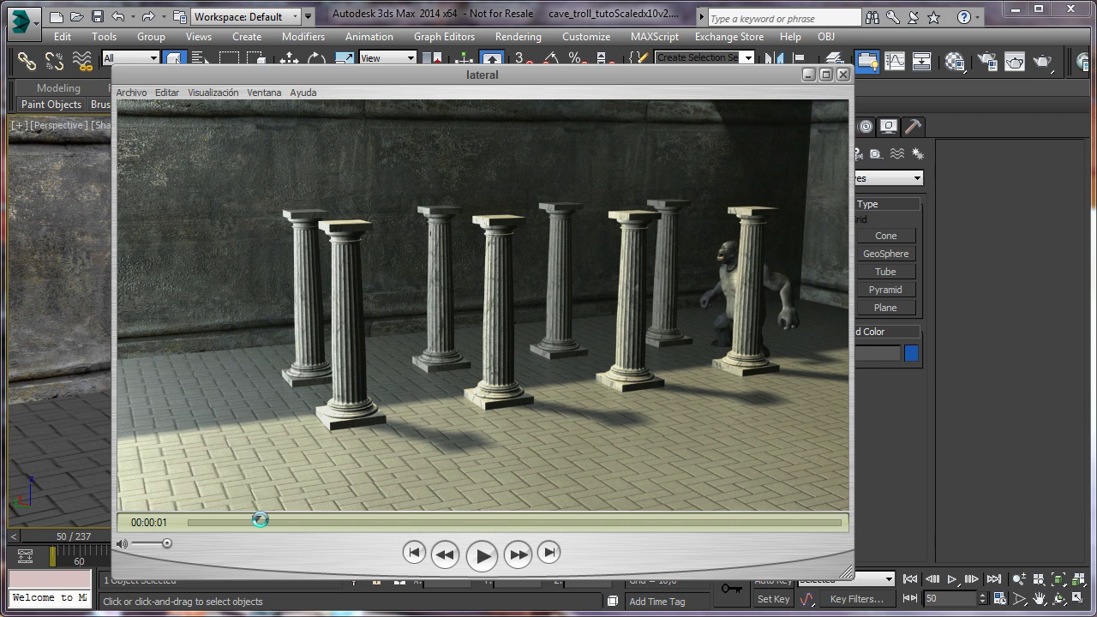
Review the rendered clip of the troll smashing the columns and play back the troll animation in the scene
drag(366, 522, 750, 539)
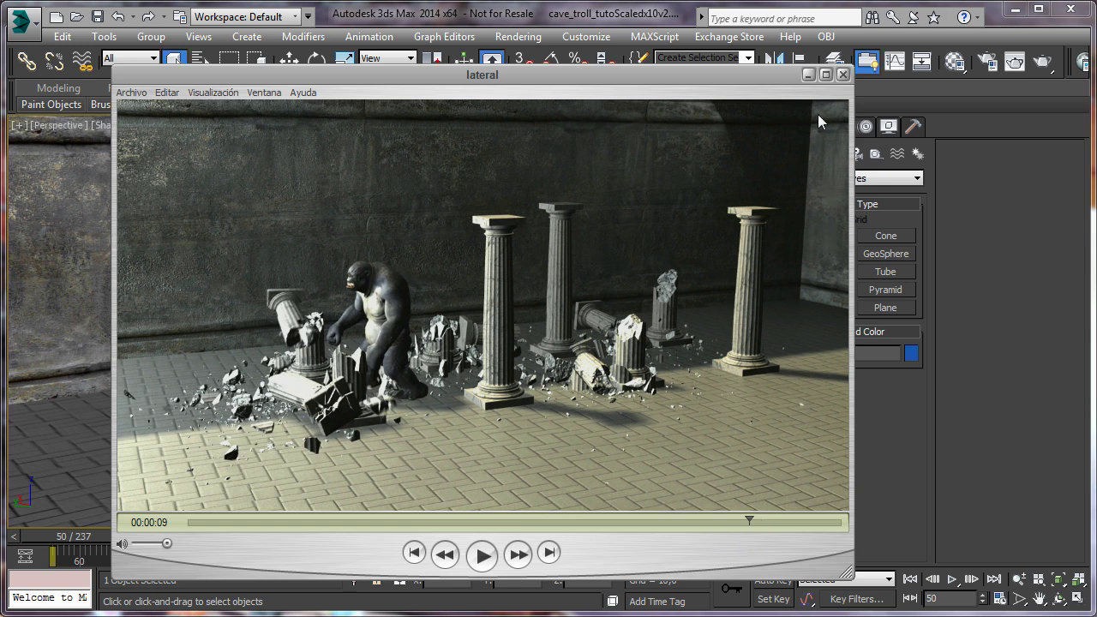
click(809, 75)
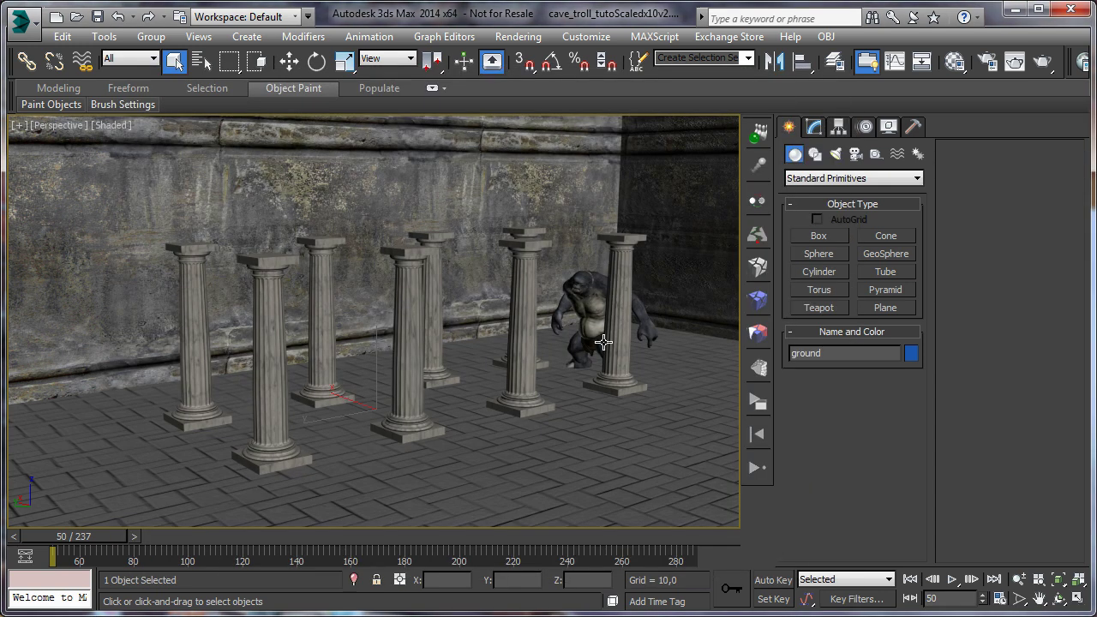
click(952, 579)
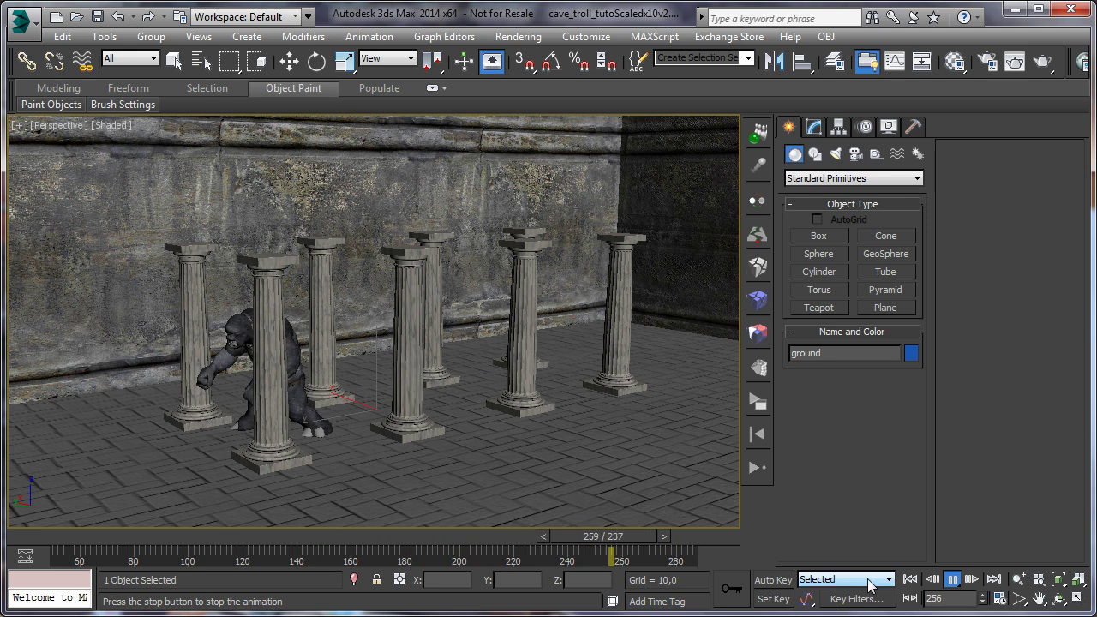
click(952, 579)
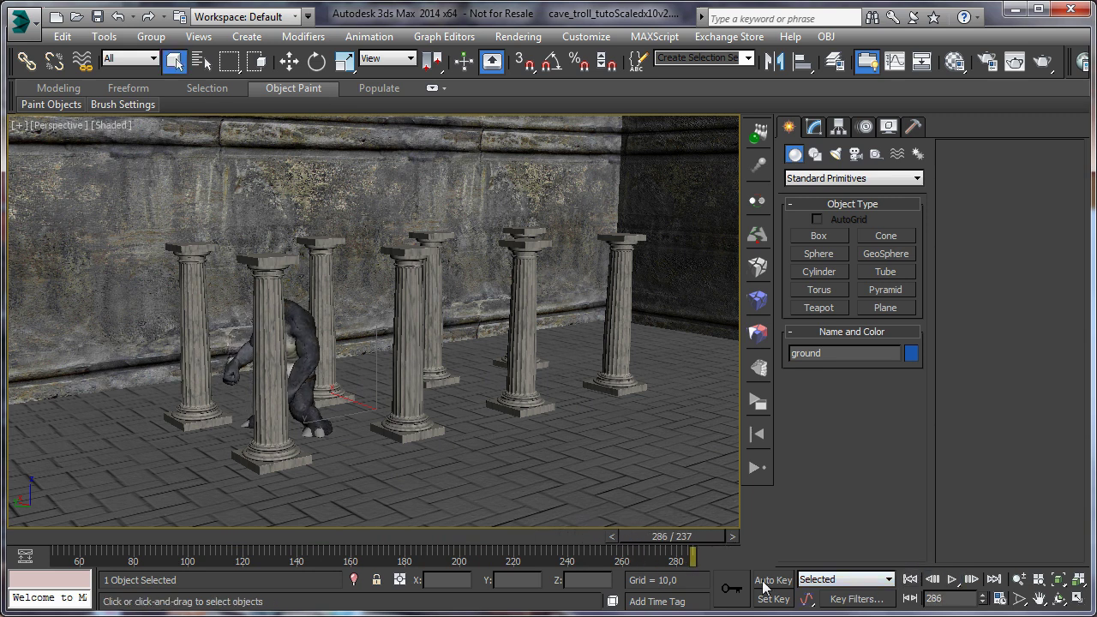
Go to frame 190 of the animation and hide the walls layer
drag(675, 542, 443, 536)
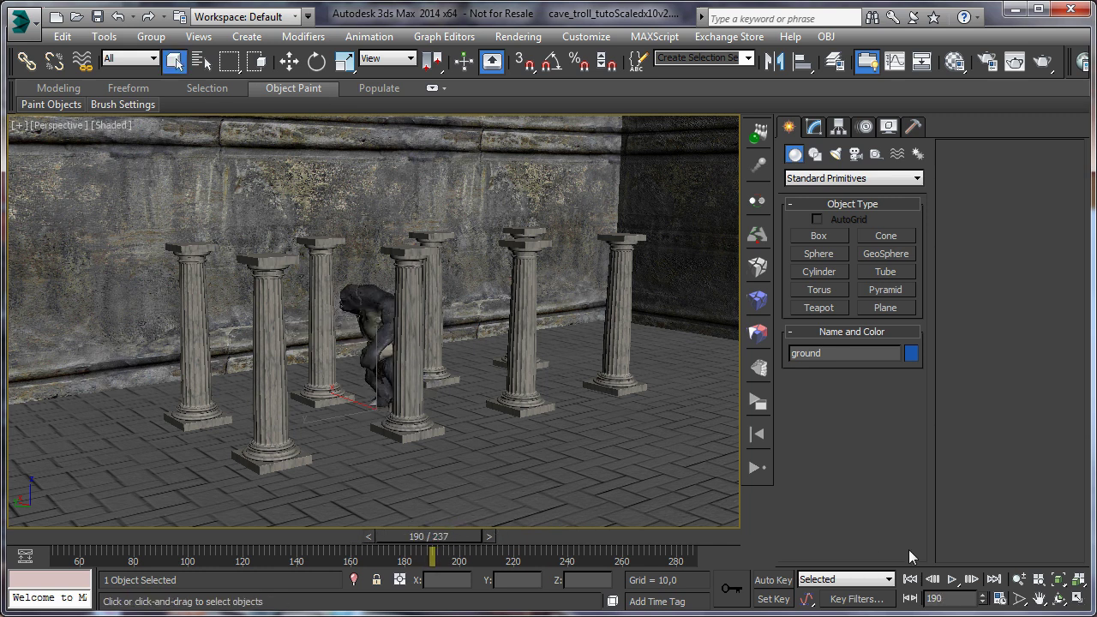
click(1057, 598)
drag(430, 354, 497, 356)
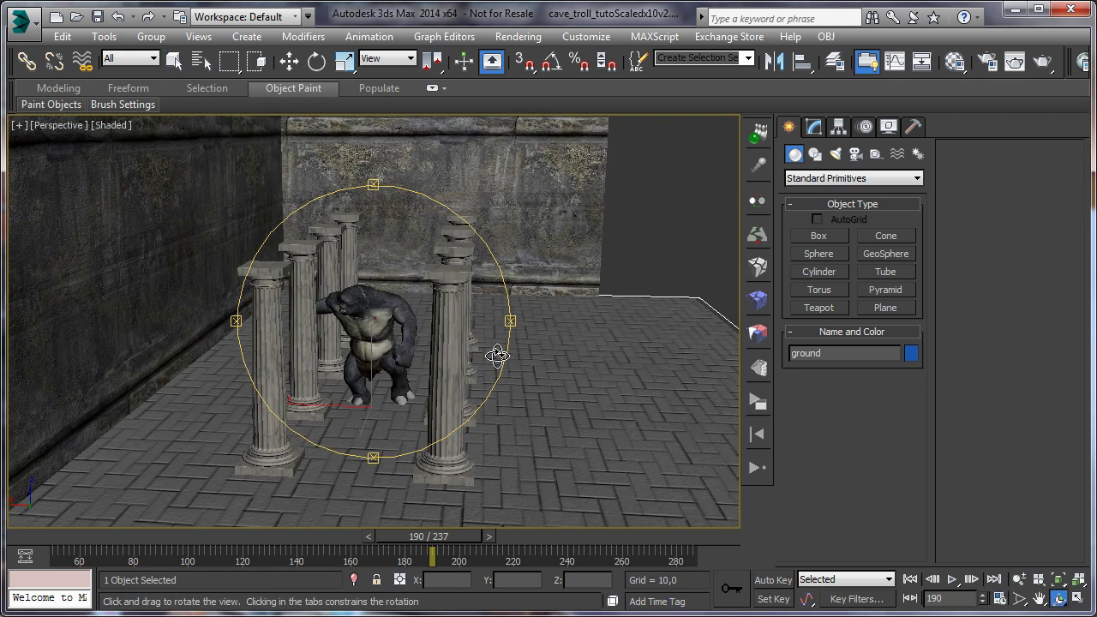
drag(387, 319, 360, 308)
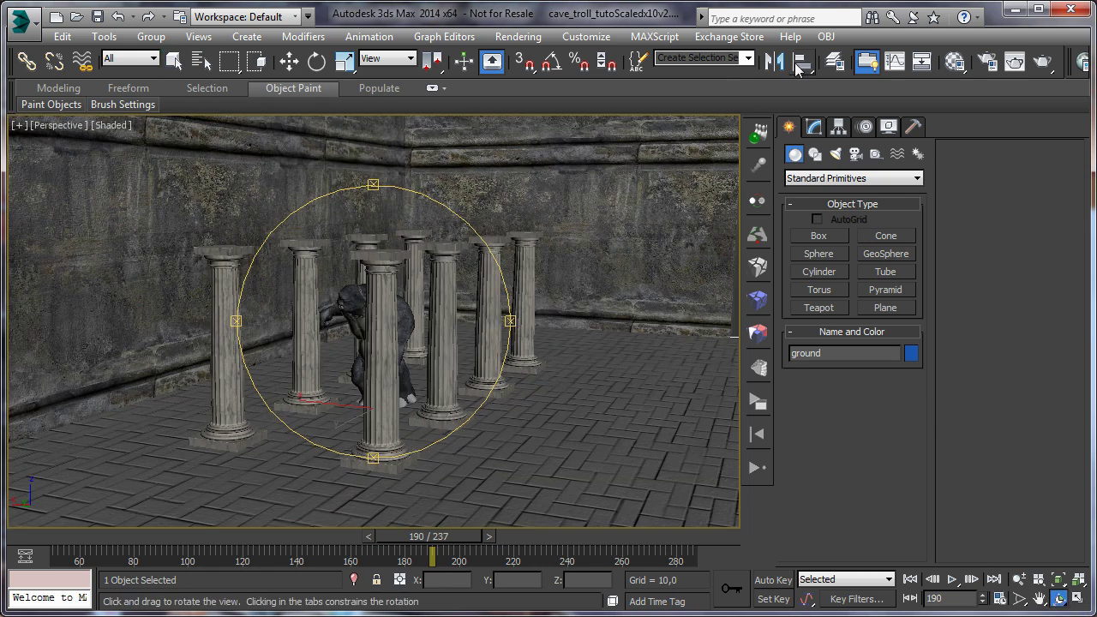
click(834, 62)
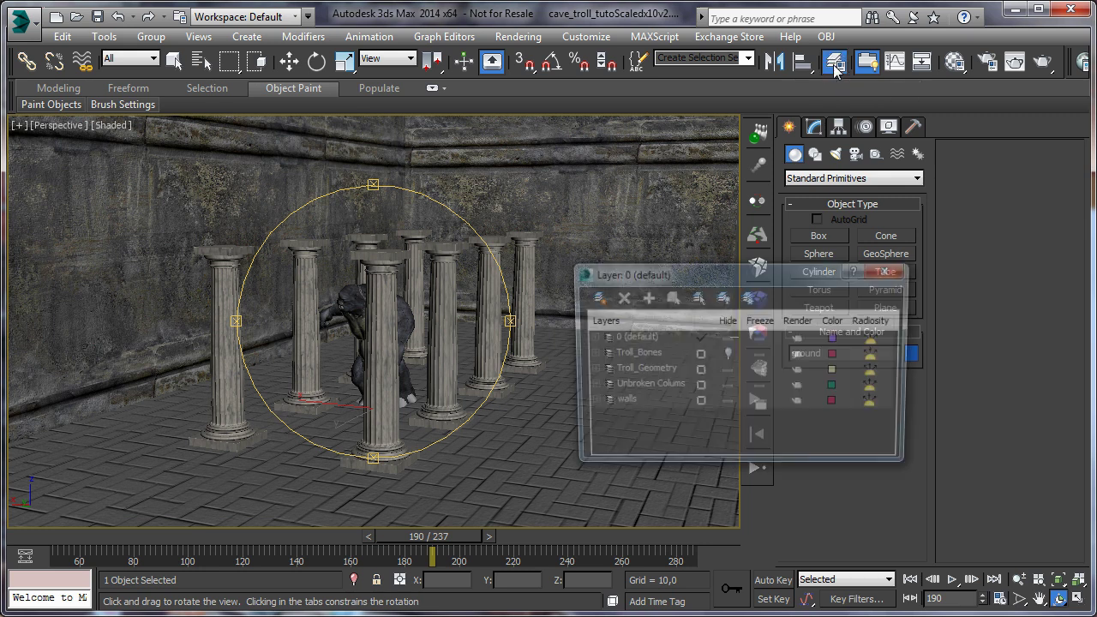
click(728, 401)
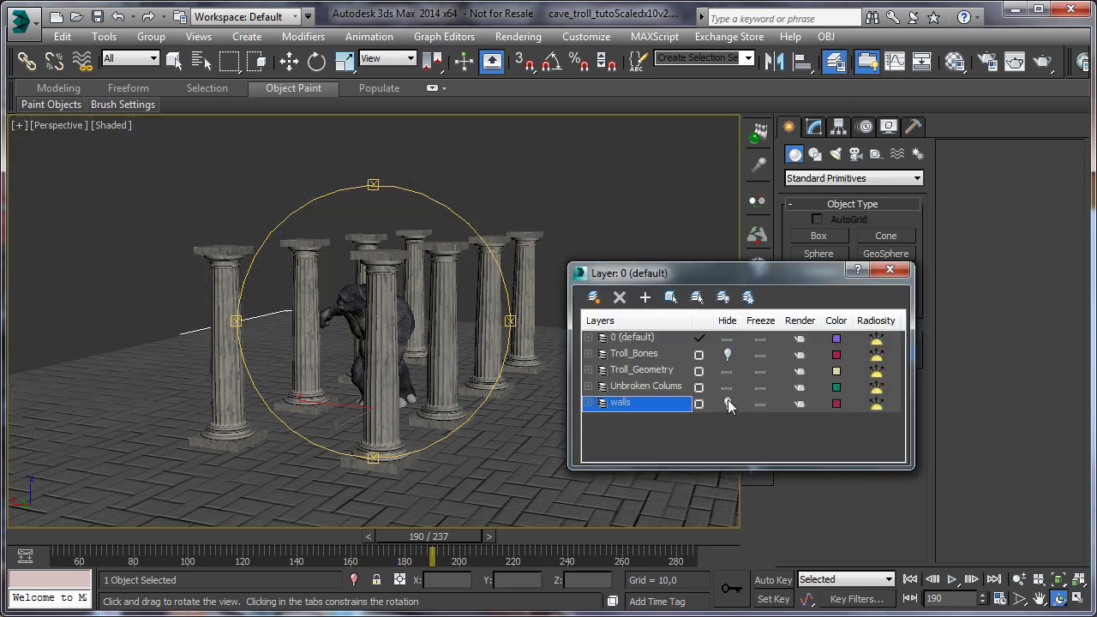
click(890, 270)
Advance the animation to frame 191 and get a close view of the column the troll is hitting
drag(334, 366, 465, 370)
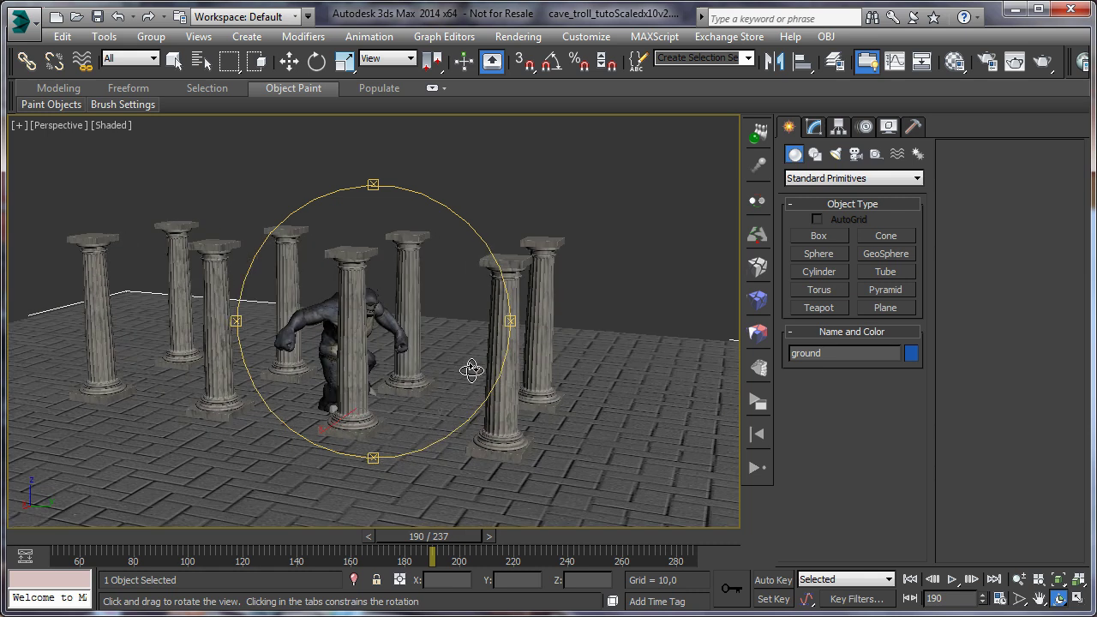
mouse_move(450, 536)
mouse_down()
mouse_move(428, 537)
mouse_move(450, 535)
mouse_up()
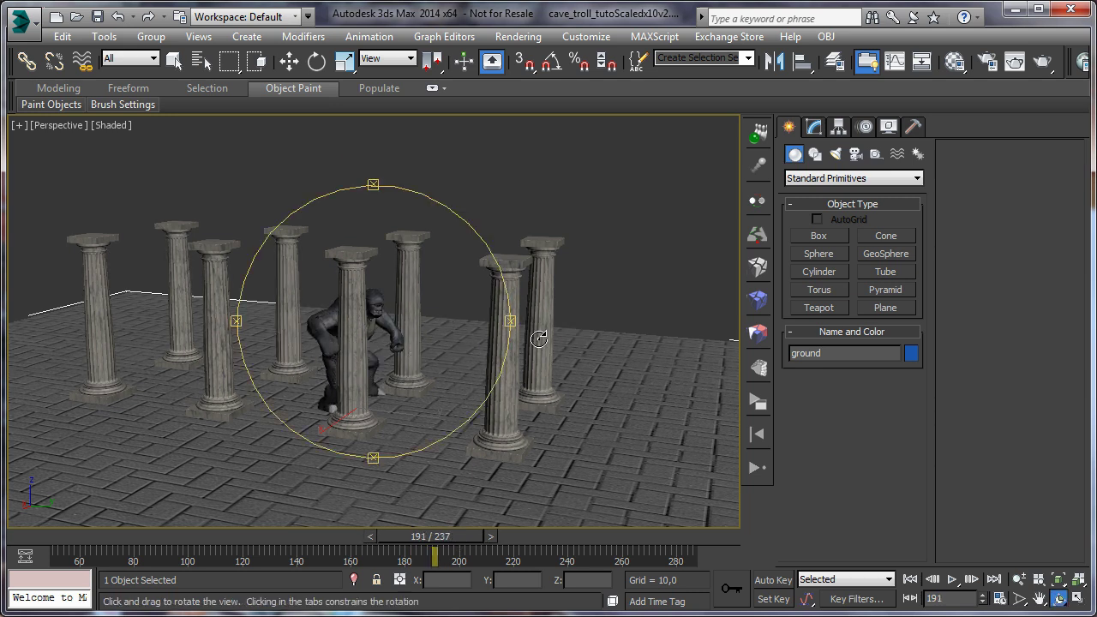
click(174, 60)
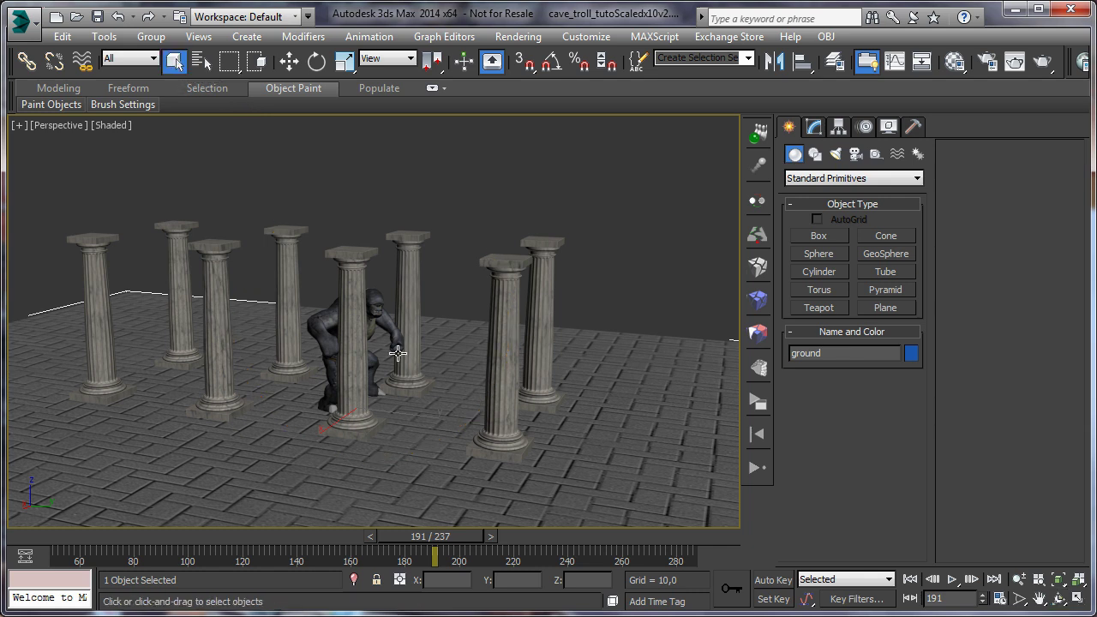
scroll(446, 315, up, 3)
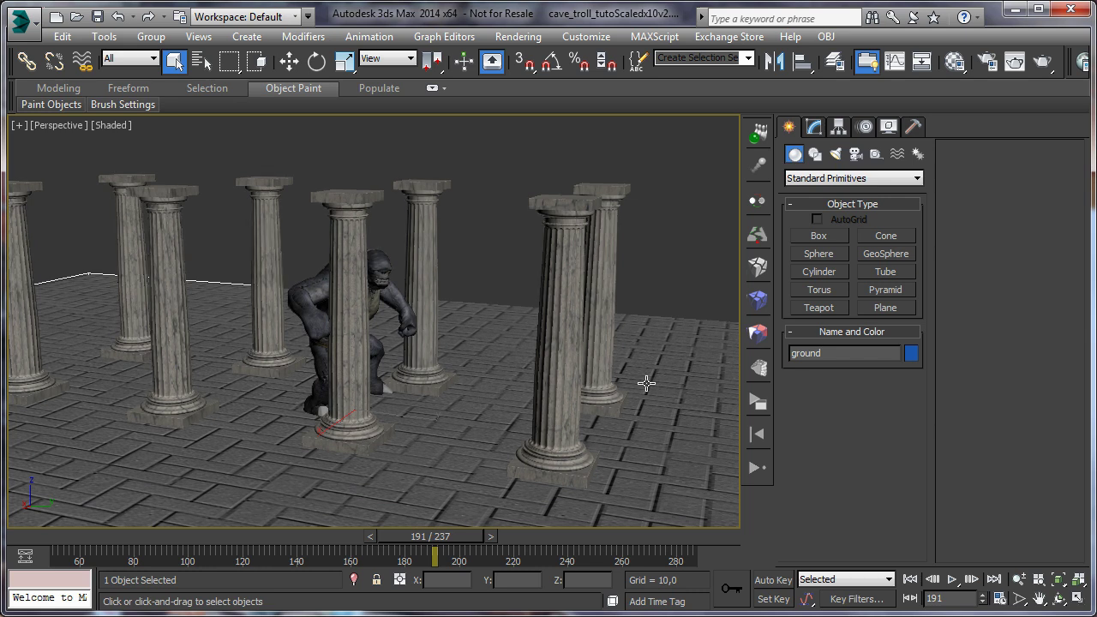
Shatter the column beside the troll with Pulldownit's Shatter It, using the Uniform style and 64 shards
click(758, 270)
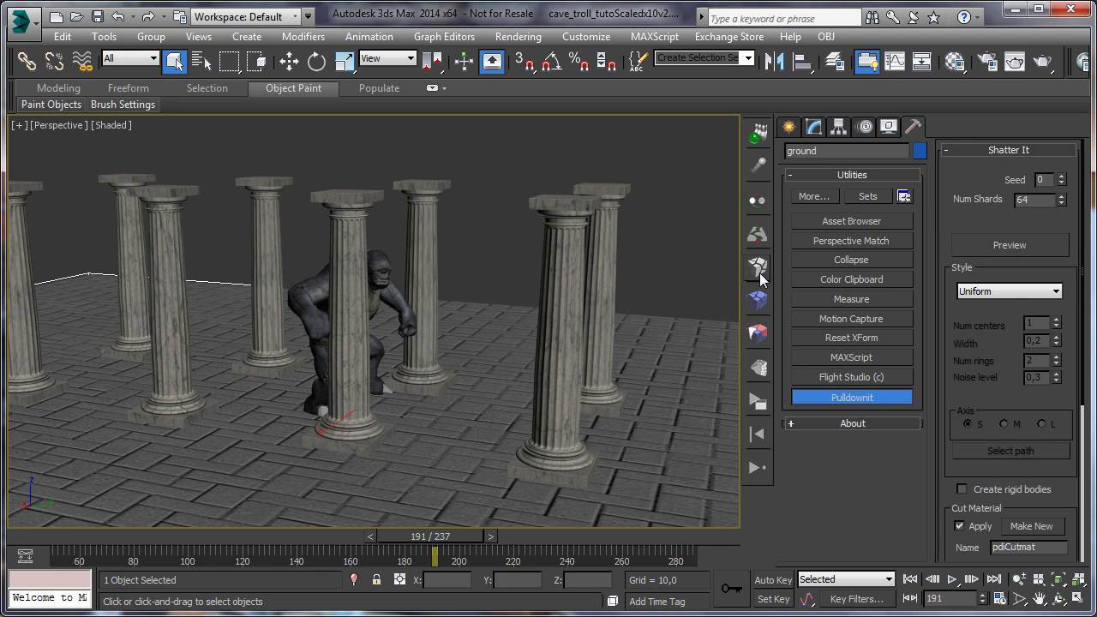
click(337, 272)
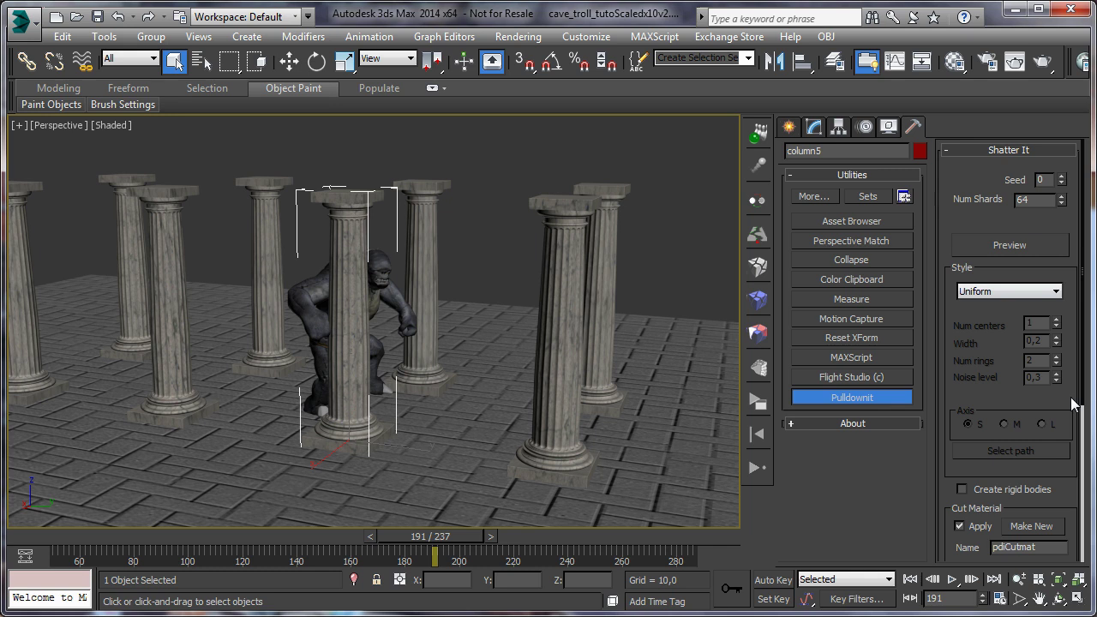
mouse_move(1074, 397)
mouse_down()
mouse_move(1073, 319)
mouse_move(1069, 392)
mouse_up()
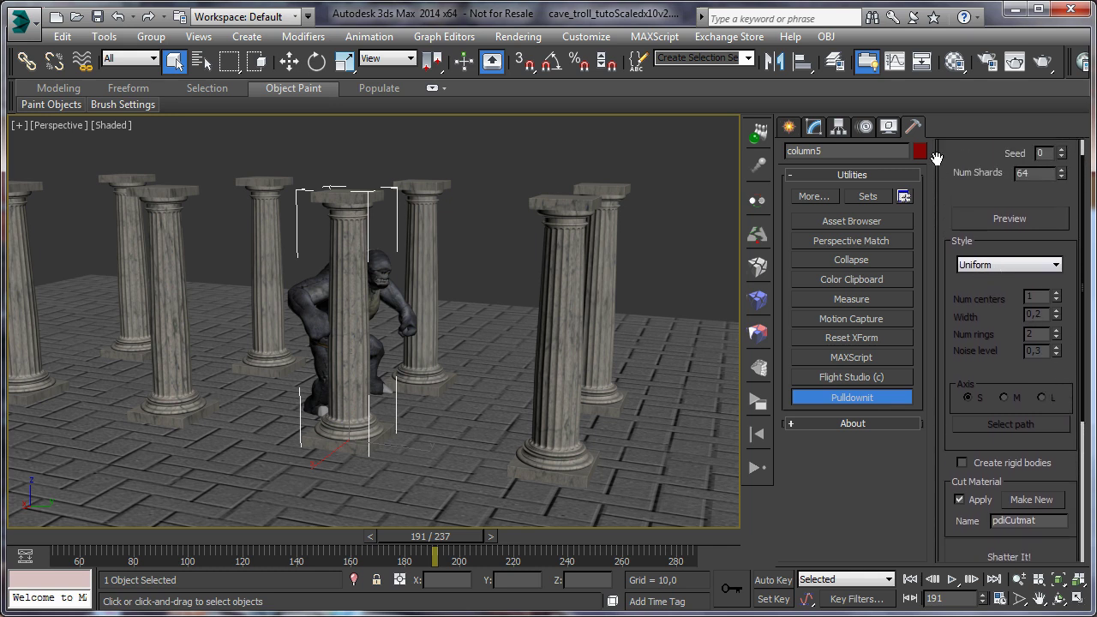
scroll(1047, 379, down, 5)
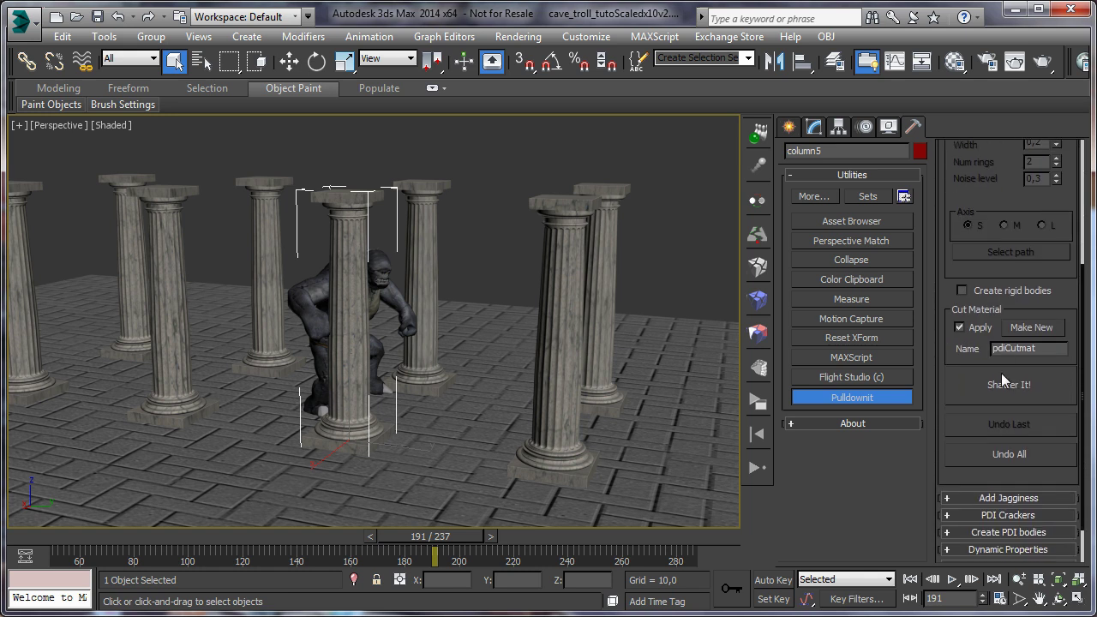
click(993, 385)
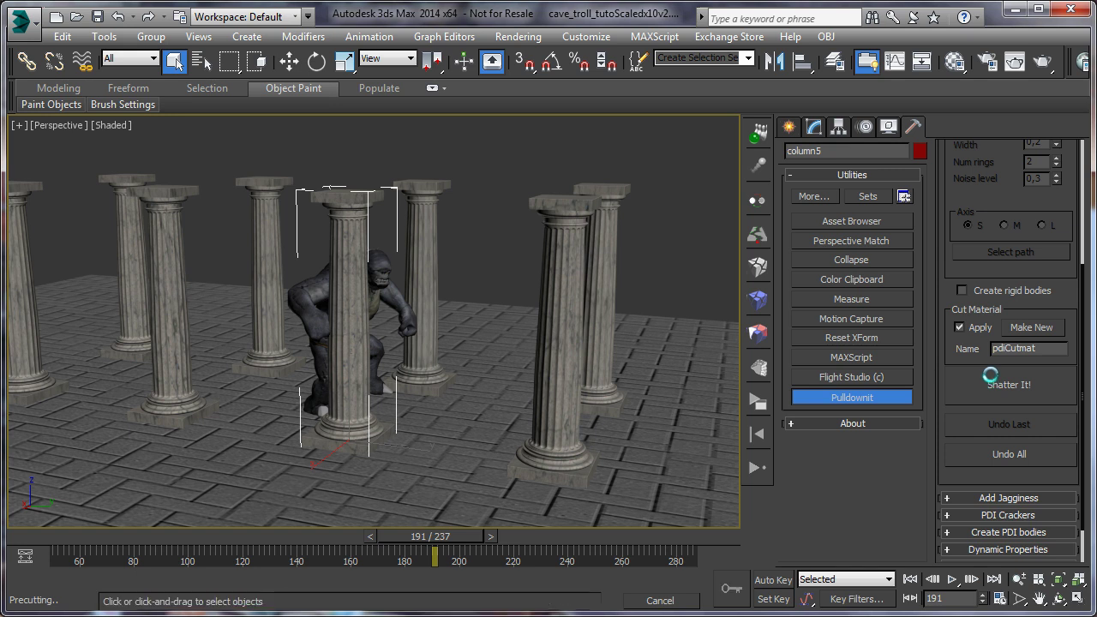
Examine individual fragments of the shattered column by selecting them one after another
click(331, 331)
click(358, 380)
click(357, 309)
click(348, 250)
click(345, 230)
click(352, 310)
click(339, 333)
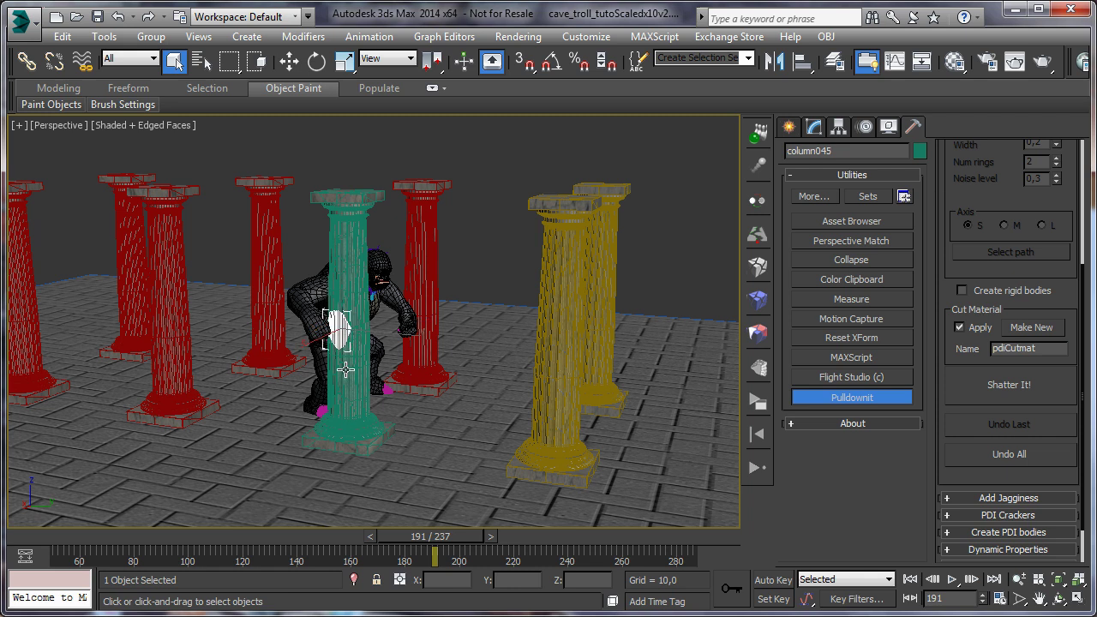
Switch the shatter style to Local and turn on the preview for the fractured column
click(1059, 599)
drag(386, 381, 411, 378)
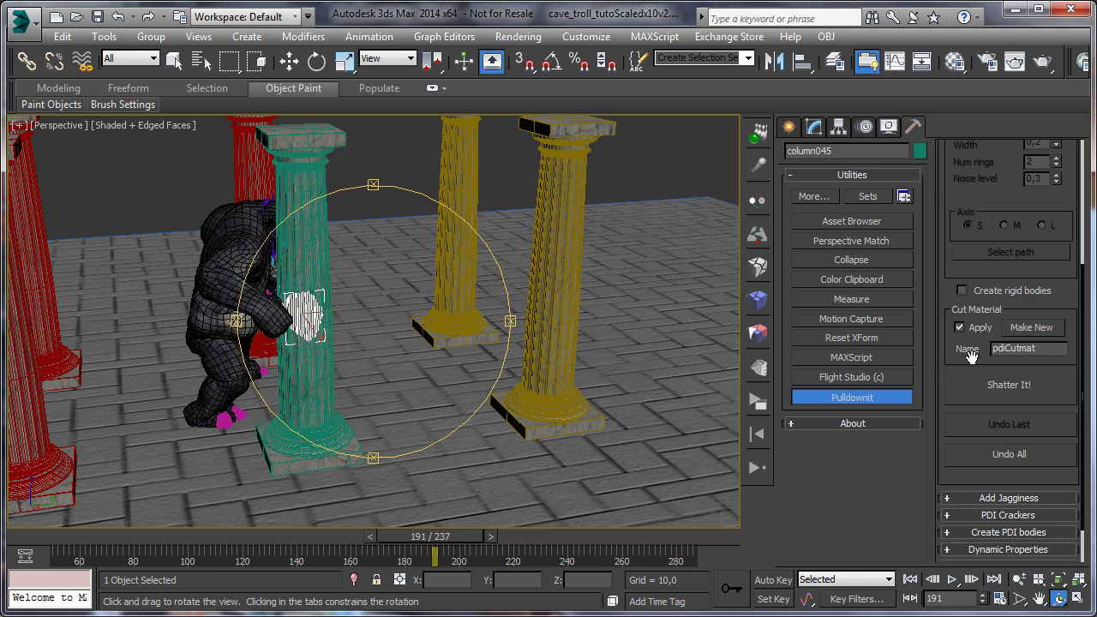
scroll(978, 343, up, 5)
click(984, 292)
click(986, 322)
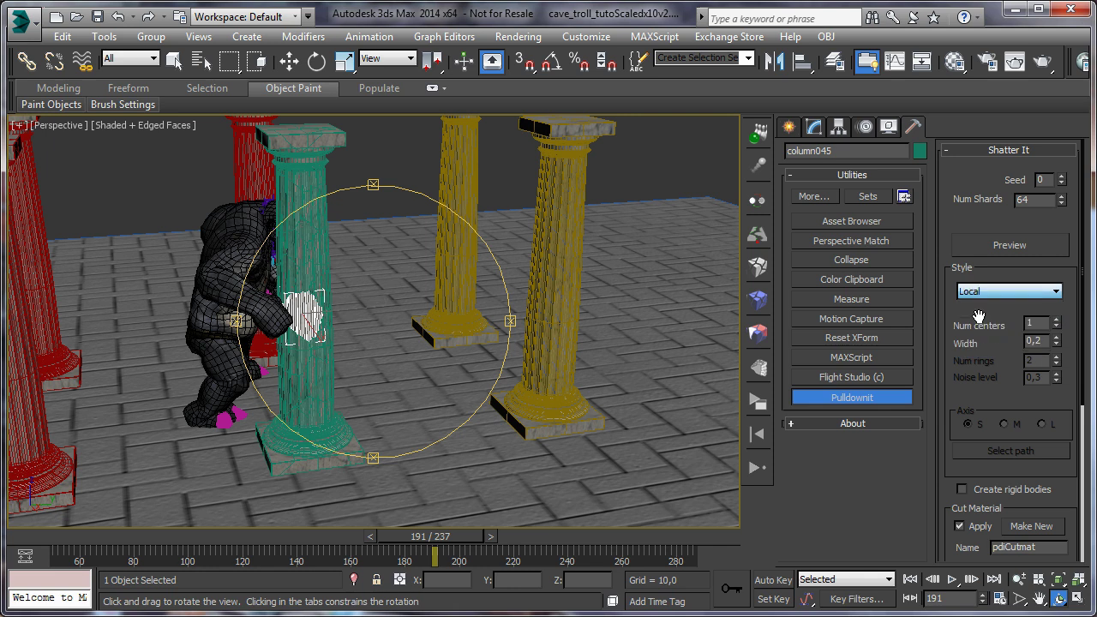
click(994, 246)
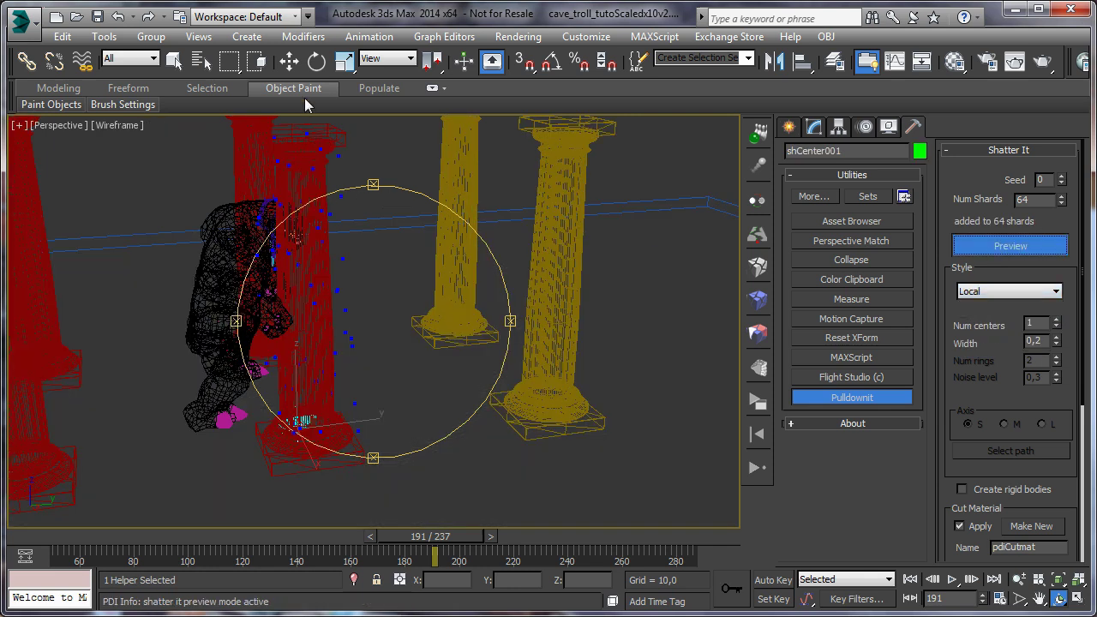
Place the local shatter center at the troll's fist on the column and set its width to 0,31
drag(304, 361, 297, 334)
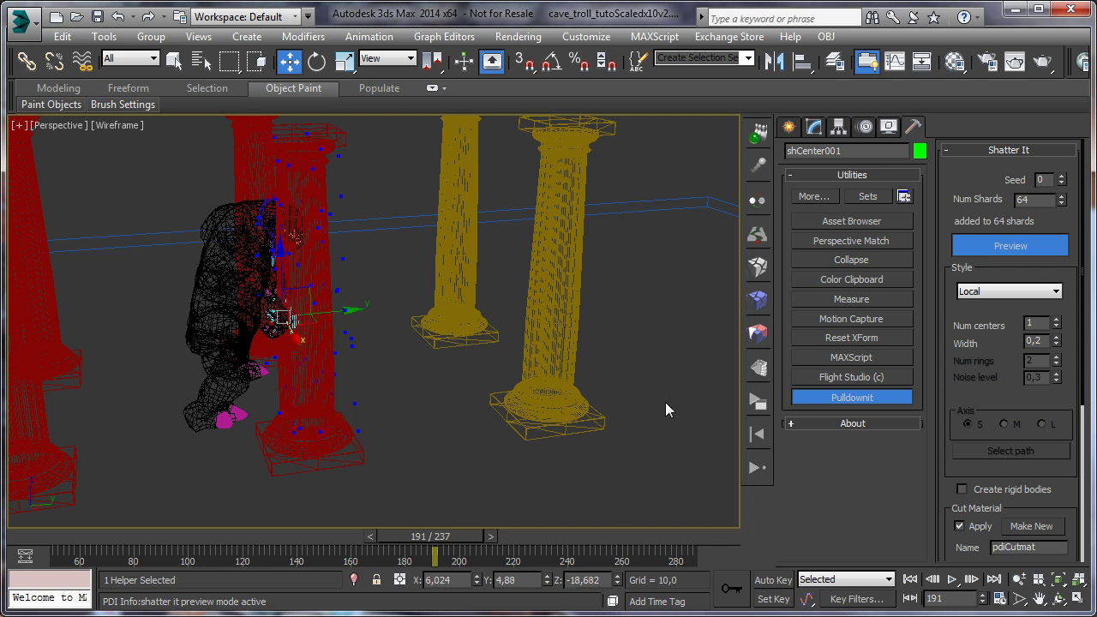
mouse_move(1058, 345)
mouse_down()
mouse_move(1053, 302)
mouse_move(1045, 327)
mouse_up()
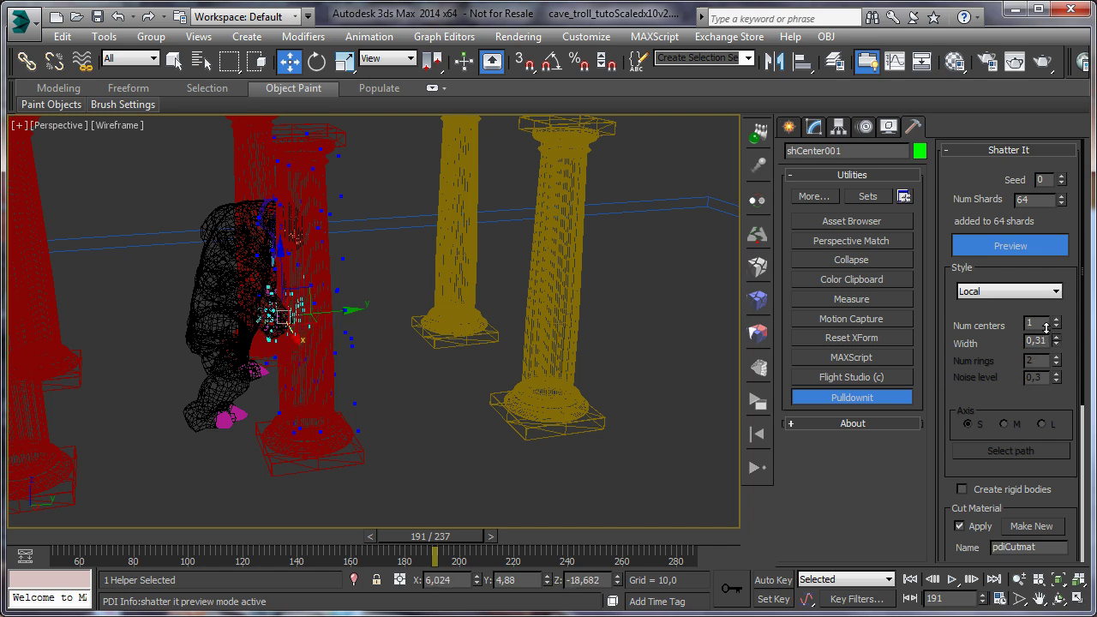
click(1059, 598)
drag(394, 377, 496, 374)
click(289, 61)
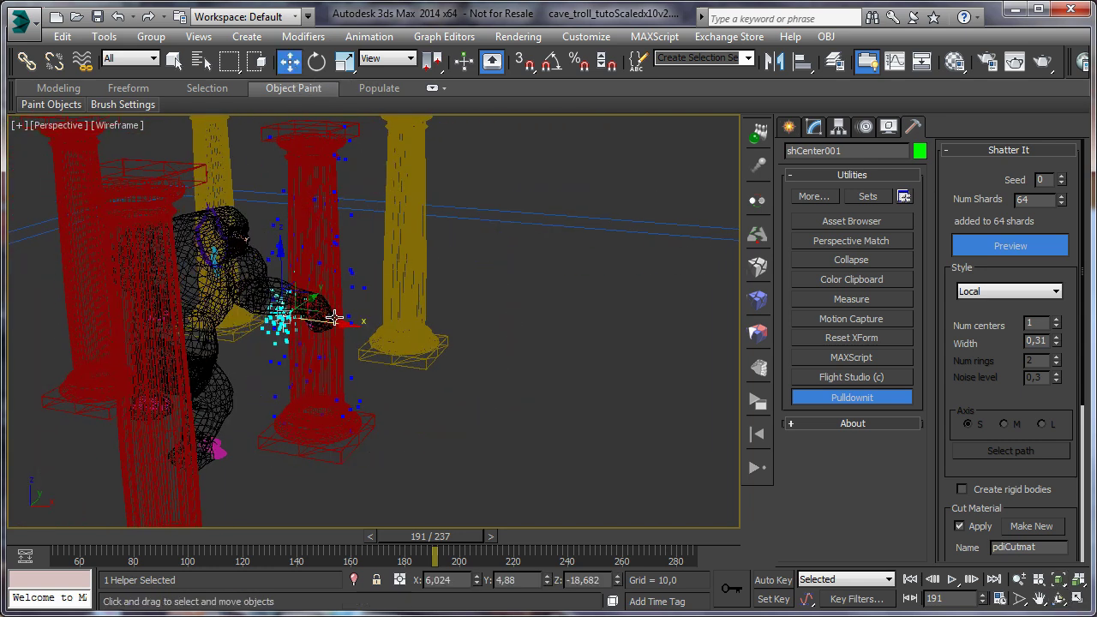
drag(341, 321, 365, 327)
drag(310, 265, 310, 257)
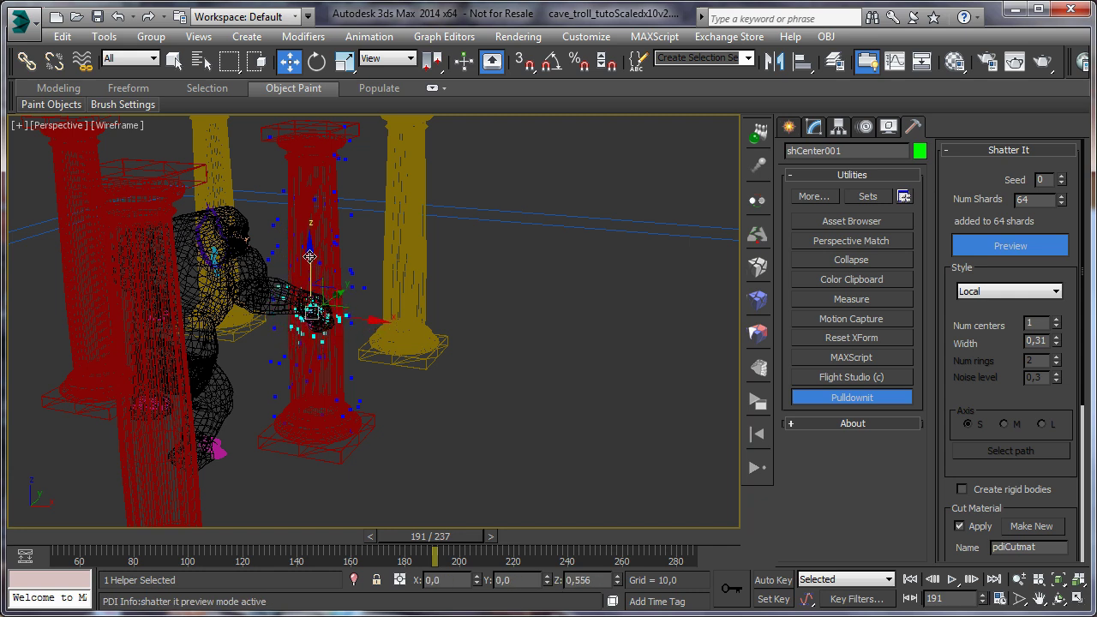
Set the number of shards to 100 and shatter the column locally around the troll's fist
drag(1061, 200, 1061, 192)
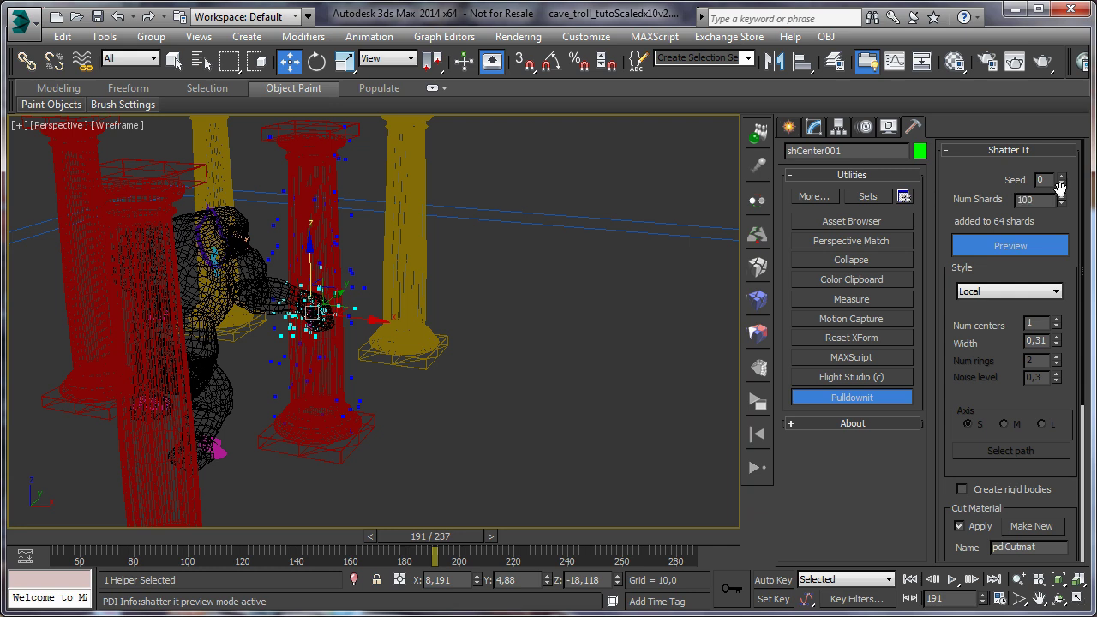
click(1059, 603)
mouse_move(377, 343)
mouse_down()
mouse_move(317, 351)
mouse_move(364, 354)
mouse_up()
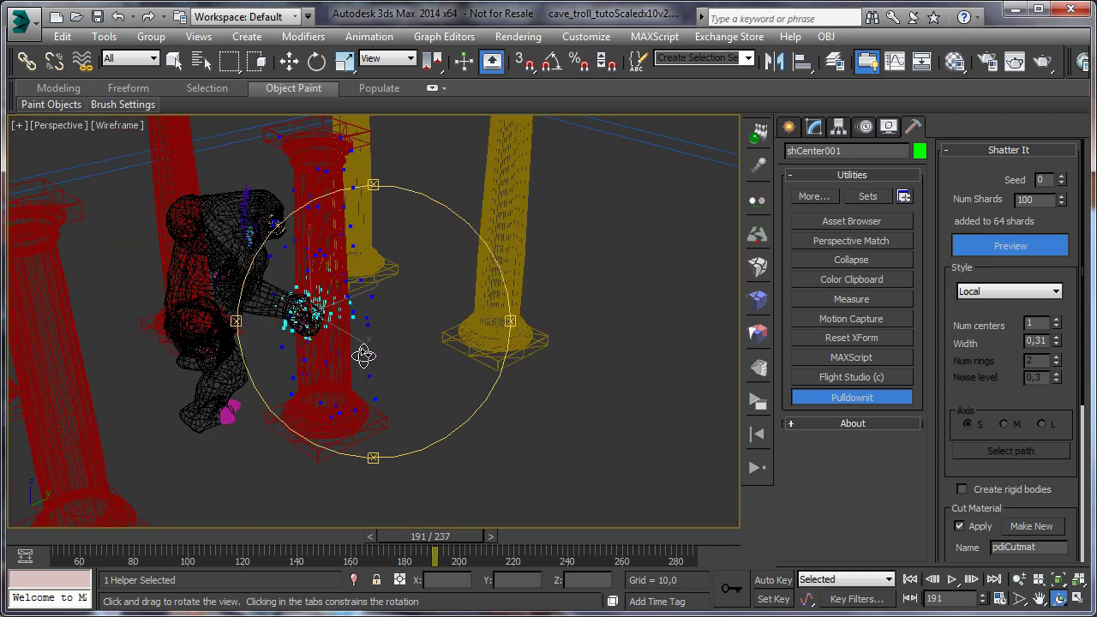
scroll(1049, 468, down, 3)
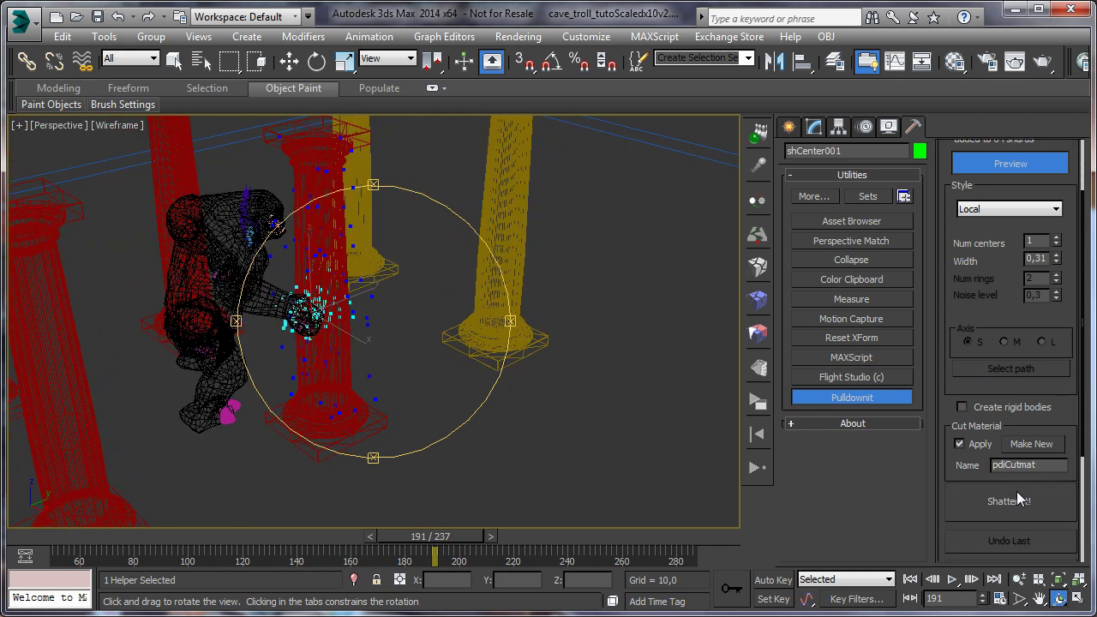
click(1015, 501)
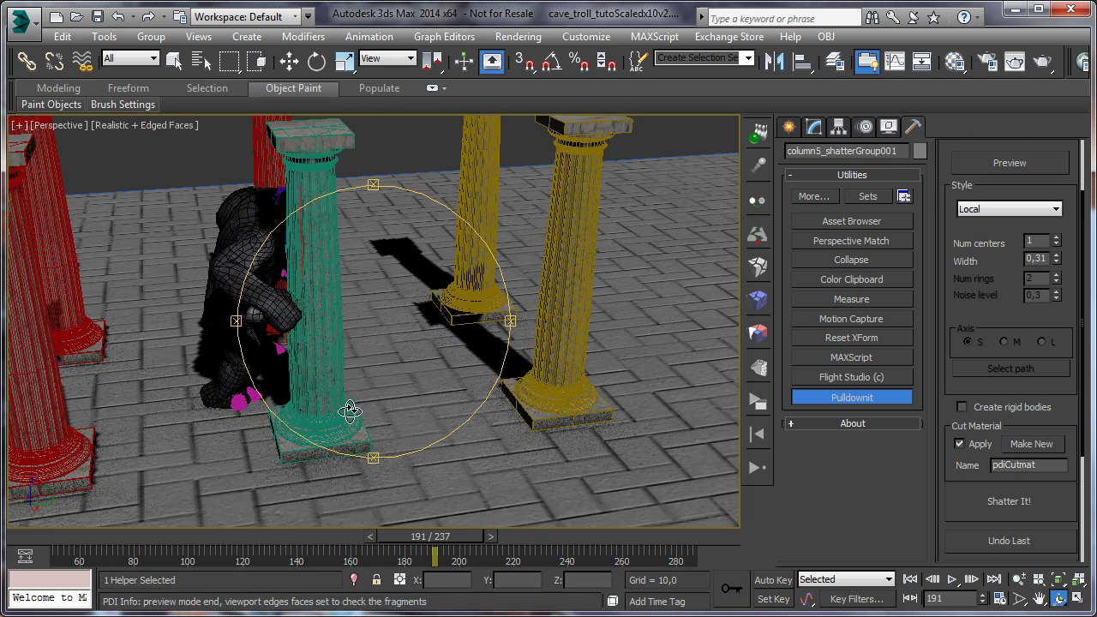
Step back to frame 184 and examine the column's fragments near the impact area, the upper shaft and the base
drag(351, 403, 392, 408)
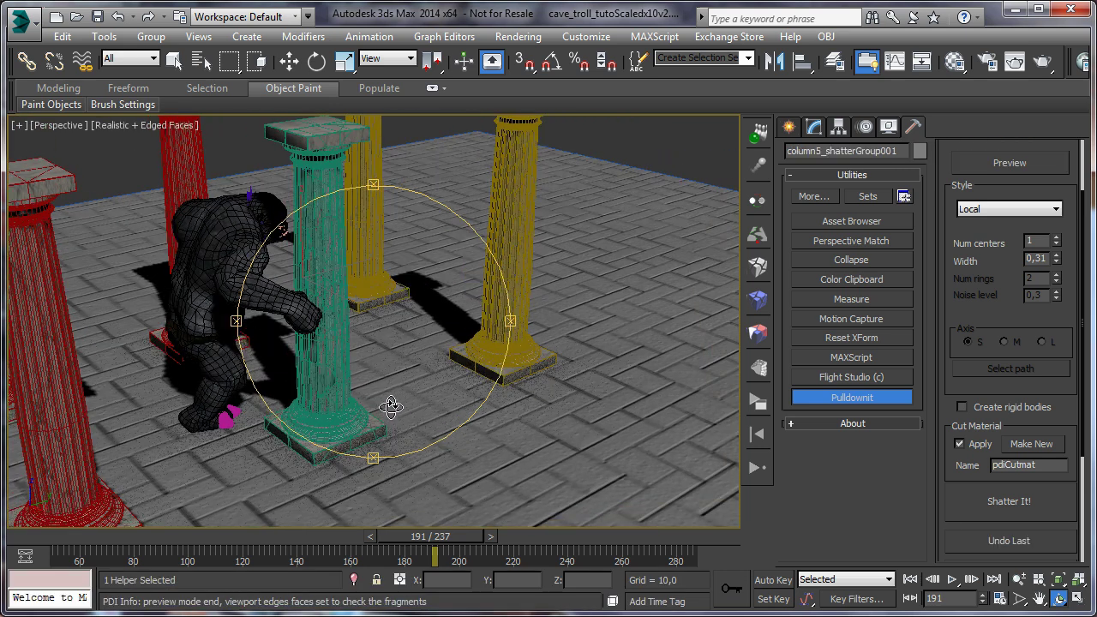
mouse_move(400, 540)
mouse_down()
mouse_move(388, 540)
mouse_move(414, 540)
mouse_up()
drag(366, 383, 392, 372)
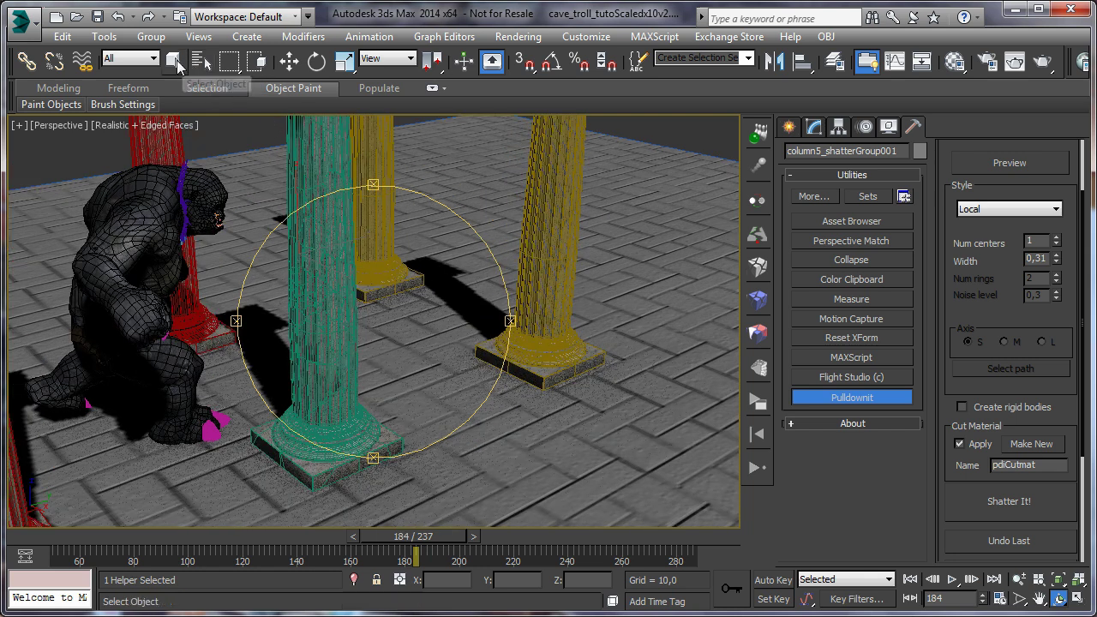
click(174, 60)
click(308, 311)
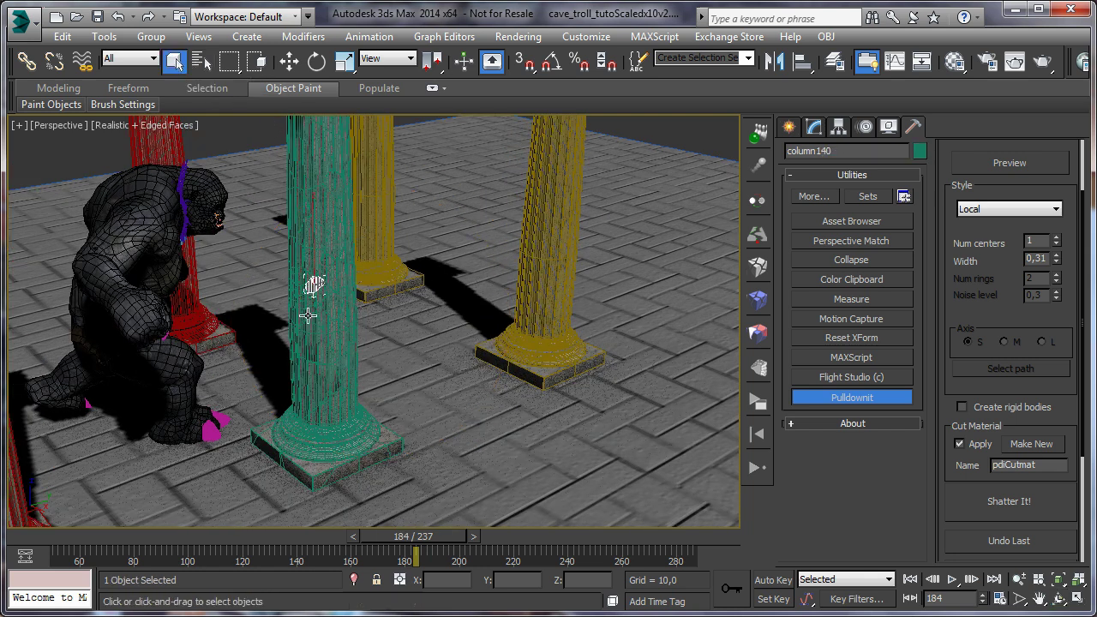
click(336, 183)
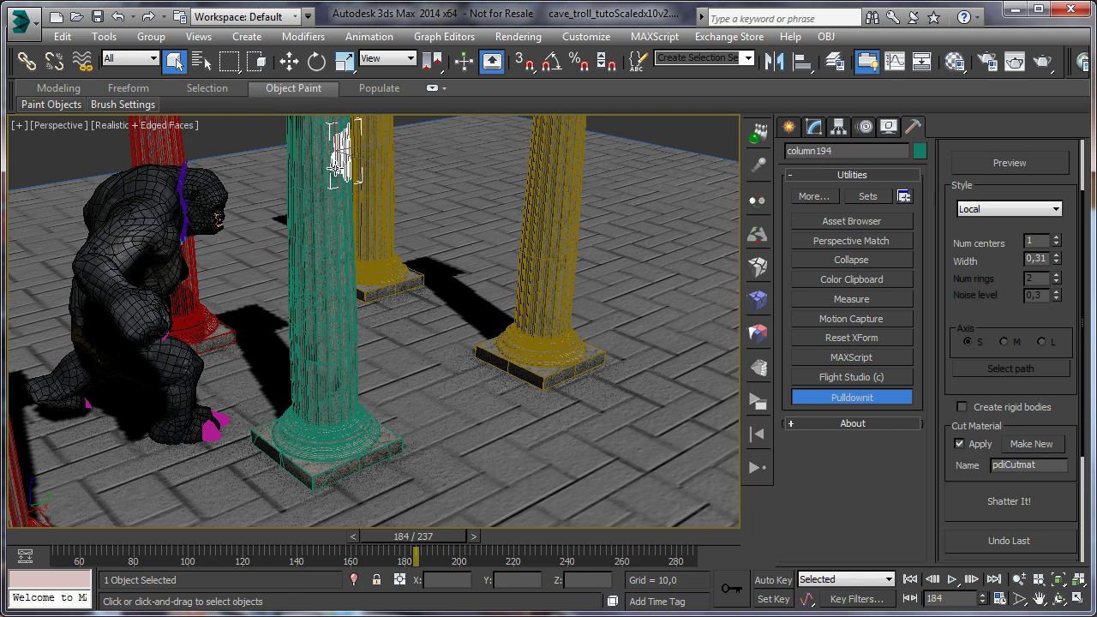
click(312, 454)
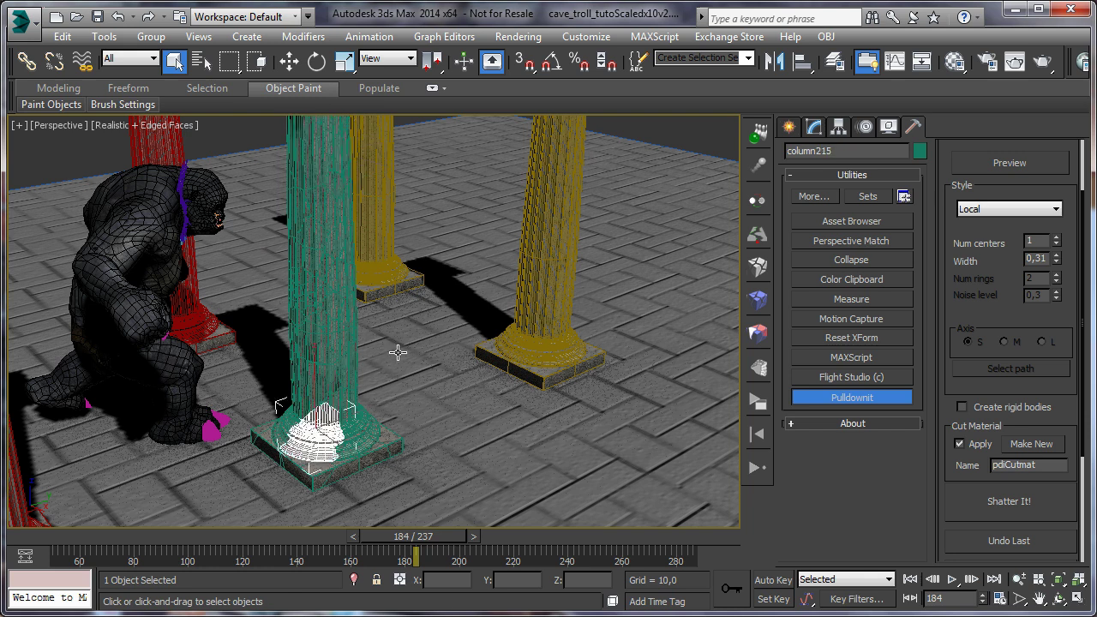
Create a fracture body named brokenColumn from the fragments of the shattered column beside the troll
scroll(397, 353, down, 5)
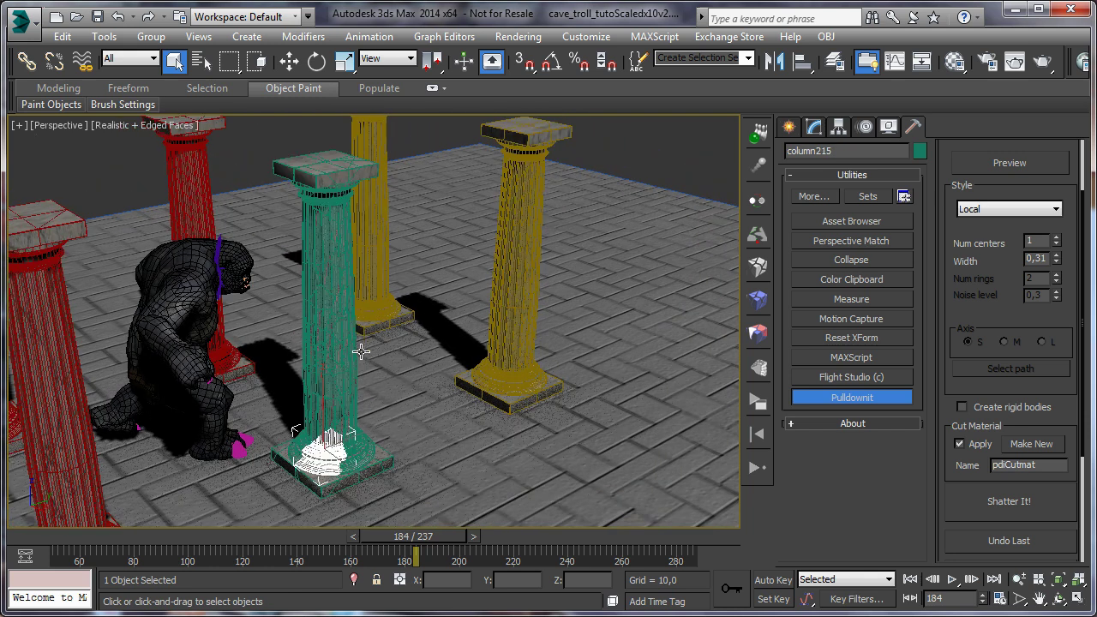
click(761, 301)
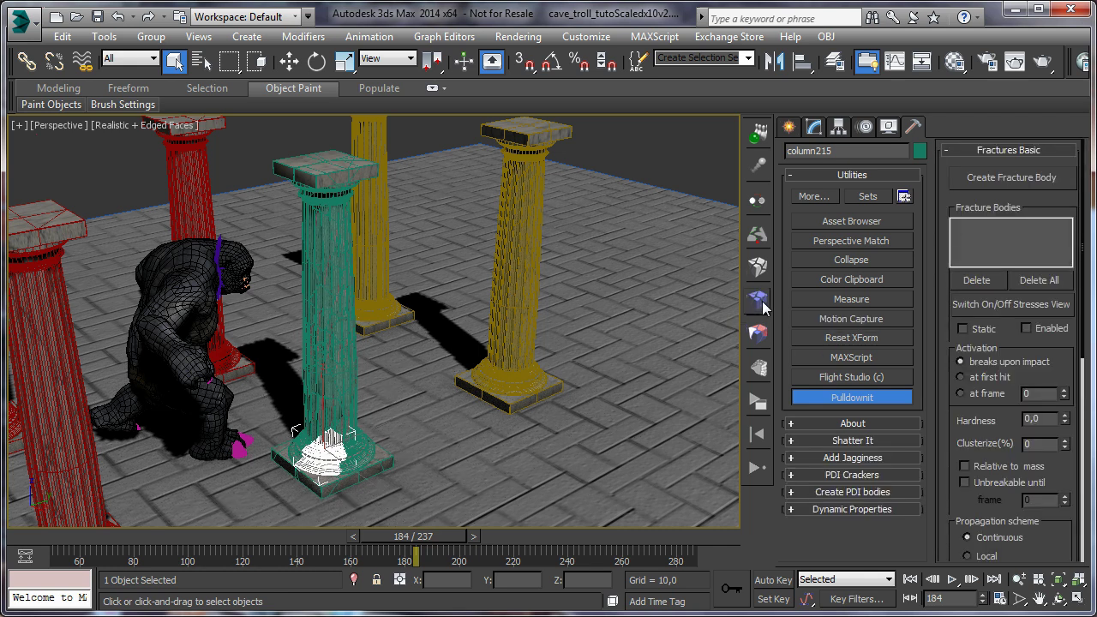
click(324, 284)
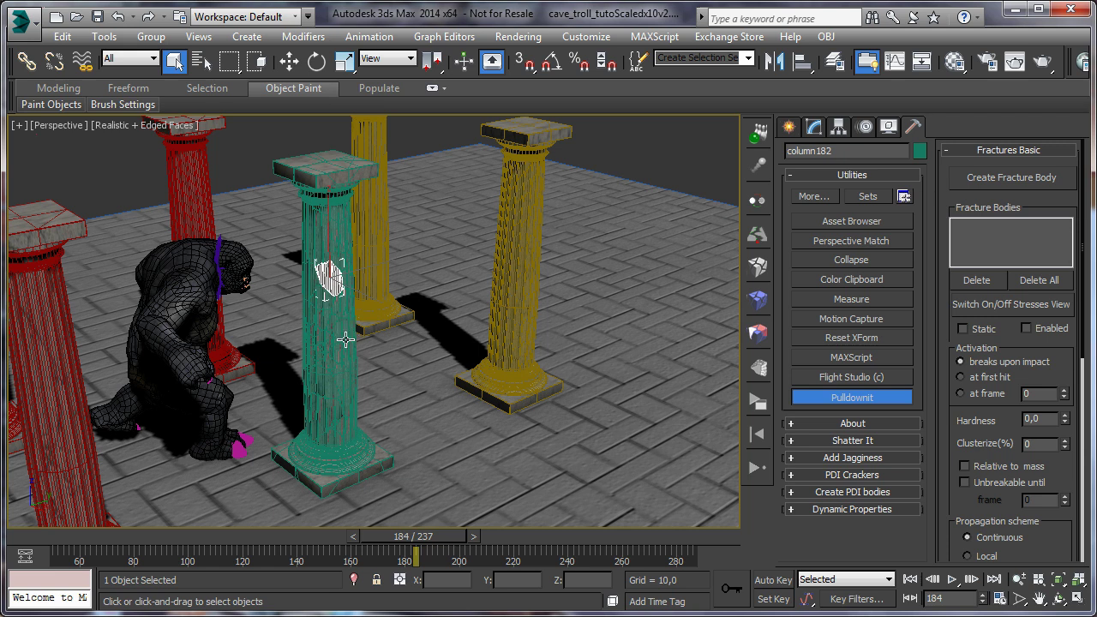
click(1034, 182)
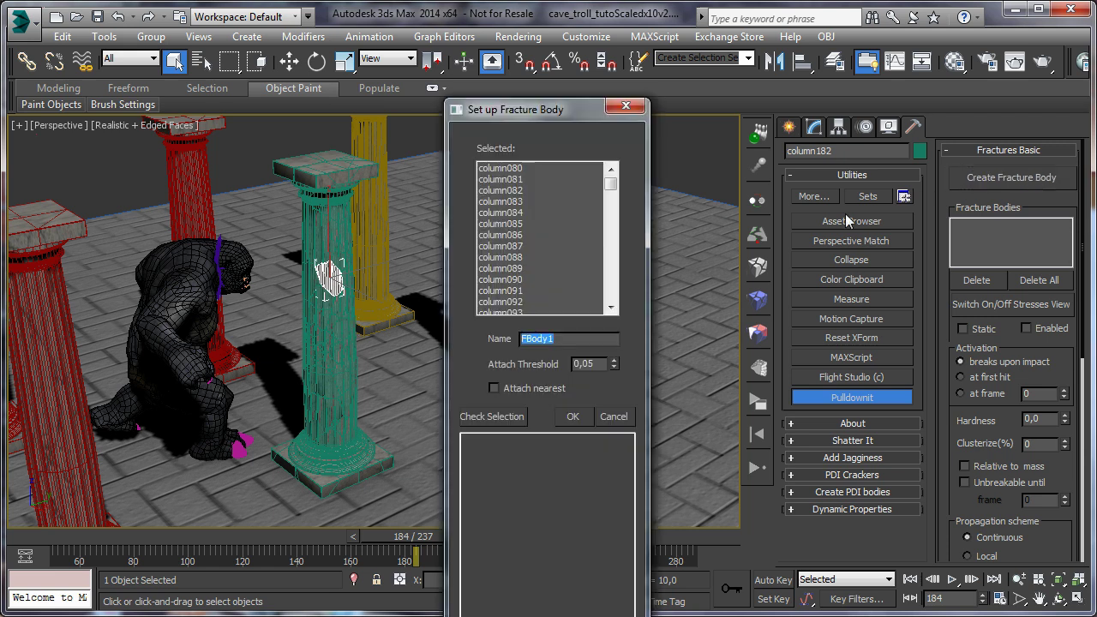
drag(568, 113, 777, 73)
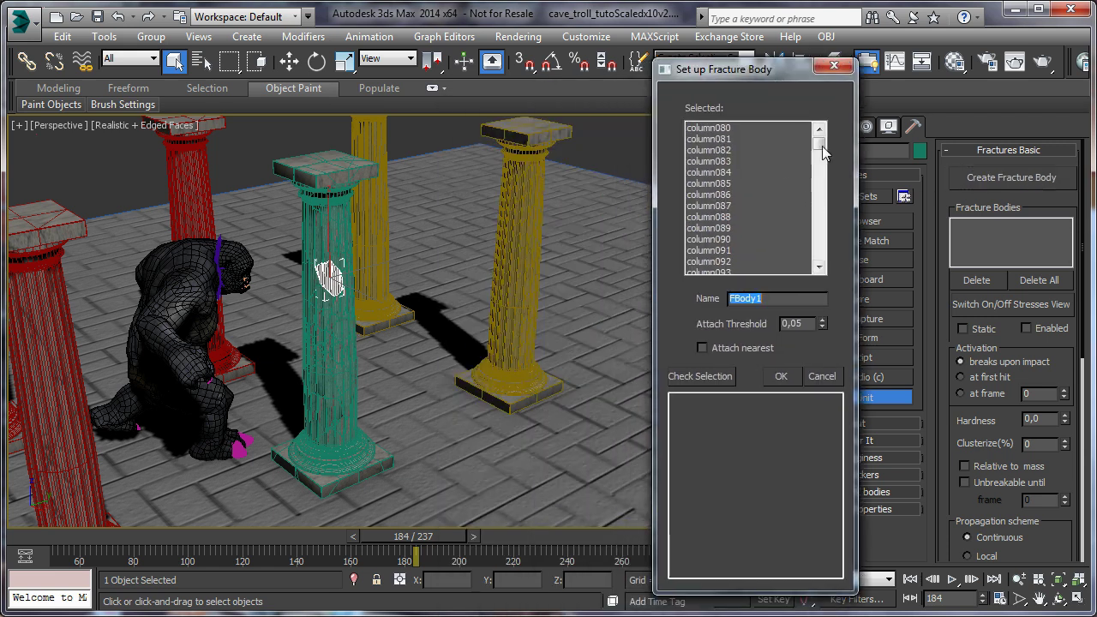
mouse_move(819, 143)
mouse_down()
mouse_move(821, 245)
mouse_move(817, 141)
mouse_up()
text(k)
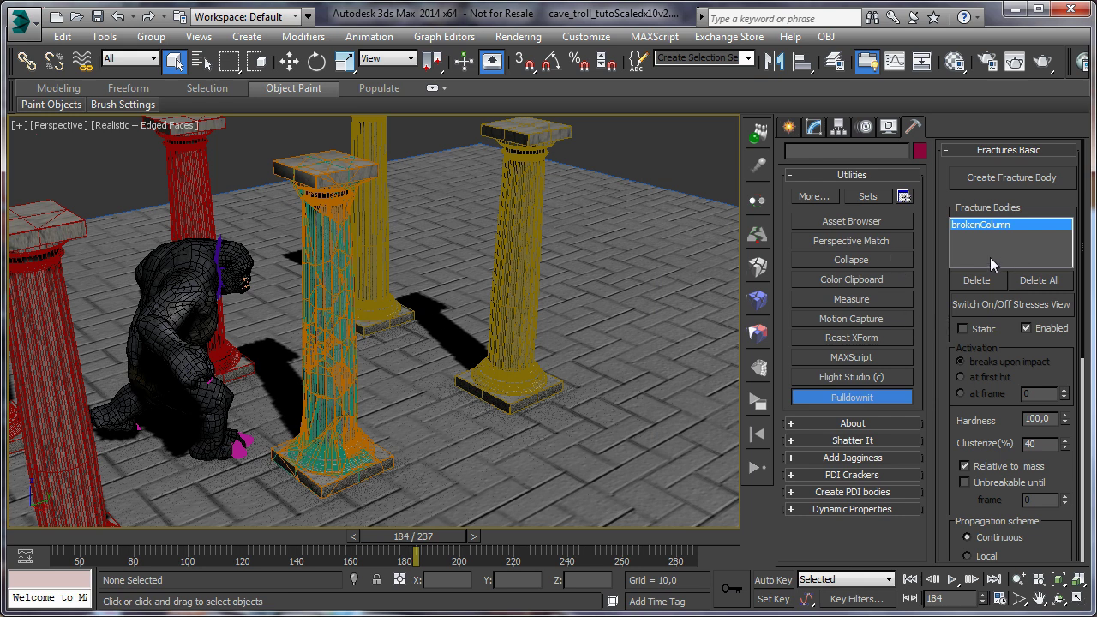
Turn on the stresses view for brokenColumn and hide the edged faces in the viewport
click(1004, 303)
click(123, 104)
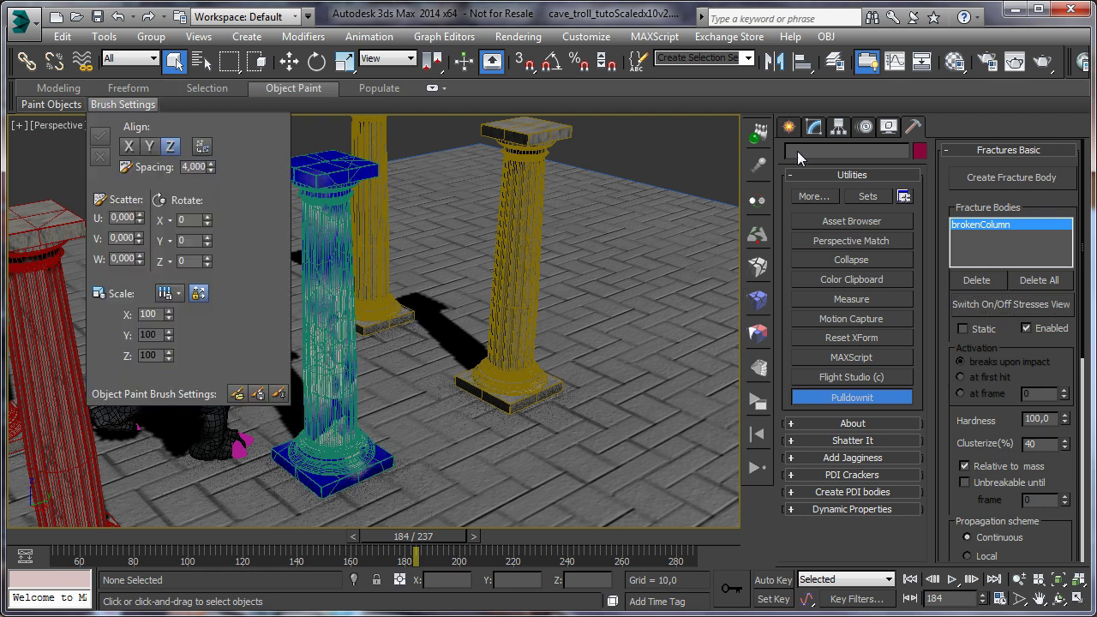
click(123, 104)
key(F4)
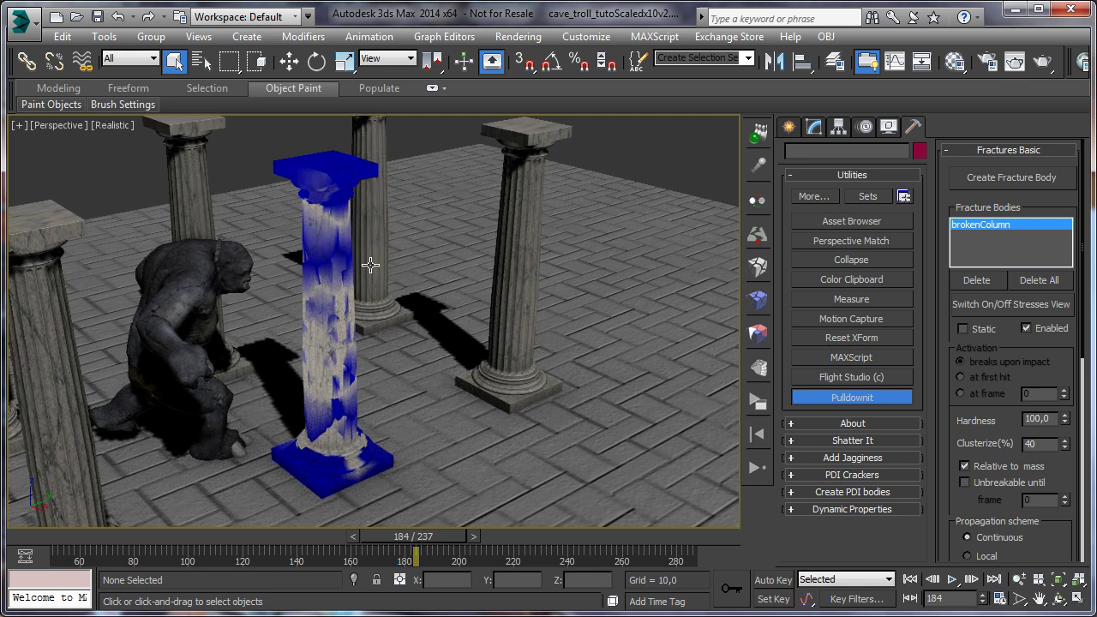
Set brokenColumn's clusterize value to 0% and move the timeline to frame 189, just before the troll's blow
drag(401, 530, 420, 531)
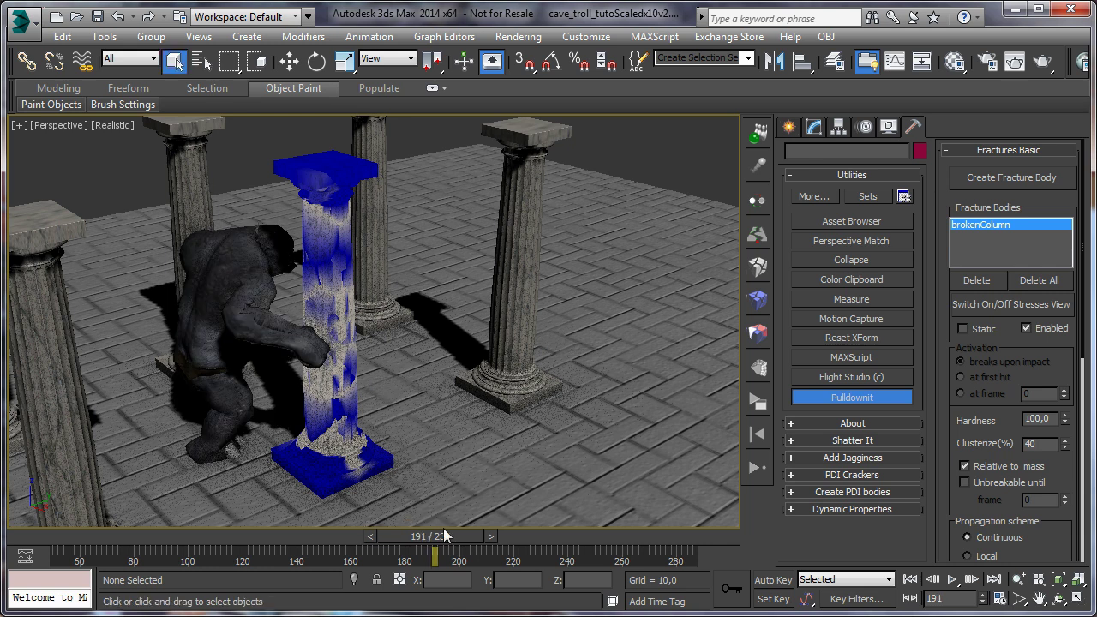
drag(445, 537, 442, 538)
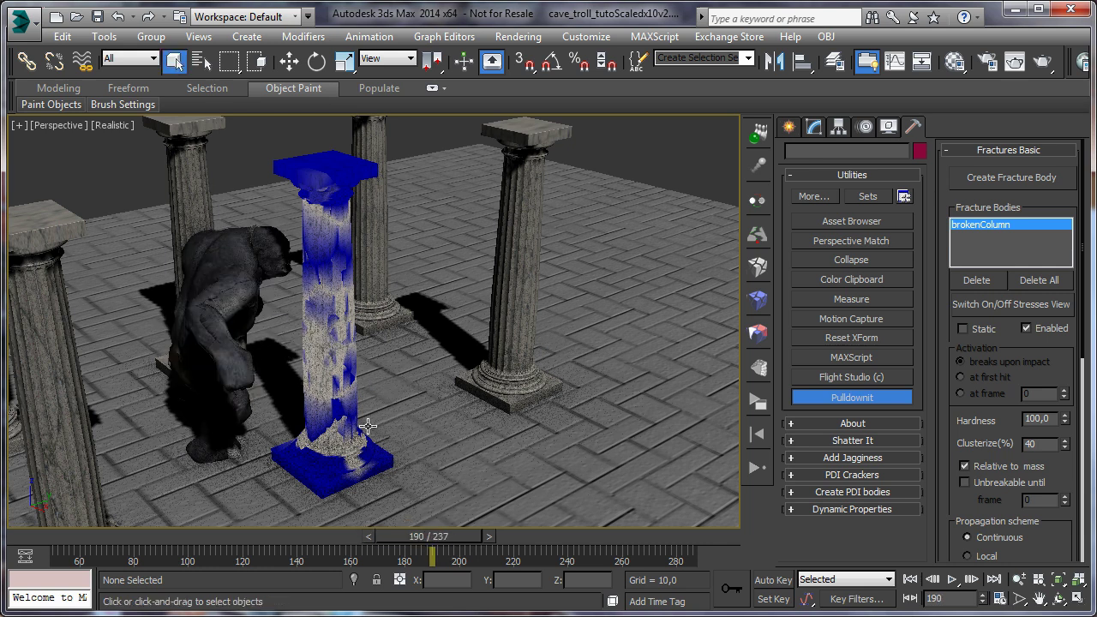
right_click(1064, 446)
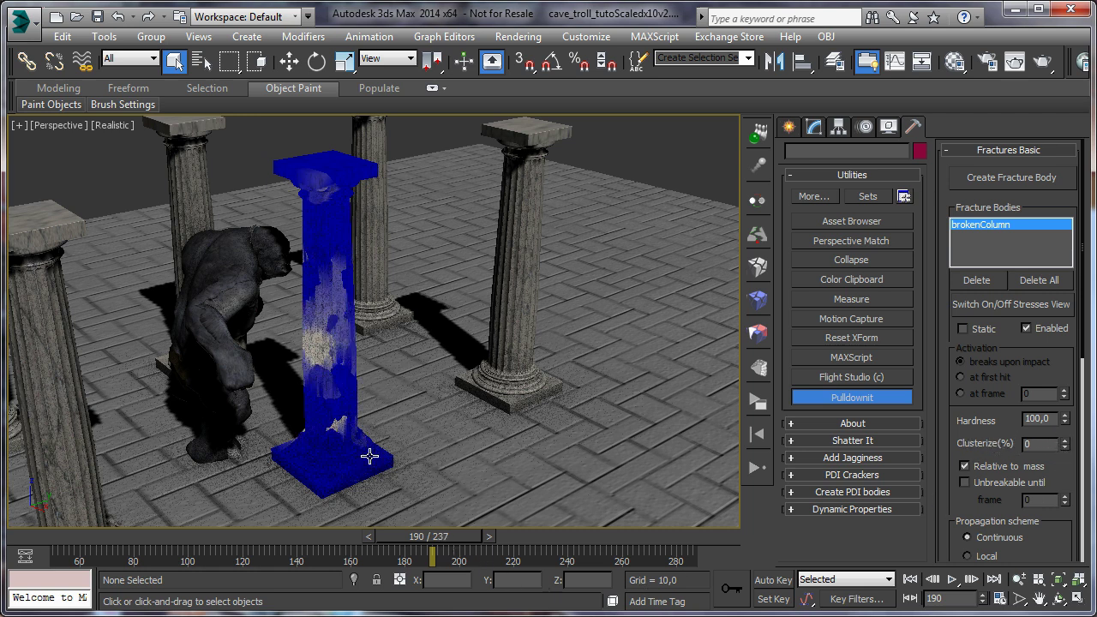
mouse_move(445, 533)
mouse_down()
mouse_move(453, 538)
mouse_move(442, 541)
mouse_up()
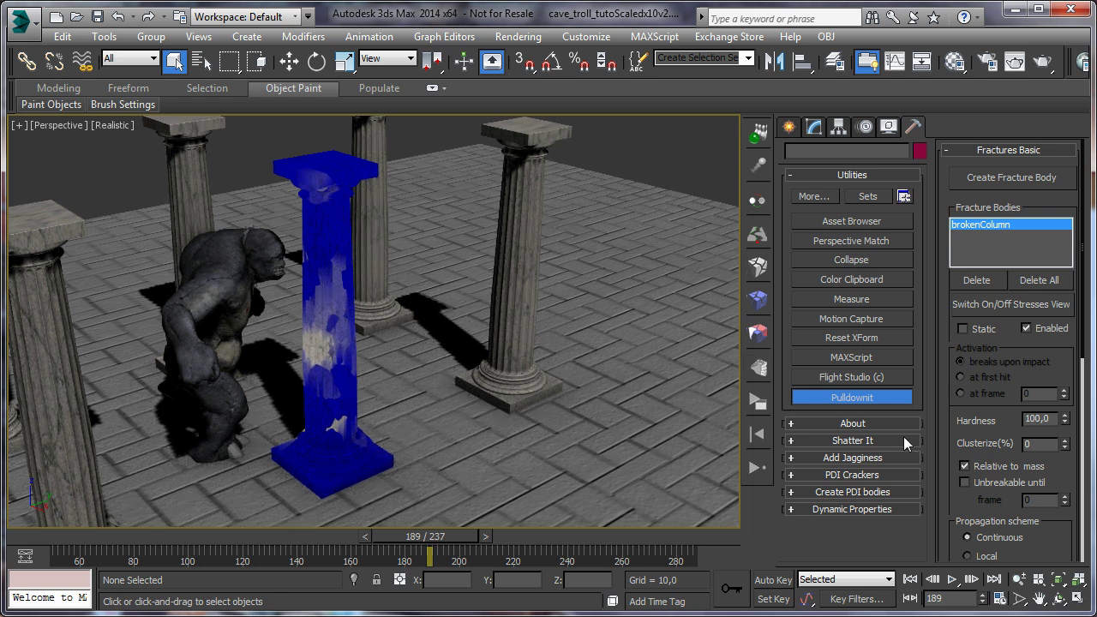
Make brokenColumn static with activation at first hit and Local propagation, and turn off its stresses view
click(964, 329)
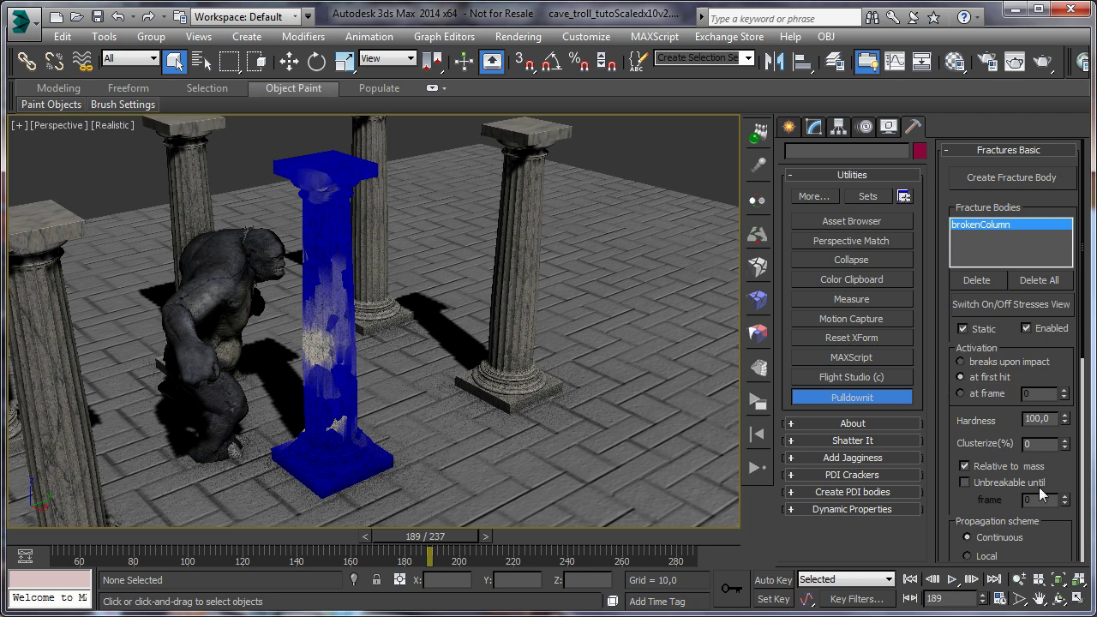
drag(1013, 434, 1009, 338)
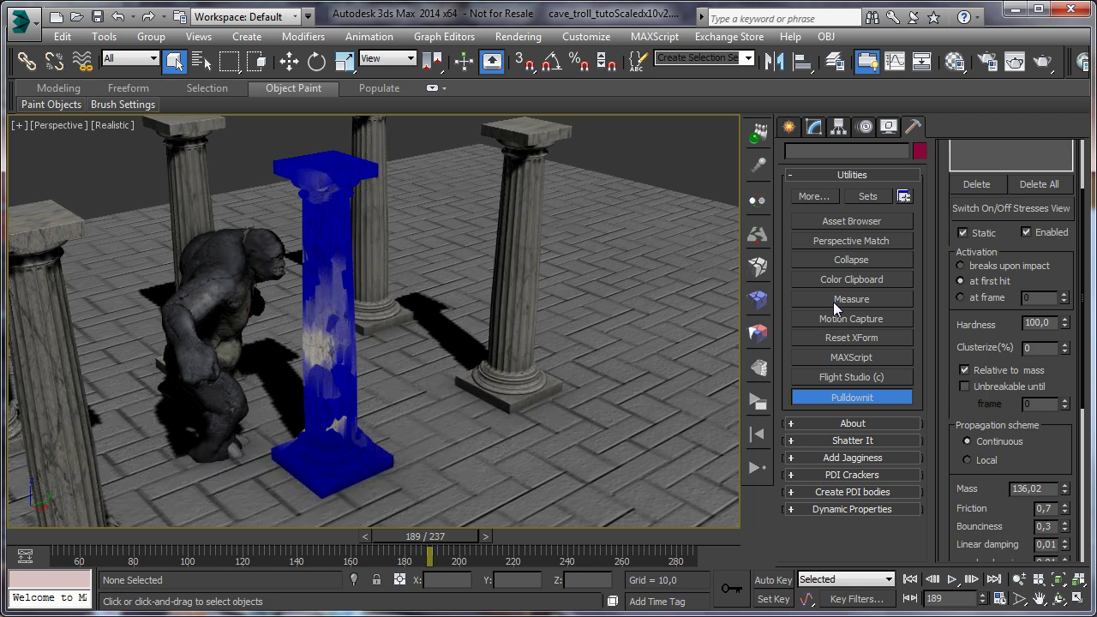
click(966, 461)
drag(1052, 473, 1052, 552)
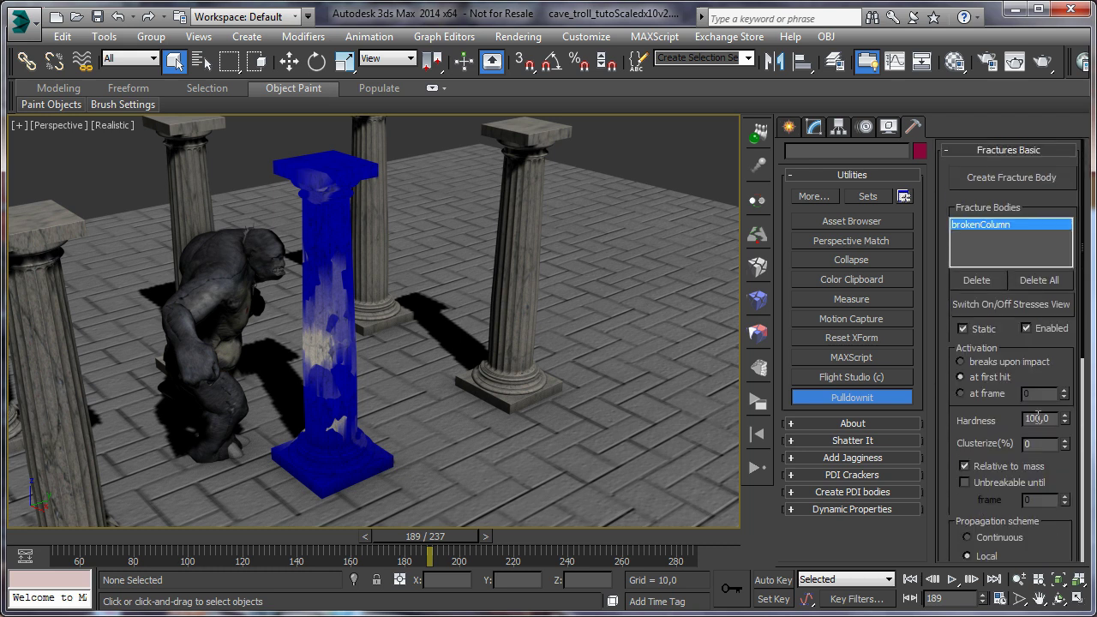
click(1004, 310)
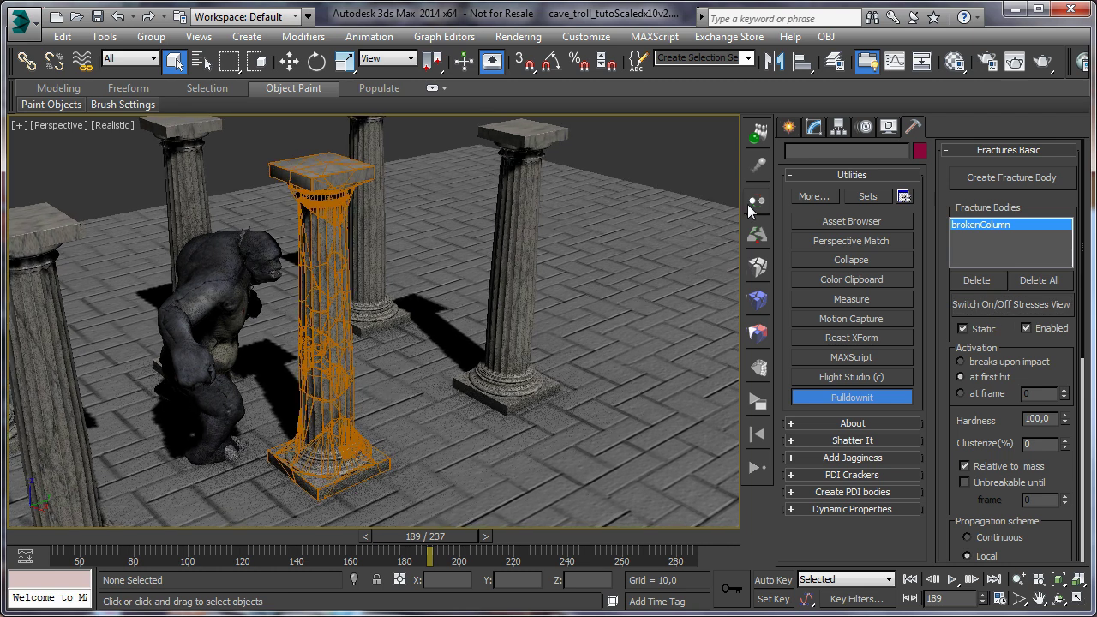
Define the ground as a Static PDI body with the Auto bounding volume
click(759, 137)
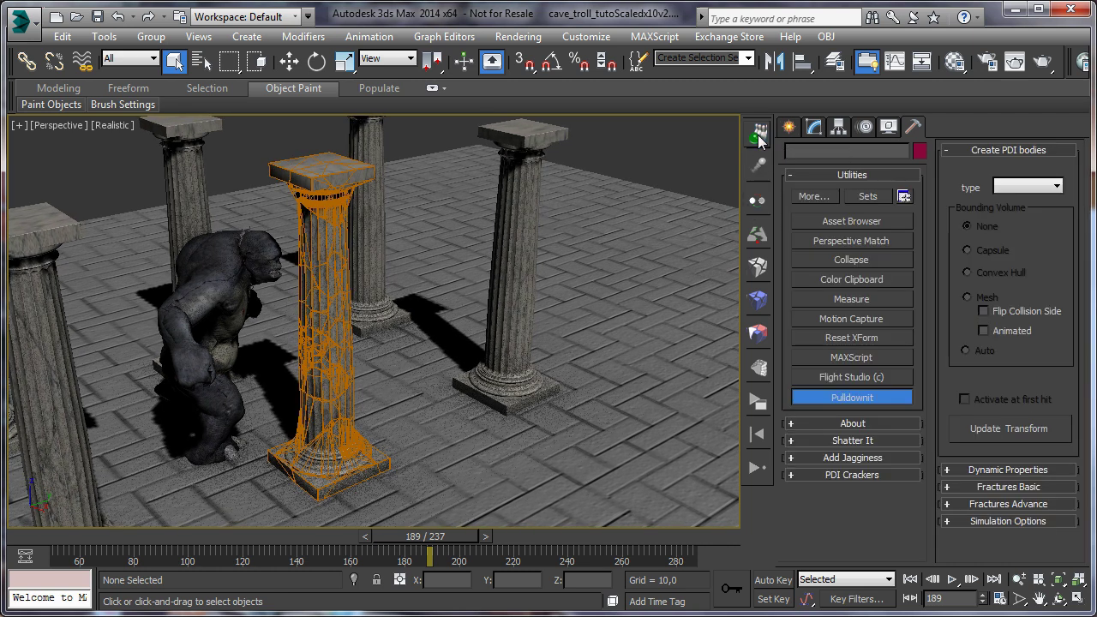
click(629, 230)
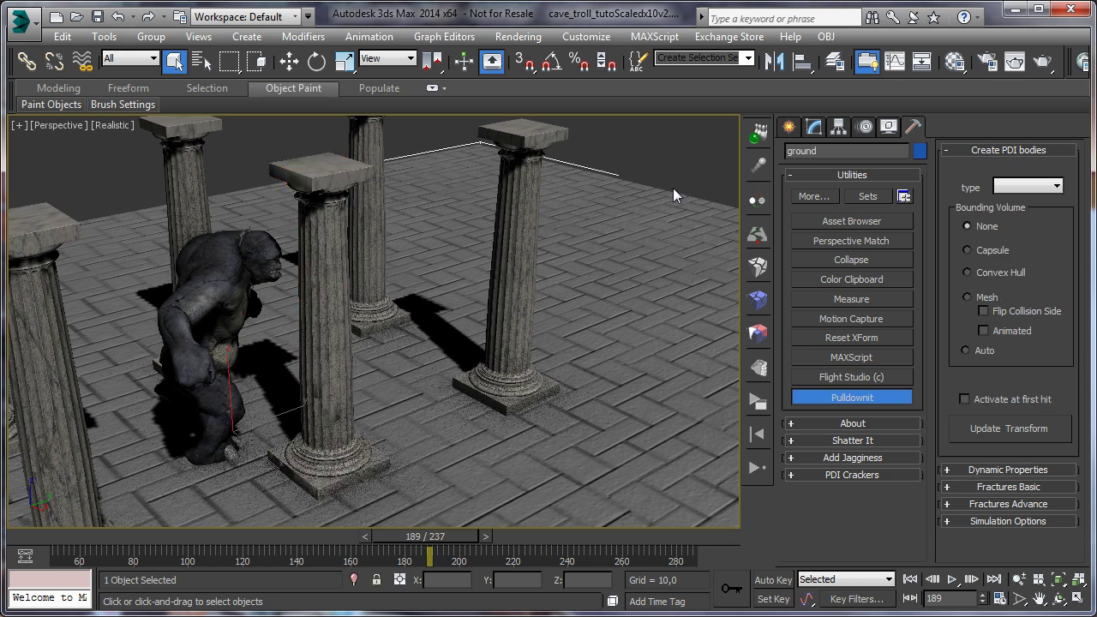
click(1006, 183)
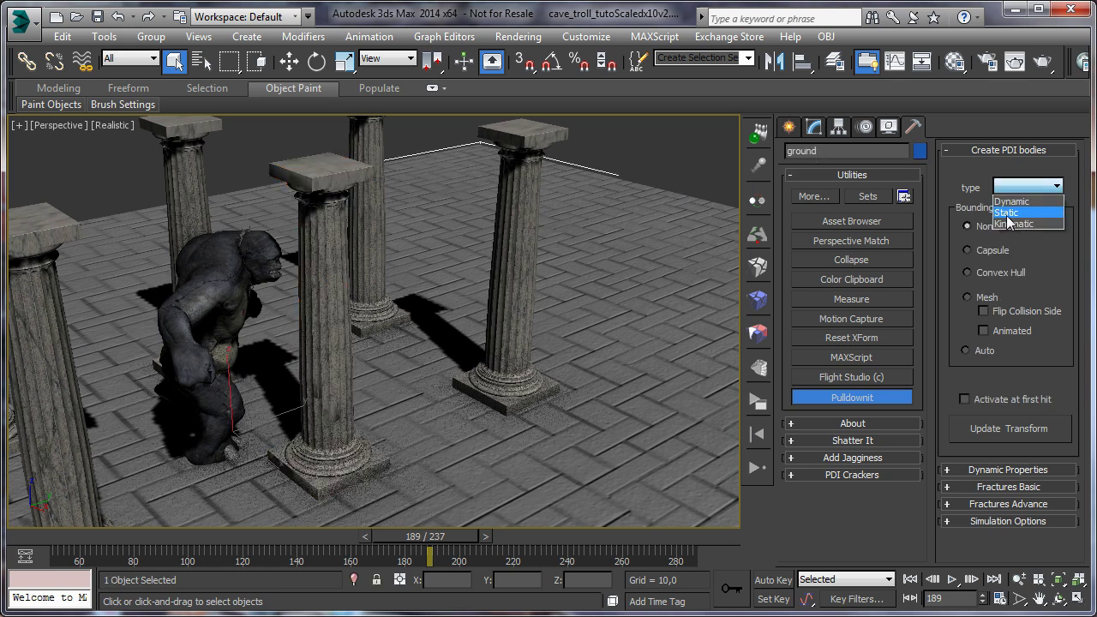
click(1012, 212)
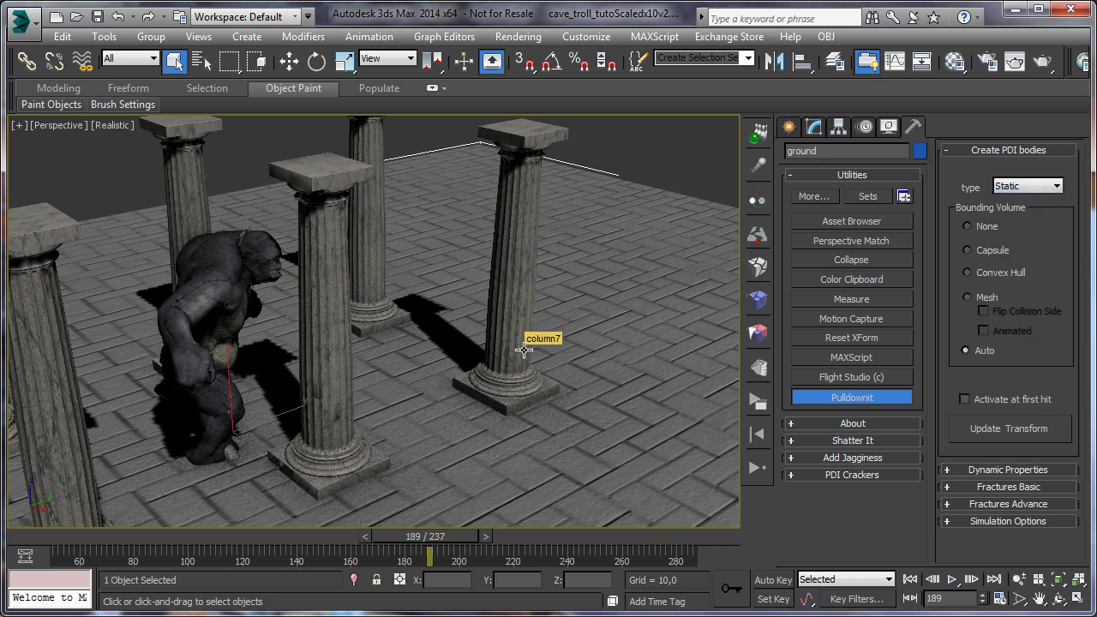
Define troll_body as a Kinematic PDI body with an animated Mesh bounding volume
click(222, 290)
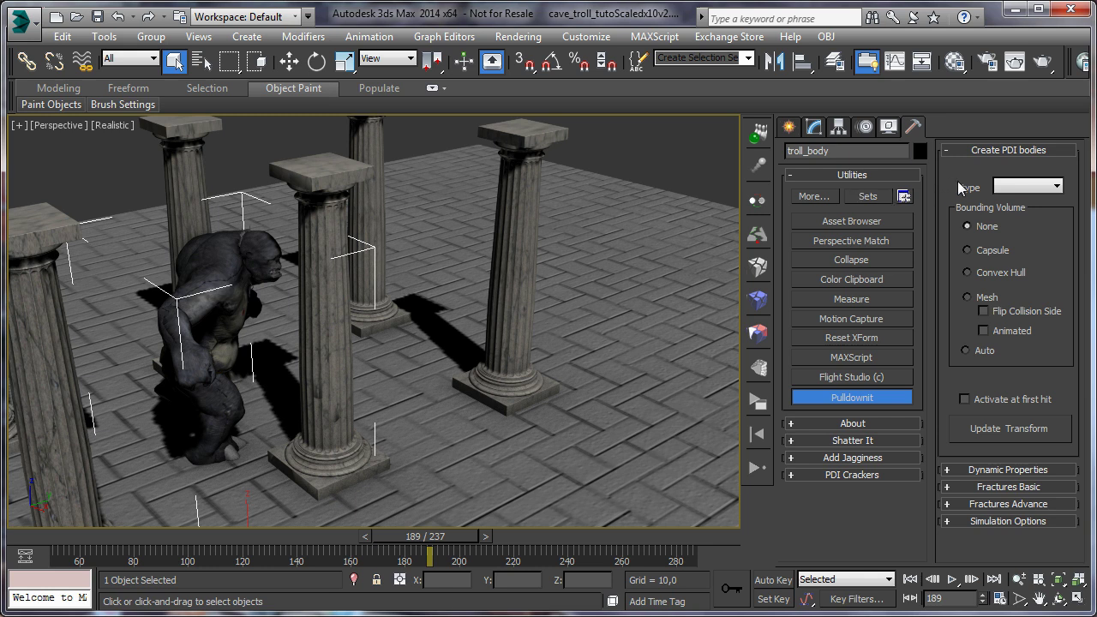
click(1027, 187)
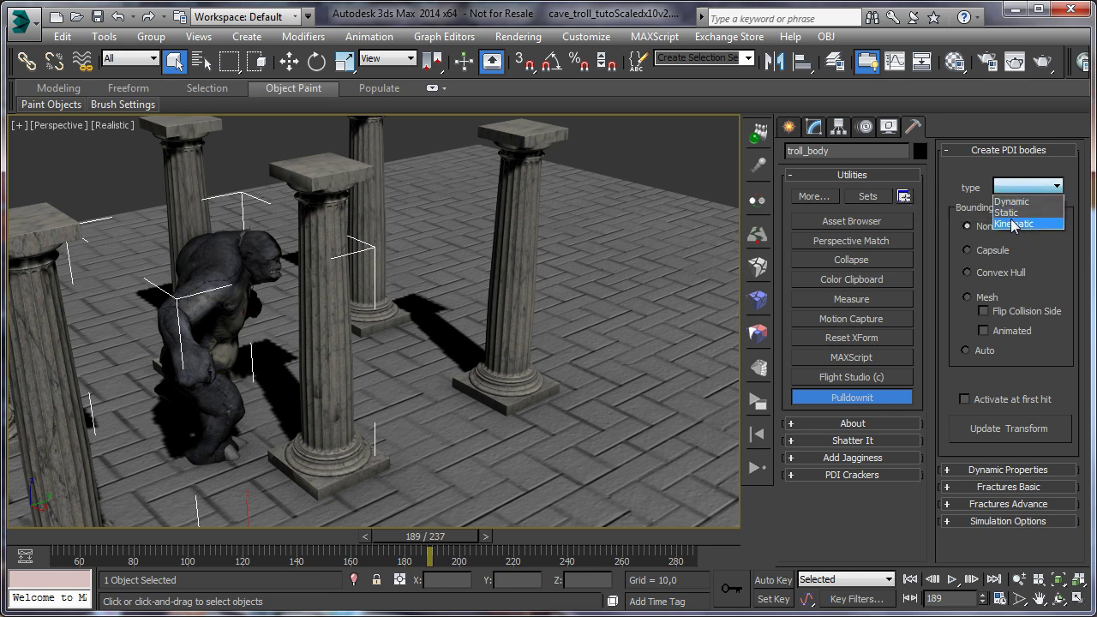
click(1014, 224)
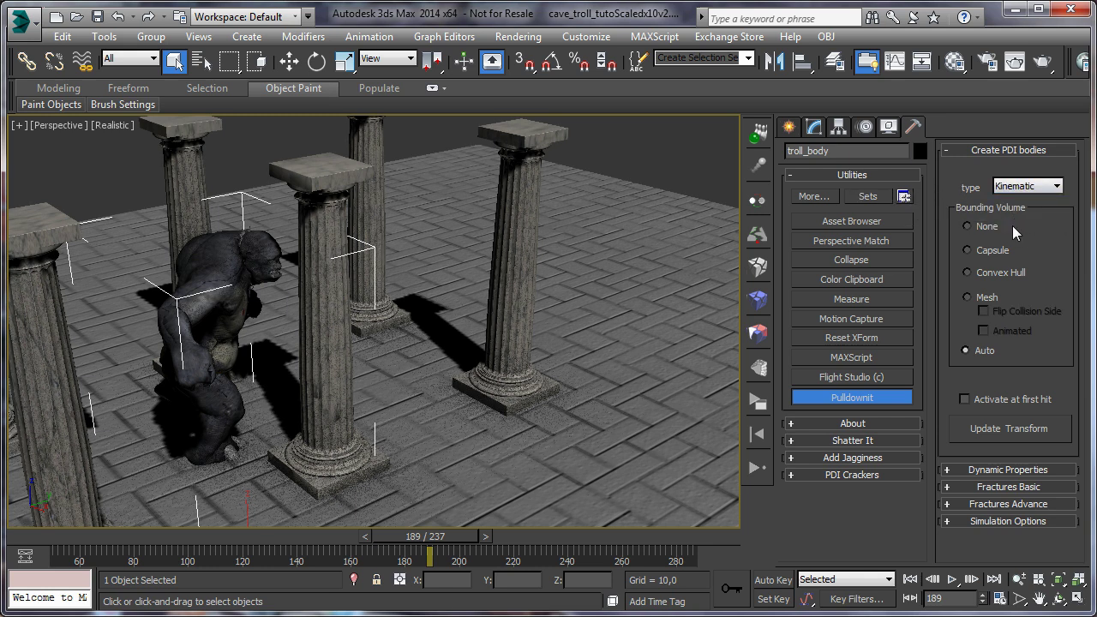
click(968, 298)
click(984, 332)
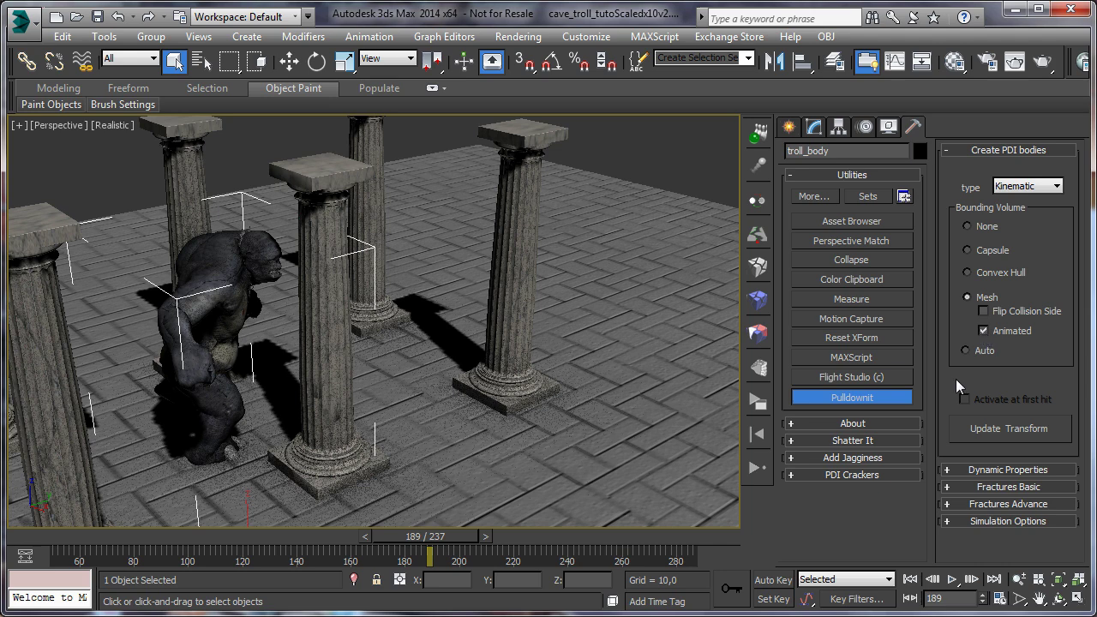
Set the simulation's start frame to 190 and end frame to 300, and rewind the simulation to its start
click(1059, 598)
drag(393, 380, 435, 341)
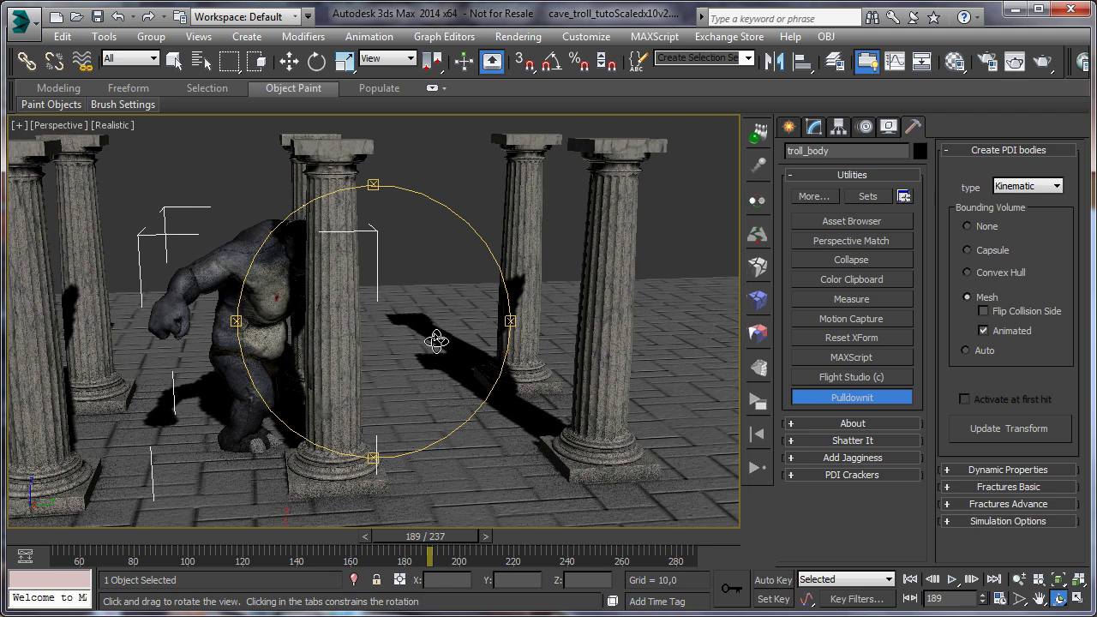
click(757, 400)
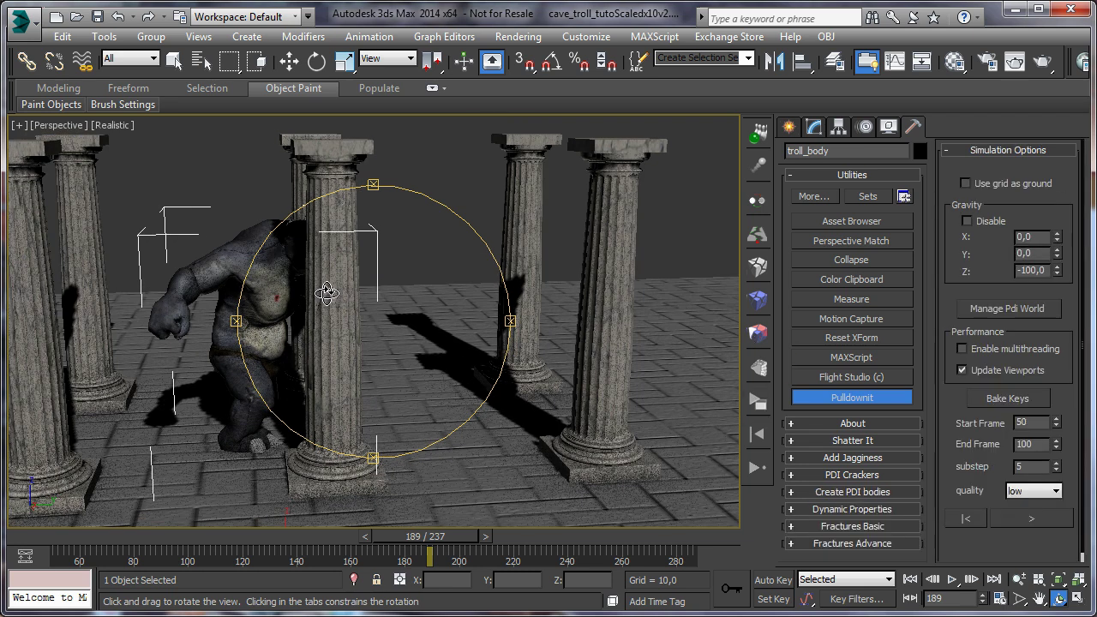
drag(326, 294, 320, 282)
click(174, 60)
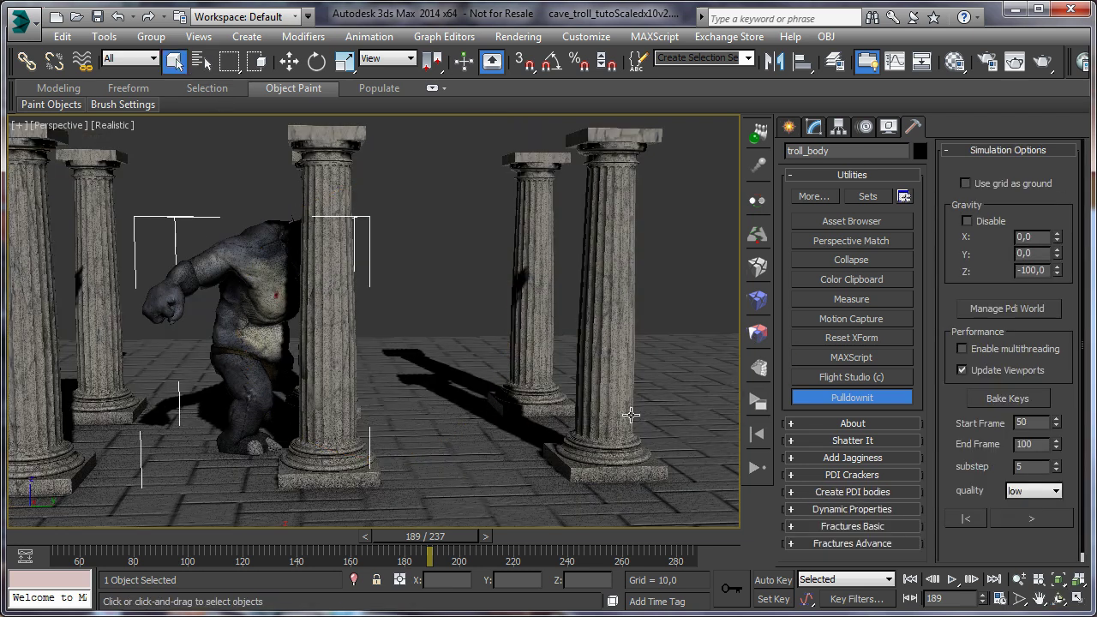
click(1059, 599)
drag(399, 356, 355, 308)
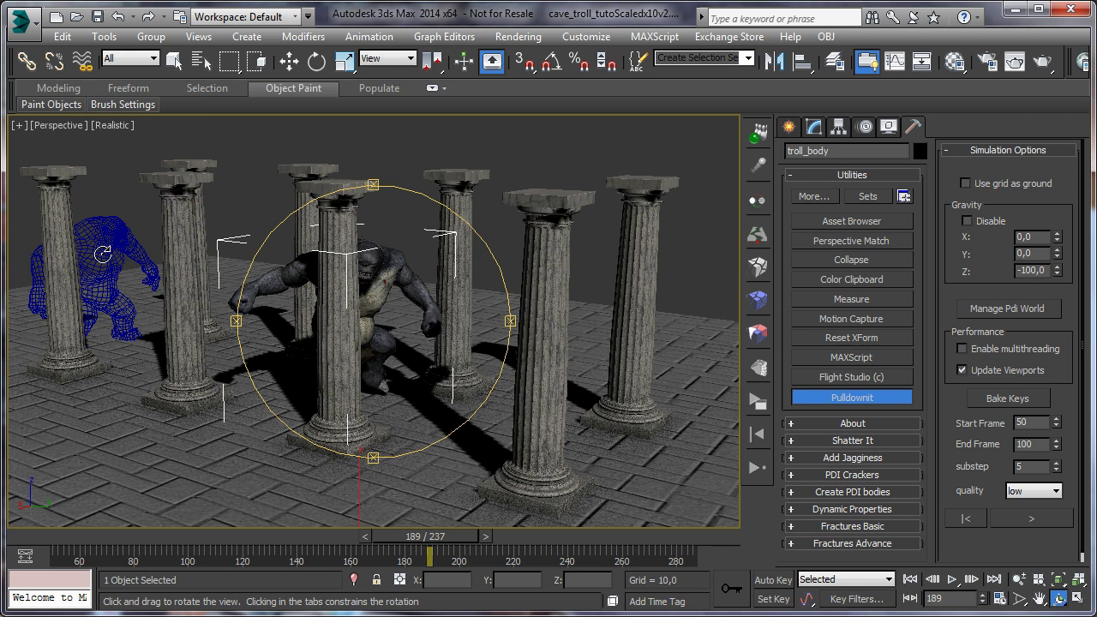
mouse_move(437, 535)
mouse_down()
mouse_move(102, 518)
mouse_move(426, 514)
mouse_move(442, 551)
mouse_up()
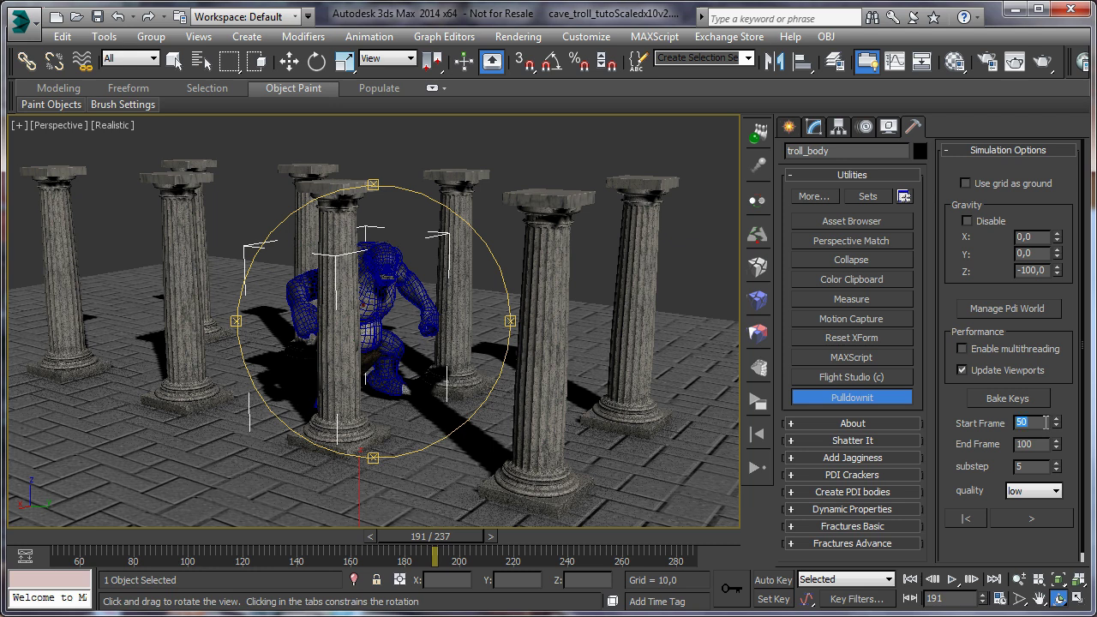
text(300)
key(Return)
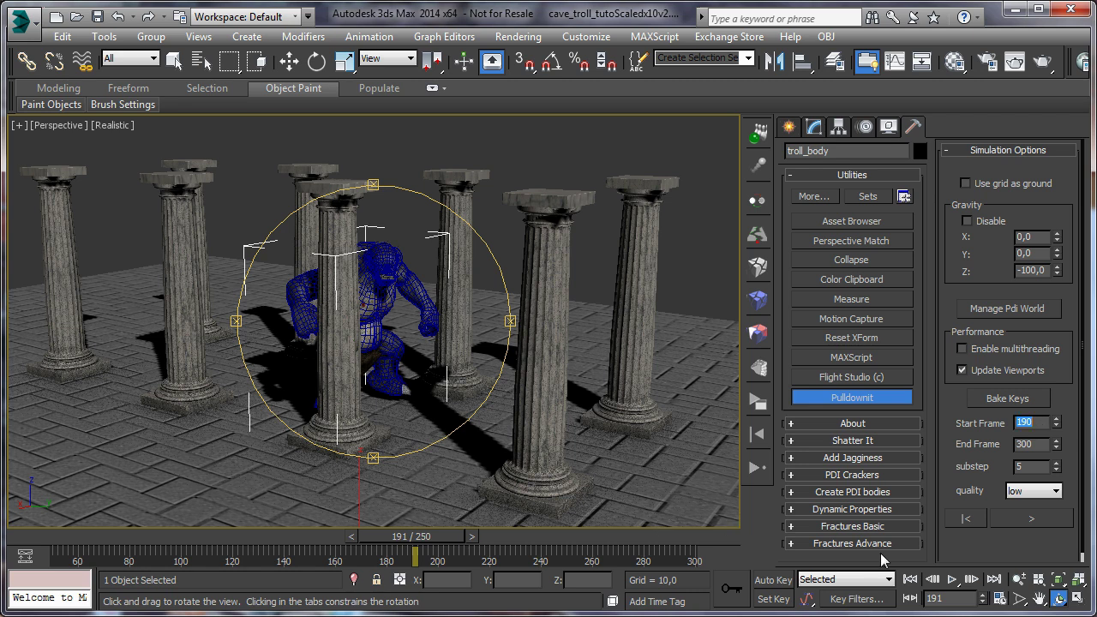
click(962, 519)
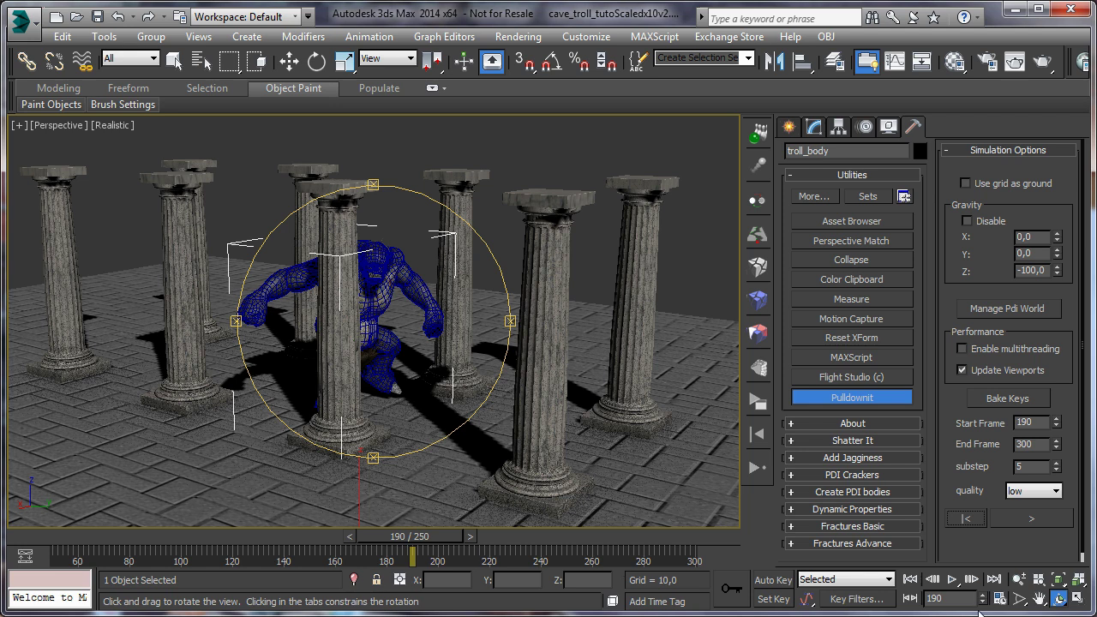
Set the animation start time to 190 in the time configuration
click(1000, 599)
double_click(519, 323)
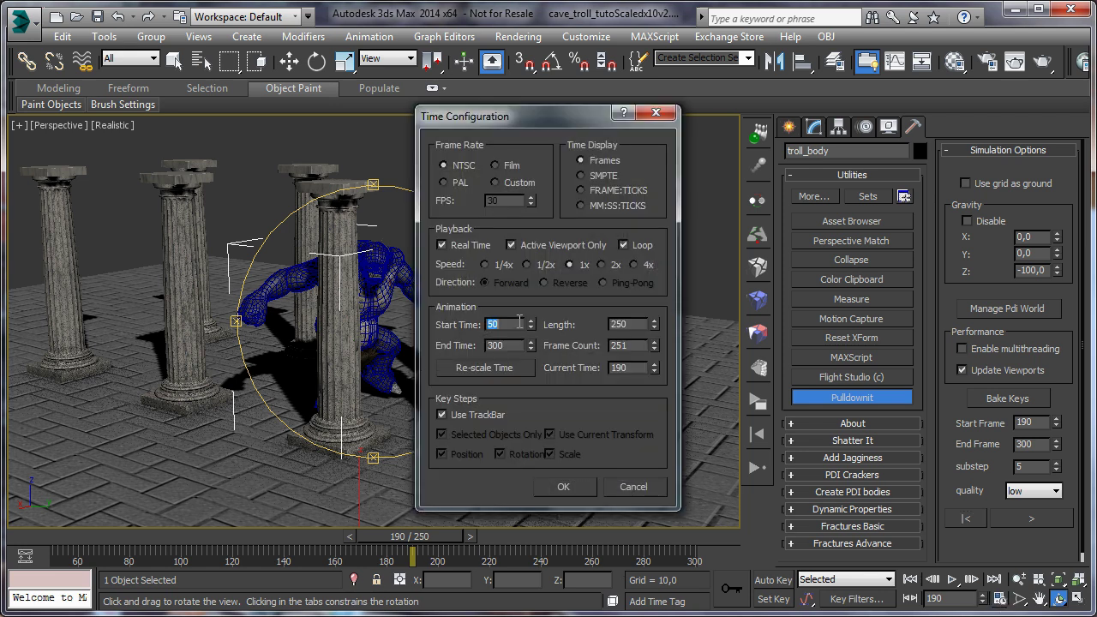
text(190)
key(Return)
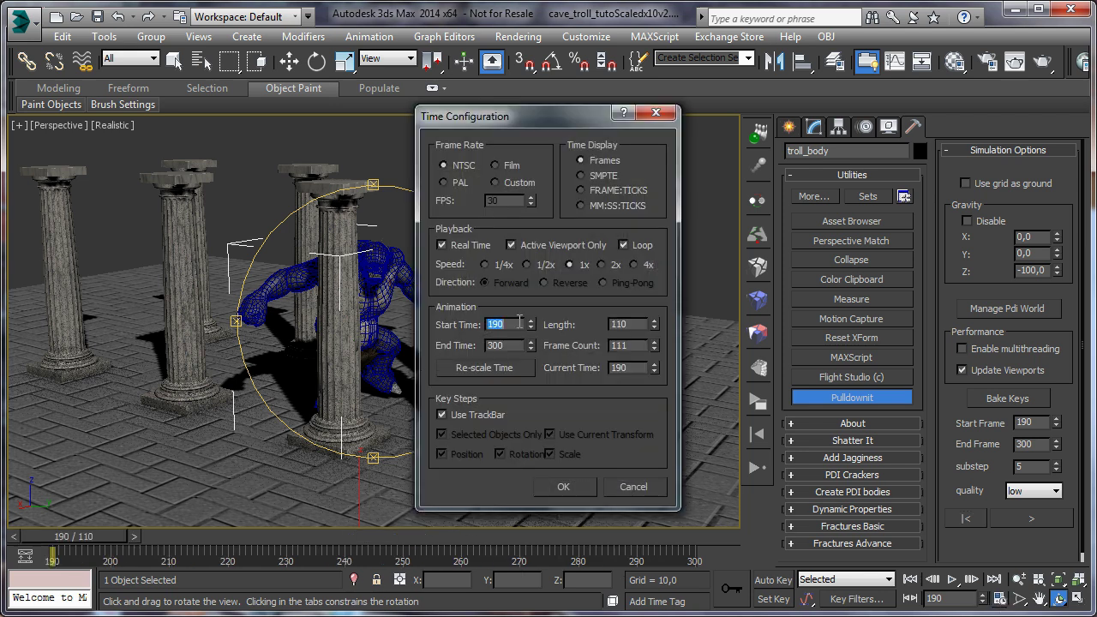
click(563, 487)
Rewind the simulation and enable key baking for the column break
drag(373, 367, 421, 360)
click(174, 60)
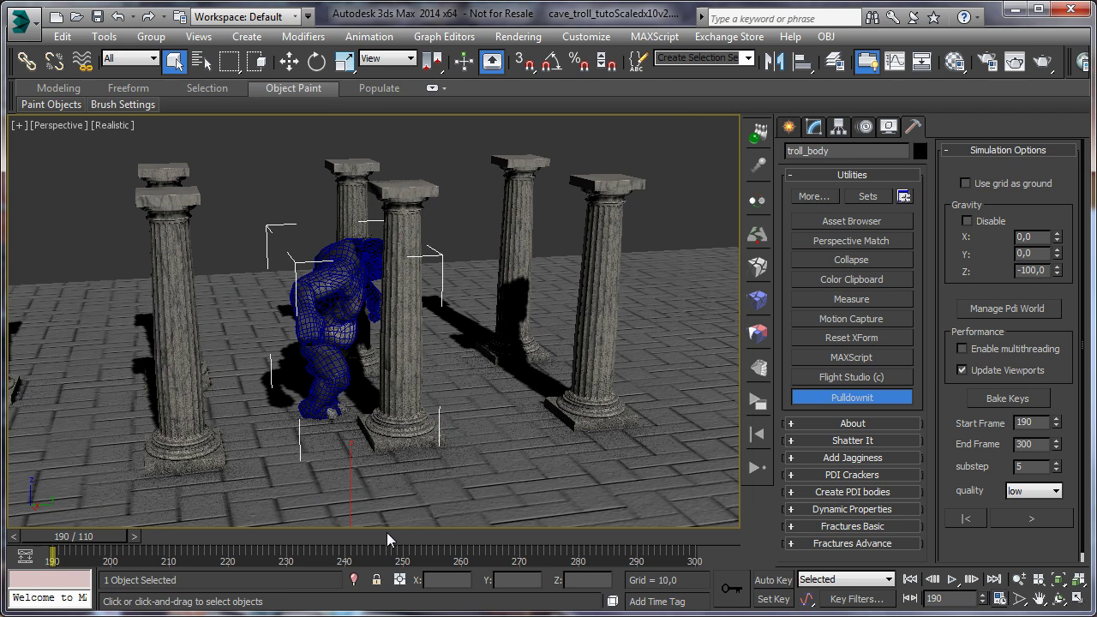
click(966, 521)
click(1005, 400)
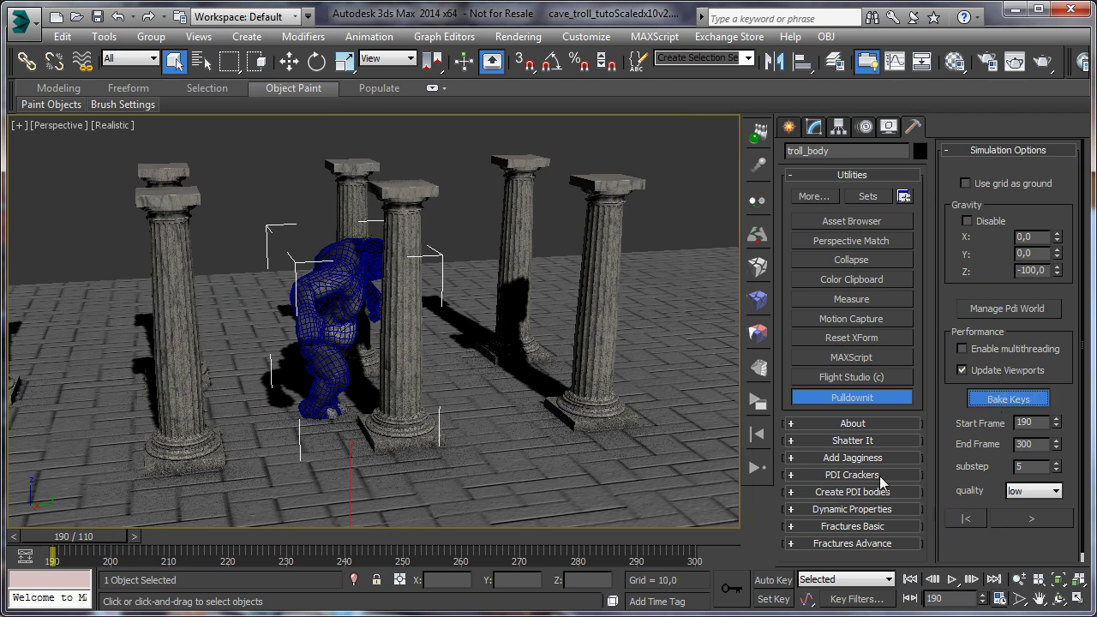
Clear the selection, run the simulation to frame 202, scrub back through the column break to frame 198, and rewind the simulation
click(439, 173)
click(1014, 525)
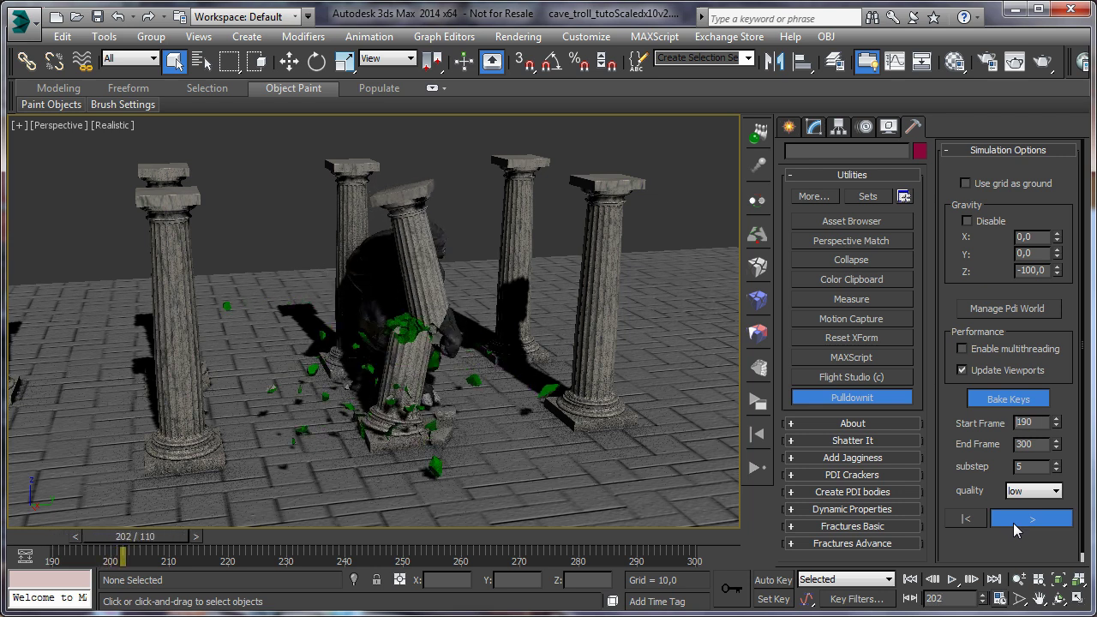
click(1013, 523)
scroll(396, 421, up, 4)
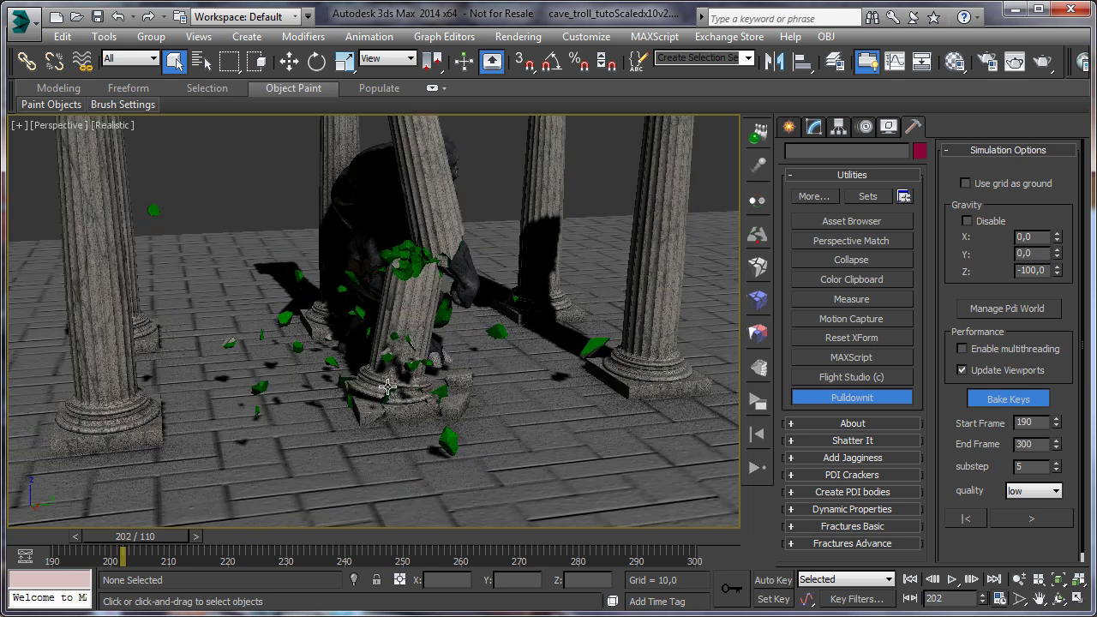
mouse_move(142, 542)
mouse_down()
mouse_move(98, 536)
mouse_move(138, 536)
mouse_up()
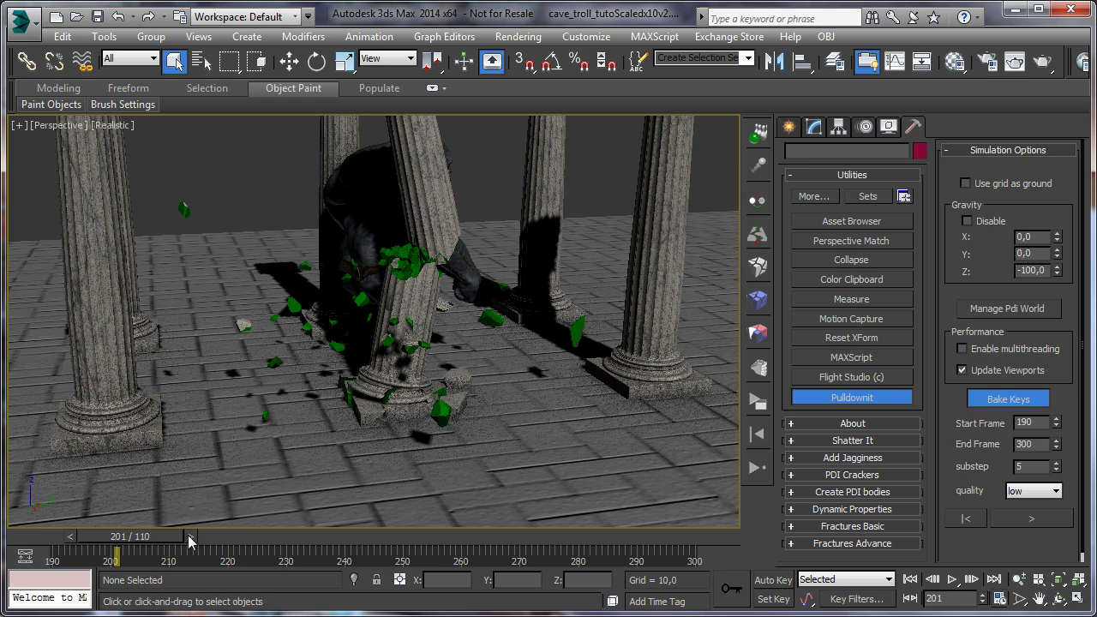
mouse_move(170, 535)
mouse_down()
mouse_move(130, 534)
mouse_move(152, 535)
mouse_up()
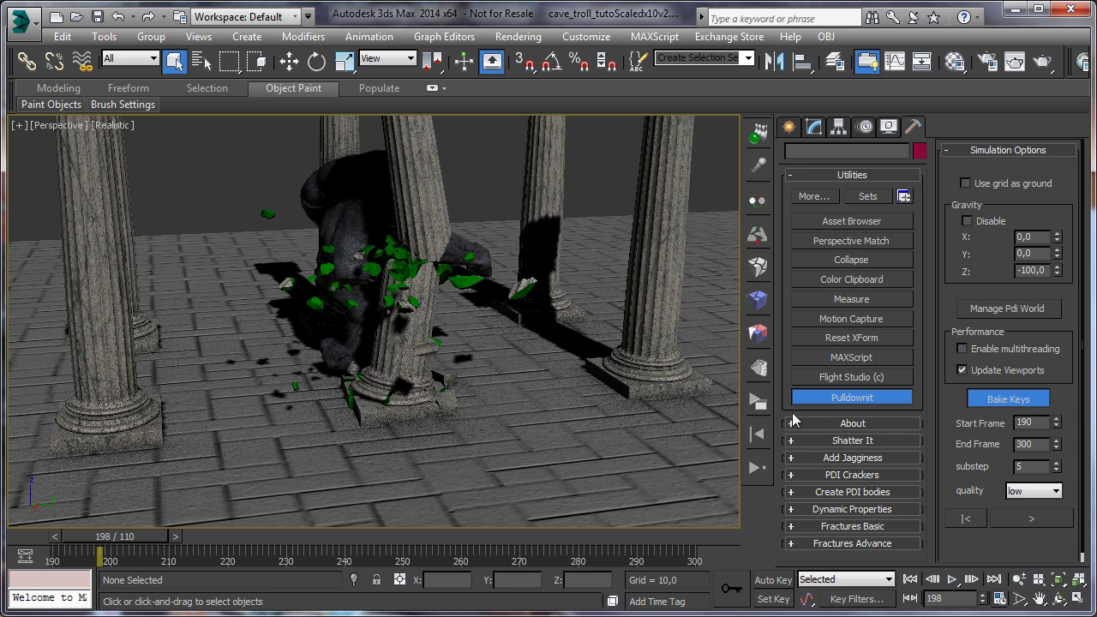
click(964, 521)
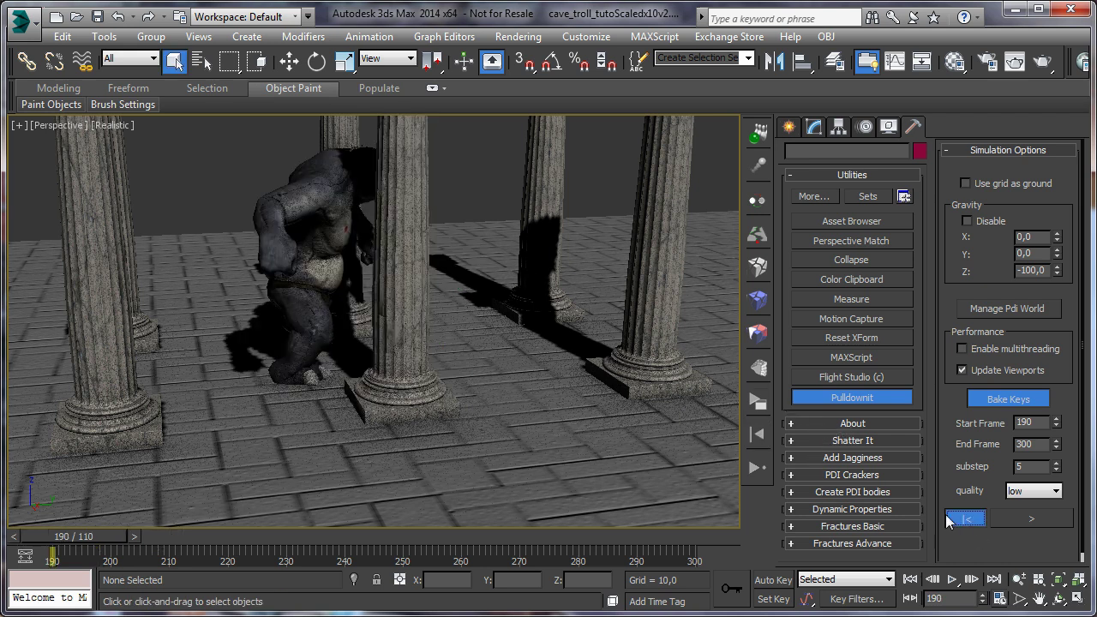
Switch on the stresses view for the brokenColumn fracture body and open its advanced fracture settings
click(756, 304)
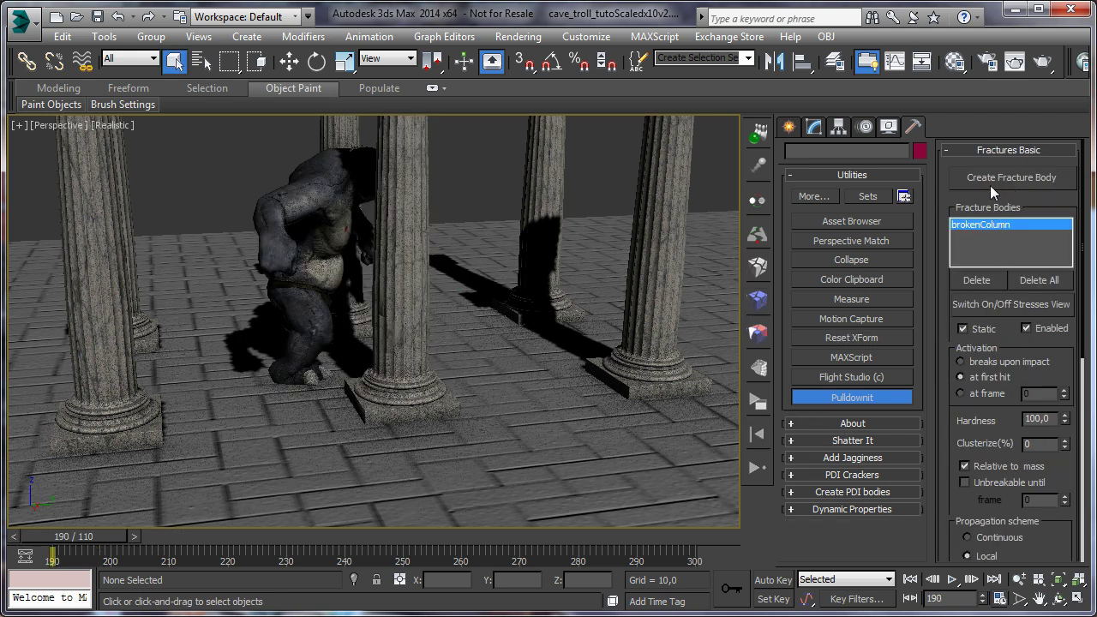
click(988, 303)
middle_drag(554, 252, 516, 292)
click(1058, 598)
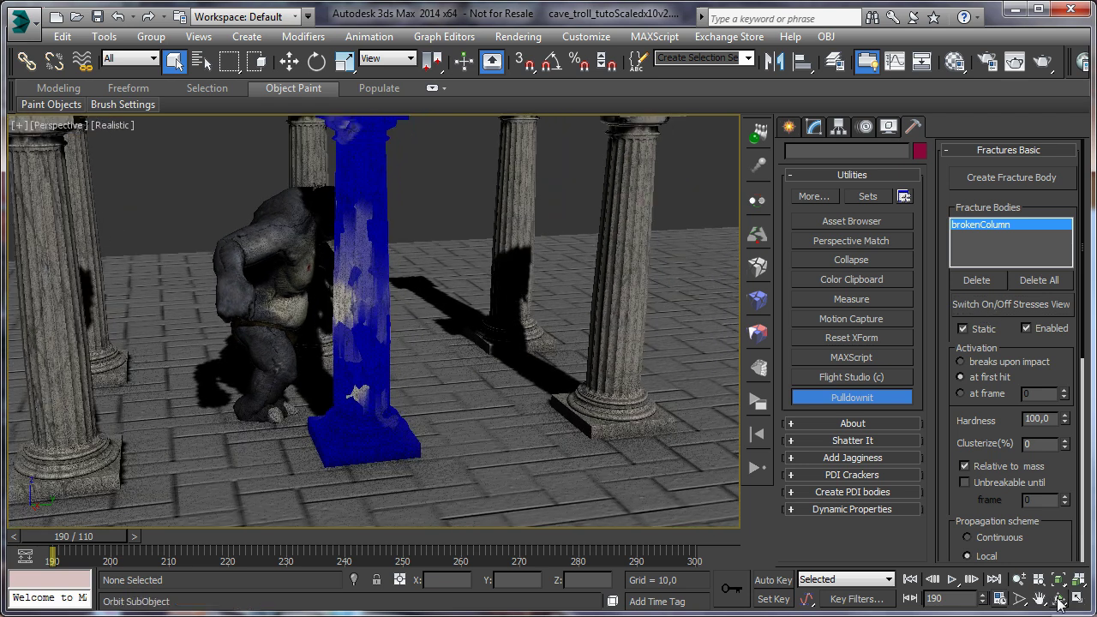
drag(392, 358, 407, 268)
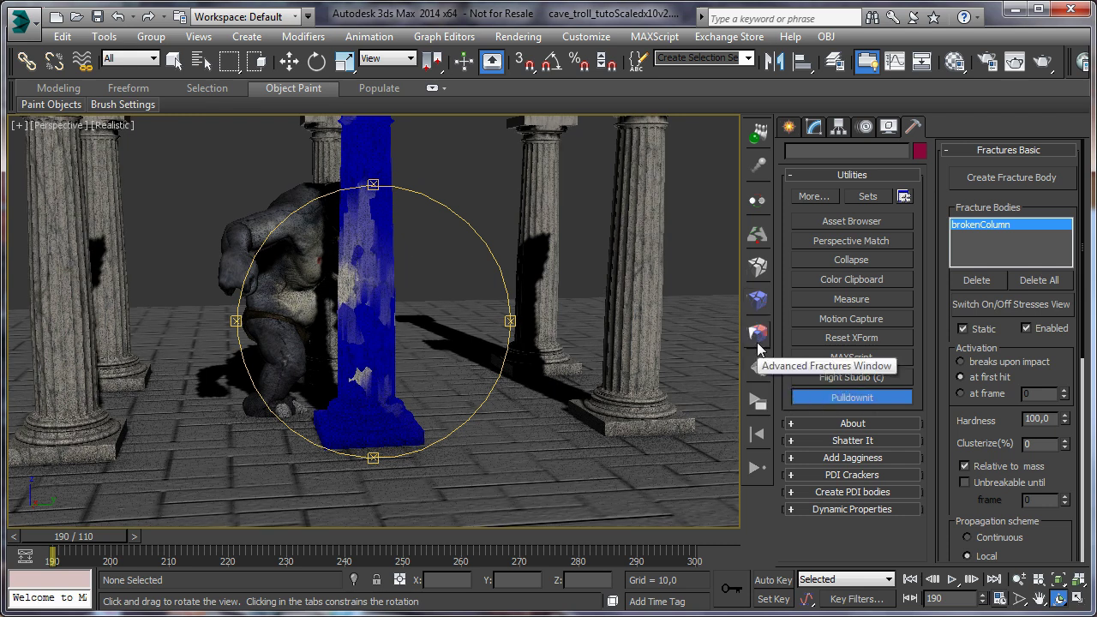
click(760, 365)
click(174, 60)
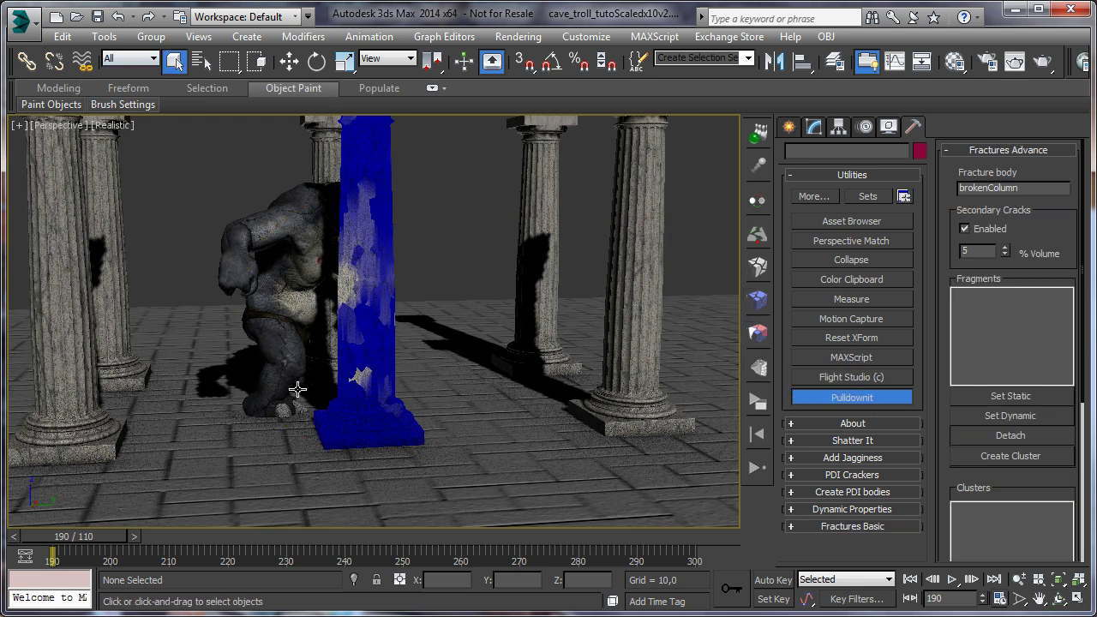
drag(297, 390, 463, 473)
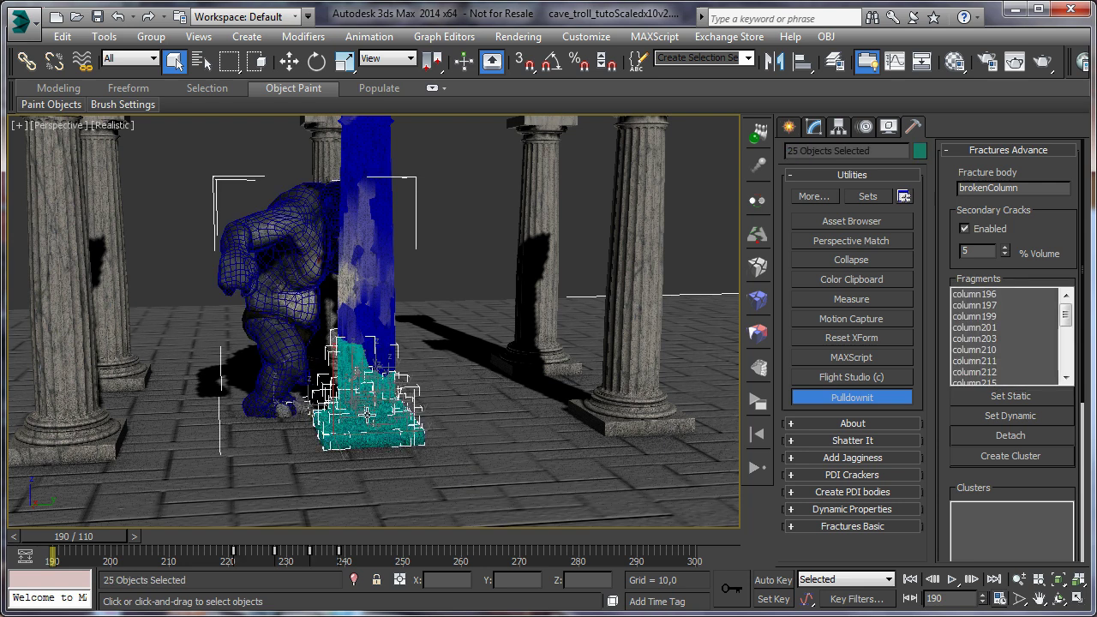
click(481, 426)
drag(277, 399, 445, 429)
drag(492, 461, 478, 447)
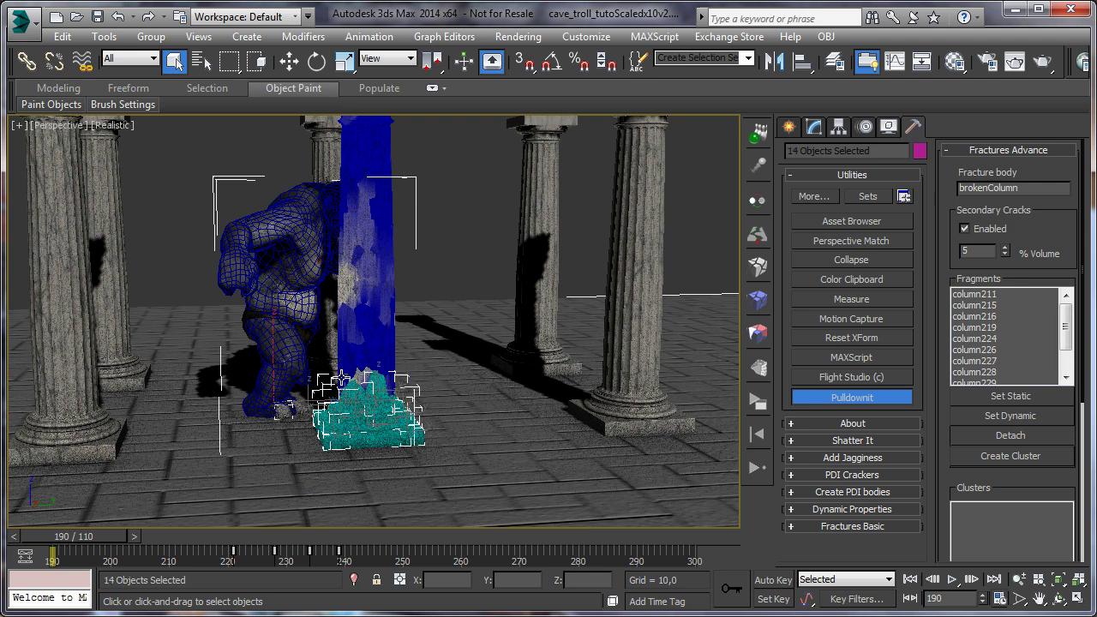
Select the fragments at the broken column's base, exclude the tall fragment above them, and set the selected fragments static
click(1059, 598)
drag(565, 446, 441, 384)
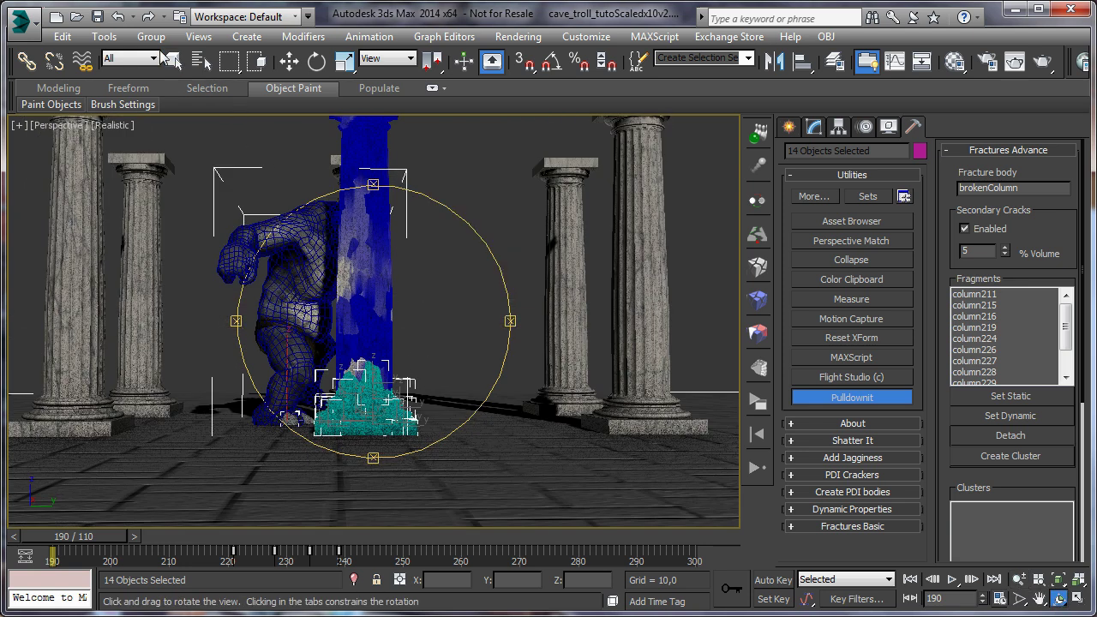
click(174, 60)
drag(493, 432, 511, 465)
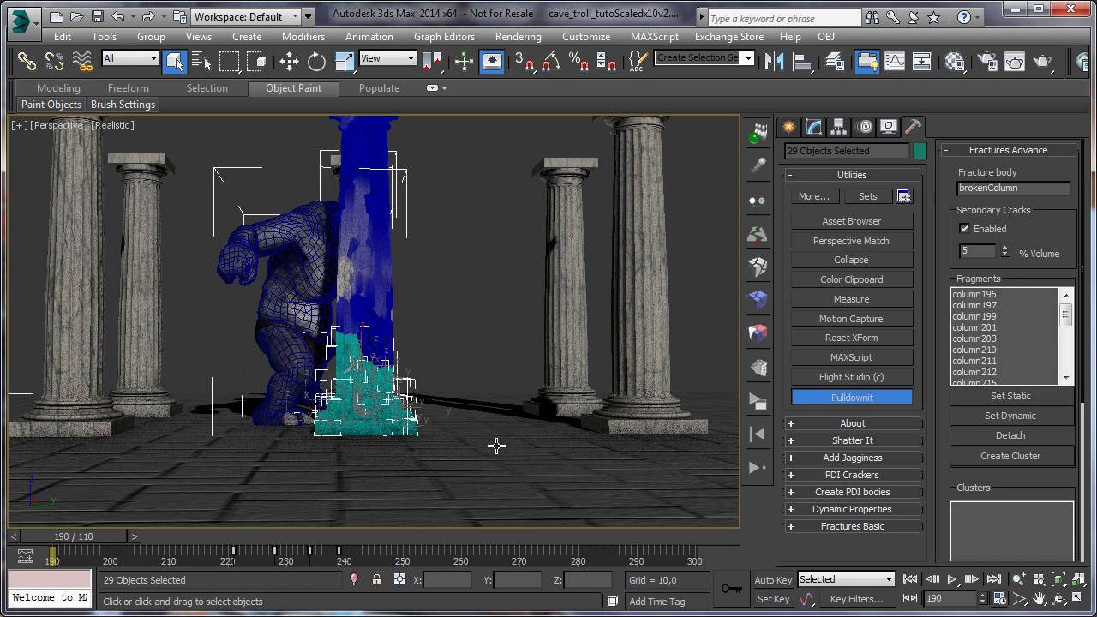
alt+click(339, 350)
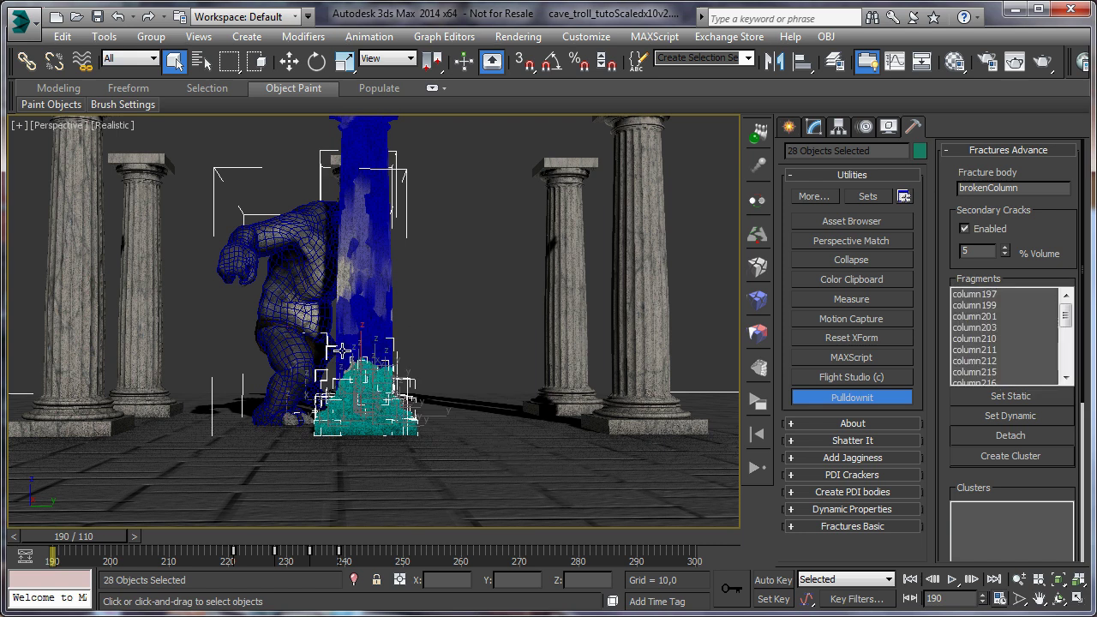
click(1003, 400)
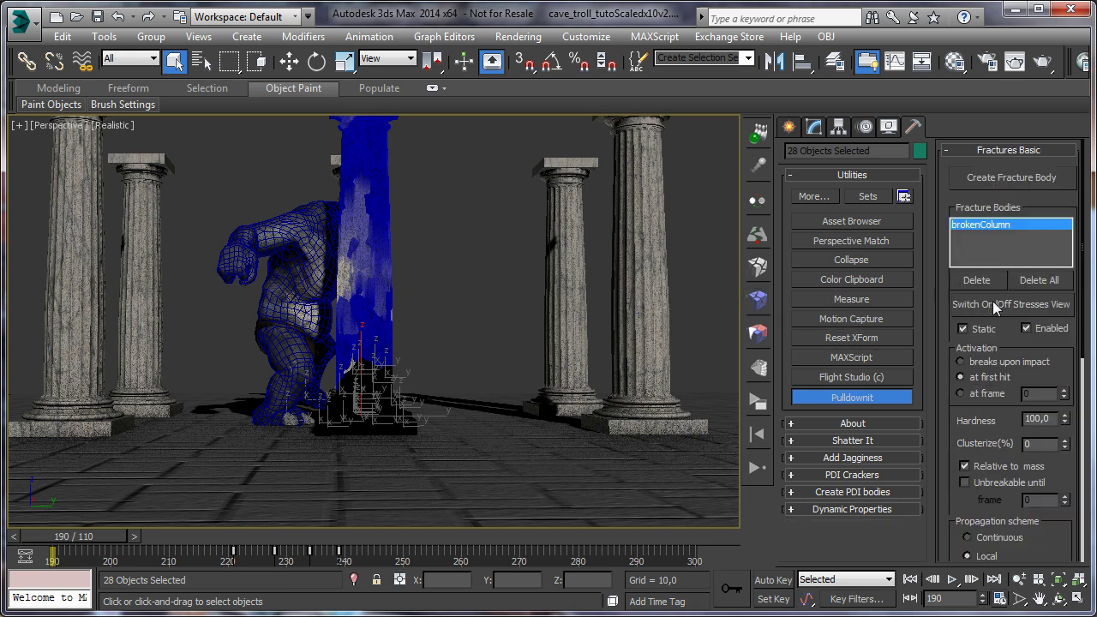
Compare brokenColumn with the stresses view off and on, leave the view off, and return to the simulation options
click(995, 308)
middle_drag(462, 291, 424, 321)
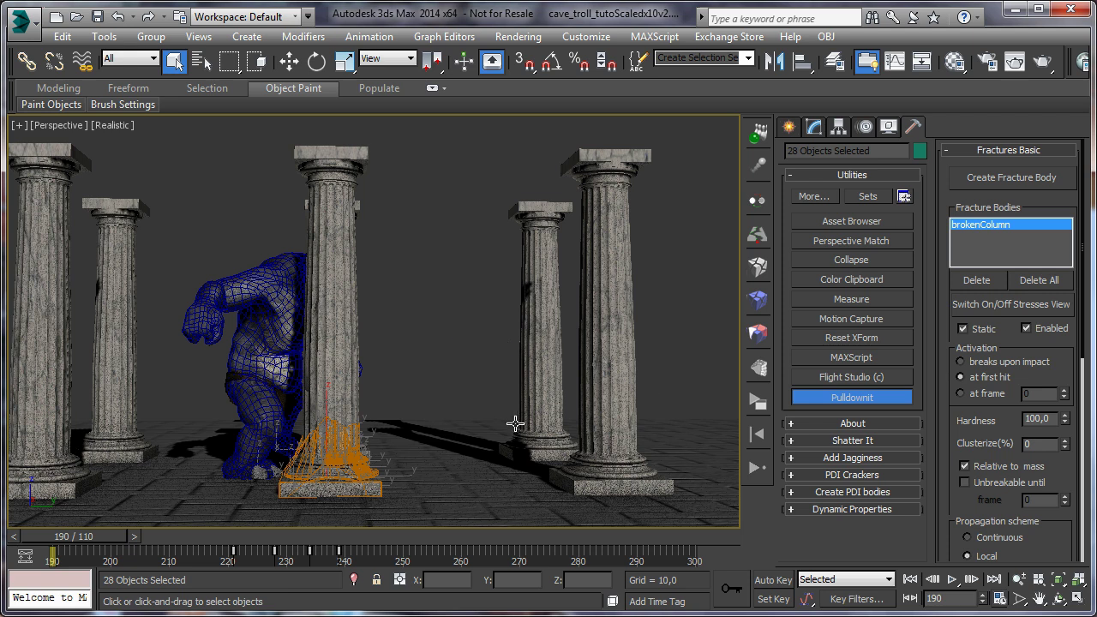
click(964, 308)
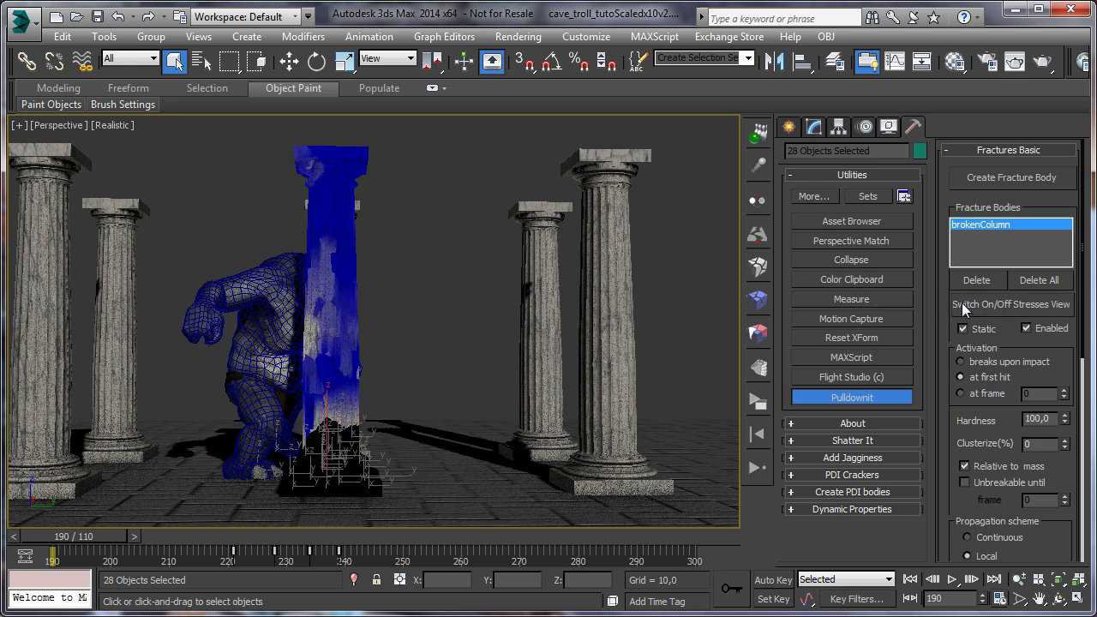
click(964, 308)
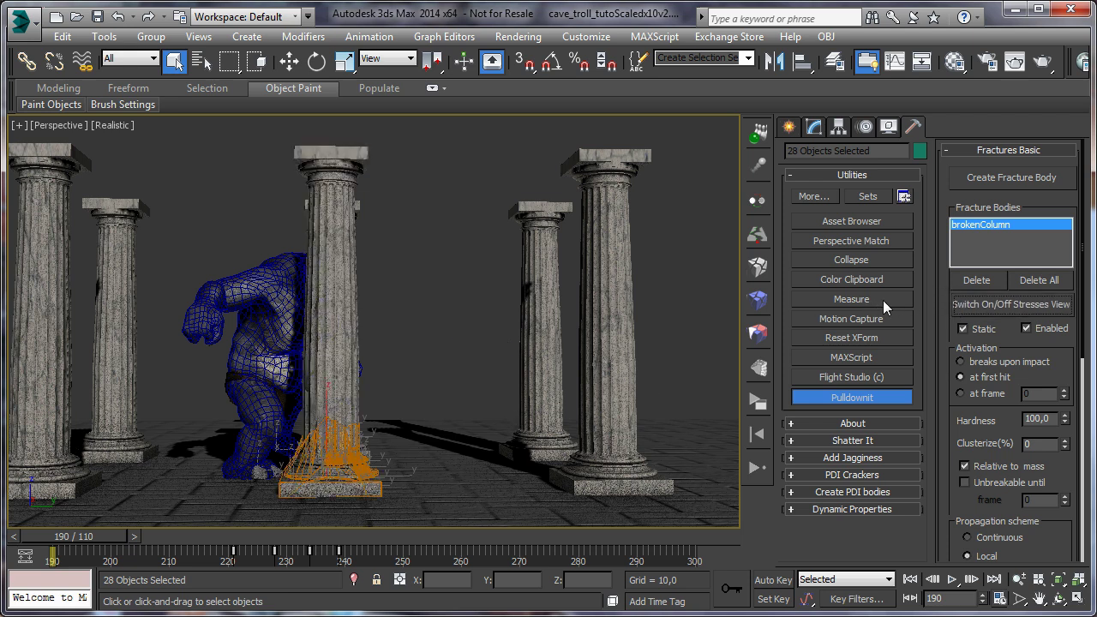
click(760, 332)
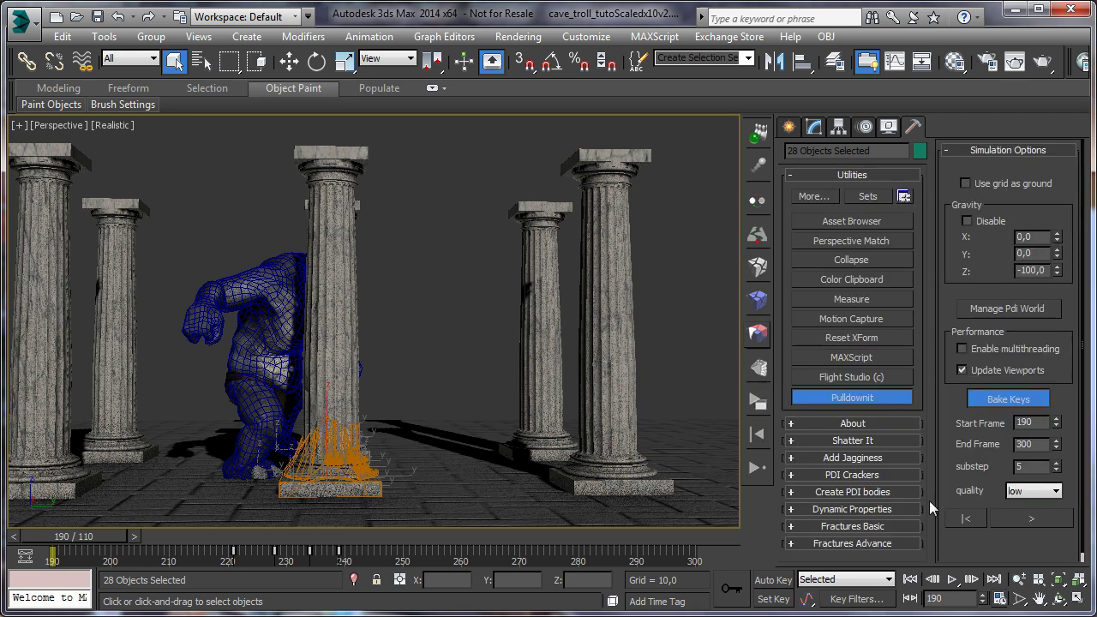
Clear the selection, run the simulation from frame 190 past frame 226 with the troll seen from the front, and stop it
click(1058, 598)
drag(449, 397, 382, 350)
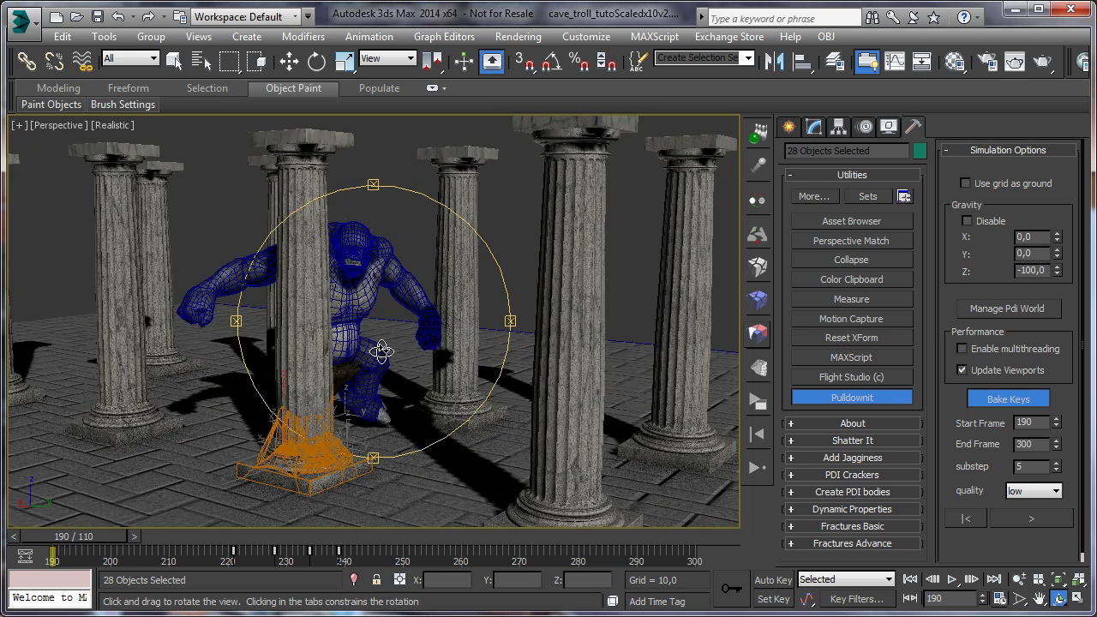
click(176, 62)
click(649, 244)
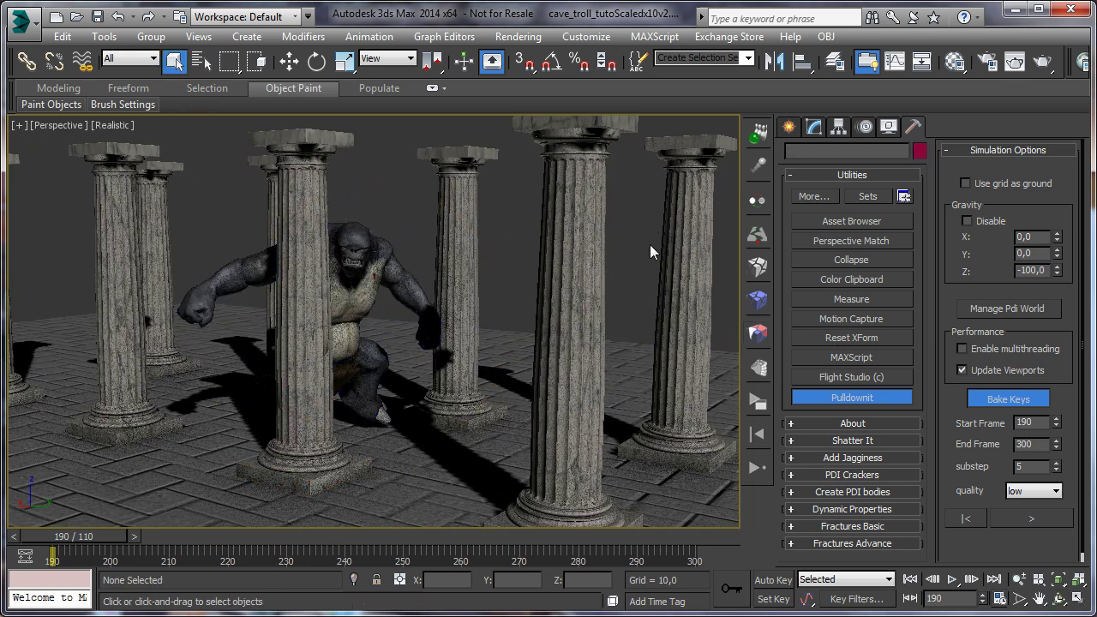
click(1017, 519)
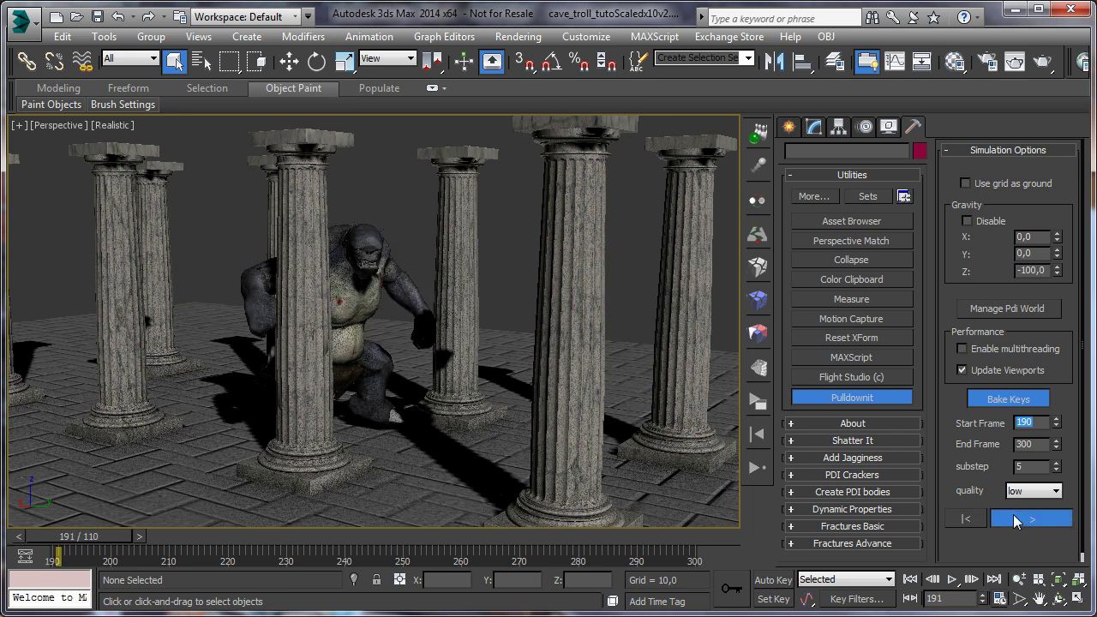
click(1013, 518)
click(1013, 517)
click(1013, 517)
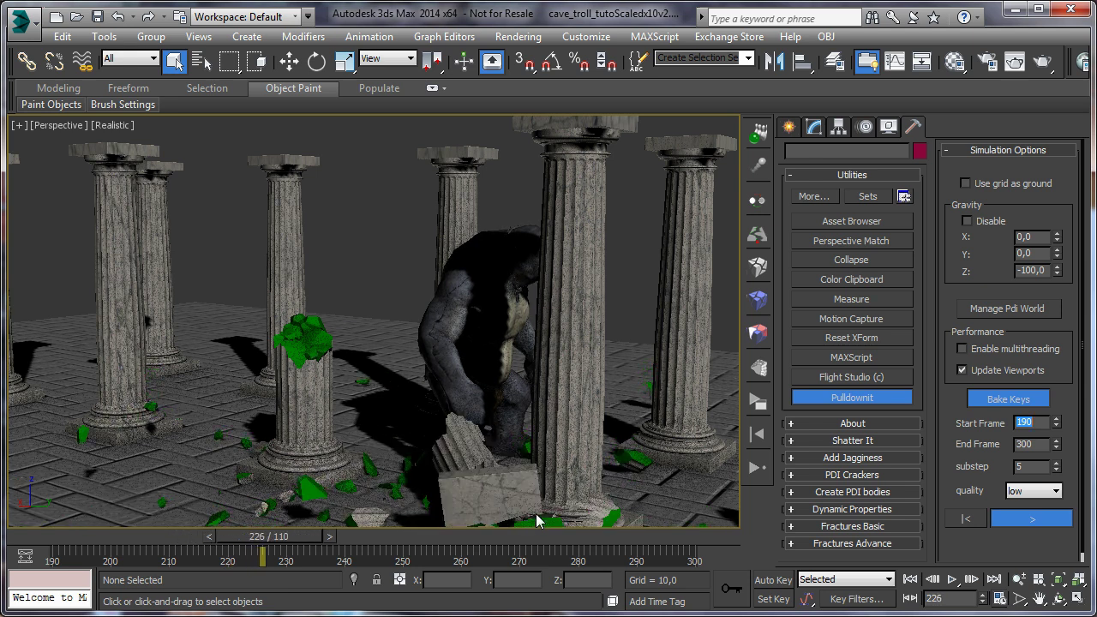
click(1034, 521)
Scrub the simulated column break to frame 234 to inspect the debris, and rewind the simulation to its start
middle_drag(638, 380, 486, 362)
scroll(585, 318, down, 3)
drag(316, 535, 340, 581)
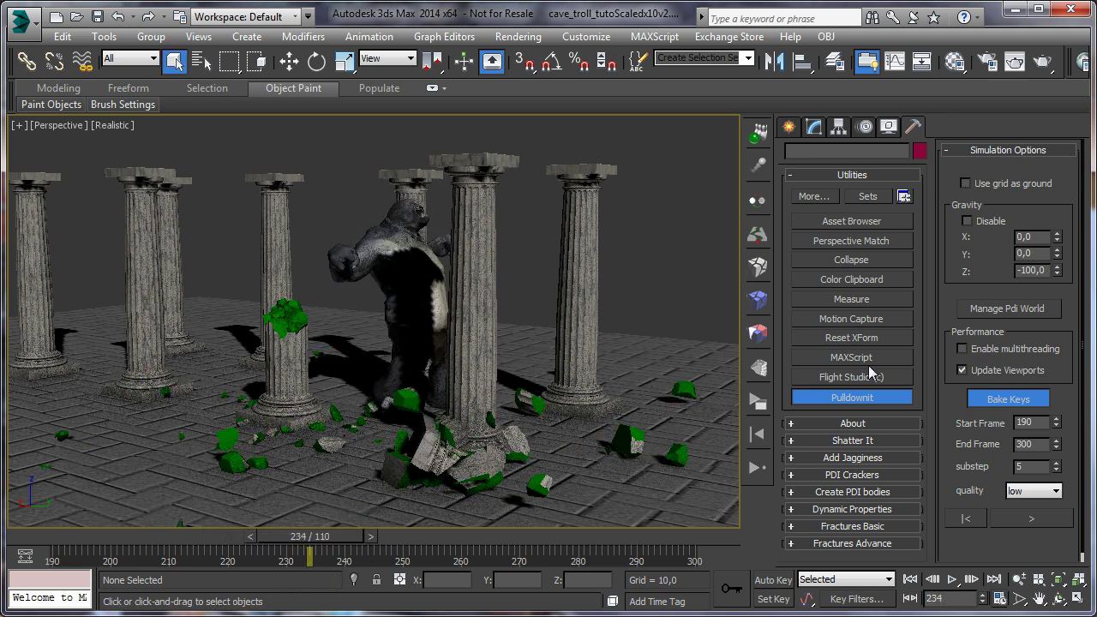
click(975, 517)
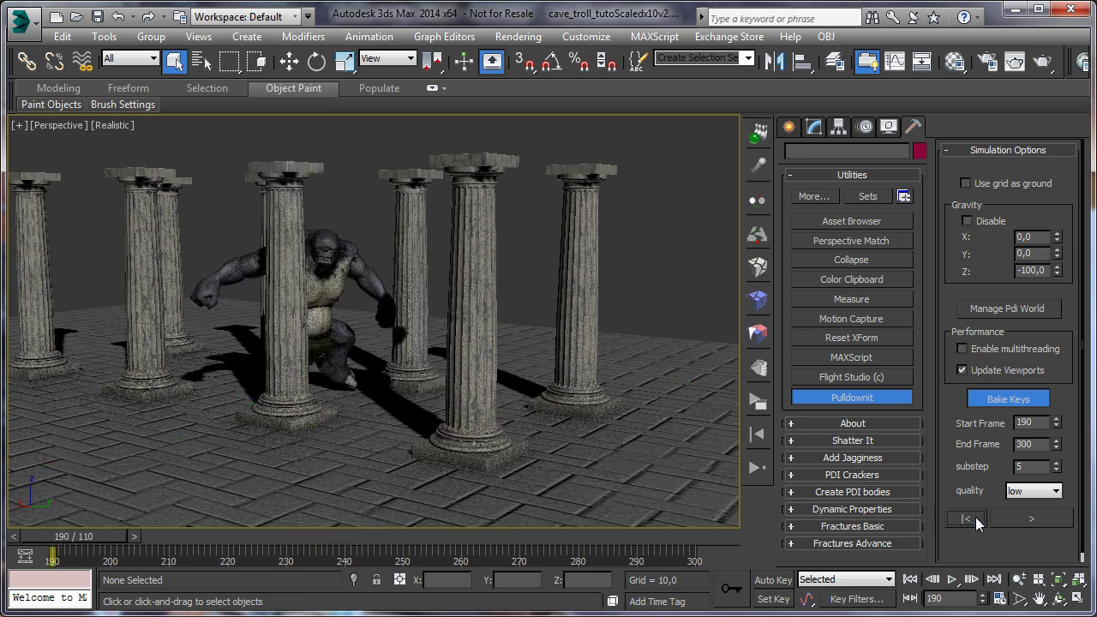
Move the animation to frame 242 and select column7 together with the intact column behind it in the troll's path
middle_drag(475, 394, 439, 324)
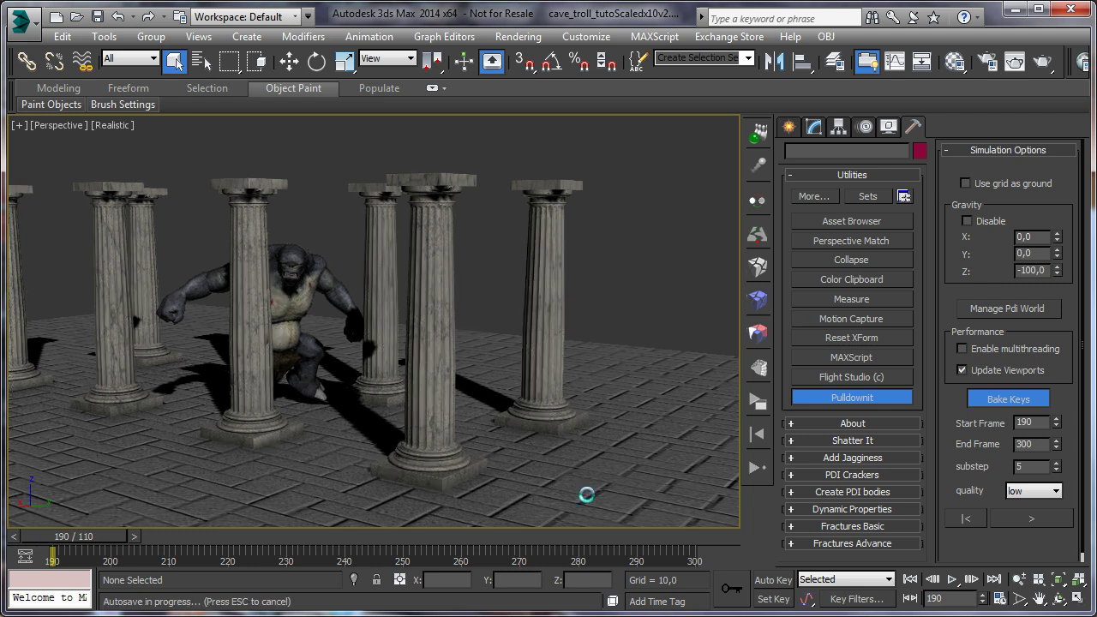
drag(121, 535, 405, 542)
key(q)
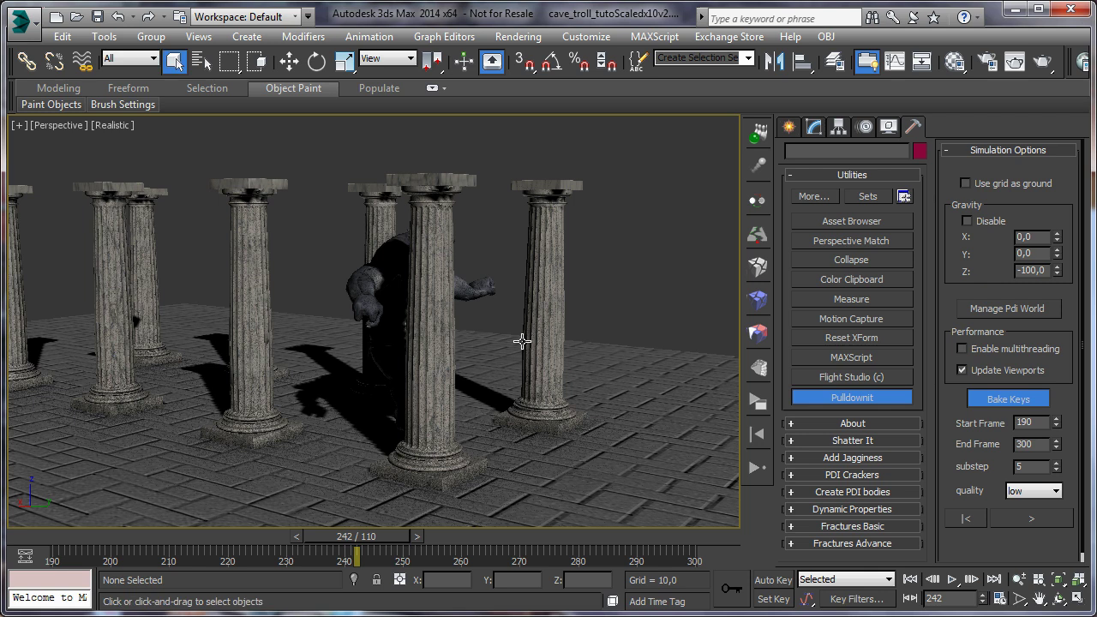
click(447, 330)
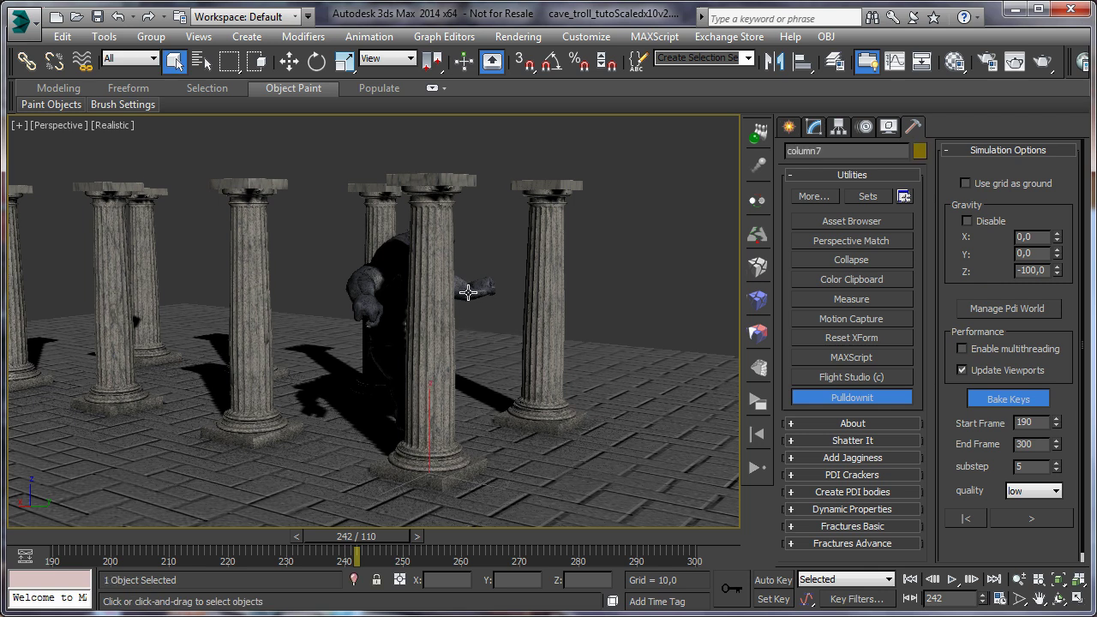
ctrl+click(555, 315)
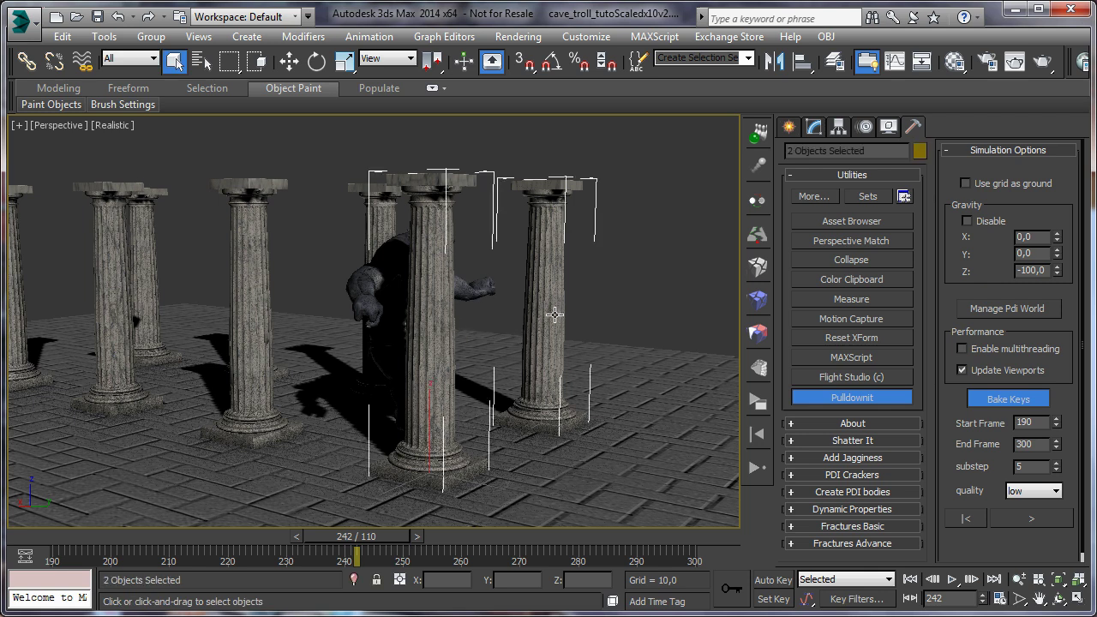
Shatter the two selected columns with the Uniform style, 50 shards and the pdiCutmat cut material
click(757, 300)
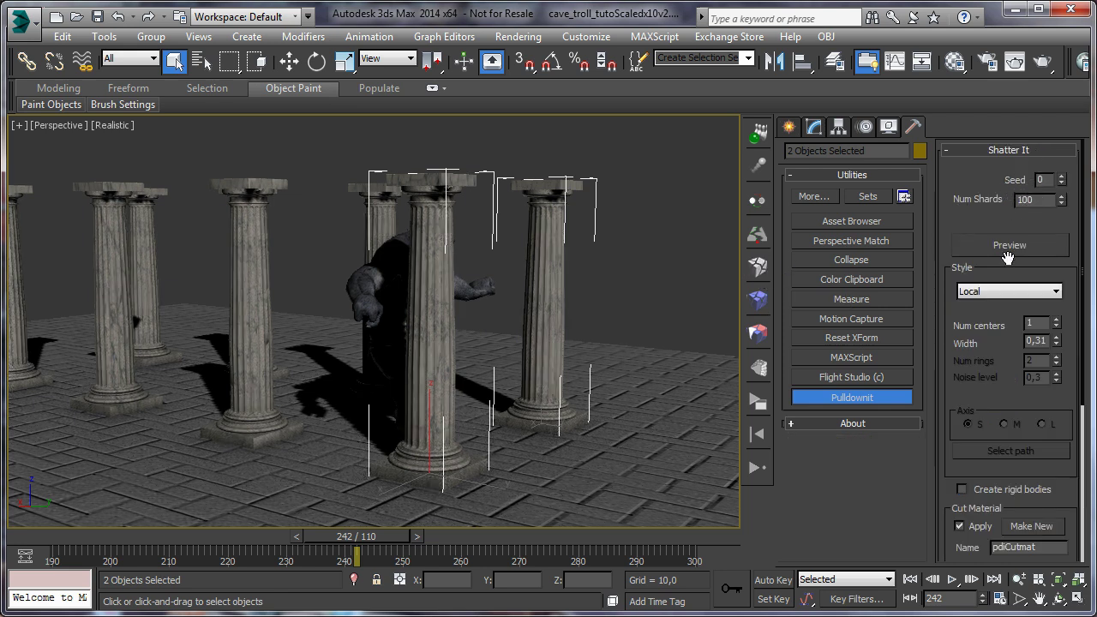
click(1004, 290)
click(993, 307)
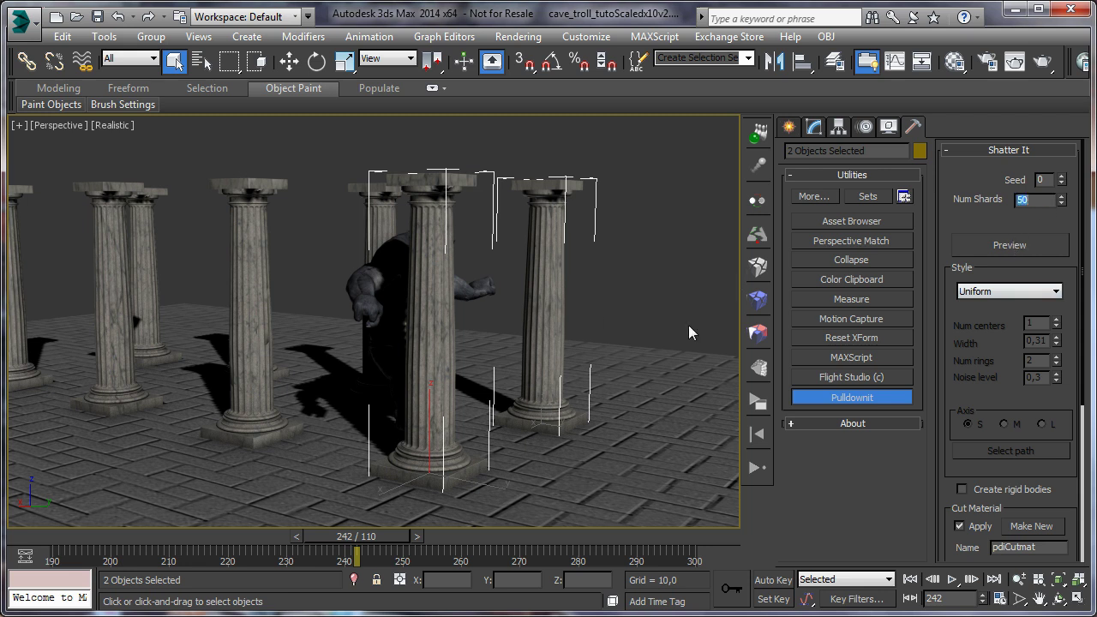
drag(1063, 472, 1062, 301)
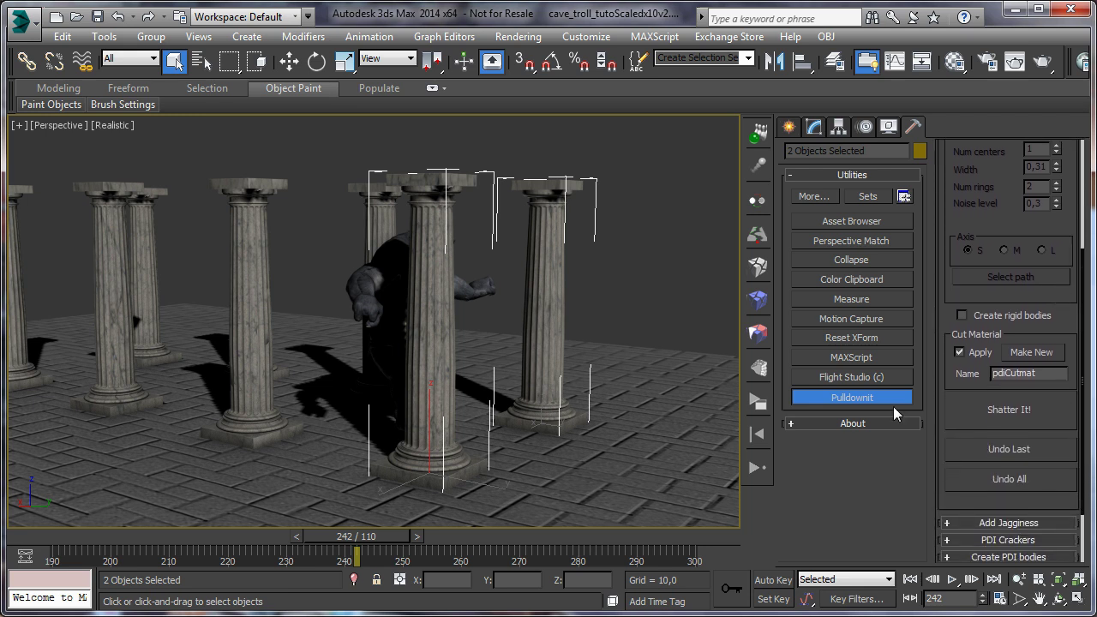
click(1011, 419)
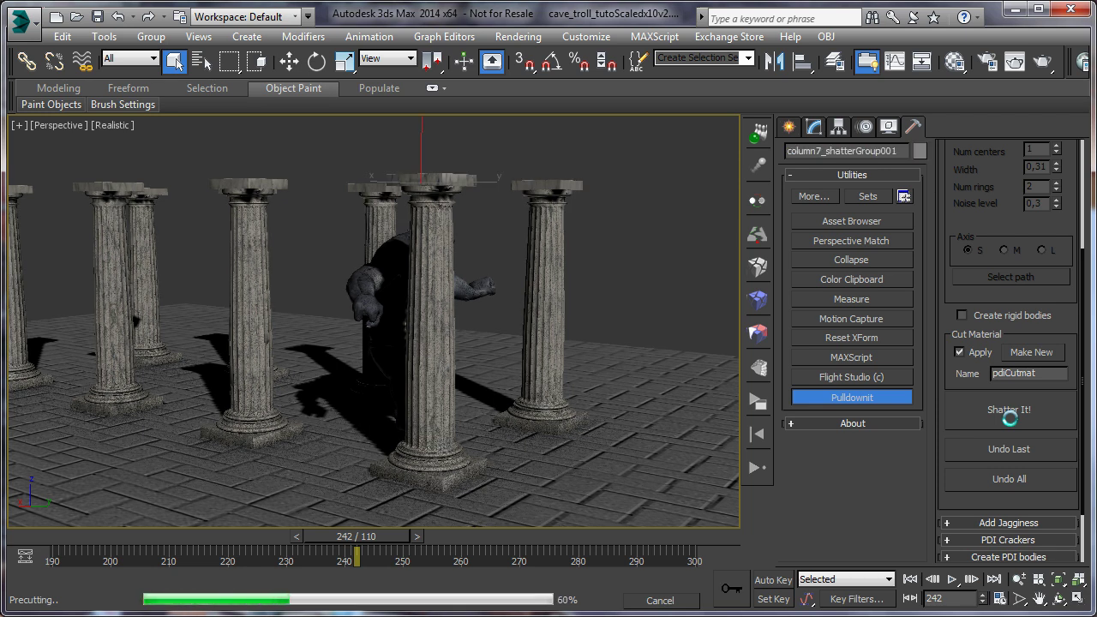
Display edged faces and select individual fragments on both newly shattered columns to check the cuts
click(422, 326)
click(437, 249)
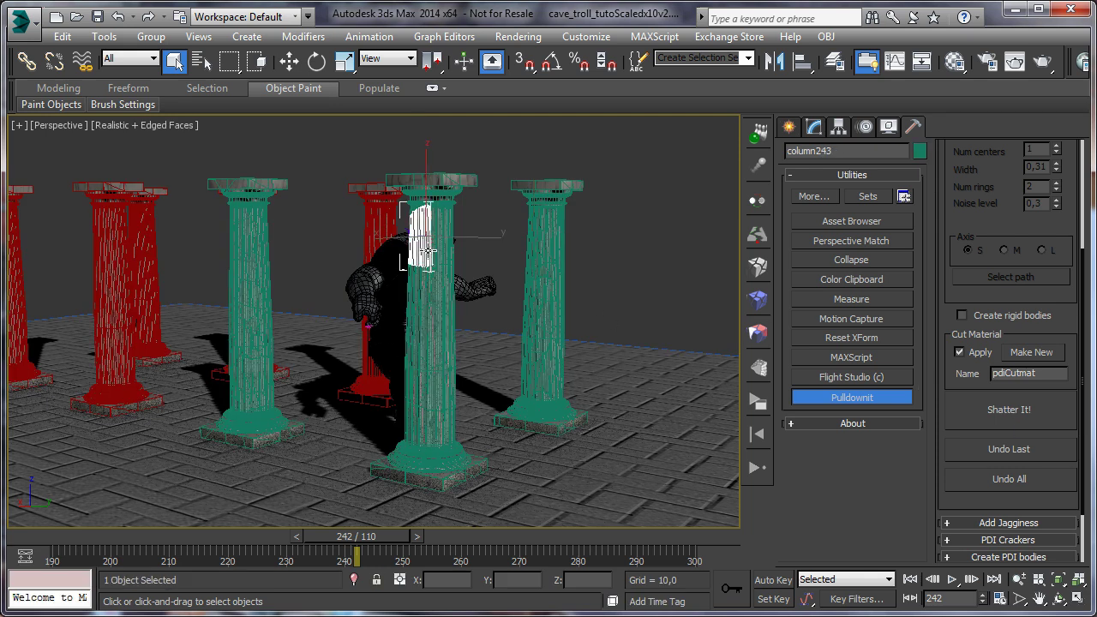
click(551, 319)
click(564, 384)
click(548, 336)
click(544, 287)
click(547, 224)
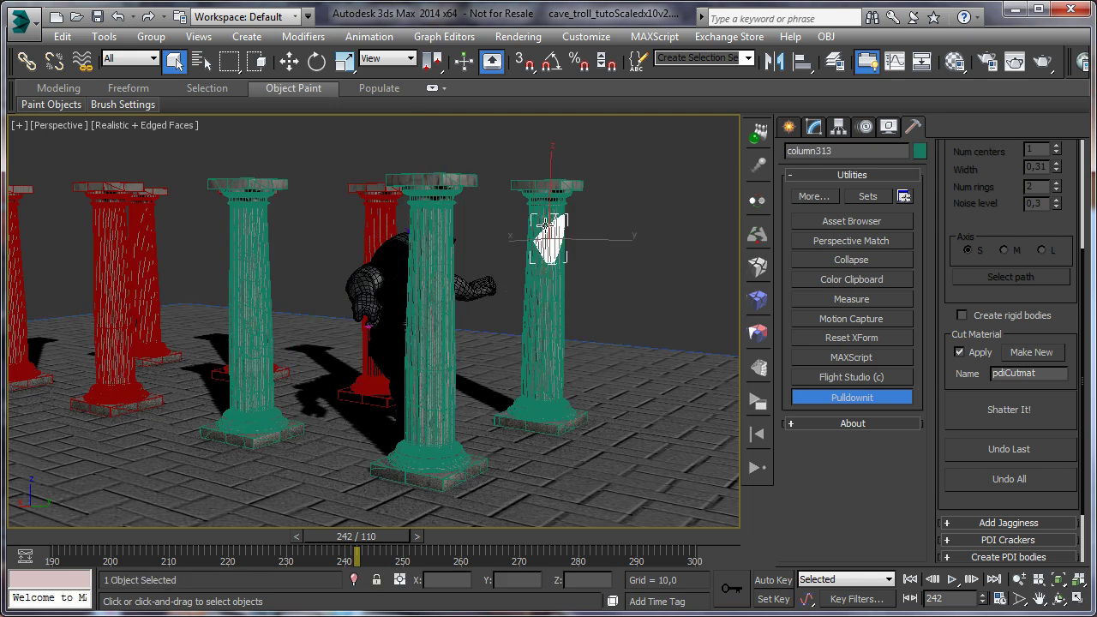
Select a lower fragment of column7 and move the animation to frame 244, where the troll's hand reaches the column
click(542, 220)
click(454, 420)
click(1059, 599)
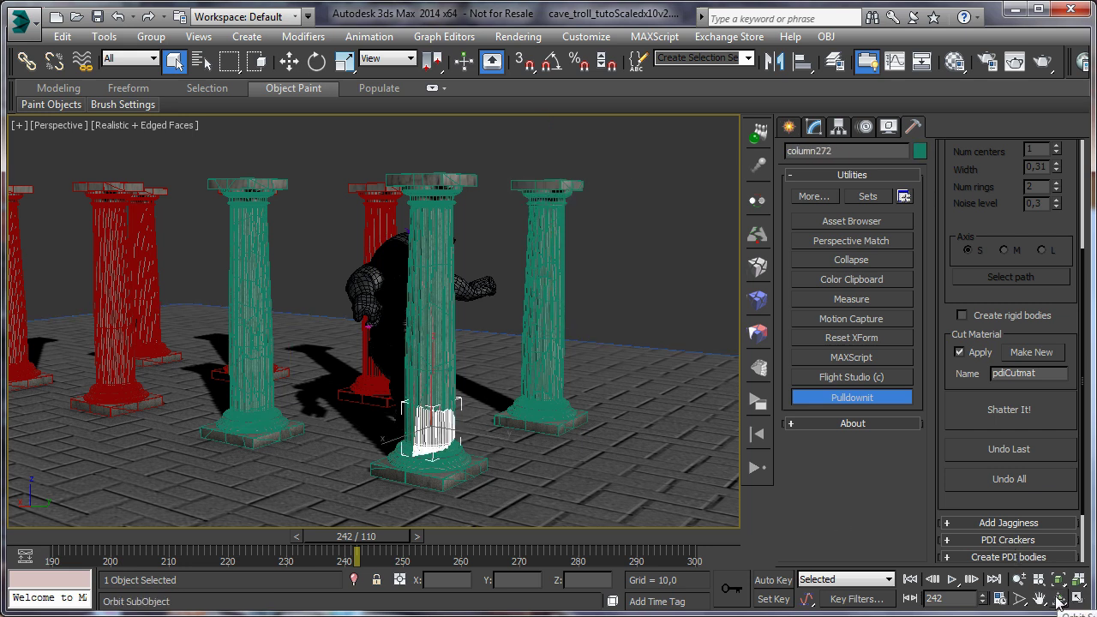
mouse_move(470, 383)
mouse_down()
mouse_move(421, 381)
mouse_move(462, 383)
mouse_up()
drag(390, 543, 402, 543)
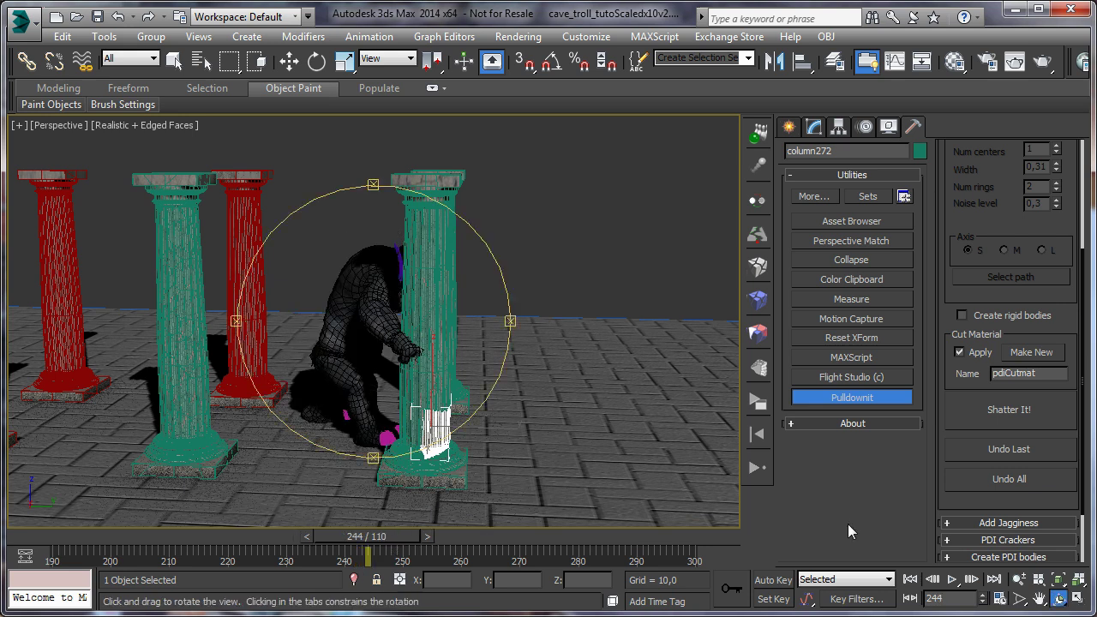
click(174, 61)
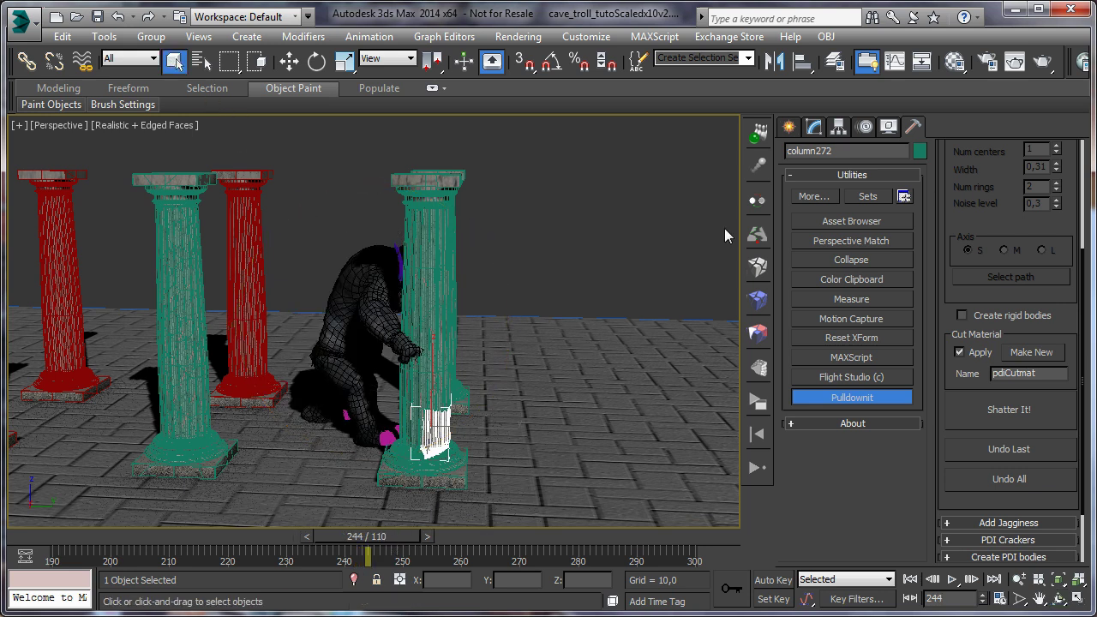
Switch the shatter style to Local, start a preview on column7's selected fragment, and set the number of shards to 100
scroll(1015, 274, up, 4)
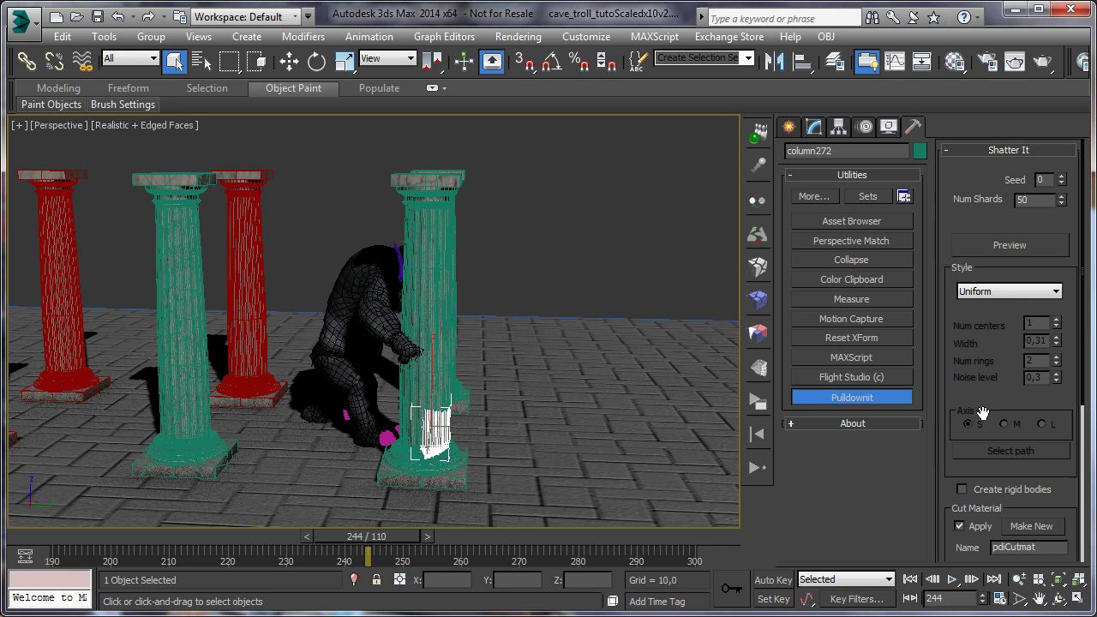
click(983, 292)
click(978, 314)
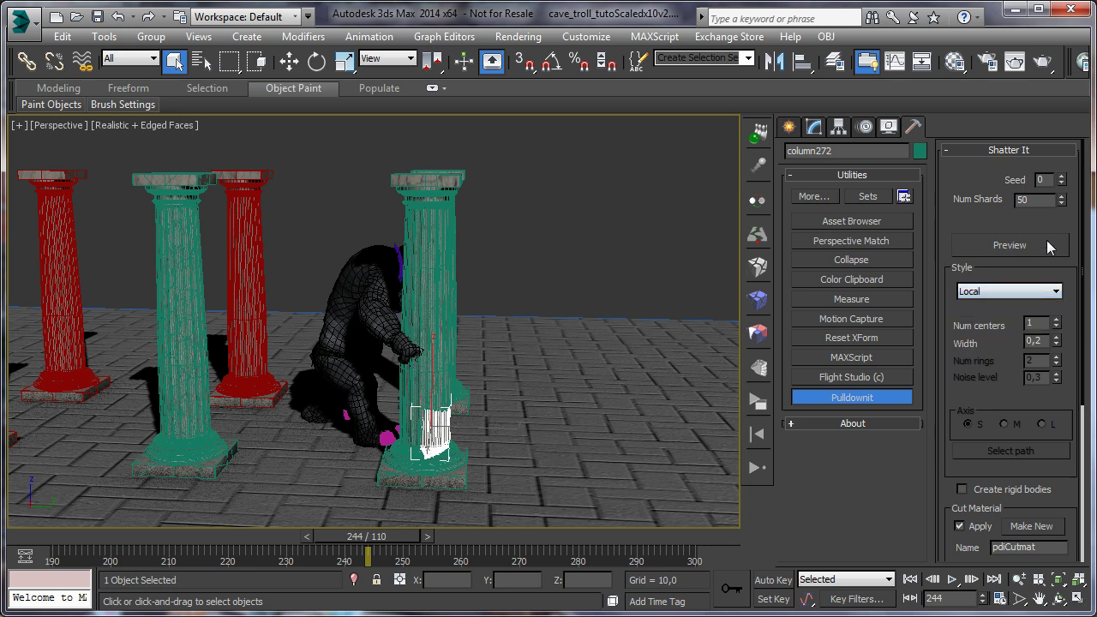
click(1011, 246)
double_click(1045, 199)
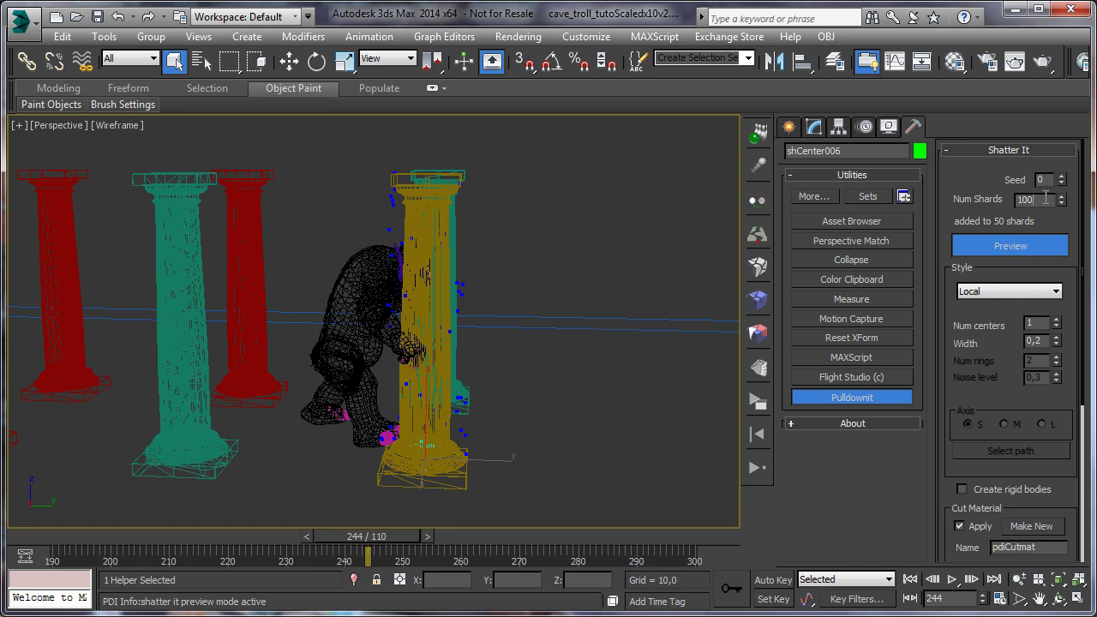
Move the shatter center to the troll's hand at about X 9.3, Y 23.0, Z -17.8, and set its width to 0,23
click(289, 61)
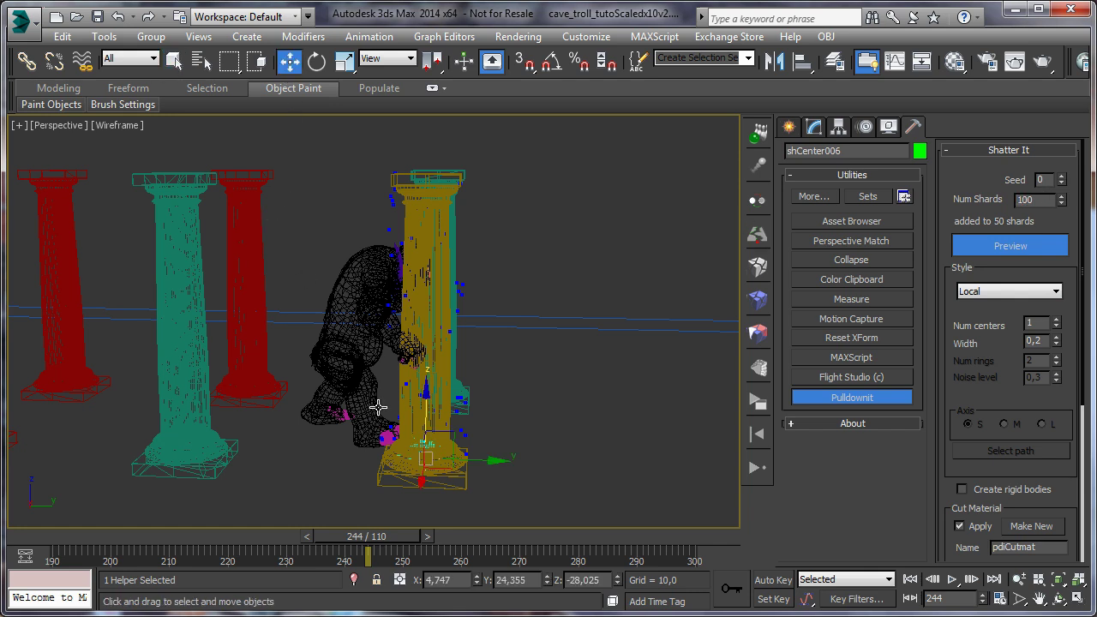
drag(428, 398, 462, 350)
click(1060, 599)
drag(532, 360, 368, 206)
click(289, 60)
drag(461, 364, 492, 383)
drag(451, 309, 452, 299)
drag(1057, 341, 1057, 338)
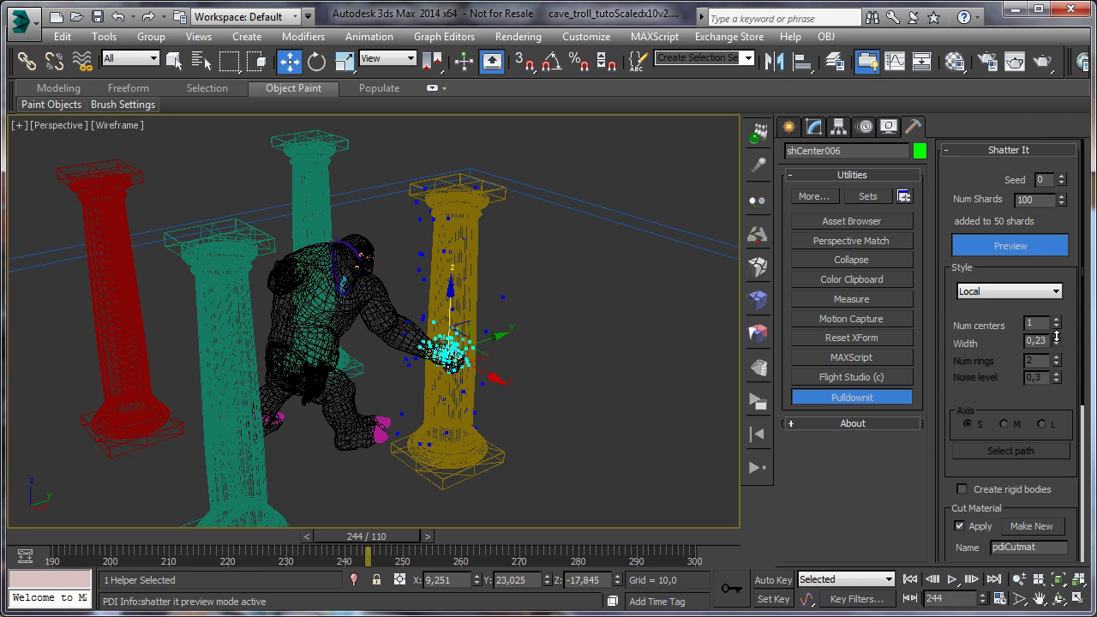
Select the mid-height fragment of column7 near the troll's hand and restart the Local shatter preview
click(1060, 598)
drag(513, 343, 325, 345)
click(289, 60)
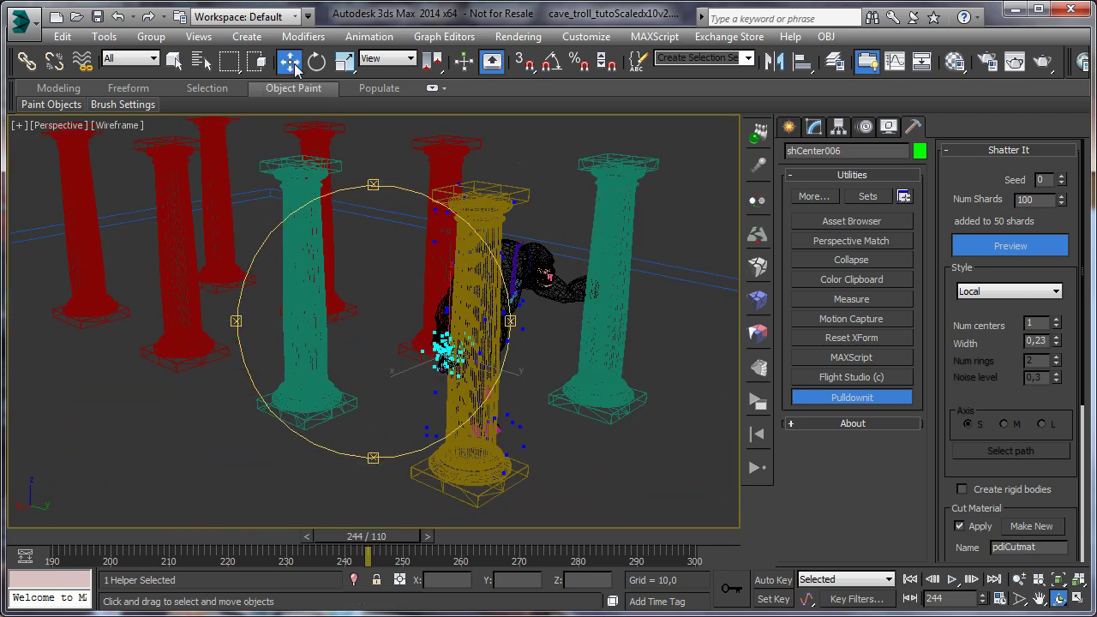
click(503, 366)
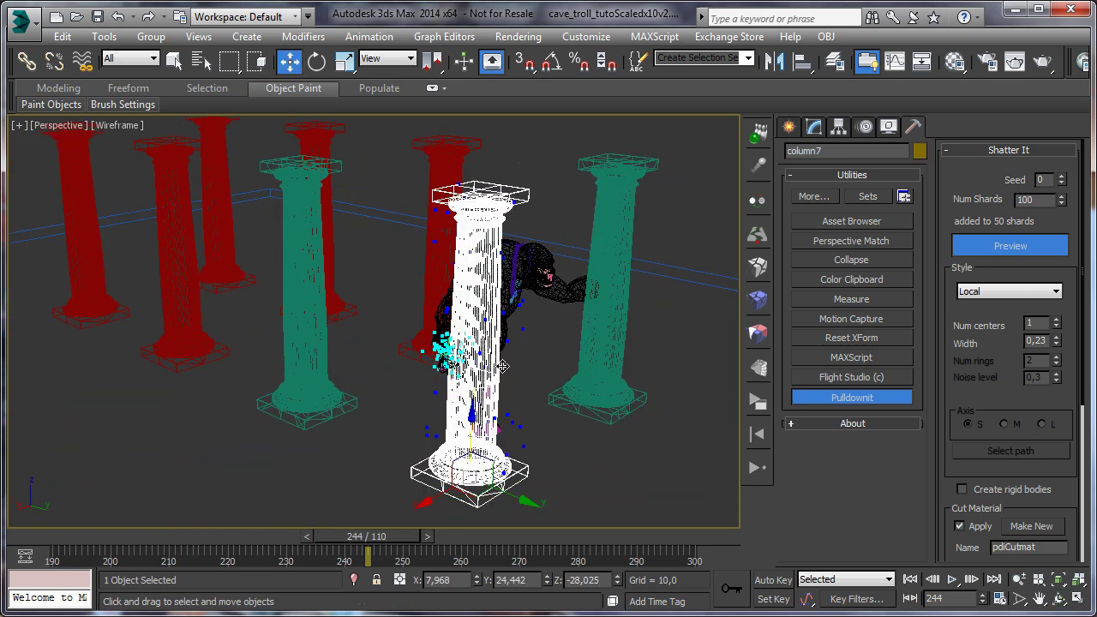
right_click(471, 382)
key(F3)
click(463, 363)
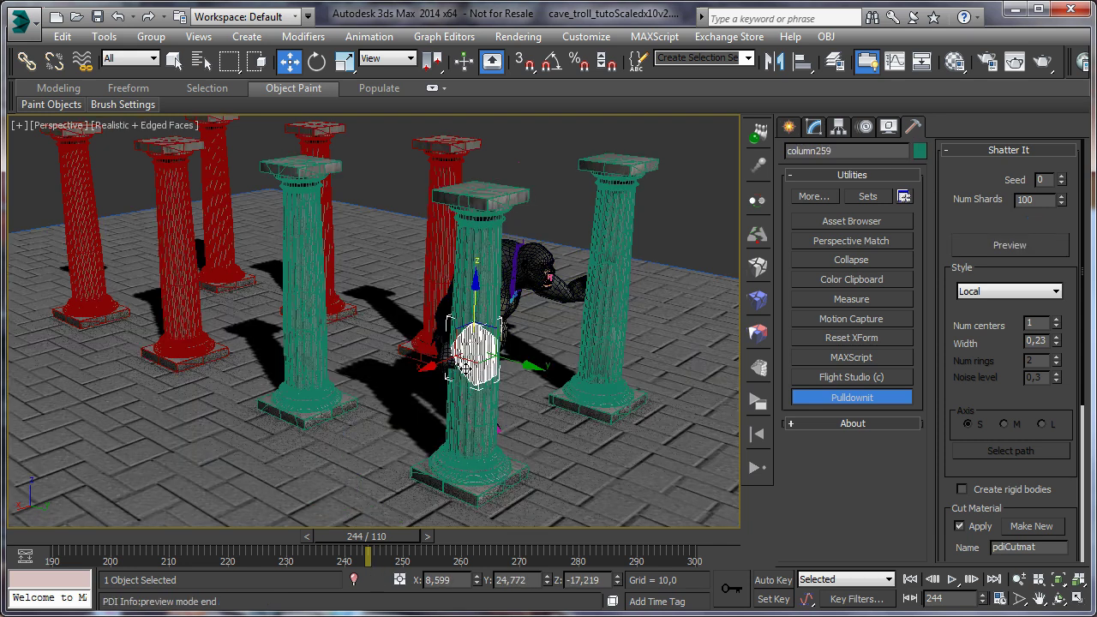
click(1008, 247)
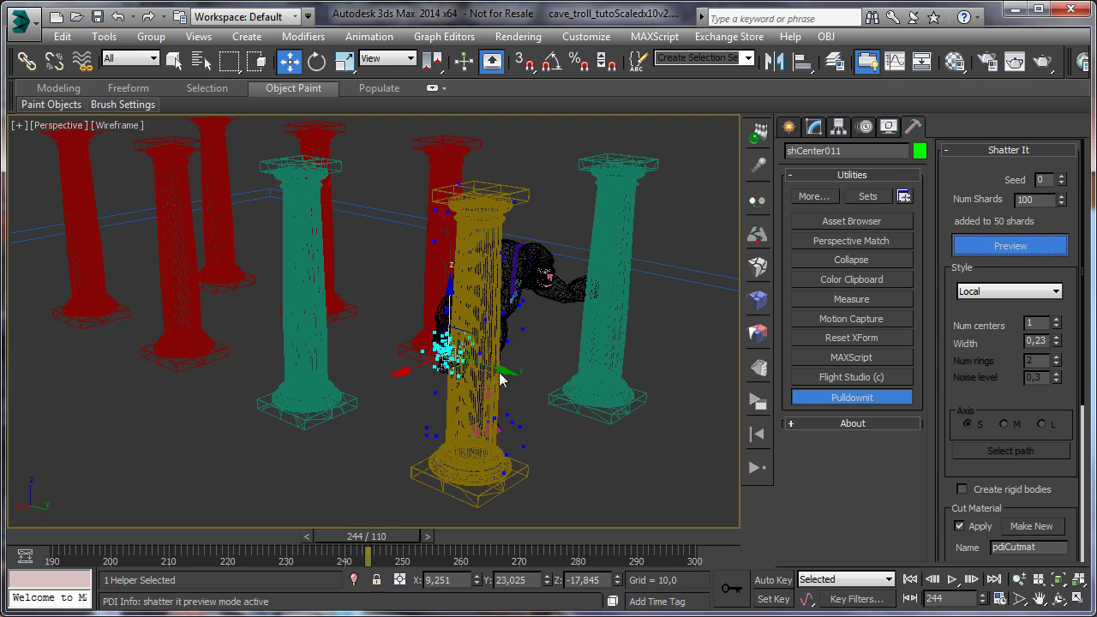
Shift the shatter center along Y to about 23.8, deeper into column7 beside the hand, and set the number of shards to 110
drag(504, 371, 556, 366)
click(1058, 599)
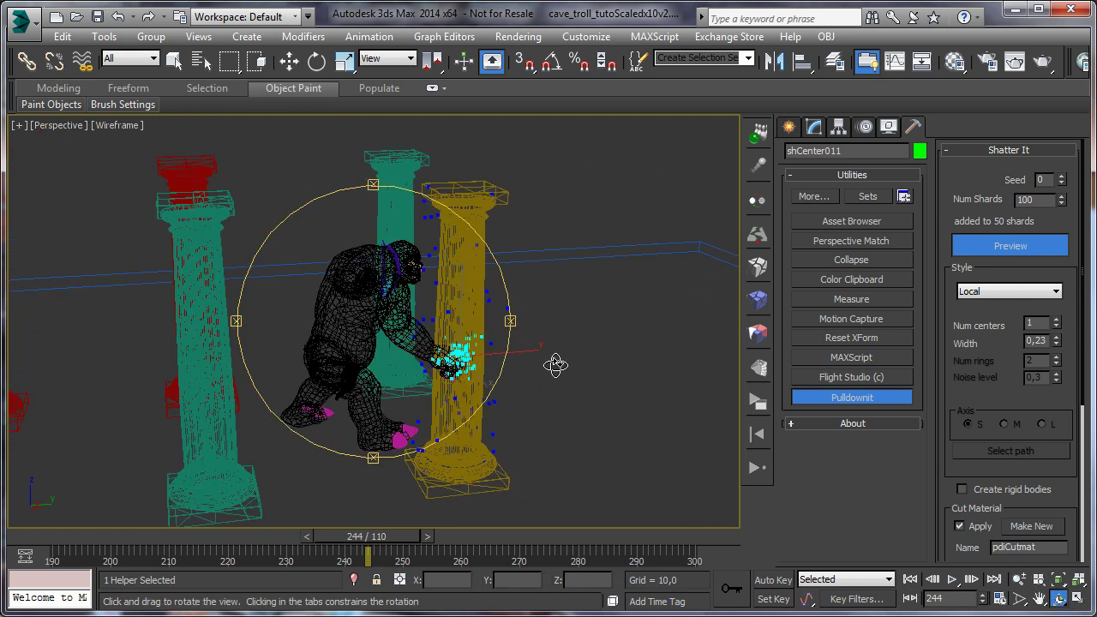
click(289, 61)
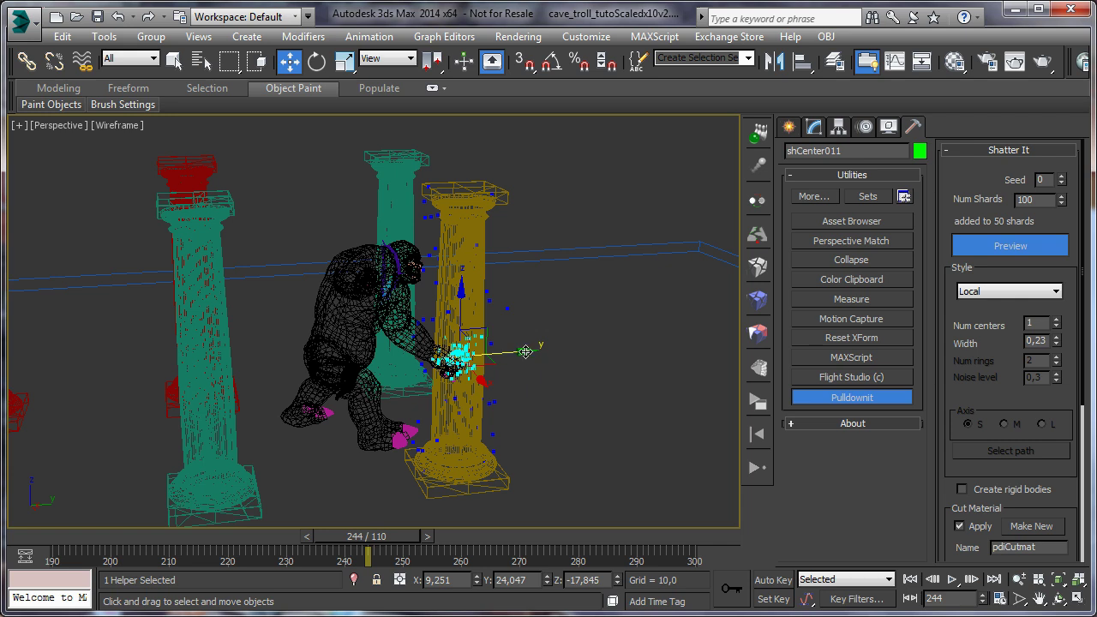
drag(525, 352, 519, 352)
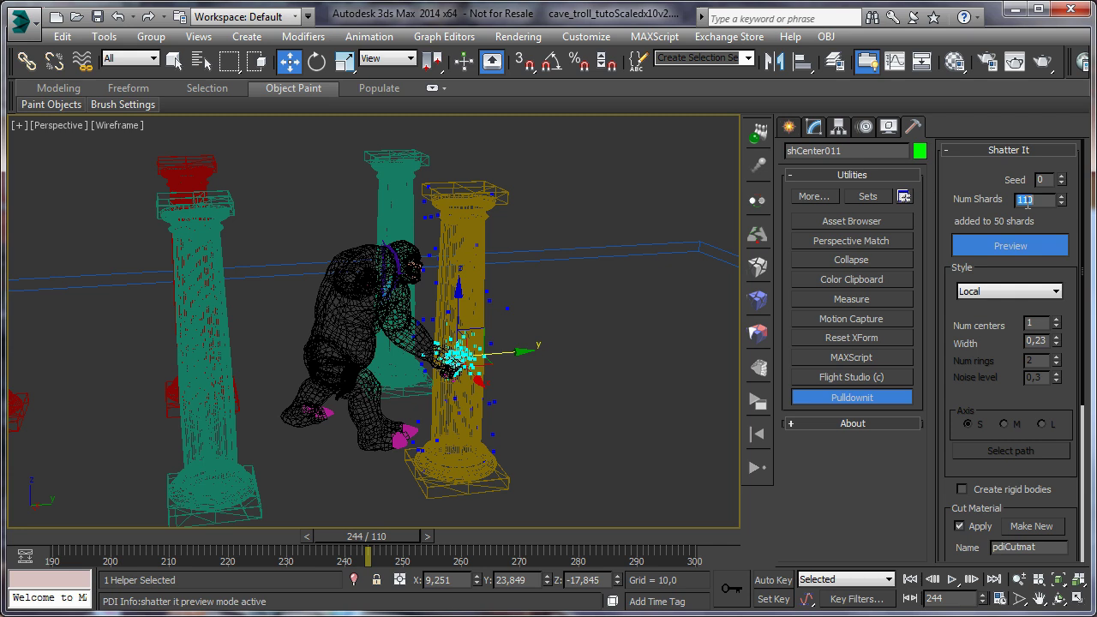
Shatter column7 with the Local settings and pdiCutmat cut material, and select fragments around the hand's impact point to check them
scroll(1063, 480, down, 5)
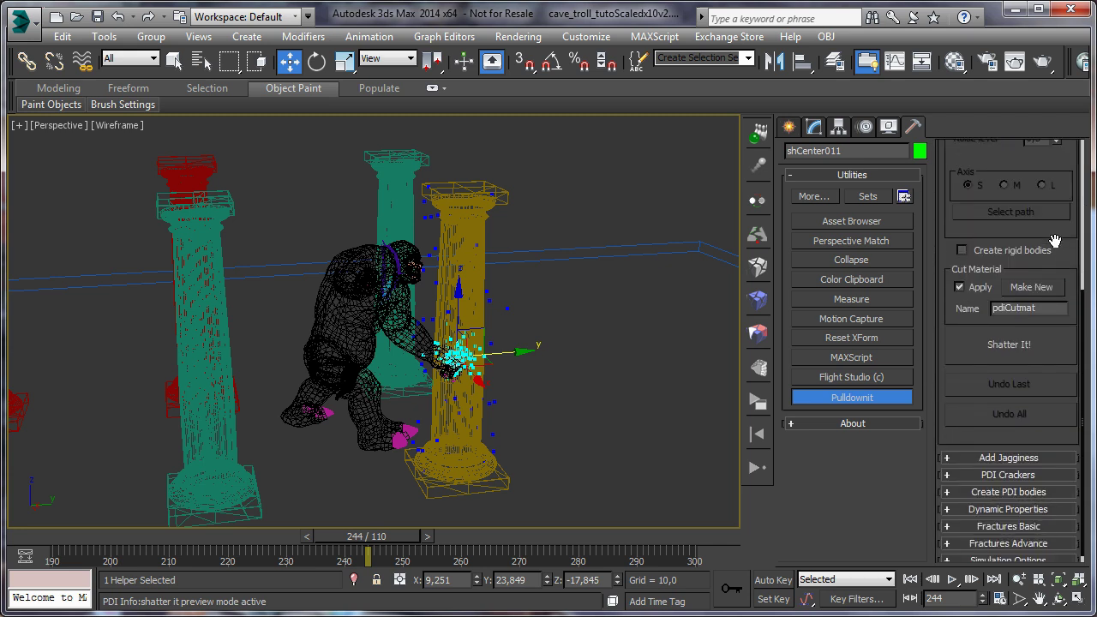
click(1022, 352)
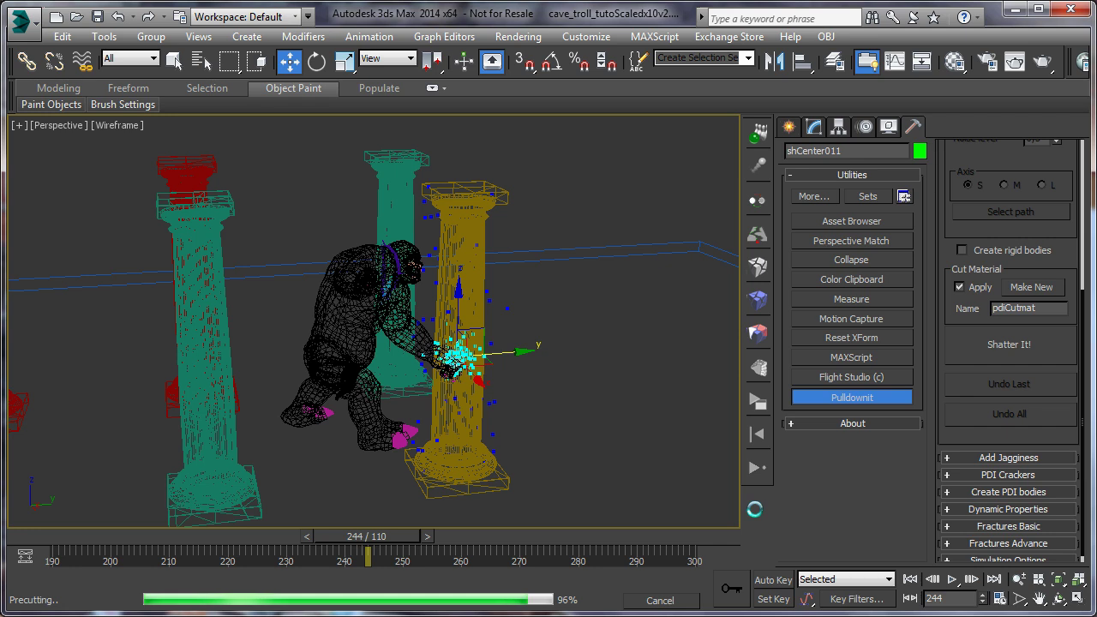
click(458, 350)
click(449, 342)
click(452, 387)
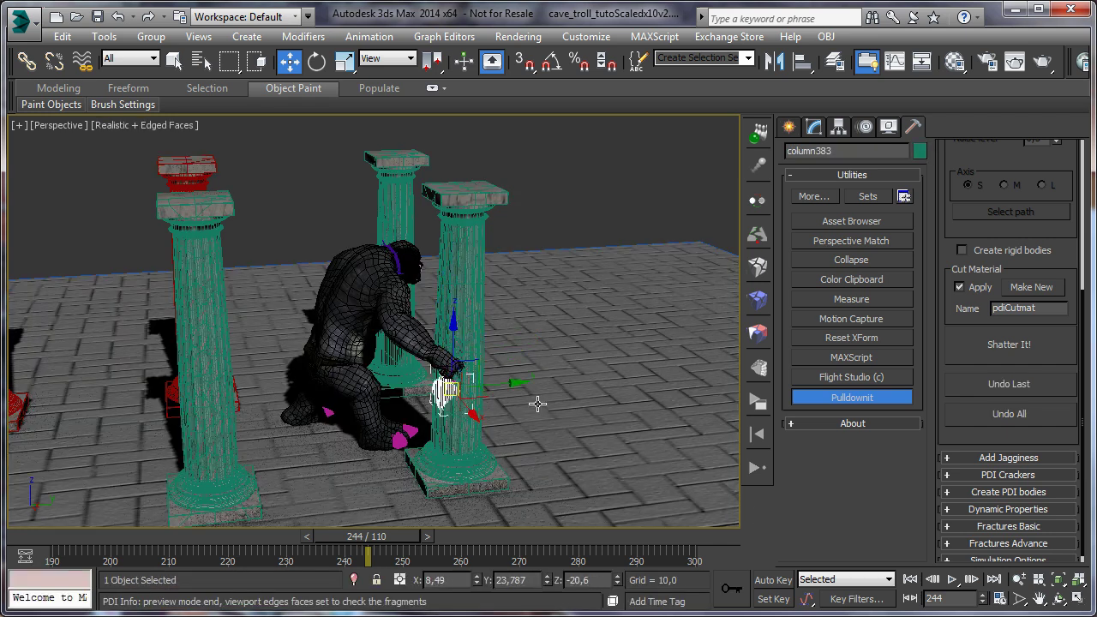
Select a fragment on the other shattered column beside the troll and start a Local shatter preview on it
click(1058, 599)
drag(420, 330, 234, 330)
drag(435, 337, 351, 339)
drag(481, 373, 274, 279)
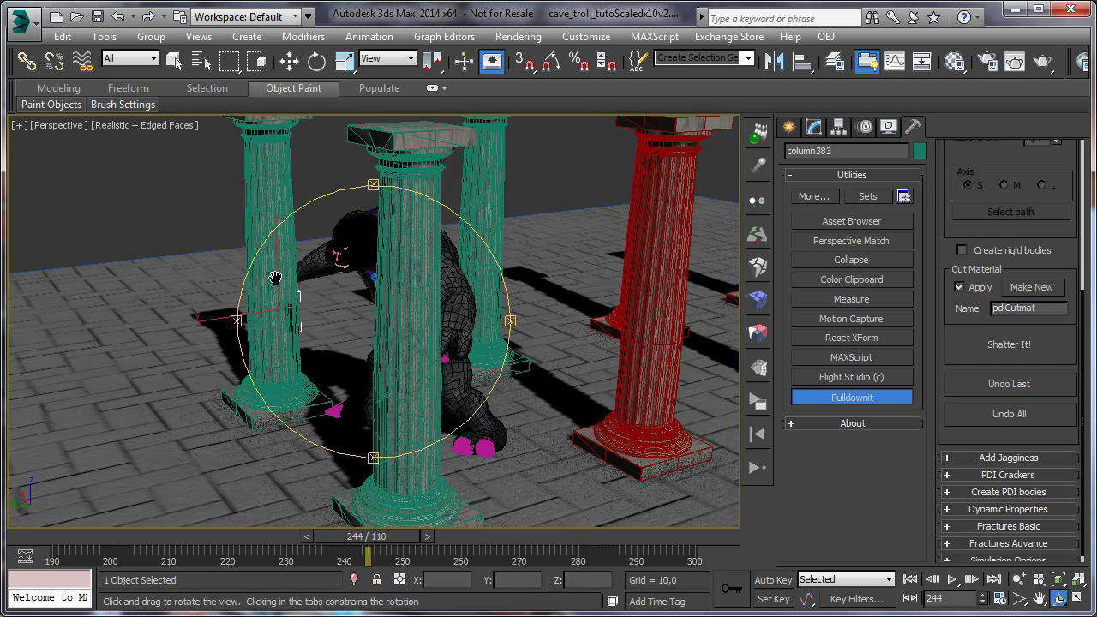
drag(427, 382, 411, 378)
click(174, 60)
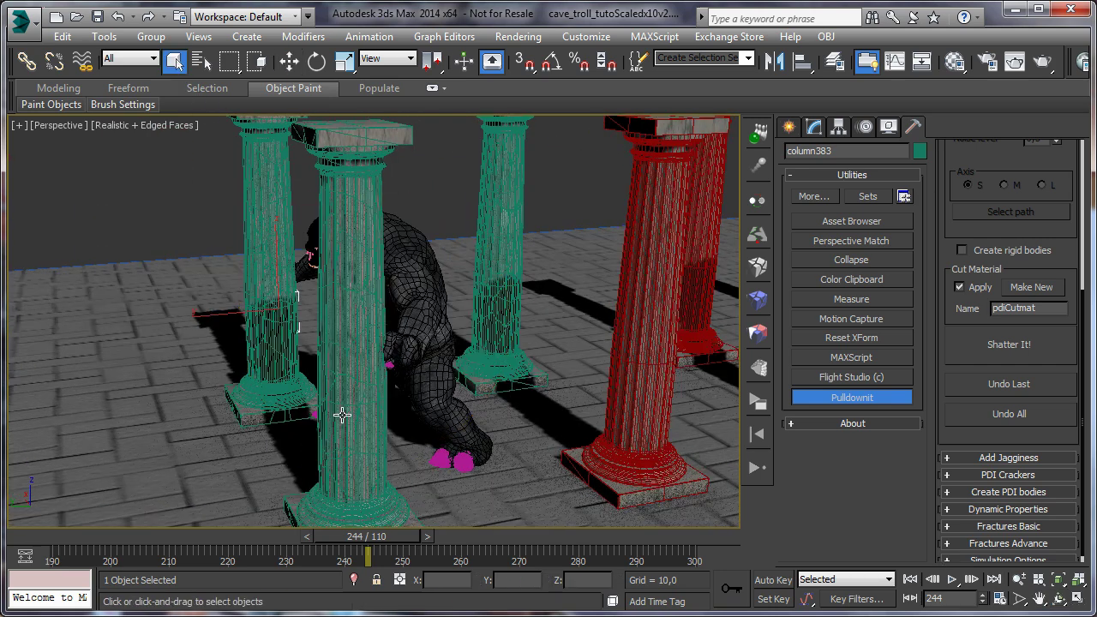
click(345, 369)
scroll(1066, 368, up, 5)
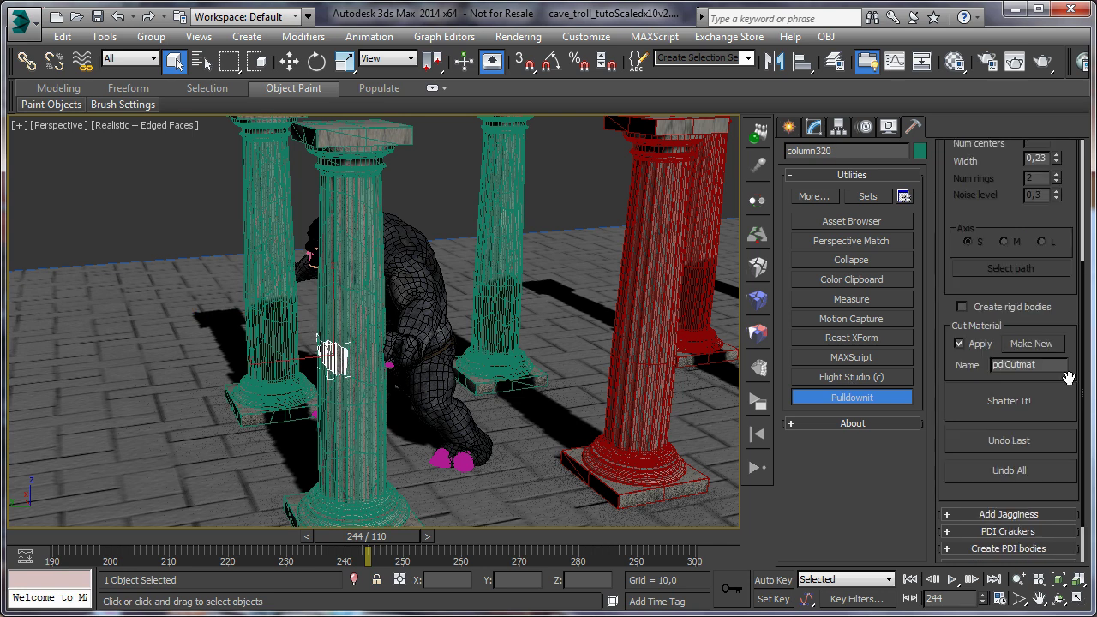
click(1005, 198)
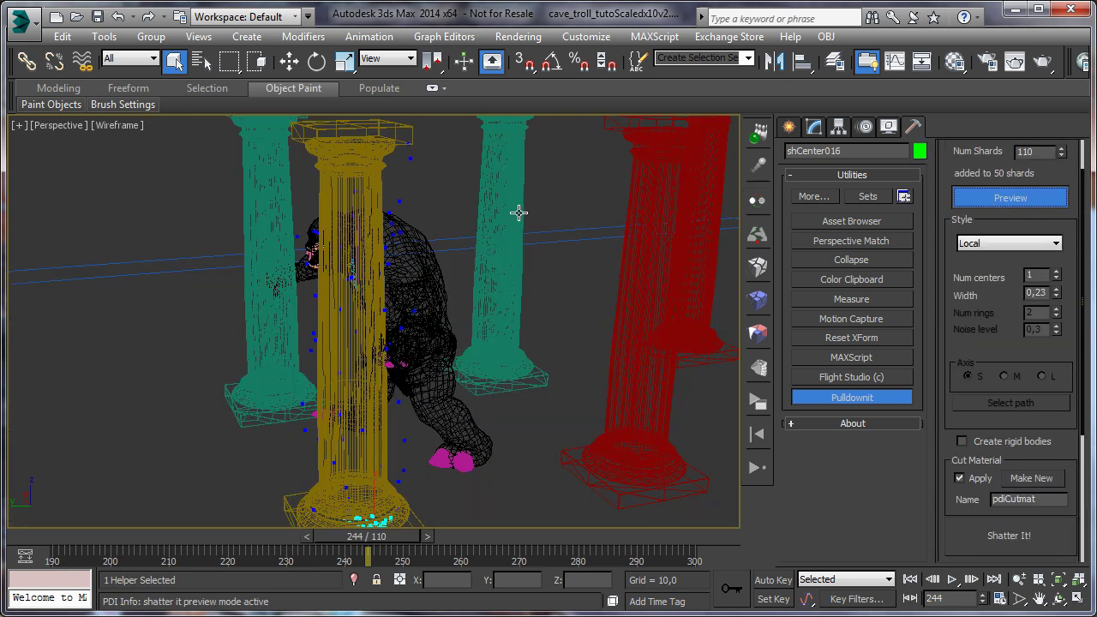
Move the second column's shatter center up to the troll's other hand, aligning it with the fist from several viewing angles
middle_drag(519, 212, 502, 175)
click(289, 61)
drag(355, 456, 339, 281)
drag(284, 338, 305, 337)
click(1060, 597)
drag(326, 296, 476, 337)
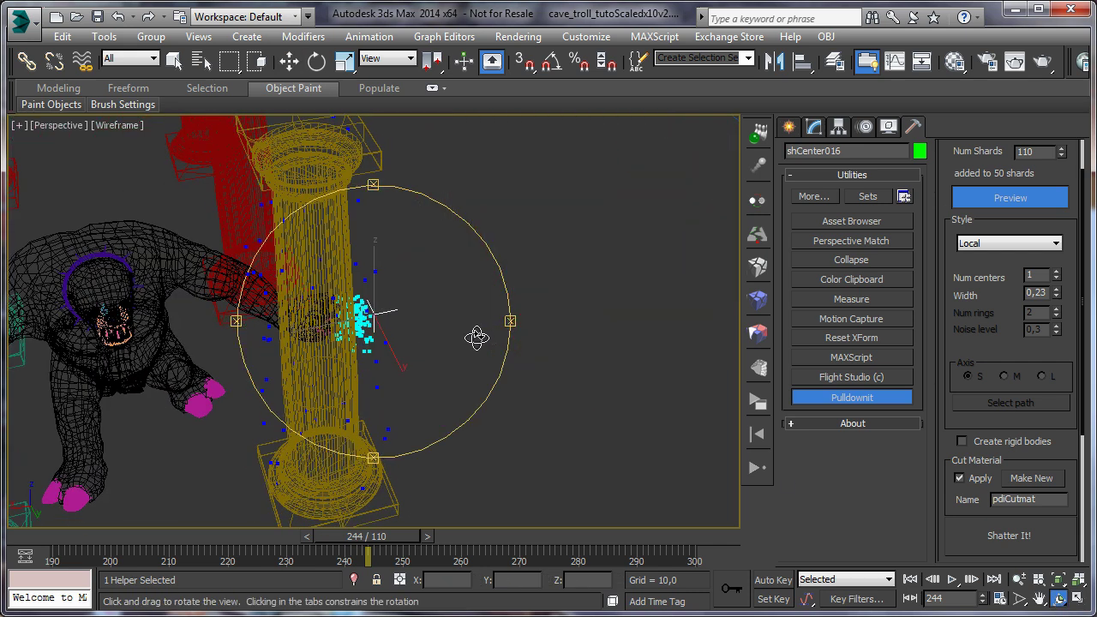
click(289, 60)
drag(310, 330, 420, 246)
click(1059, 598)
click(289, 60)
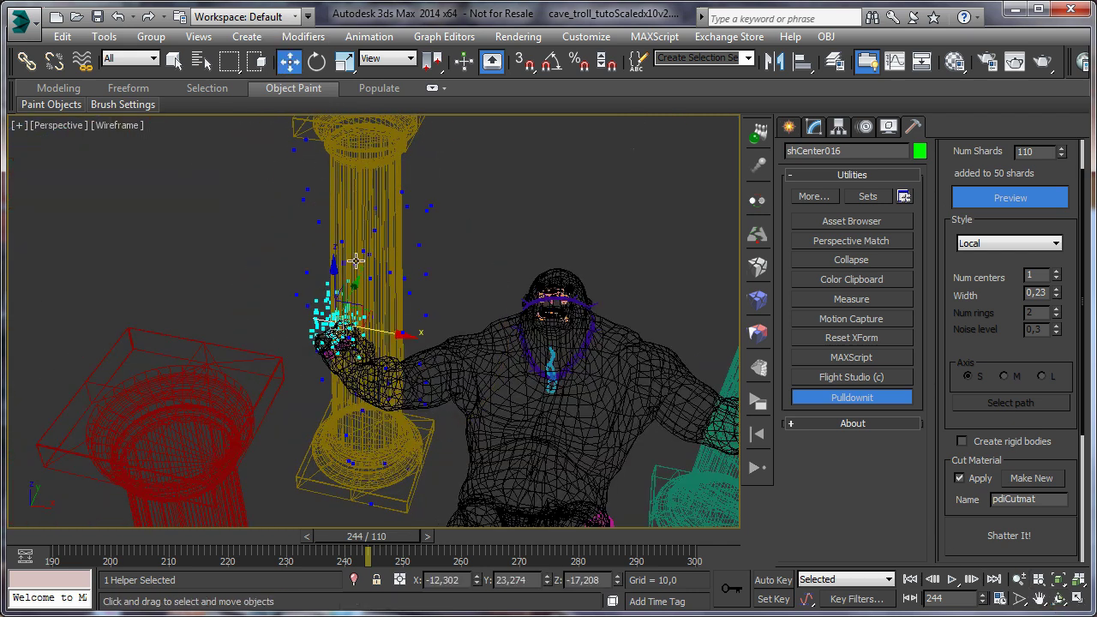
drag(398, 341, 520, 294)
click(1060, 598)
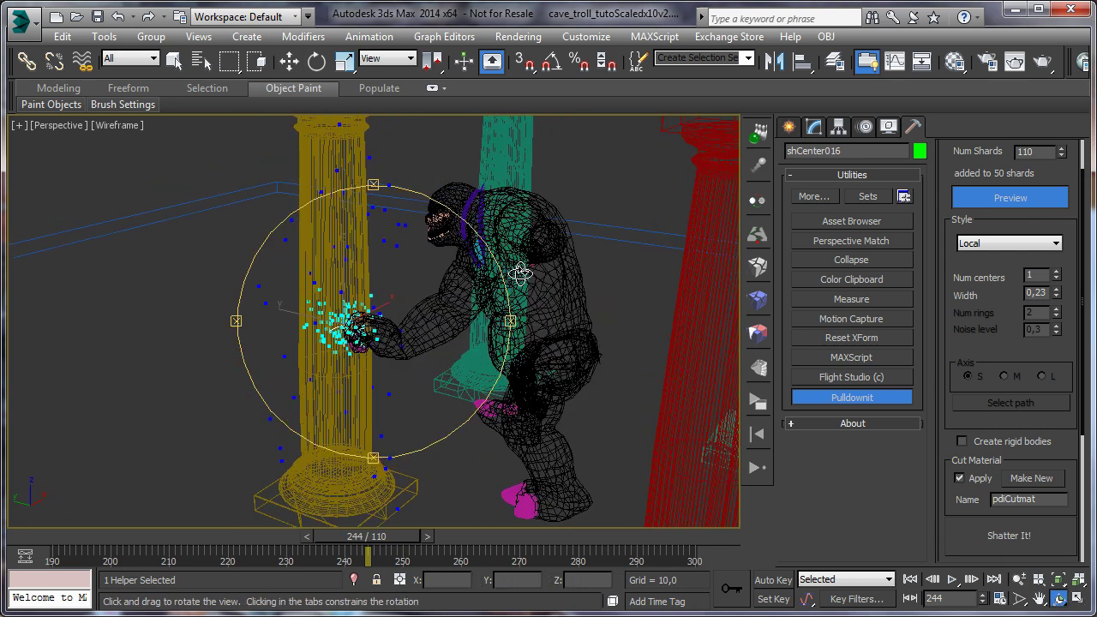
Shatter the second column with the Local style, 110 shards, width 0,23 and the pdiCutmat cut material
click(1012, 535)
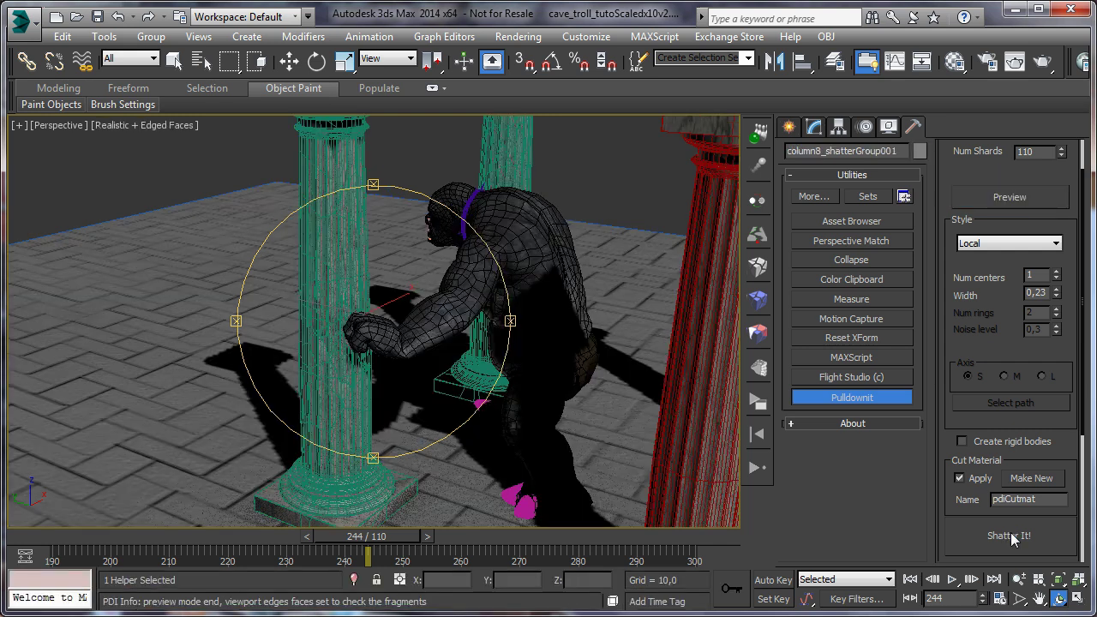
alt+middle_drag(392, 373, 536, 343)
alt+middle_drag(396, 342, 494, 306)
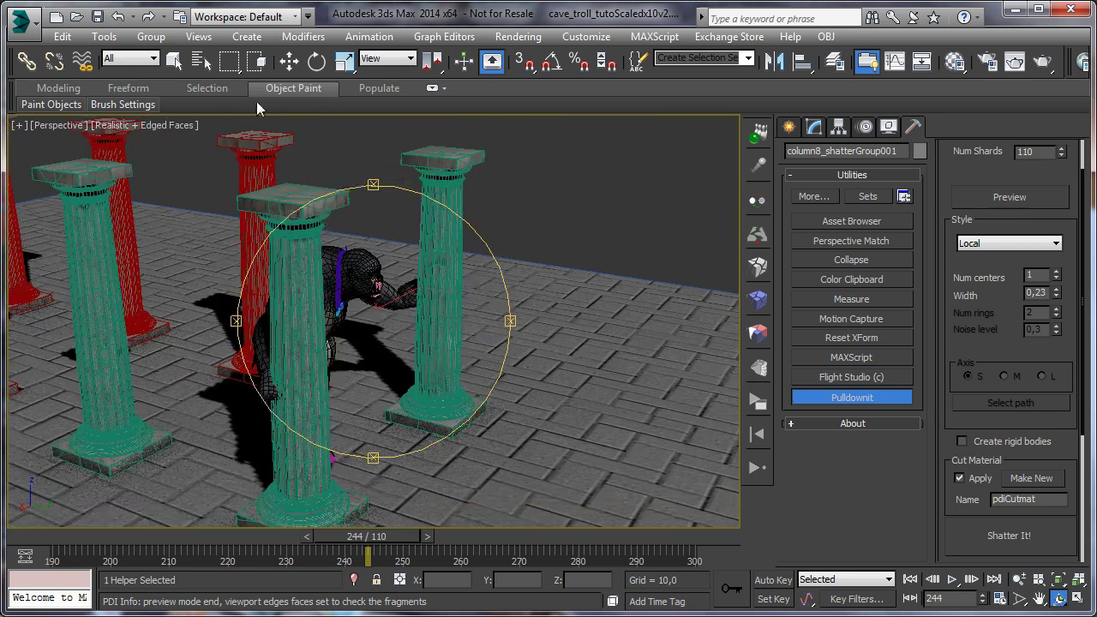
Select individual fragments on the three shattered columns to examine the size and density of the cuts
click(174, 60)
click(444, 244)
click(428, 221)
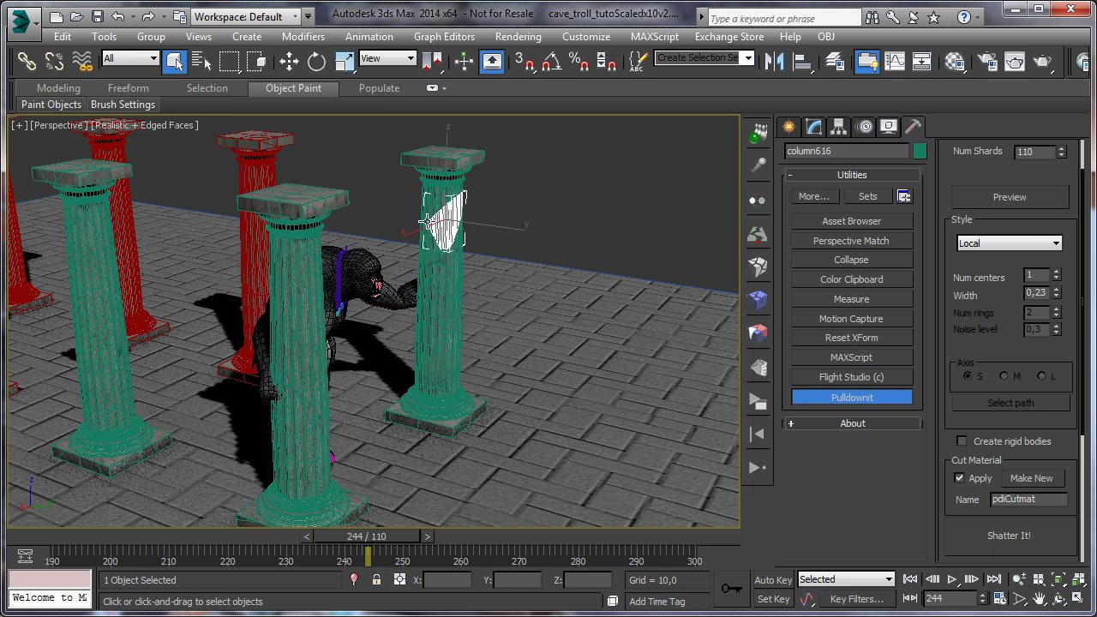
click(427, 283)
click(417, 295)
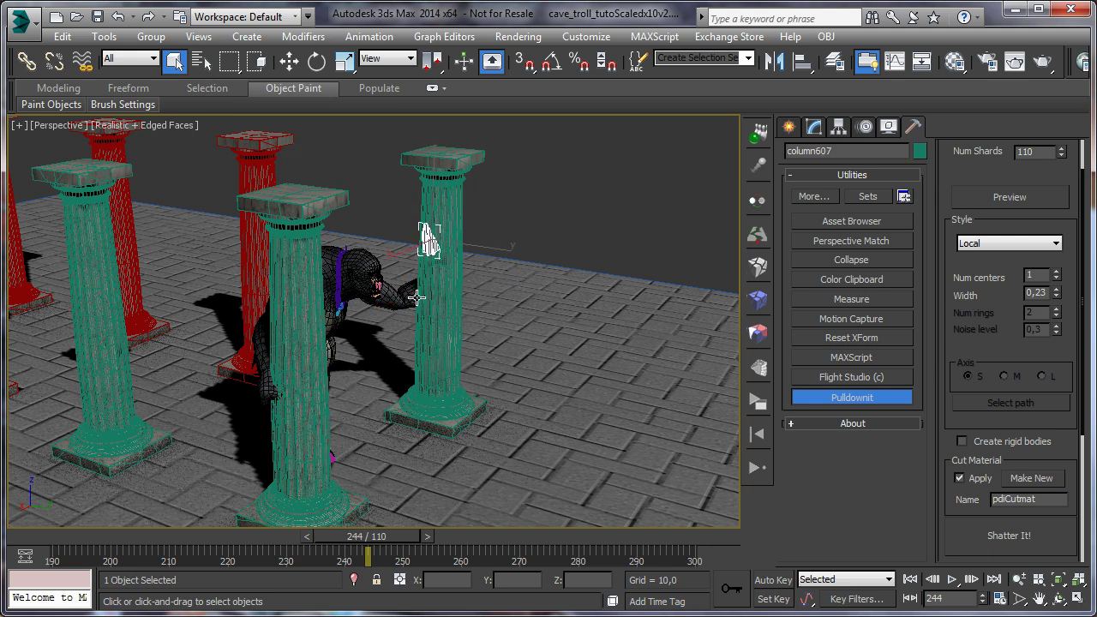
click(304, 405)
click(319, 330)
middle_drag(515, 377, 594, 338)
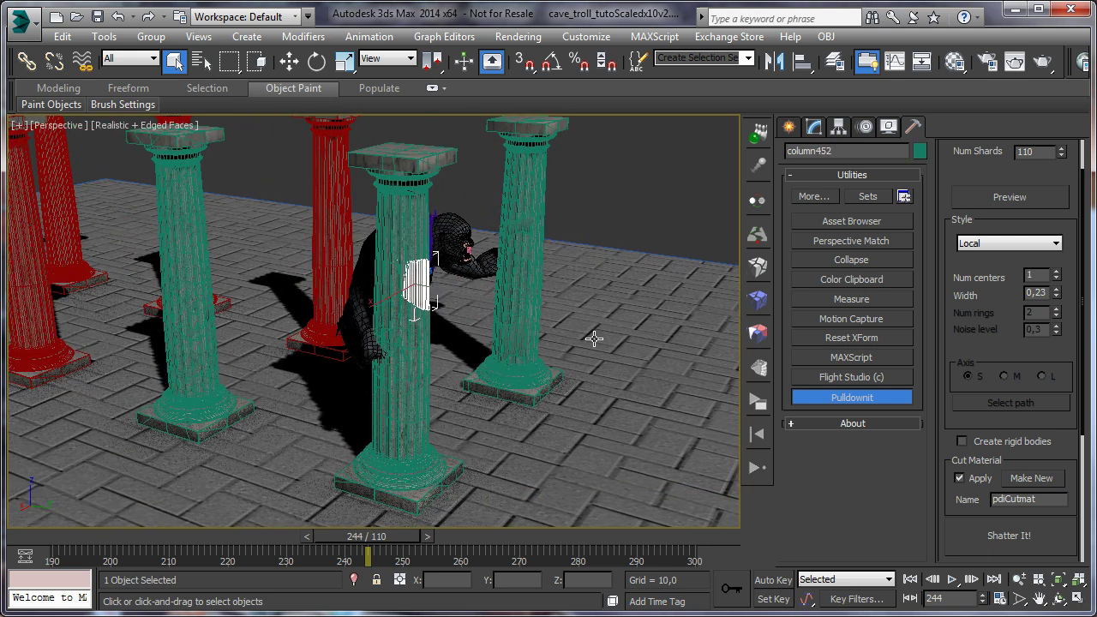
click(198, 258)
click(199, 306)
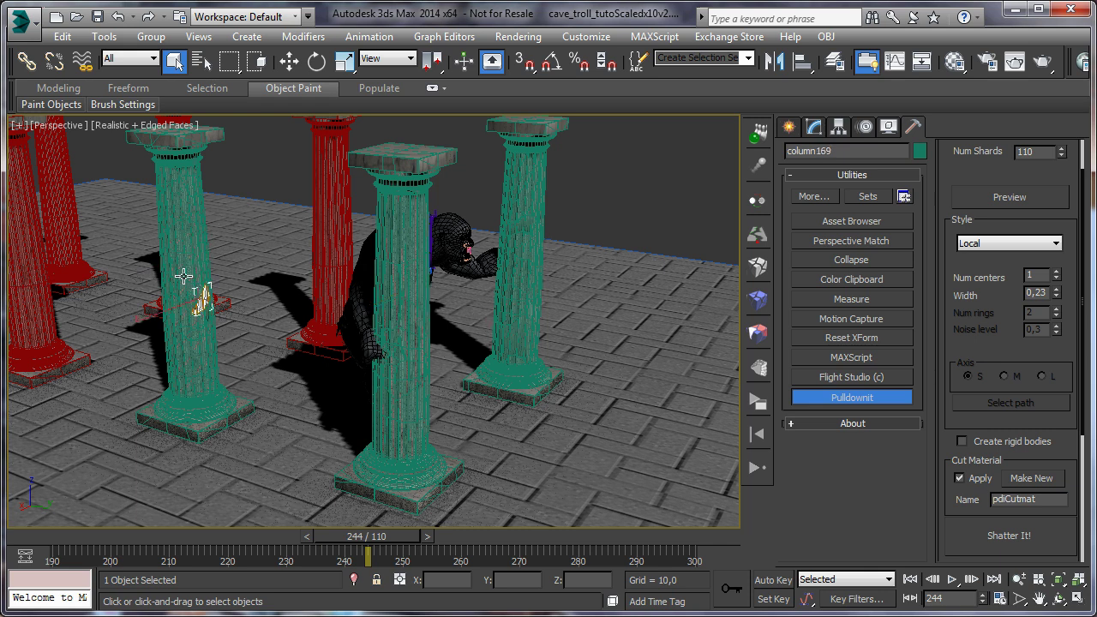
drag(220, 251, 220, 252)
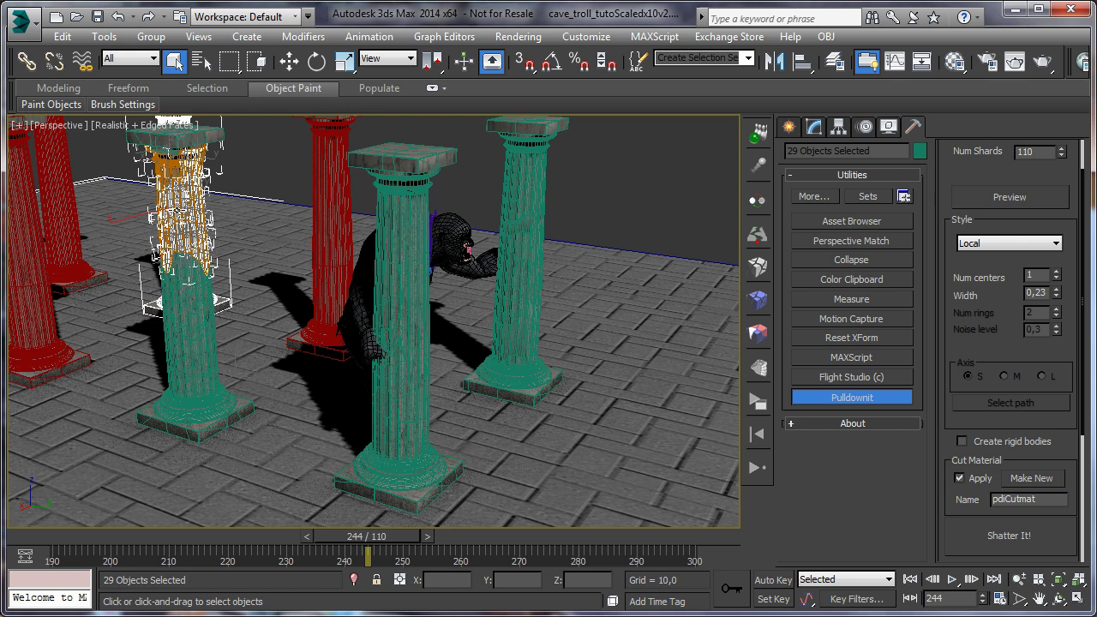
Turn off edged faces and create a fracture body named brokenColumn2 from the shattered column in front of the troll
key(F4)
click(190, 336)
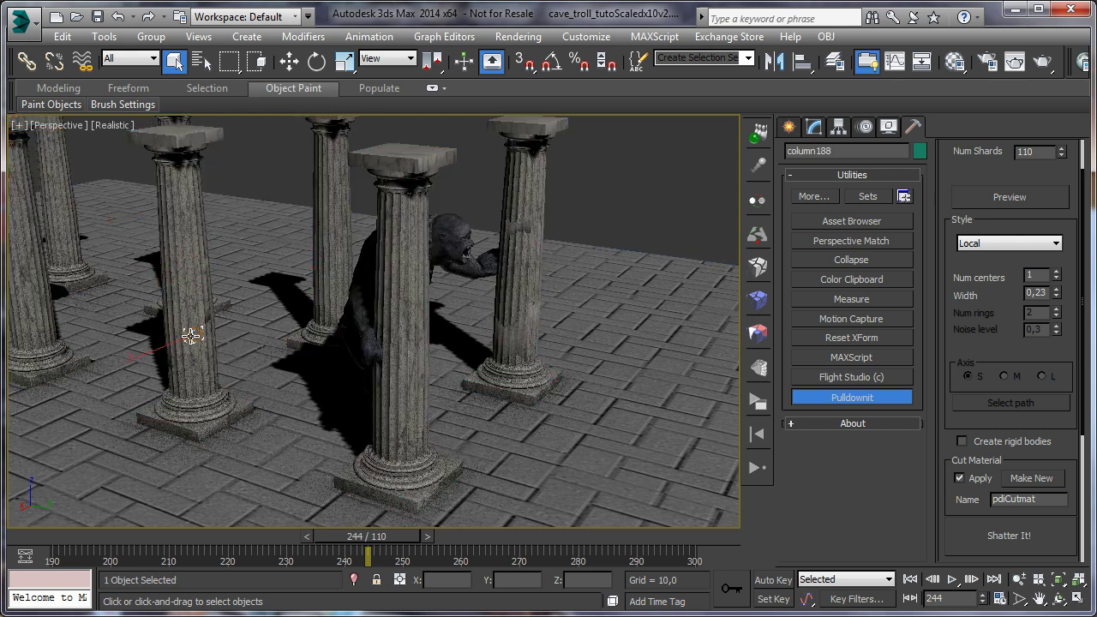
click(408, 251)
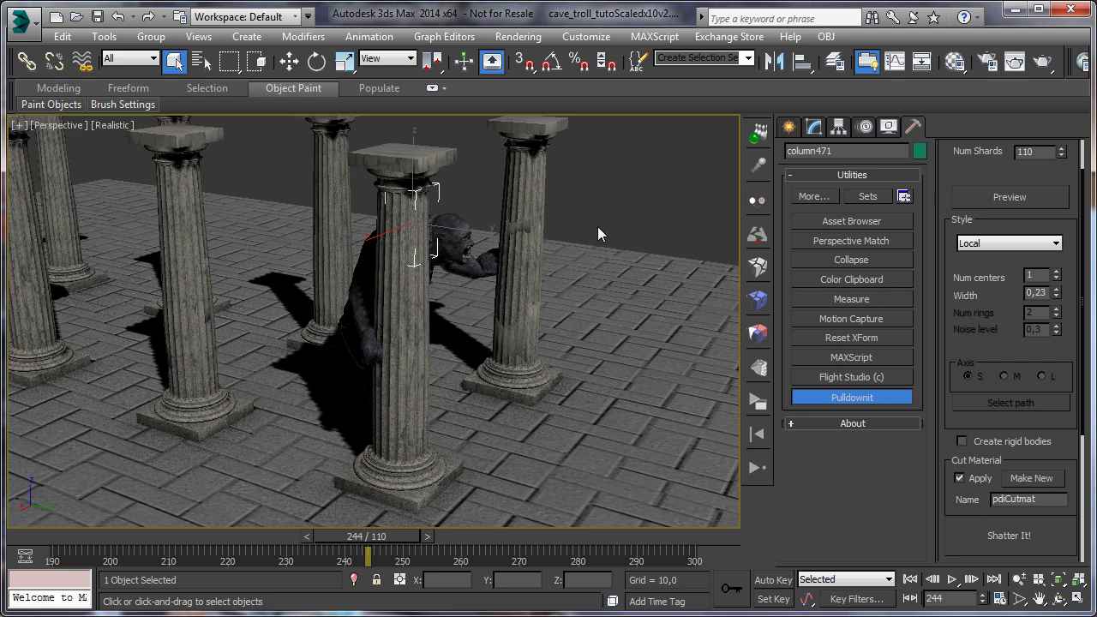
click(758, 300)
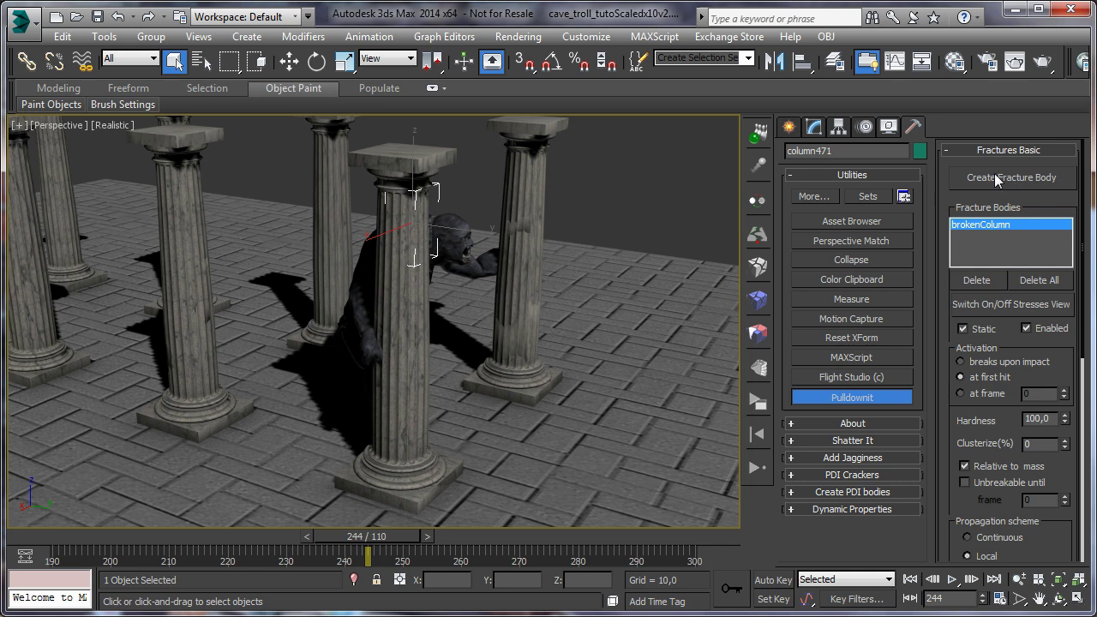
click(997, 178)
drag(551, 112, 770, 68)
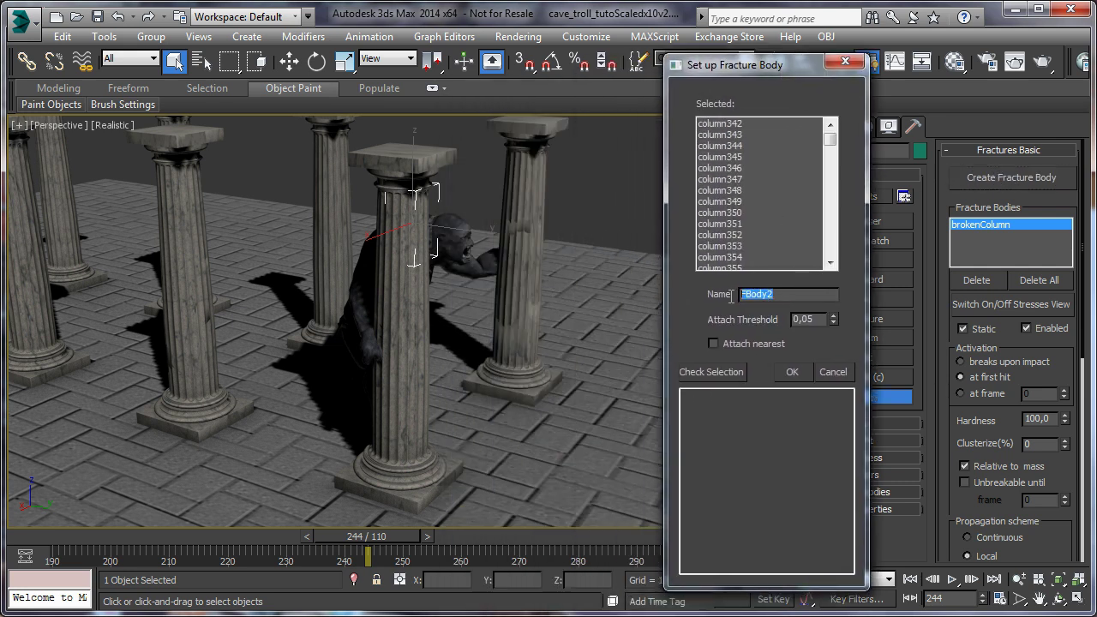
text(brokenColumn2)
click(792, 373)
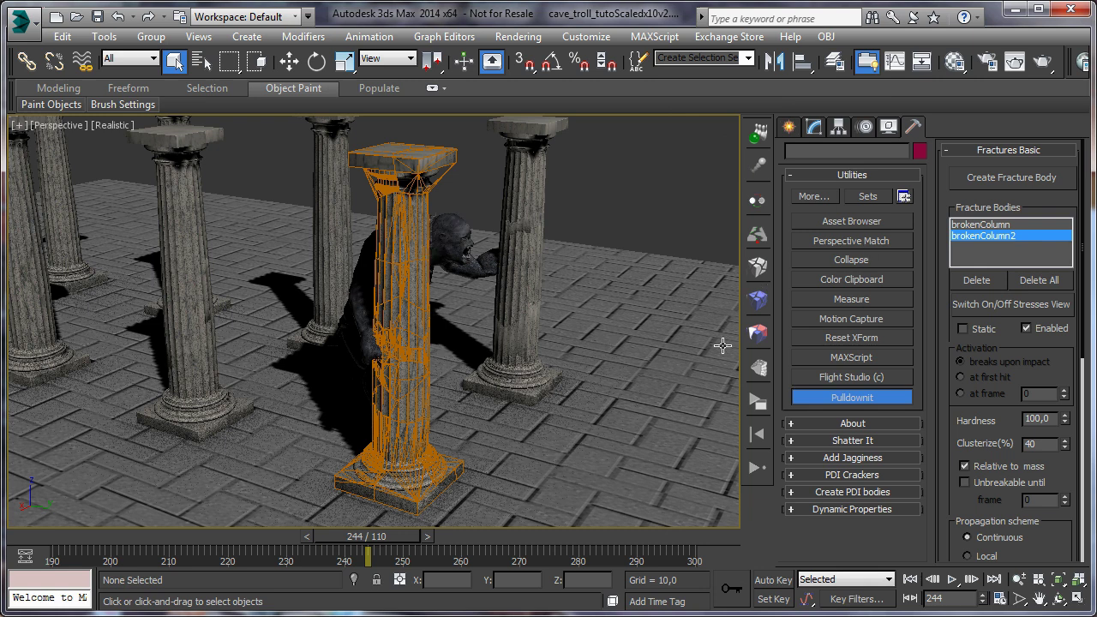
Switch on the stresses view for brokenColumn2 and set its Clusterize to 0%, checking the stress area around the fist
click(984, 309)
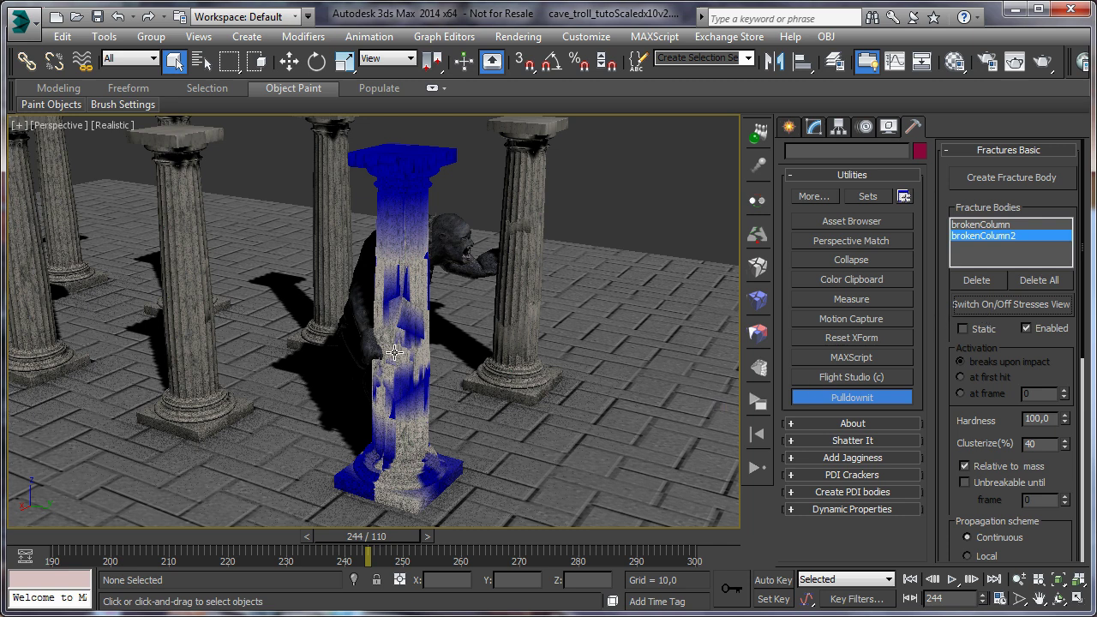
right_click(1064, 447)
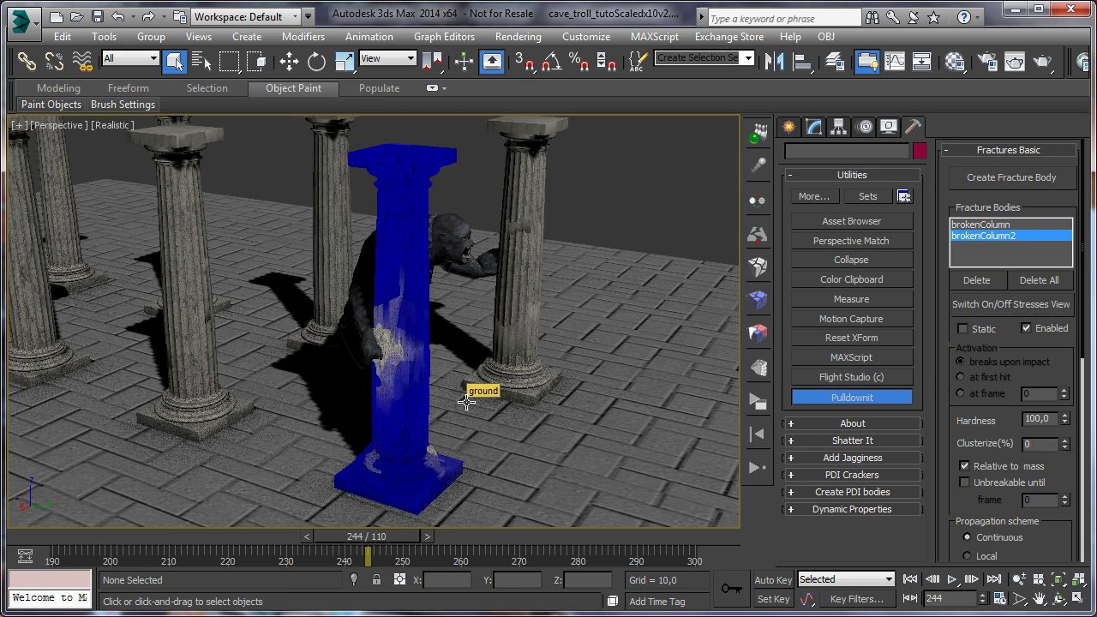
click(1059, 598)
drag(486, 417, 493, 391)
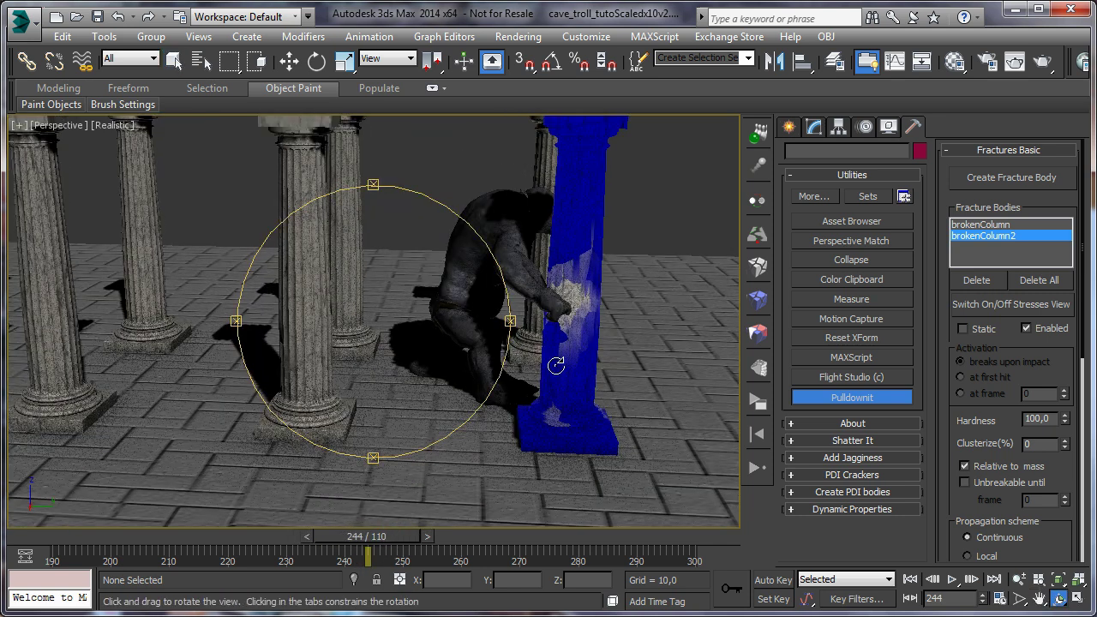
click(174, 61)
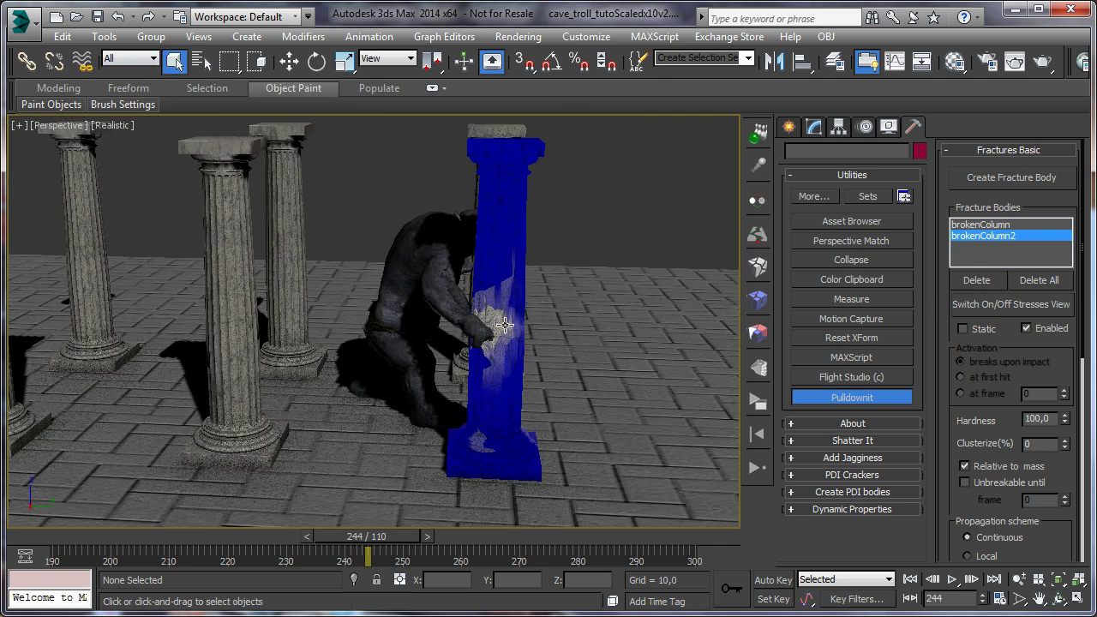
Make brokenColumn2 static and set its propagation scheme to Local
click(965, 329)
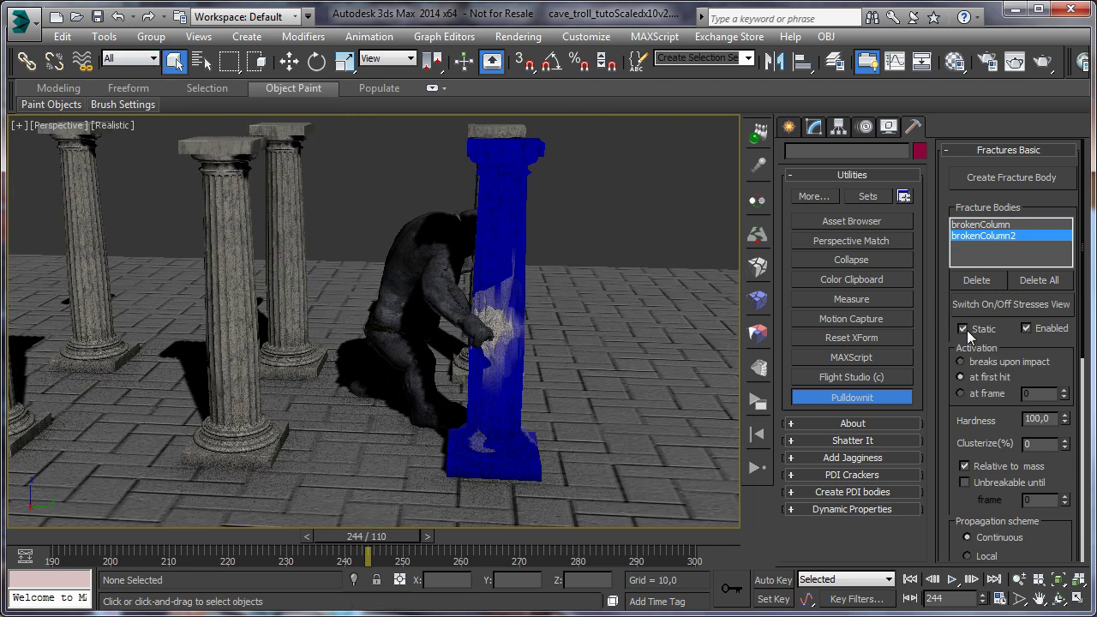
drag(1067, 455, 1063, 360)
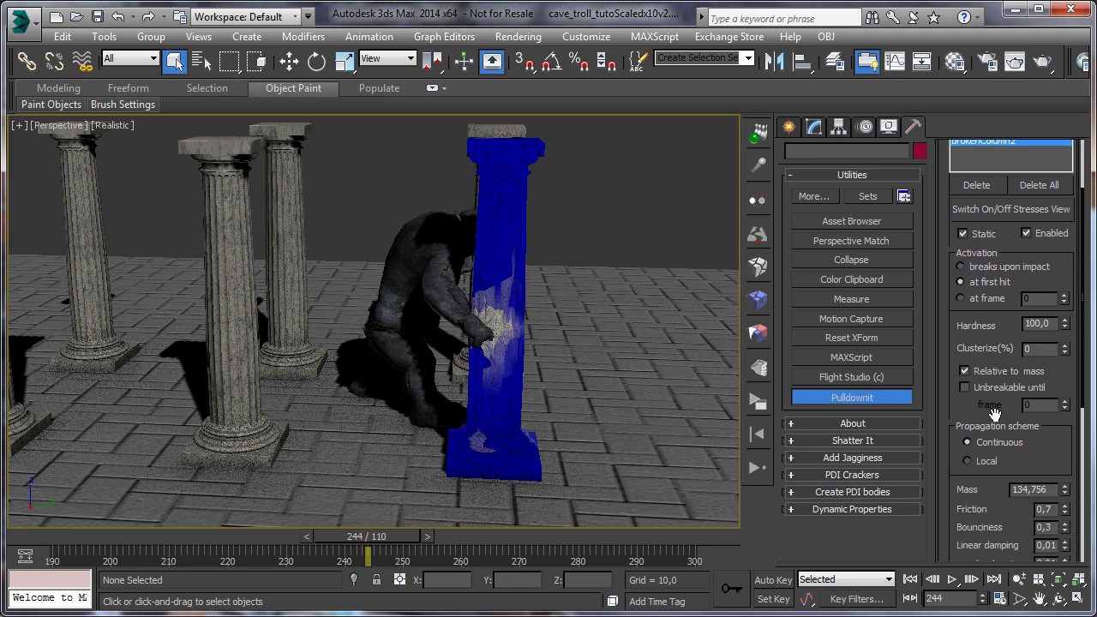
click(968, 460)
drag(1059, 288, 1059, 296)
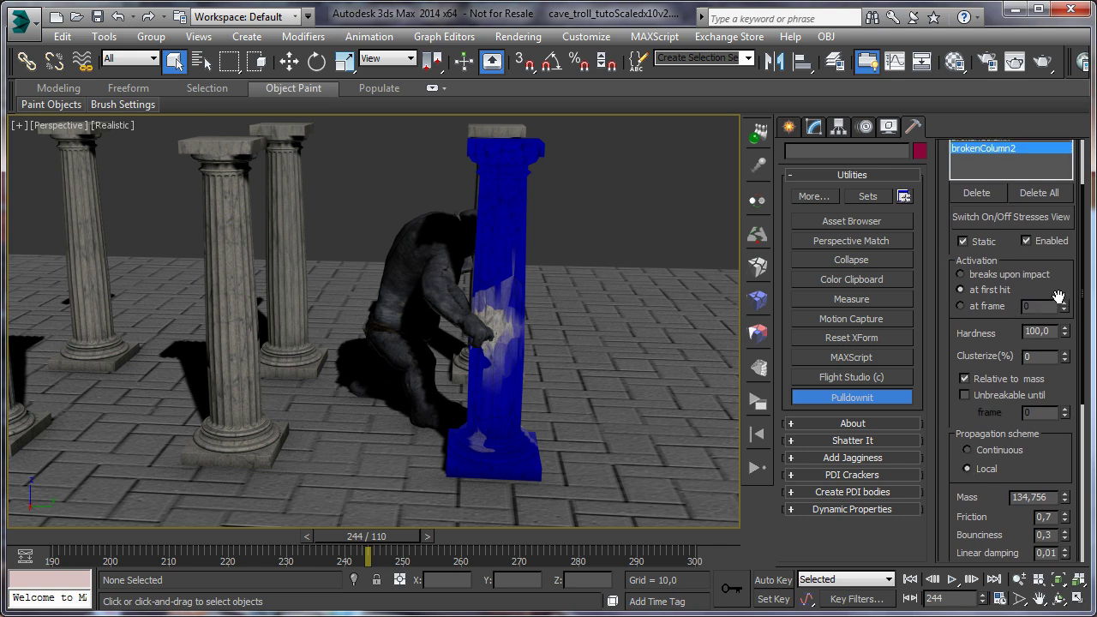
Set the fragments at the base of brokenColumn2 as static in the advanced fracture settings, and switch off the stresses view
click(1057, 599)
drag(428, 325, 444, 374)
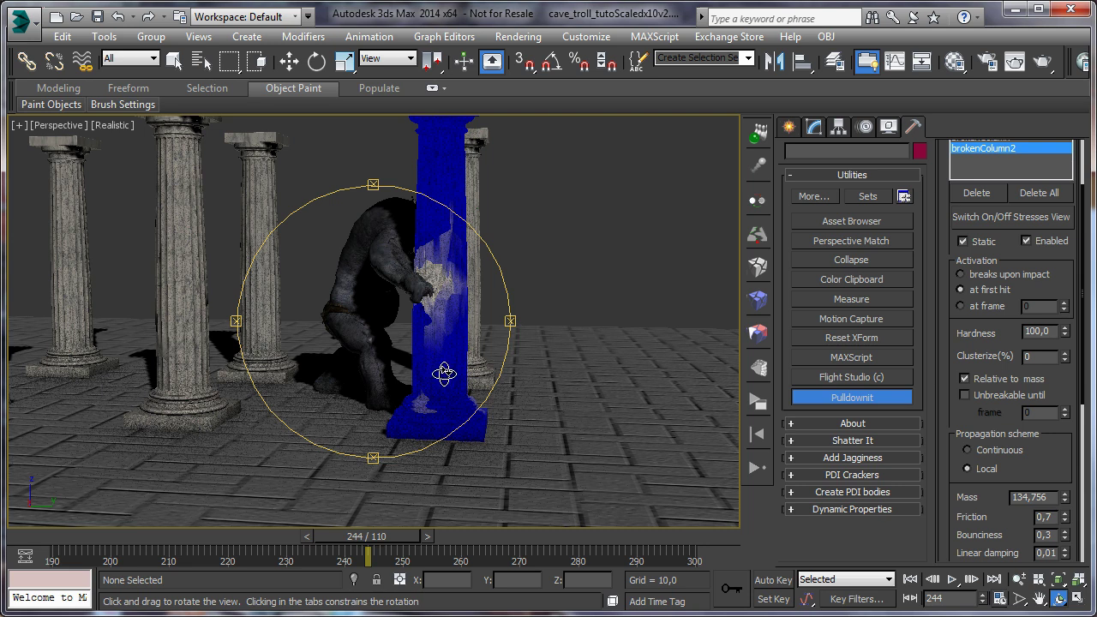
click(758, 333)
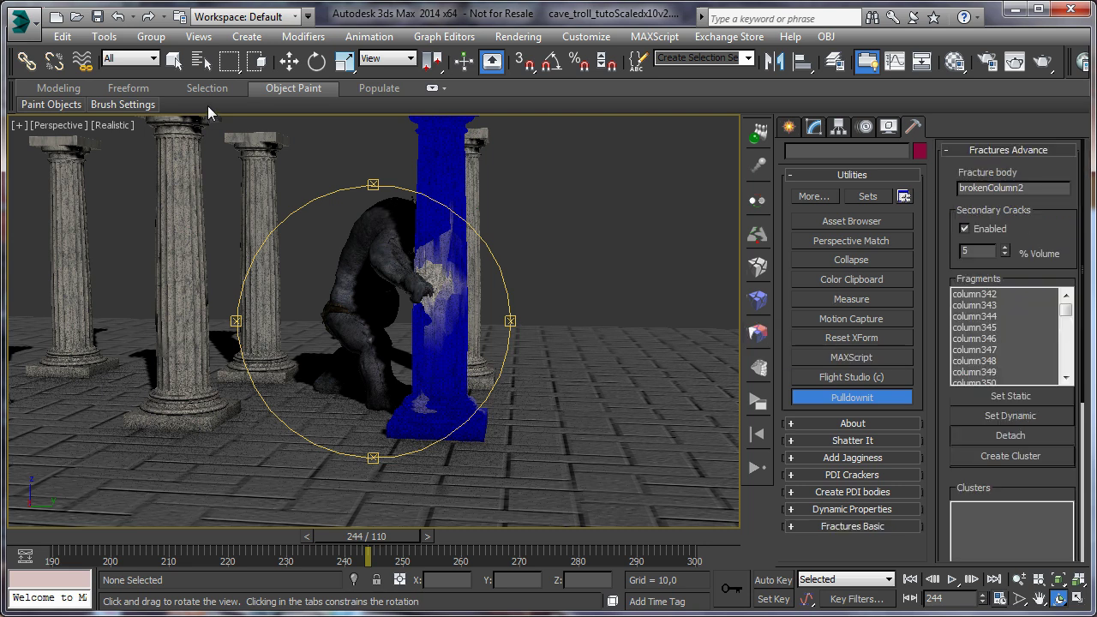
click(173, 60)
drag(361, 379, 540, 468)
alt+click(495, 416)
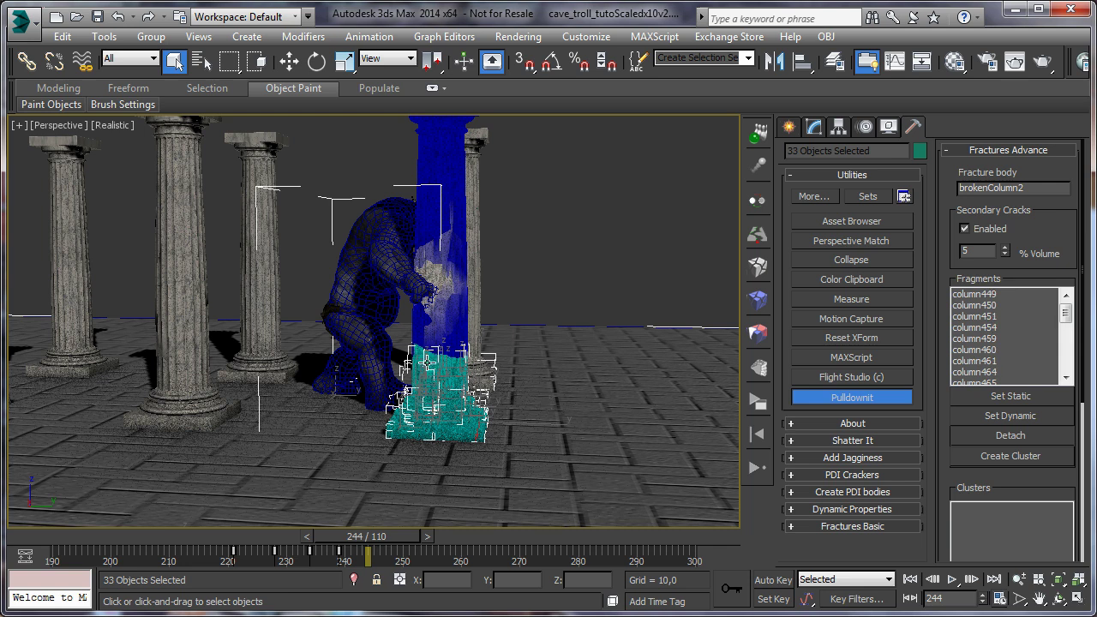
alt+click(426, 364)
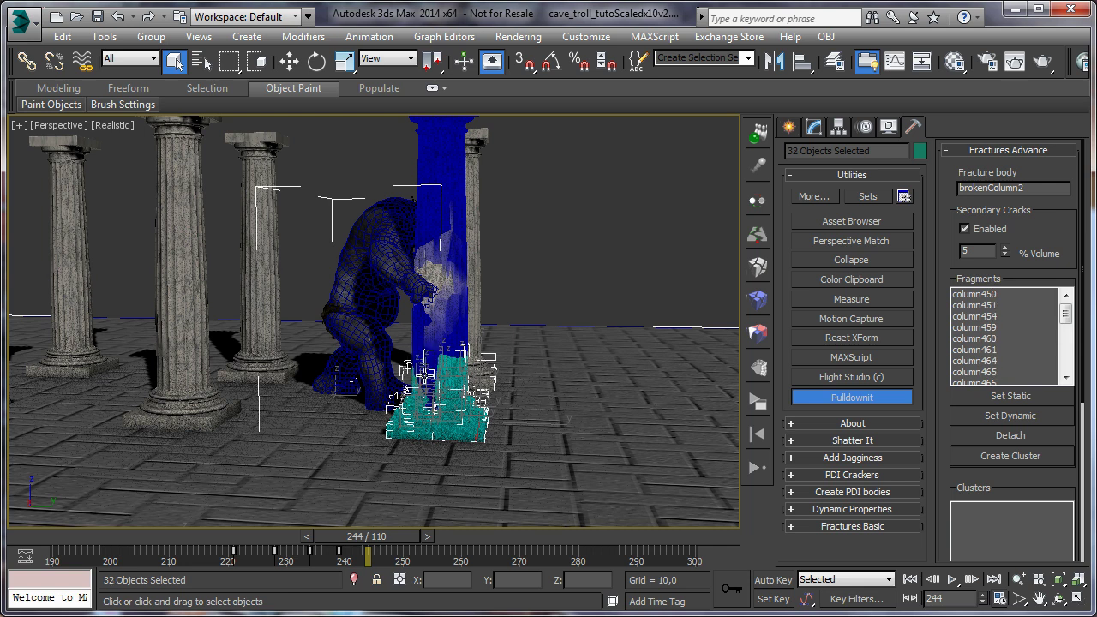
ctrl+click(425, 374)
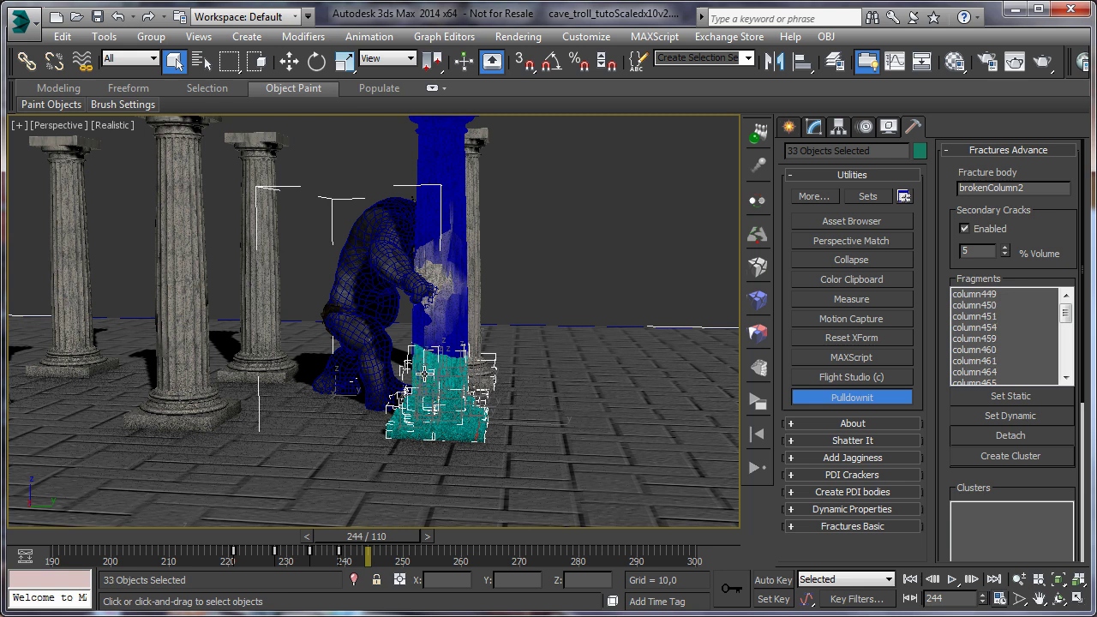
click(1012, 396)
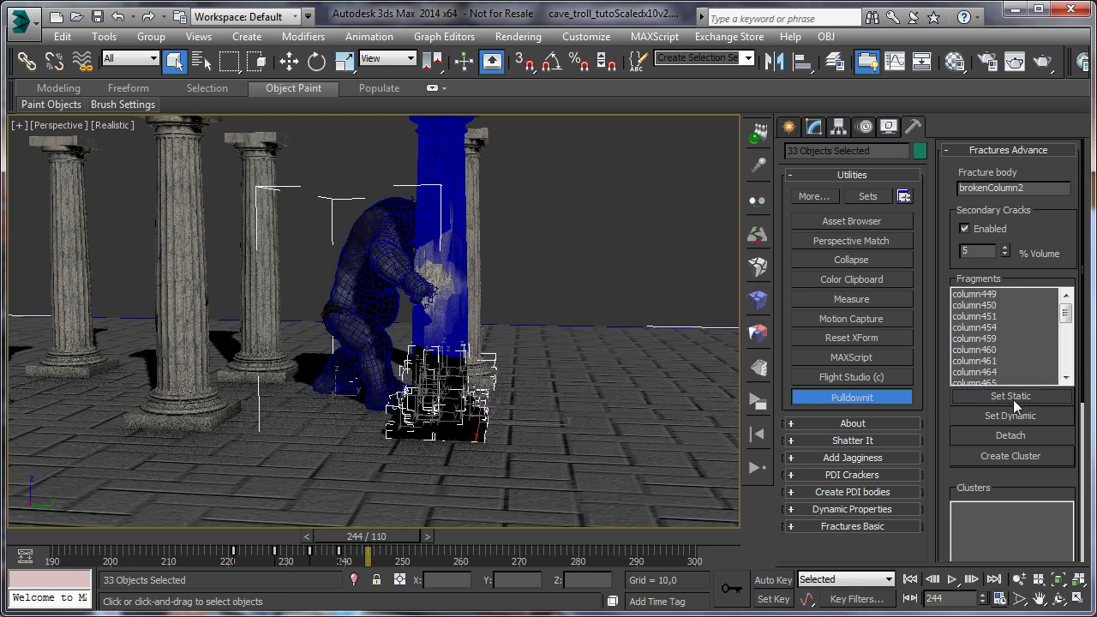
middle_drag(526, 271, 547, 311)
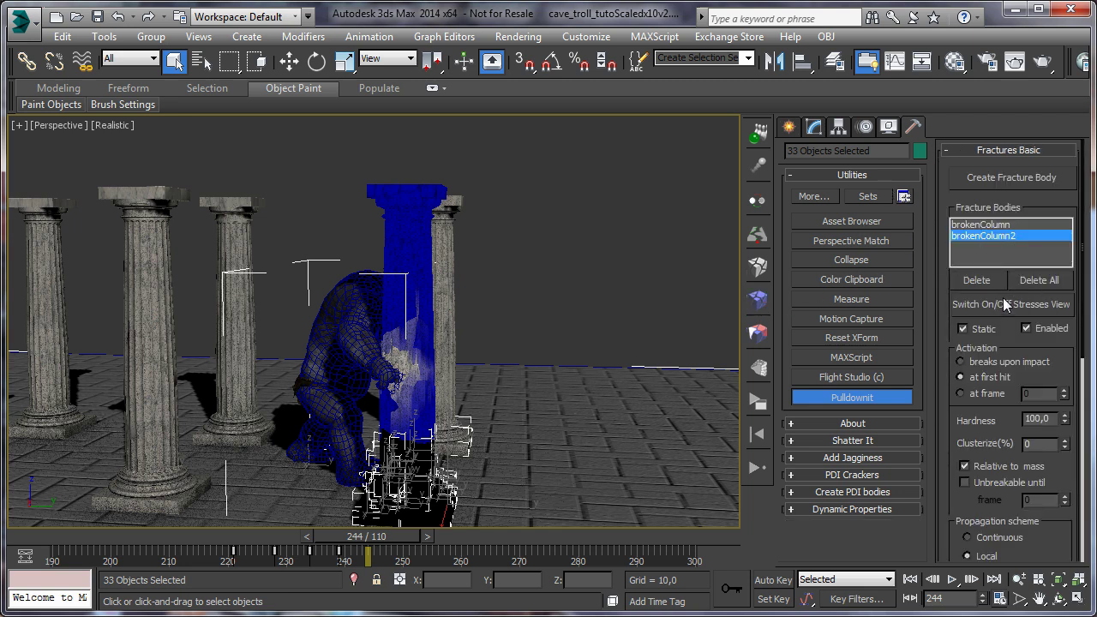
click(1003, 304)
Create a fracture body named brokenColumn3 from the shattered column at the troll's outstretched hand
click(1058, 598)
drag(425, 373, 257, 215)
key(q)
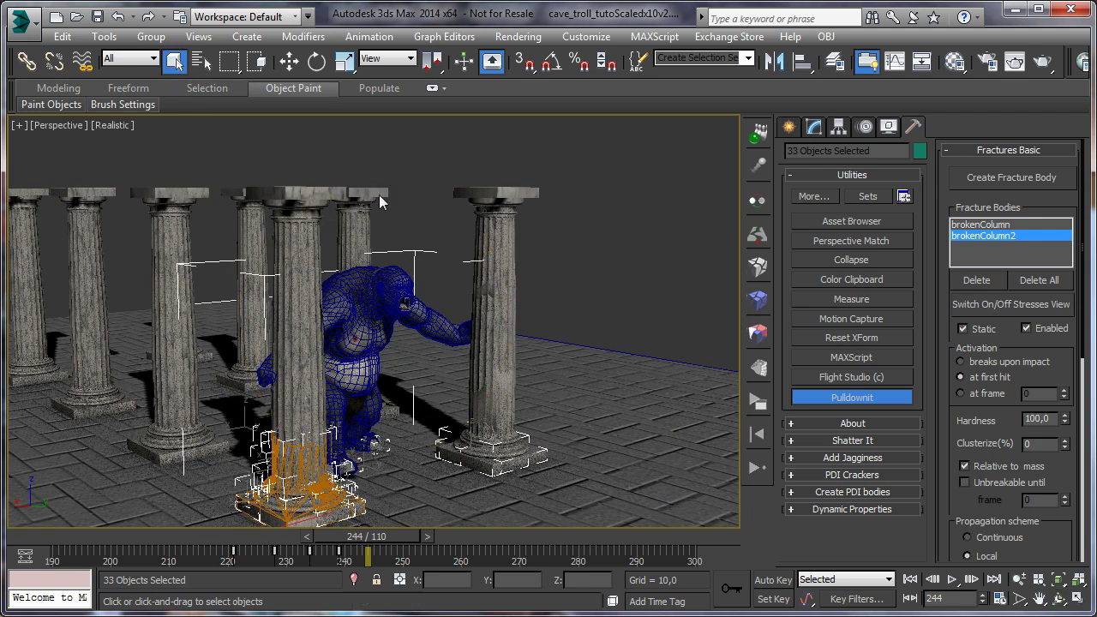
click(514, 280)
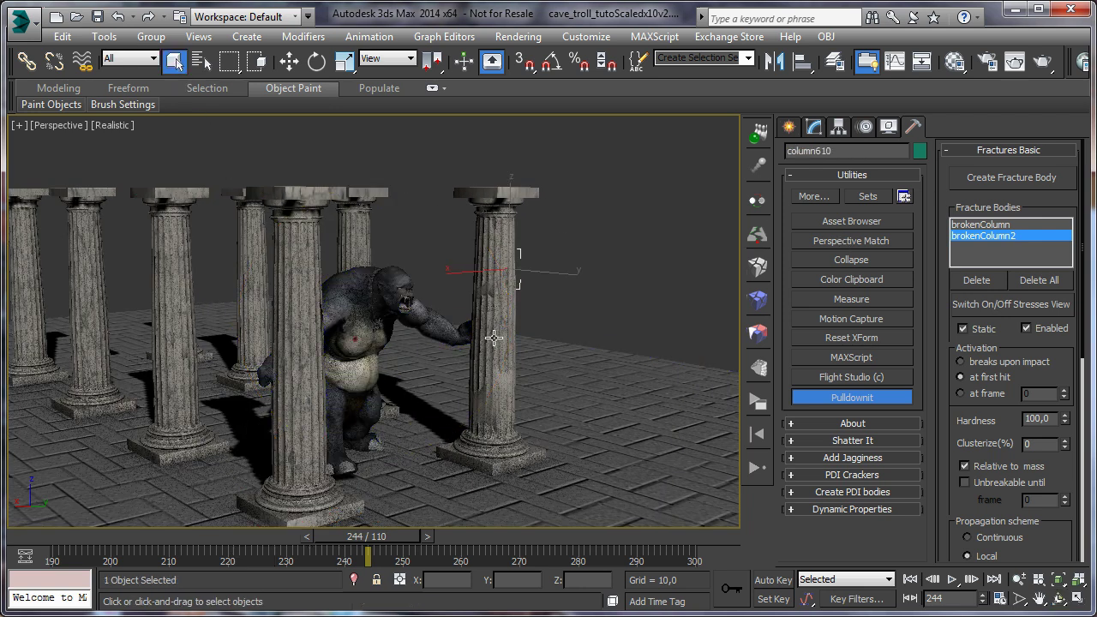
click(984, 180)
text(brokenColum)
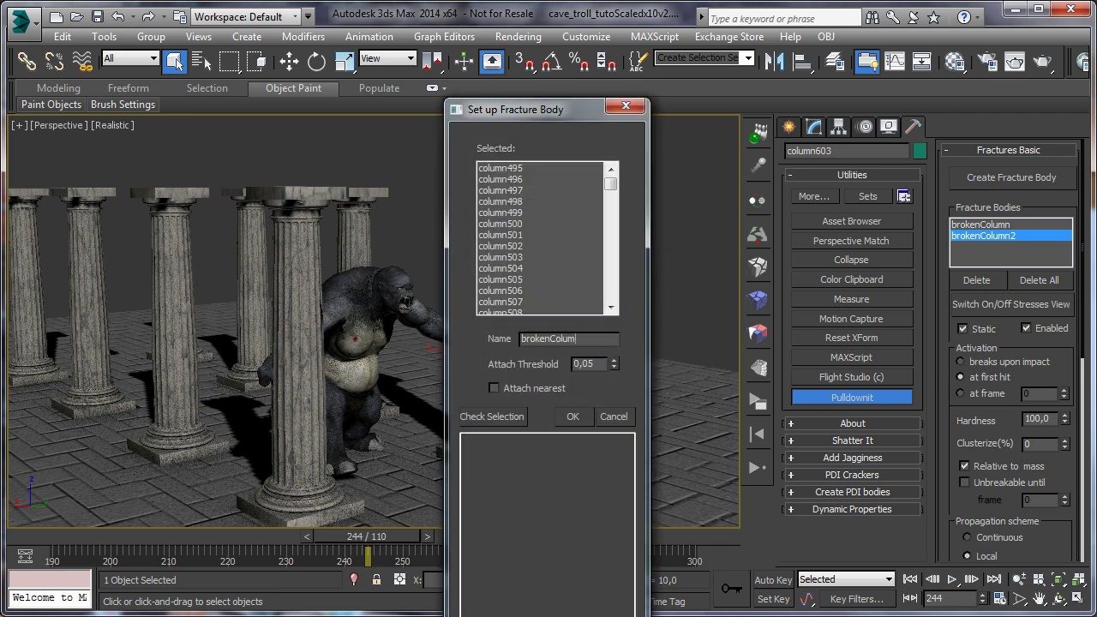
click(575, 420)
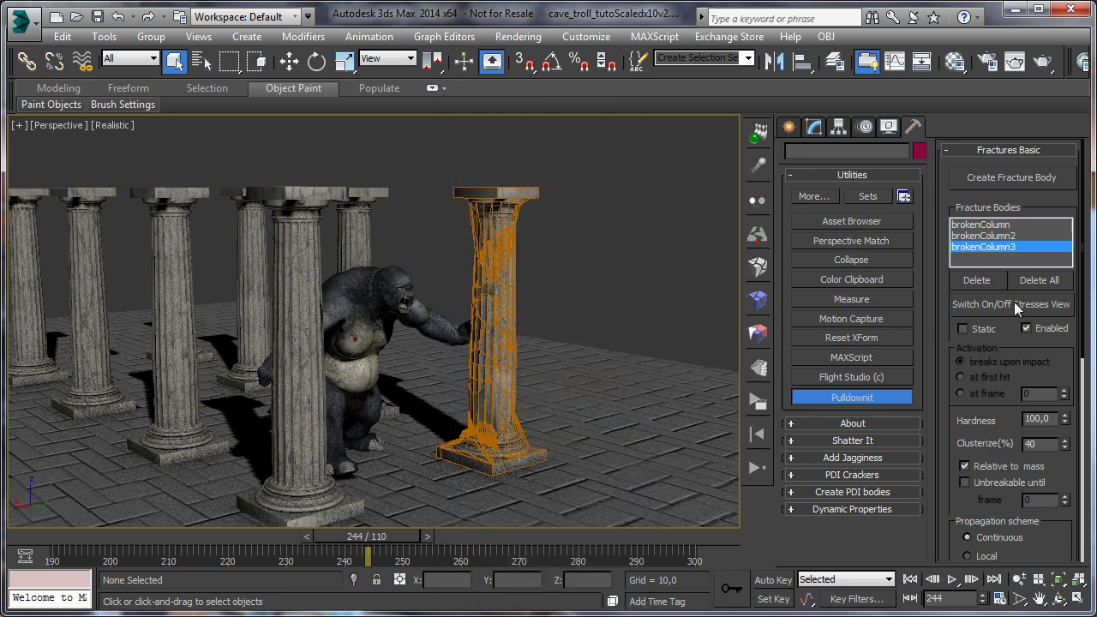
Switch on the stresses view for brokenColumn3 and set its Clusterize to 0%, checking the area around the hand
click(1013, 303)
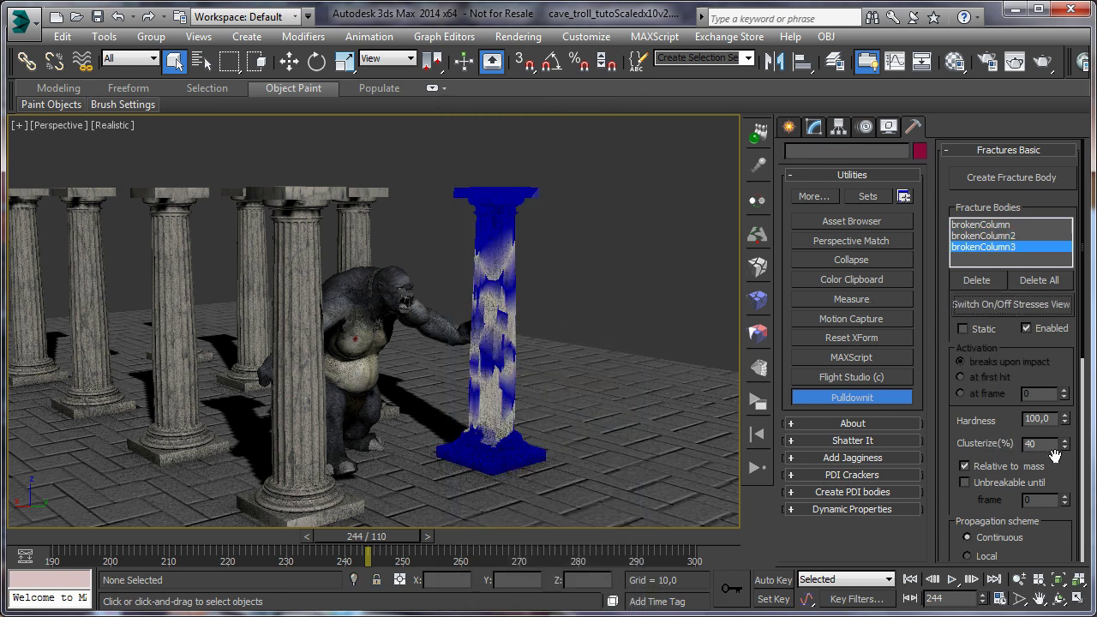
click(1059, 599)
drag(408, 354, 348, 370)
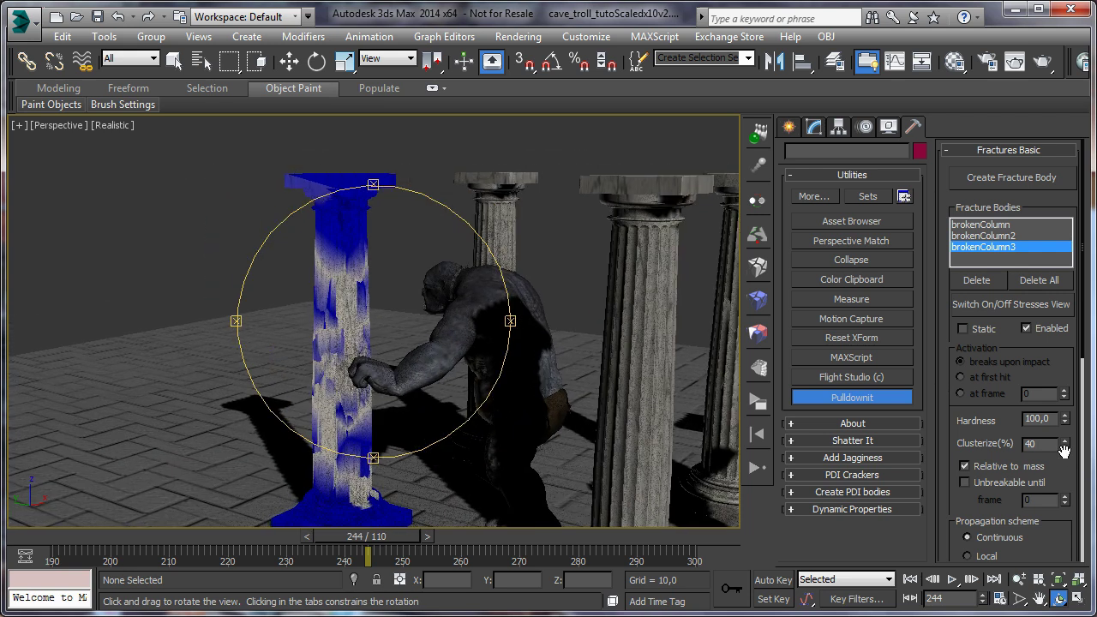
drag(1067, 456, 1067, 480)
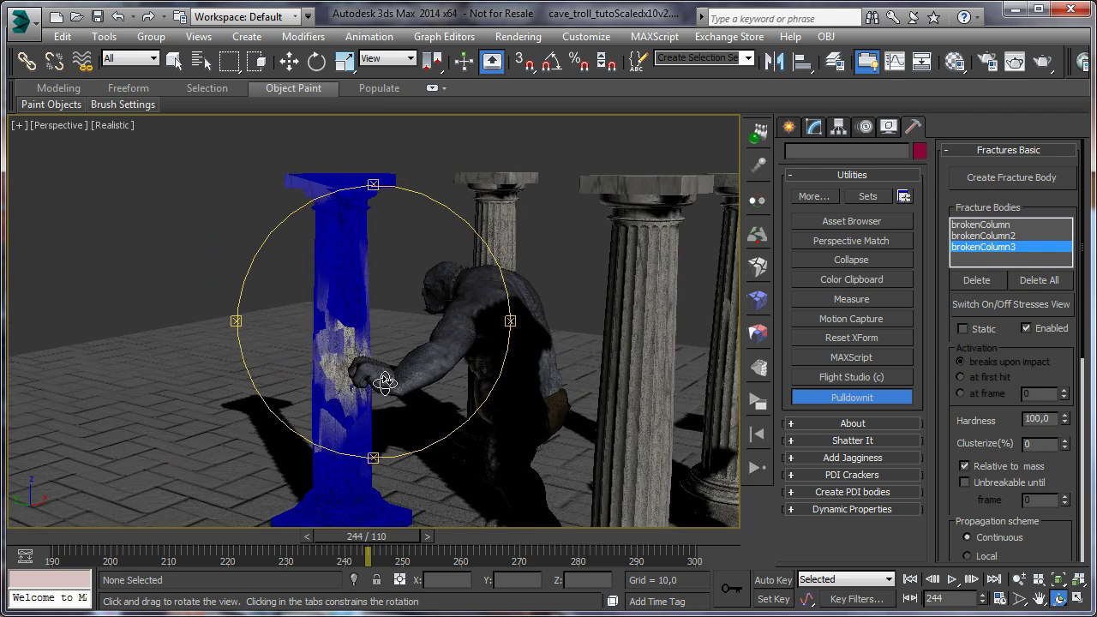
click(180, 65)
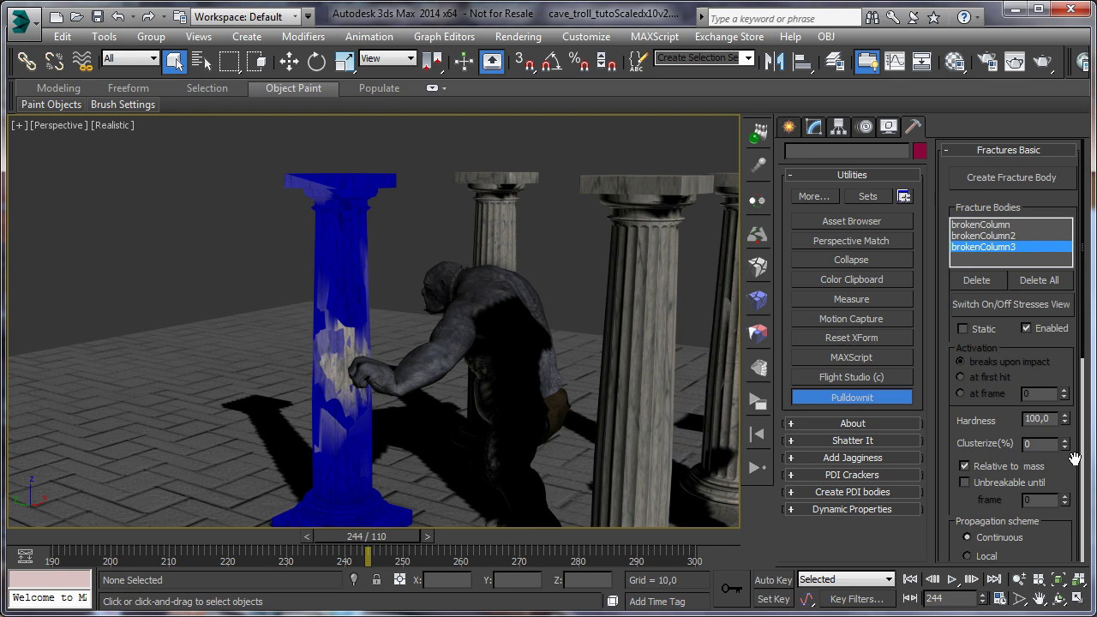
Make brokenColumn3 static and set its propagation scheme to Local
scroll(1074, 458, down, 1)
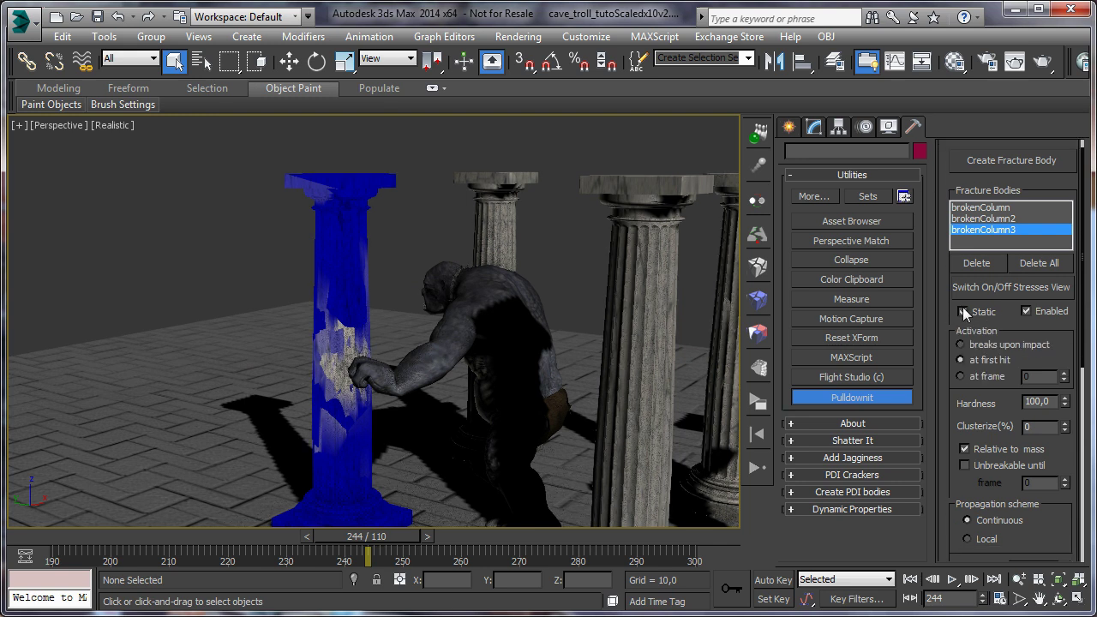
drag(1063, 503, 1061, 470)
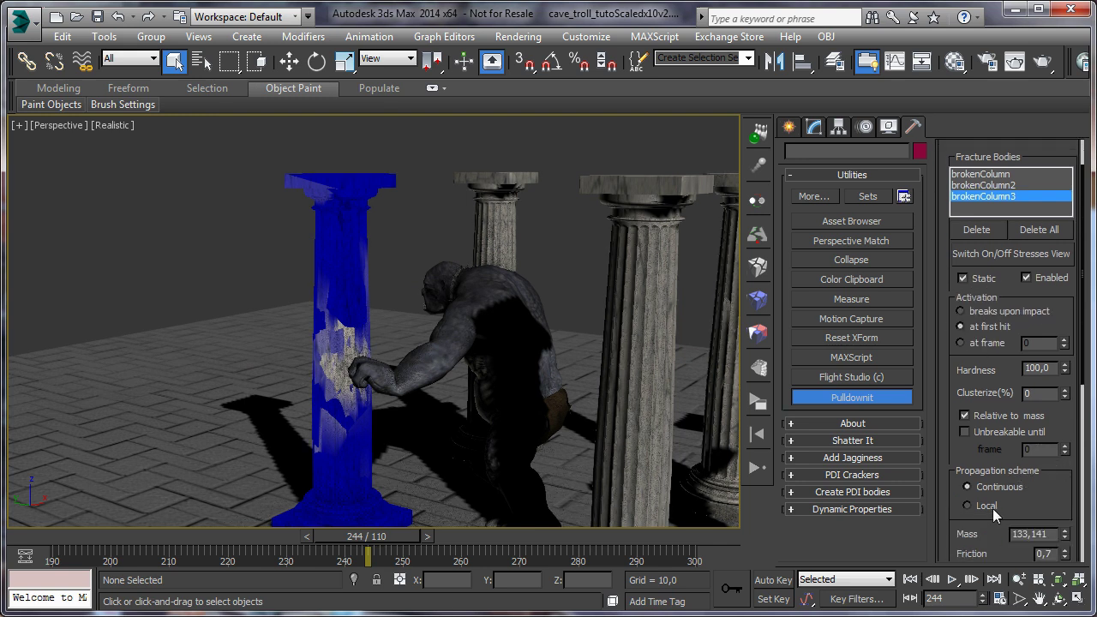
middle_drag(457, 329, 487, 261)
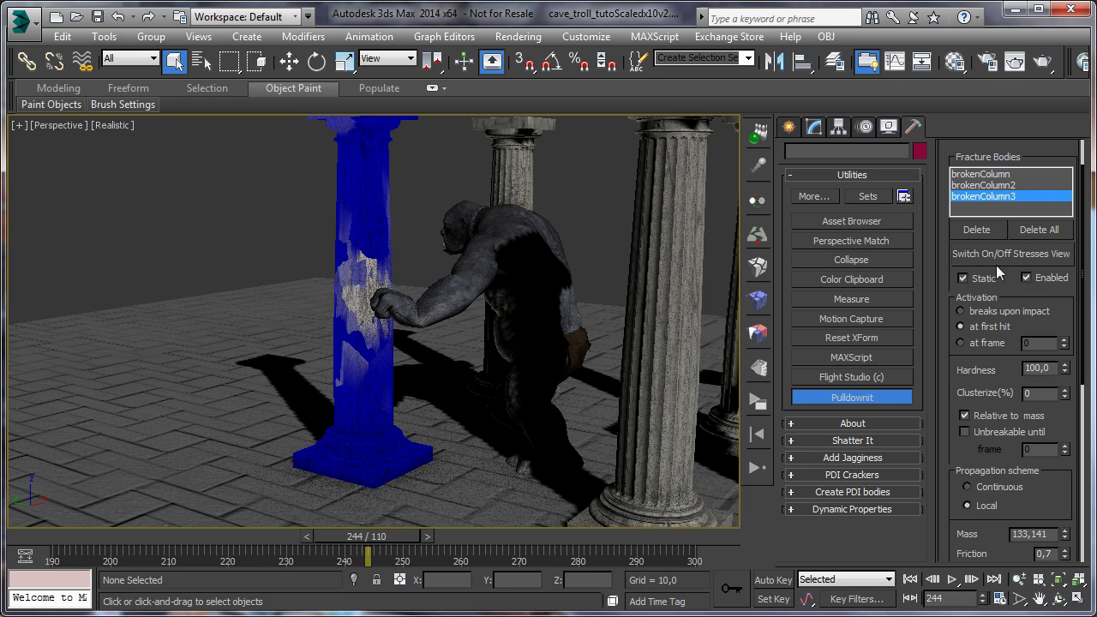
Set the fragments at the base of brokenColumn3 as static, and switch off the stresses view
click(758, 338)
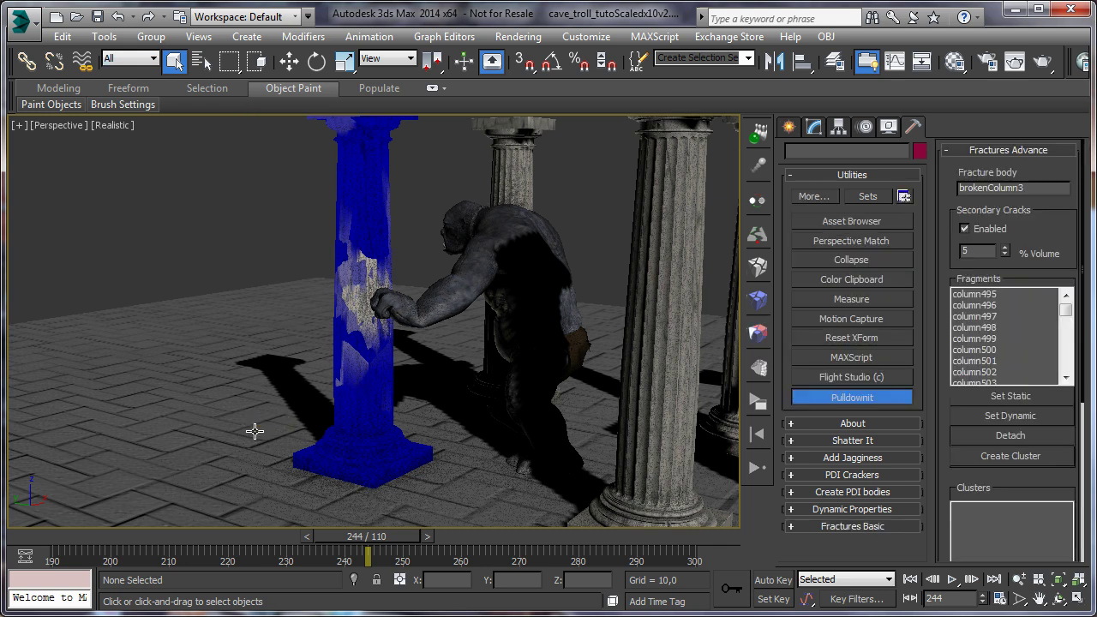
click(400, 492)
drag(400, 492, 311, 433)
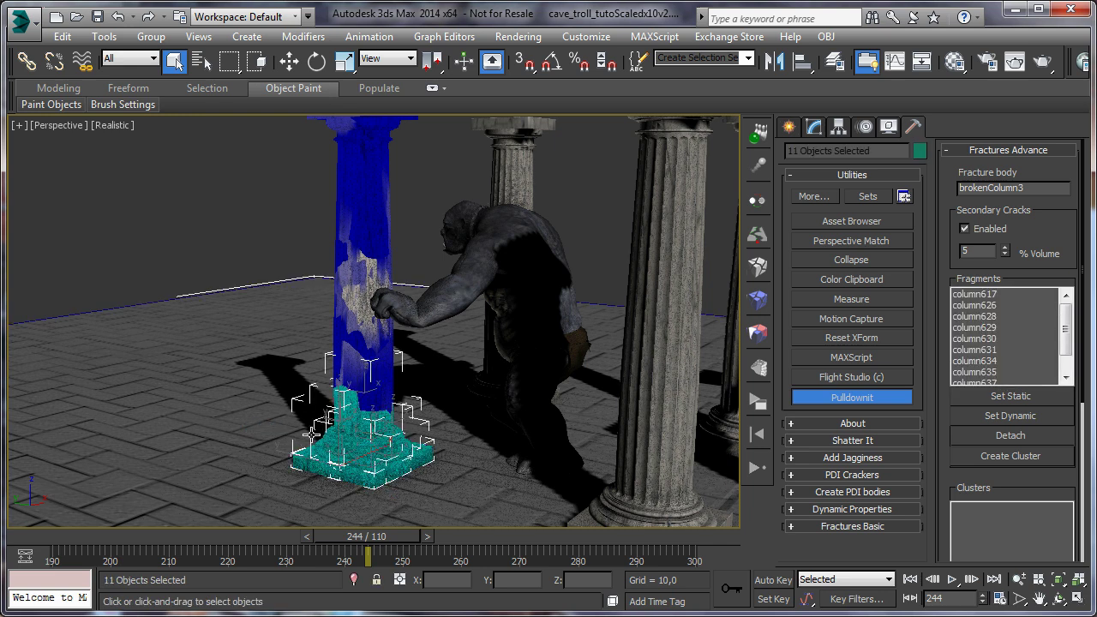
click(1012, 399)
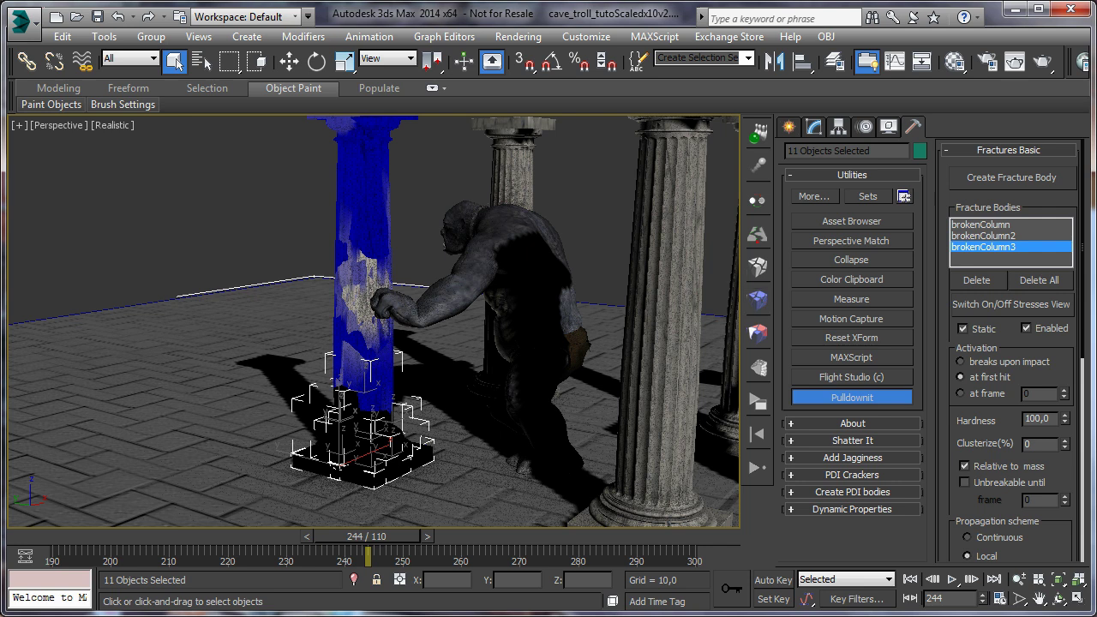
click(995, 306)
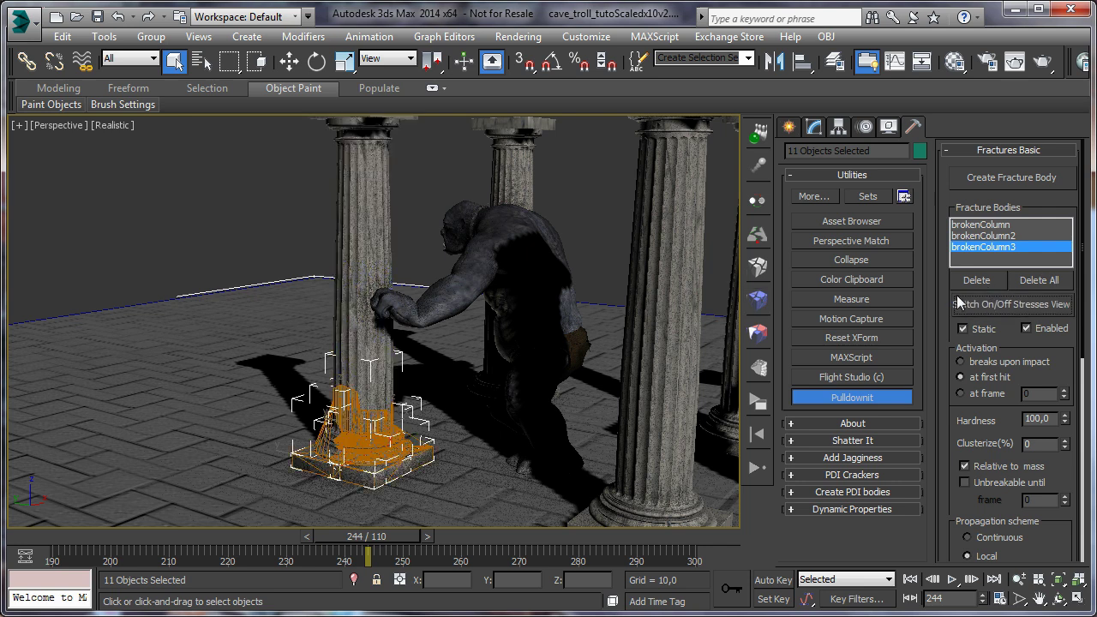
Scrub the animation back to frame 197 and examine the troll's position among the columns
middle_drag(666, 253, 657, 270)
click(1059, 599)
drag(333, 322, 535, 321)
drag(368, 296, 577, 281)
drag(445, 280, 514, 296)
scroll(473, 272, down, 3)
drag(406, 534, 120, 481)
click(174, 60)
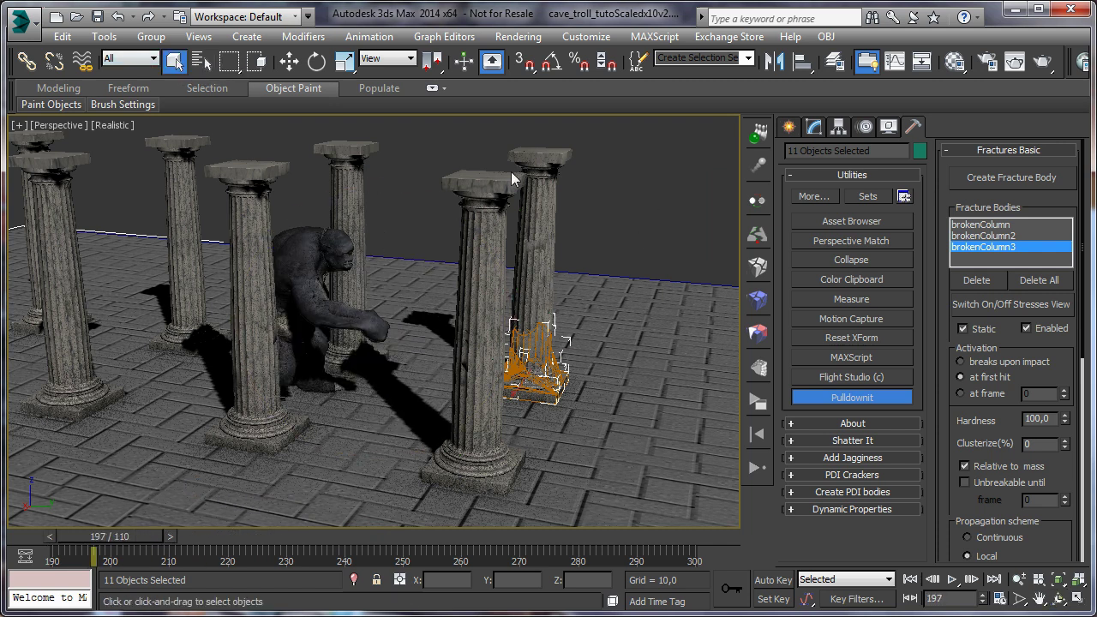
Enable the unbreakable-until-frame option for brokenColumn2
click(705, 227)
mouse_move(128, 539)
mouse_down()
mouse_move(72, 534)
mouse_move(120, 532)
mouse_up()
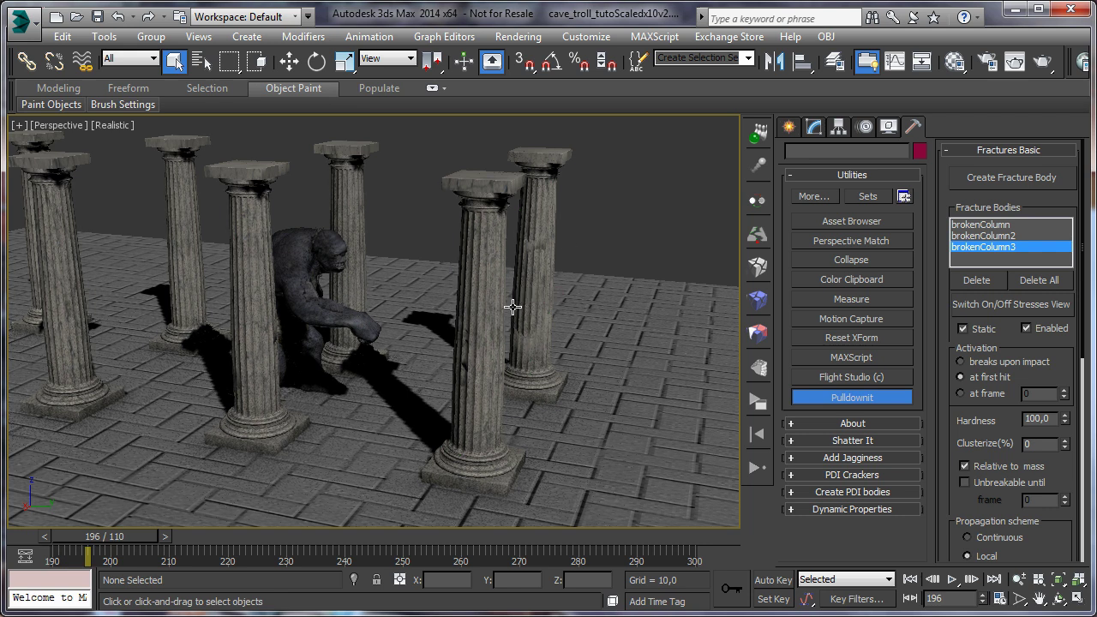
click(1058, 598)
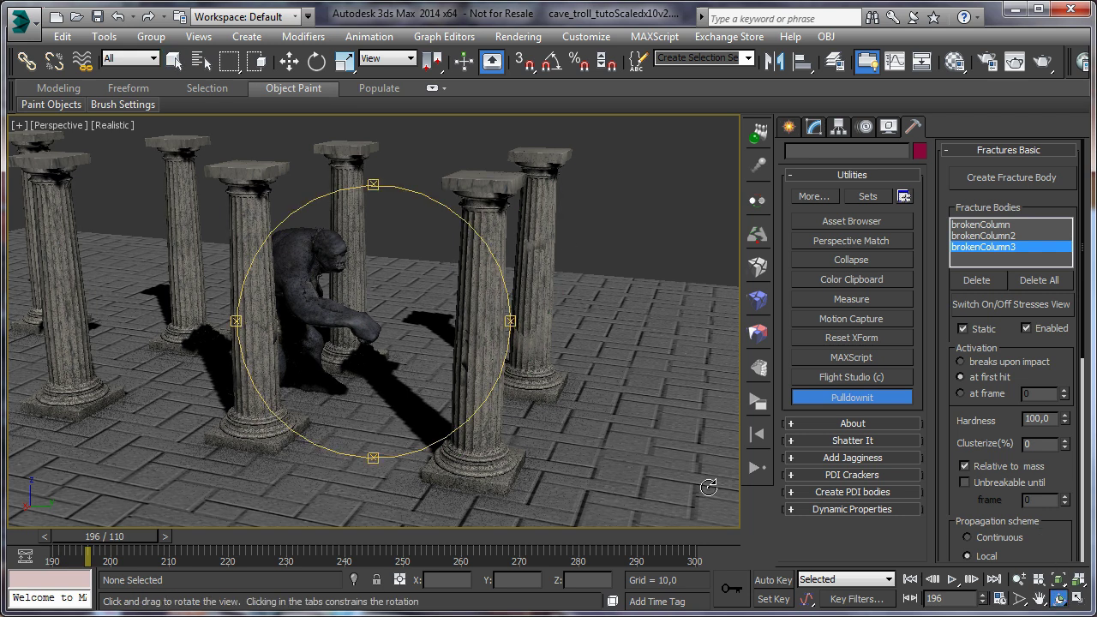
mouse_move(366, 343)
mouse_down()
mouse_move(497, 318)
mouse_move(356, 327)
mouse_move(381, 337)
mouse_up()
click(175, 60)
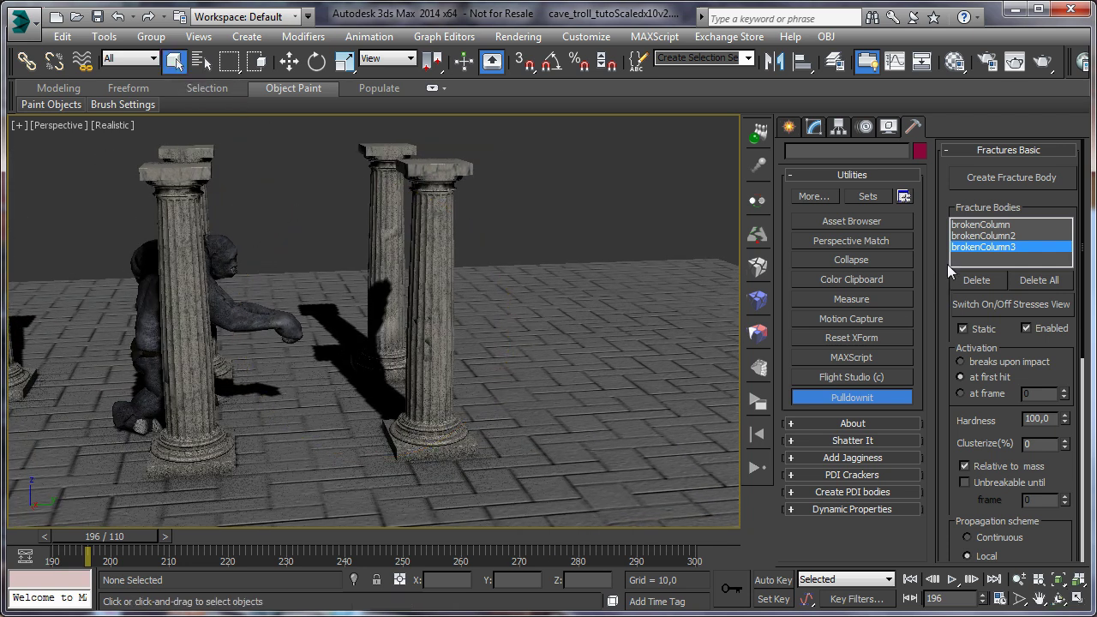
click(983, 236)
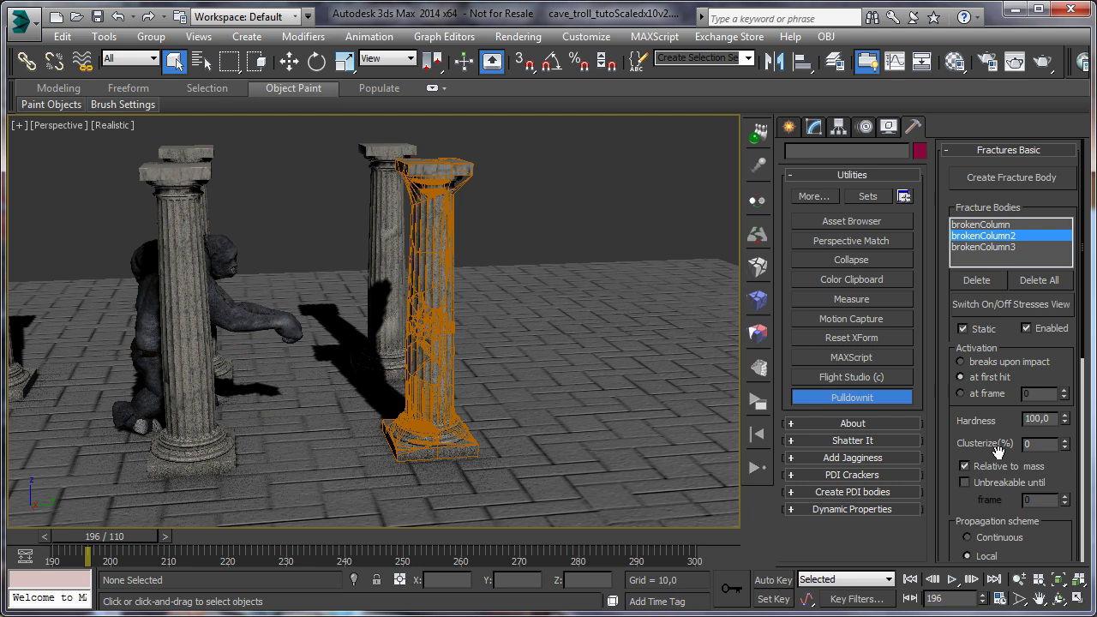
scroll(1007, 352, down, 3)
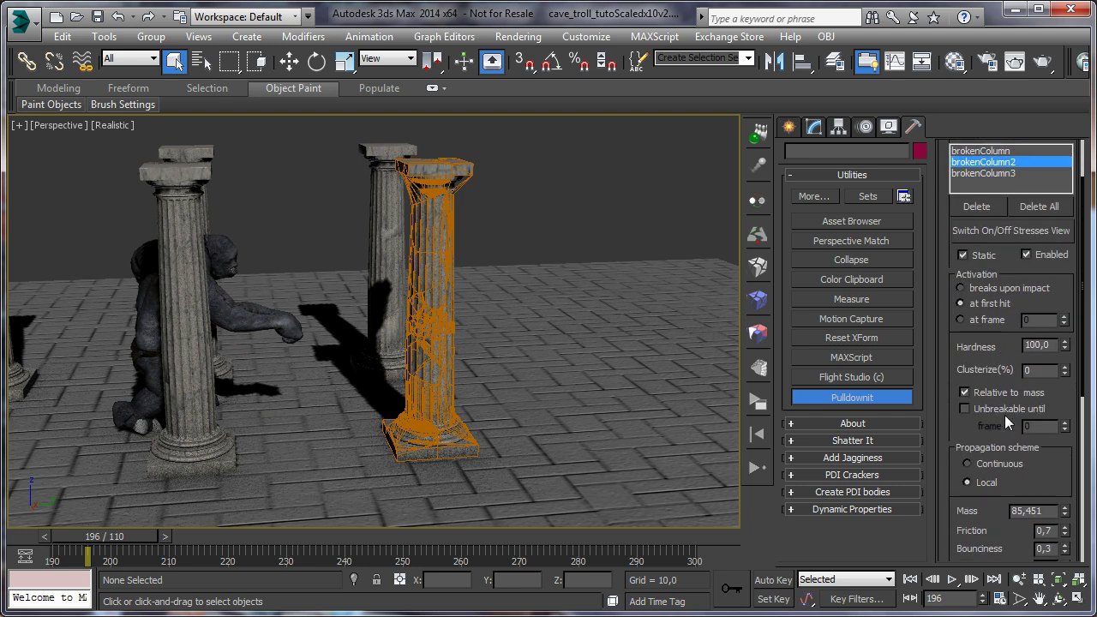
click(965, 409)
Scrub to the frame just before the troll's hand hits the column and set brokenColumn2's unbreakable frame to 243
drag(144, 538, 401, 544)
key(q)
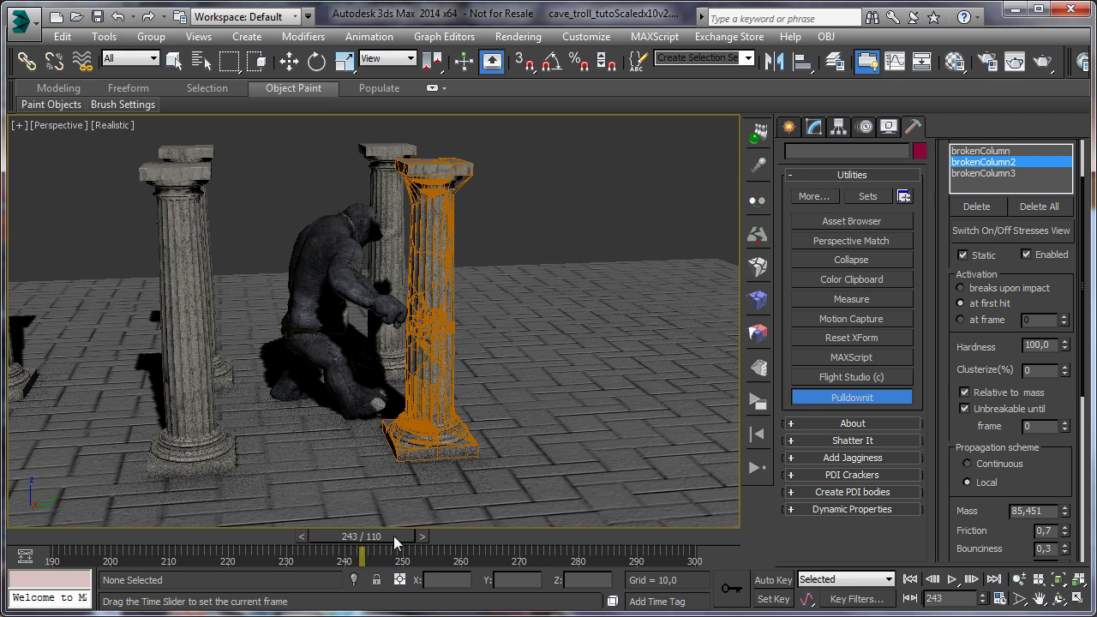
drag(396, 535, 399, 537)
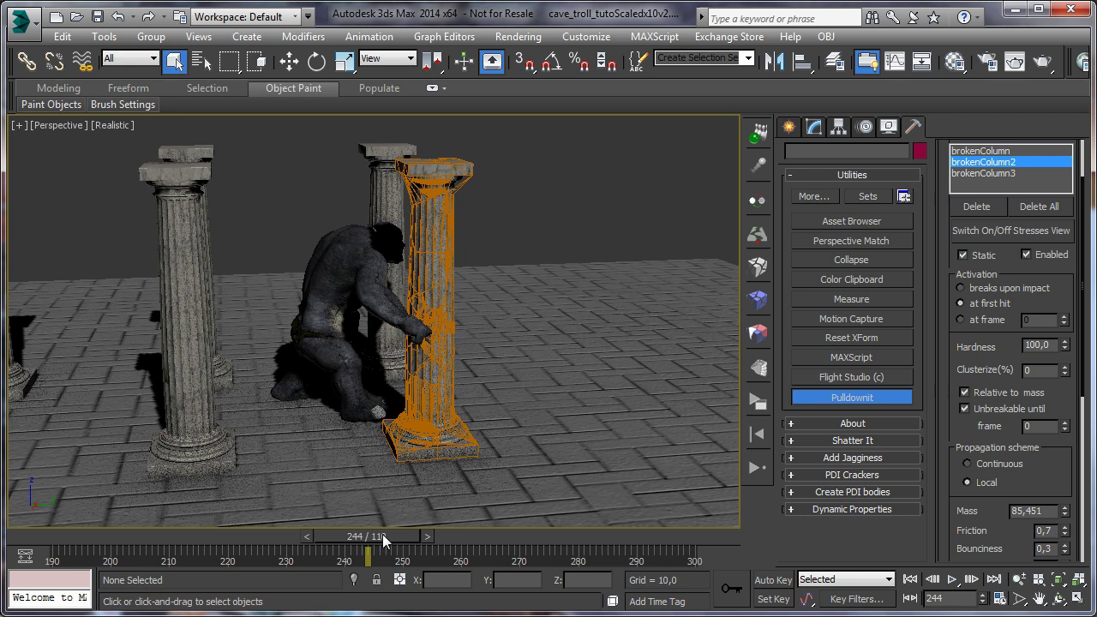
drag(383, 537, 379, 538)
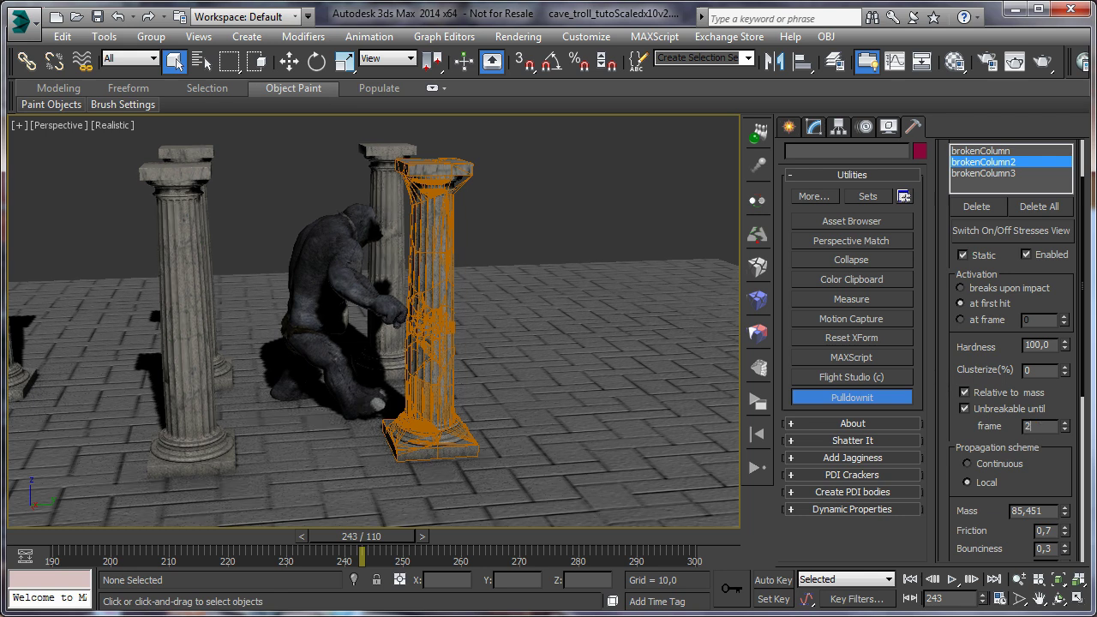
double_click(1035, 426)
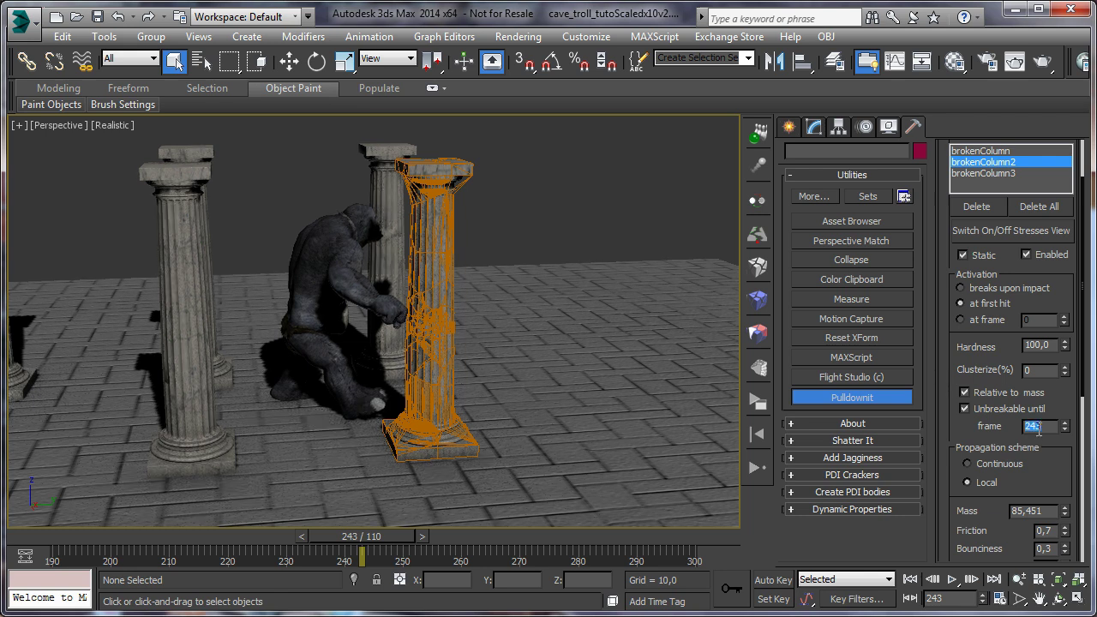
Make brokenColumn3 unbreakable until frame 243, and compare its settings with brokenColumn2's
click(985, 173)
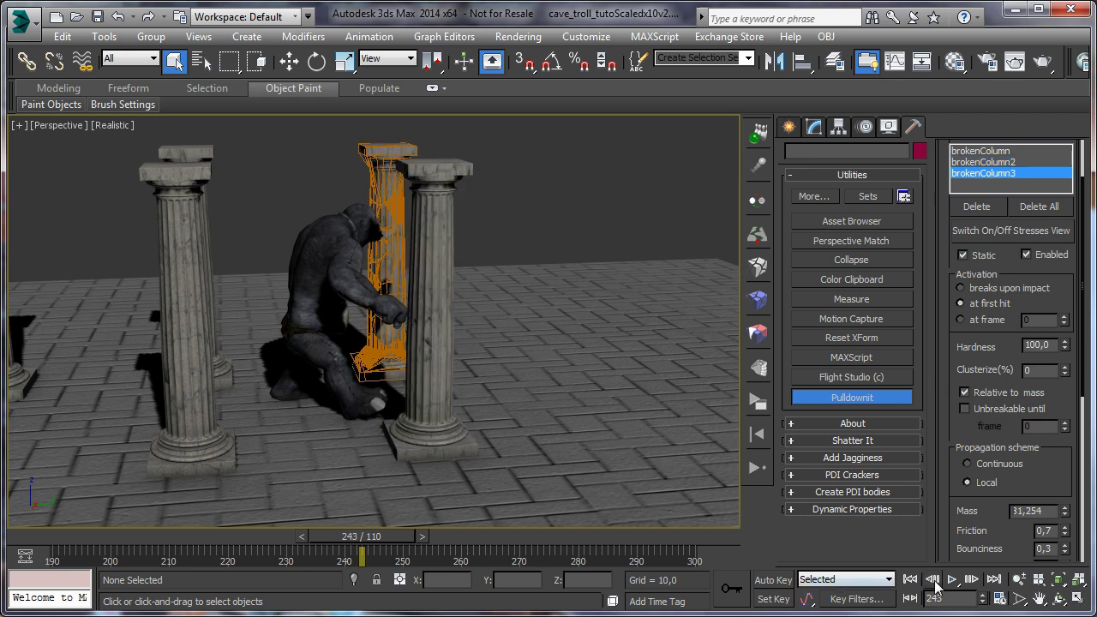
click(1060, 597)
drag(449, 339, 454, 240)
click(977, 410)
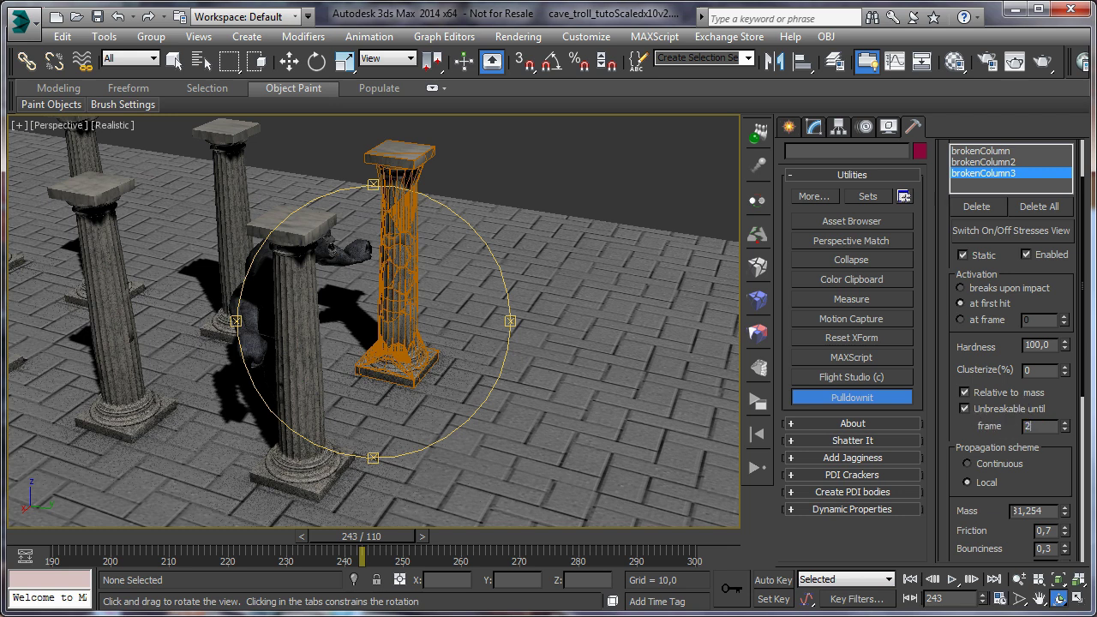
double_click(1047, 426)
click(994, 162)
click(1003, 173)
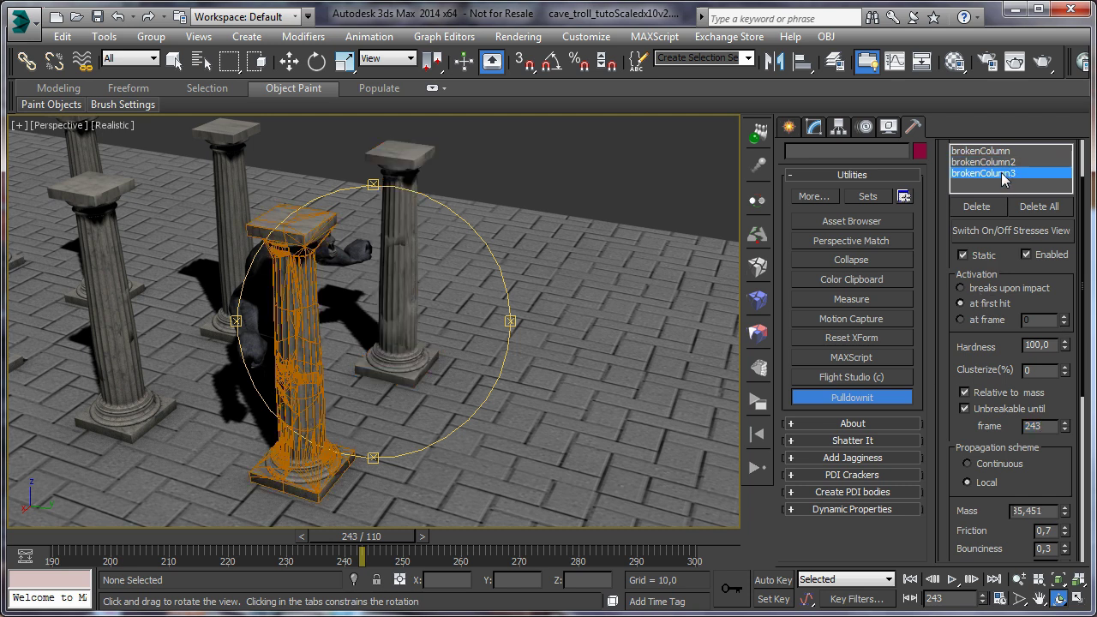
Test the simulation from frame 190, stop it at frame 203 and rewind it to the start
drag(501, 326, 437, 326)
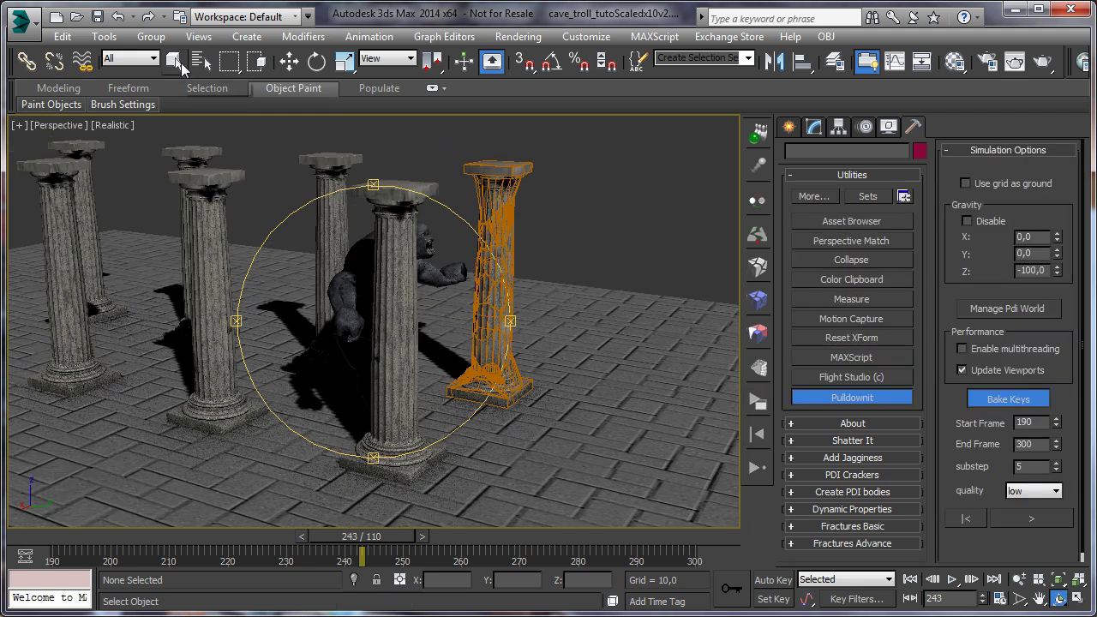
click(178, 62)
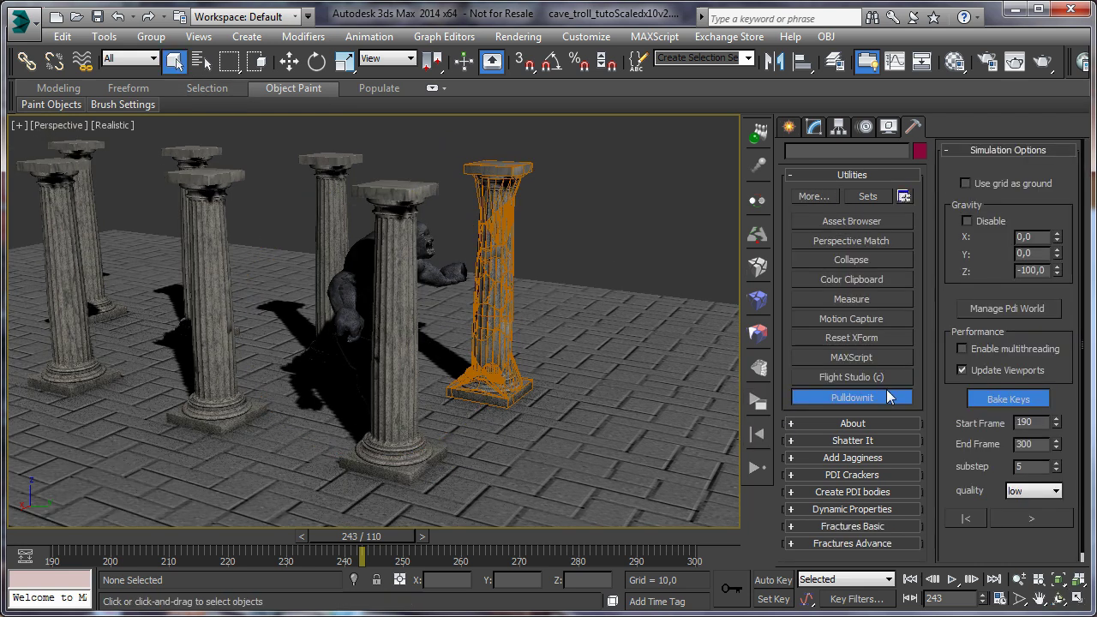
click(642, 240)
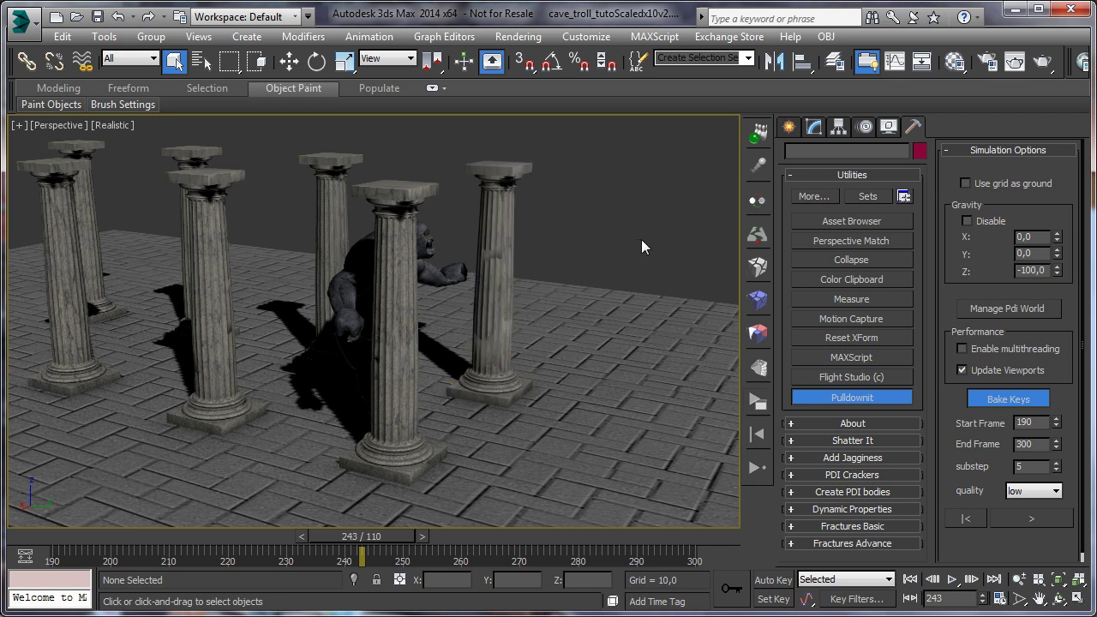
click(978, 521)
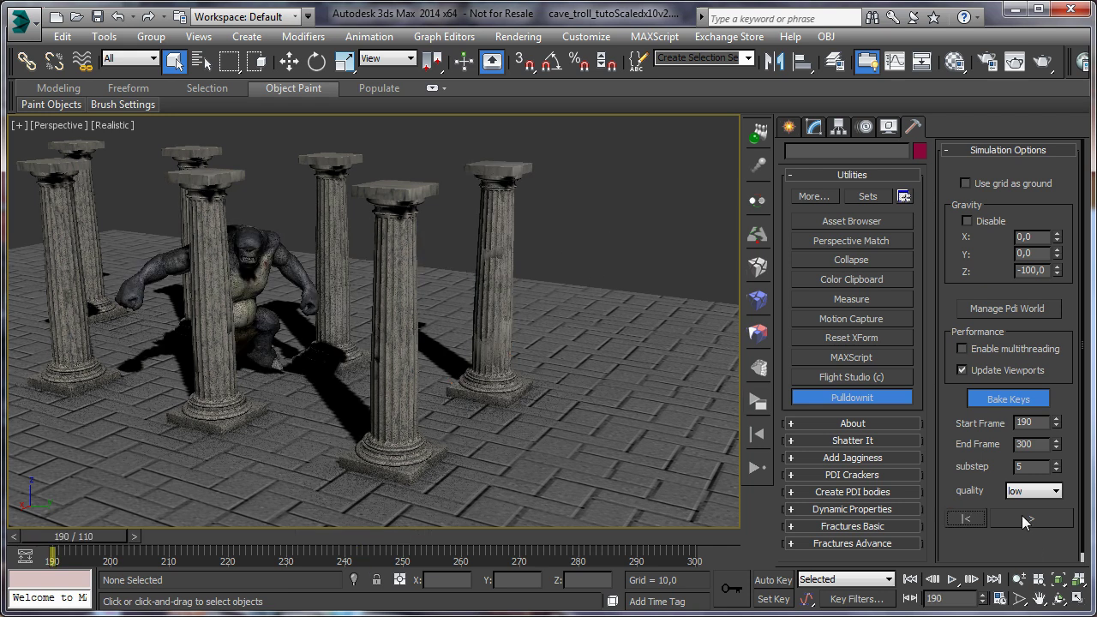
click(1022, 516)
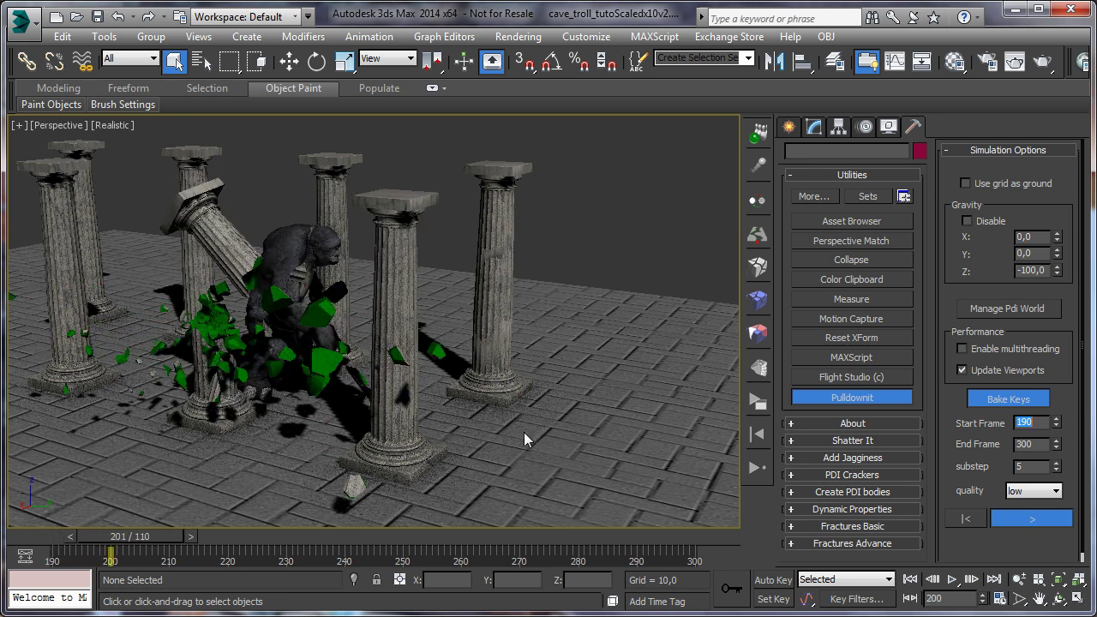
click(1011, 516)
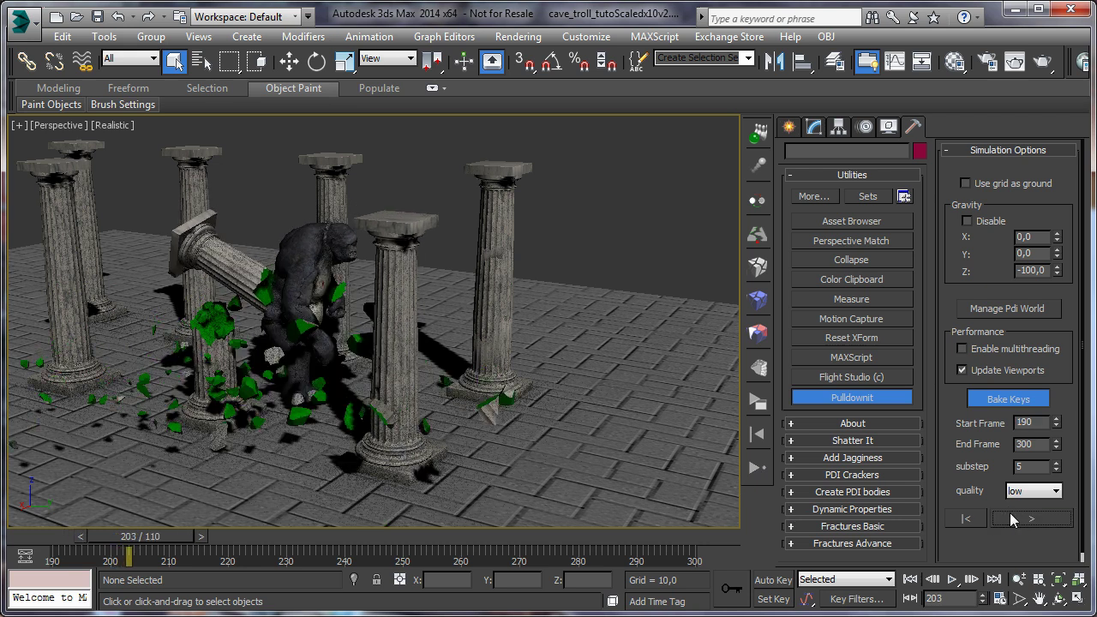
click(960, 520)
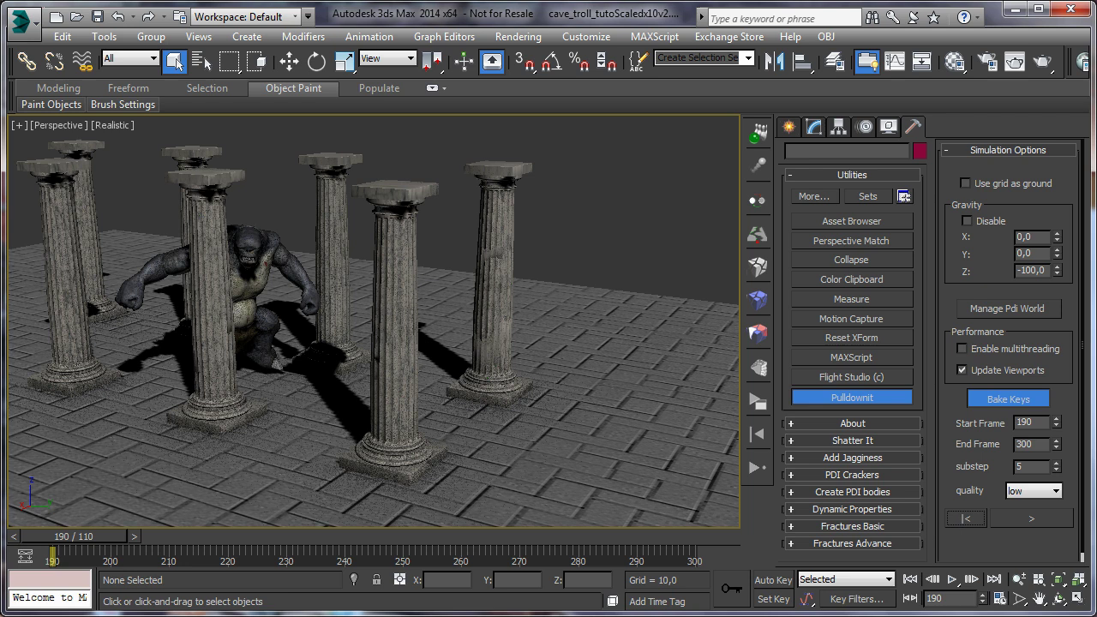
Change brokenColumn2's activation to breaks upon impact
click(757, 300)
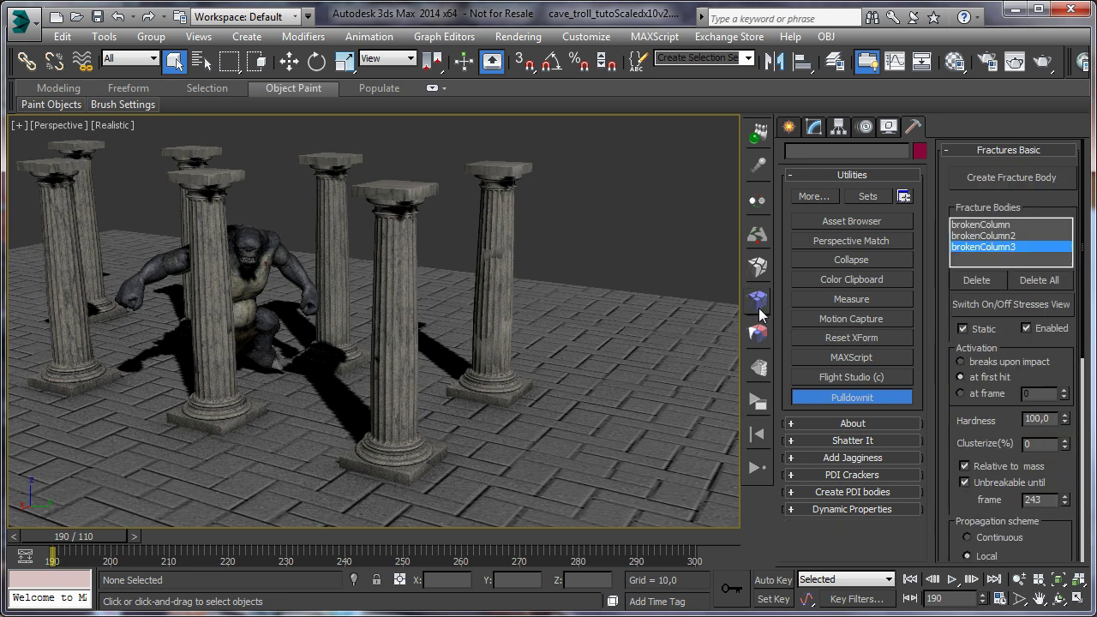
click(986, 236)
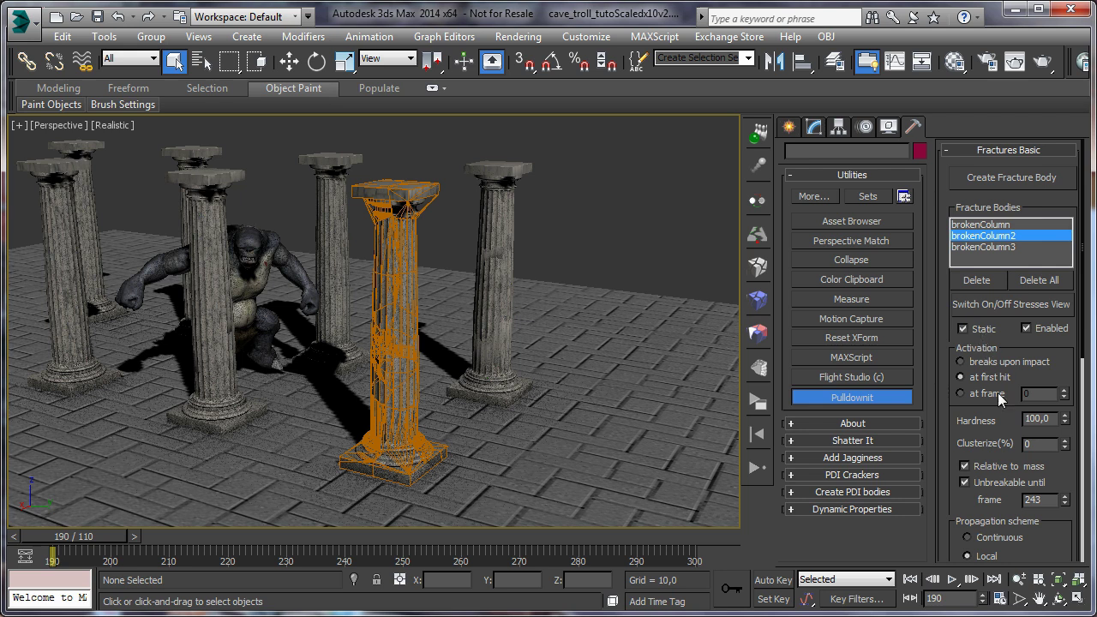
drag(1008, 420, 1008, 366)
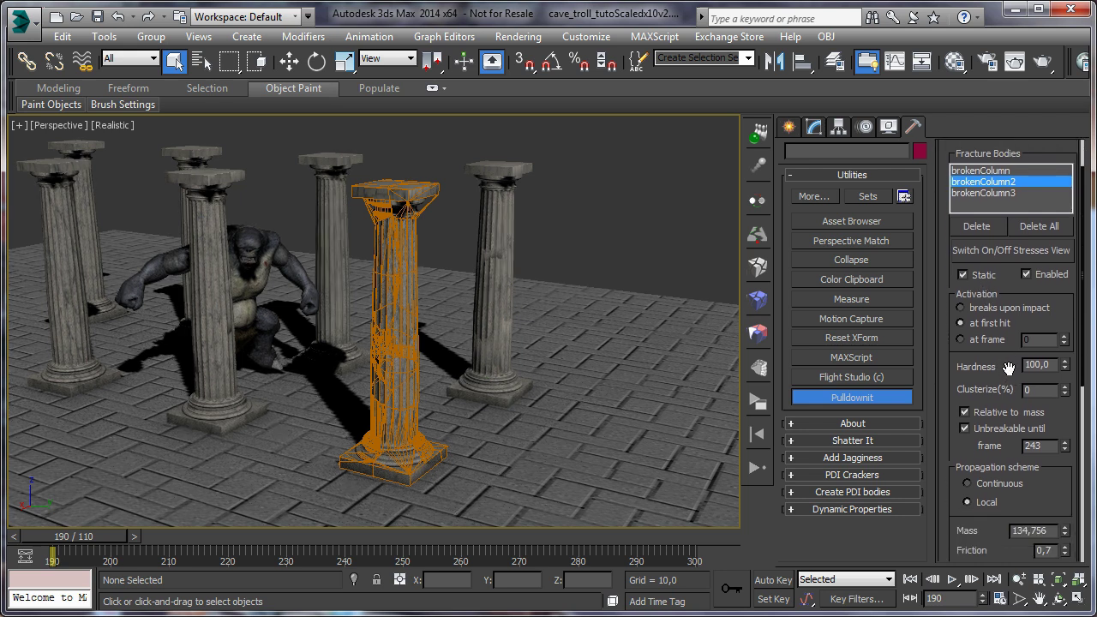
drag(996, 301, 1012, 362)
click(960, 360)
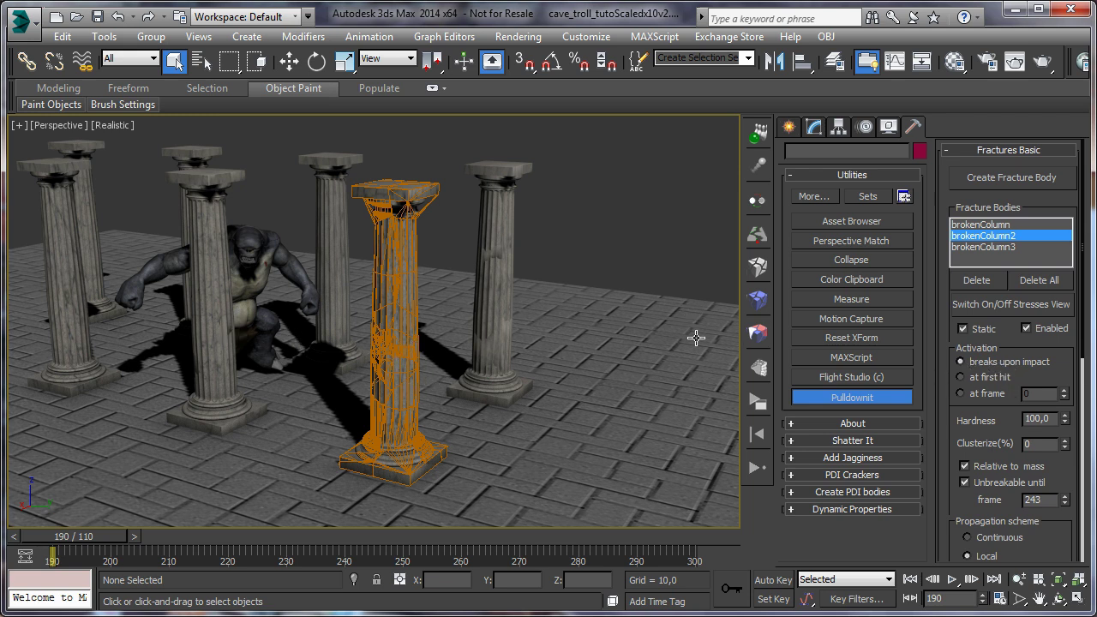
Run the simulation from frame 190 to about frame 206 to check brokenColumn2, and rewind it
click(757, 402)
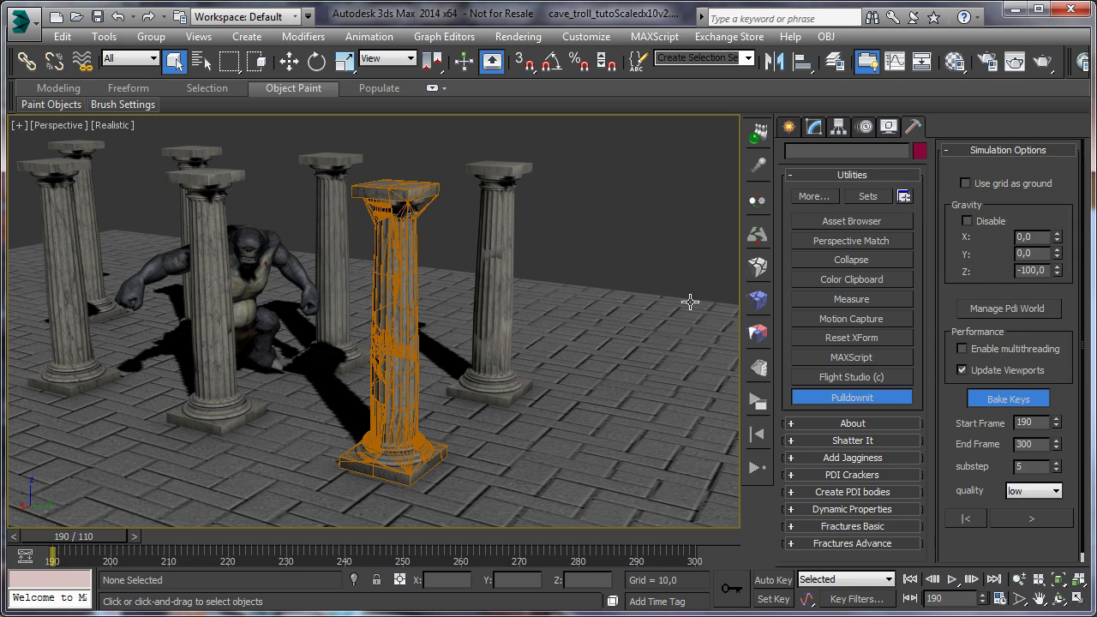
drag(645, 231, 647, 232)
click(965, 521)
click(1018, 514)
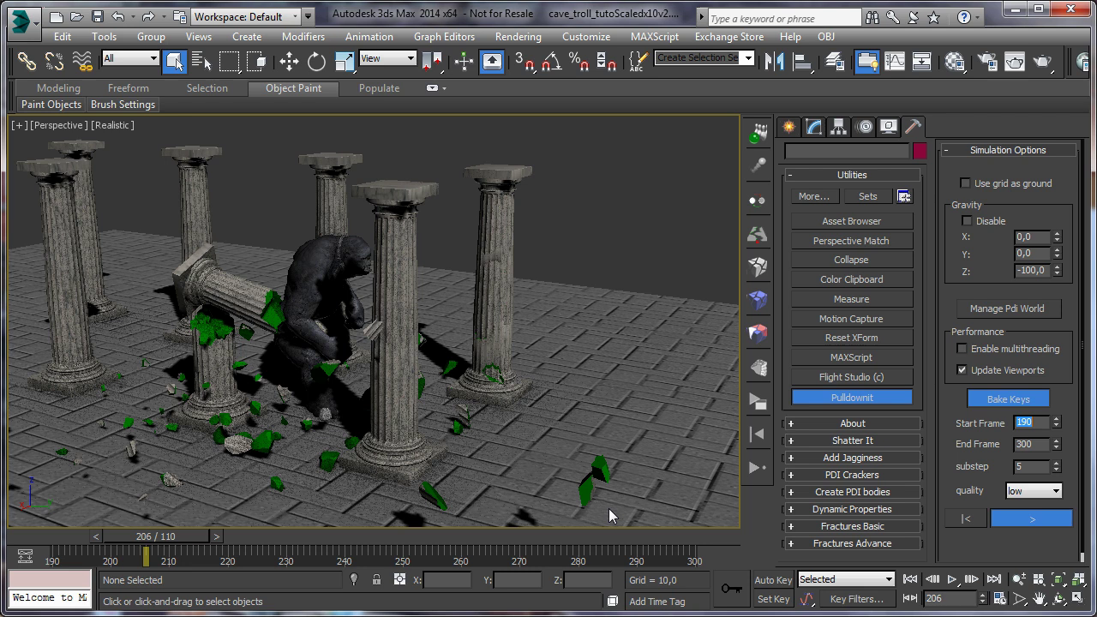
click(1049, 522)
click(966, 519)
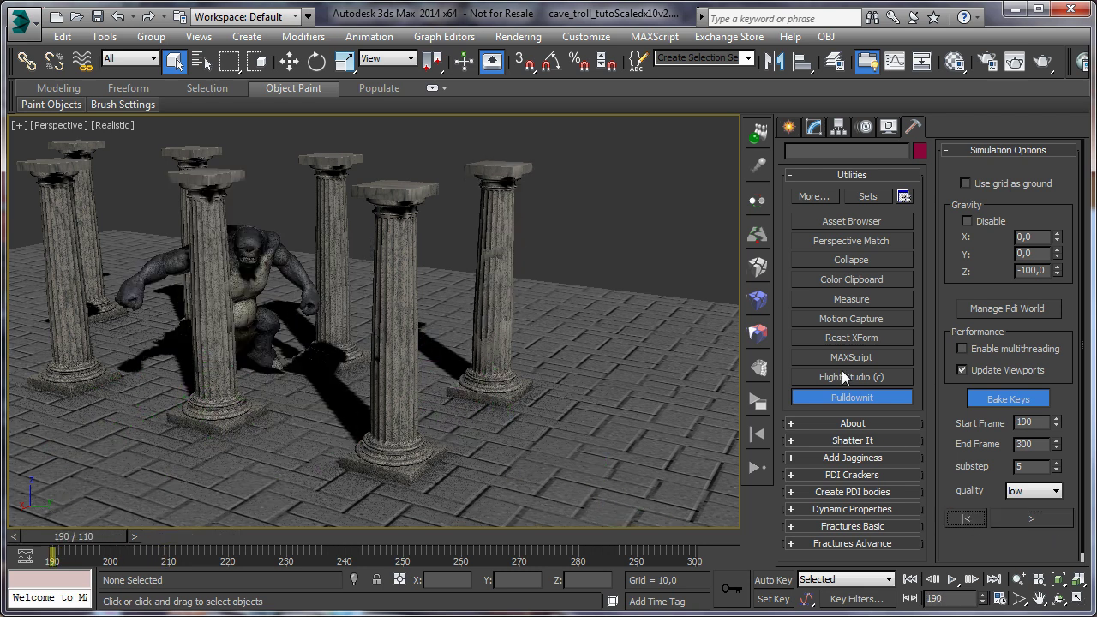
Change brokenColumn3's activation to breaks upon impact
click(758, 299)
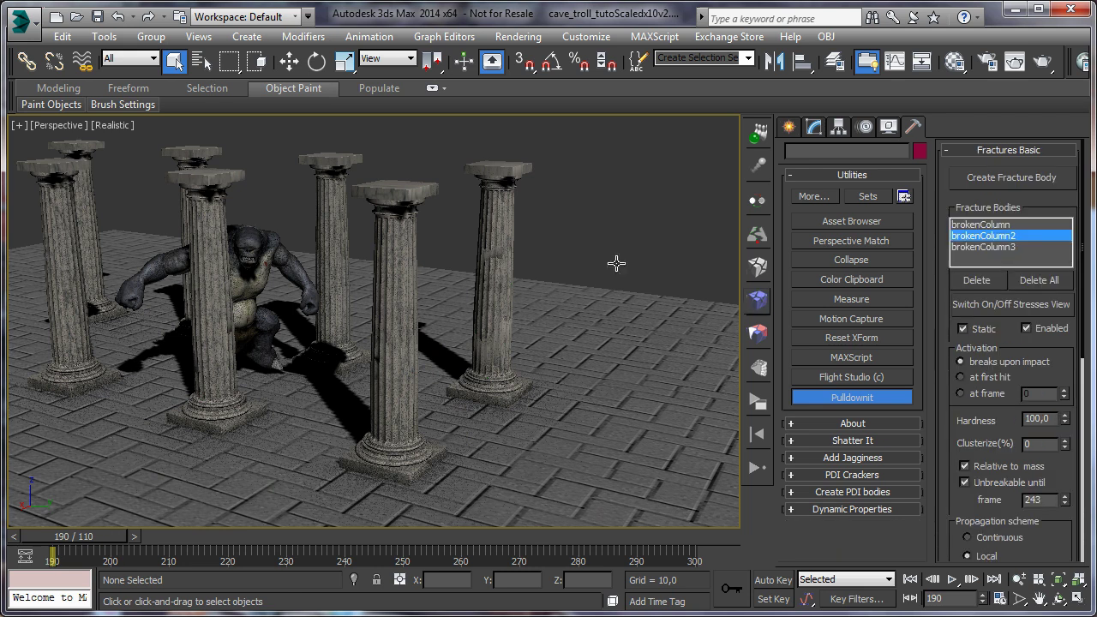
click(982, 248)
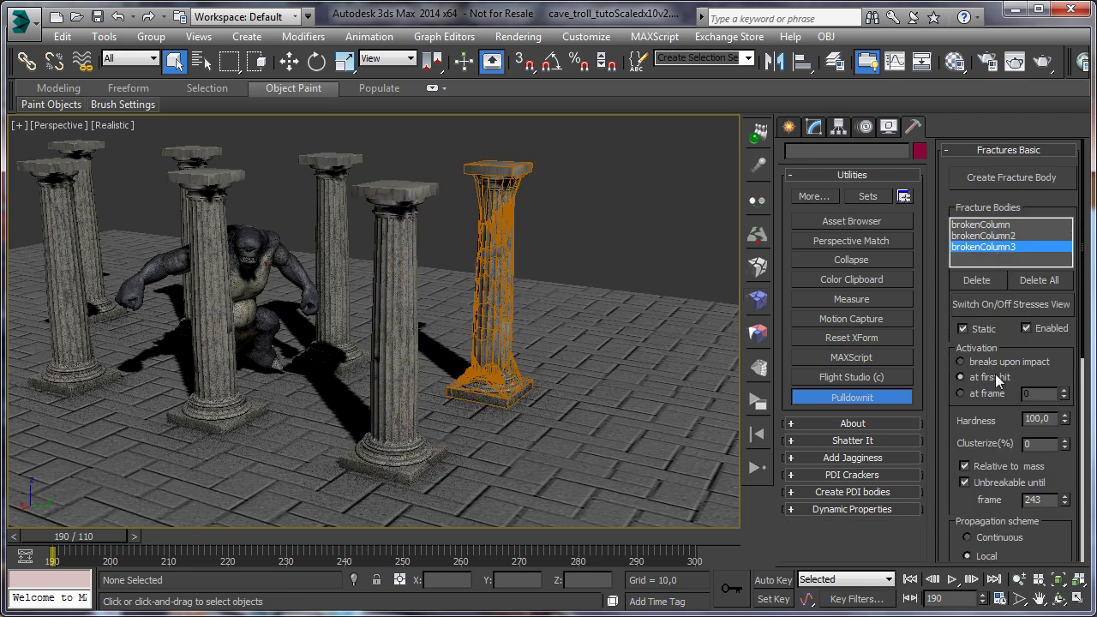
click(961, 360)
Simulate the troll smashing all three columns from frame 190, stop past frame 283, and examine the collapse at frame 260
click(766, 403)
click(663, 236)
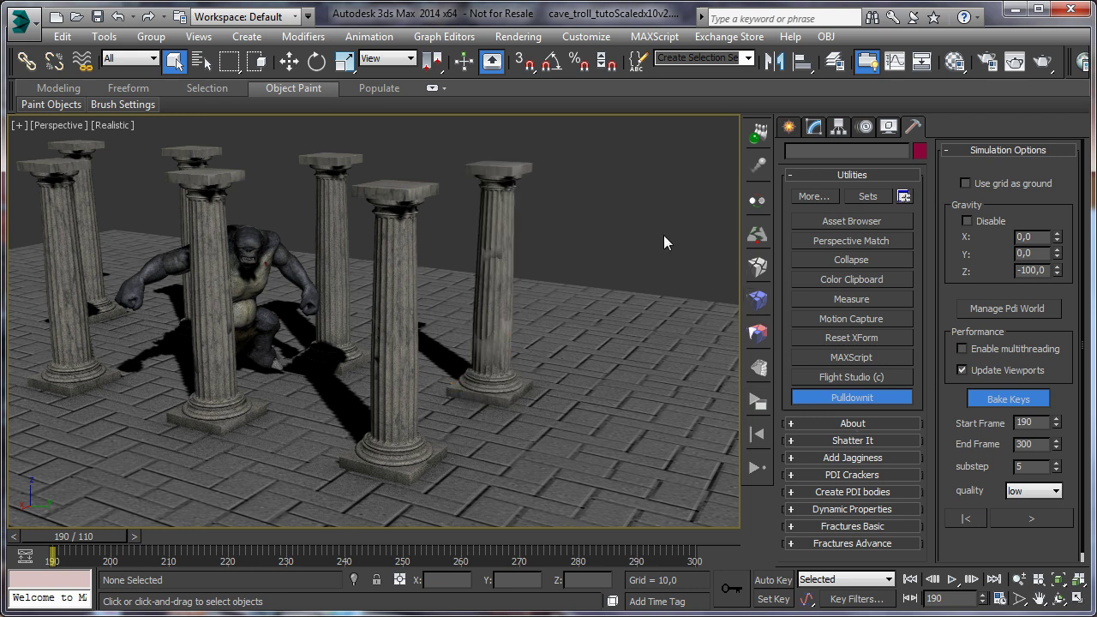
click(1025, 517)
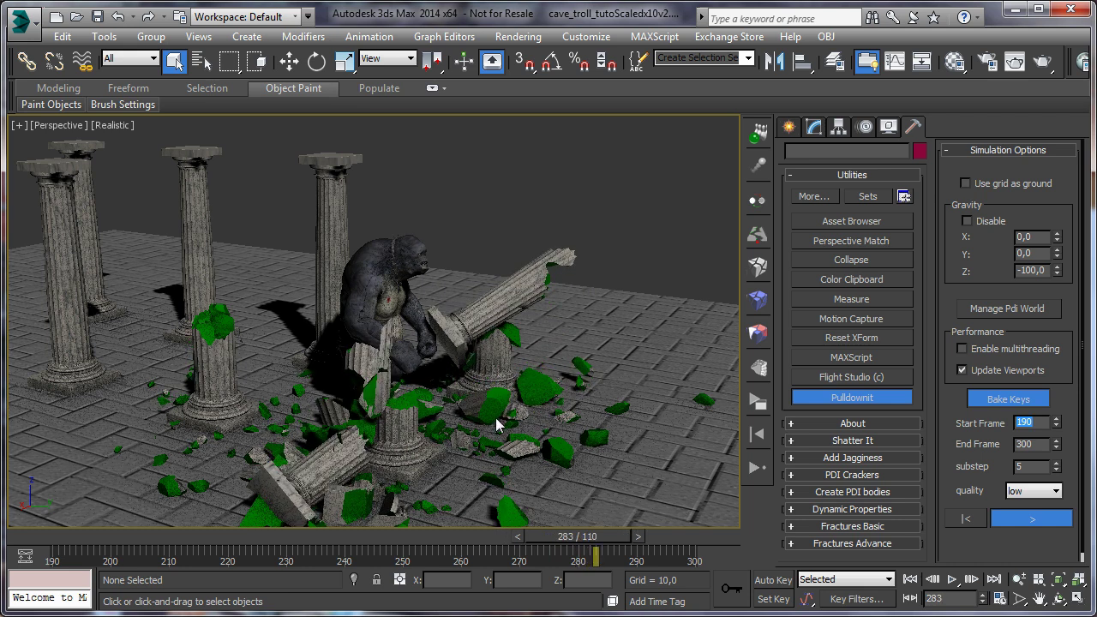
click(1023, 521)
click(1059, 598)
drag(481, 370, 458, 369)
drag(593, 537, 464, 537)
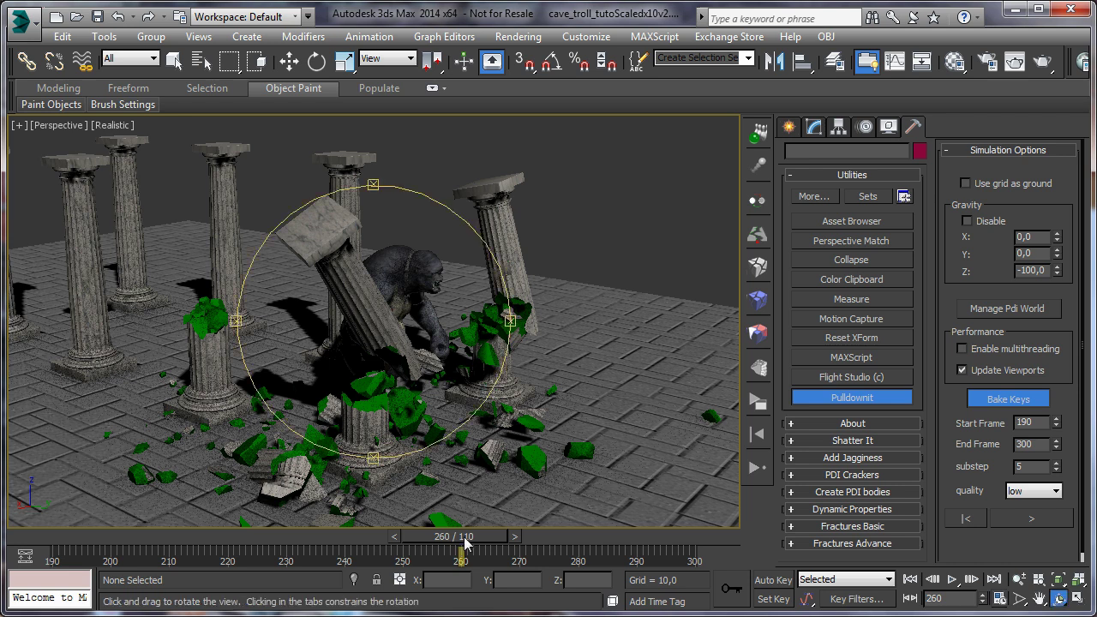
Rewind the simulation and set the hardness of the brokenColumn3 fracture body to 50
click(965, 519)
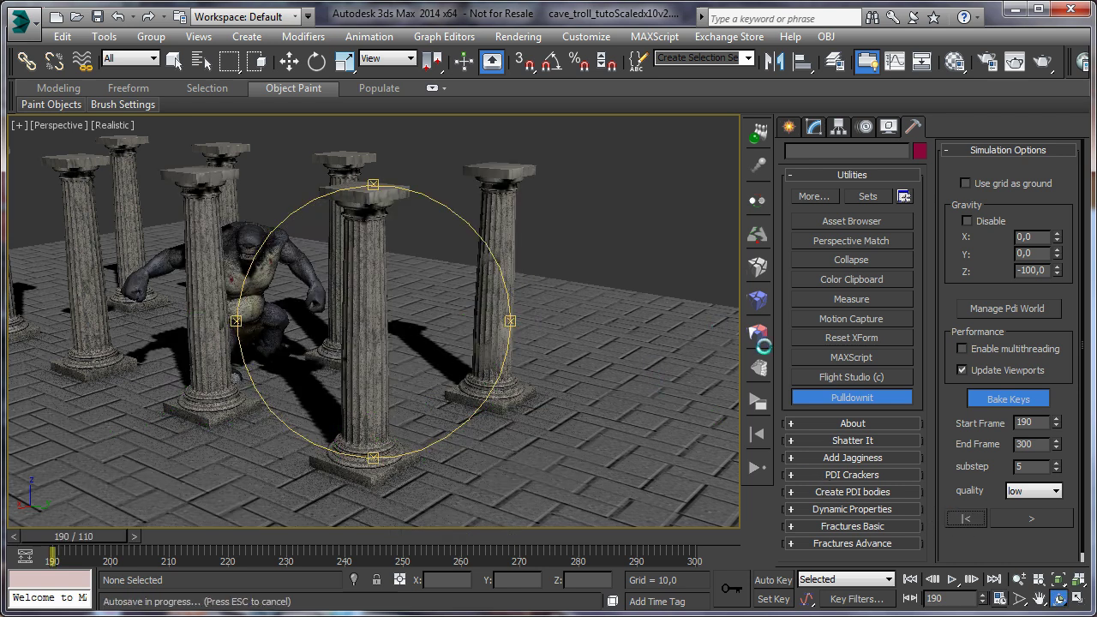
click(759, 302)
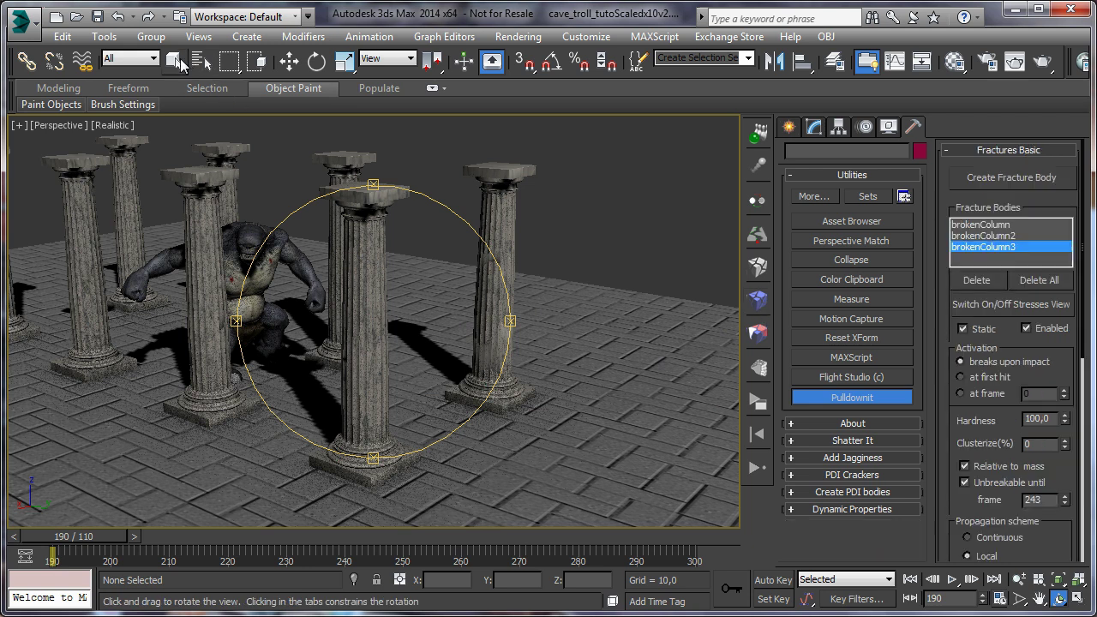
click(174, 60)
click(499, 225)
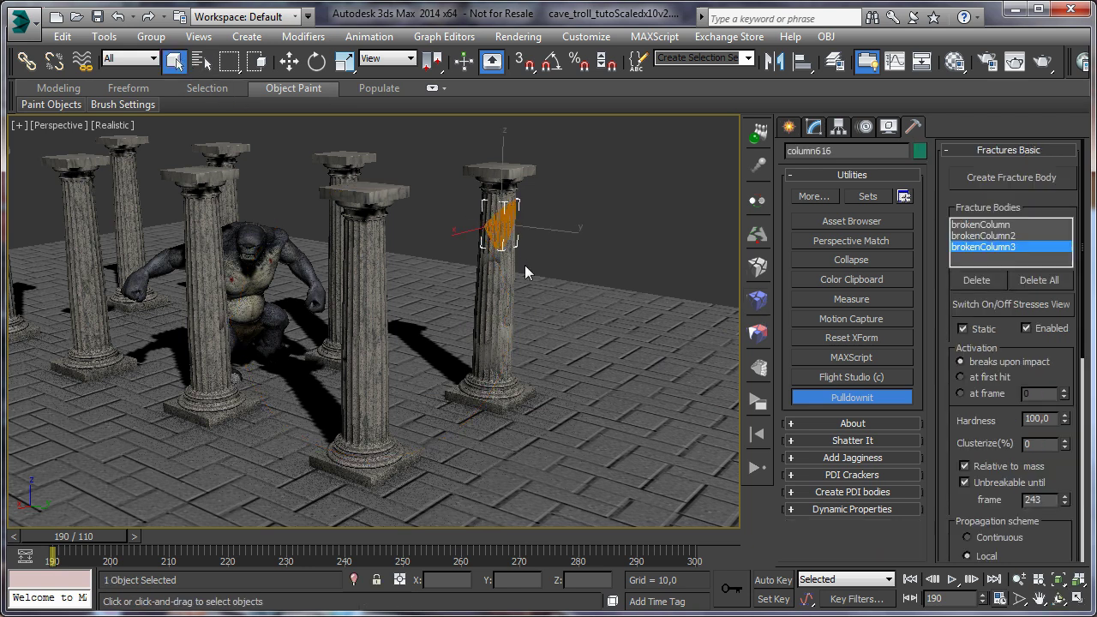
click(1004, 248)
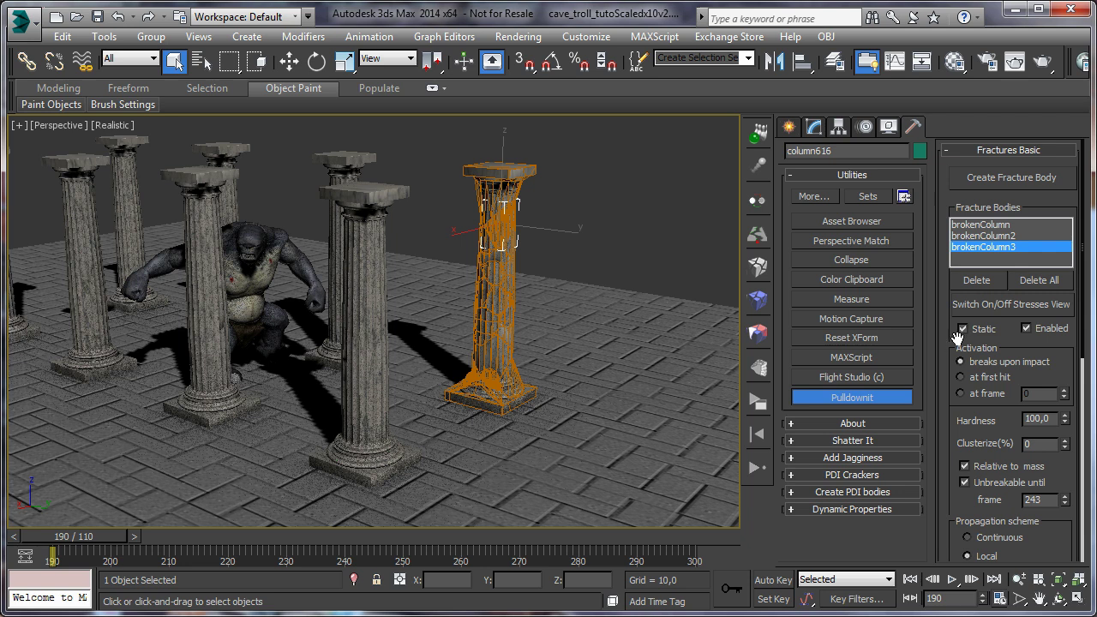
double_click(1054, 419)
text(50)
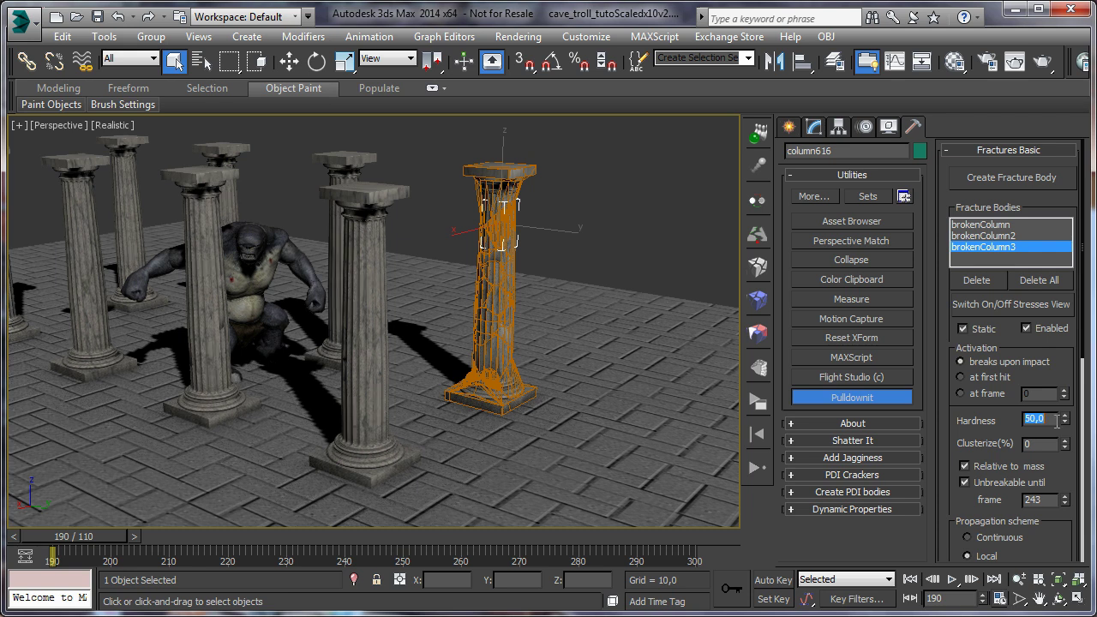
Deselect the column fragment and run the whole simulation from frame 190 to 300 with key baking on
click(795, 396)
click(646, 237)
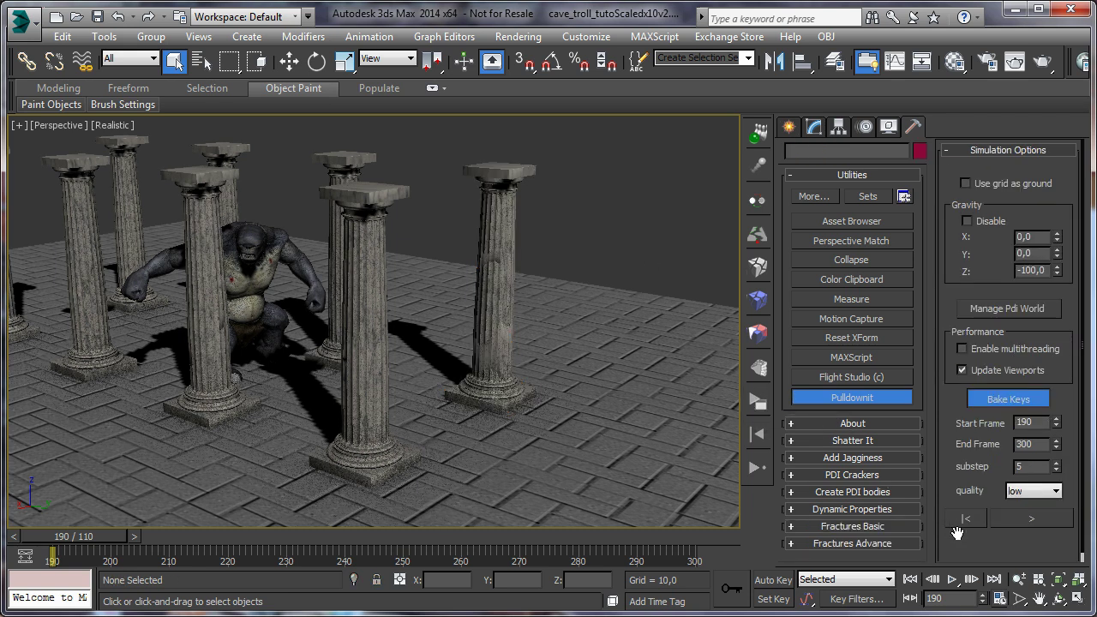
click(981, 523)
click(1017, 524)
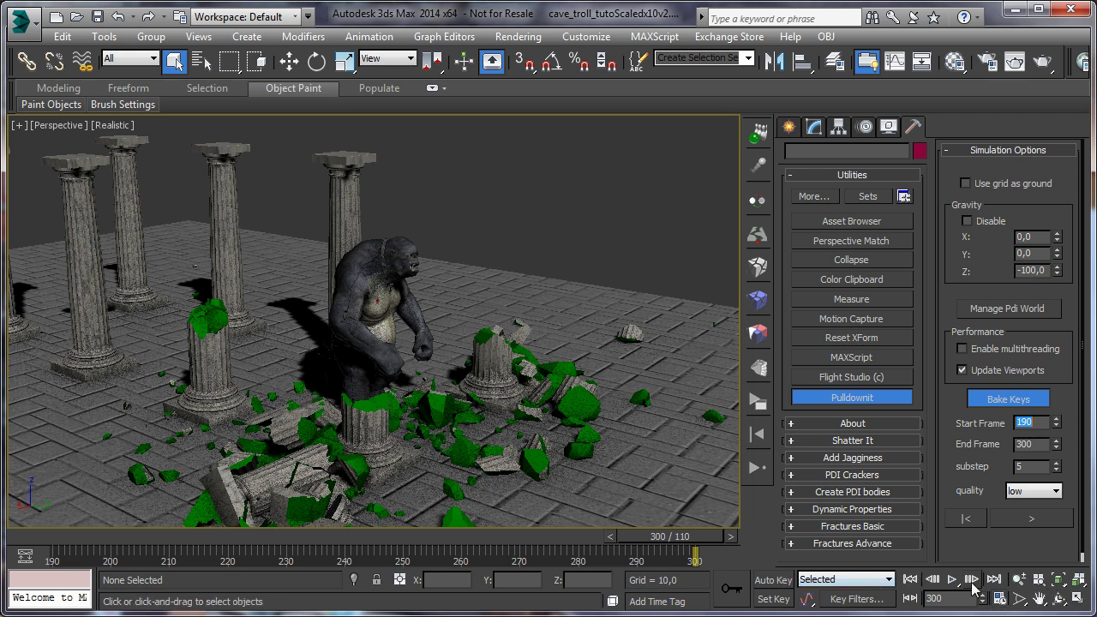
Play the baked animation from frame 190 and stop it at frame 287
click(911, 580)
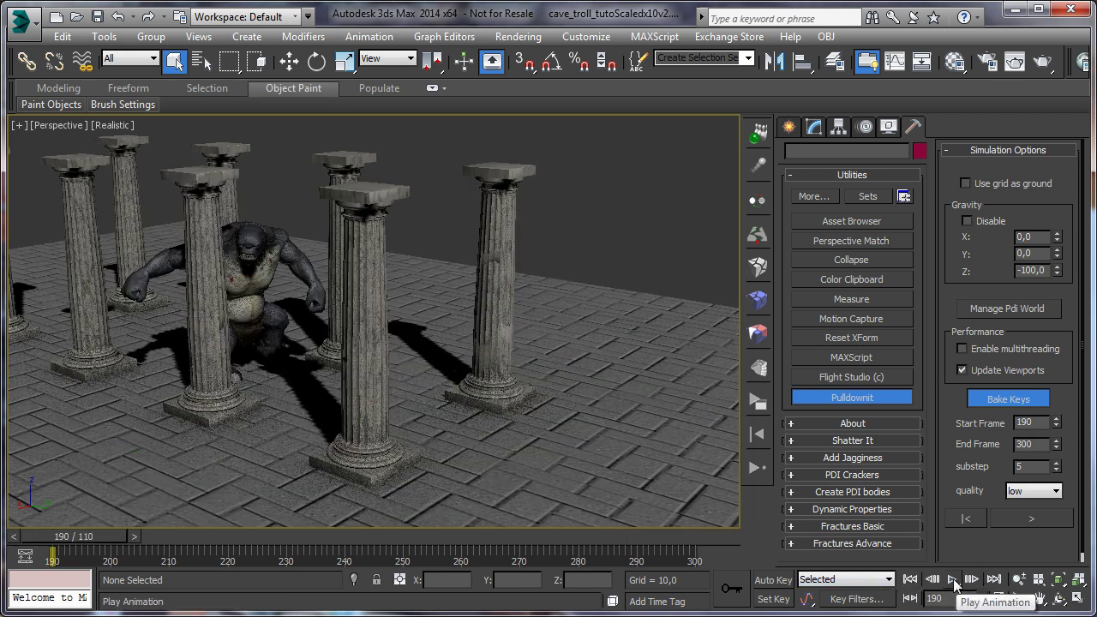
click(952, 580)
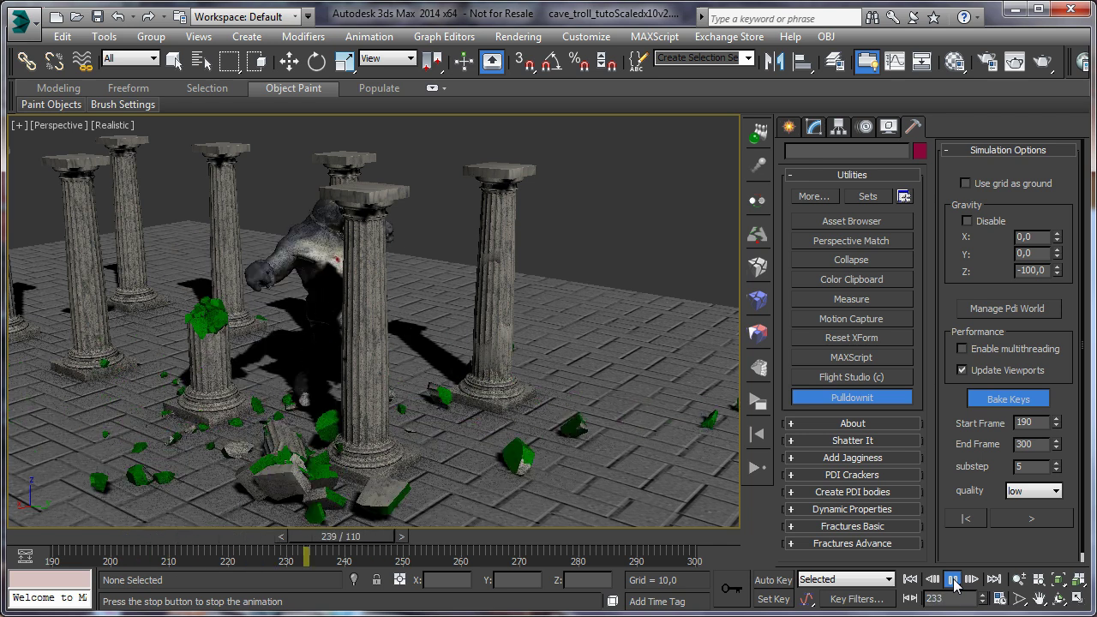
click(953, 580)
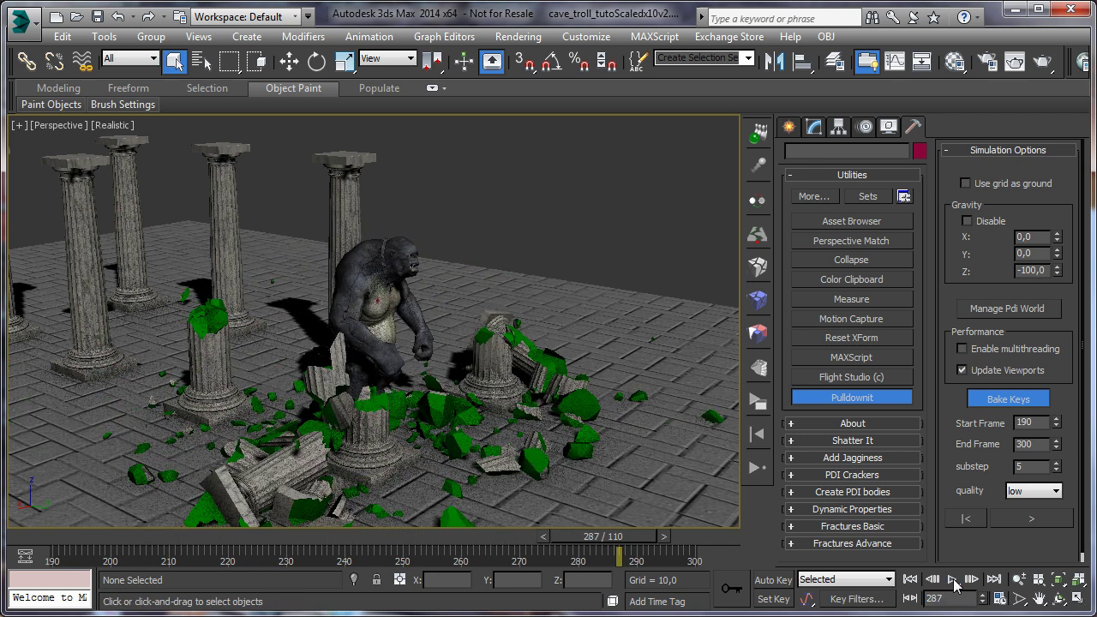
Slow down the playback speed in the time configuration and replay the animation to frame 294
click(999, 599)
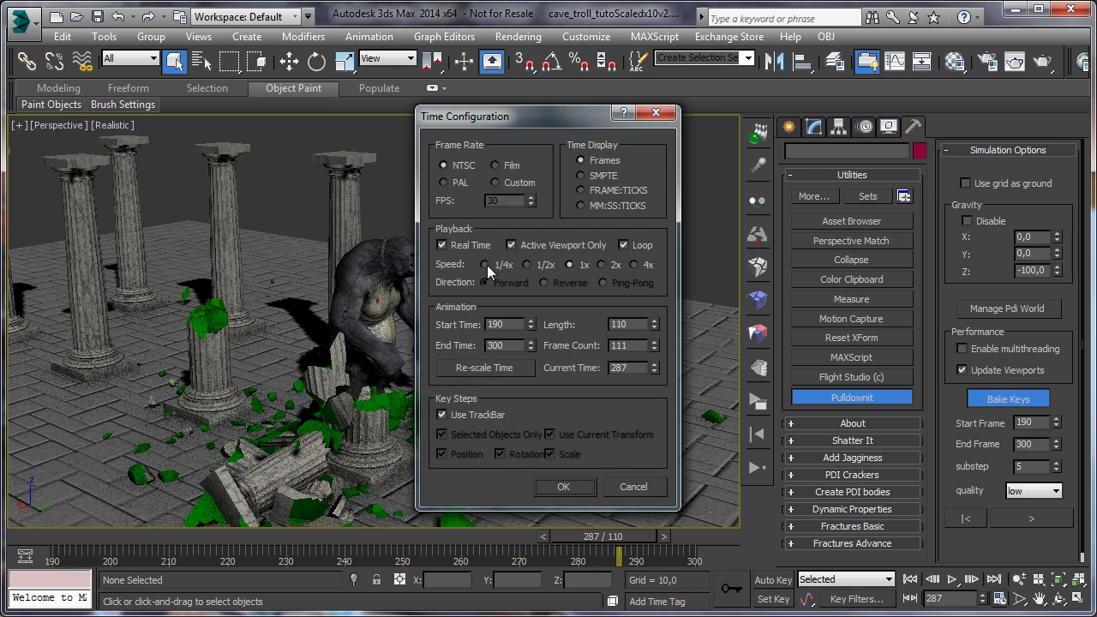
click(567, 489)
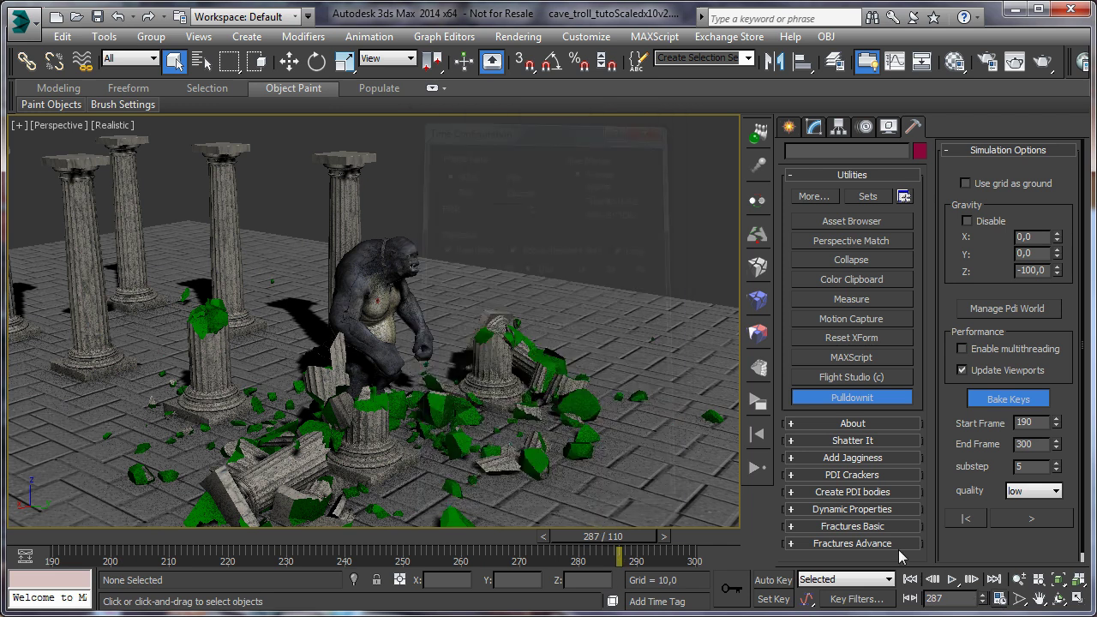
click(952, 581)
click(952, 580)
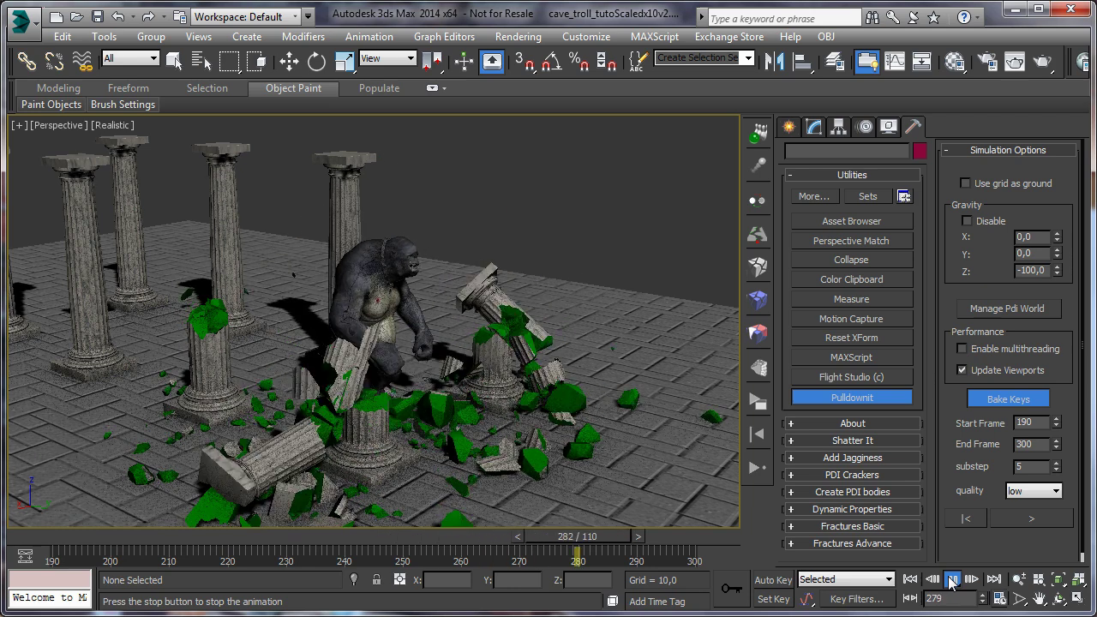
click(952, 580)
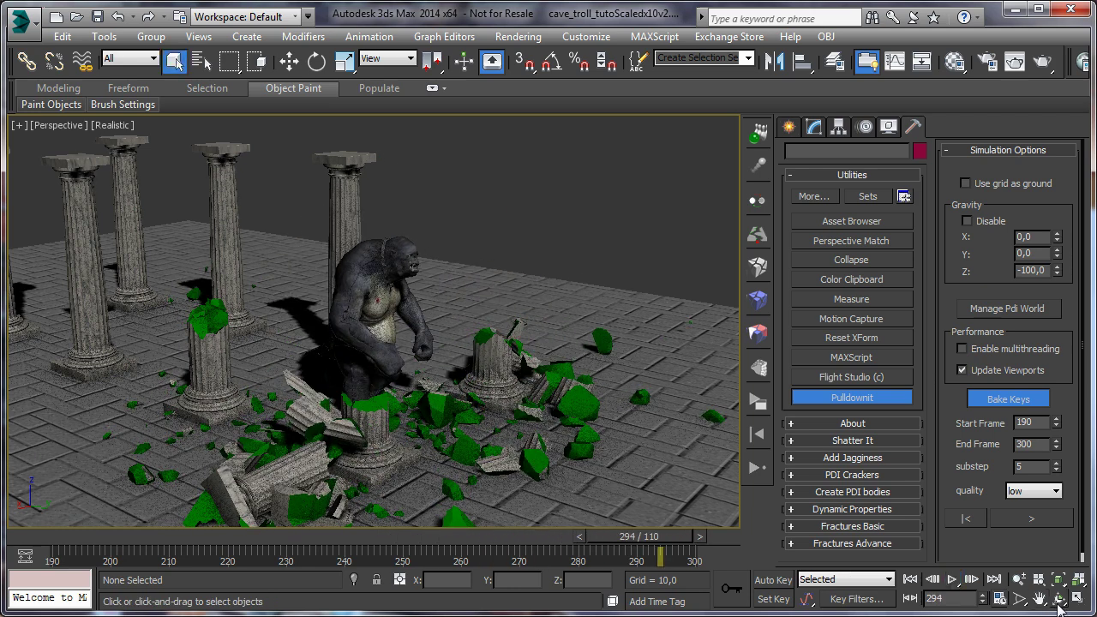
Review the animation from the start, looking at the columns from the opposite side of the troll
click(1058, 599)
drag(461, 391, 313, 384)
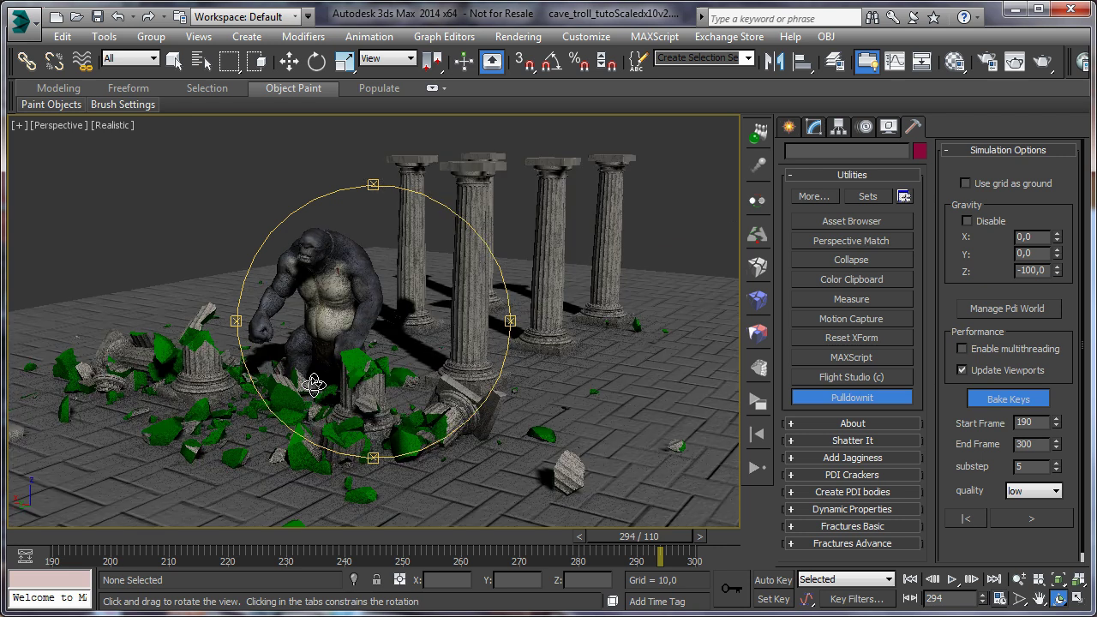
click(911, 583)
click(952, 580)
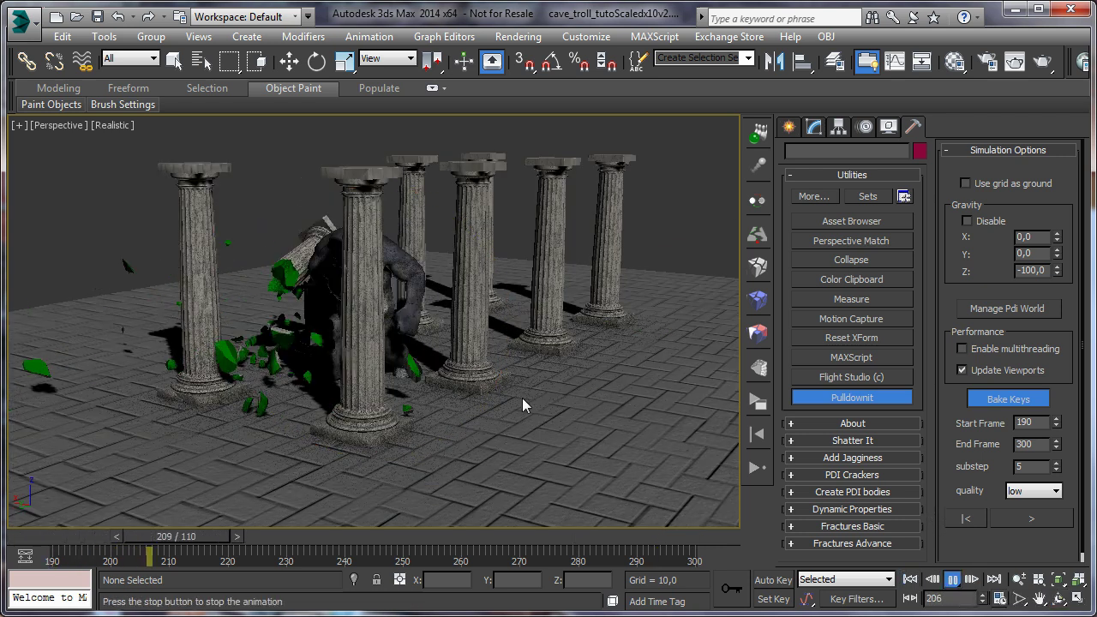
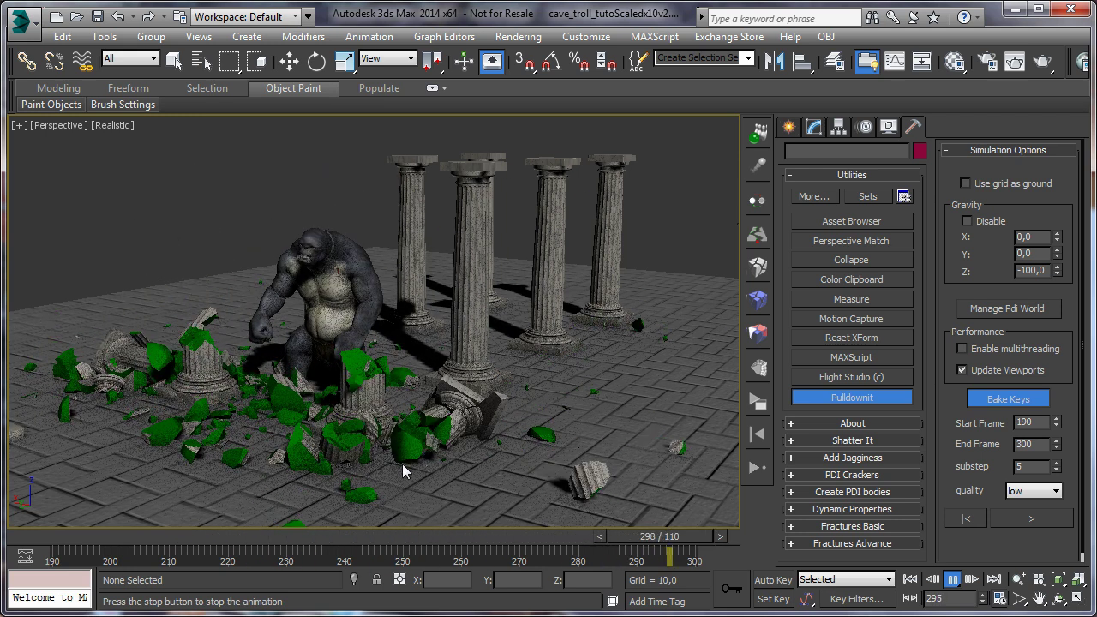
key(ctrl+r)
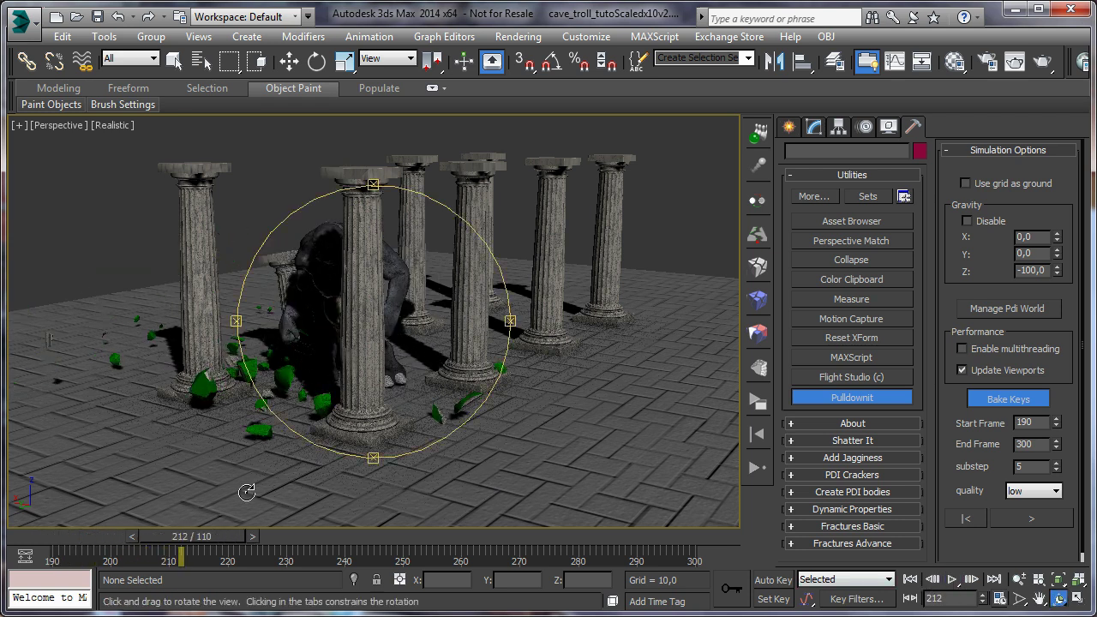
Examine the collapsing columns around frames 272 to 276 from several angles
drag(210, 545, 533, 557)
alt+middle_drag(371, 390, 468, 553)
drag(506, 537, 521, 536)
alt+middle_drag(383, 394, 430, 425)
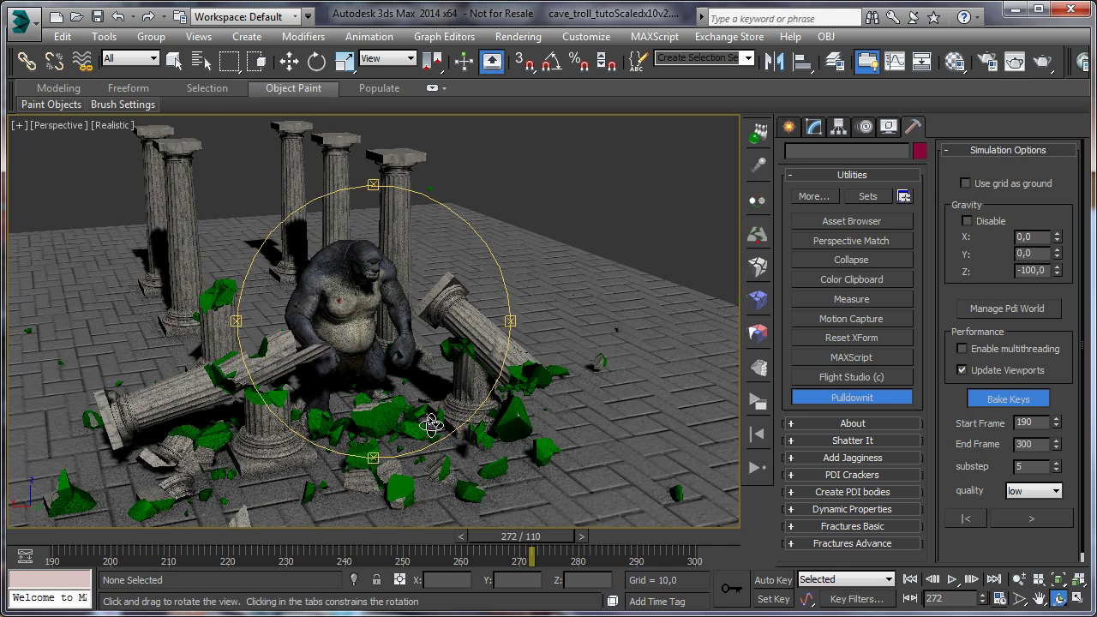
drag(506, 542, 527, 542)
key(ctrl+r)
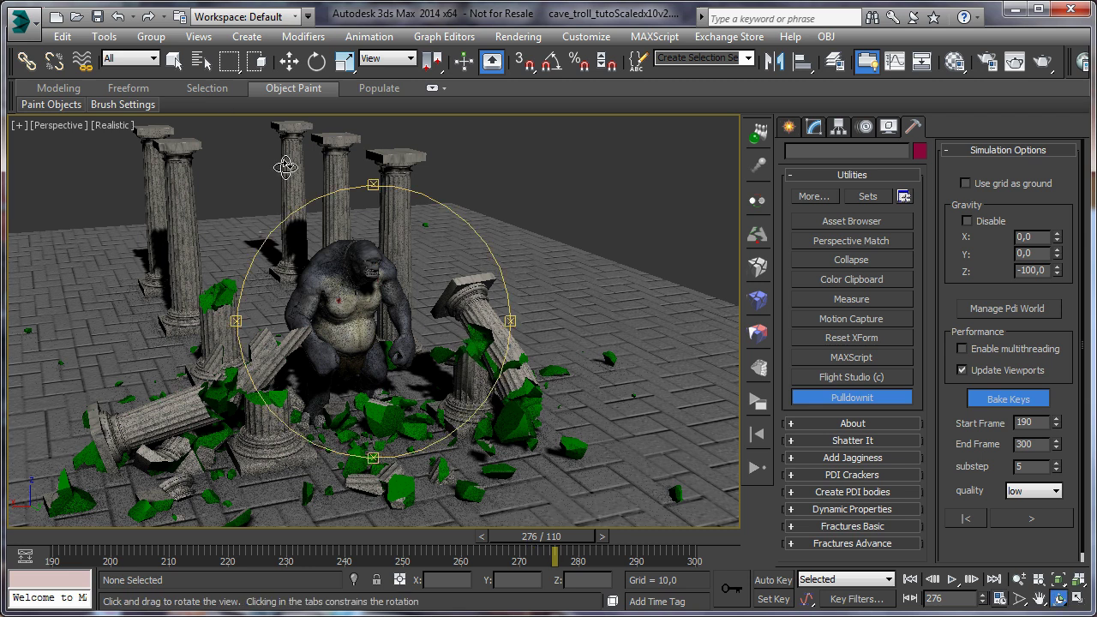
Select fragments of the broken columns to check their baked keys, and examine the settled debris at frame 300
click(173, 61)
click(472, 349)
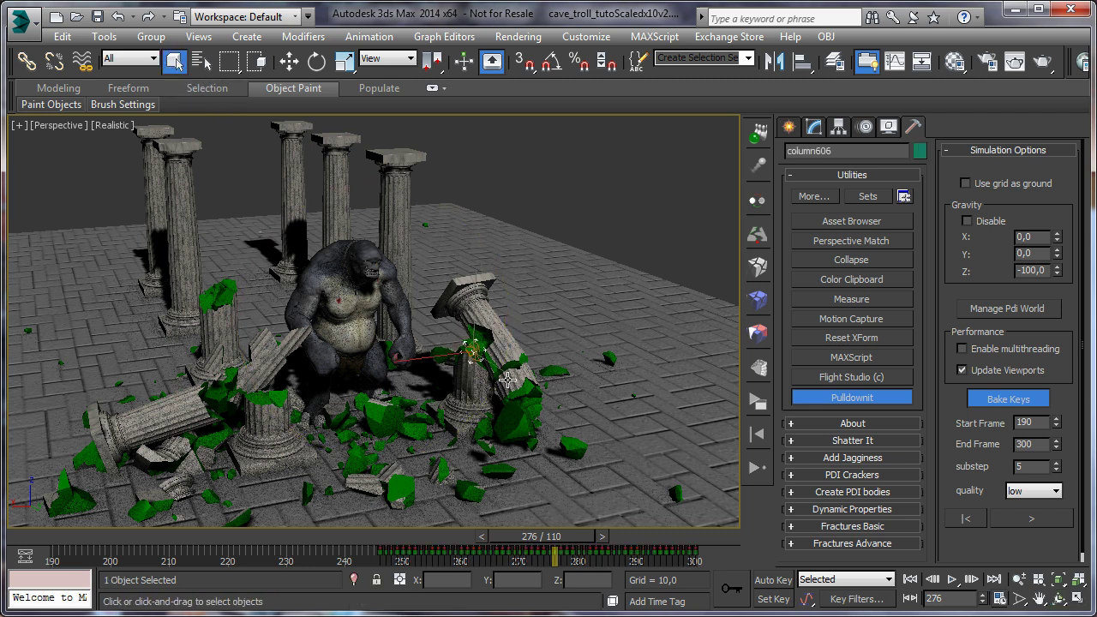
drag(580, 536, 686, 524)
key(q)
click(180, 433)
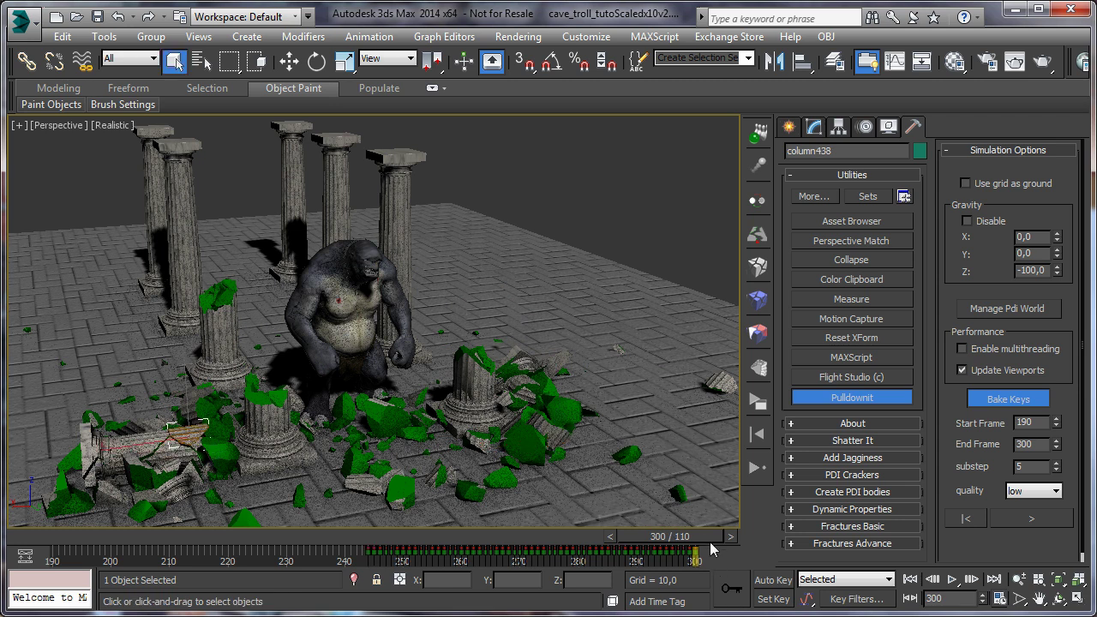
drag(712, 540, 713, 543)
key(q)
click(1061, 599)
mouse_move(381, 339)
mouse_down()
mouse_move(399, 318)
mouse_move(385, 324)
mouse_up()
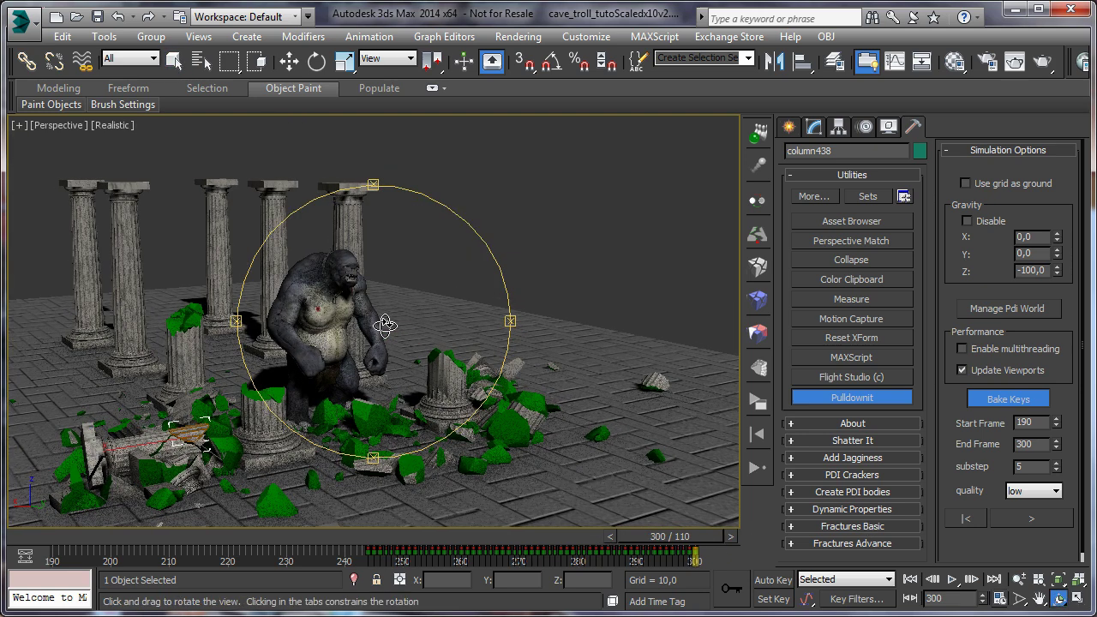
middle_drag(385, 324, 408, 307)
drag(386, 313, 360, 324)
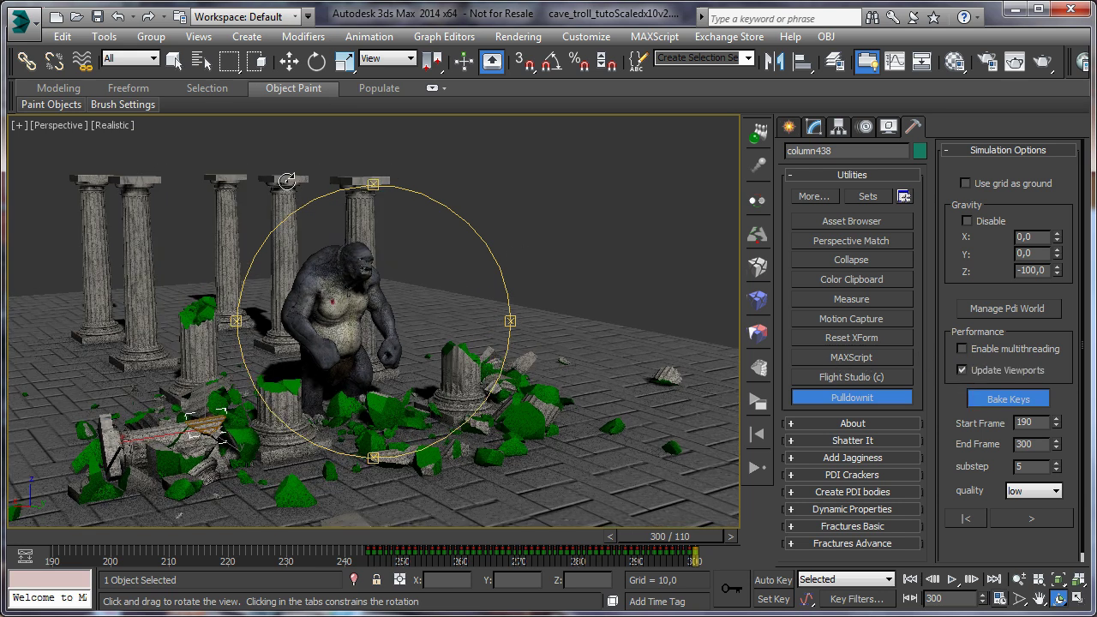
Delete all Pdi bodies from the Pdi World
click(173, 60)
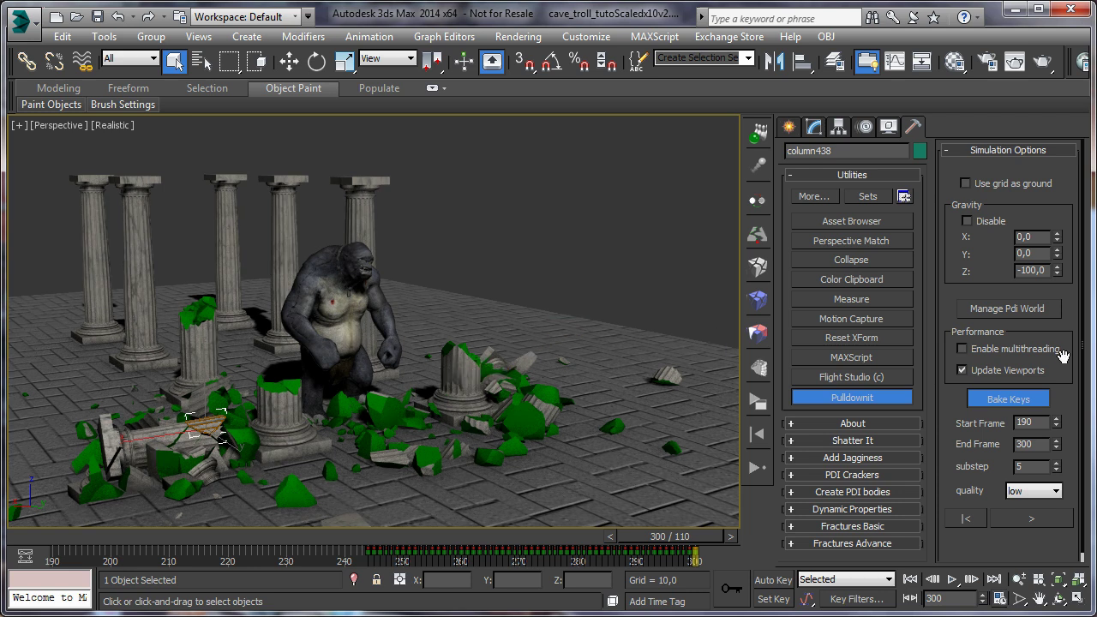
click(1012, 312)
drag(556, 135, 634, 95)
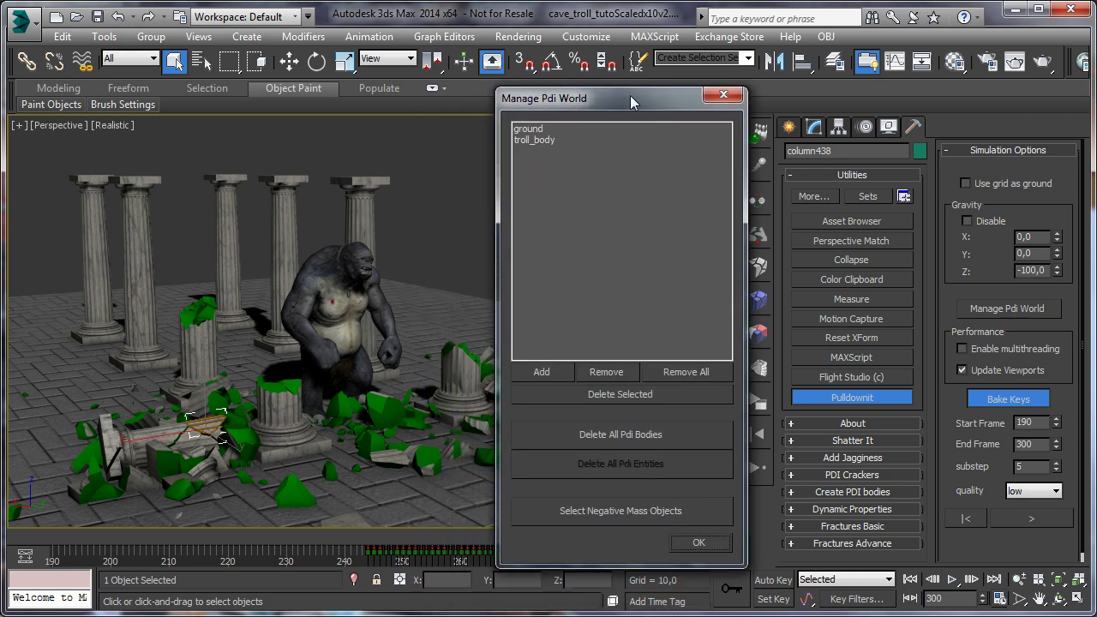
click(635, 432)
click(576, 434)
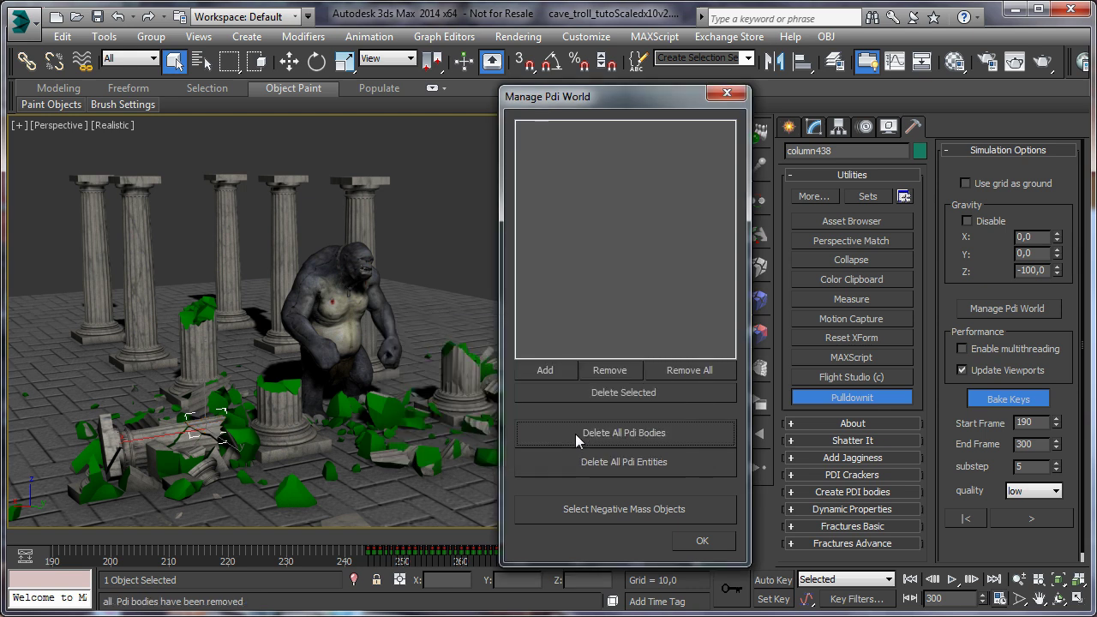
click(703, 541)
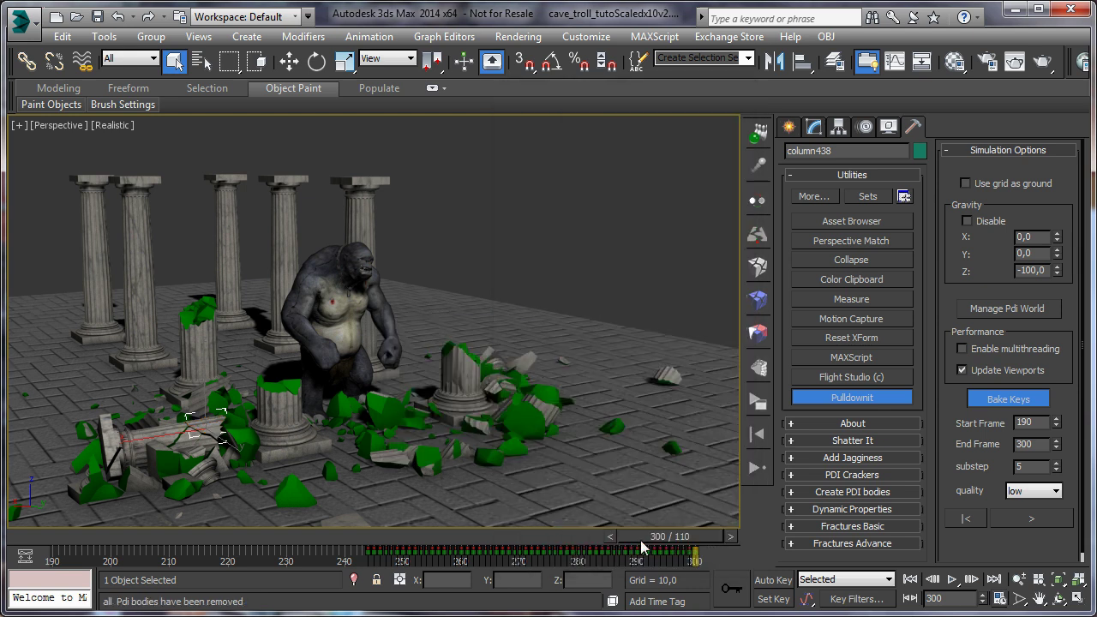
Check that the animation remains without the Pdi bodies by inspecting several fragments' keys and scrubbing to frame 282
drag(642, 543, 471, 544)
key(q)
click(295, 331)
click(506, 342)
click(484, 450)
drag(469, 536, 573, 557)
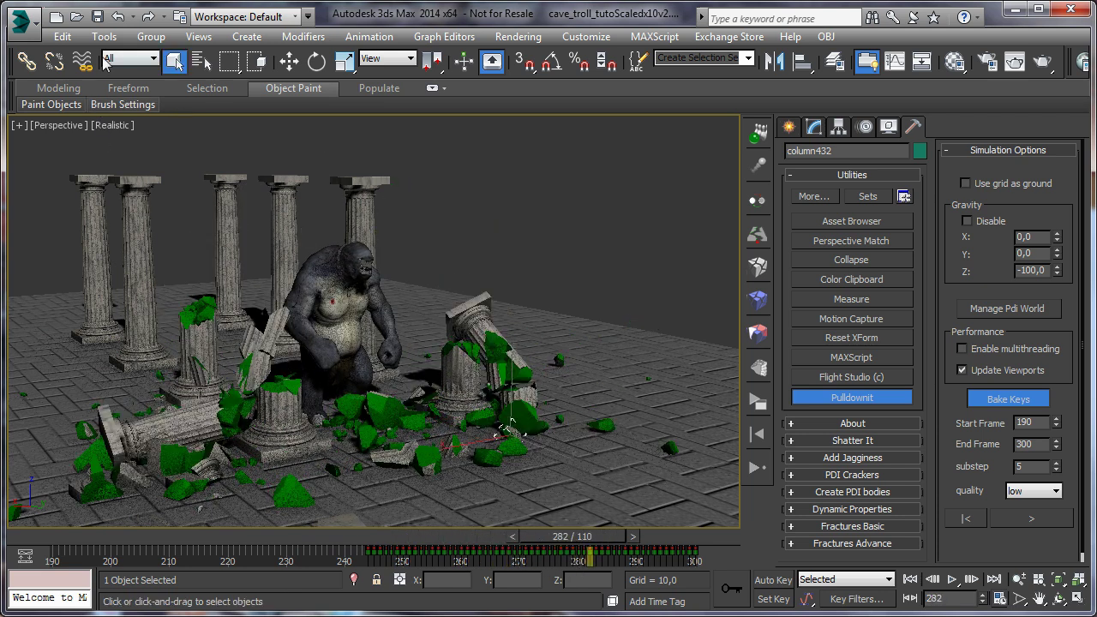
Save the scene as a new 3ds Max file named cave_troll_tutoScaledx10vKeys
click(24, 24)
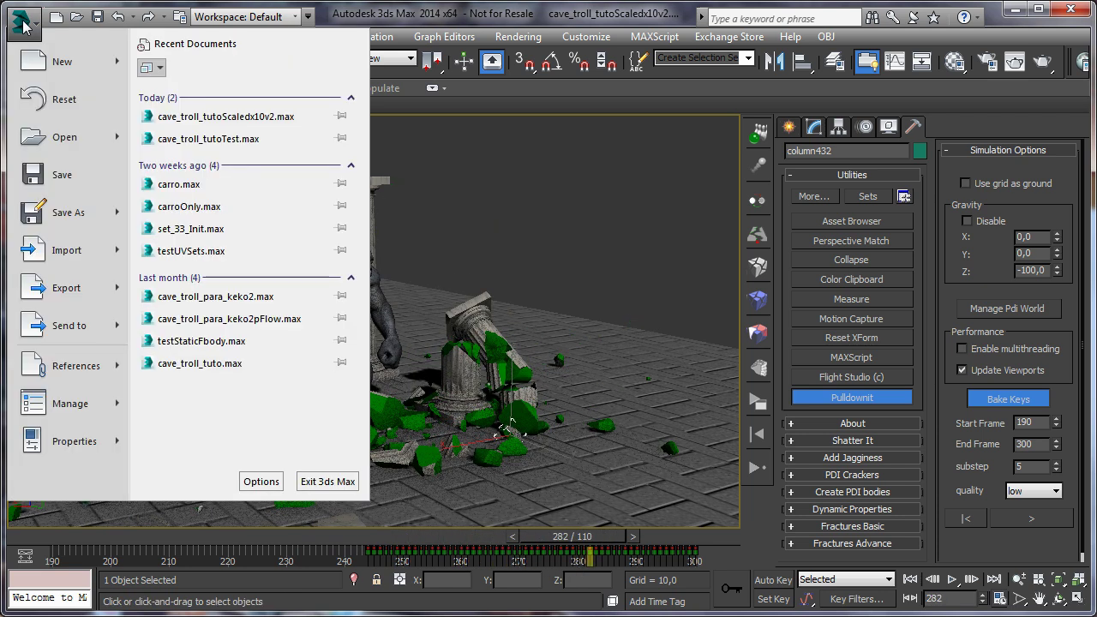
click(72, 212)
click(311, 512)
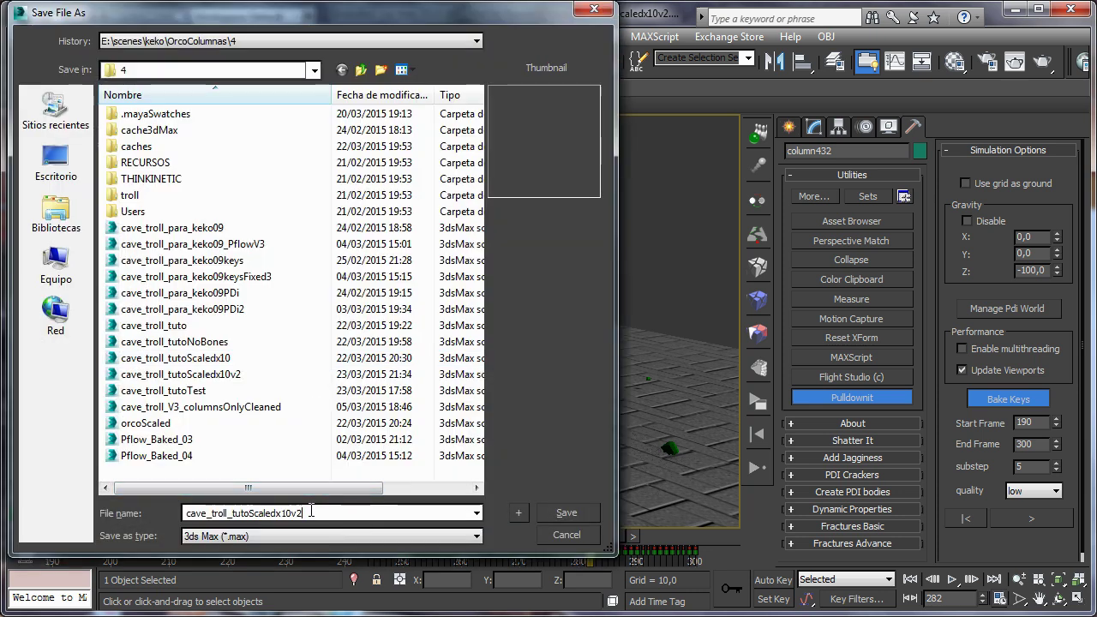
key(BackSpace)
text(3)
key(BackSpace)
text(NoPdi)
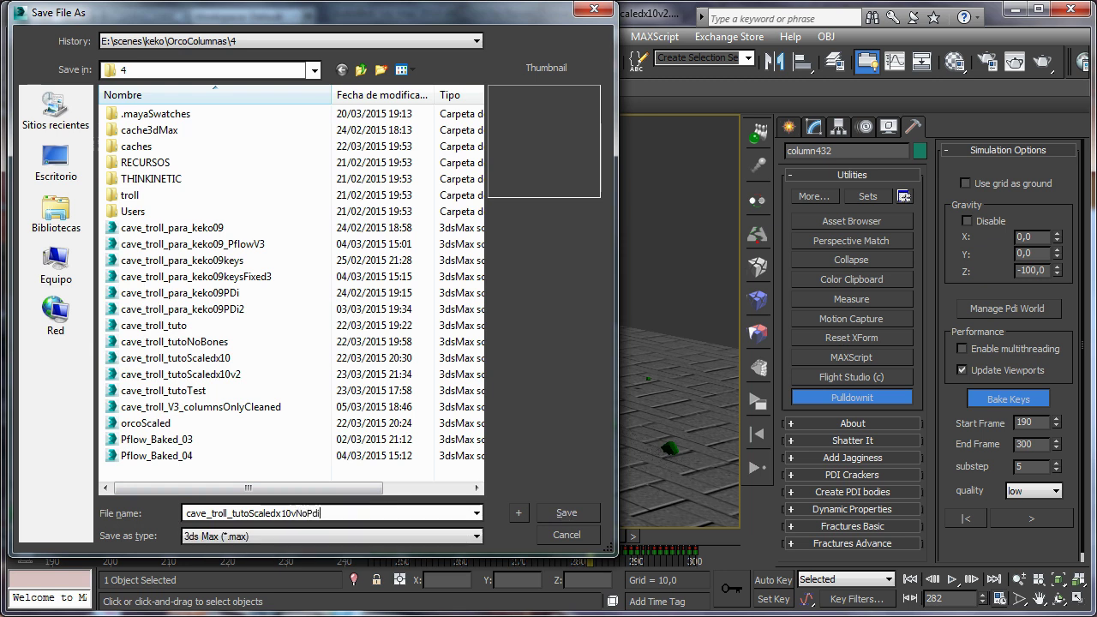
text(o)
key(BackSpace)
key(BackSpace)
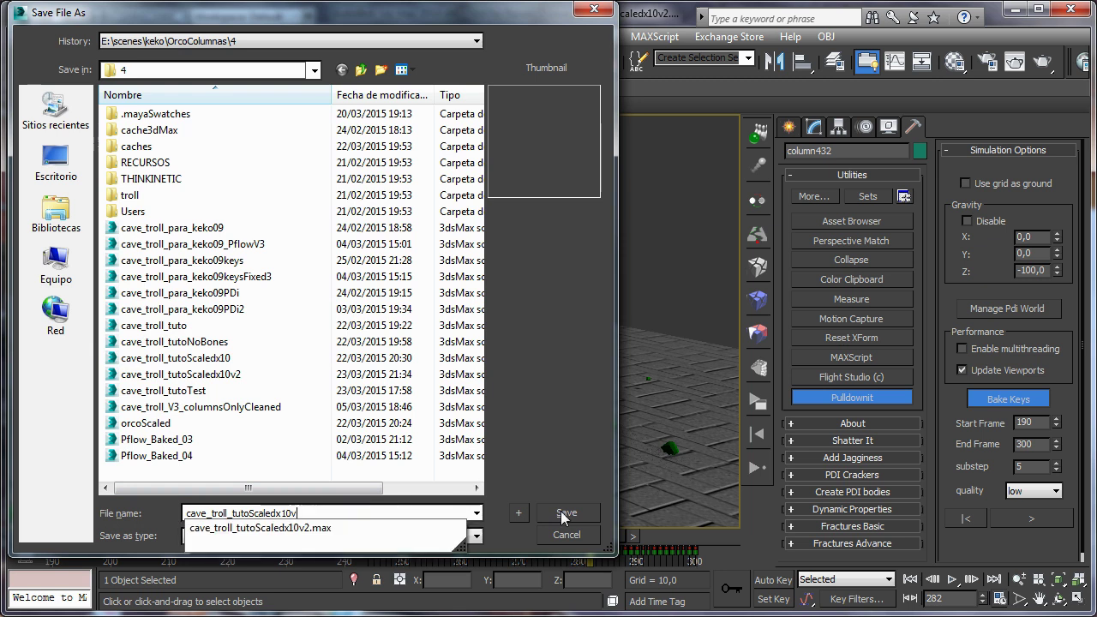
text(Keys)
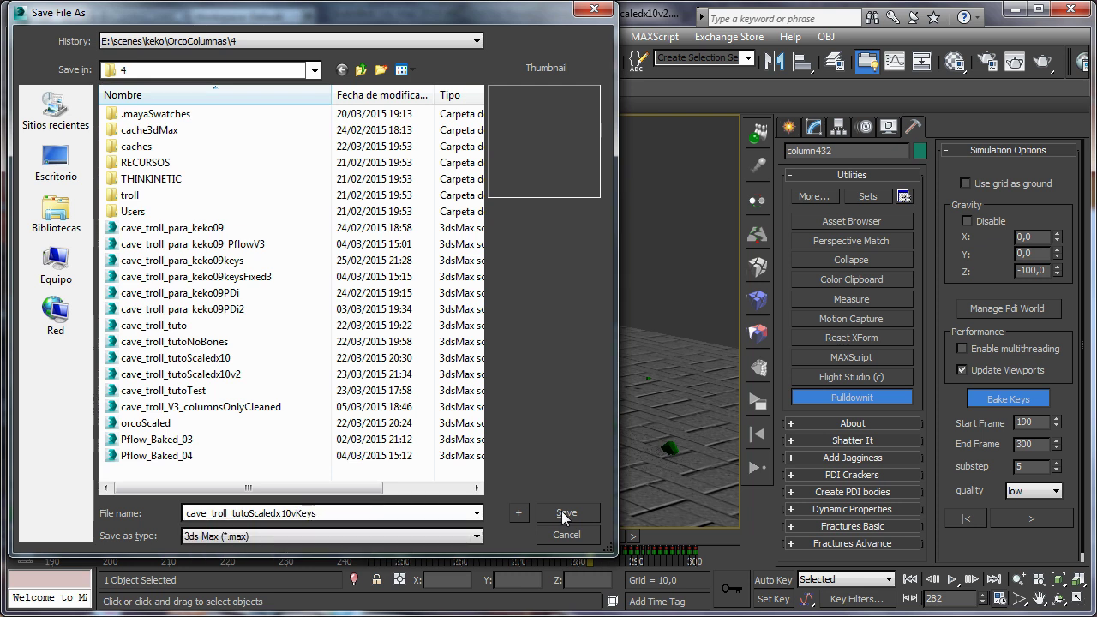
click(565, 514)
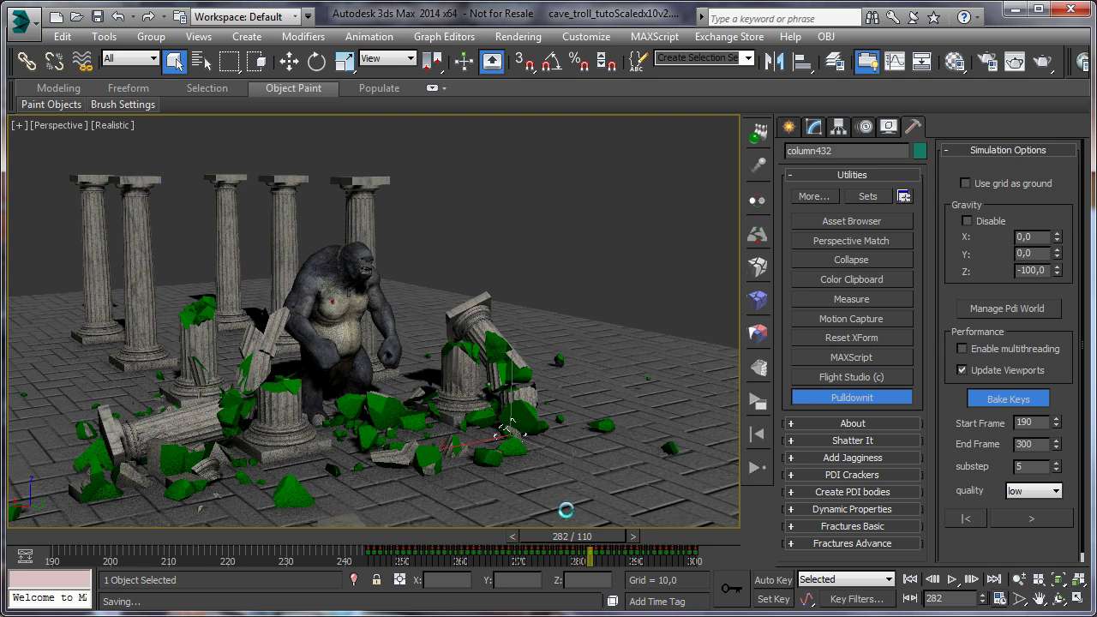
Scrub the baked animation back to frame 249 and examine the troll and the shattering columns up close
drag(568, 542, 512, 564)
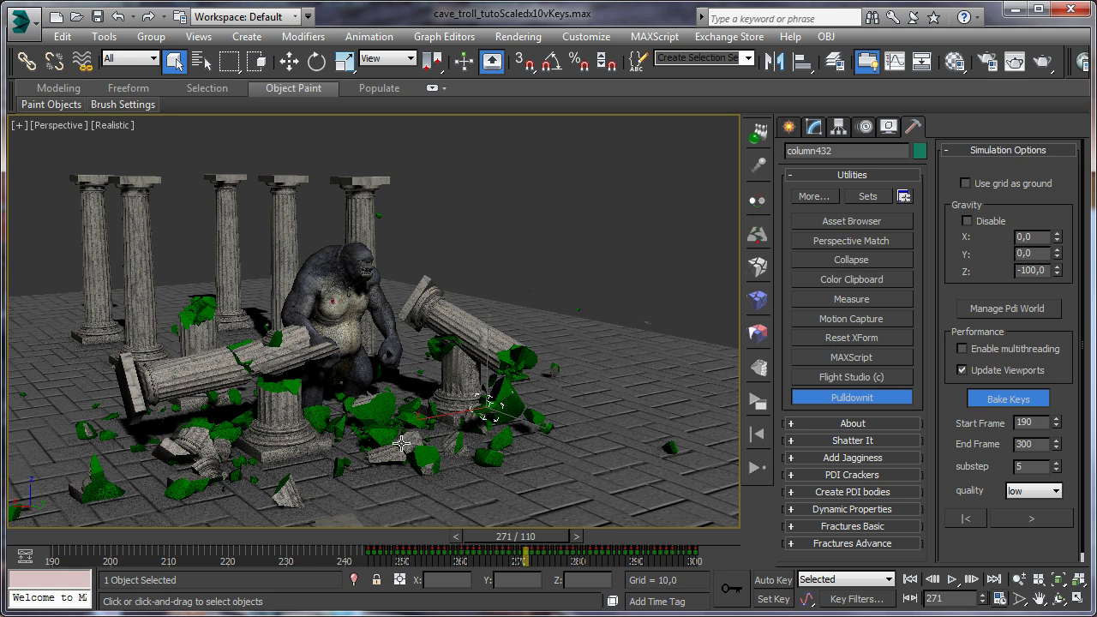
scroll(373, 345, up, 2)
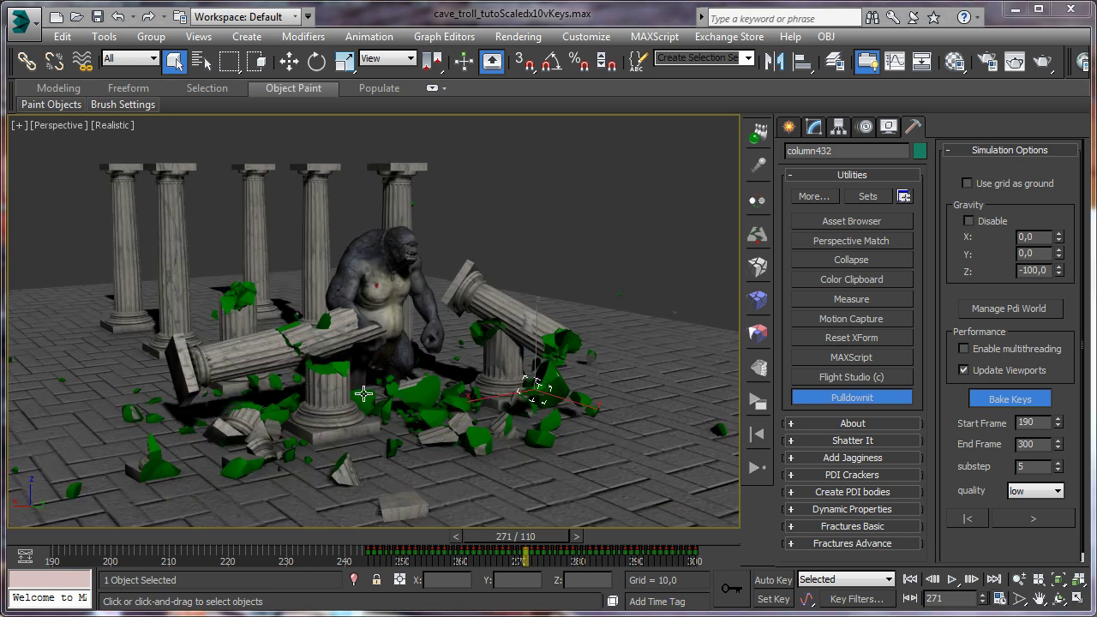
mouse_move(515, 543)
mouse_down()
mouse_move(435, 535)
mouse_move(538, 538)
mouse_move(382, 539)
mouse_move(527, 539)
mouse_up()
key(q)
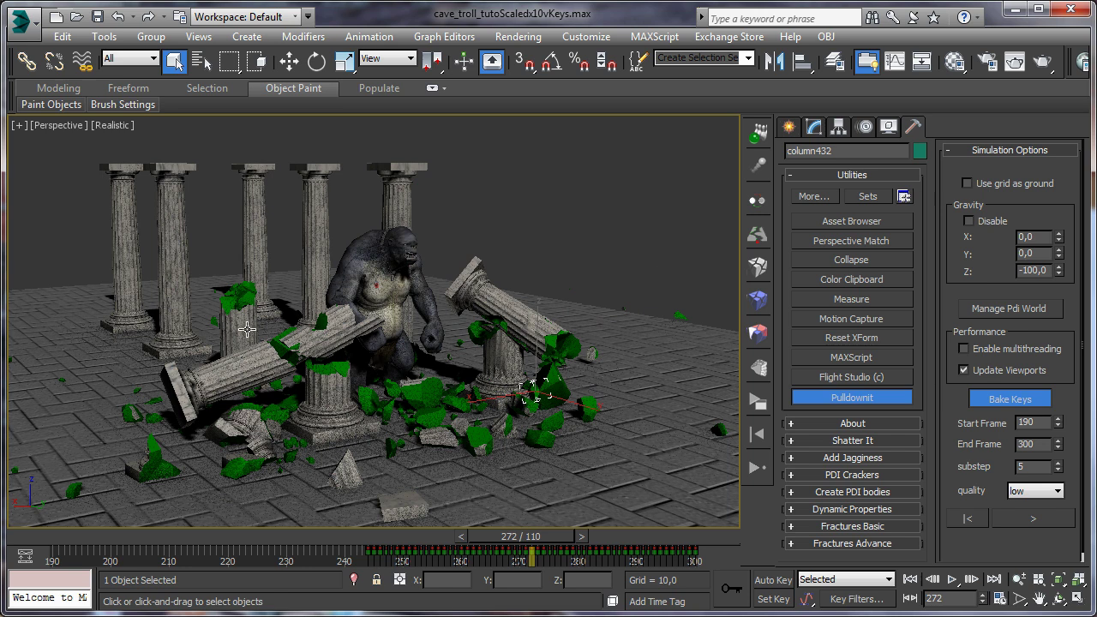
drag(512, 550, 404, 542)
scroll(341, 298, up, 2)
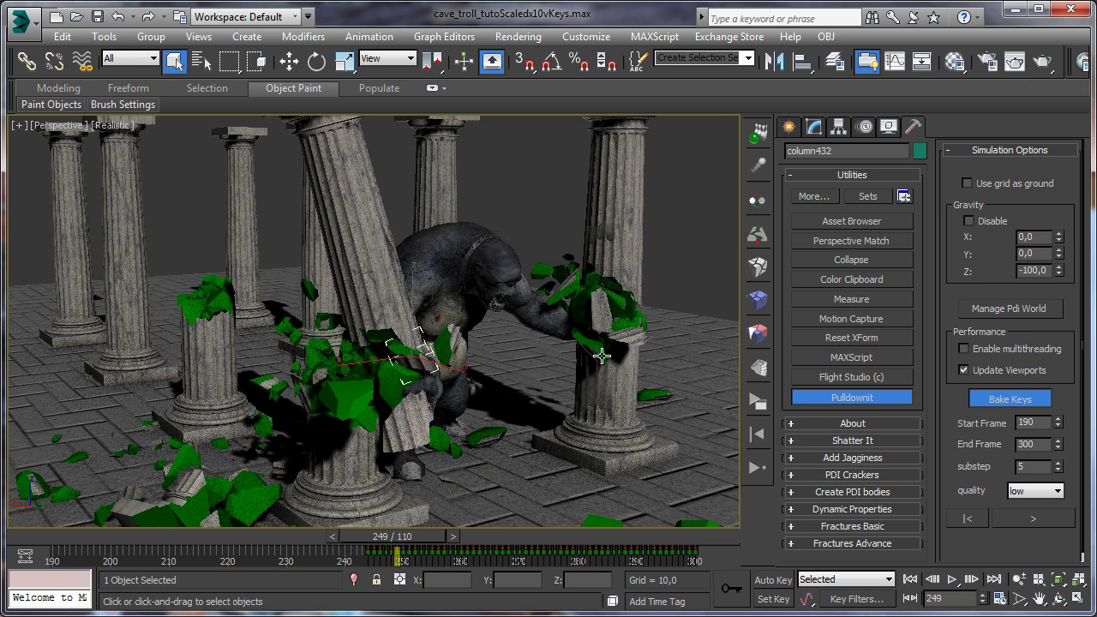
mouse_move(439, 531)
mouse_down()
mouse_move(454, 537)
mouse_move(437, 539)
mouse_up()
middle_drag(489, 443, 457, 381)
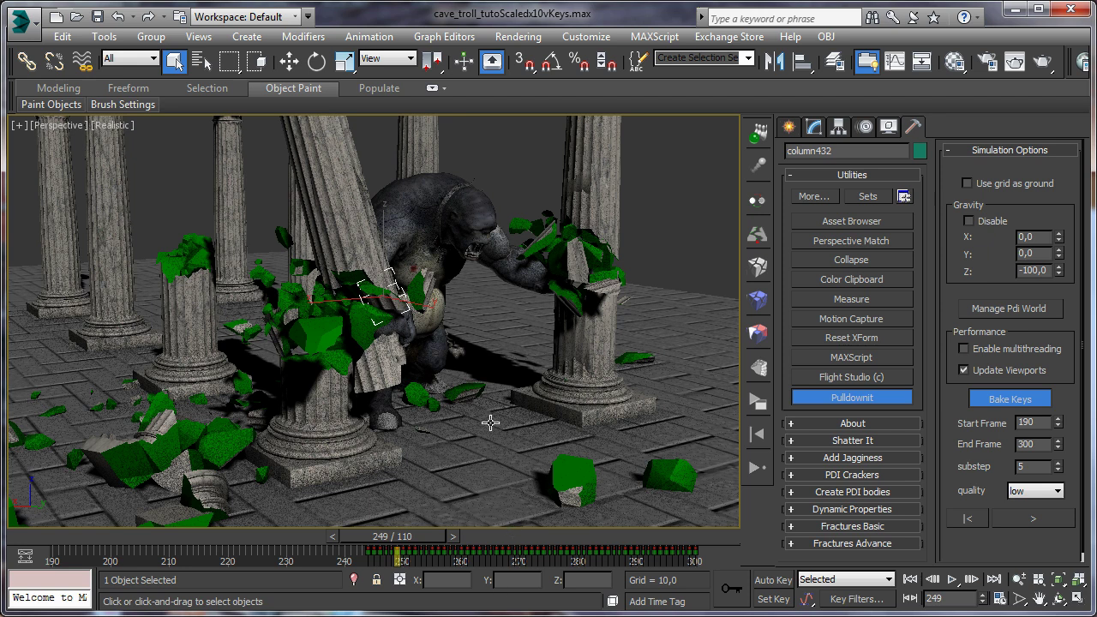
scroll(490, 422, down, 3)
scroll(485, 416, down, 2)
scroll(483, 414, up, 2)
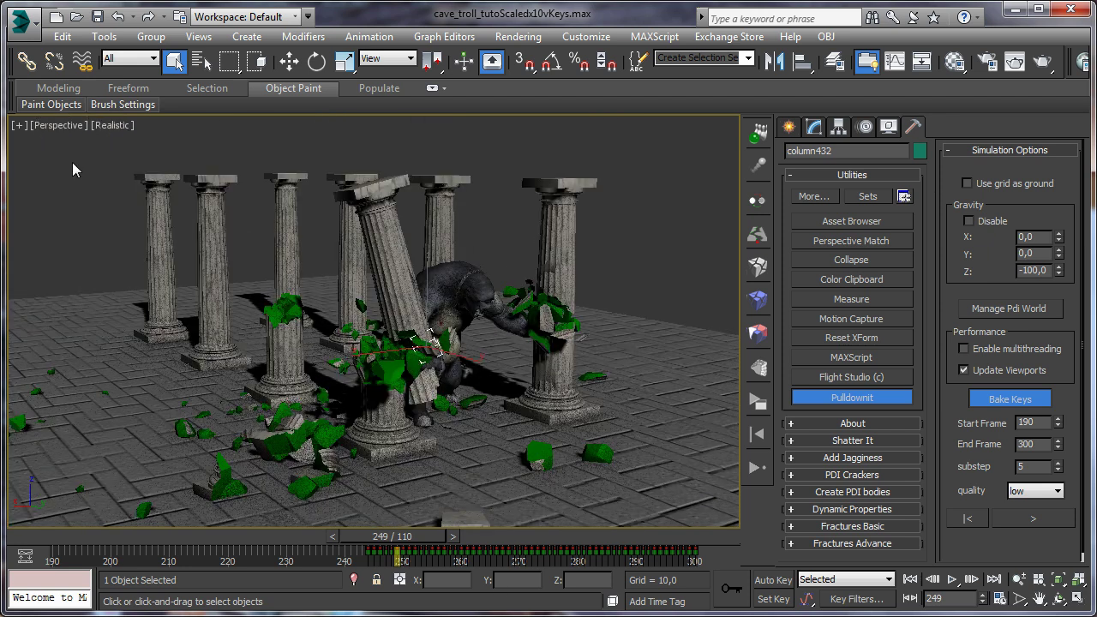
Display the perspective view in Wireframe and clear the fragment selection
click(106, 127)
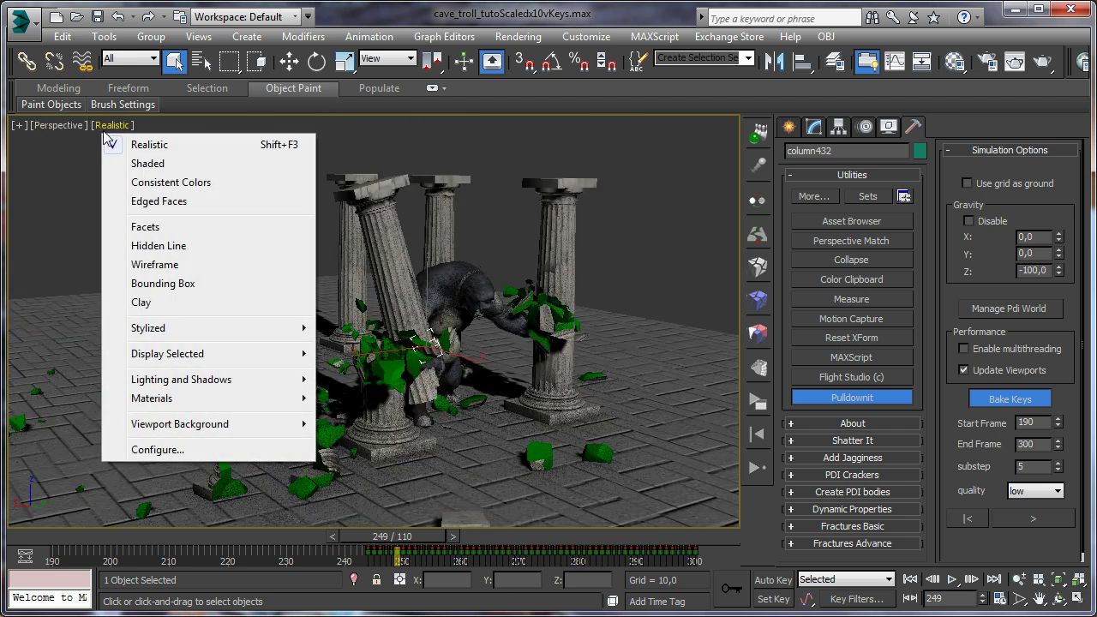
click(170, 264)
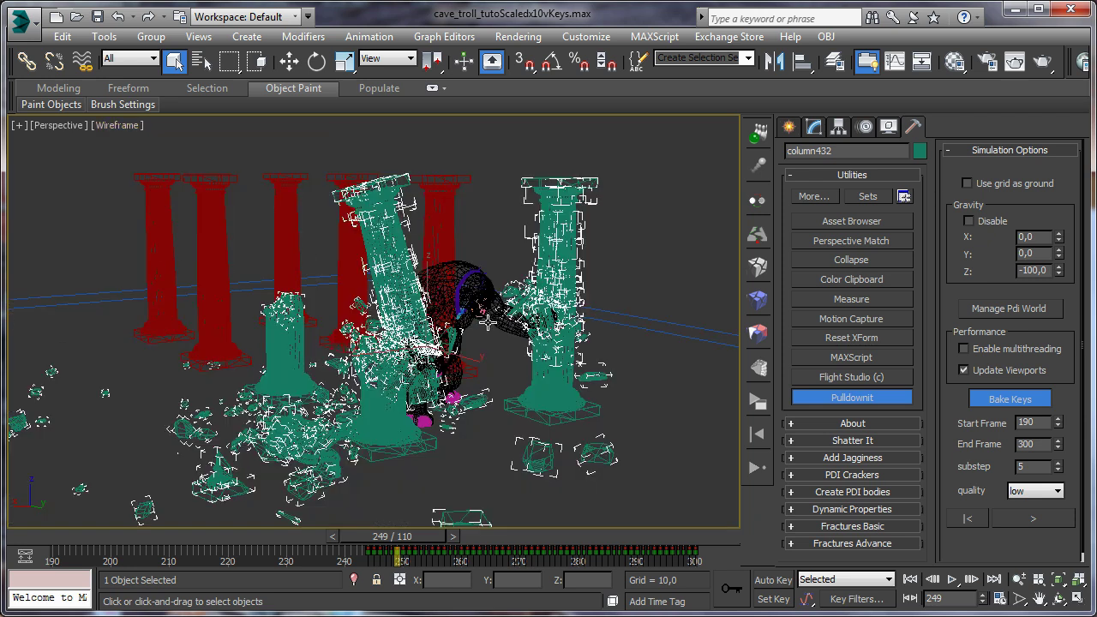
middle_drag(487, 323, 511, 302)
click(101, 151)
scroll(171, 180, down, 3)
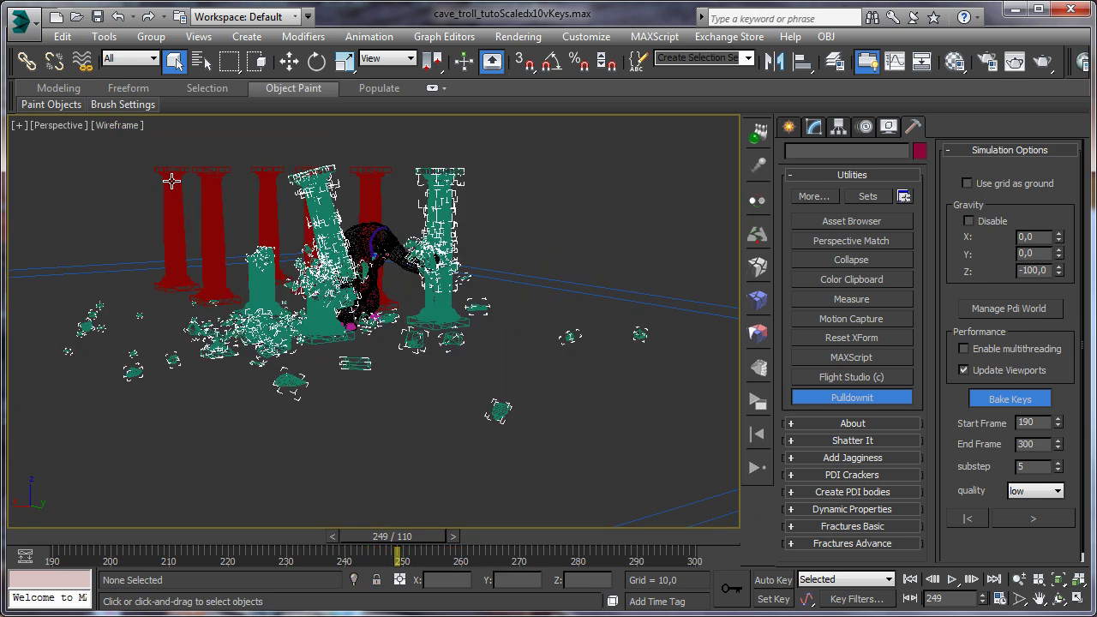
middle_drag(259, 210, 309, 236)
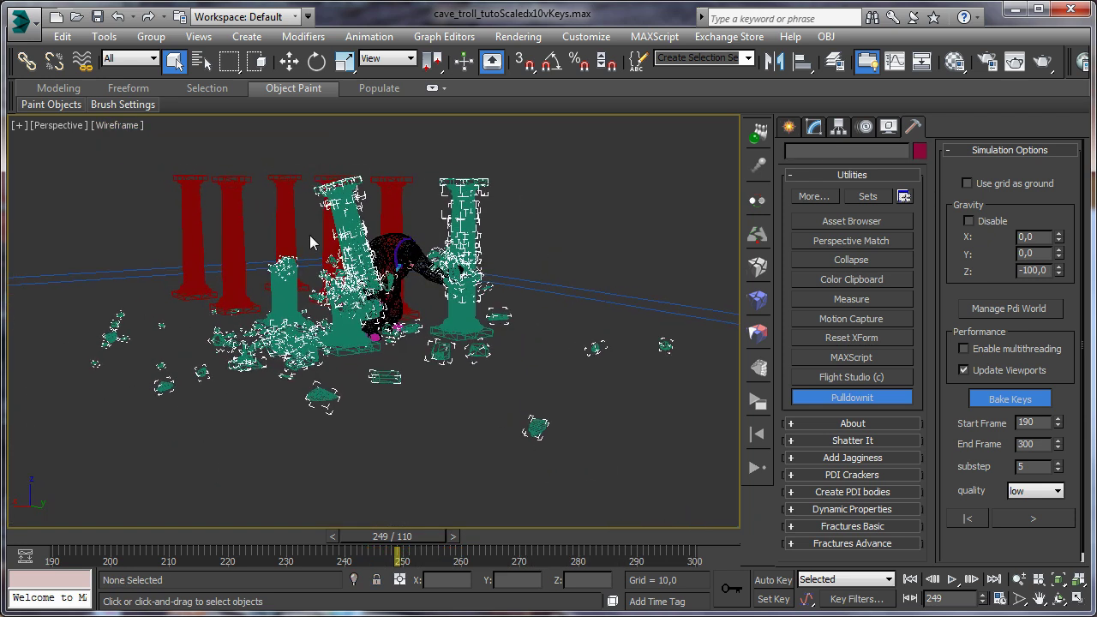
Create a rectangular PF Source particle emitter about 24.5 by 16.5 units beside the broken columns, and deselect it
click(787, 127)
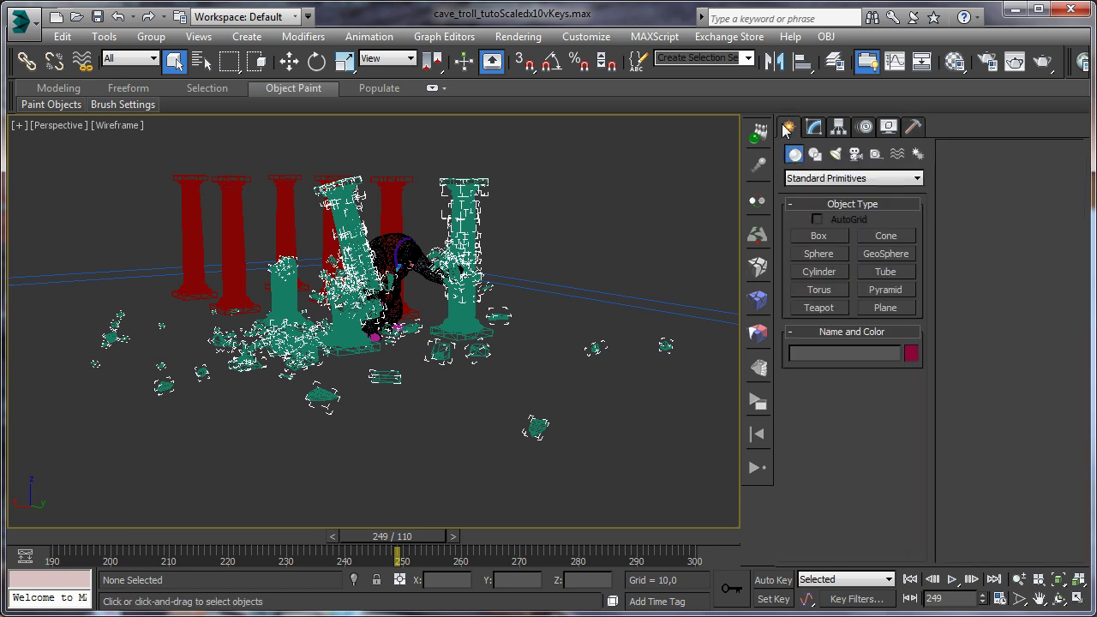
click(813, 179)
click(812, 227)
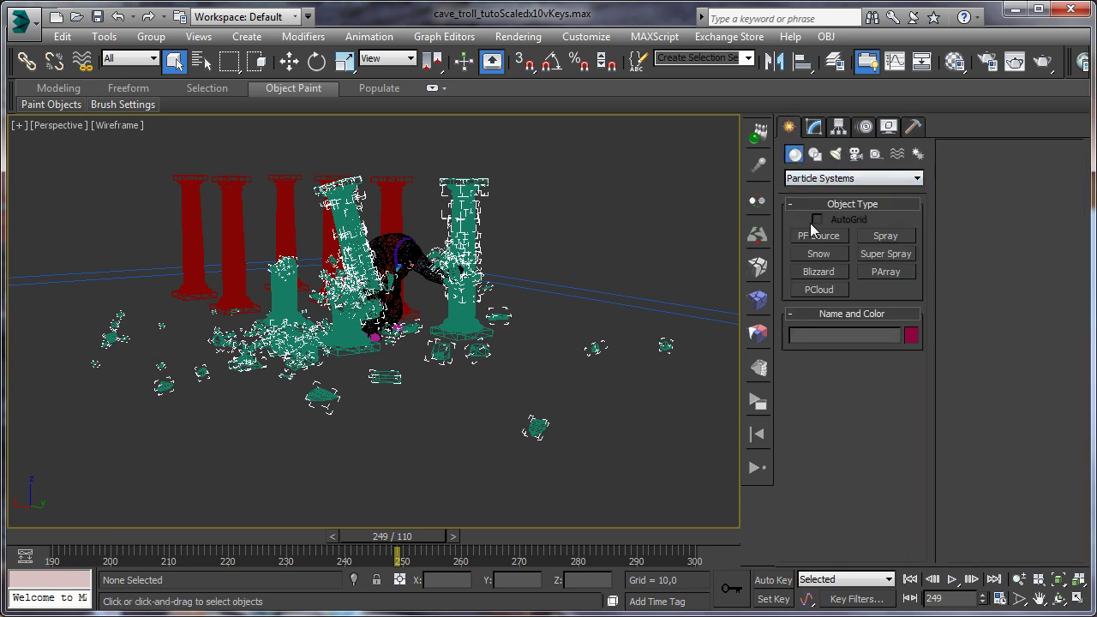
click(820, 237)
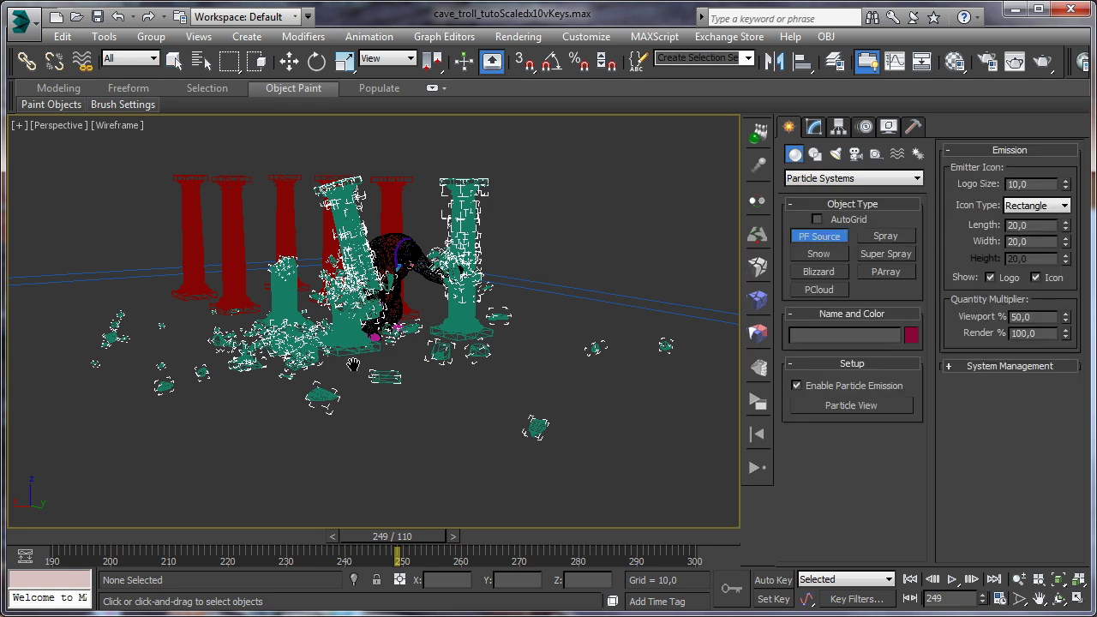
click(1059, 598)
drag(283, 326, 390, 358)
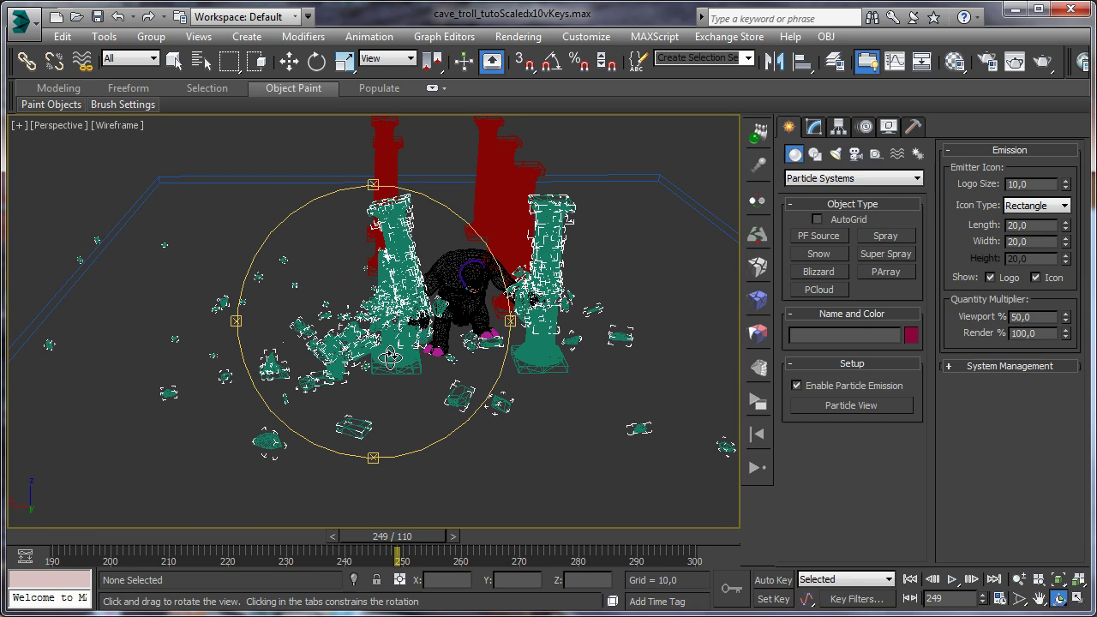
click(806, 240)
drag(152, 244, 334, 367)
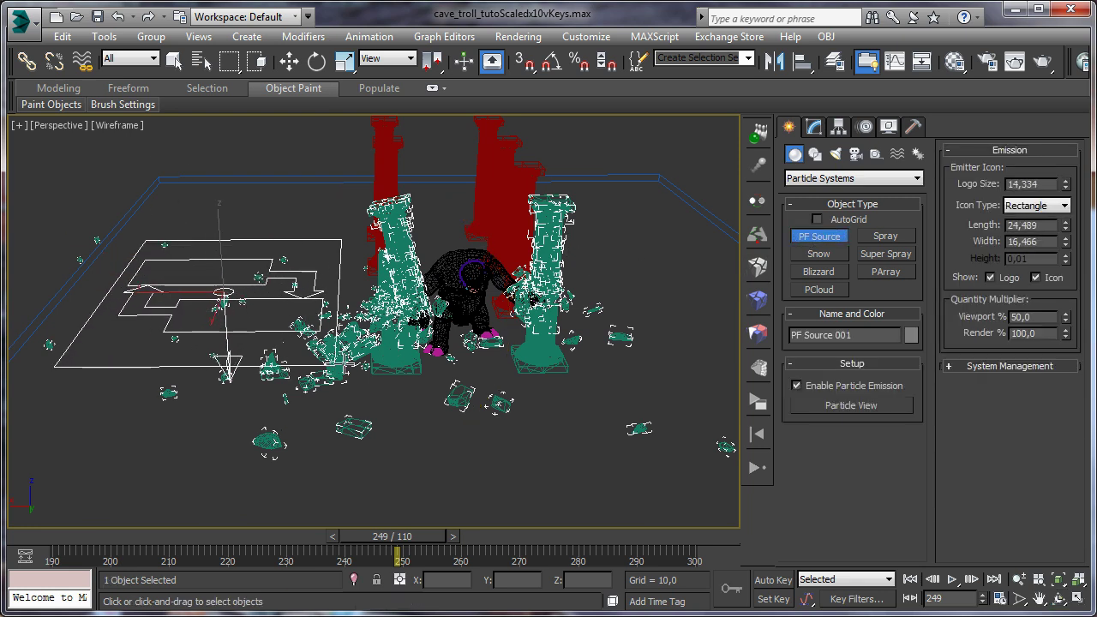
click(174, 60)
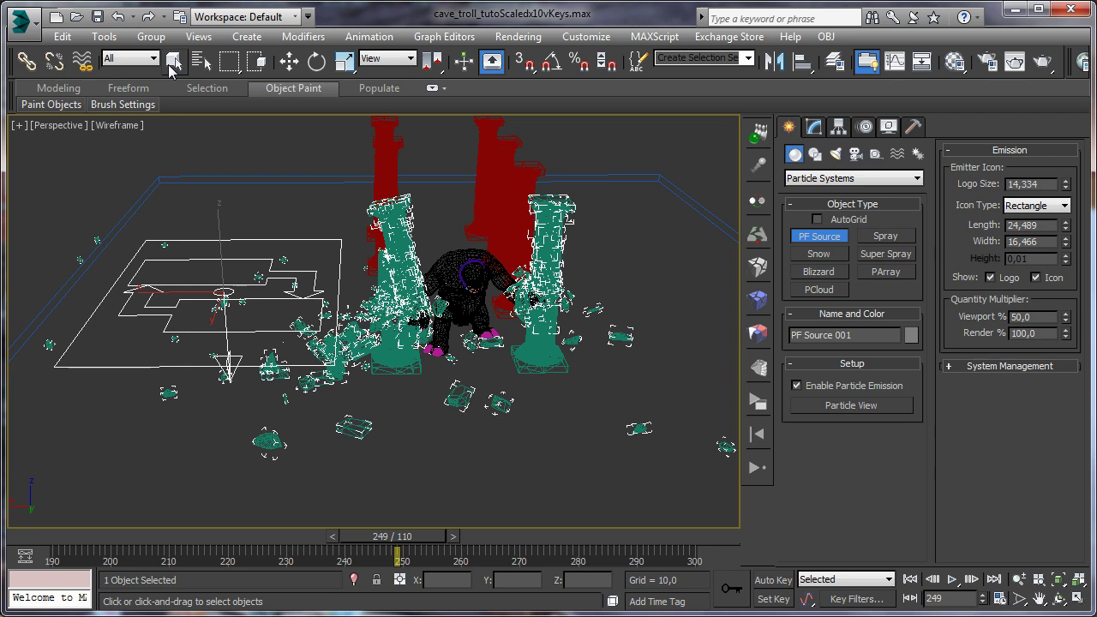
click(228, 126)
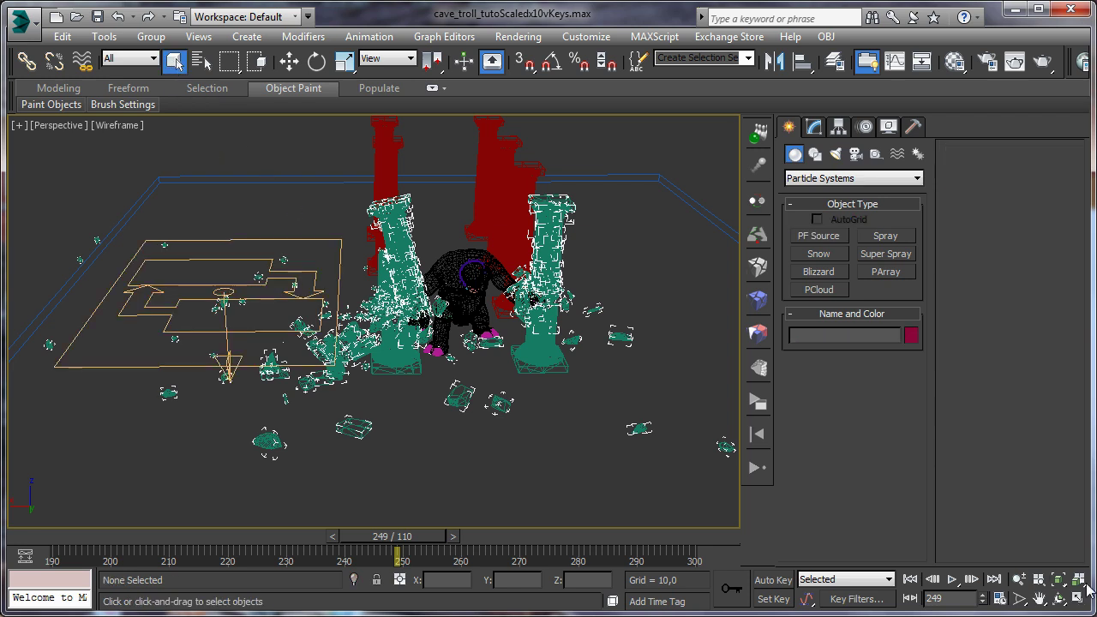
Set the PF Source emitter's absolute world position to X 0 and Y 0
click(1059, 600)
drag(419, 320, 375, 319)
click(289, 60)
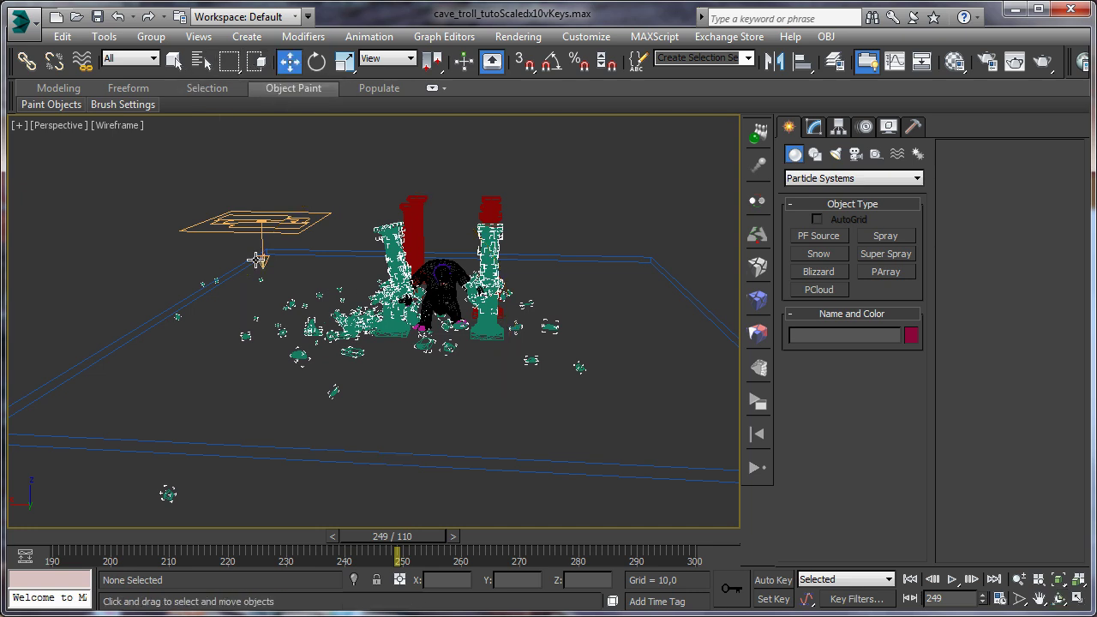
click(256, 230)
right_click(289, 60)
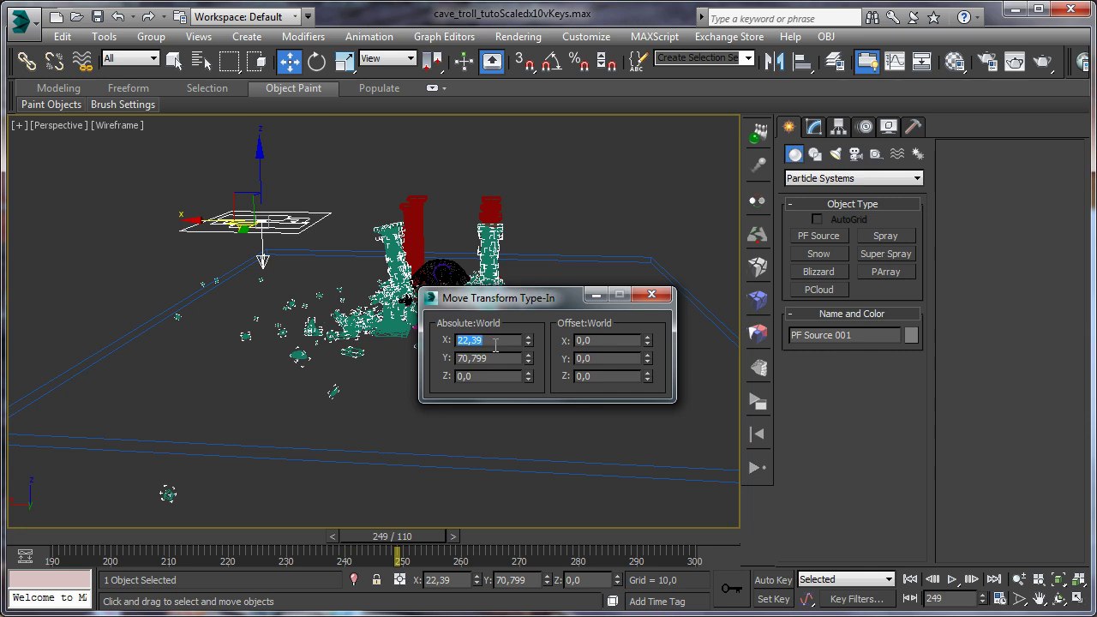
key(Tab)
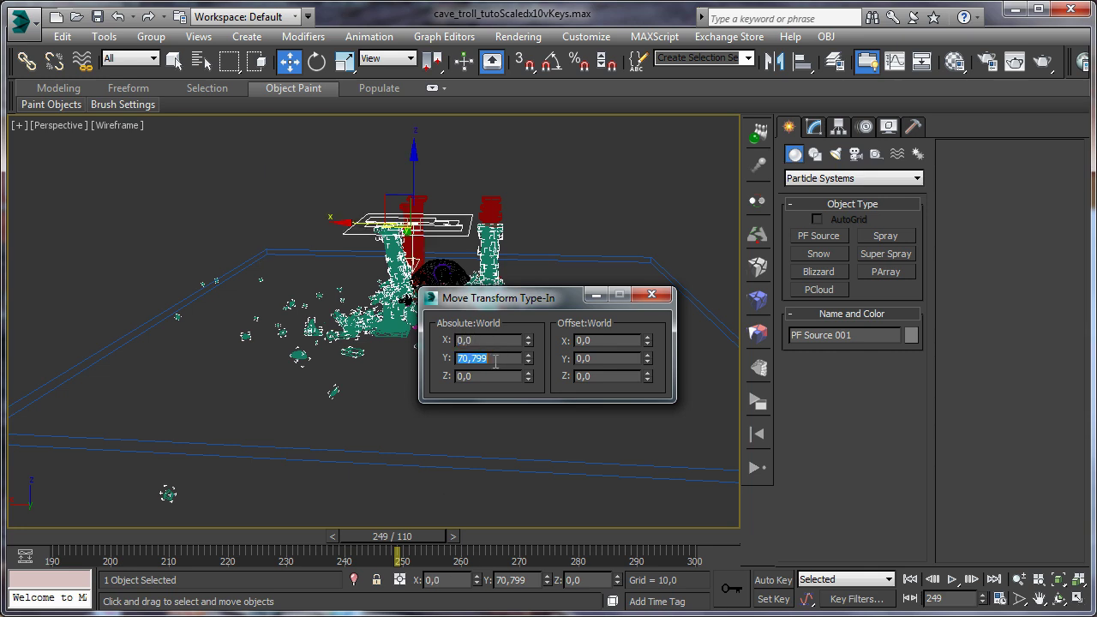
text(0)
key(Tab)
click(652, 294)
Lower the PF Source emitter to Z about -29.4 and shift it beside the broken columns at X about 25.2
click(1058, 598)
drag(428, 342, 512, 345)
click(289, 60)
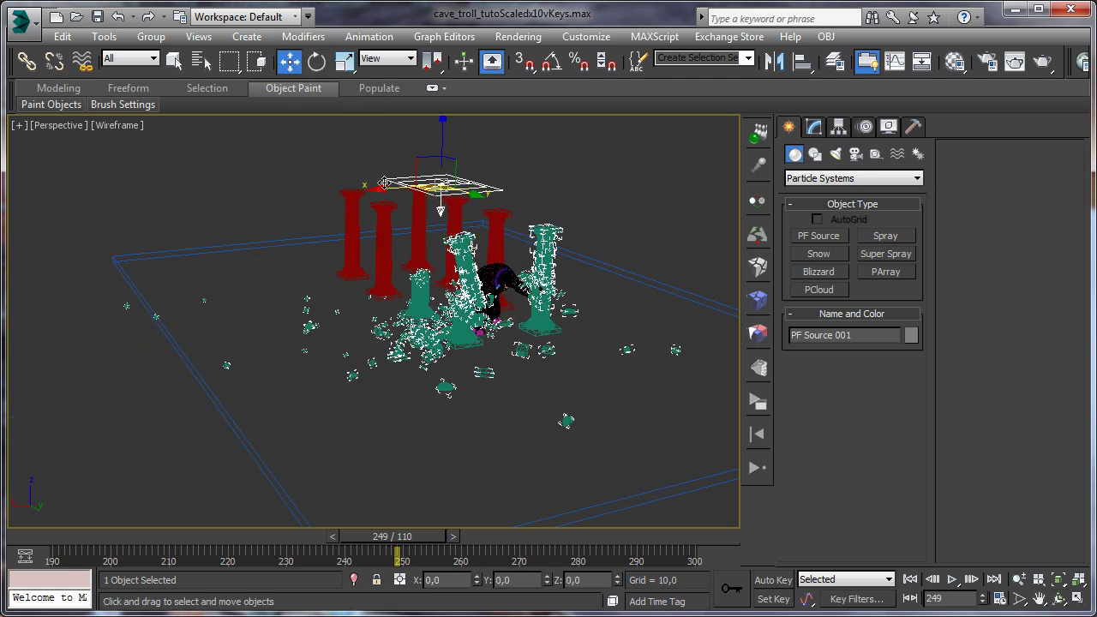
drag(384, 184, 381, 304)
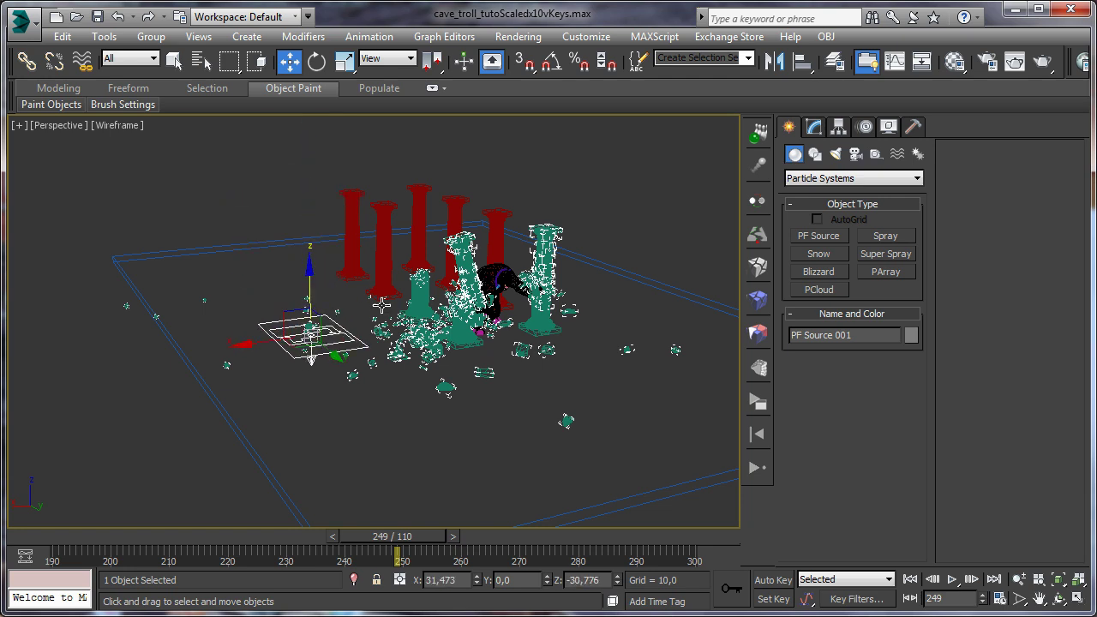
drag(260, 350, 301, 350)
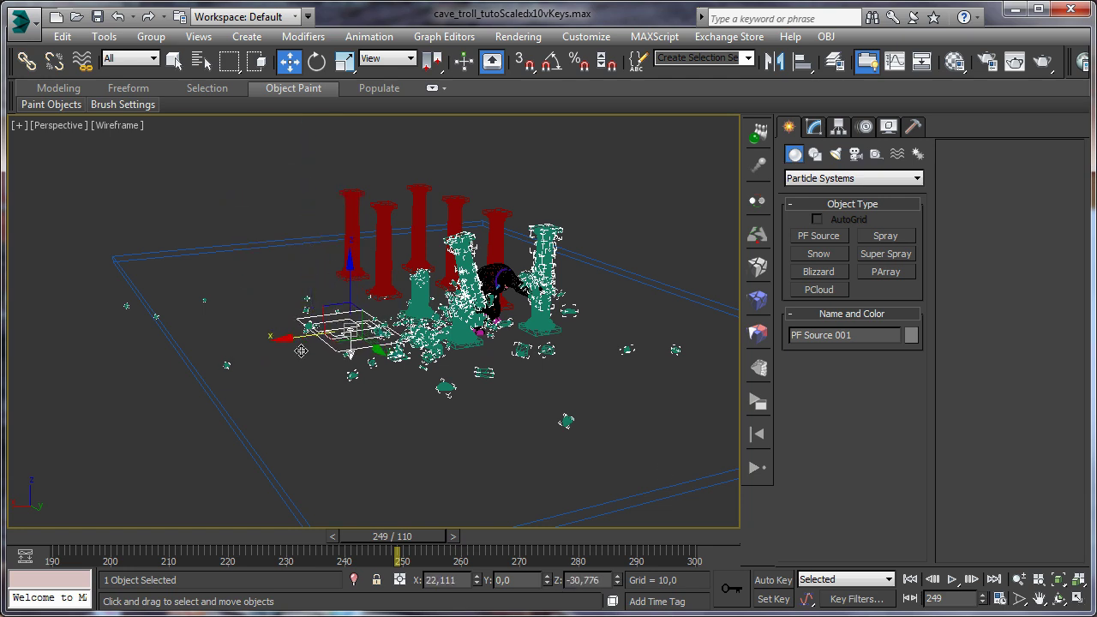
click(1060, 598)
drag(352, 314, 311, 243)
click(289, 60)
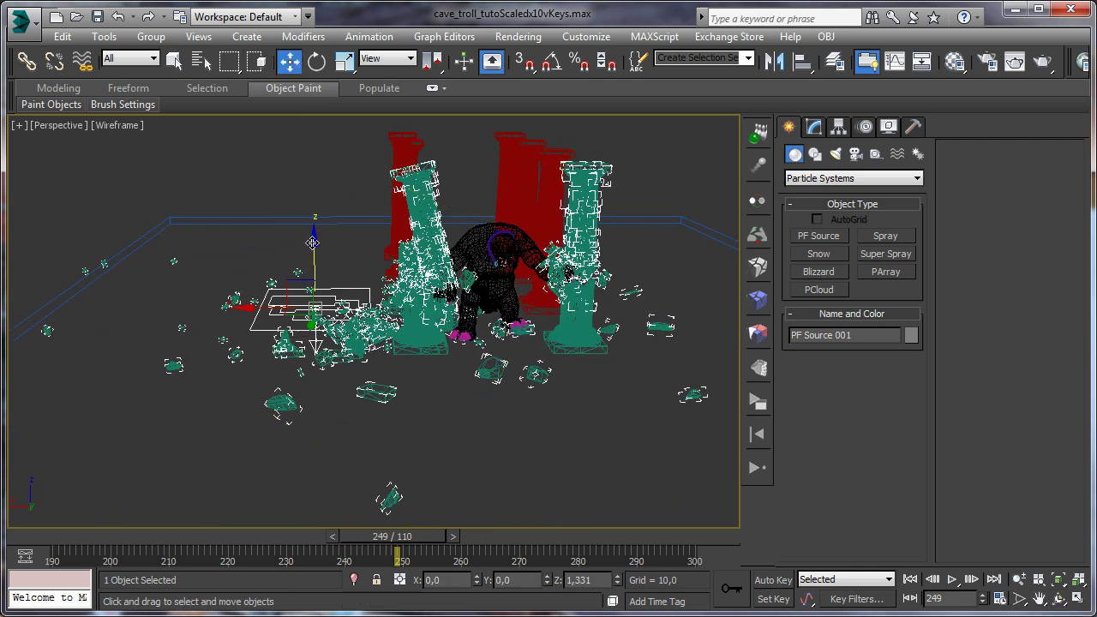
drag(244, 311, 223, 308)
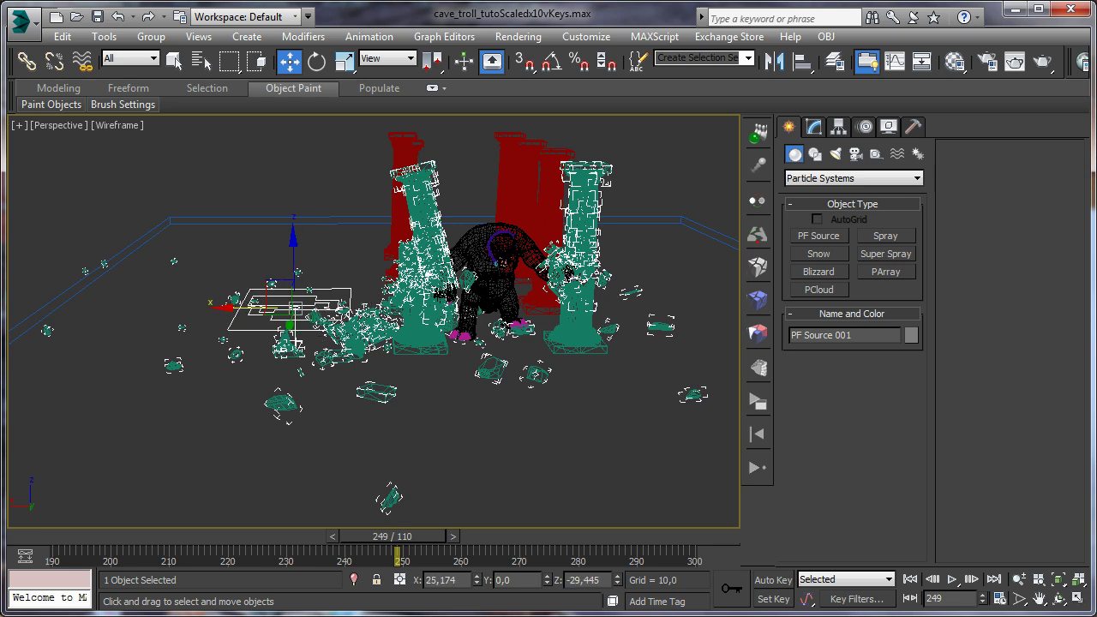
Deselect the emitter and display the perspective view as Shaded without edged faces
mouse_move(123, 103)
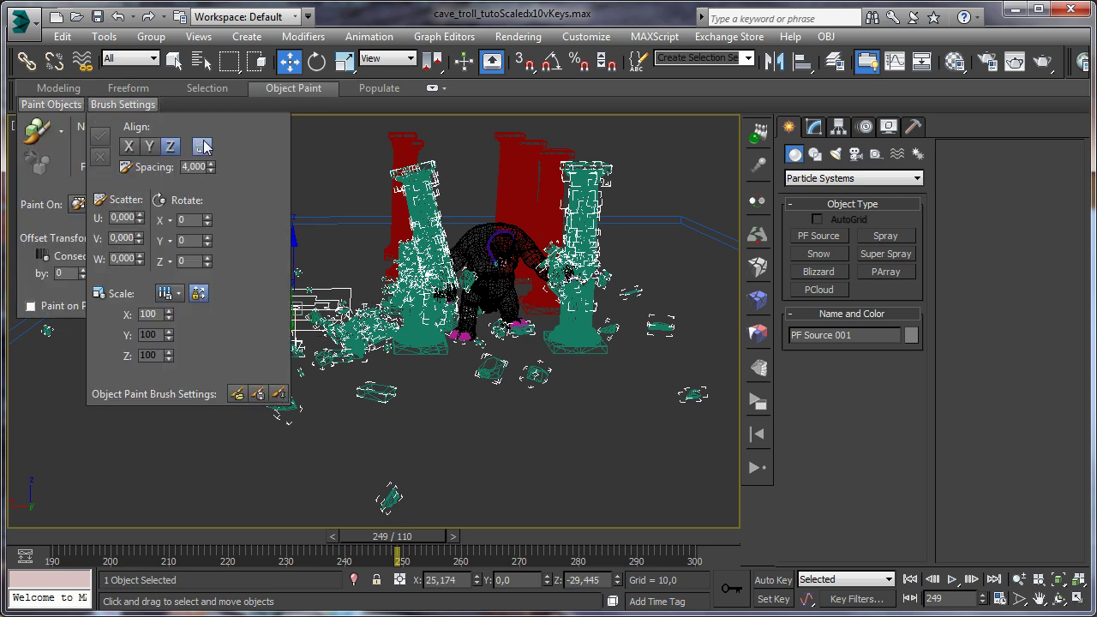
click(318, 167)
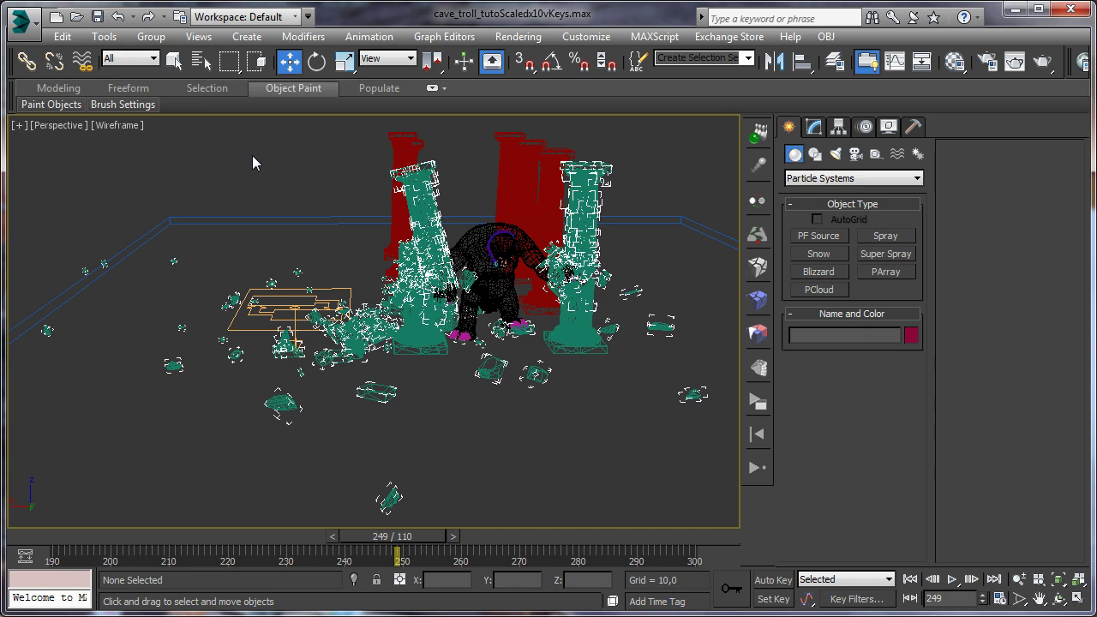
click(133, 127)
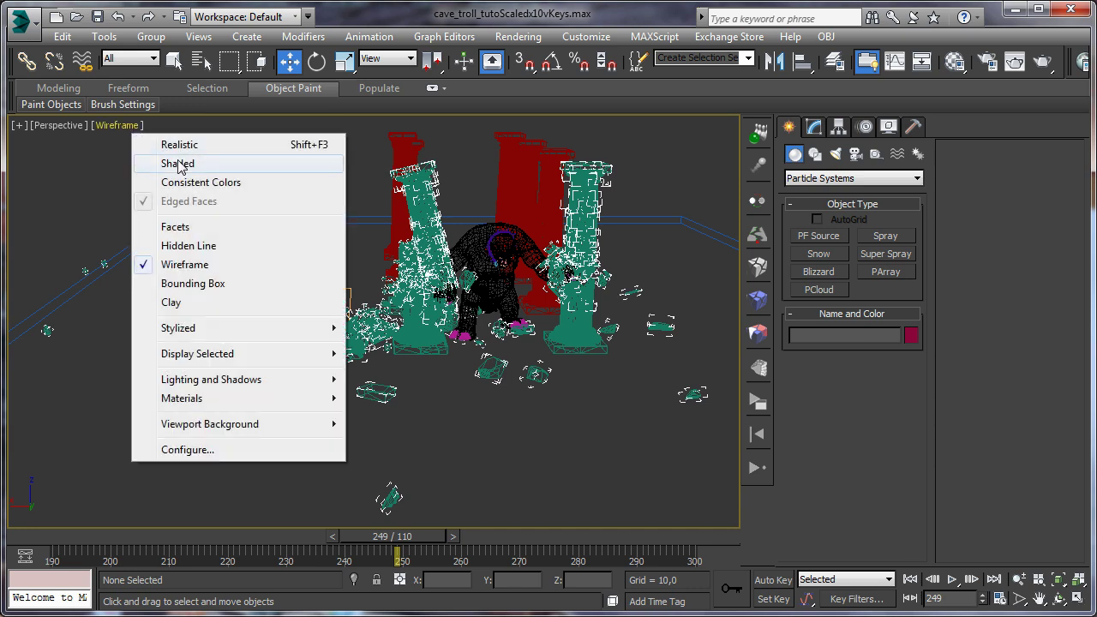
click(178, 164)
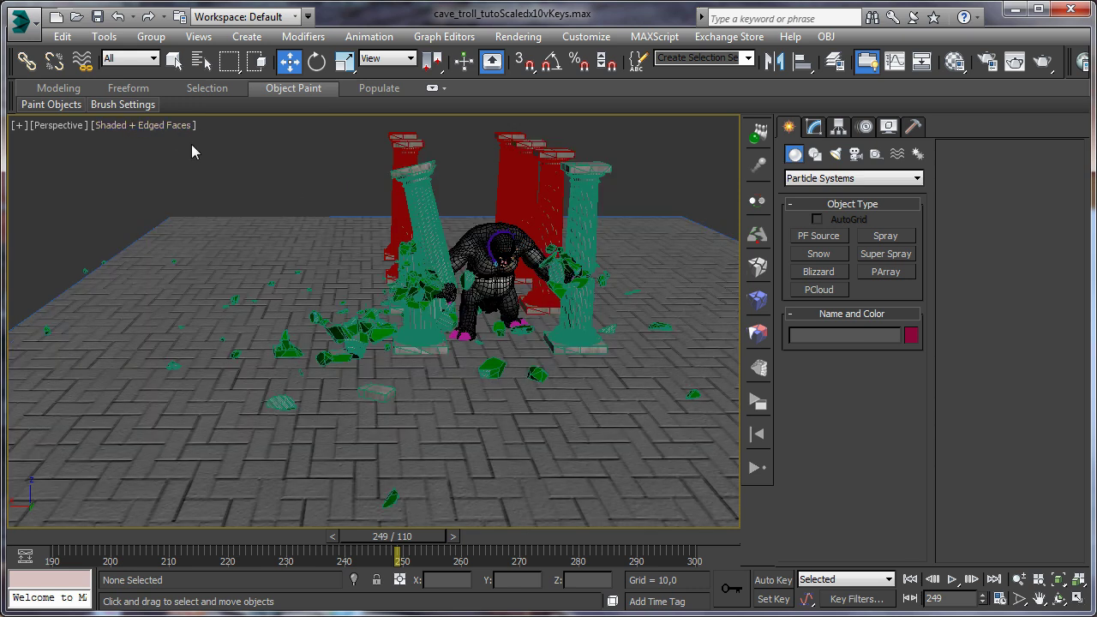
key(F4)
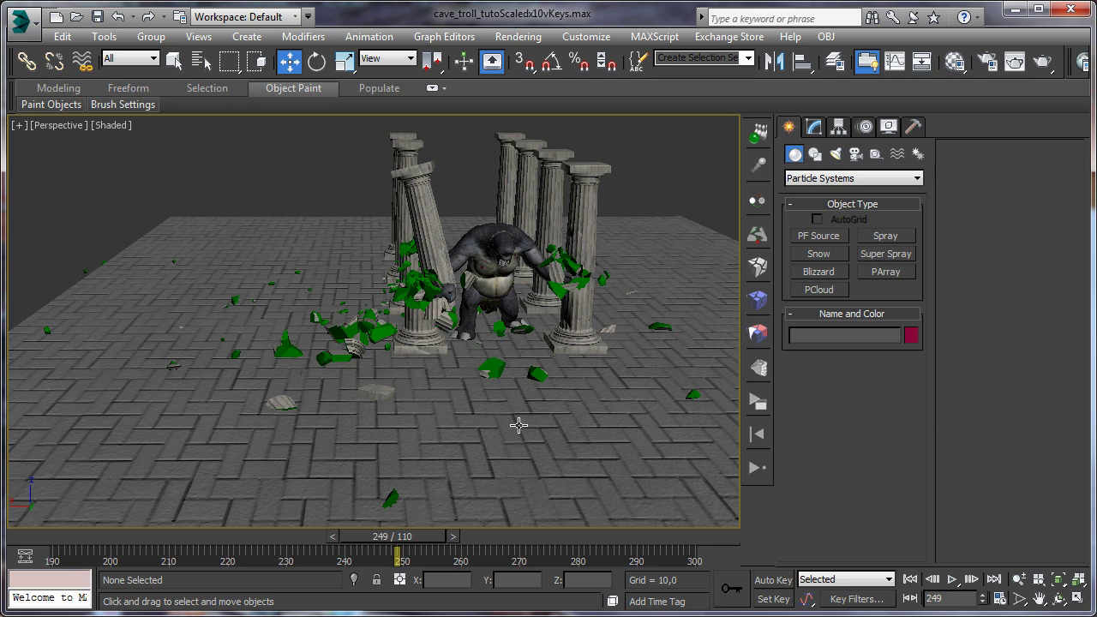
Raise the PF Source emitter to Z about -24.7 in Wireframe display, and return the view to Shaded
click(106, 127)
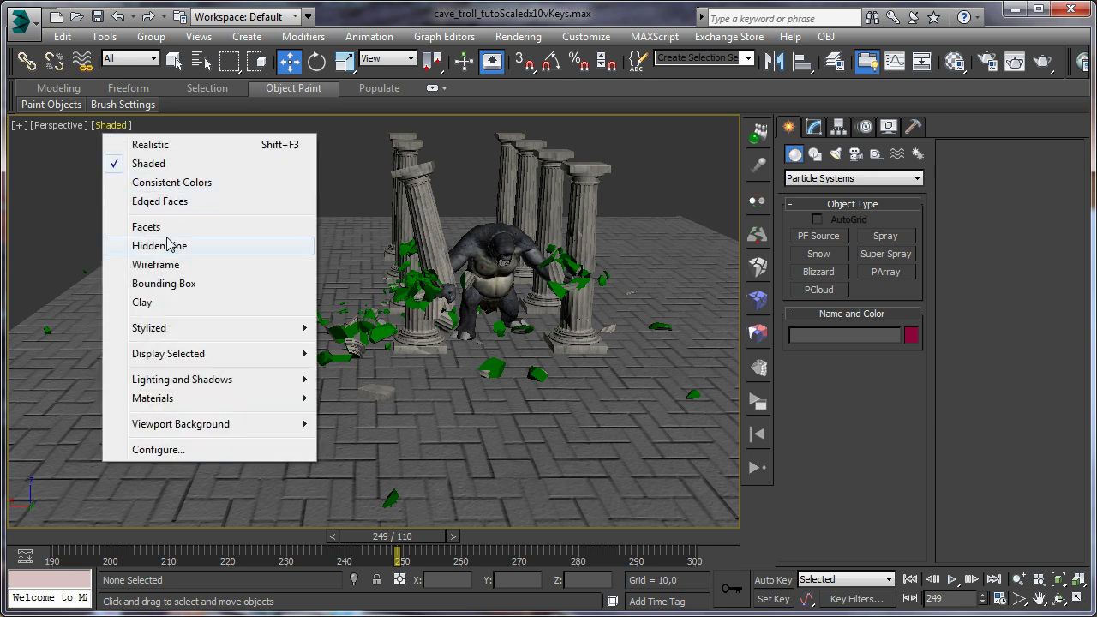
click(171, 265)
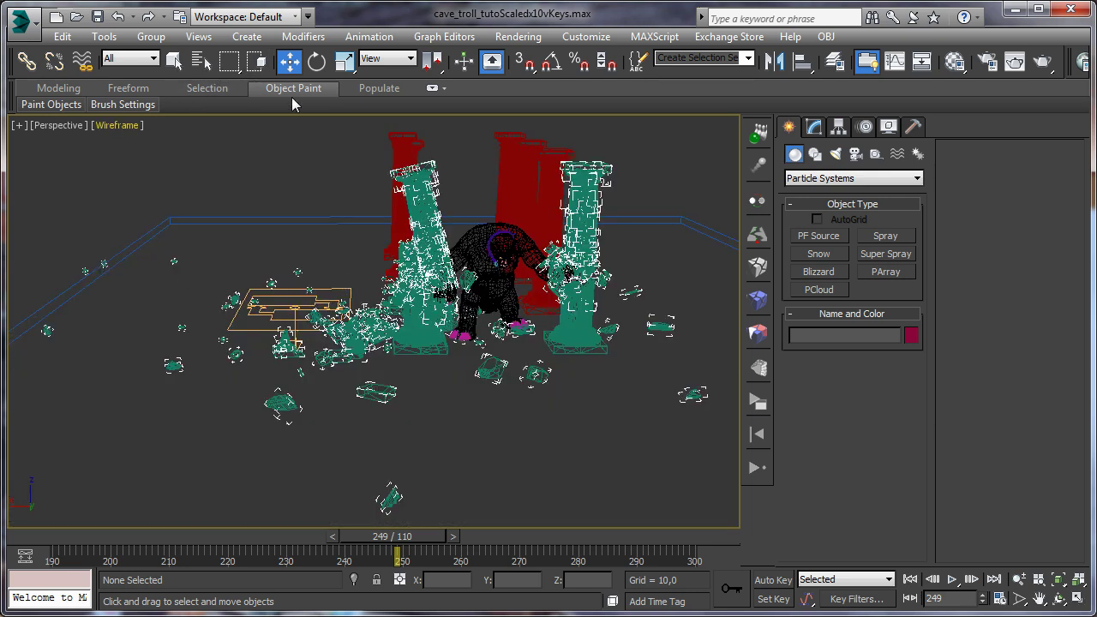
click(304, 307)
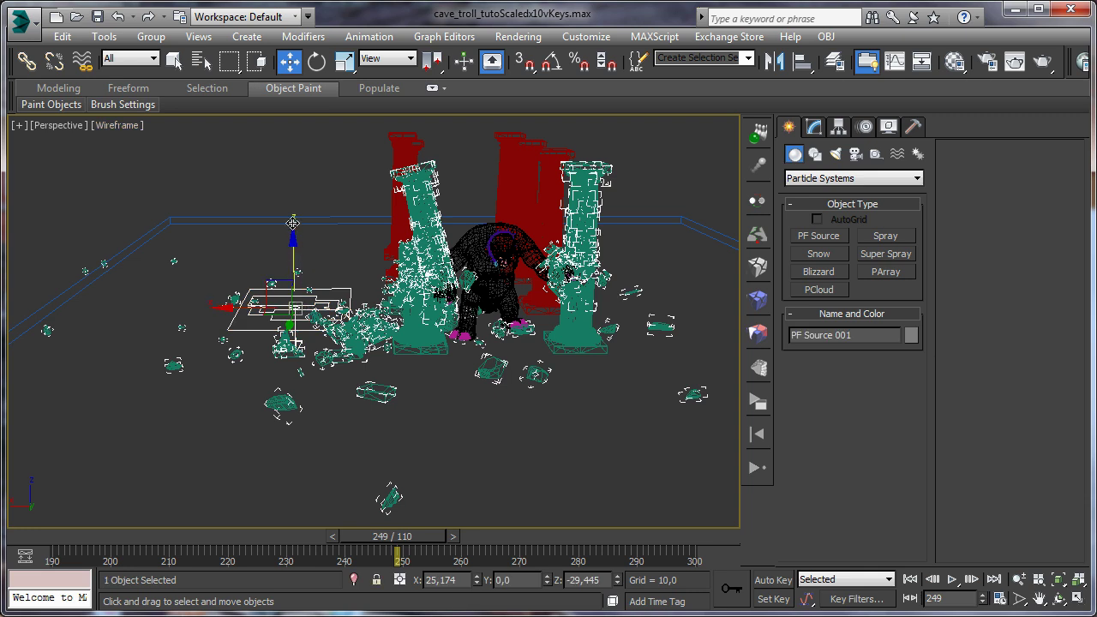
drag(292, 223, 294, 219)
click(119, 125)
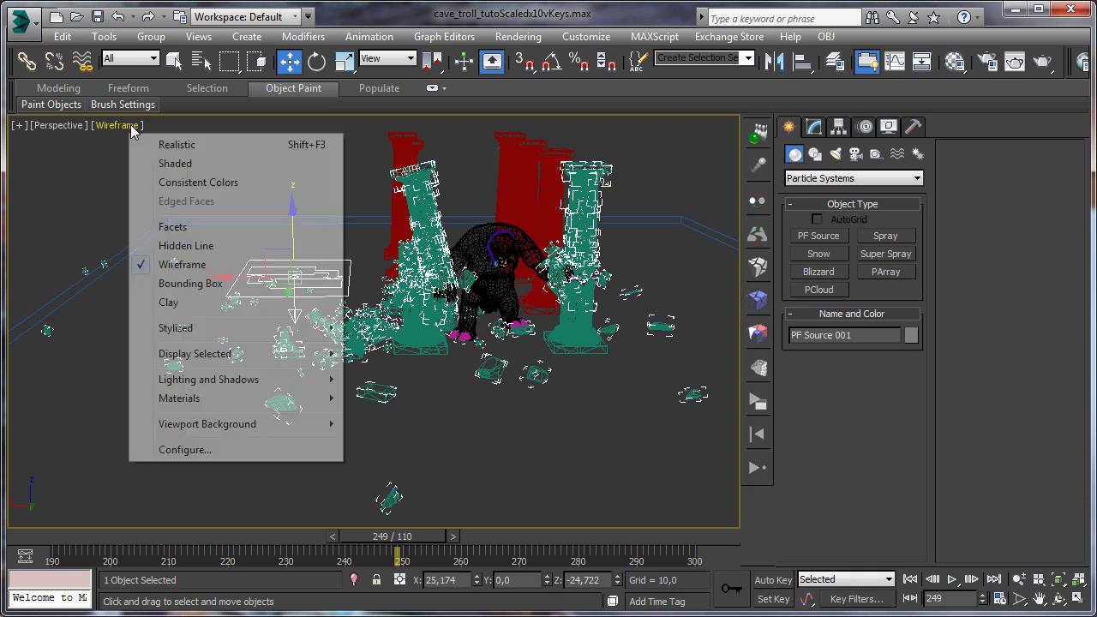
click(174, 164)
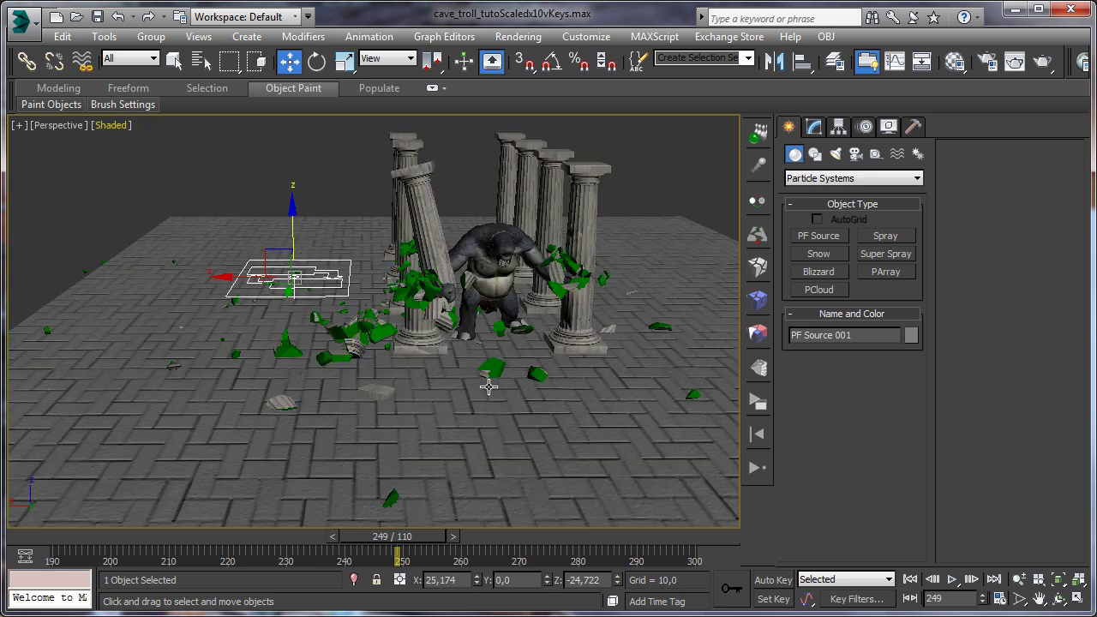
Move the time to frame 244, where the troll's fist reaches the front column, and freeze the troll_body object
click(1059, 600)
drag(419, 318, 383, 392)
drag(403, 540, 368, 546)
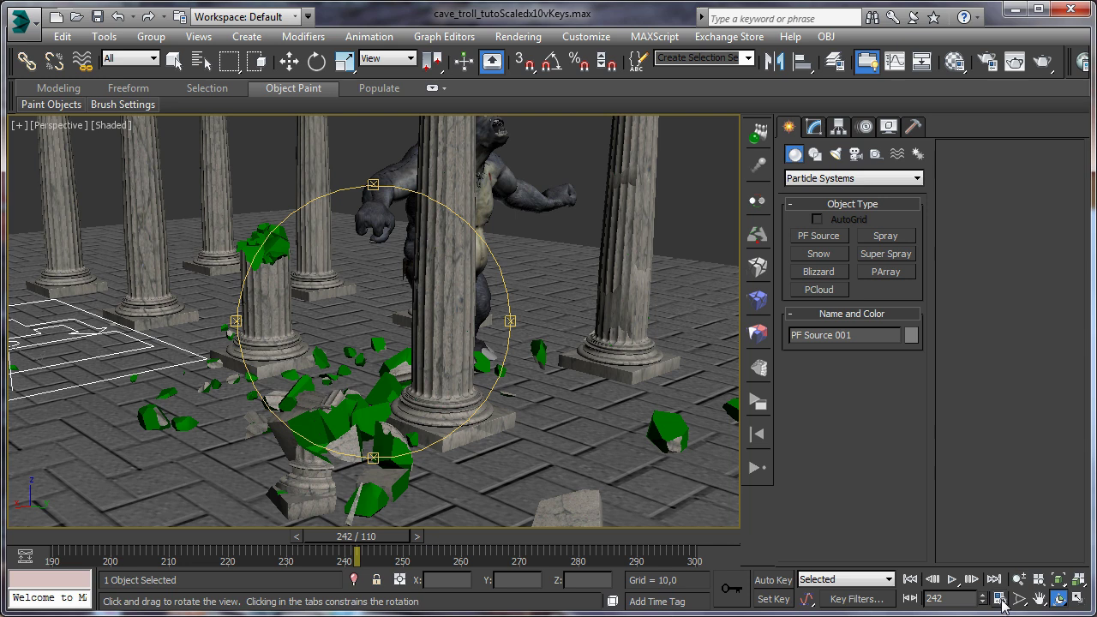
drag(409, 293, 352, 333)
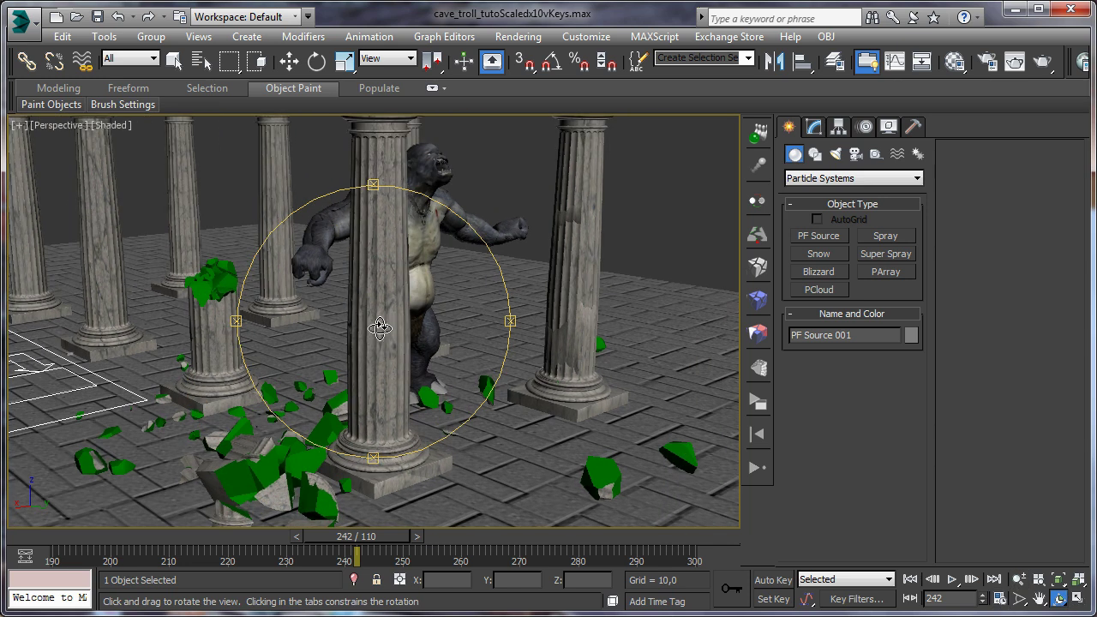
drag(412, 332, 539, 294)
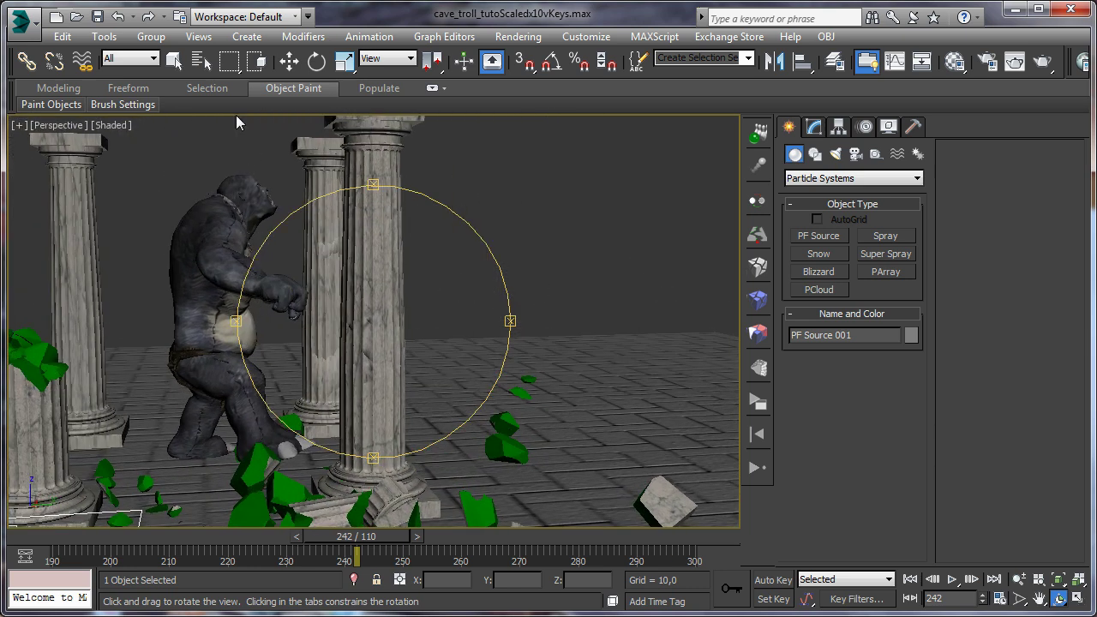
click(174, 60)
alt+middle_drag(313, 233, 318, 208)
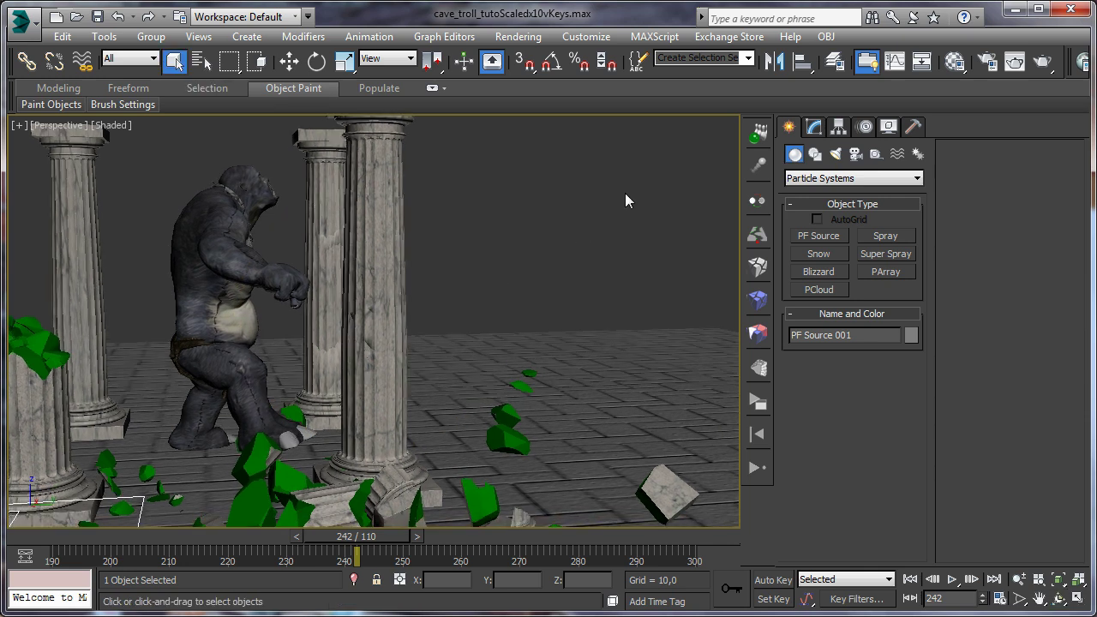
click(239, 212)
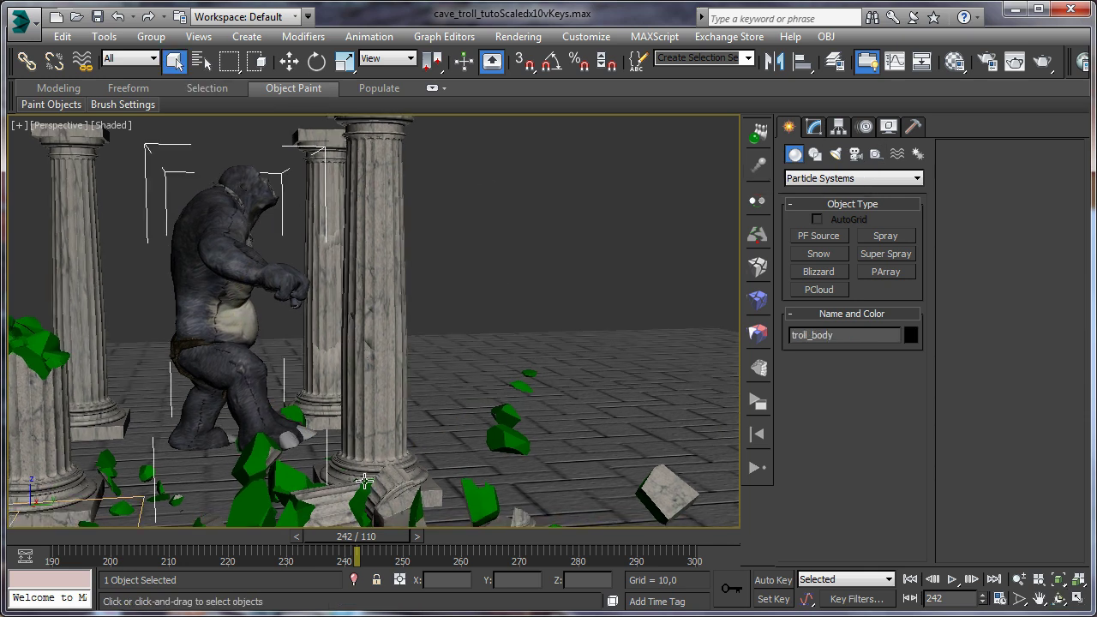
drag(399, 544, 410, 544)
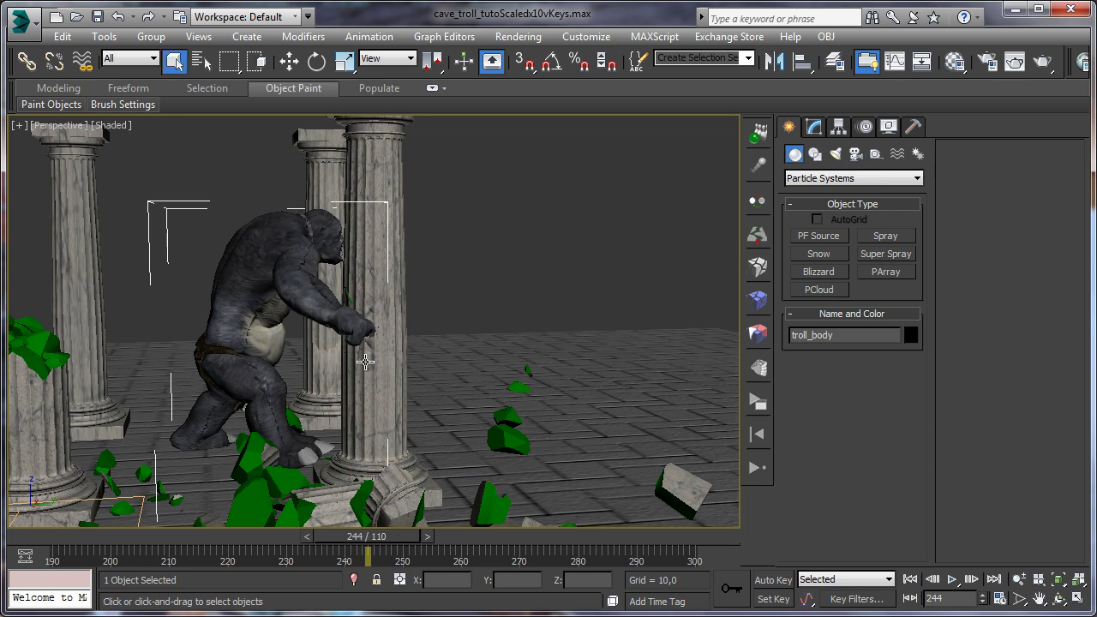
click(896, 133)
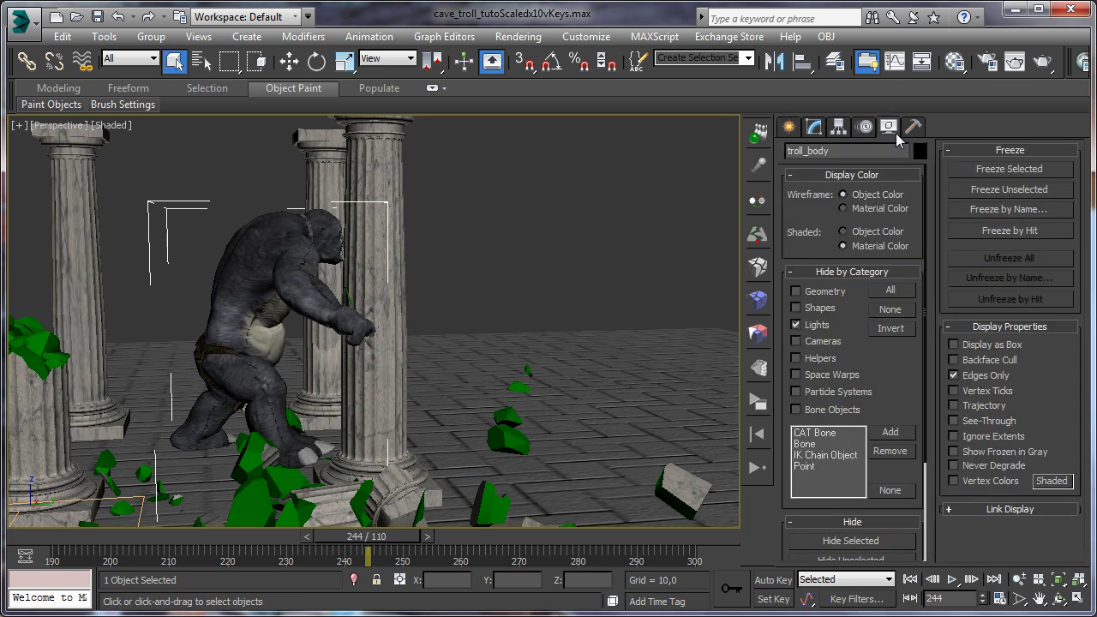
click(1008, 169)
Region-select the column fragments around the point where the troll's fist strikes the front column
alt+middle_drag(652, 222, 551, 225)
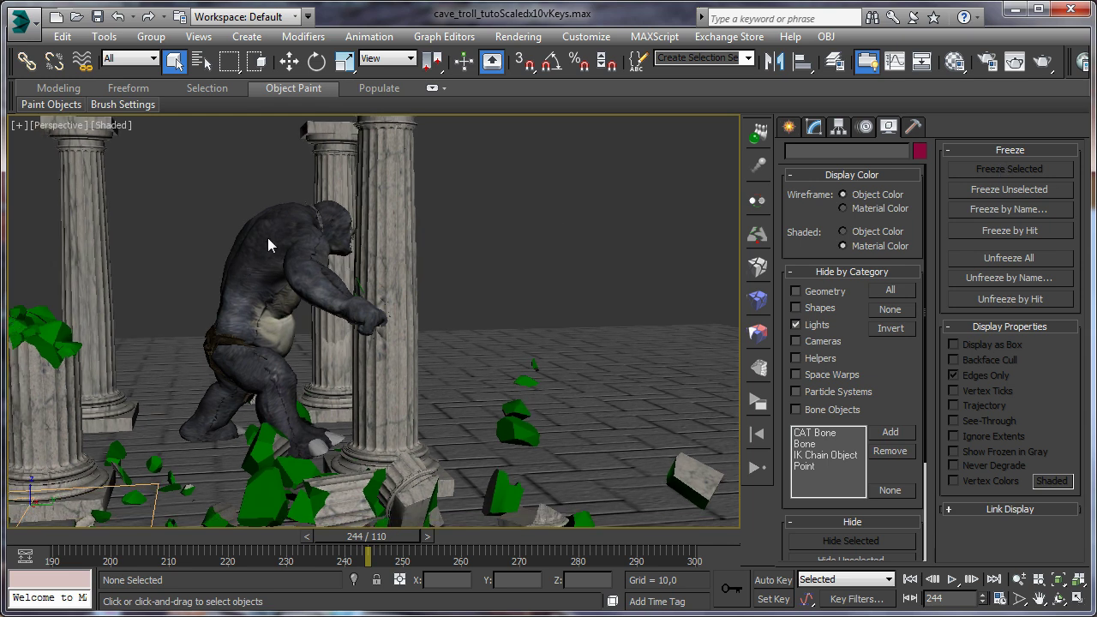
middle_drag(427, 279, 433, 256)
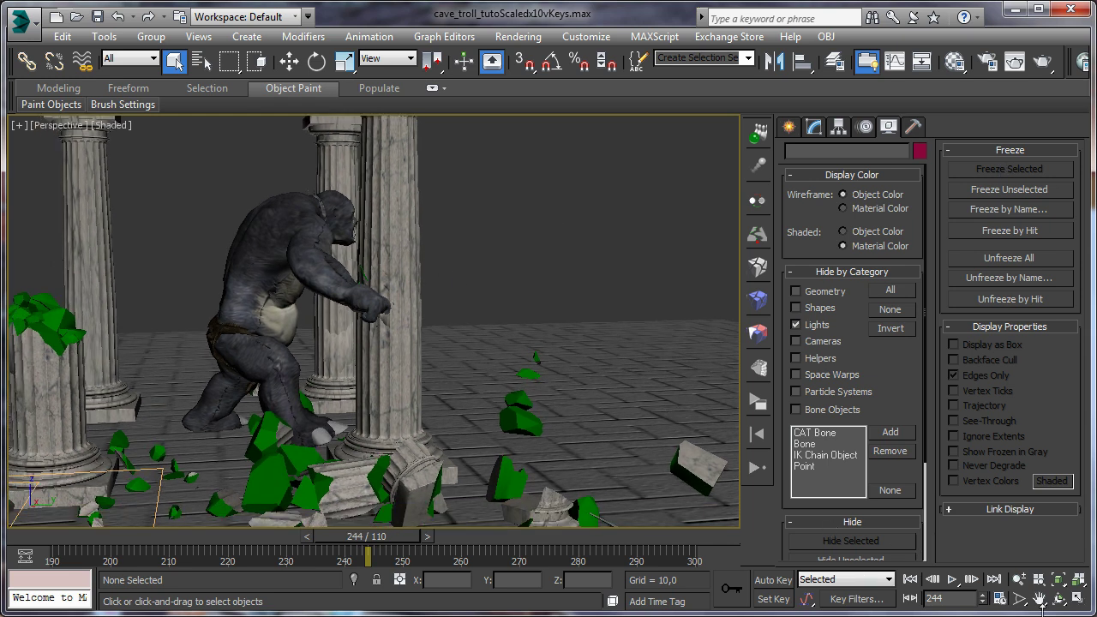
click(1059, 598)
drag(454, 391, 319, 323)
drag(311, 283, 392, 303)
key(q)
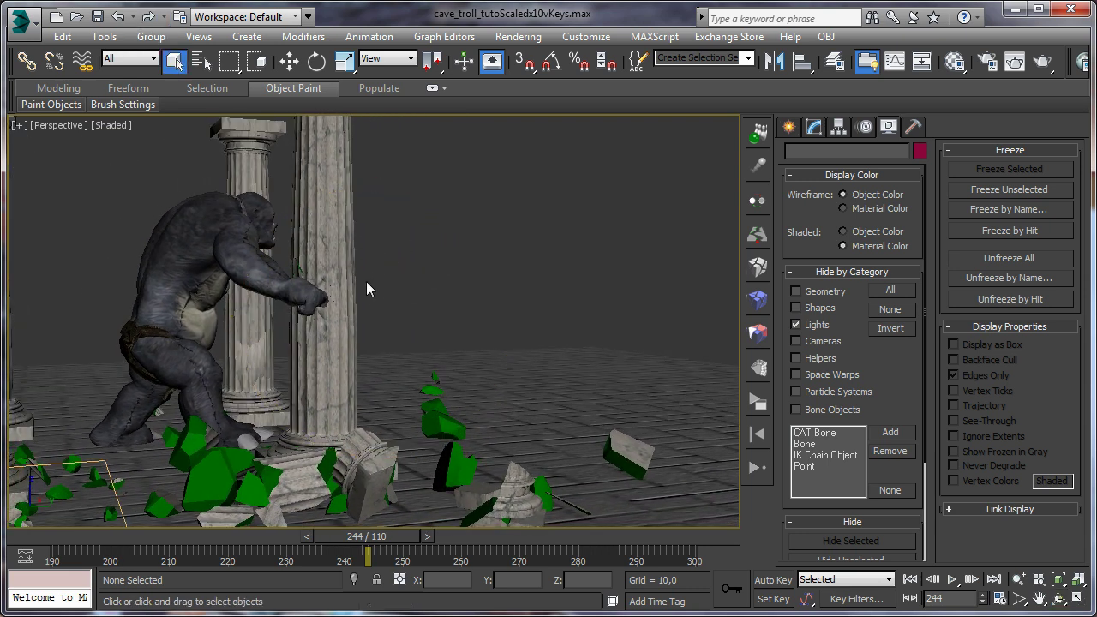
drag(292, 307, 293, 306)
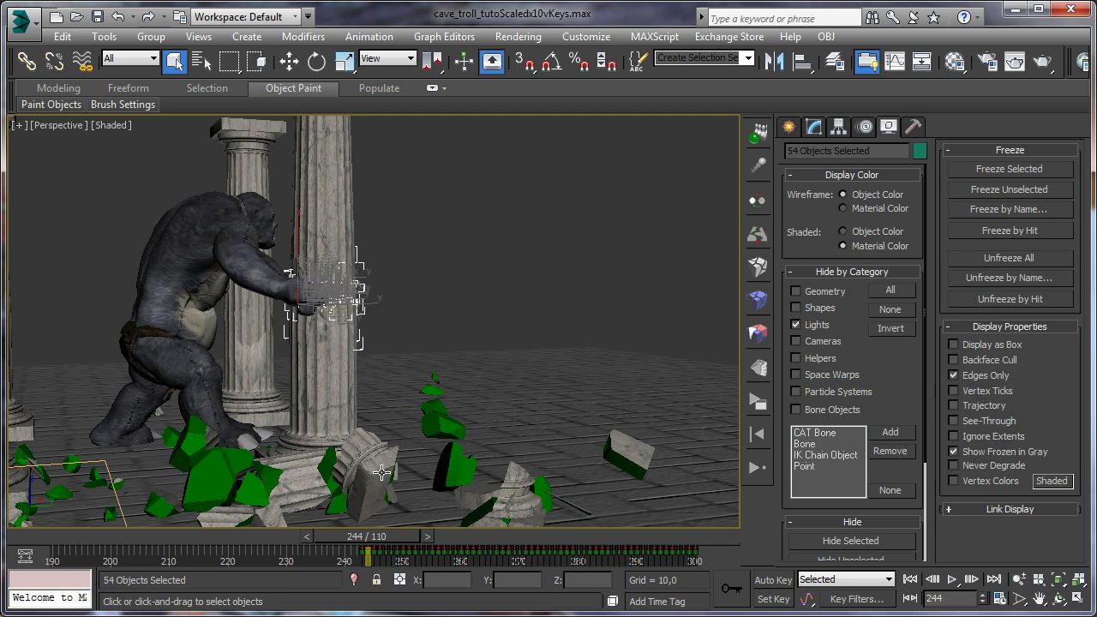
Add the two larger fragments breaking off the struck column at frame 250 to the selection
drag(405, 547, 457, 544)
click(1059, 598)
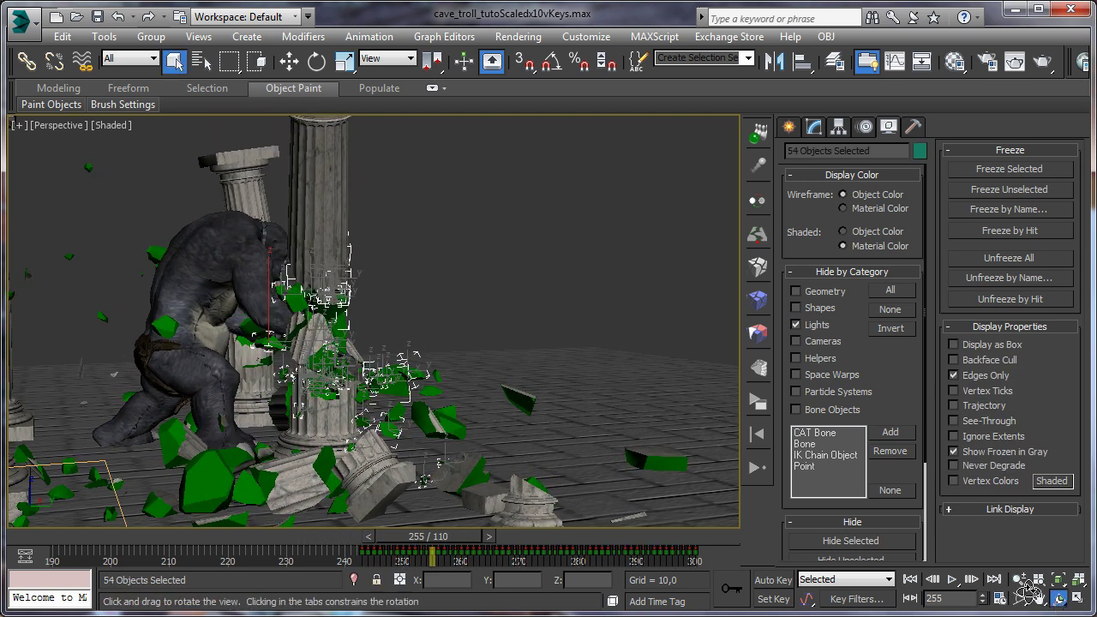
drag(383, 382, 314, 329)
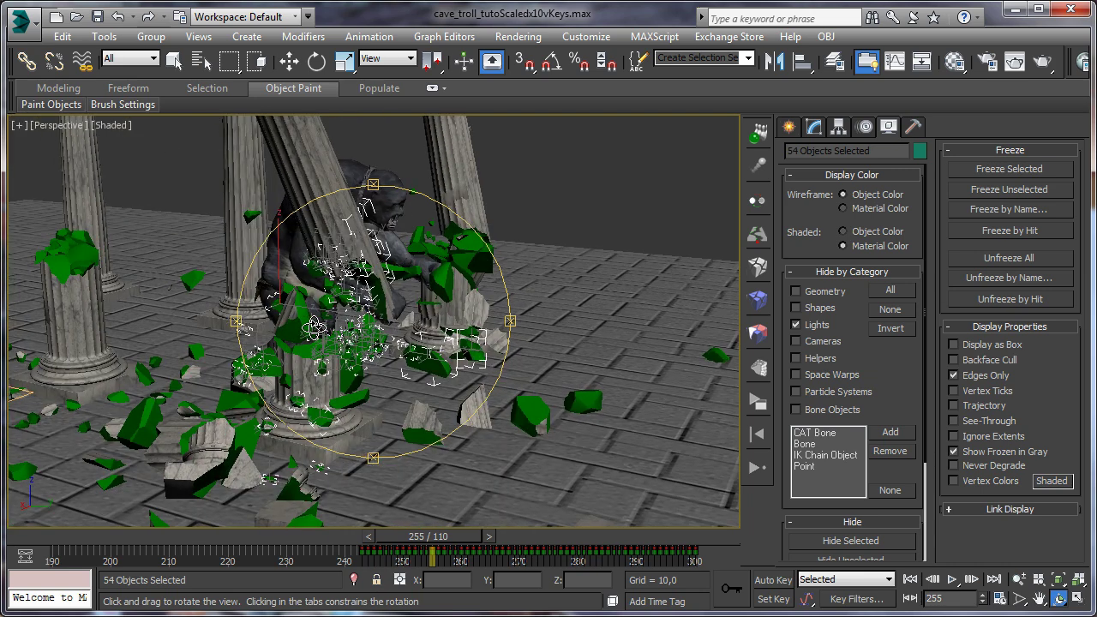
mouse_move(440, 537)
mouse_down()
mouse_move(359, 528)
mouse_move(429, 522)
mouse_up()
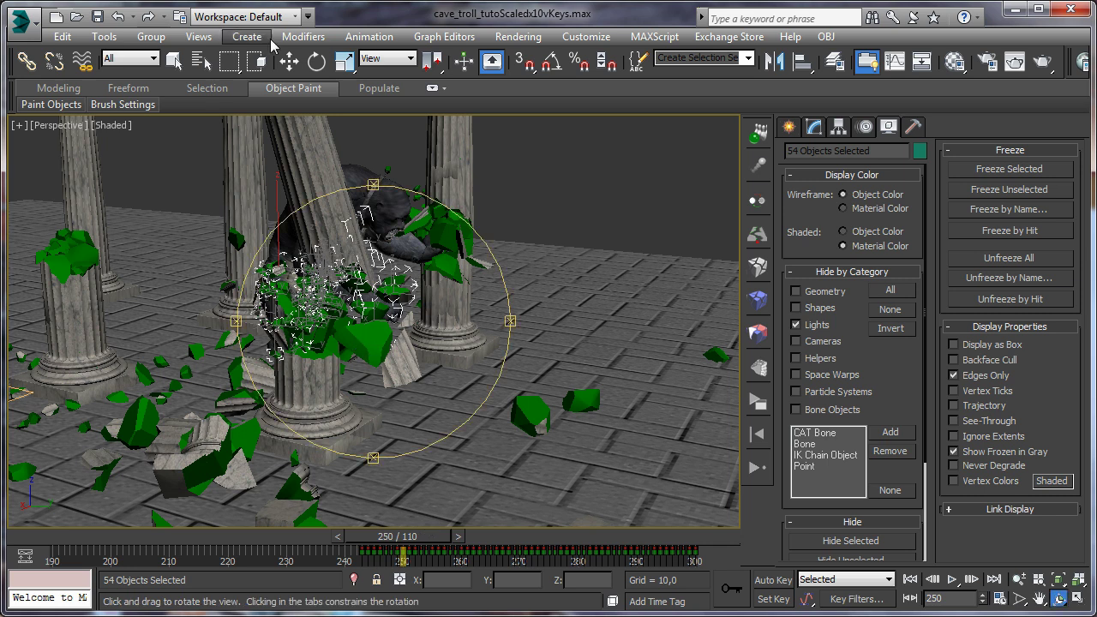
click(175, 61)
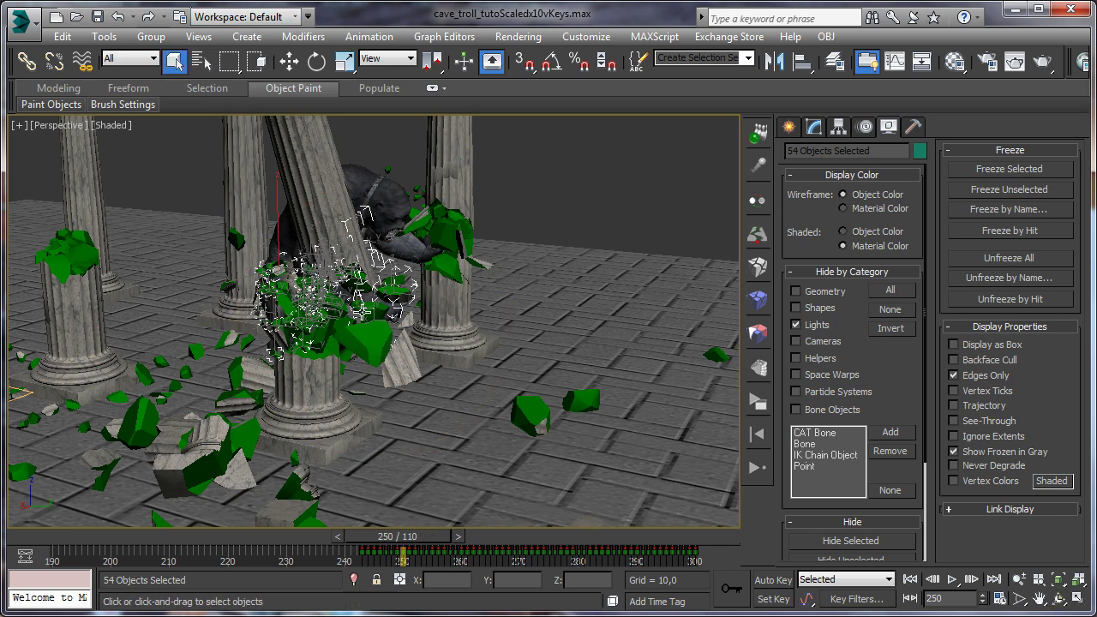
ctrl+click(409, 360)
ctrl+click(375, 346)
Remove the large upper column pieces from the fragment selection, viewing the impact from the troll's front at frame 250
drag(439, 538, 446, 508)
click(1059, 598)
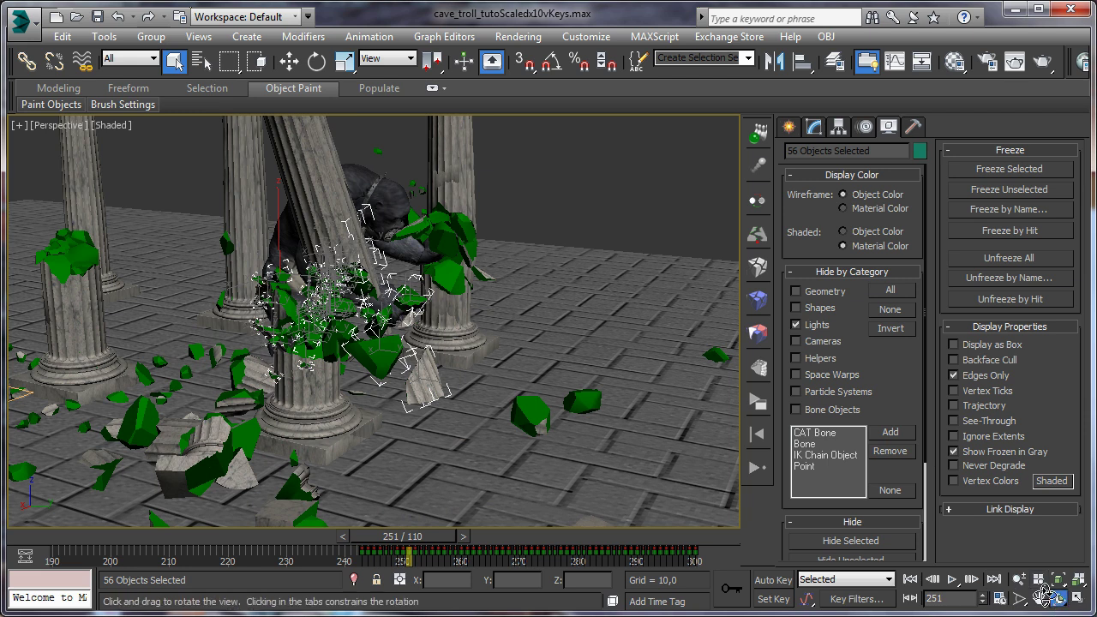
drag(371, 269, 360, 291)
click(178, 70)
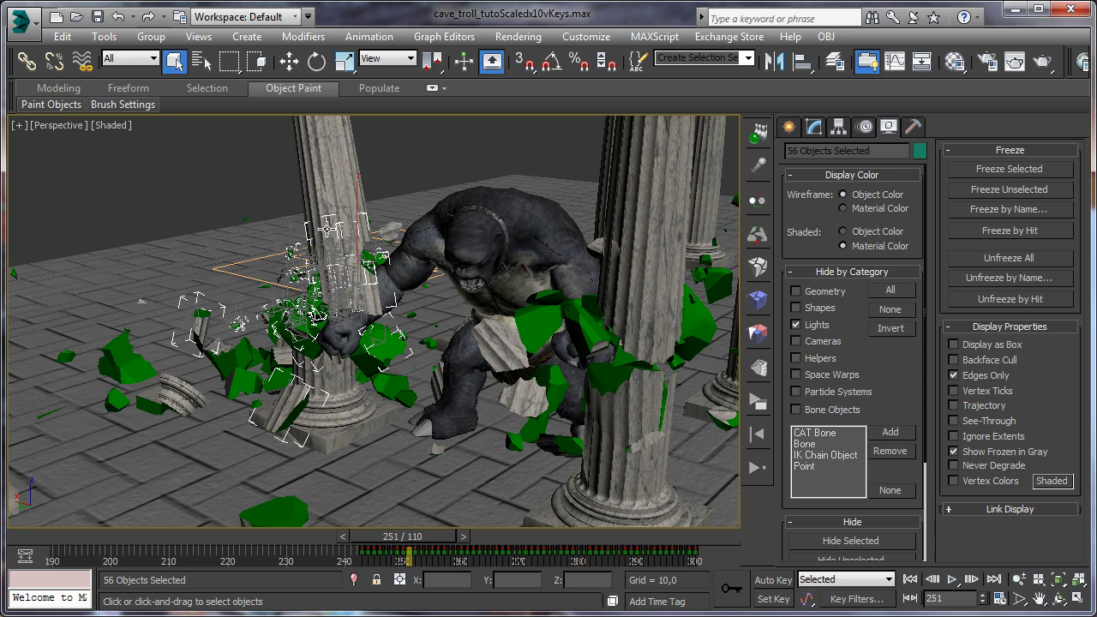
alt+click(343, 232)
mouse_move(423, 538)
mouse_down()
mouse_move(382, 538)
mouse_move(445, 538)
mouse_move(419, 542)
mouse_up()
key(period)
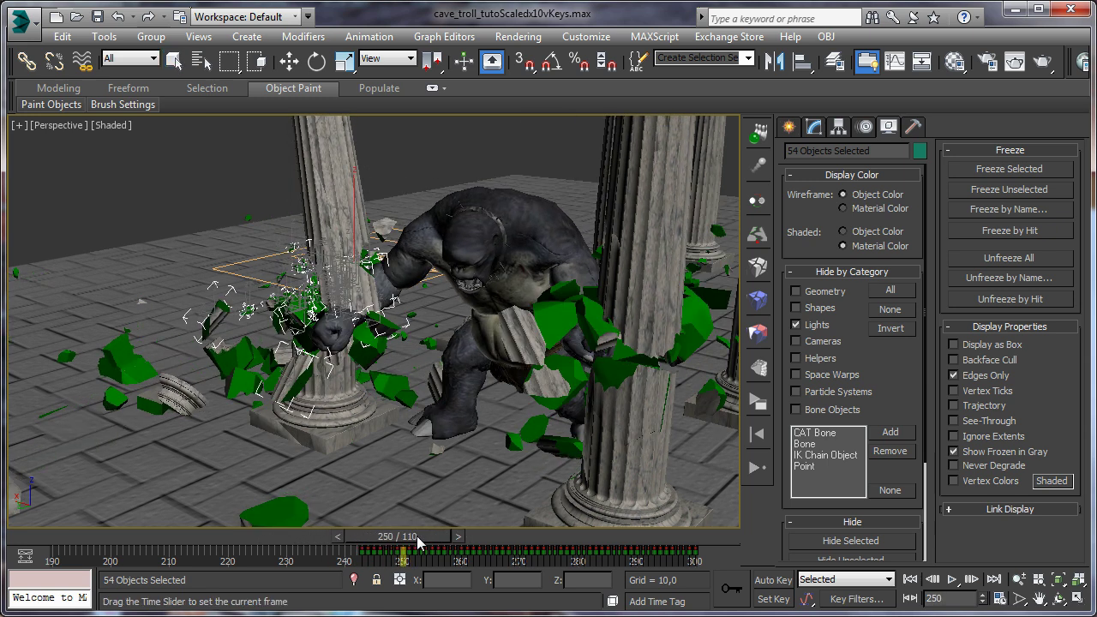
key(q)
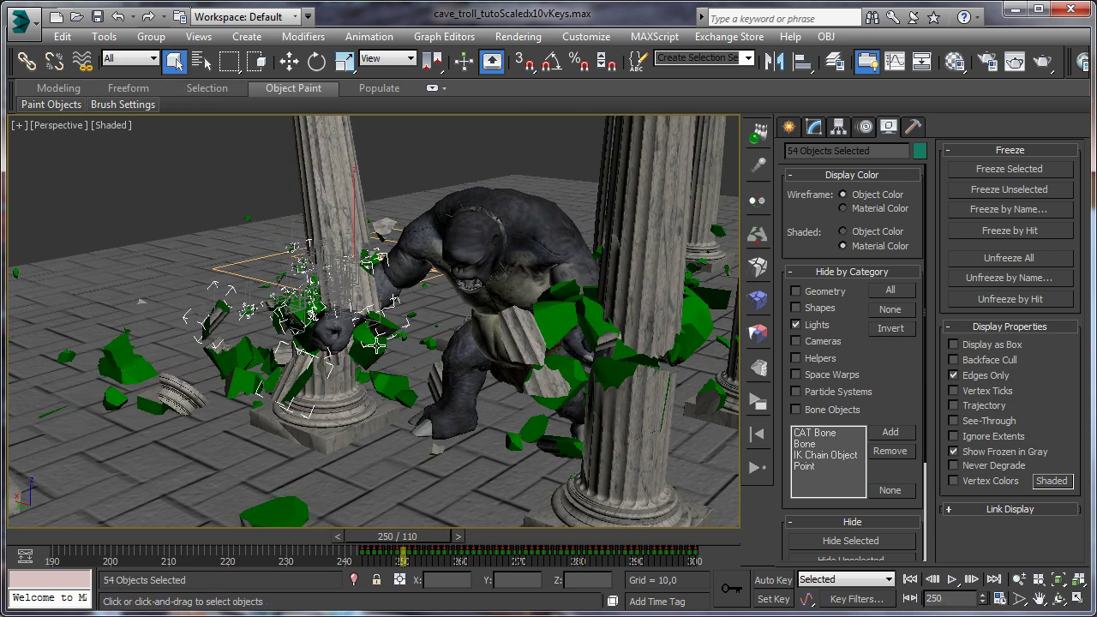
Return to frame 227, before the column breaks, and group the selected fragments as emitDebris
drag(450, 535, 274, 522)
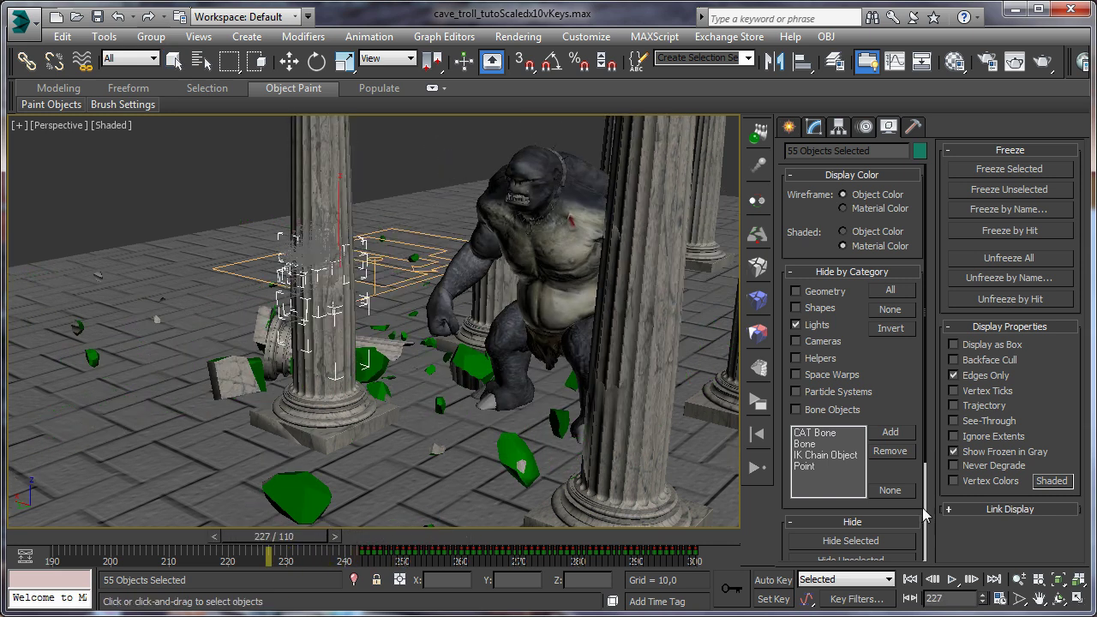
click(1059, 598)
drag(523, 258, 283, 273)
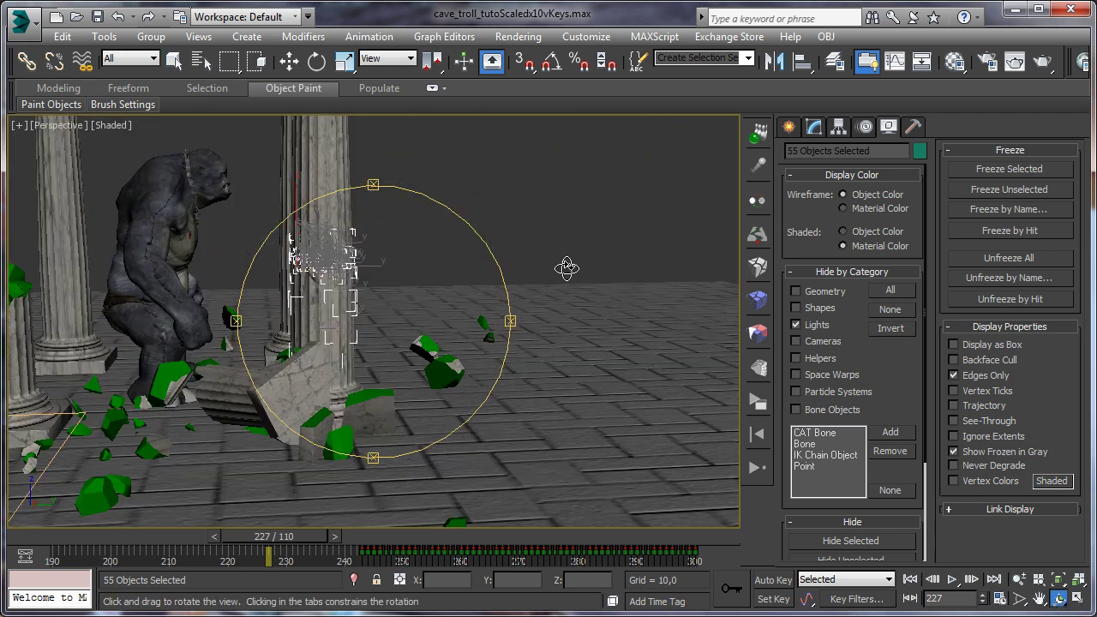
drag(568, 268, 333, 268)
click(151, 36)
click(174, 57)
text(emitDebris)
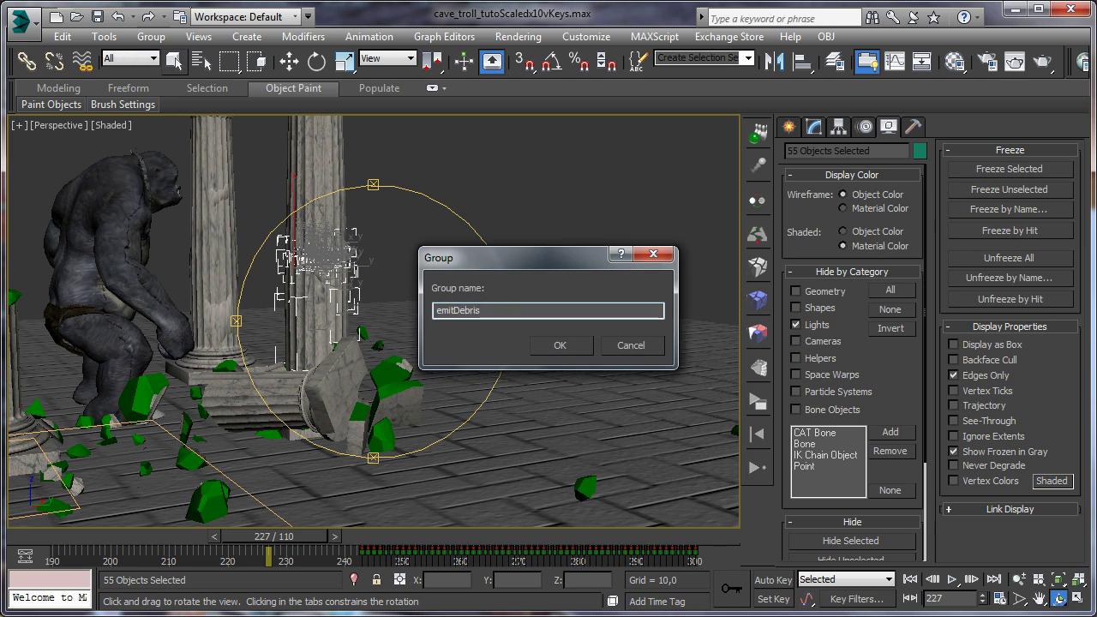
click(554, 342)
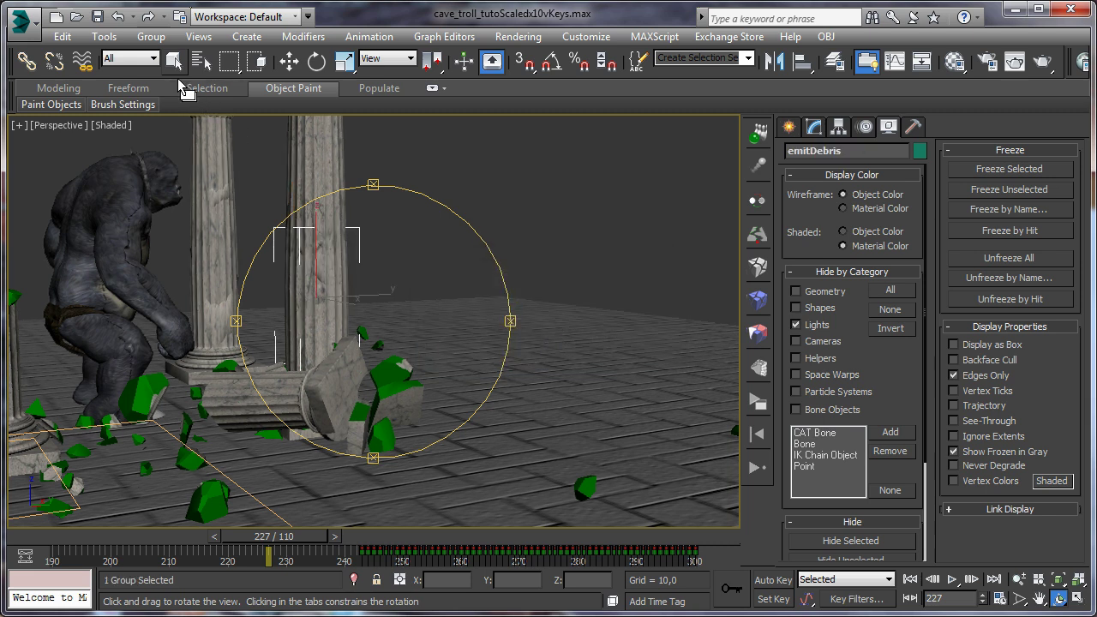
Isolate the PF Source emitter together with the emitDebris group
click(174, 62)
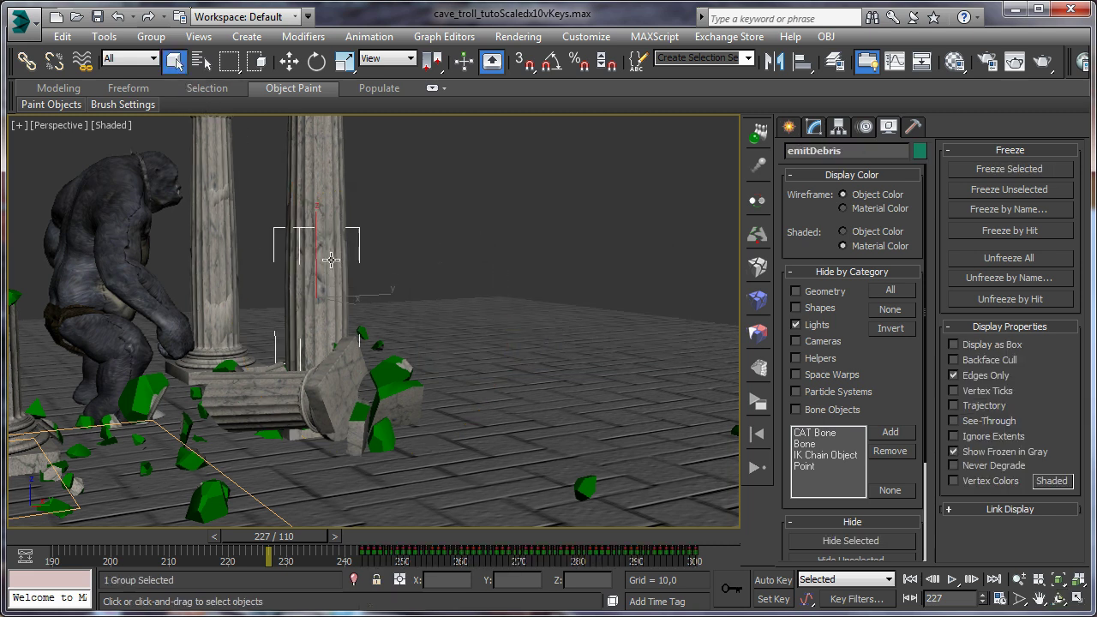
click(1058, 598)
drag(446, 400, 408, 367)
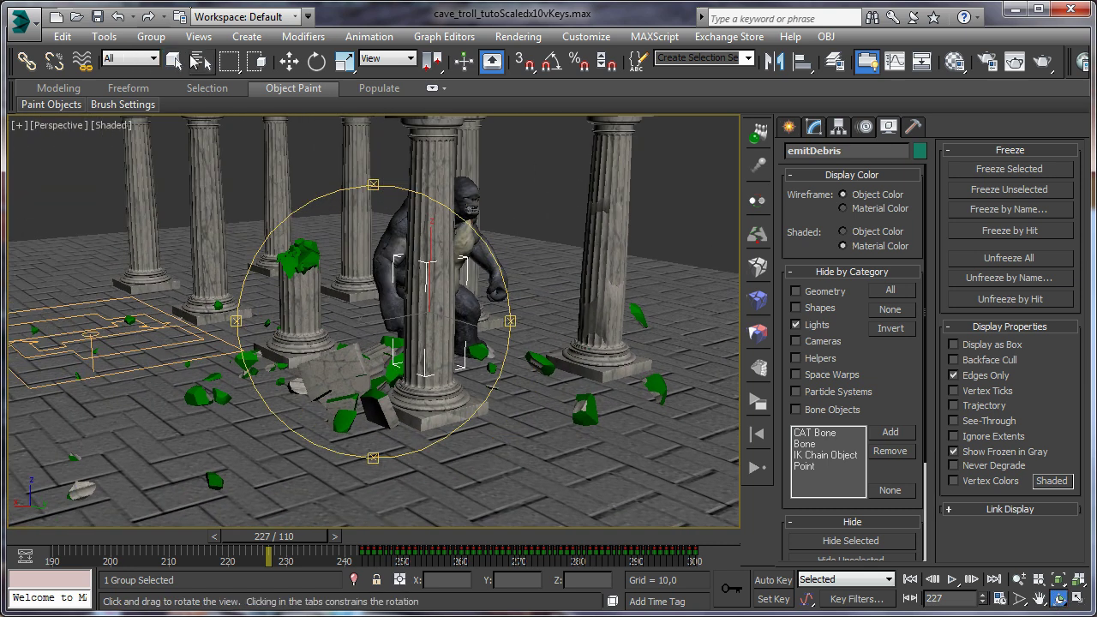
click(174, 60)
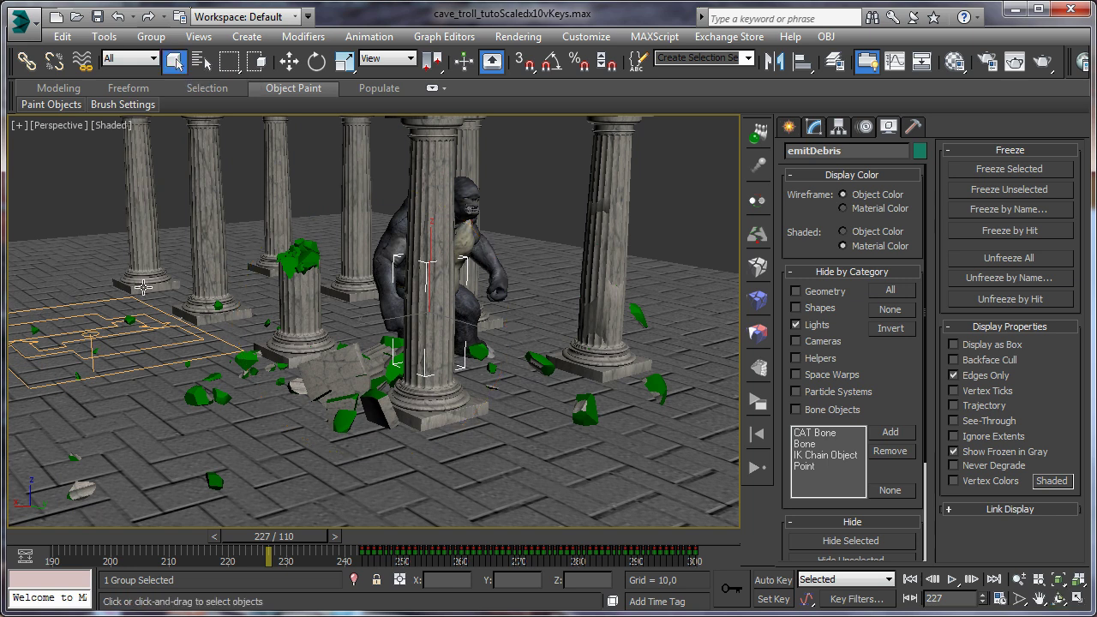
click(94, 330)
click(94, 334)
ctrl+click(427, 302)
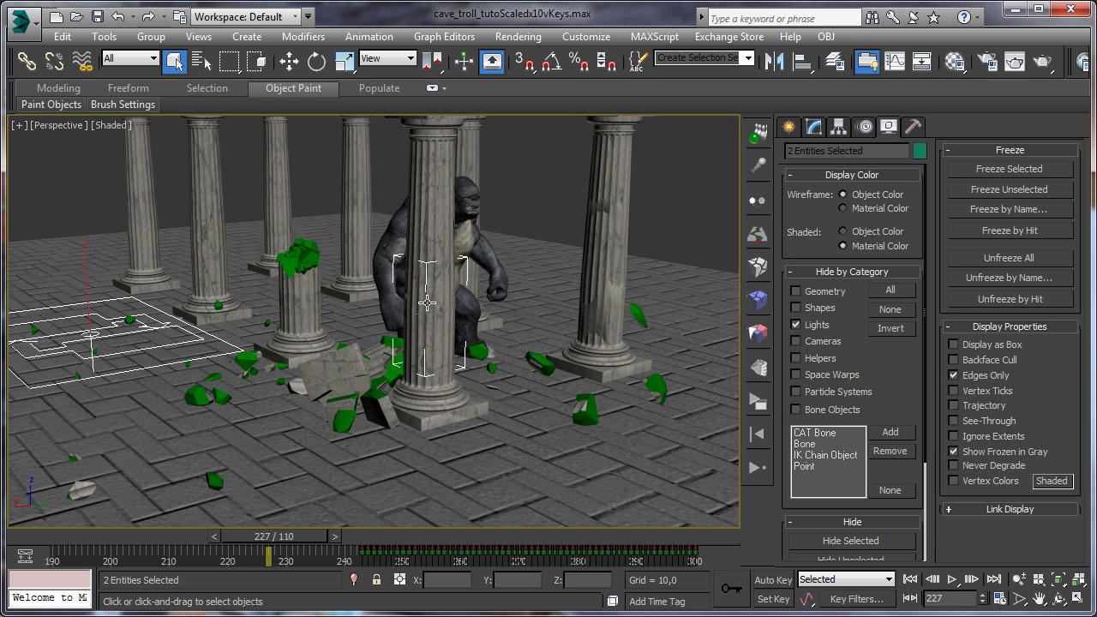
right_click(426, 302)
click(476, 155)
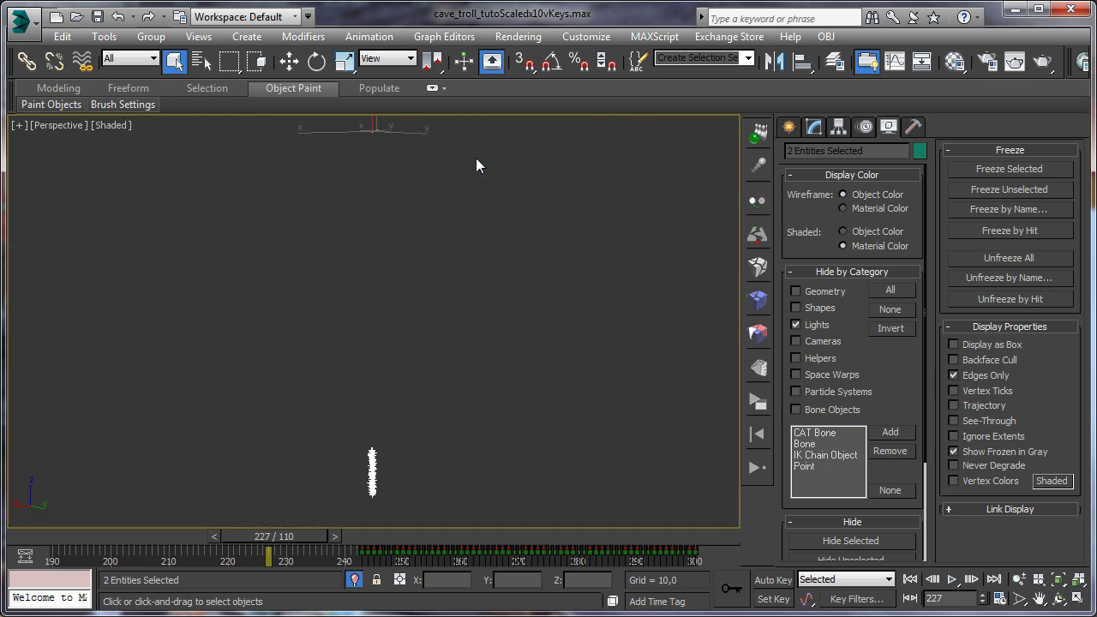
End the isolation to display the whole scene again
middle_drag(362, 344, 374, 288)
middle_drag(348, 208, 351, 314)
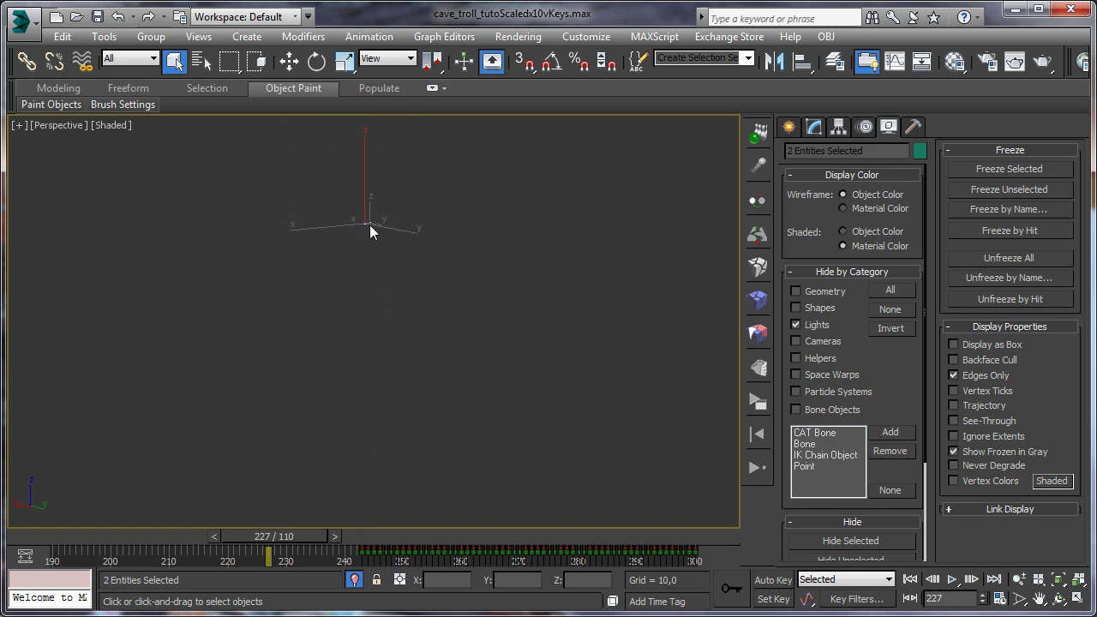
right_click(366, 222)
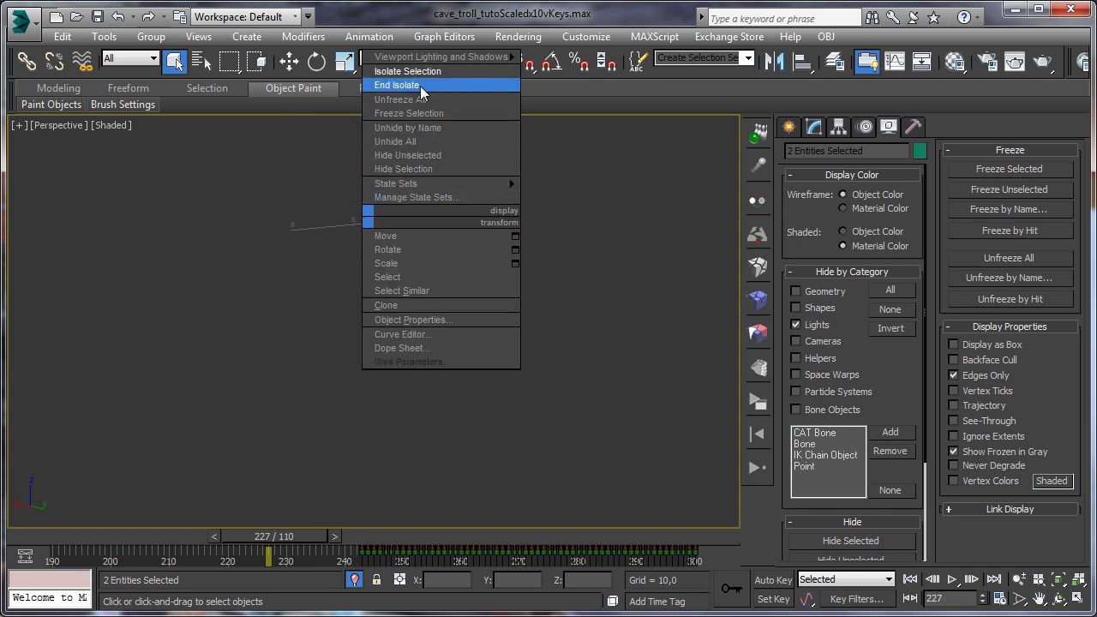
click(415, 86)
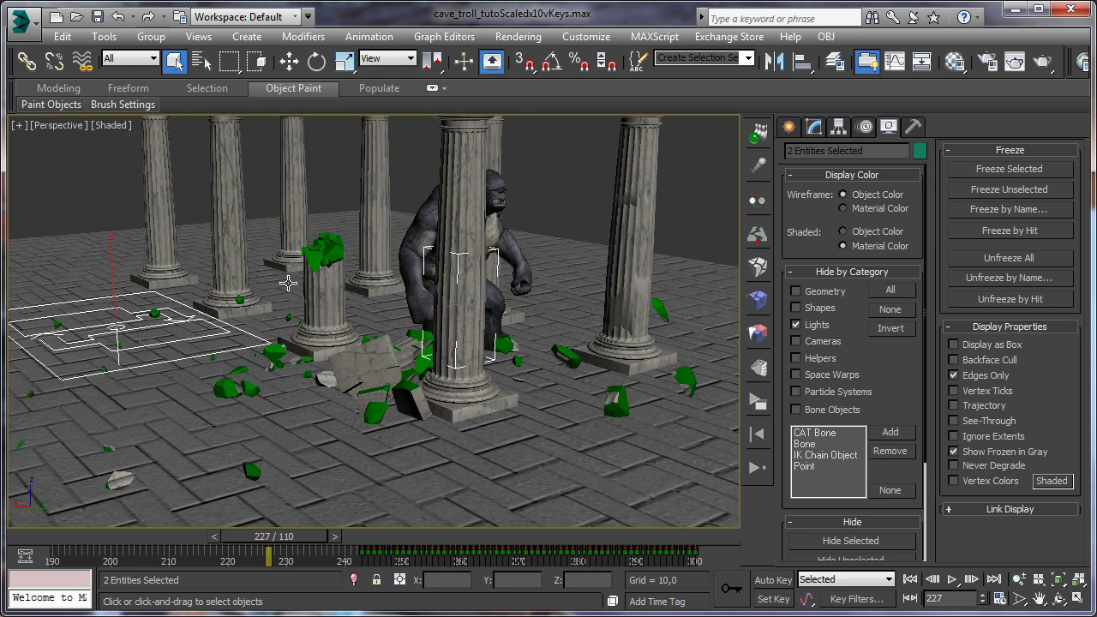
Select only the PF Source 001 emitter and open its flow in Particle View
click(111, 336)
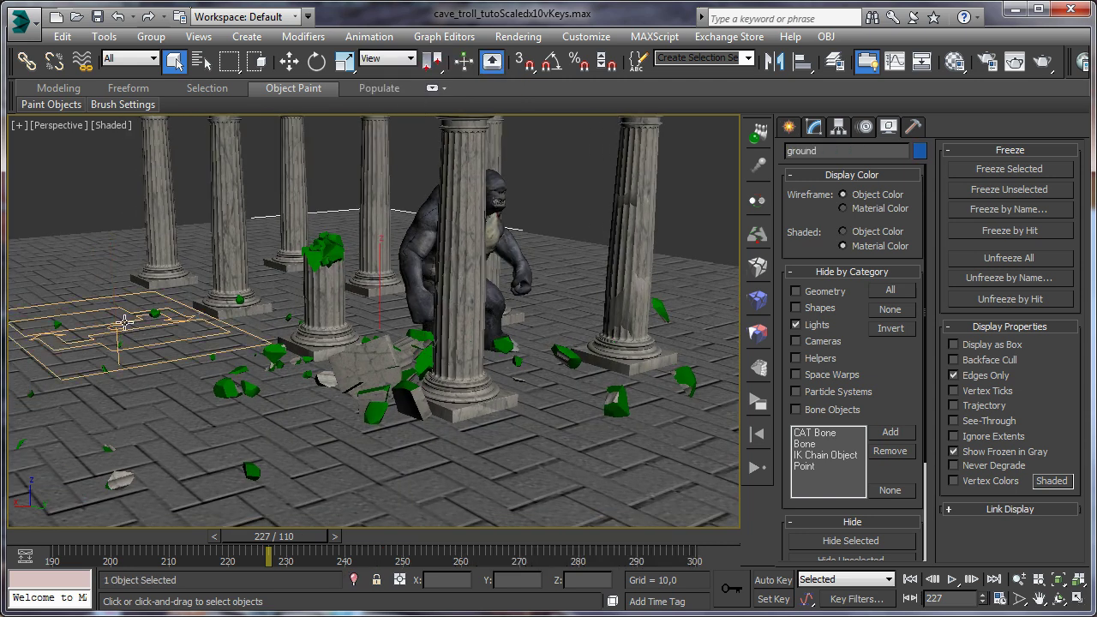
click(116, 334)
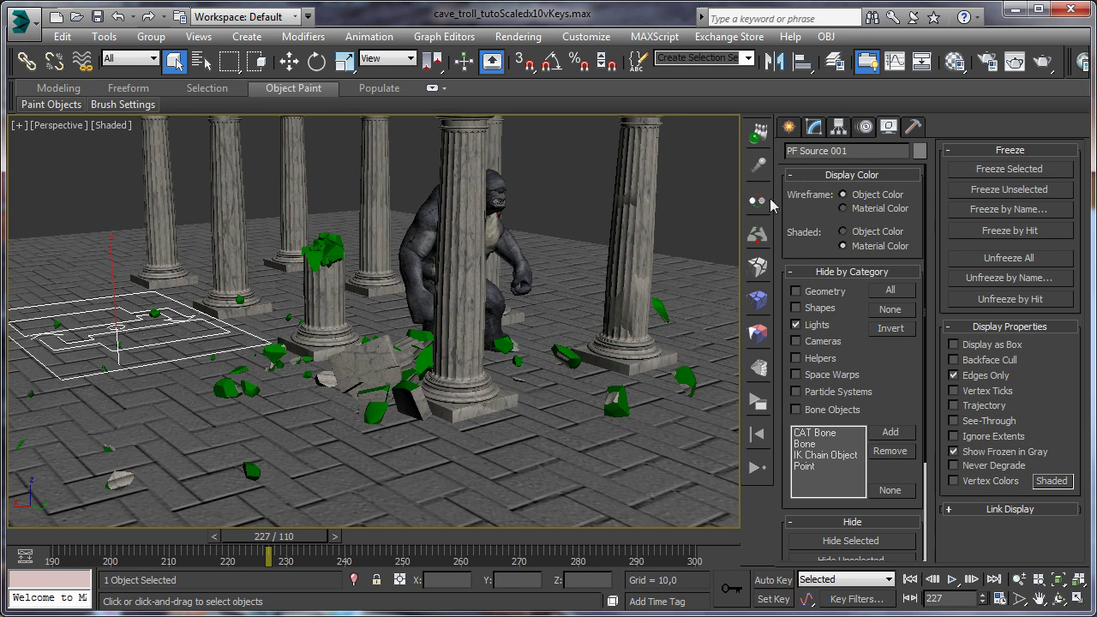
click(813, 128)
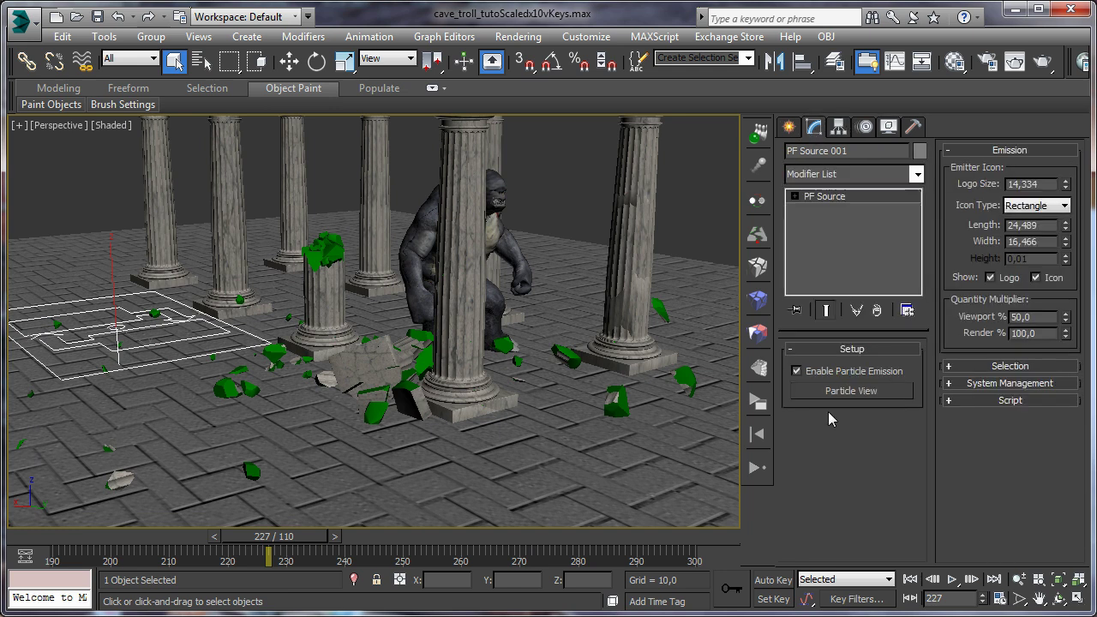
click(865, 391)
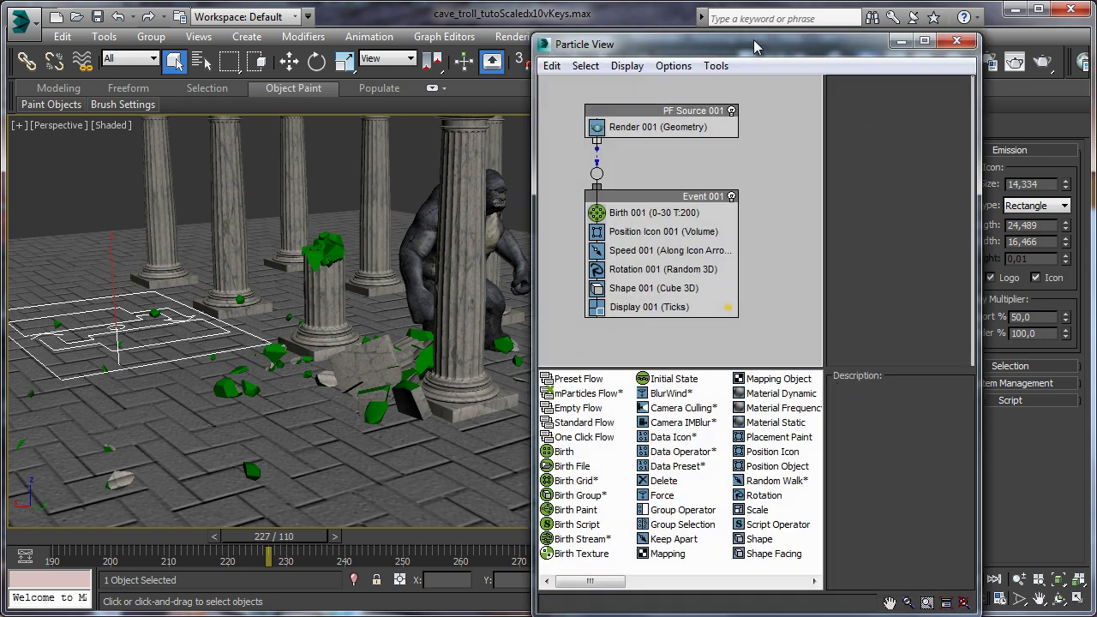
Delete the Position Icon, Speed, Rotation and Shape operators from Event 001
drag(754, 45, 743, 30)
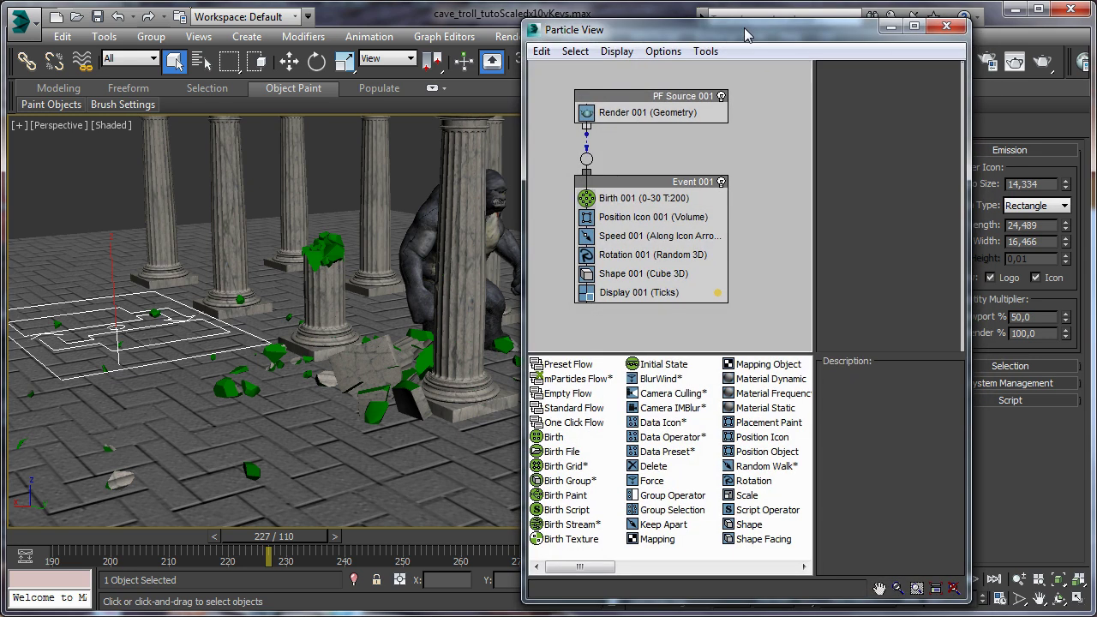
click(644, 218)
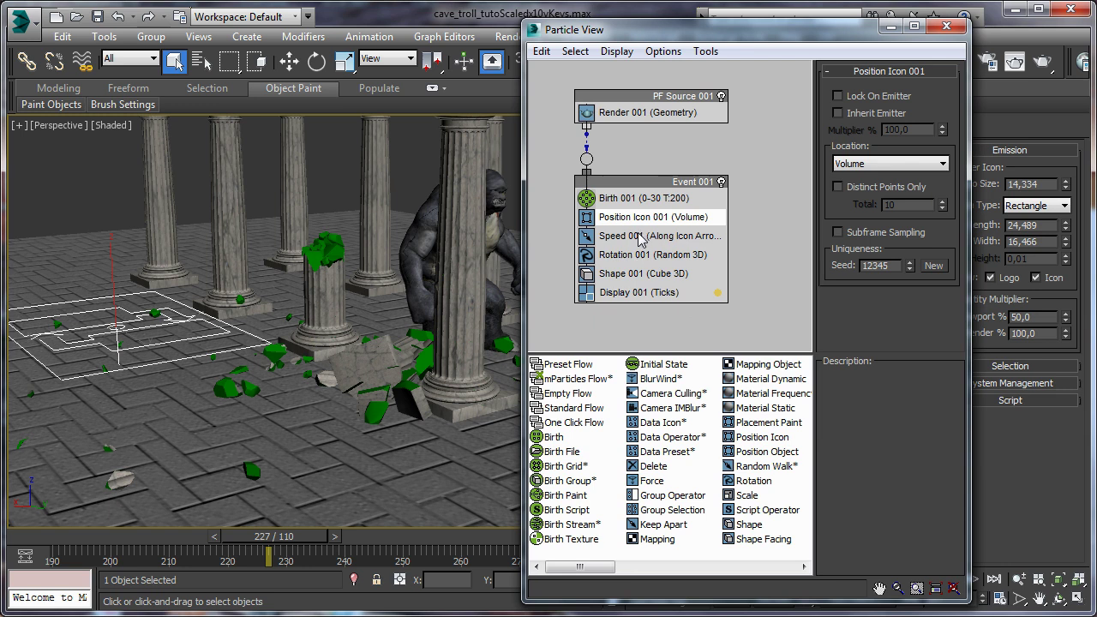
ctrl+click(640, 237)
ctrl+click(638, 254)
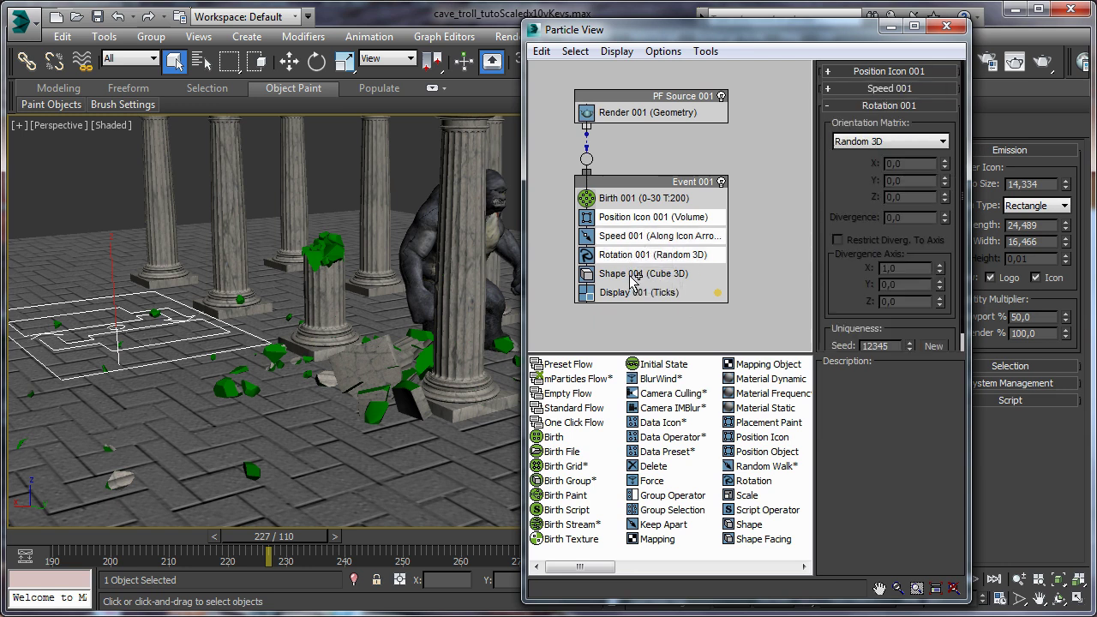
ctrl+click(631, 276)
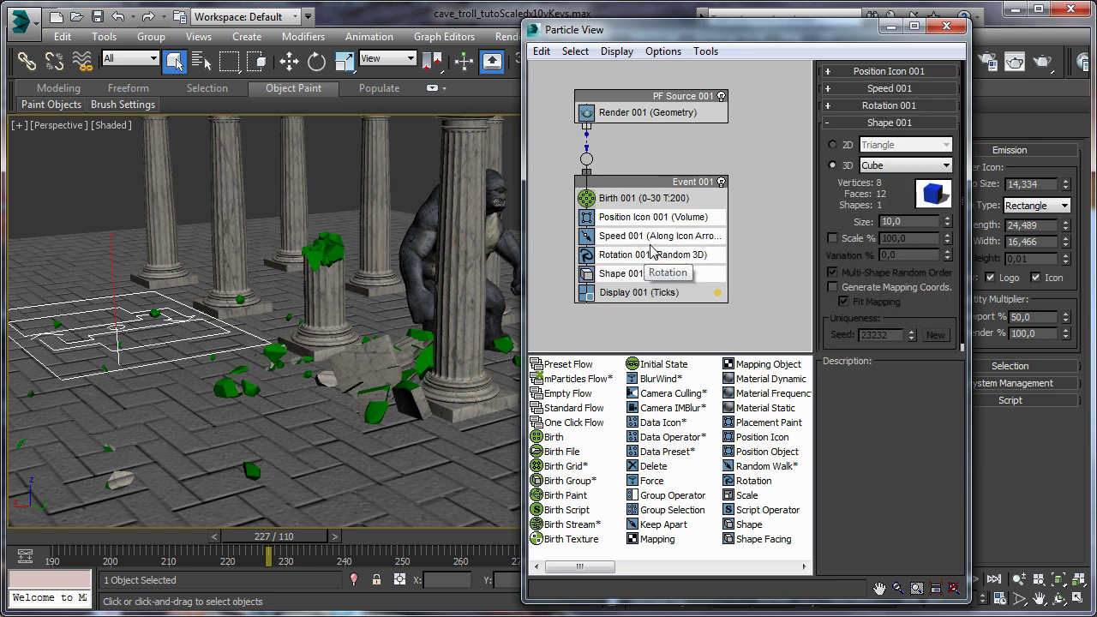
key(Delete)
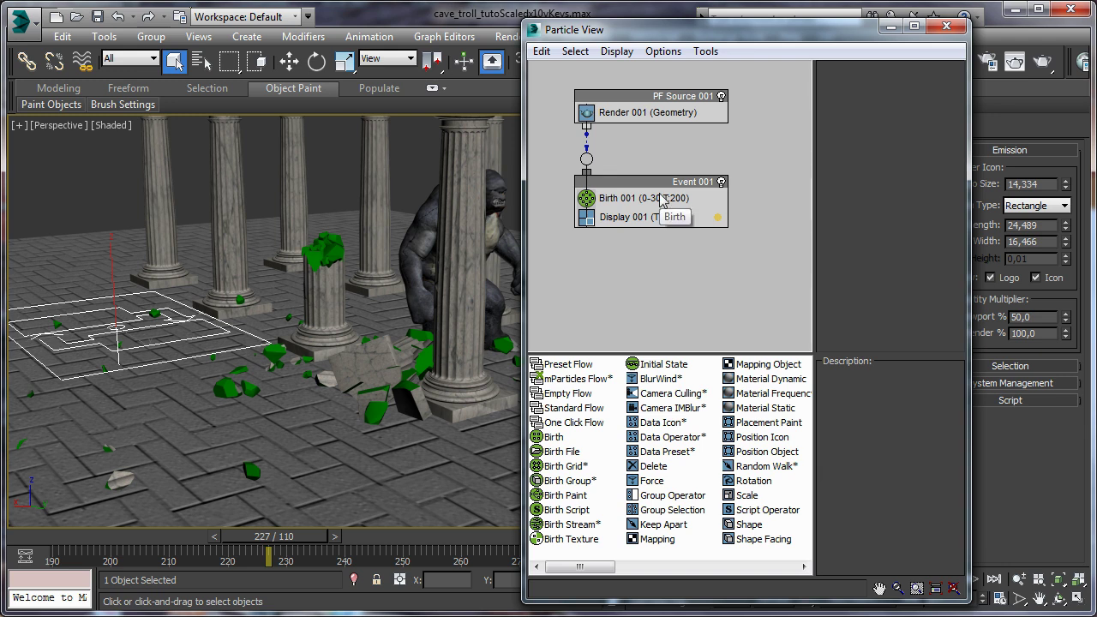
Isolate the PF Source emitter together with the emitDebris group and go to frame 230
click(888, 27)
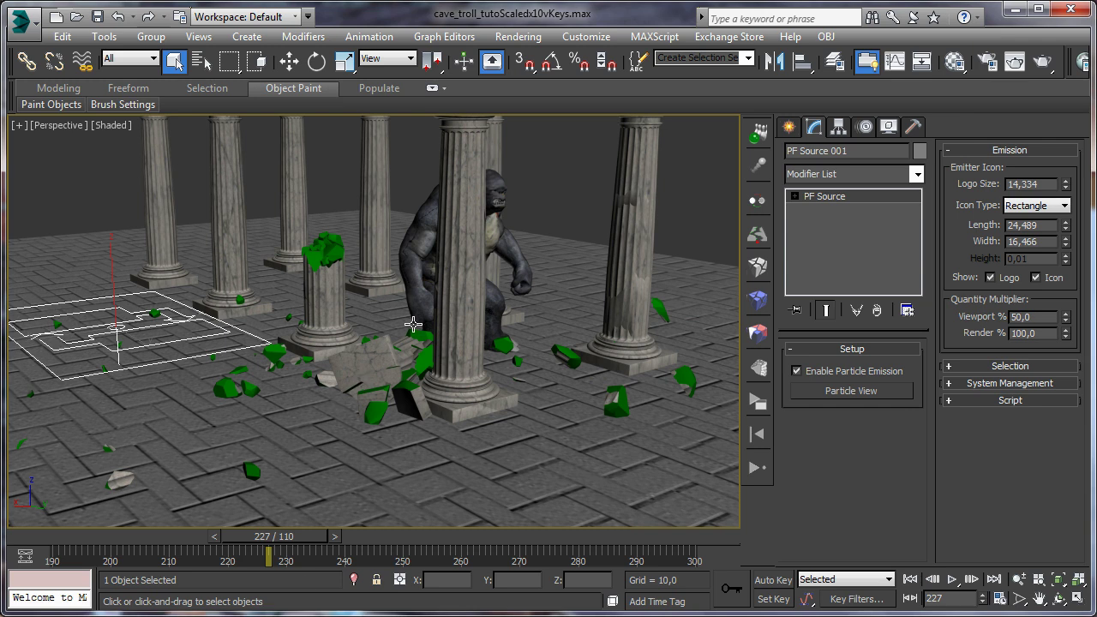
click(460, 270)
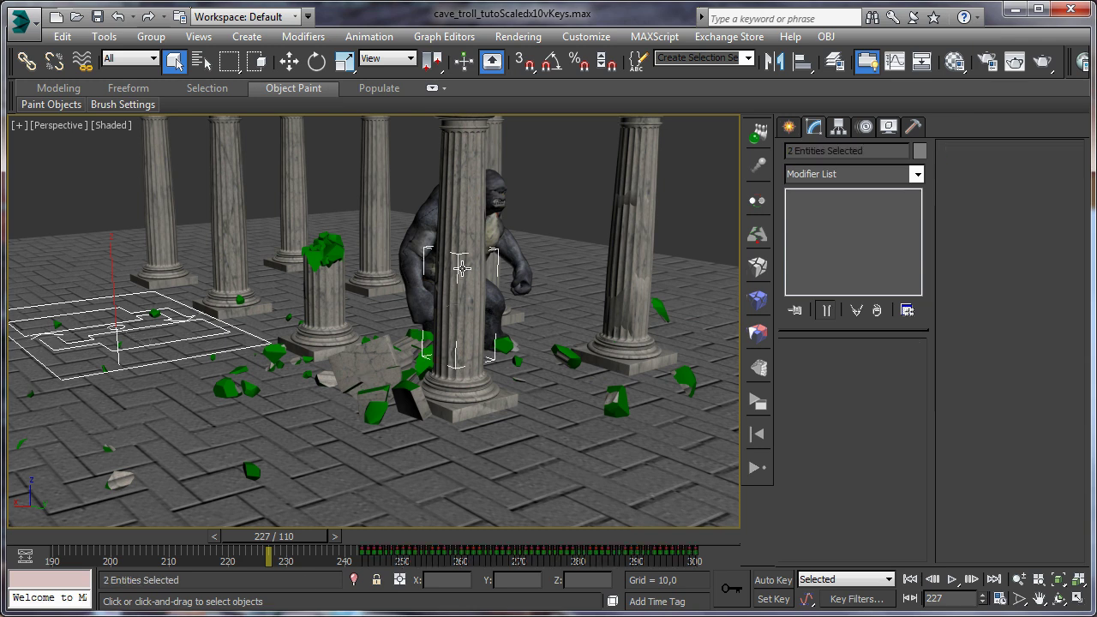
right_click(454, 269)
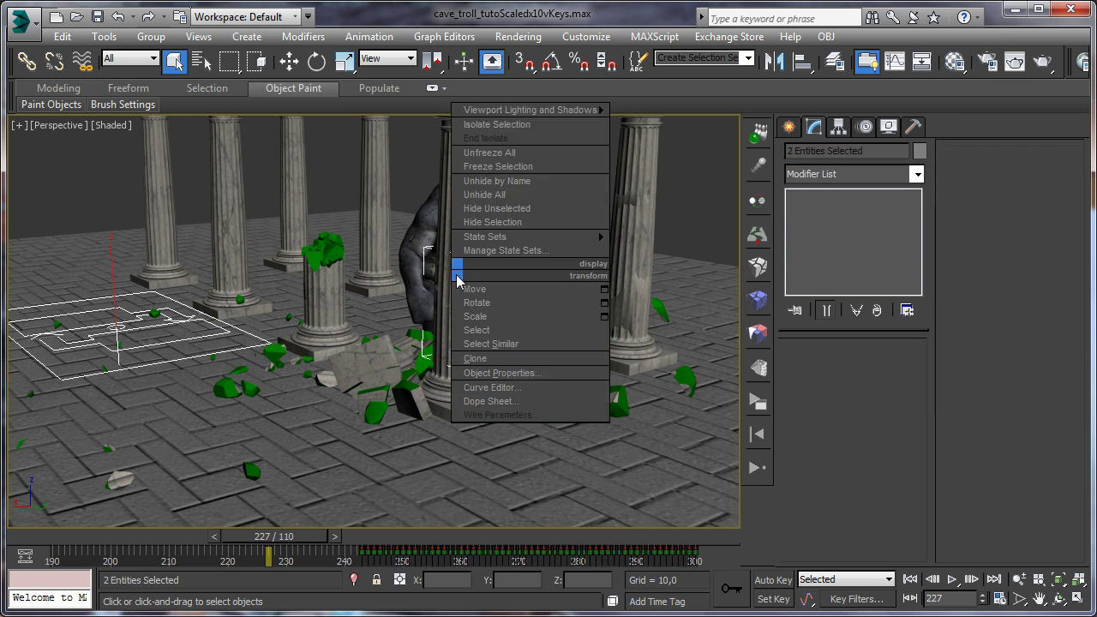
click(509, 125)
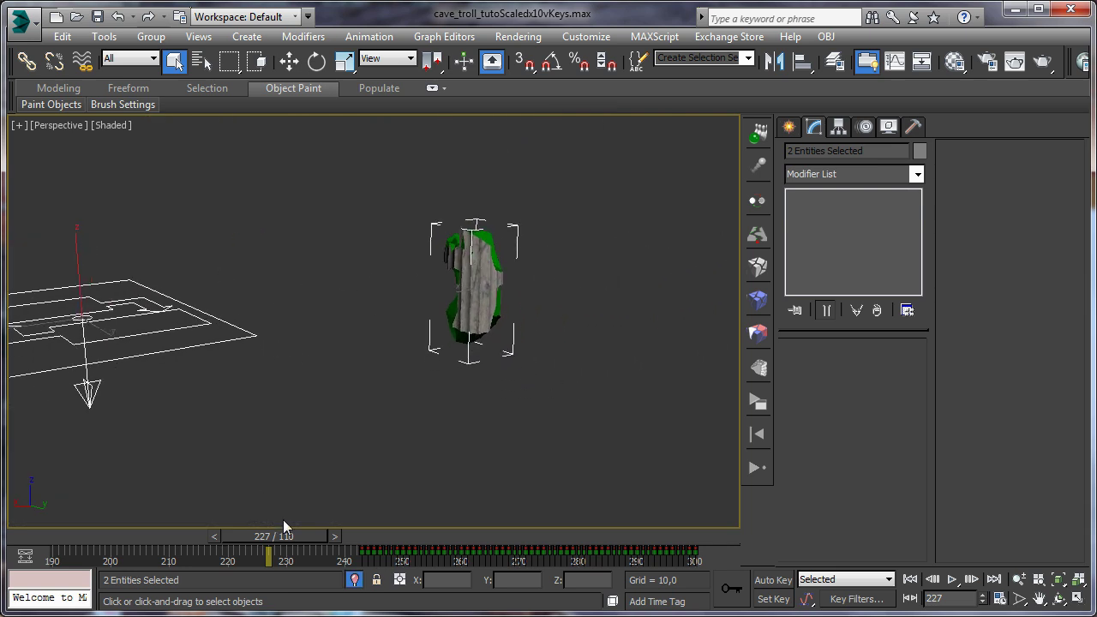
drag(285, 533, 711, 58)
Insert a Position Object operator between Birth and Display in Event 001 of the particle flow
key(6)
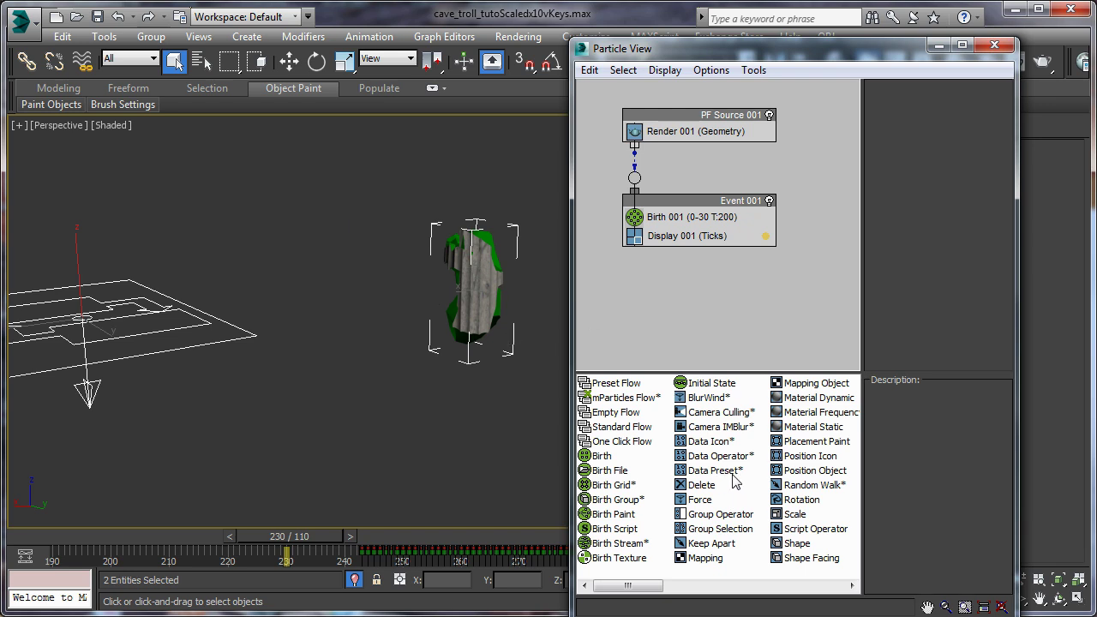
click(802, 442)
scroll(795, 449, down, 1)
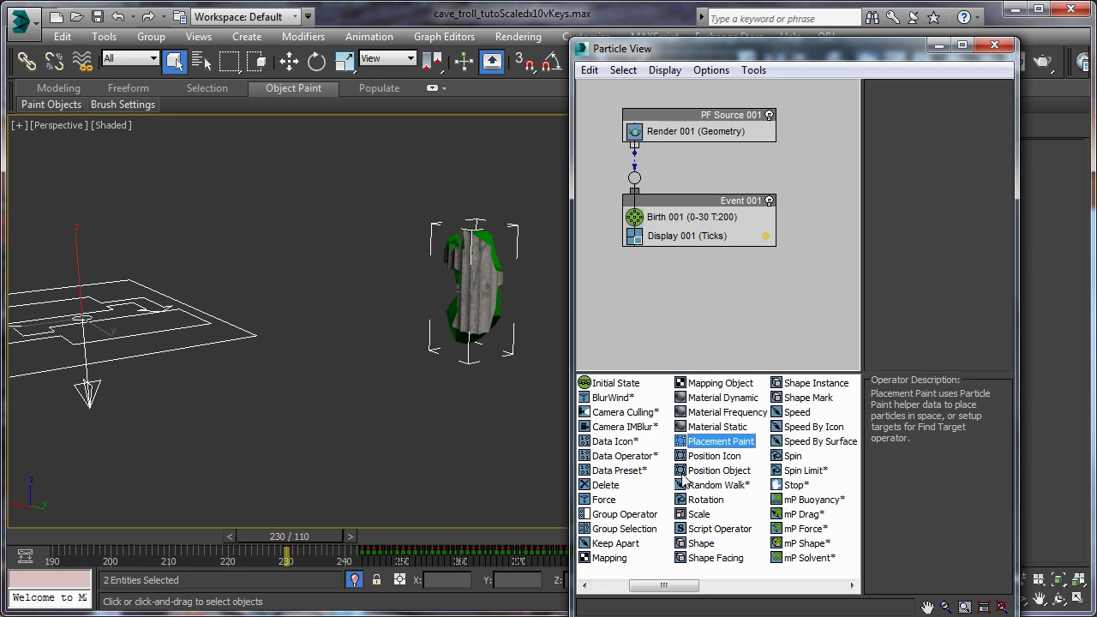
drag(724, 471, 674, 240)
click(674, 239)
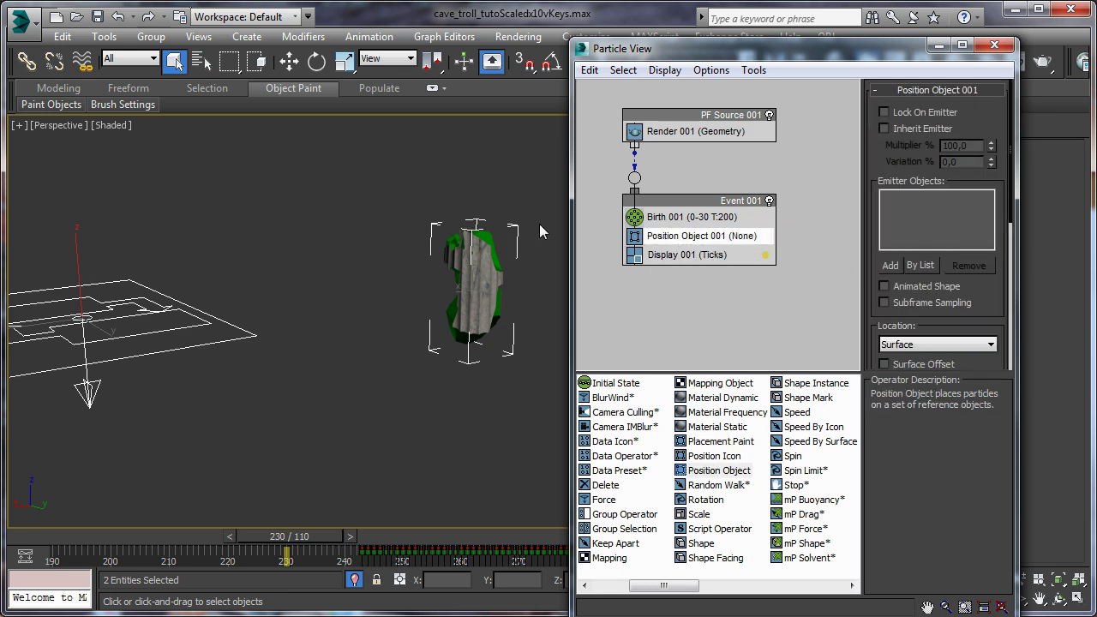
Assign the emitDebris group as the emitter object of the Position Object operator
click(476, 240)
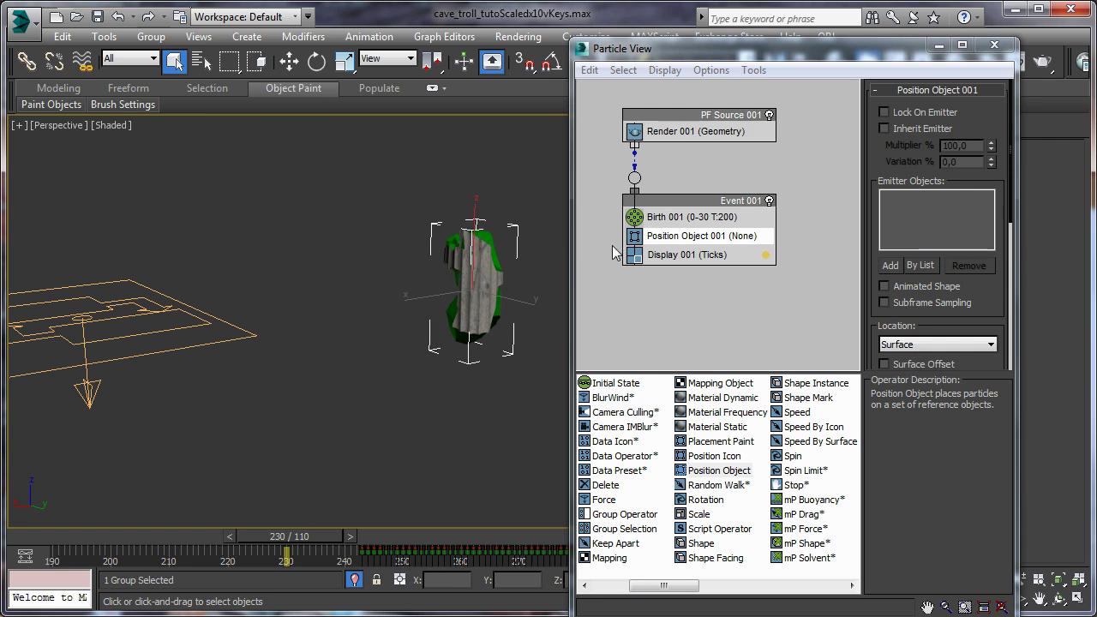
click(921, 265)
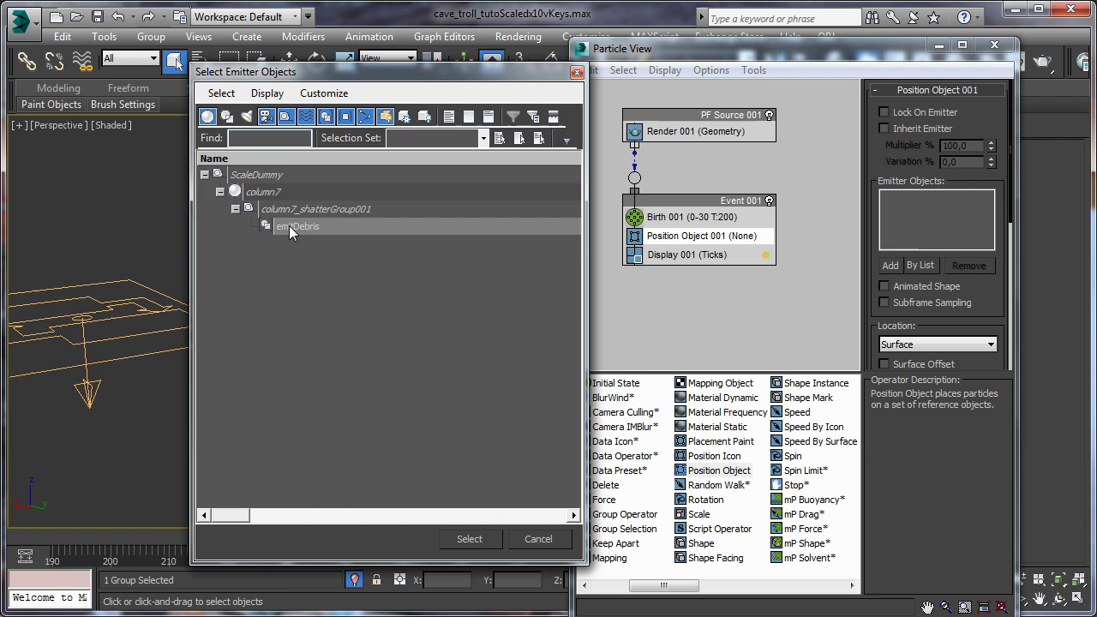
click(470, 538)
alt+middle_drag(489, 319, 460, 263)
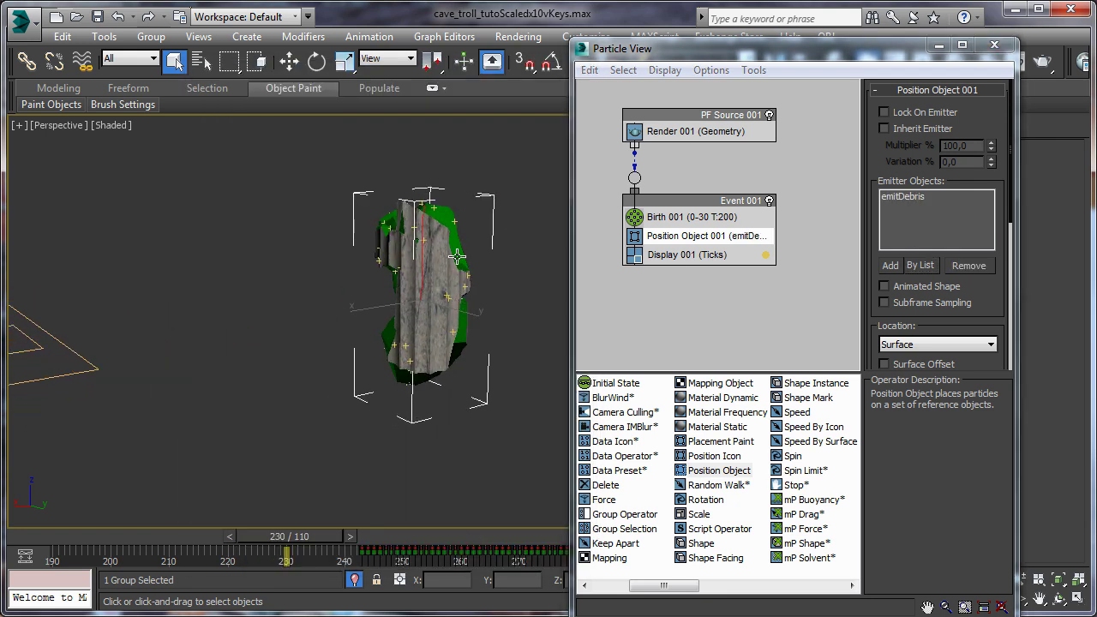
Set the Birth operator's amount to 300 and check the particle distribution on the fragments
click(672, 220)
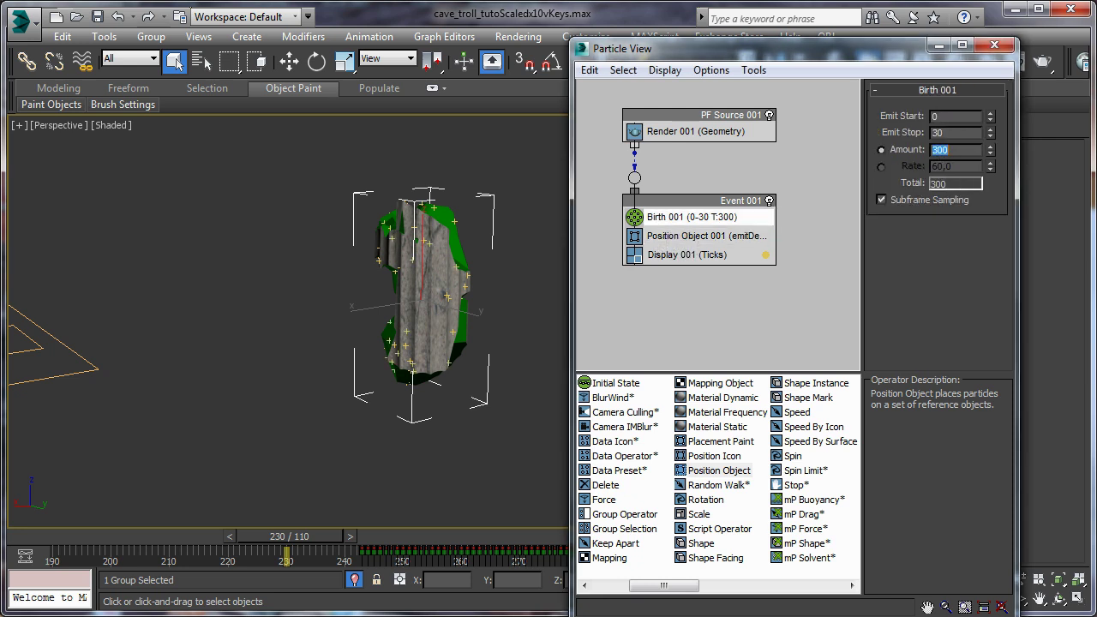
middle_drag(463, 211, 444, 204)
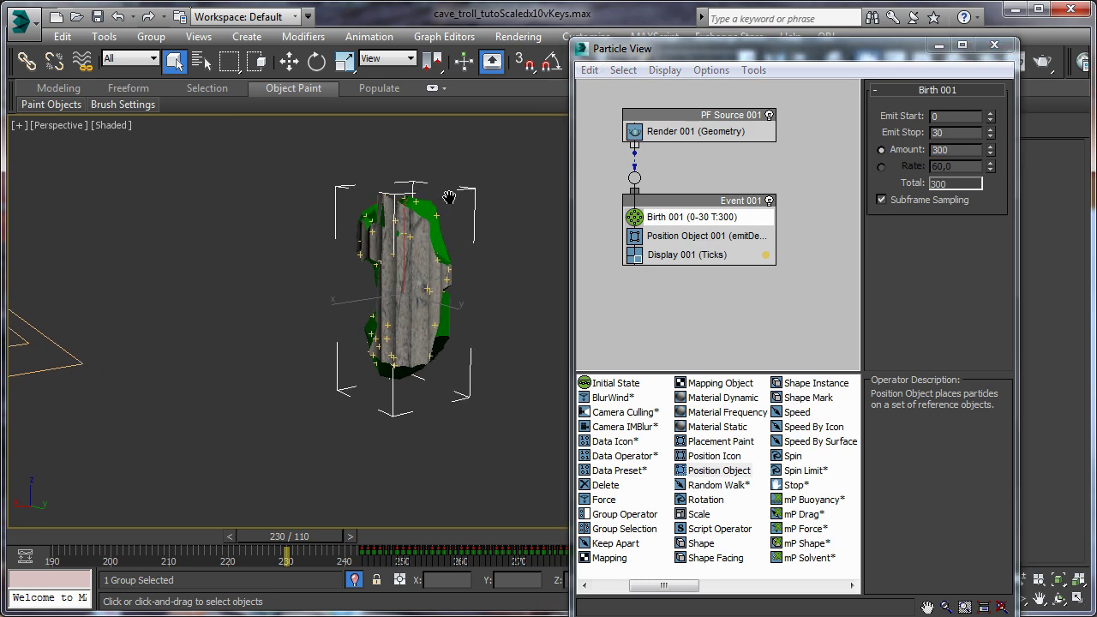
click(1059, 598)
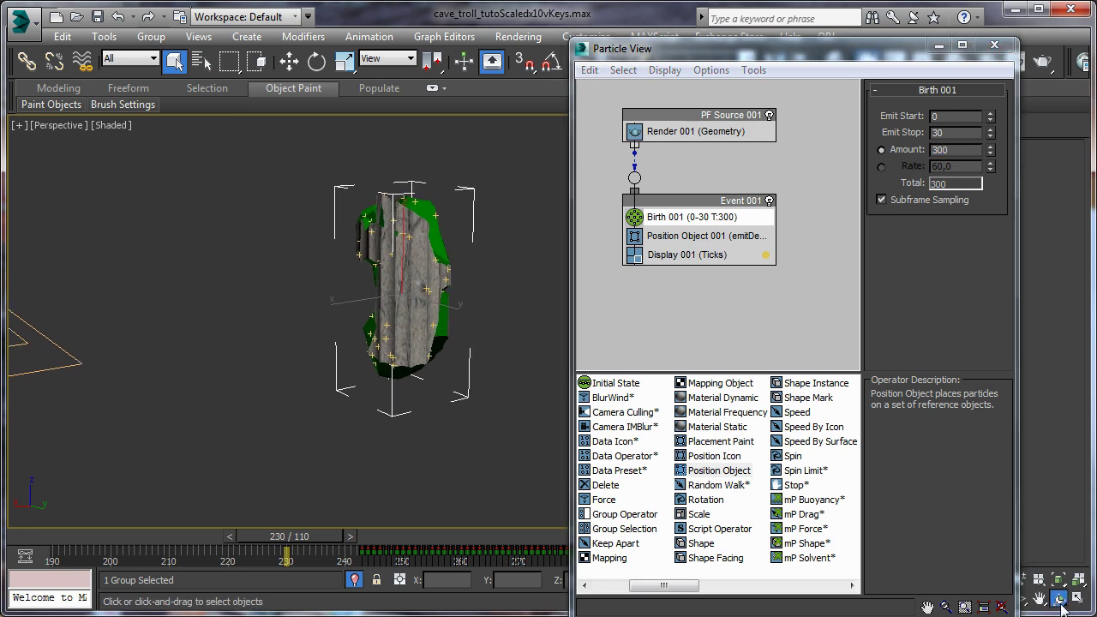
drag(69, 309, 198, 311)
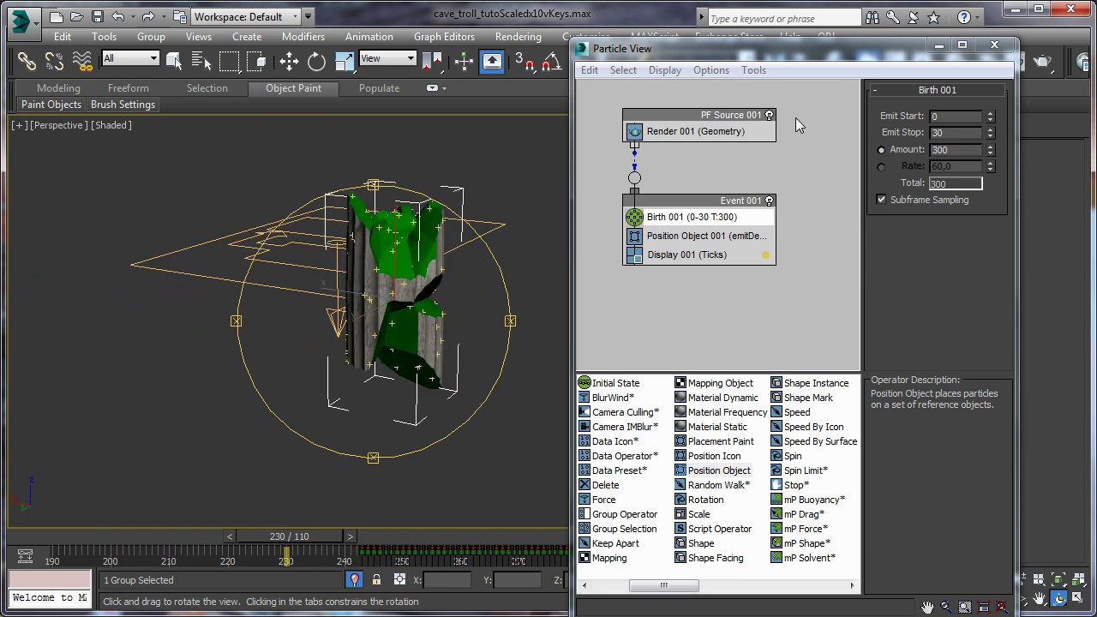
click(994, 45)
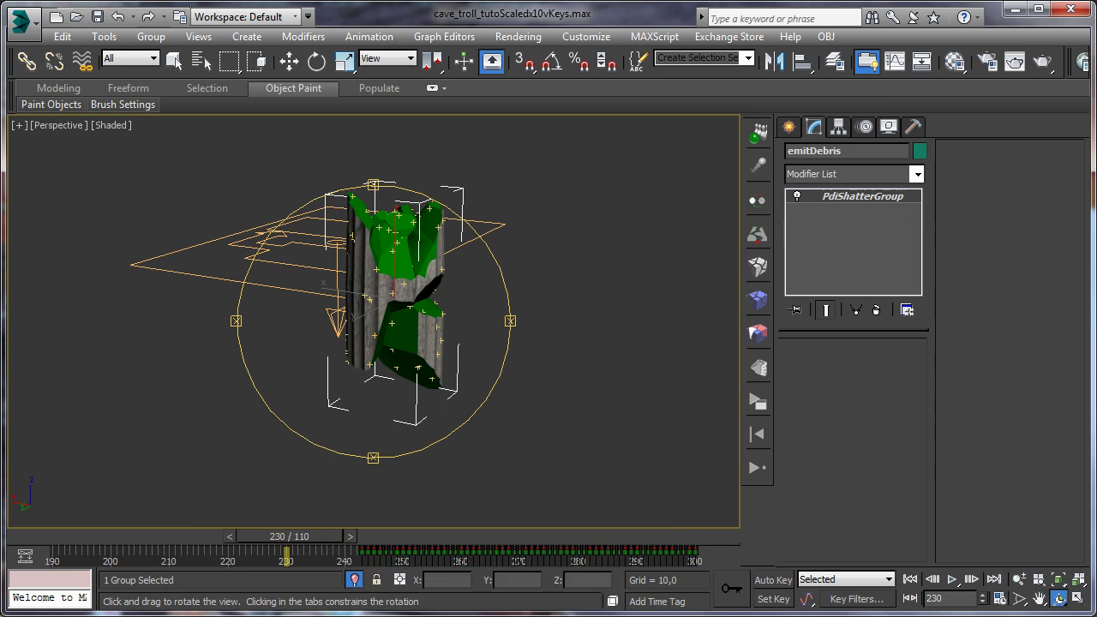
Add an Edit Mesh modifier to the emitDebris group
drag(342, 376, 489, 372)
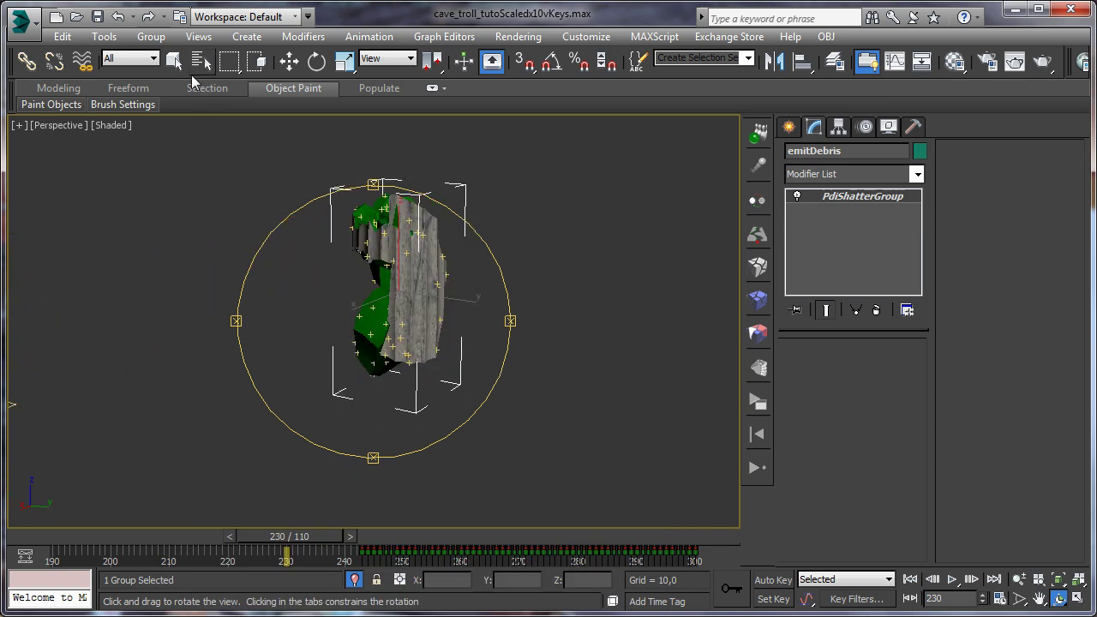
click(174, 60)
alt+middle_drag(349, 237, 360, 257)
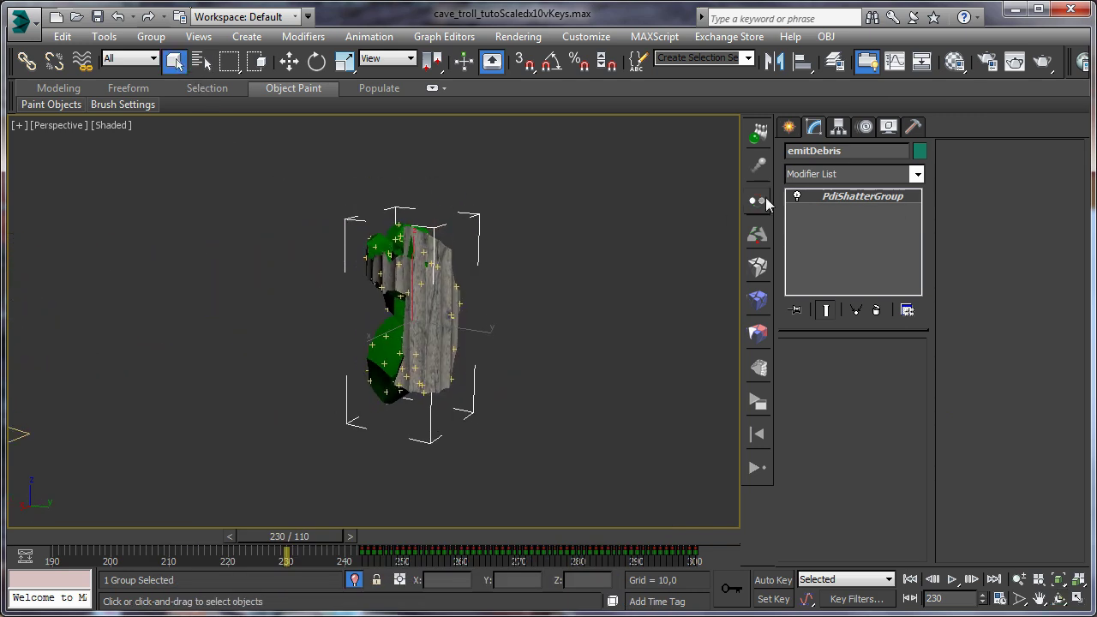
click(916, 174)
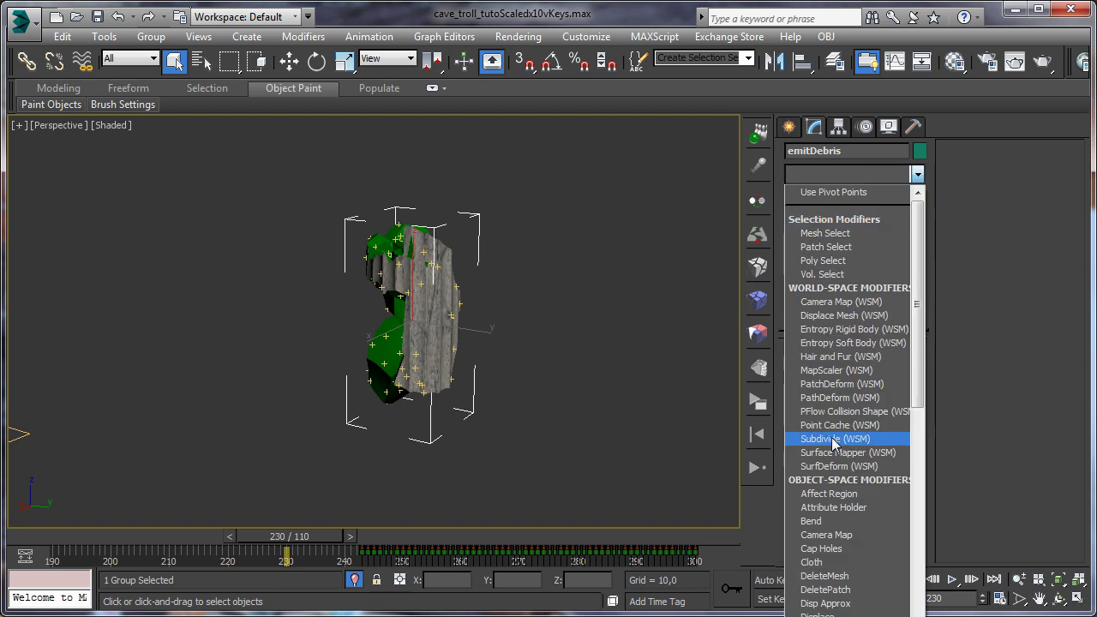
scroll(827, 430, down, 10)
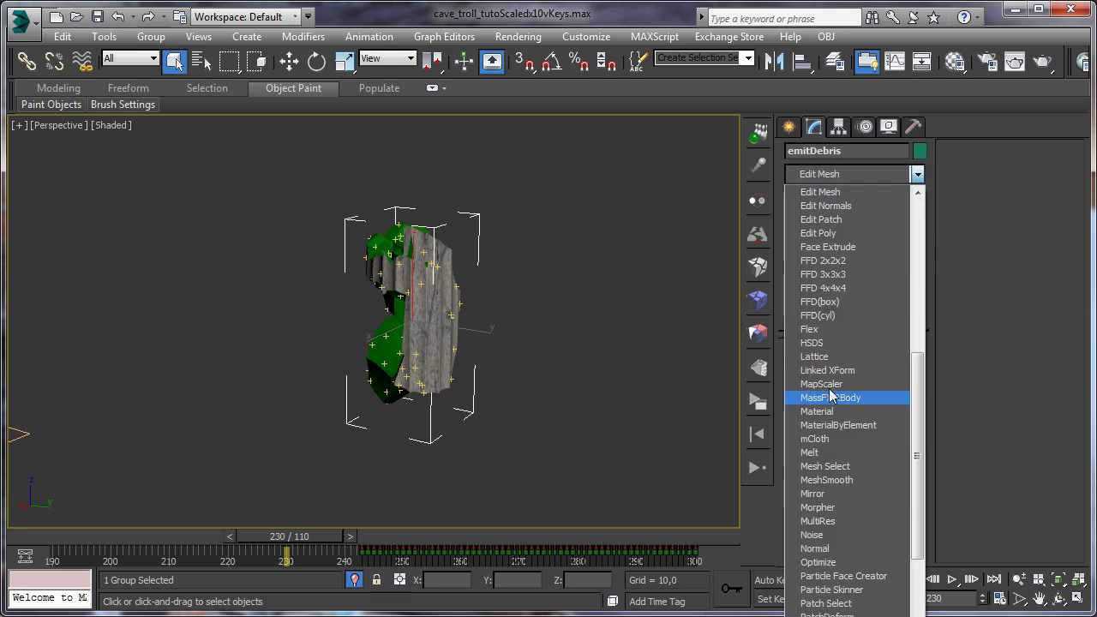
scroll(841, 200, down, 2)
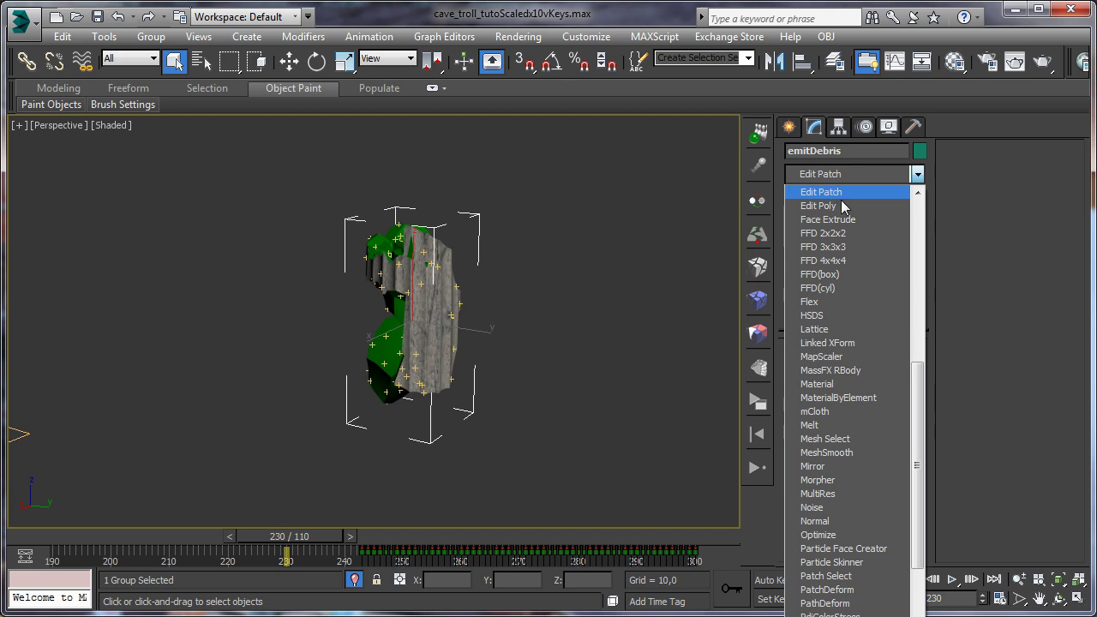
scroll(836, 324, up, 2)
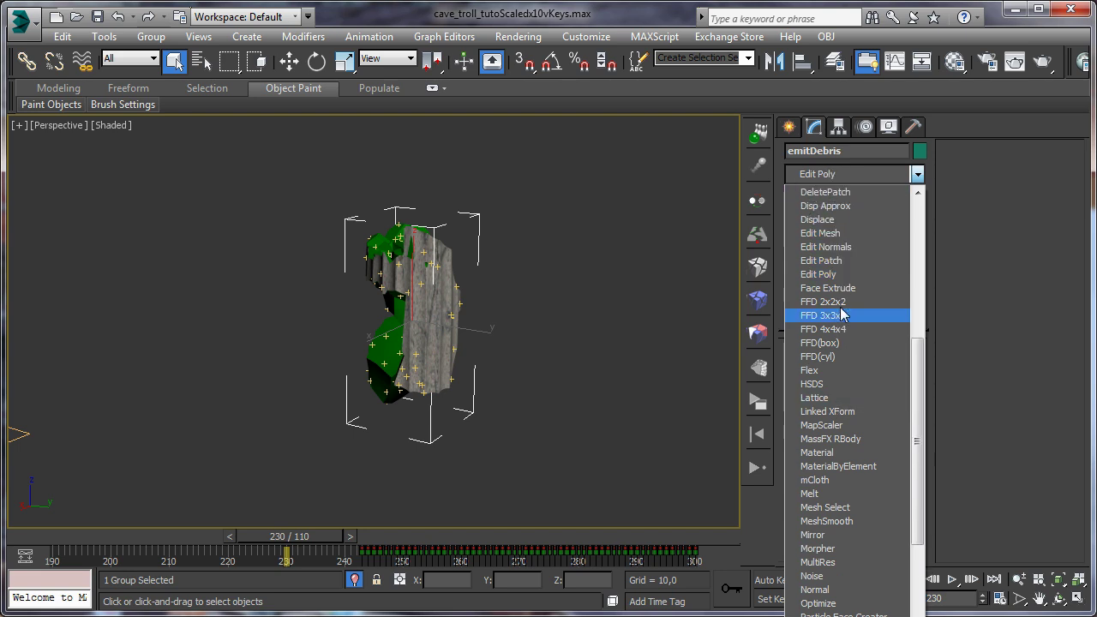
click(817, 238)
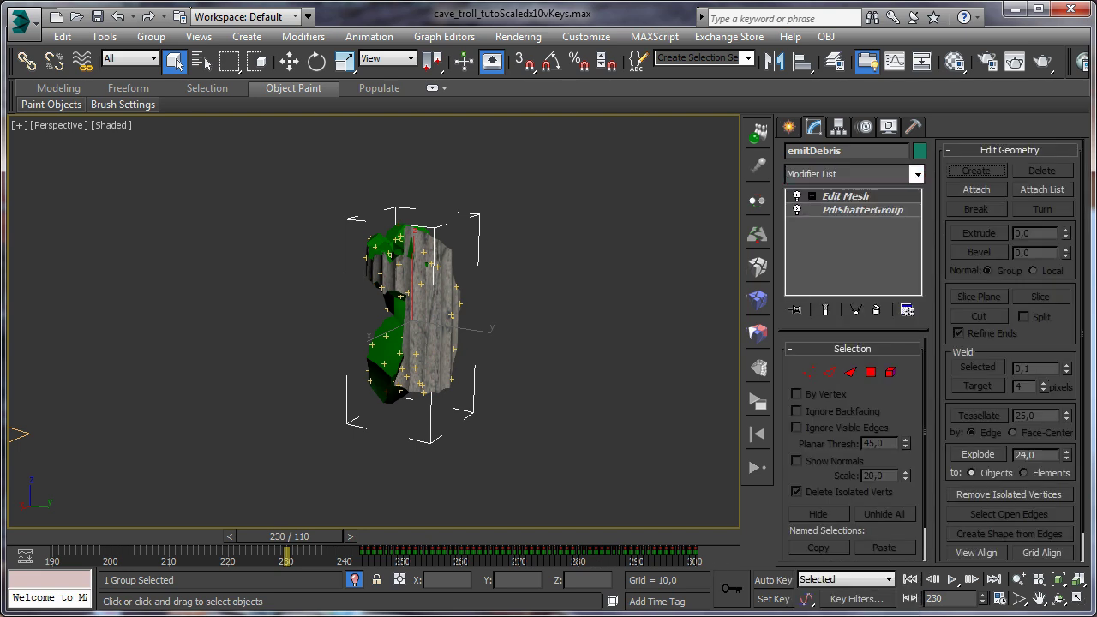
Examine the Location options of the Position Object operator, including Selected Faces, keeping Surface
key(6)
drag(531, 454, 740, 53)
click(645, 241)
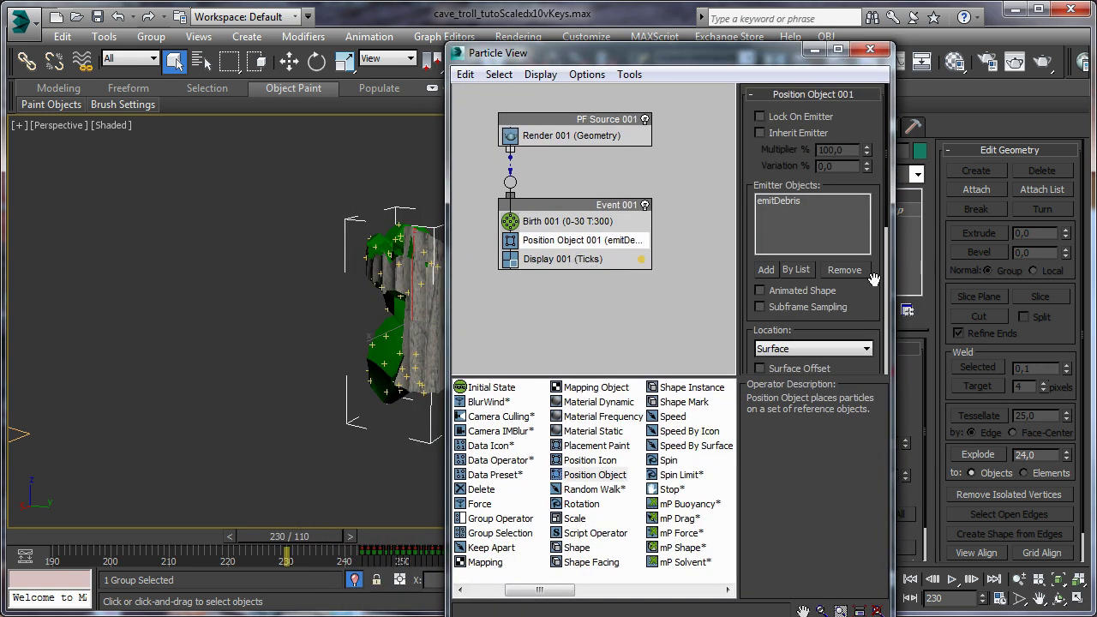
drag(865, 326, 863, 263)
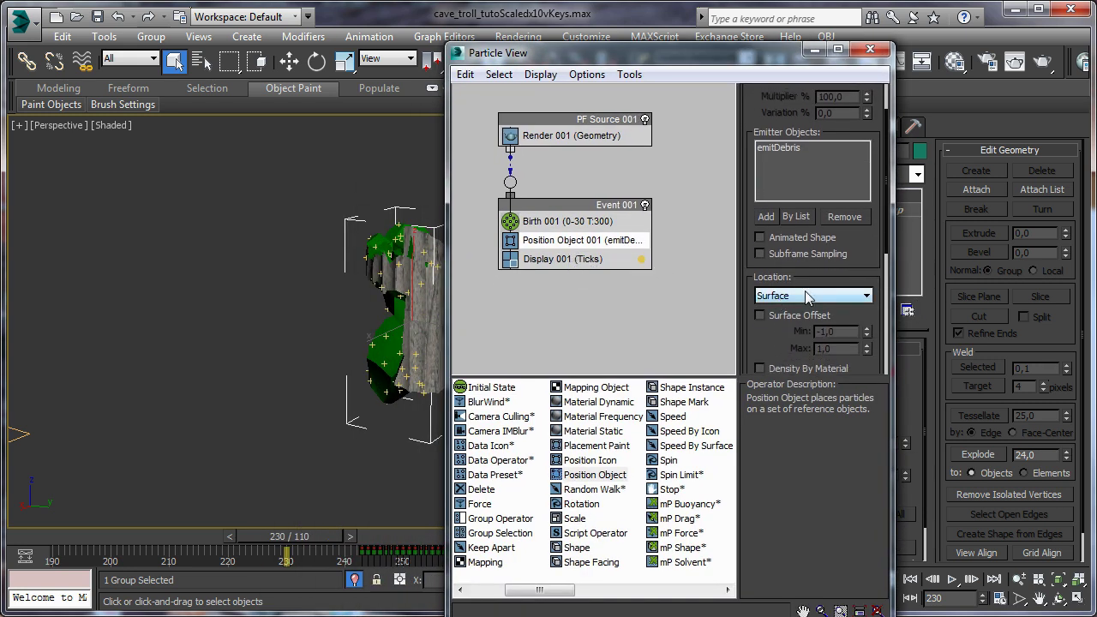
drag(718, 66, 822, 49)
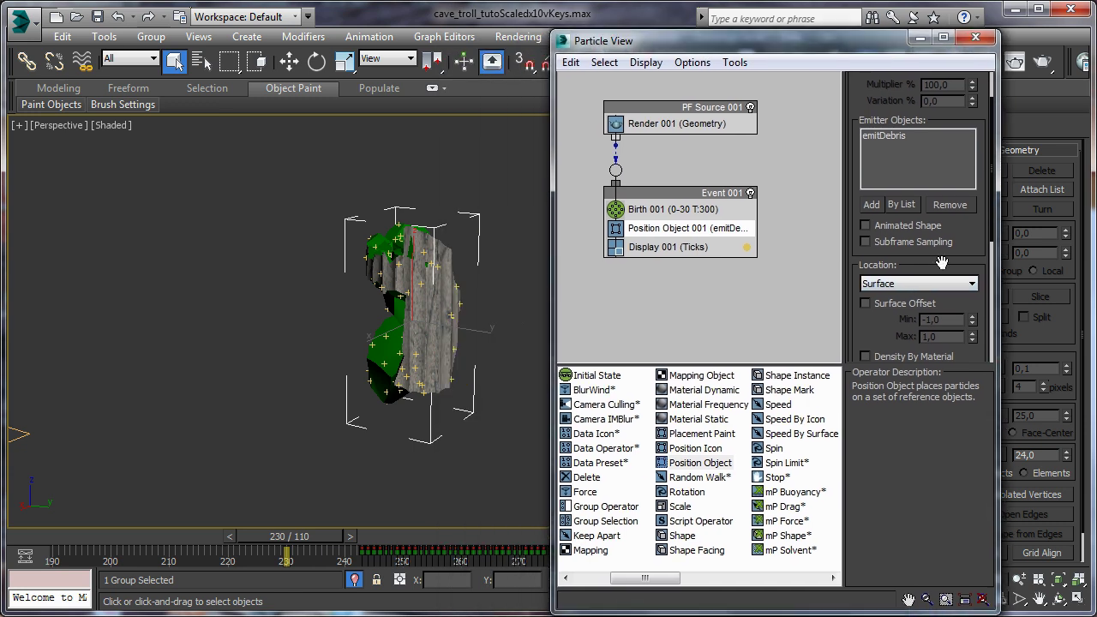
click(973, 283)
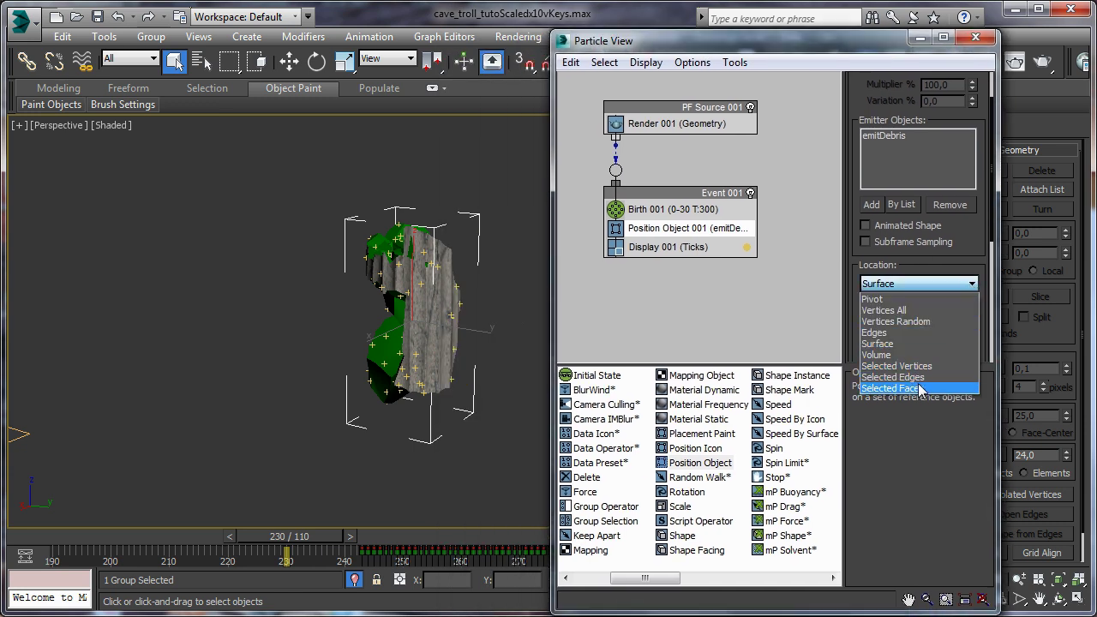
click(957, 240)
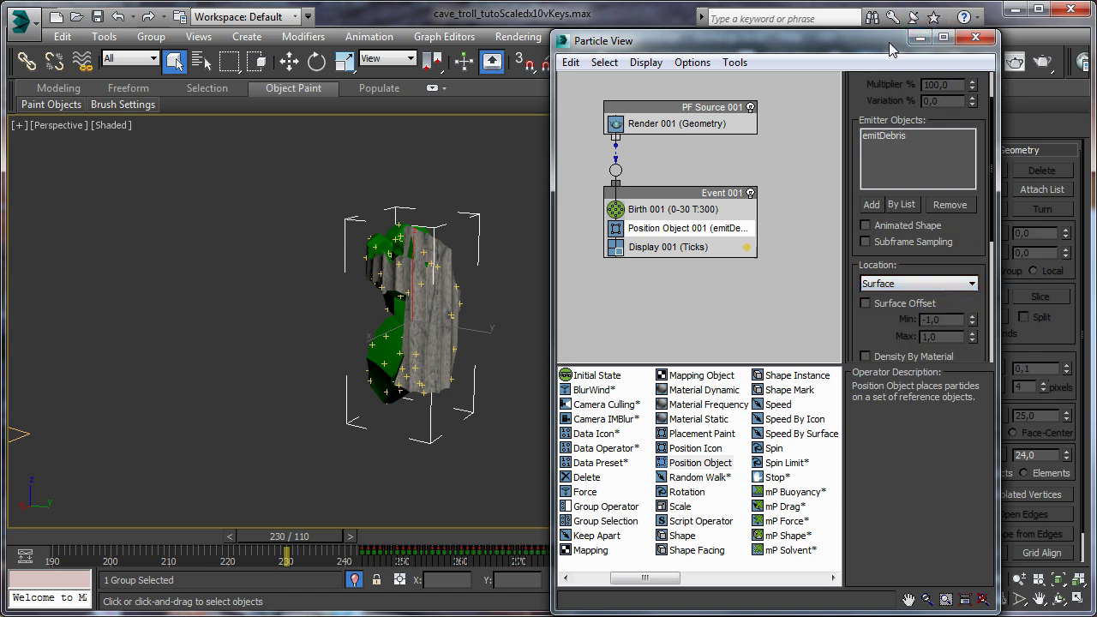
click(920, 38)
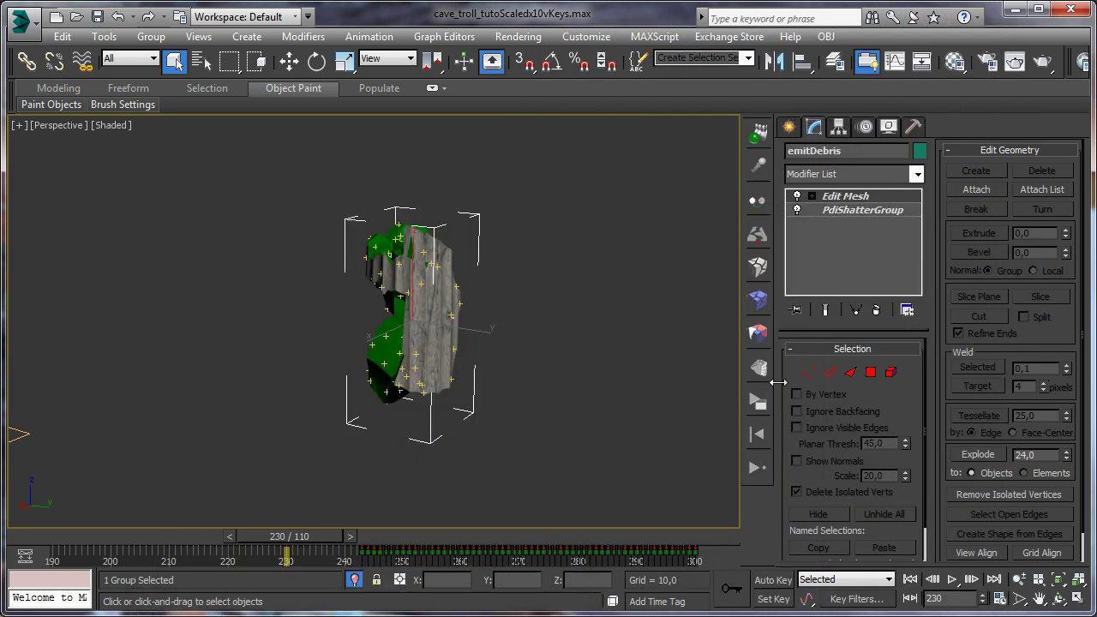
Select the emitDebris group's inner faces by material ID 2 at the polygon level of the Edit Mesh modifier
click(869, 374)
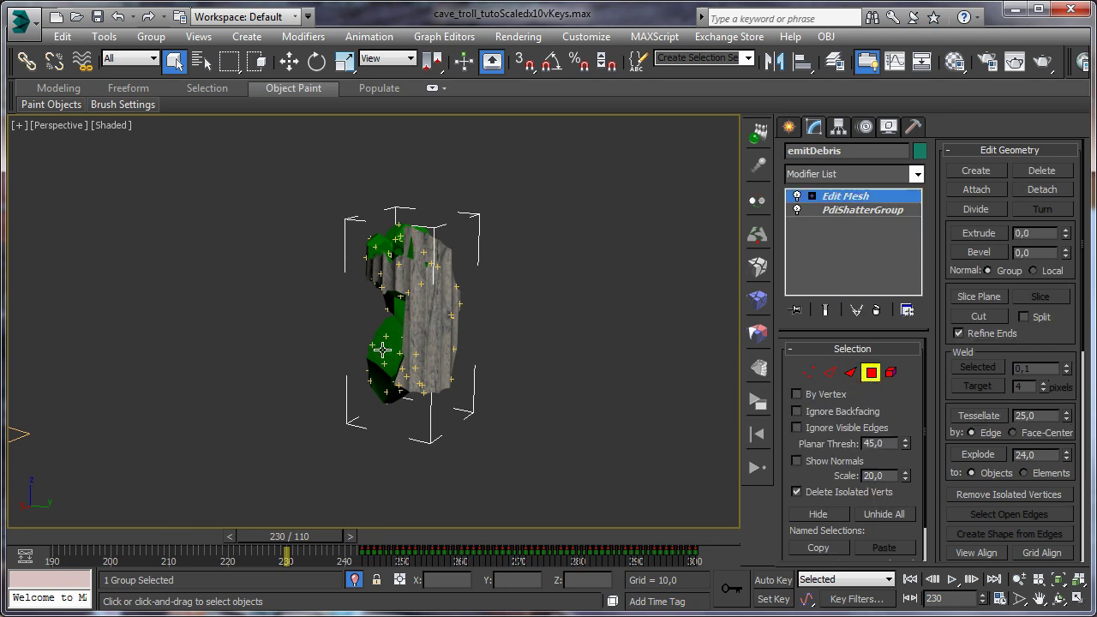
drag(1073, 482, 1088, 249)
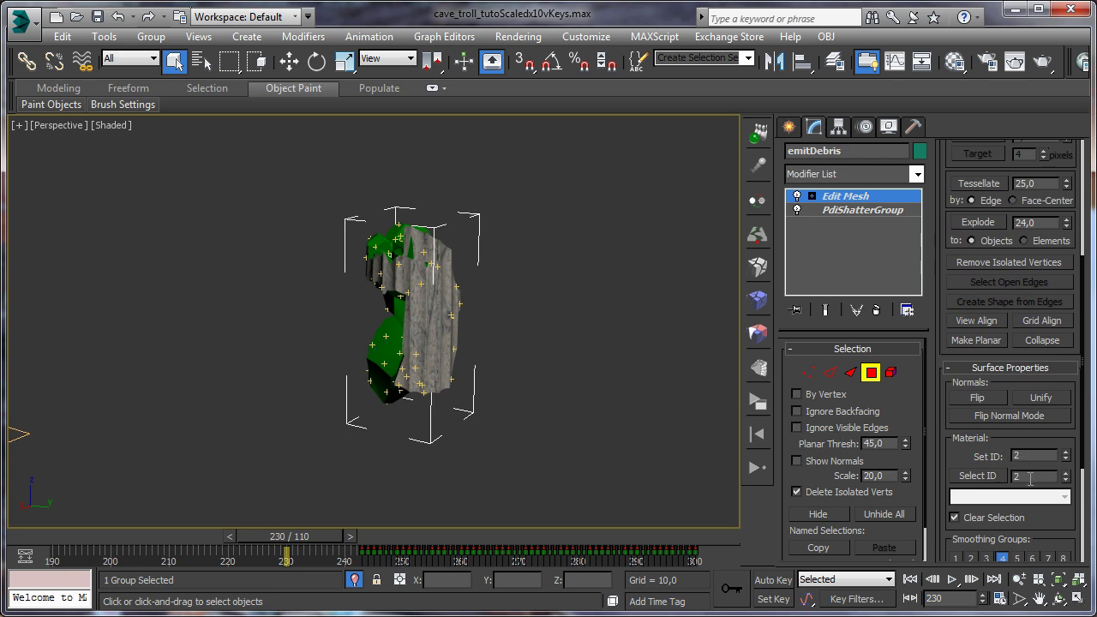
click(975, 478)
Reopen Particle View clear of the fragments and set the Position Object operator's Location to Selected Faces
key(6)
drag(664, 277, 777, 35)
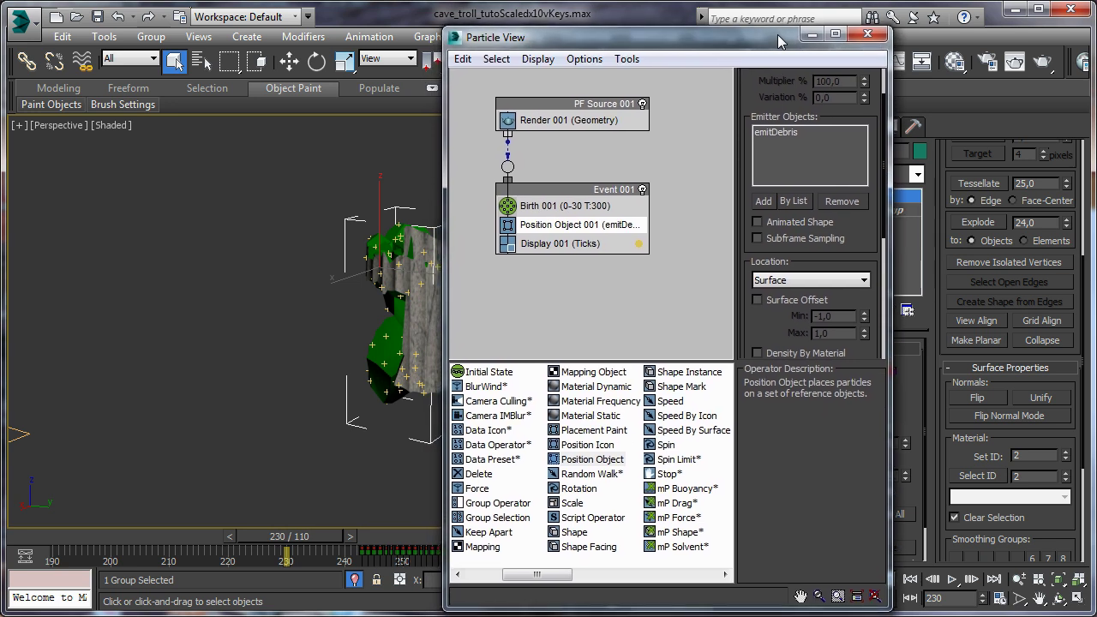
click(837, 282)
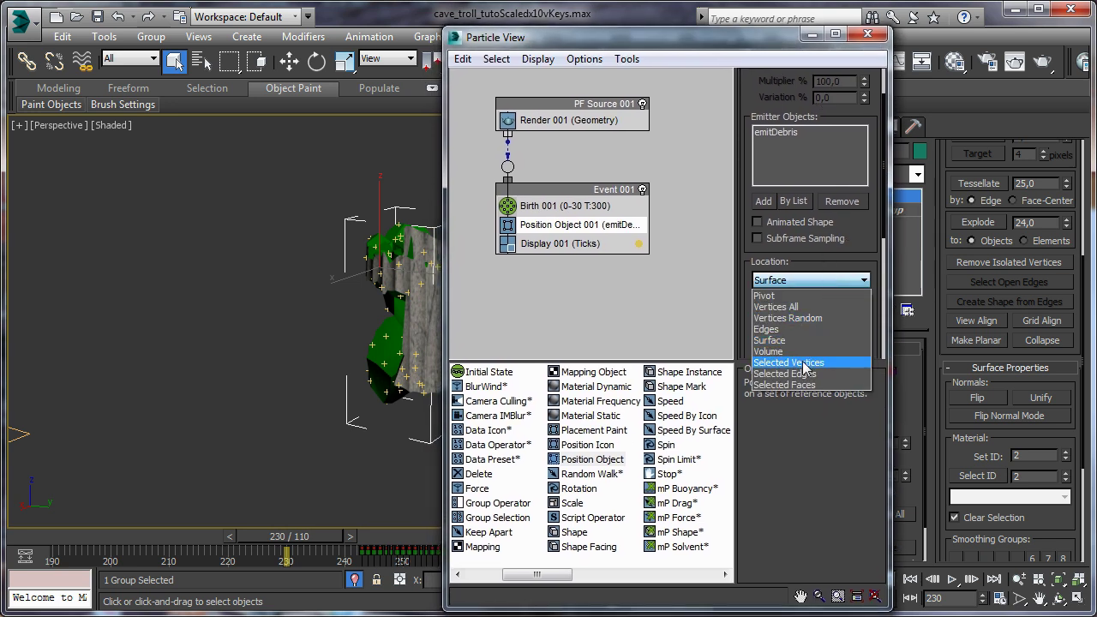
click(746, 55)
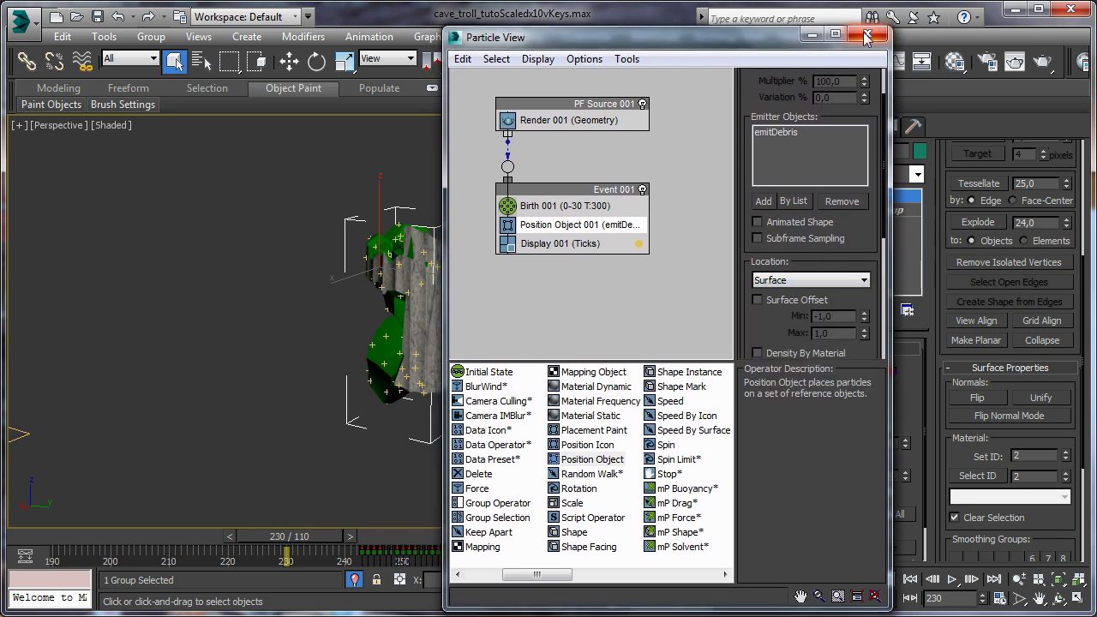
drag(740, 41, 885, 35)
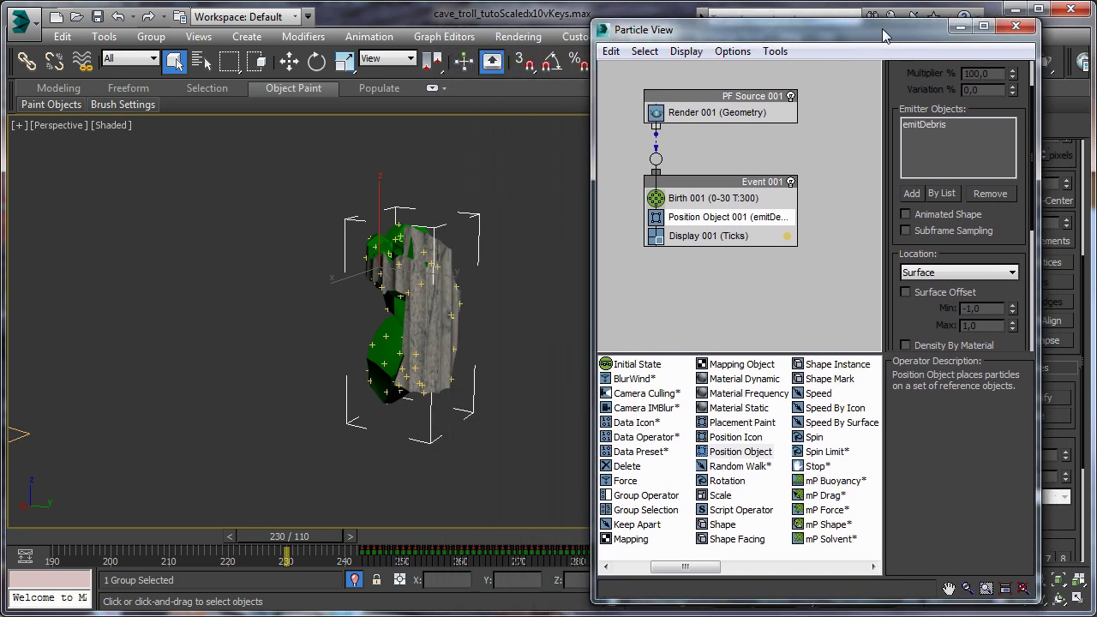
click(1061, 599)
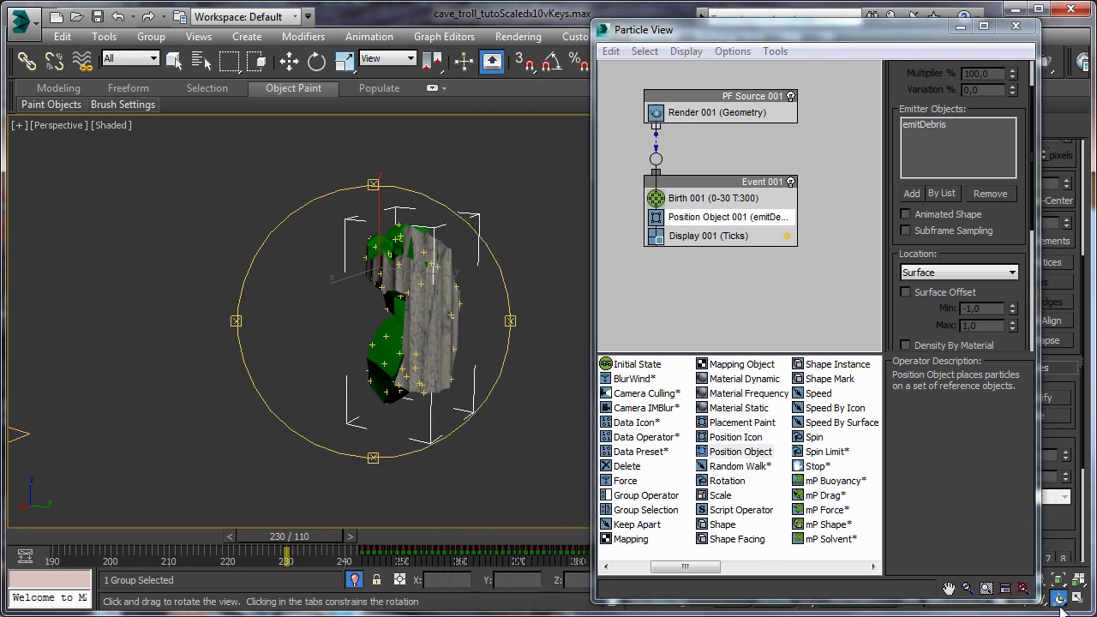
drag(483, 363, 408, 361)
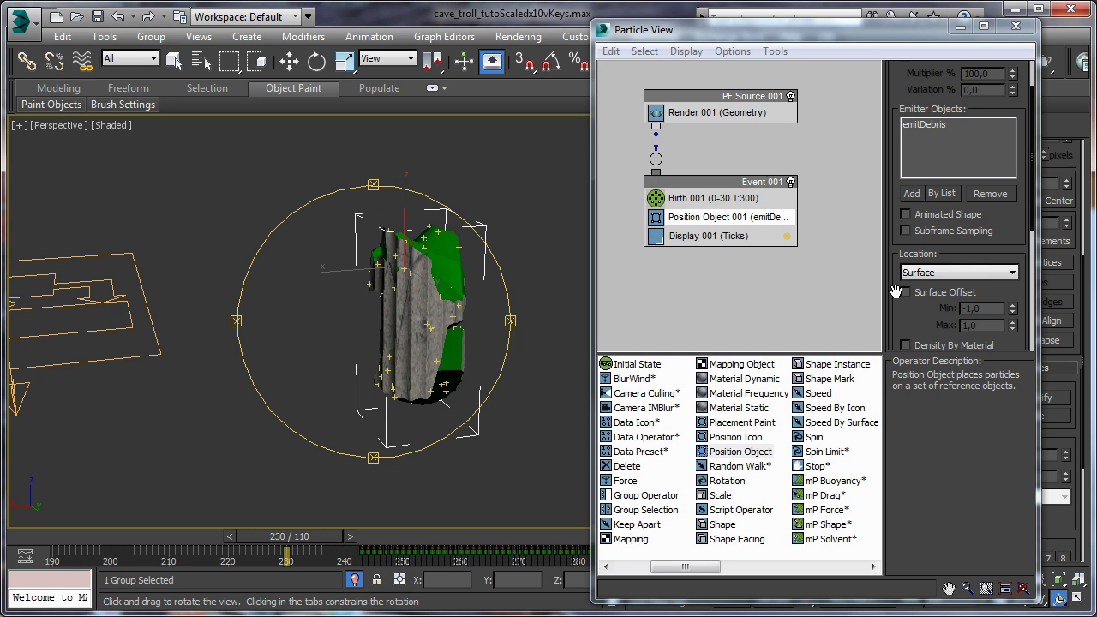
click(955, 275)
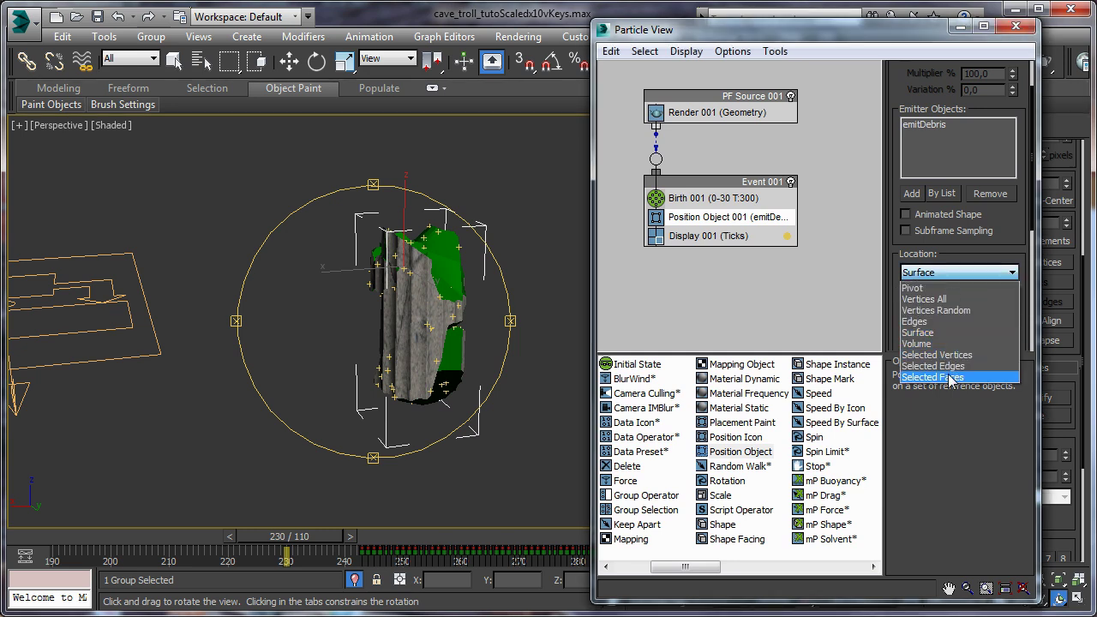
Set the Position Object location to Selected Faces and scrub to frame 251 to check where the particles sit on the debris
click(950, 377)
drag(446, 319, 402, 294)
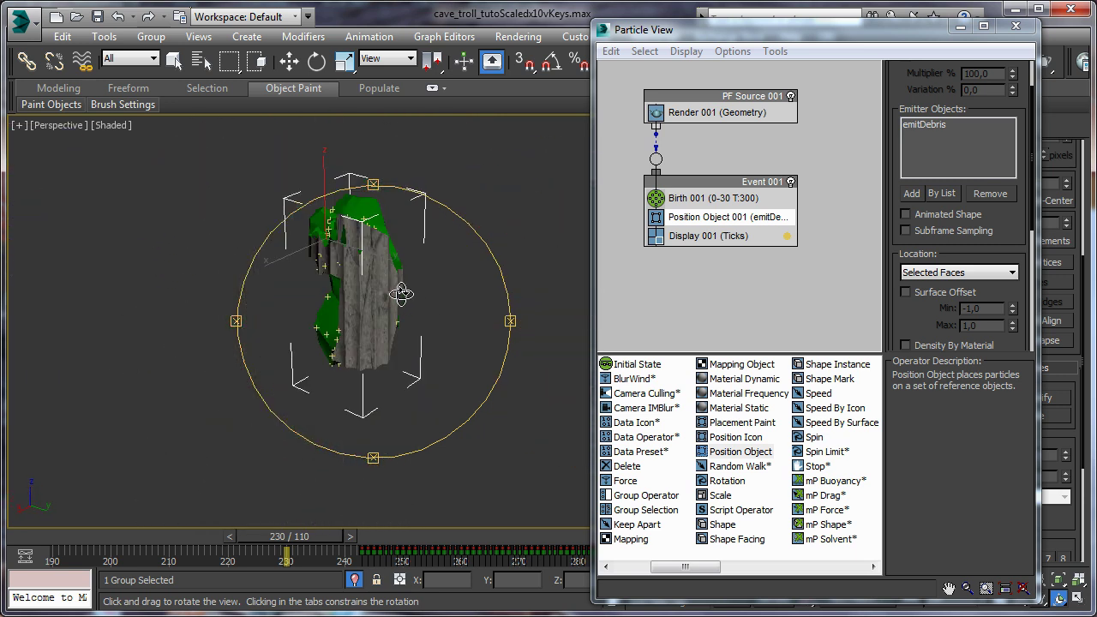
drag(325, 533, 439, 537)
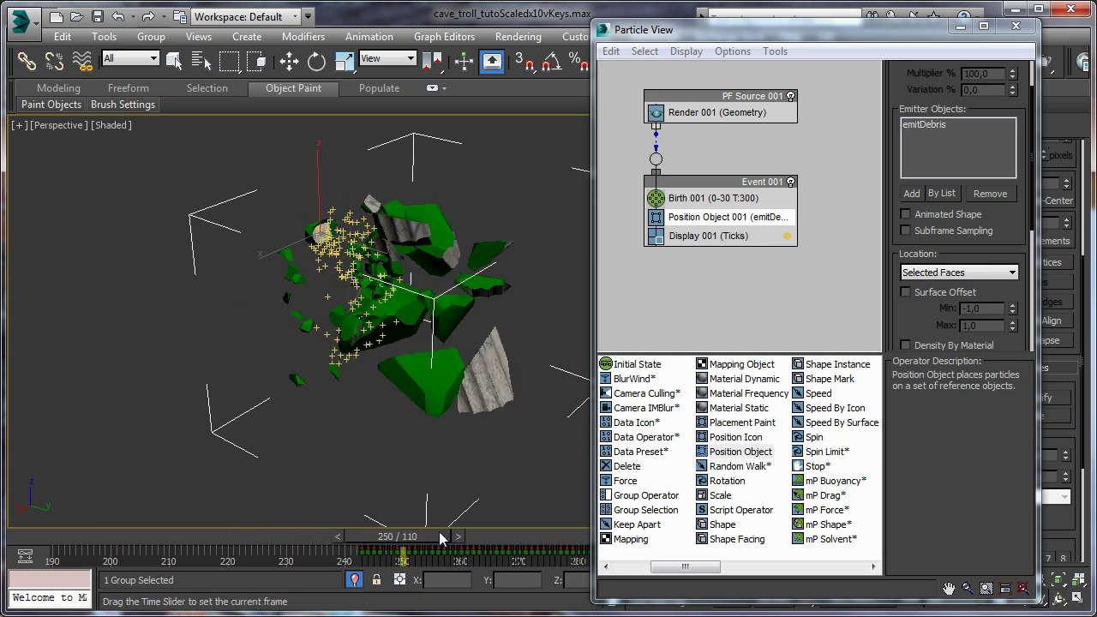
key(ctrl+r)
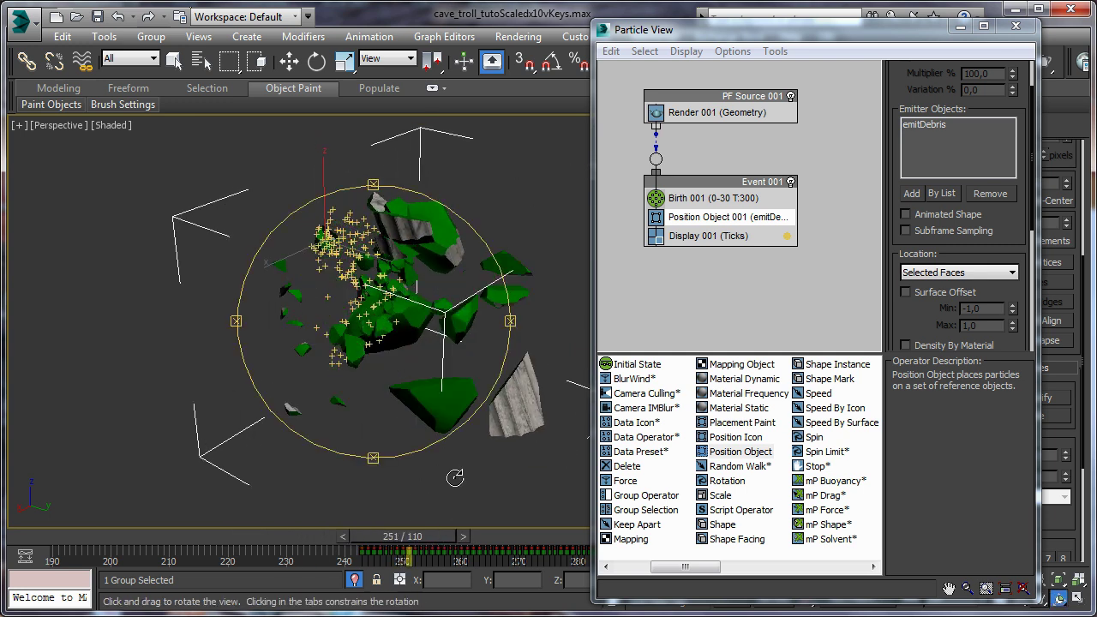
drag(794, 33, 828, 35)
mouse_move(406, 538)
mouse_down()
mouse_move(326, 540)
mouse_move(410, 532)
mouse_up()
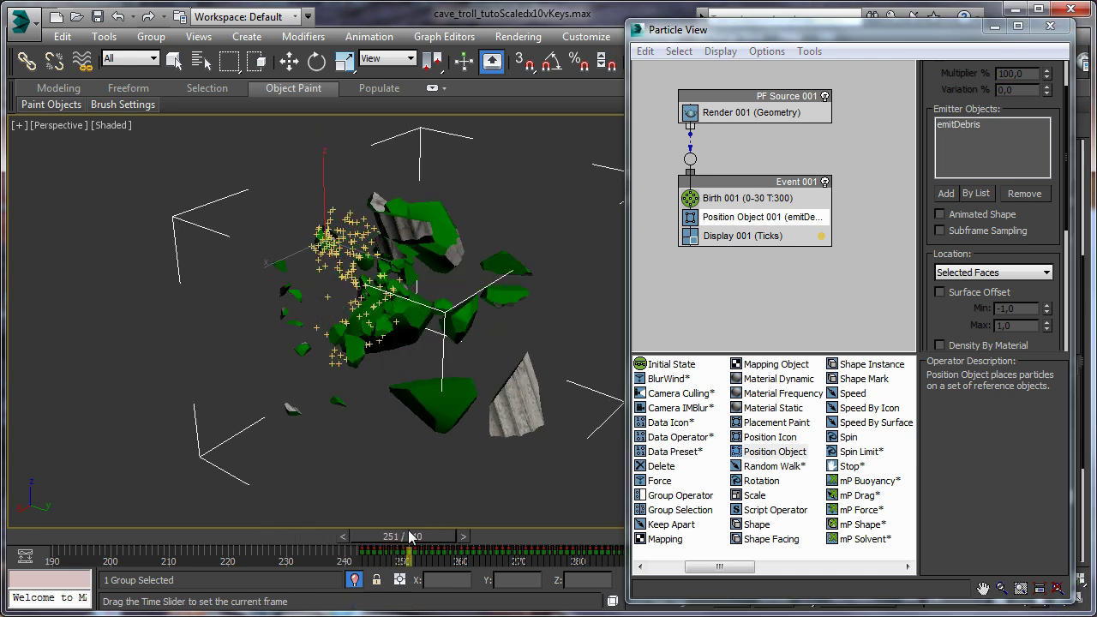
key(ctrl+r)
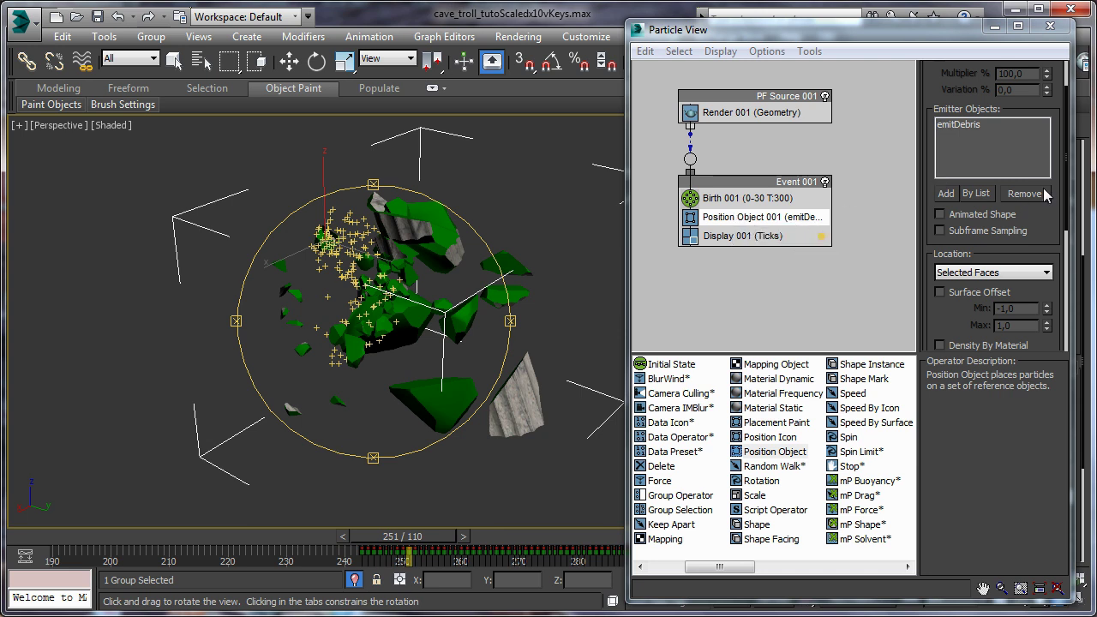
Turn on Lock On Emitter for the Position Object operator and scrub back to frame 244 to check the particles on the debris
drag(1054, 191, 1044, 331)
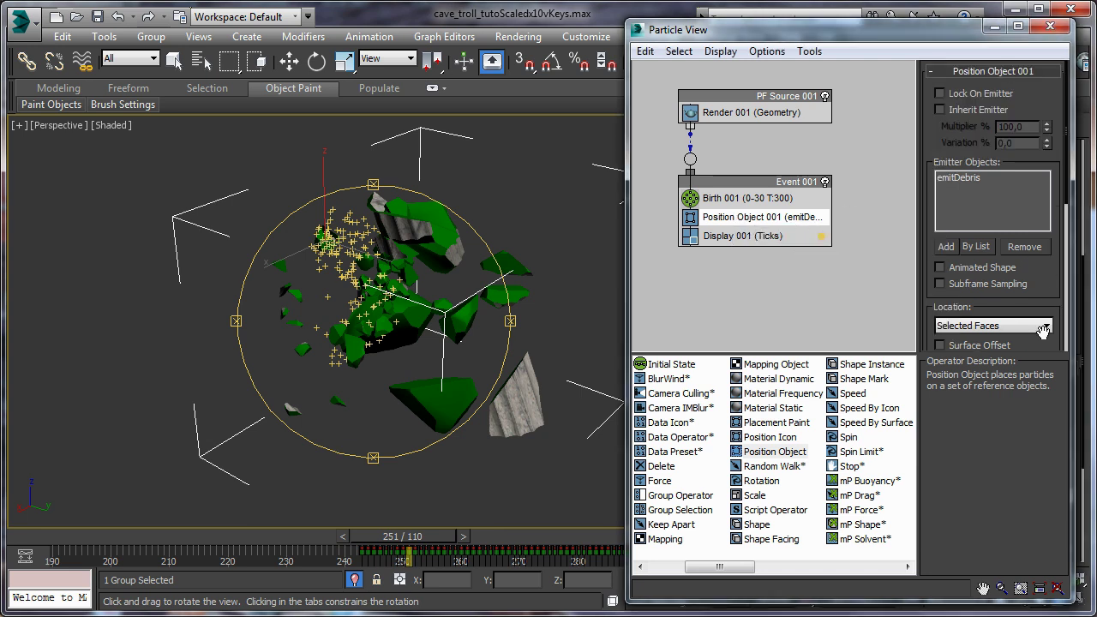
click(940, 94)
drag(432, 536, 397, 533)
mouse_move(349, 313)
mouse_down()
mouse_move(408, 303)
mouse_move(367, 318)
mouse_move(343, 306)
mouse_move(300, 337)
mouse_move(360, 317)
mouse_up()
Set the Birth amount to 400 particles and inspect the debris at frame 241
click(729, 199)
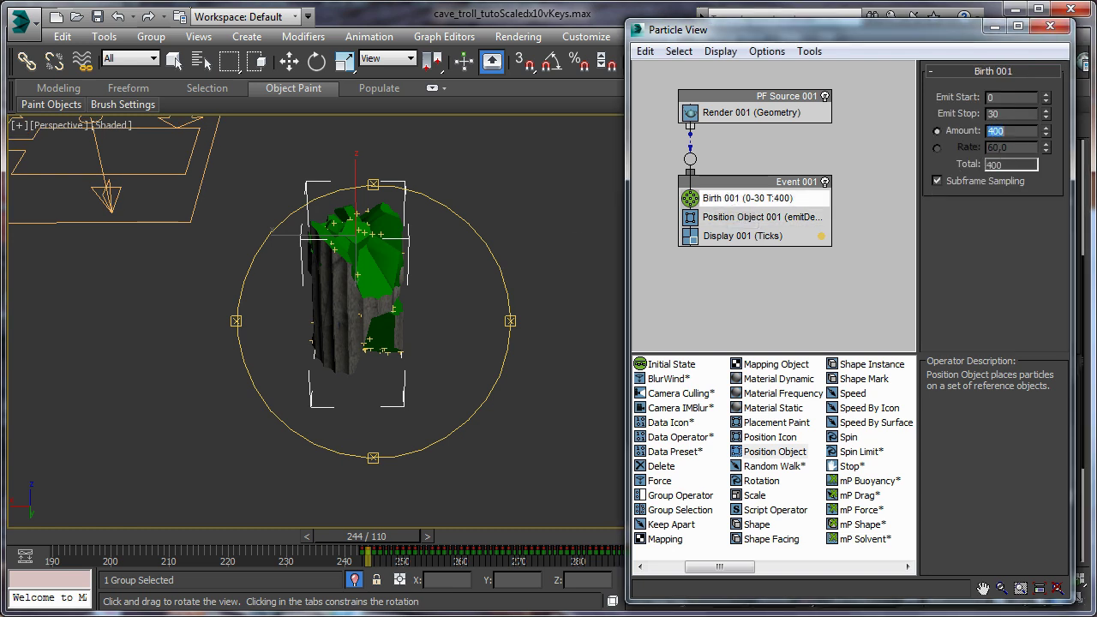
drag(379, 355, 270, 393)
mouse_move(384, 547)
mouse_down()
mouse_move(347, 545)
mouse_move(394, 542)
mouse_move(389, 532)
mouse_move(364, 539)
mouse_up()
key(ctrl+r)
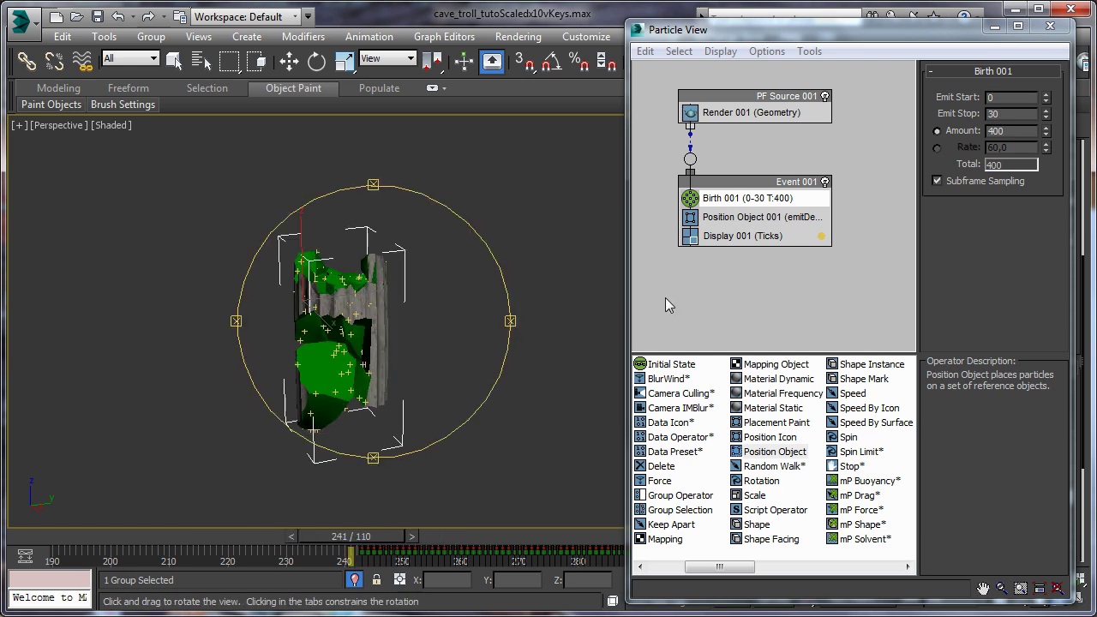
Set Event 001's particle display type to Circles and inspect the debris from other angles at frame 232
click(724, 238)
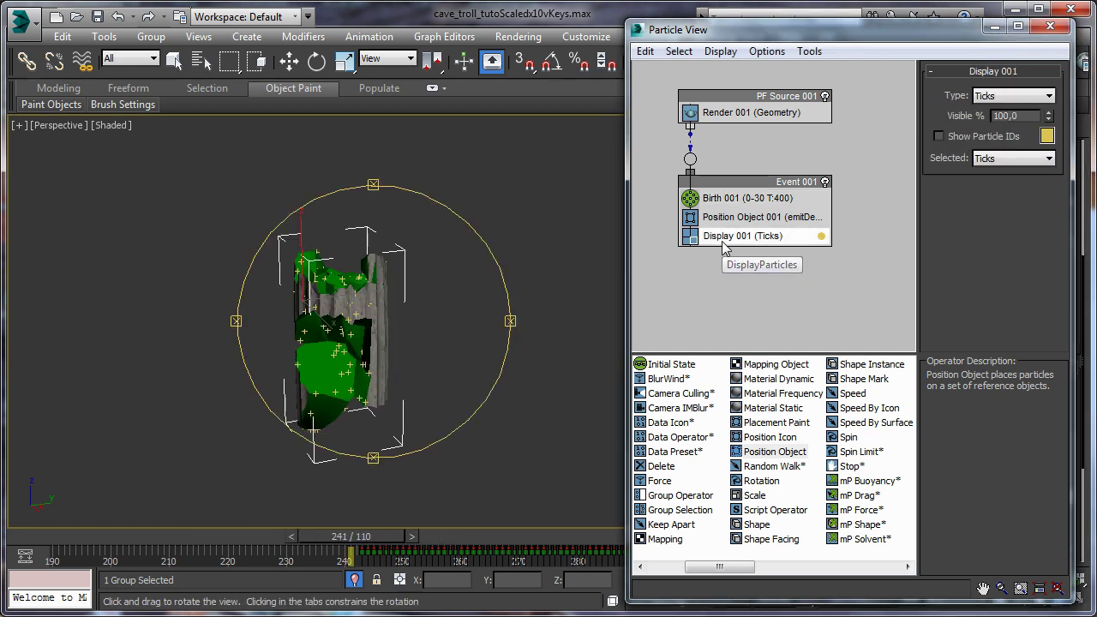
click(1009, 102)
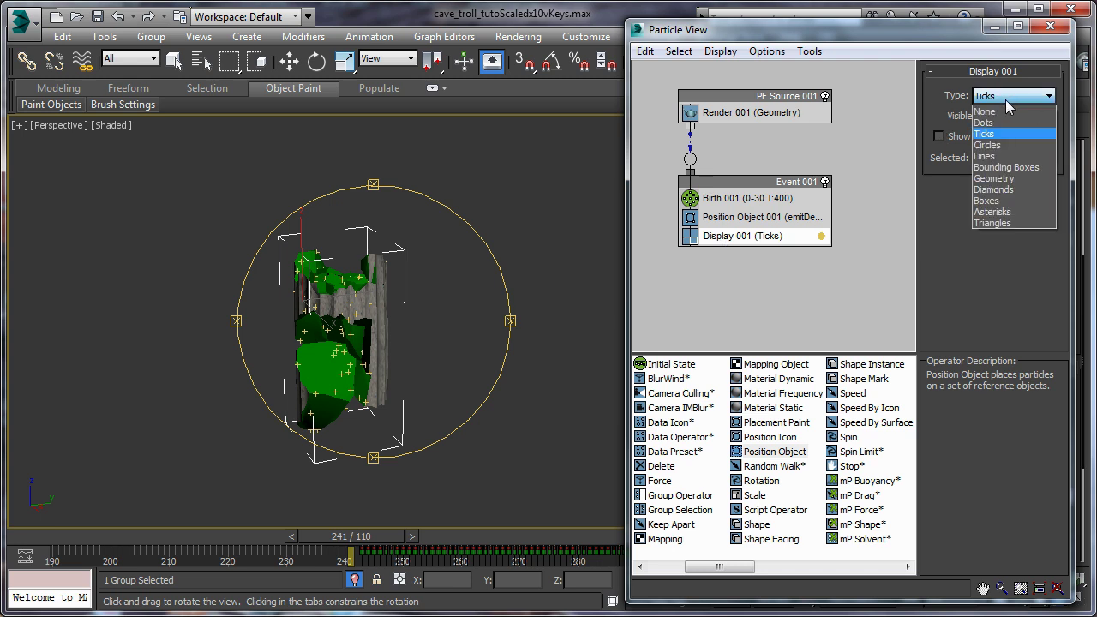
click(987, 145)
drag(485, 327, 183, 330)
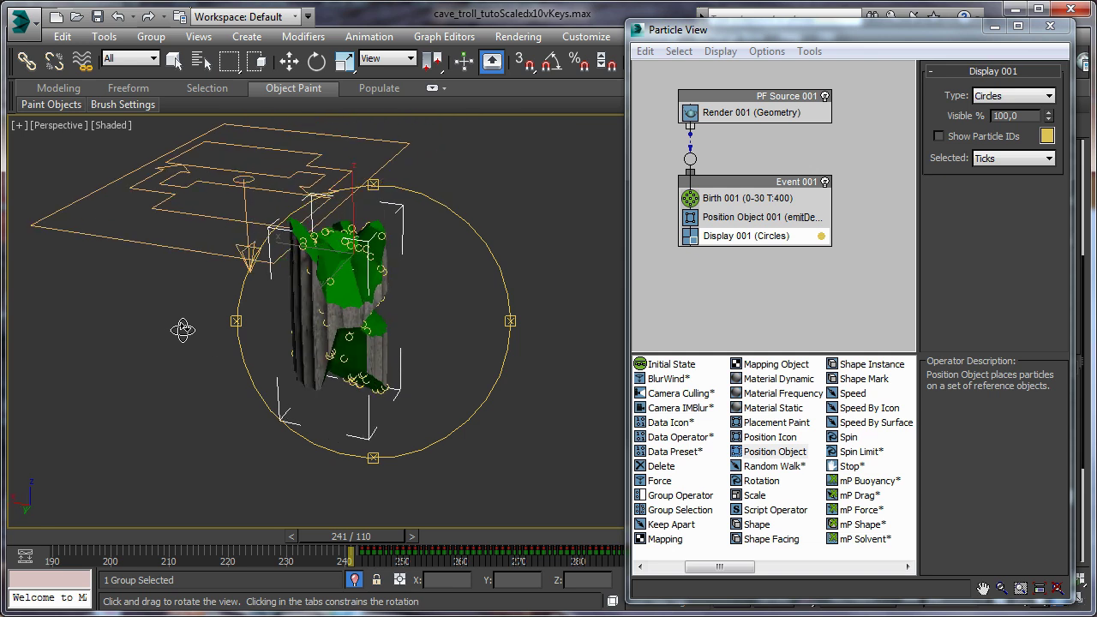
drag(352, 537, 299, 538)
drag(324, 390, 371, 368)
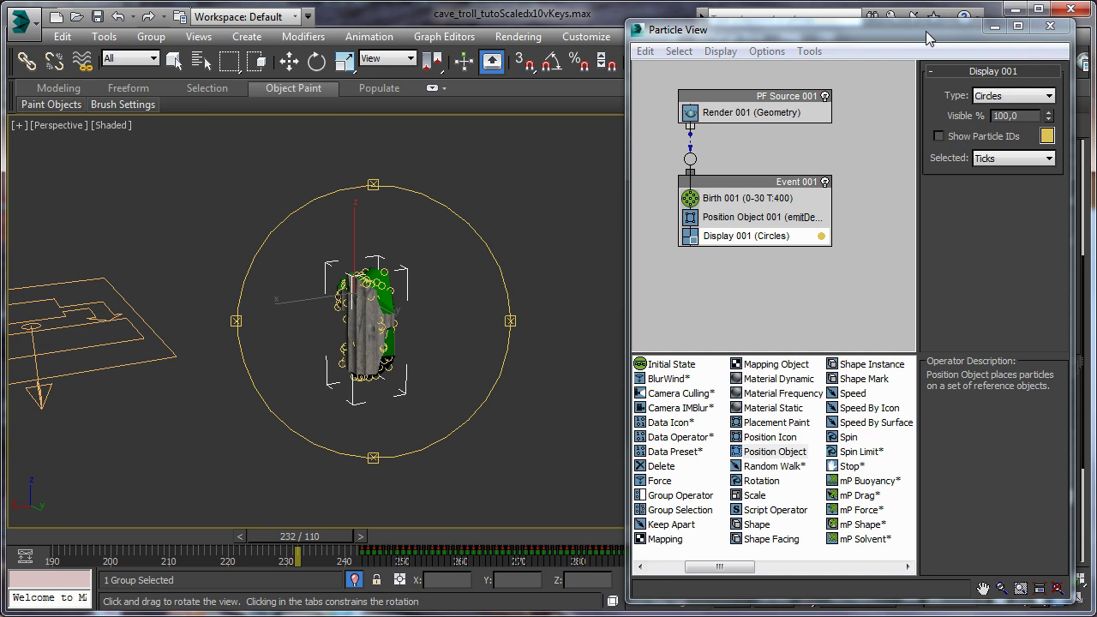
drag(421, 316, 338, 331)
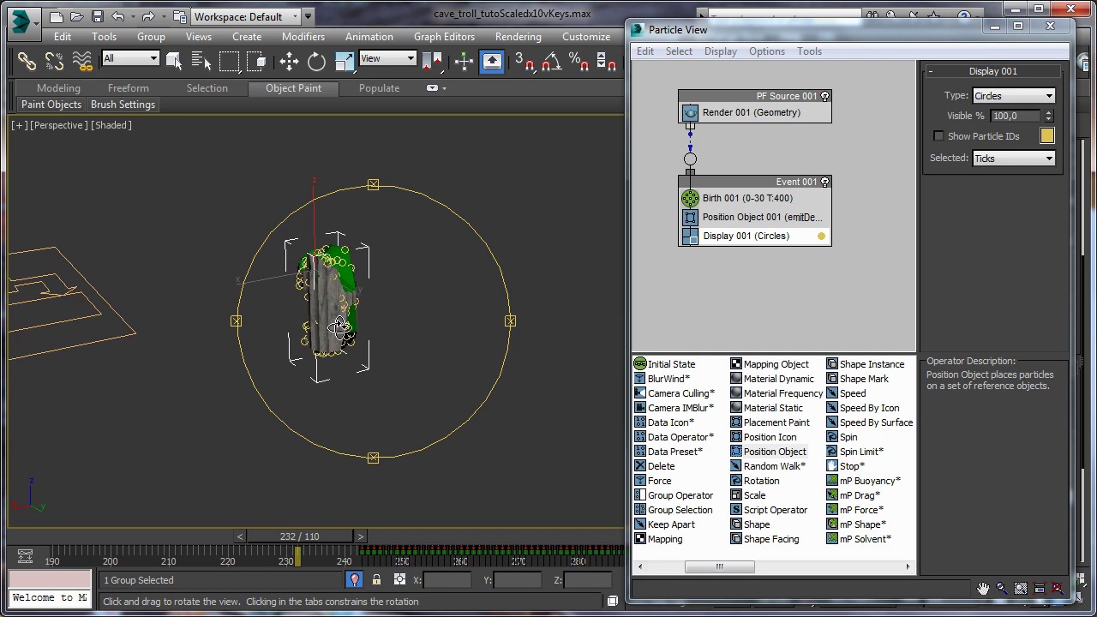
Minimize Particle View, end the isolation of emitDebris to bring back the full scene, and advance to frame 238
click(994, 27)
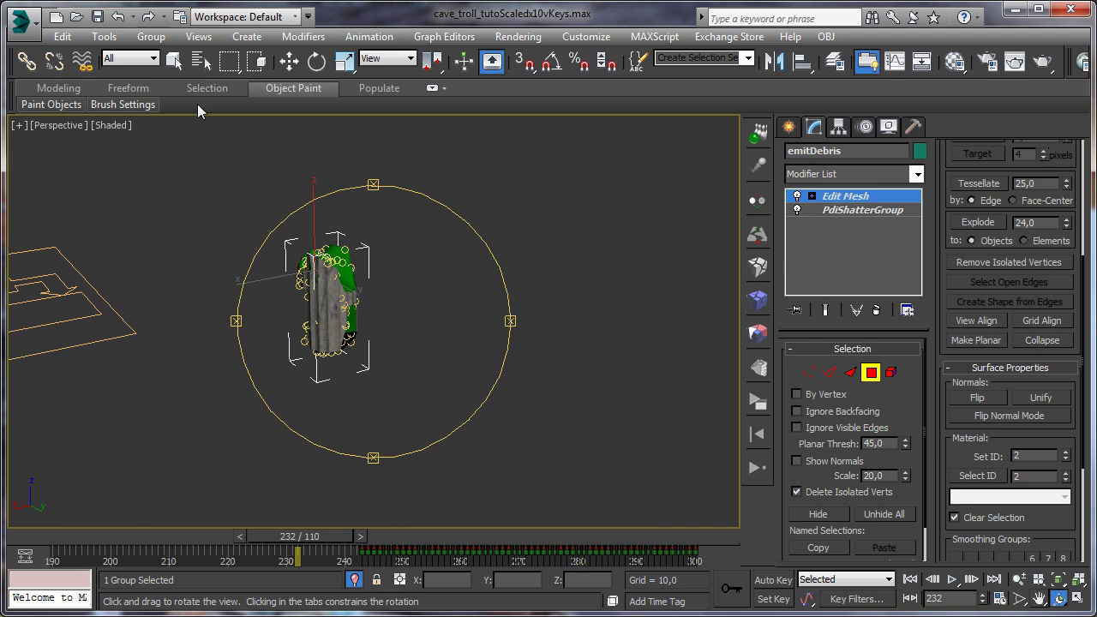
click(173, 60)
right_click(334, 306)
click(391, 163)
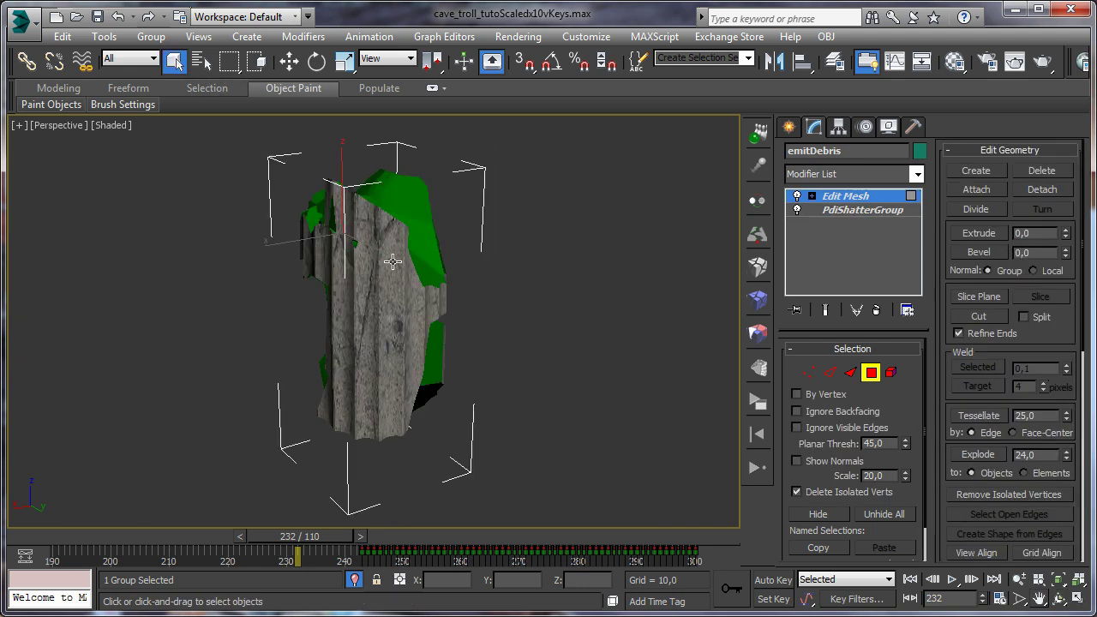
right_click(390, 253)
click(450, 124)
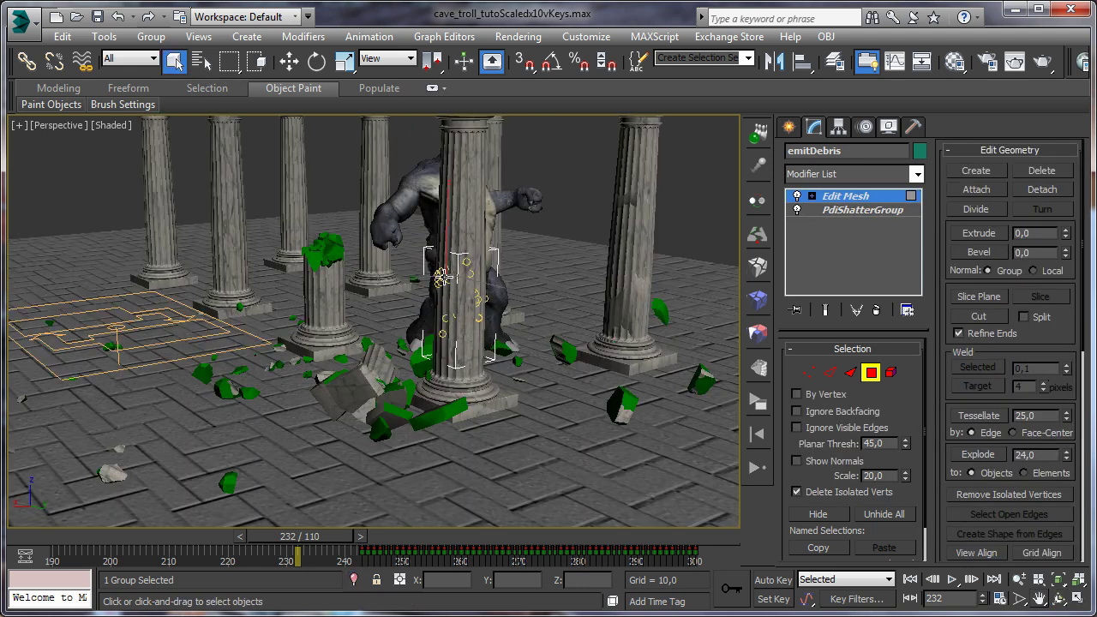
middle_drag(327, 446, 285, 450)
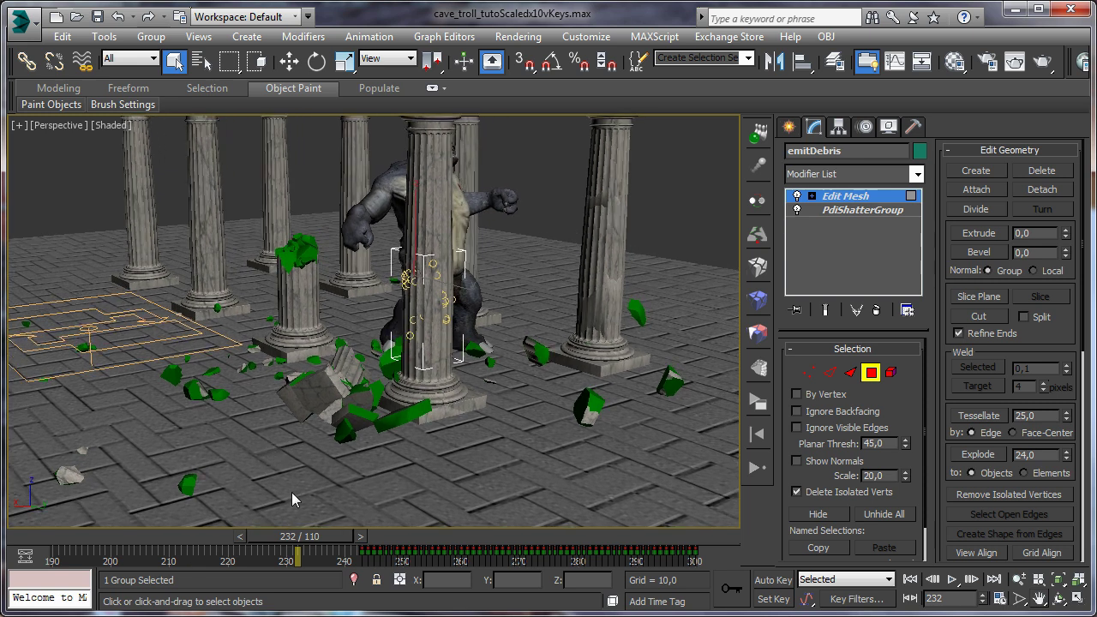
drag(320, 542, 356, 559)
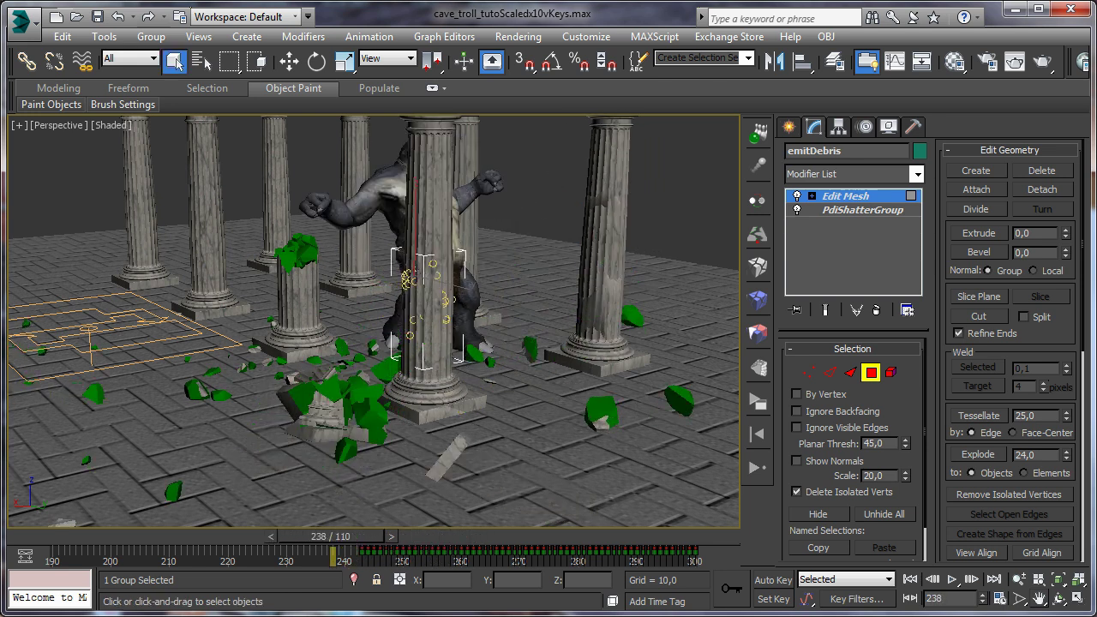
Reopen Particle View and insert a Spawn test between Position Object and Display in Event 001
key(6)
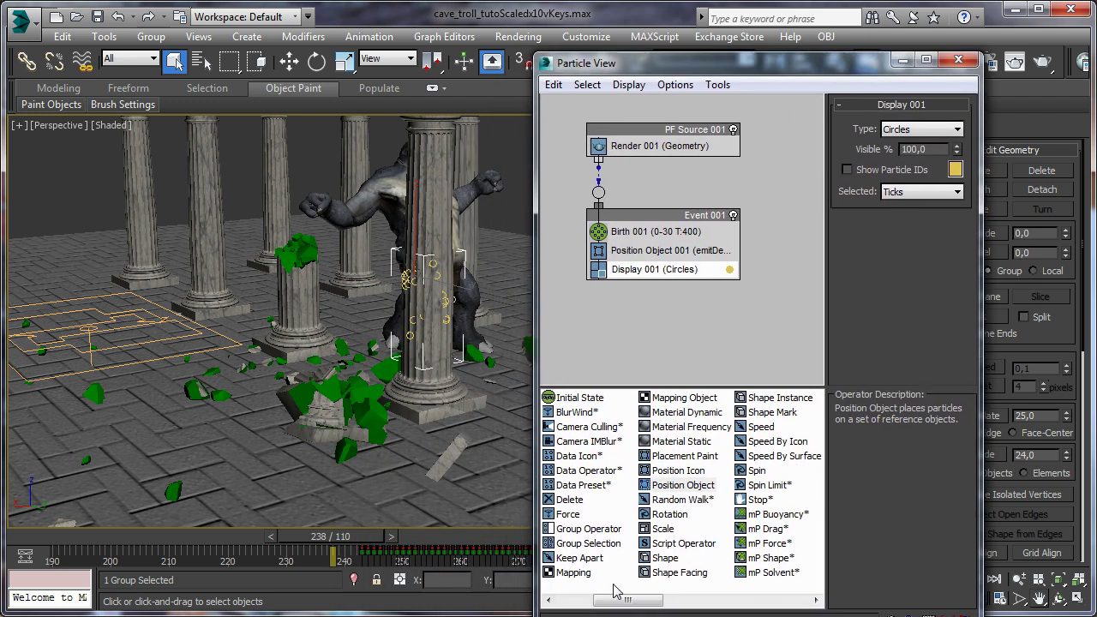
drag(744, 72, 757, 41)
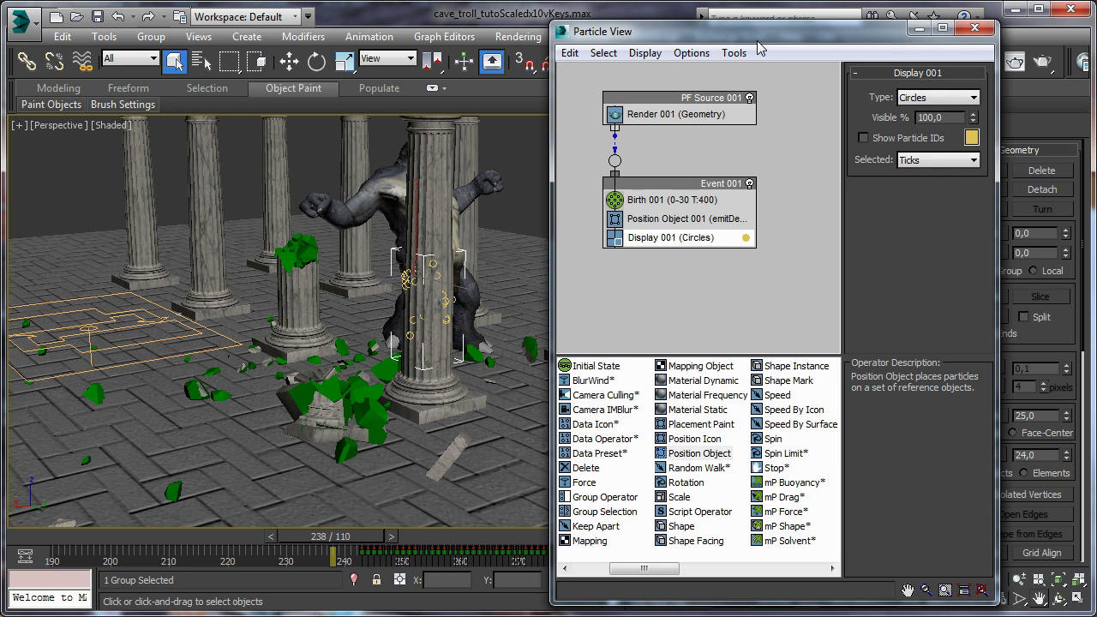
drag(658, 569, 731, 571)
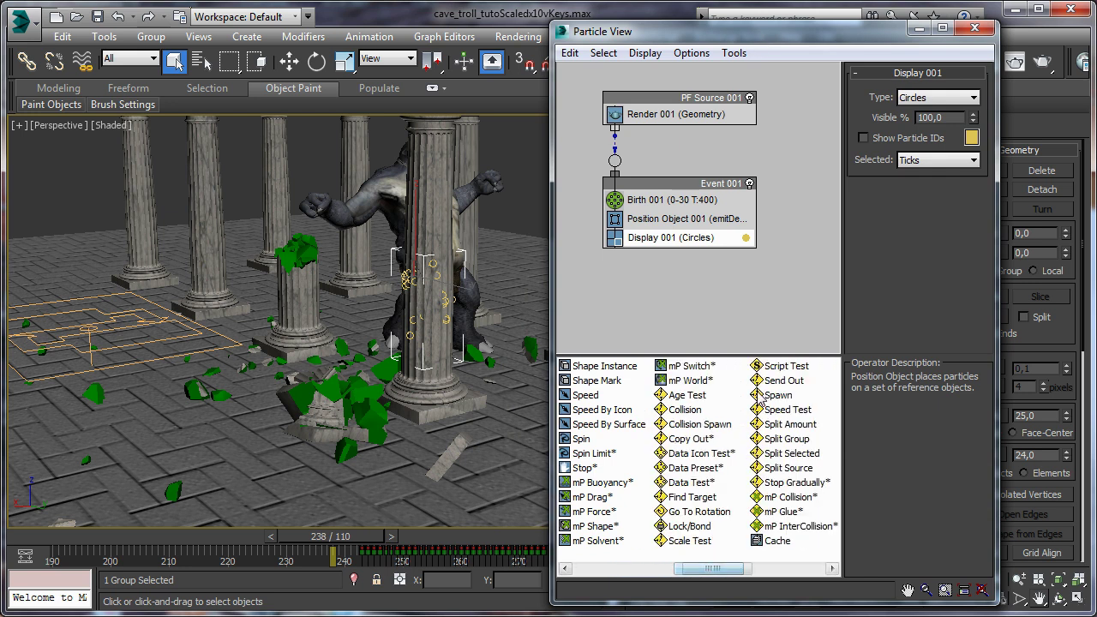
drag(779, 395, 638, 235)
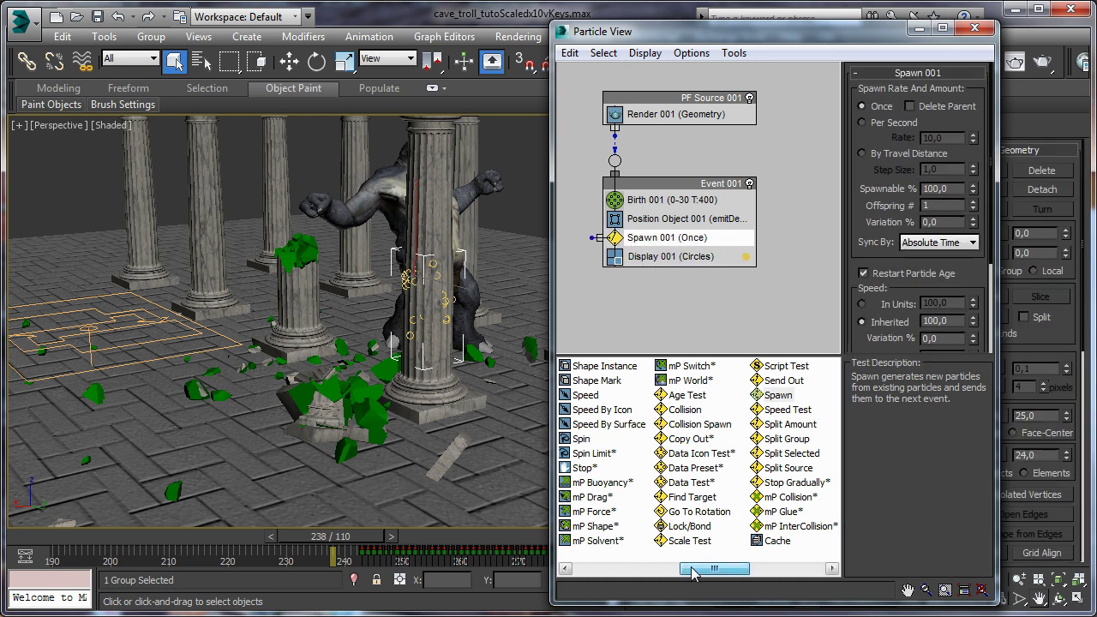
Add a Display operator as a new event, link the Spawn test to it, and scrub to frame 254
drag(690, 572, 727, 572)
drag(782, 395, 612, 298)
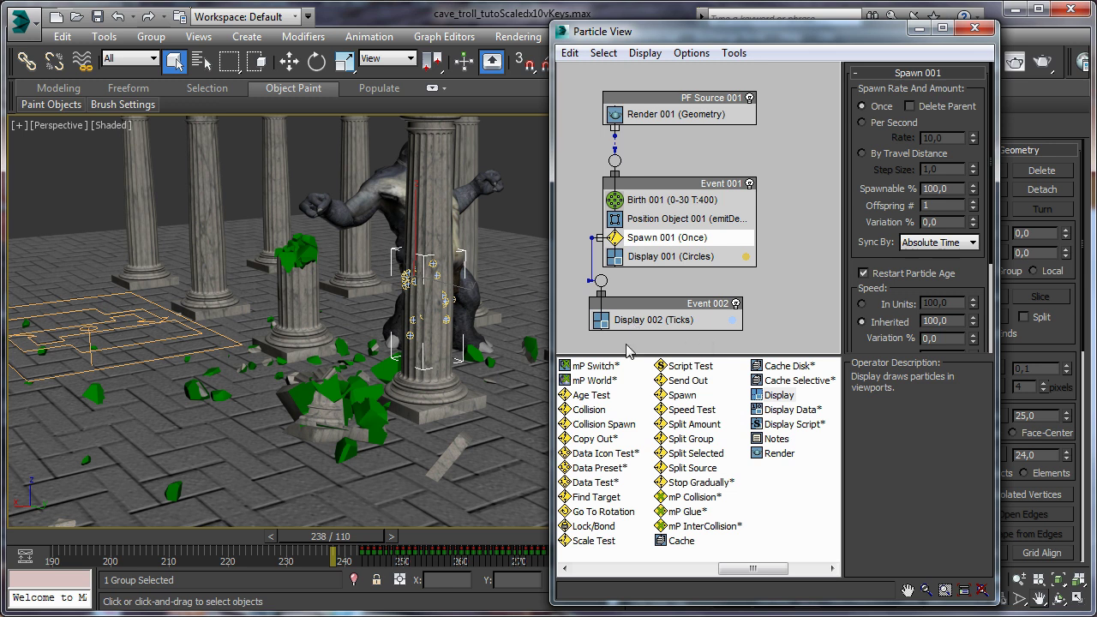
drag(794, 33, 912, 16)
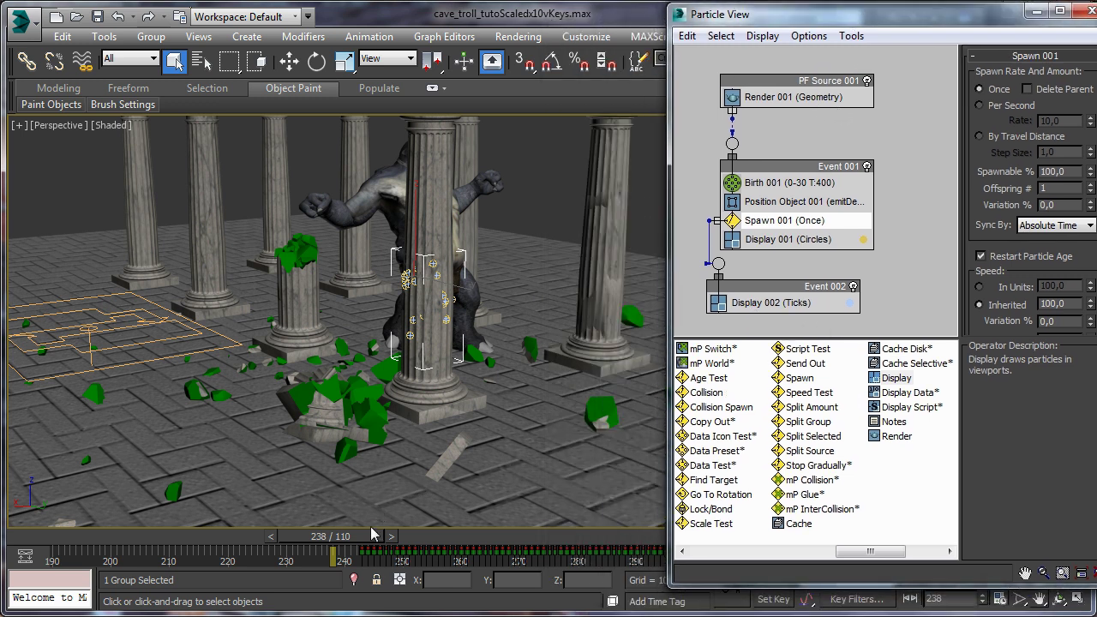
drag(378, 536, 459, 537)
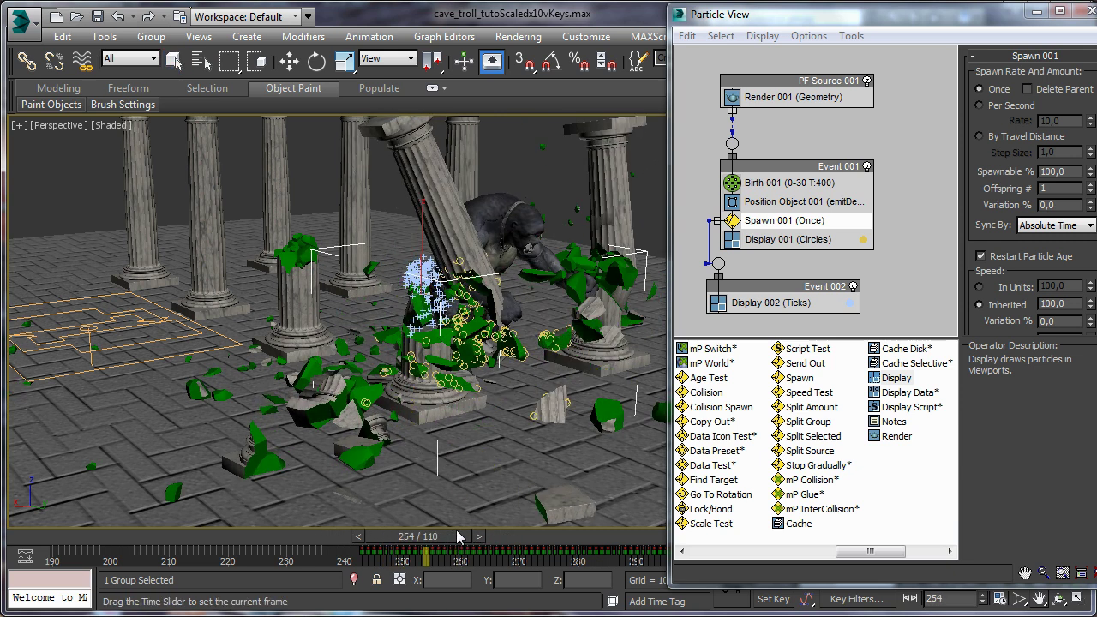
Set the Spawn rate to By Travel Distance and scrub through frames 263 to 274 to check the debris trails
click(980, 137)
drag(438, 537, 493, 537)
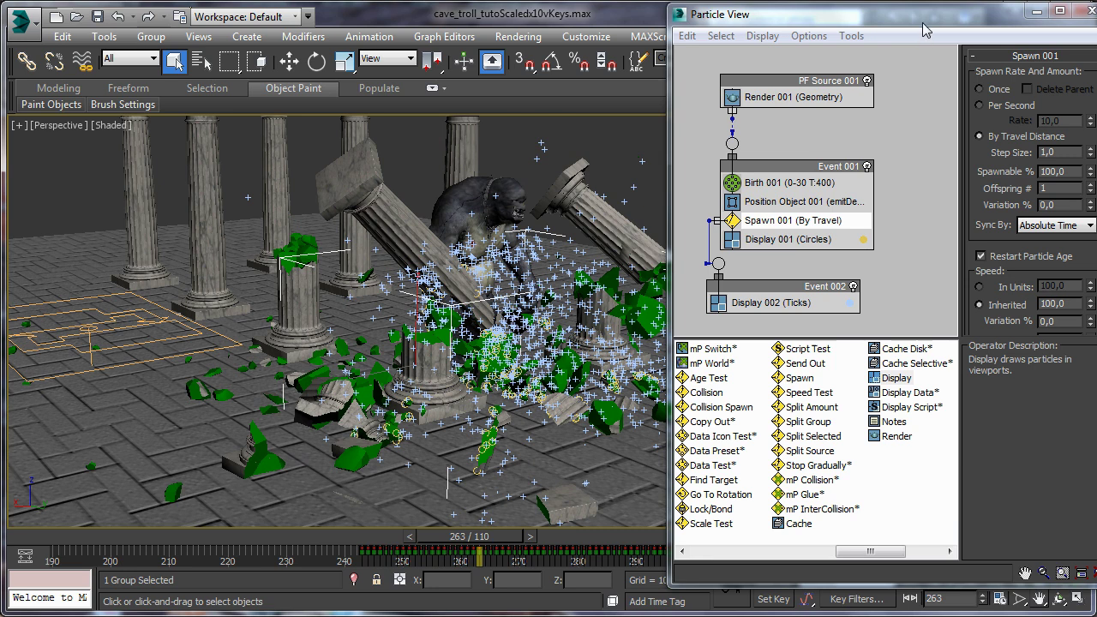
drag(924, 26, 1044, 23)
drag(480, 537, 553, 553)
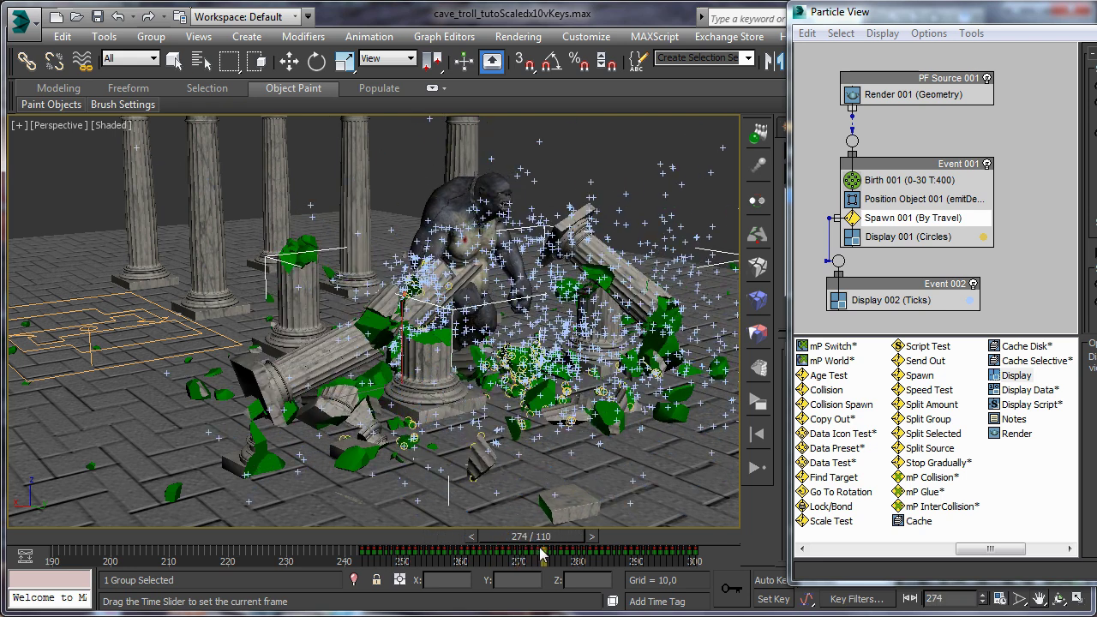
alt+middle_drag(480, 446, 442, 441)
drag(504, 548, 461, 532)
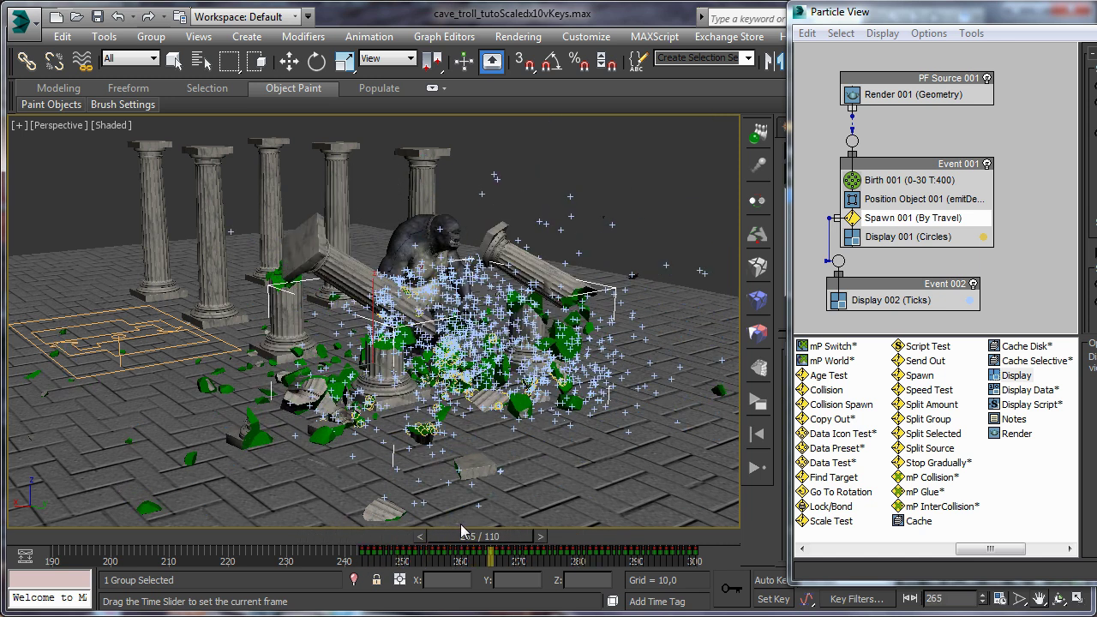
key(q)
Minimize Particle View and return the animation to frame 239 with more of the scene in view
drag(1005, 24, 844, 55)
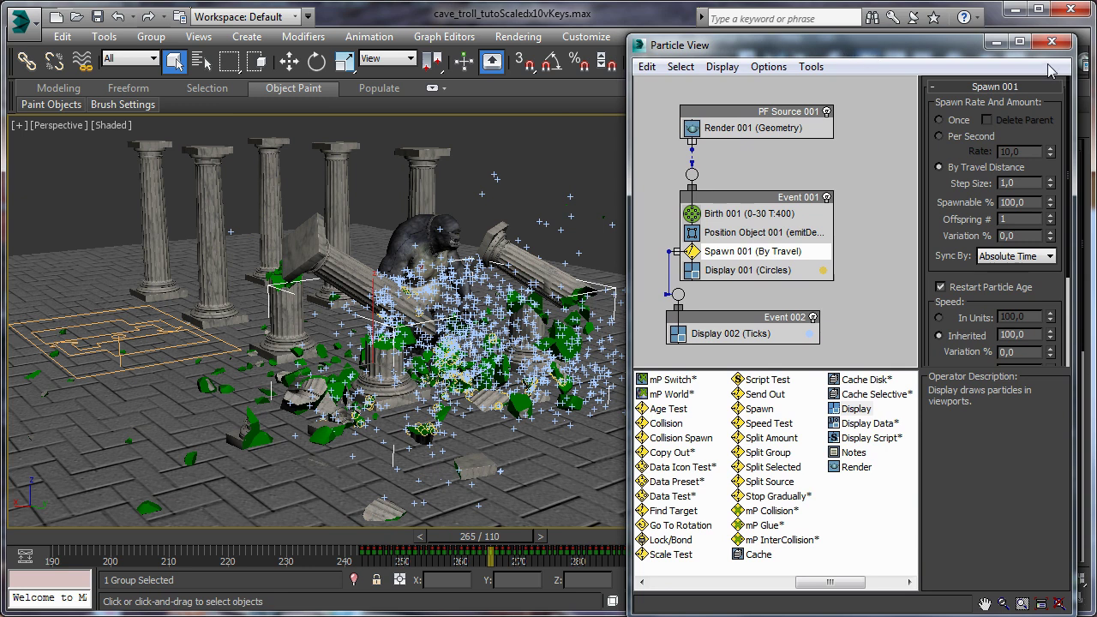
click(995, 42)
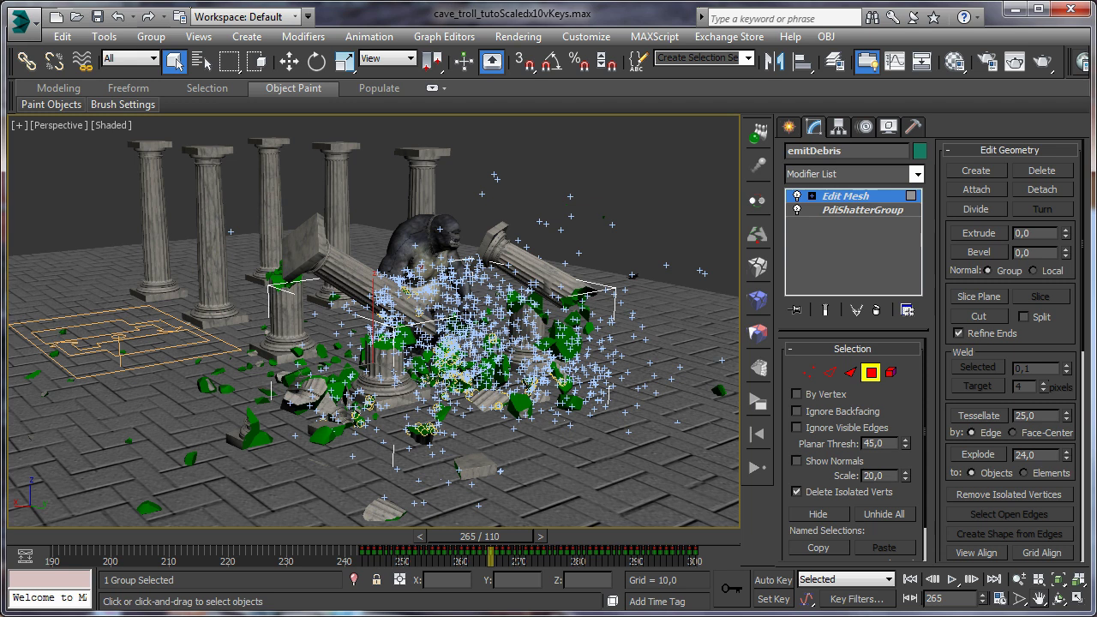
drag(461, 538, 322, 548)
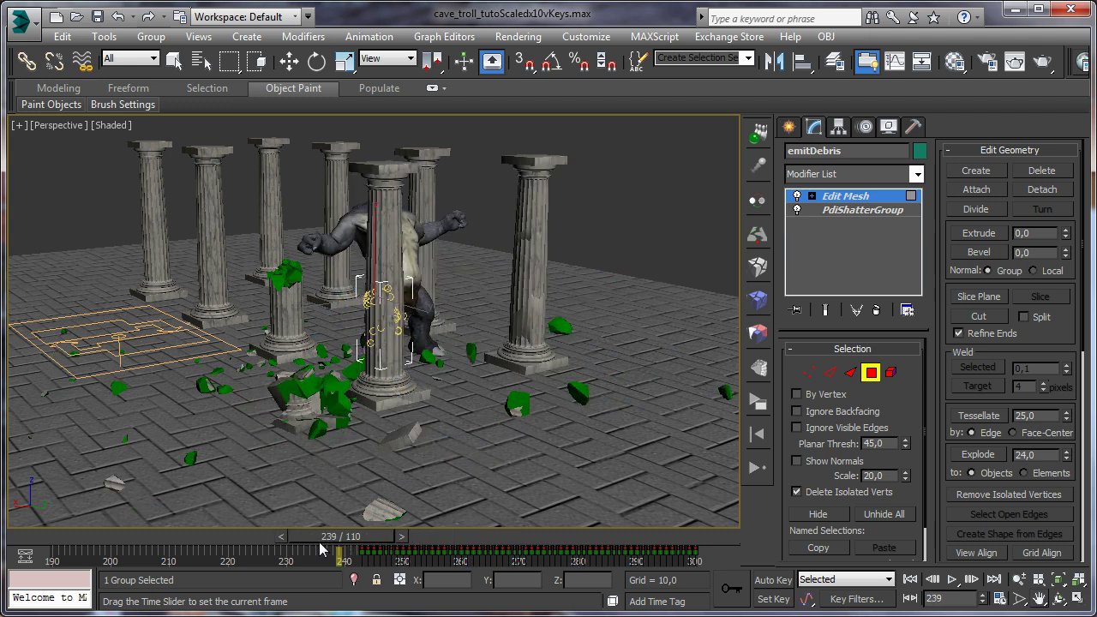
key(q)
scroll(638, 302, down, 2)
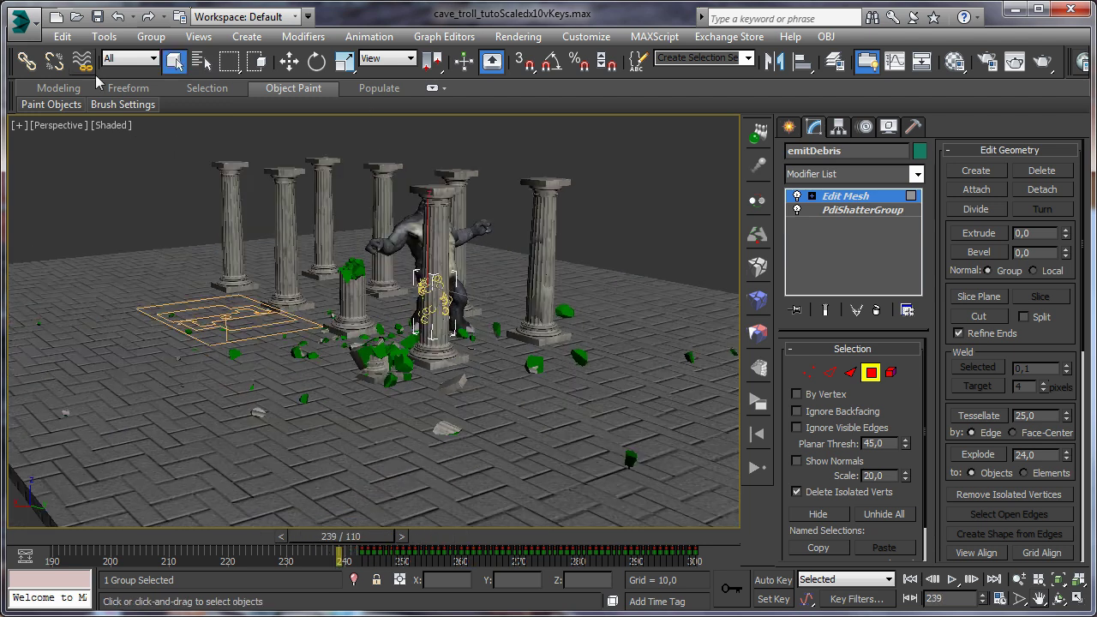
Switch the perspective viewport to Wireframe shading and open the creation options for particle systems
click(116, 104)
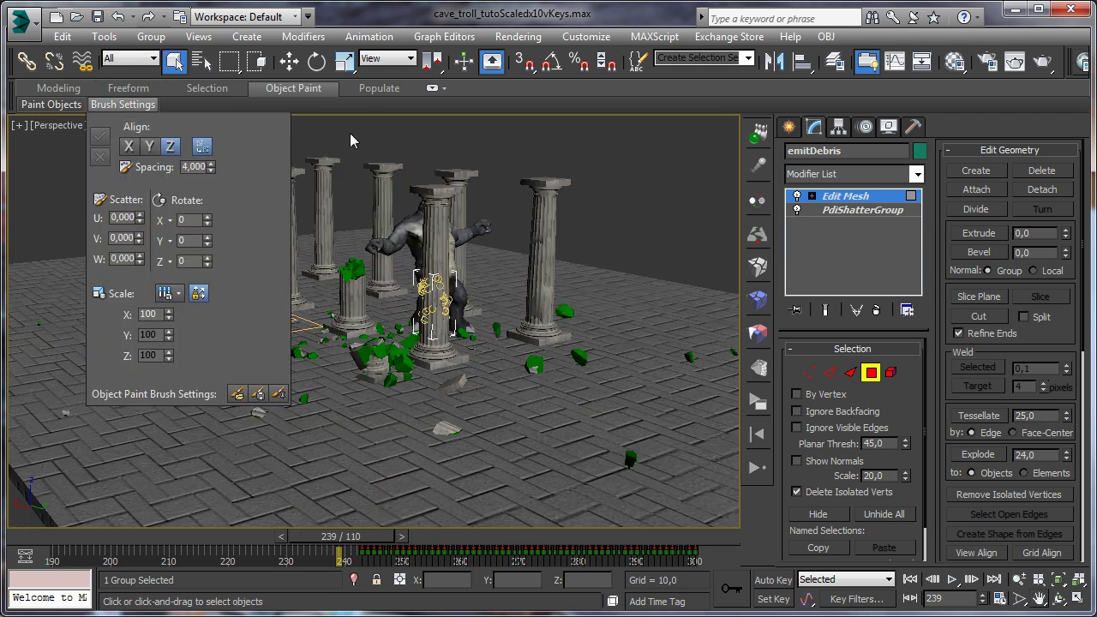
click(124, 128)
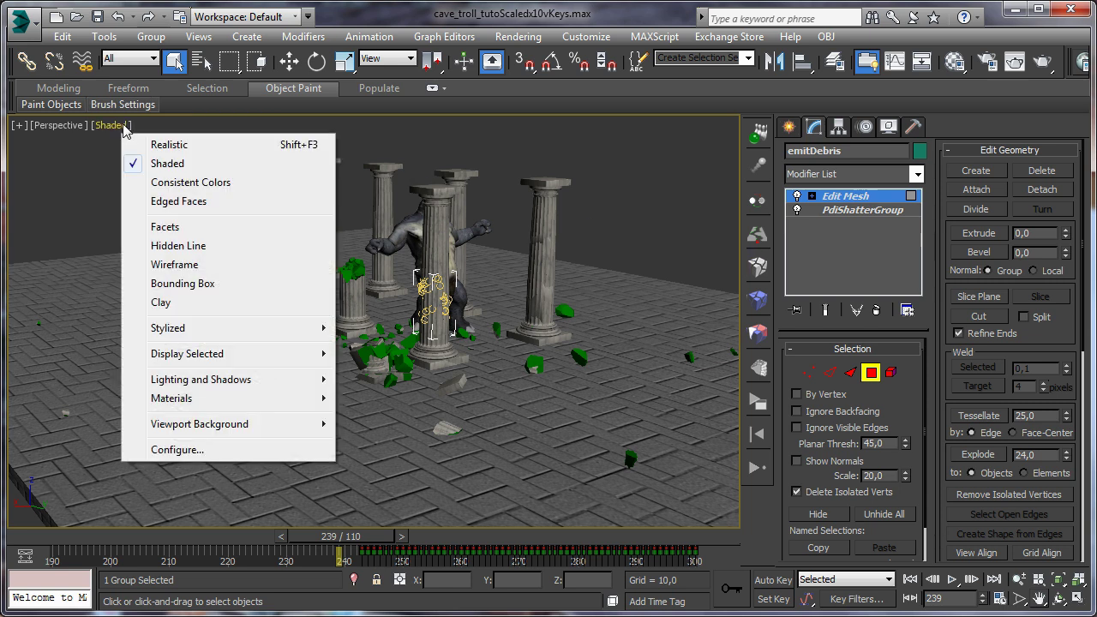
click(205, 264)
click(789, 128)
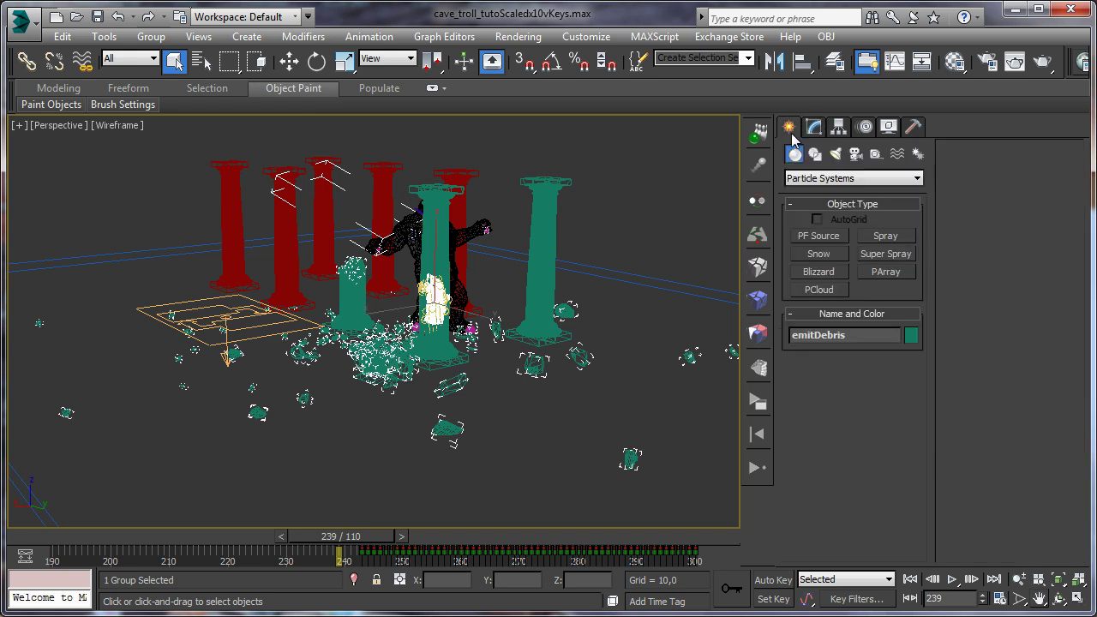
Create a Gravity space warp on the floor beside the particle source icon and raise it to a Z height of about 1.3
click(897, 155)
click(819, 290)
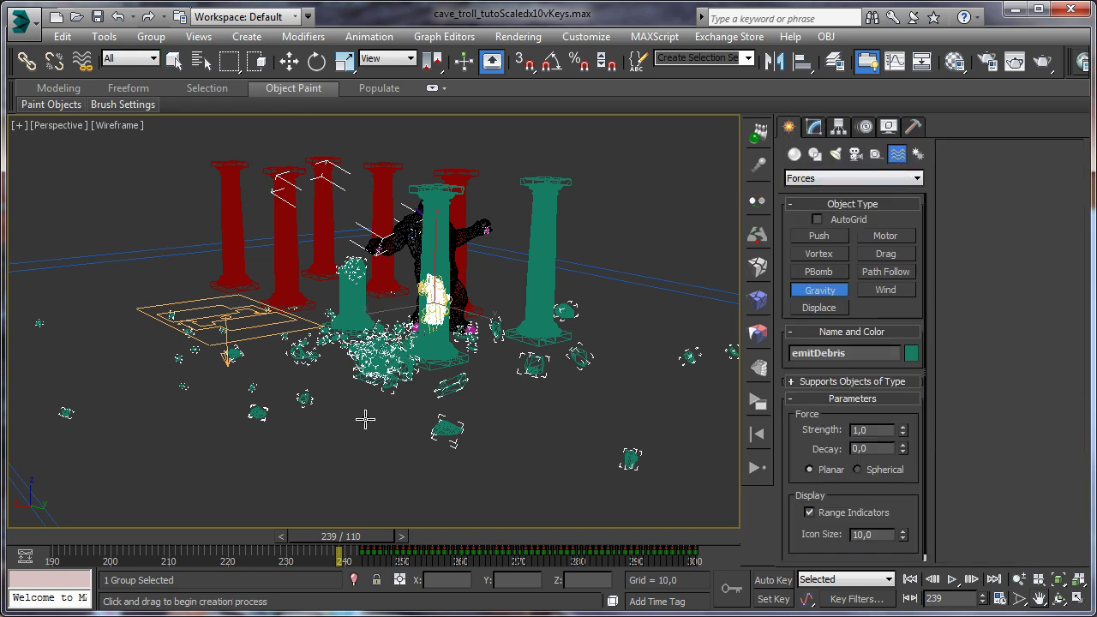
drag(164, 410, 239, 427)
key(w)
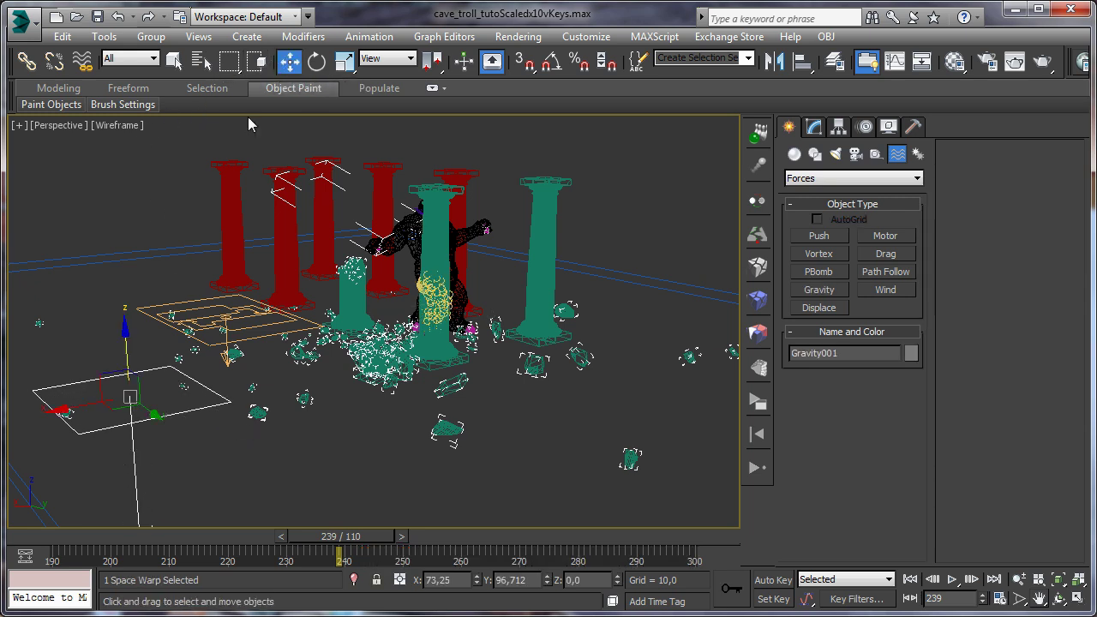
drag(127, 332, 128, 243)
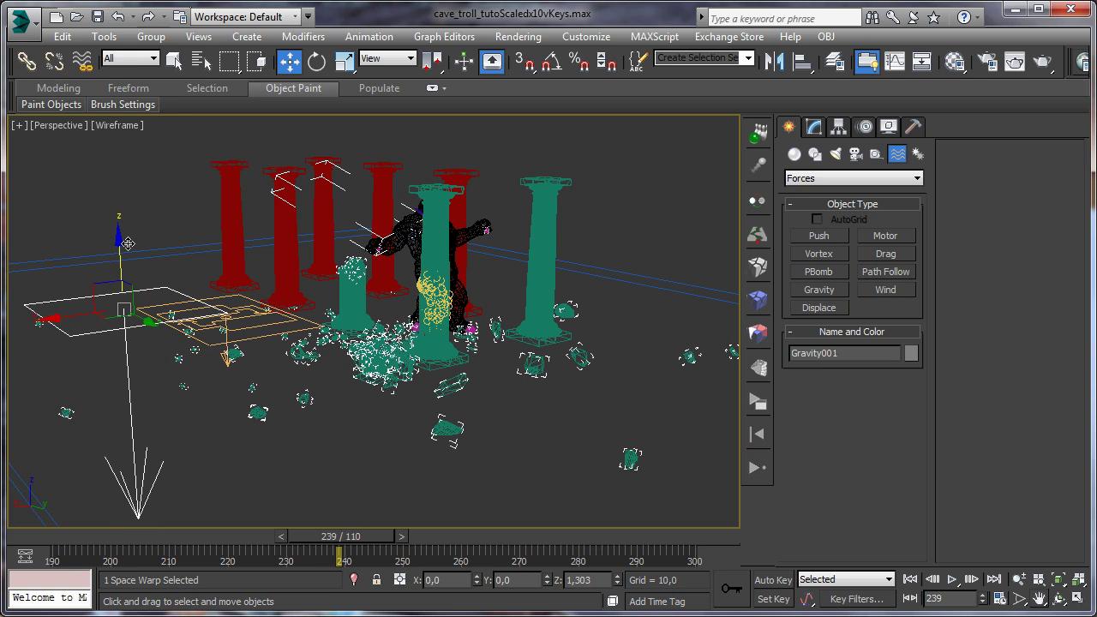
Set the gravity warp's absolute world X and Y positions to 0
click(1059, 604)
mouse_move(369, 326)
mouse_down()
mouse_move(350, 343)
mouse_move(352, 321)
mouse_up()
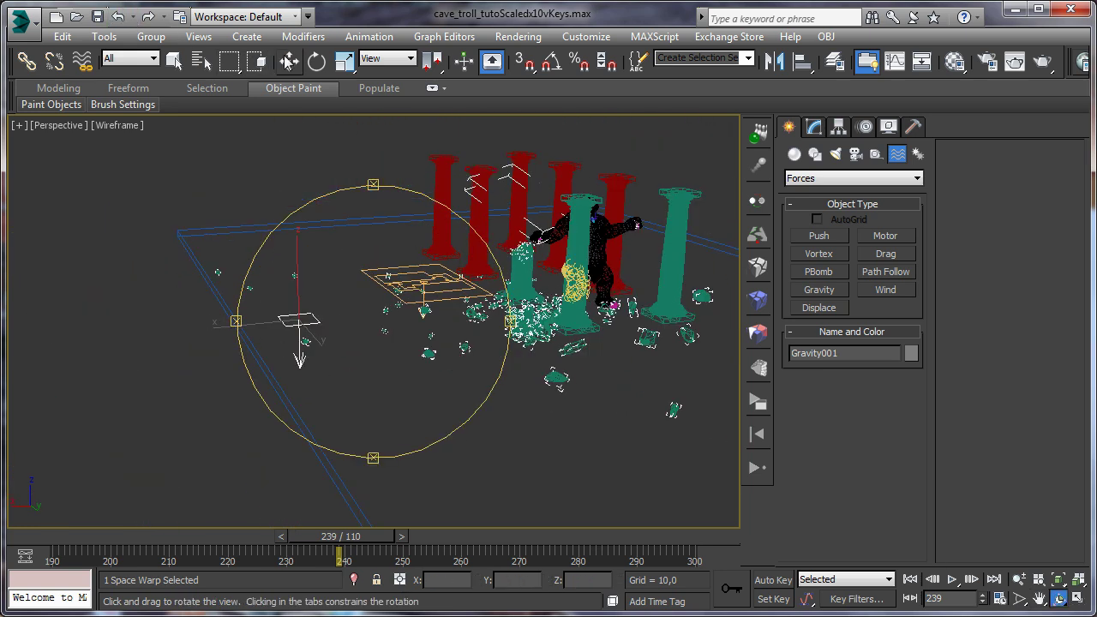
key(w)
key(F12)
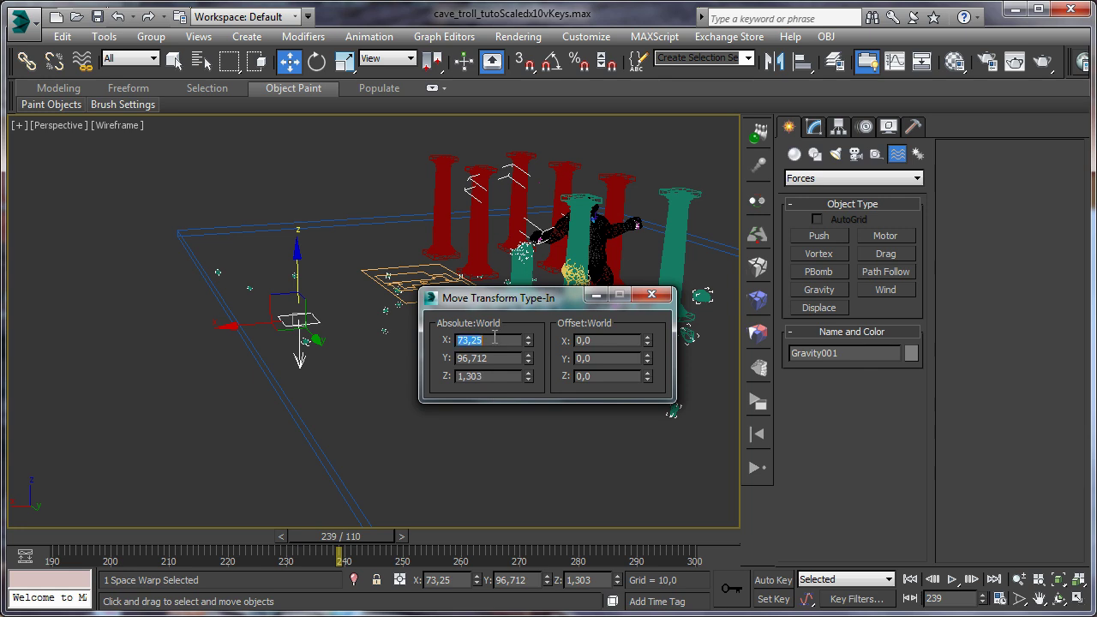
text(0)
key(Tab)
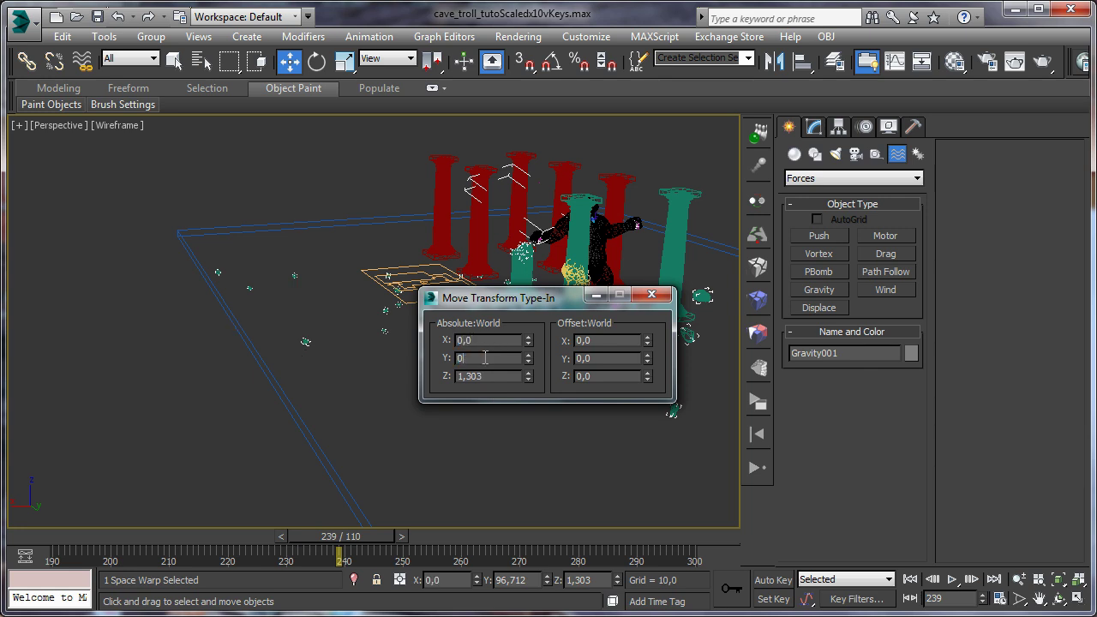
middle_drag(571, 236, 450, 311)
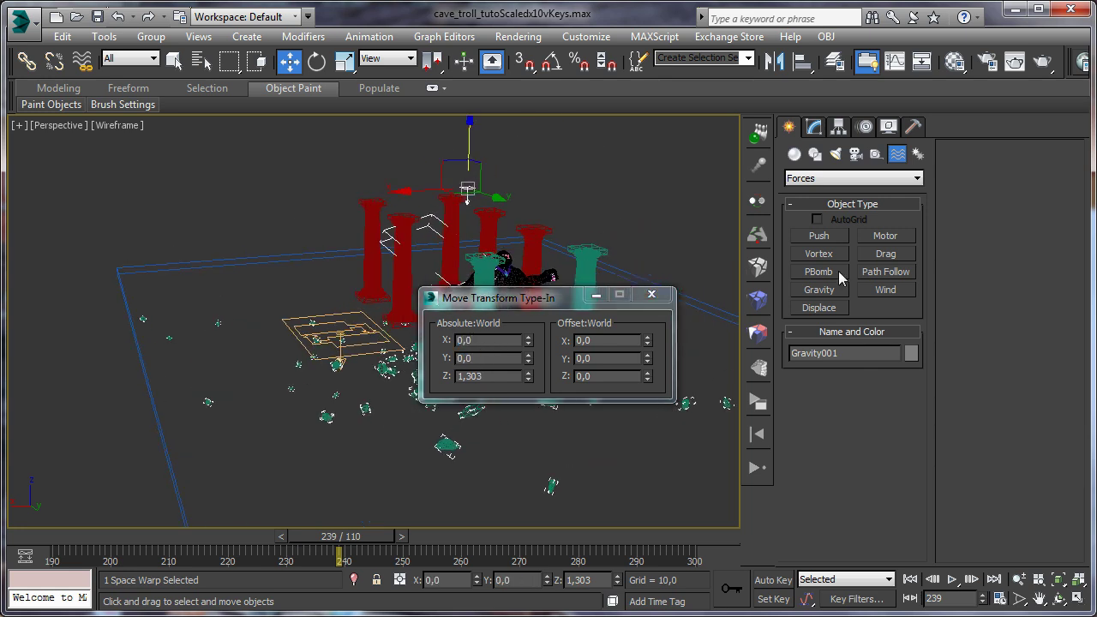
Enlarge the gravity icon to about 6.45 and move it to about X 29.3, Z -26.5, near the particle source icon
click(813, 127)
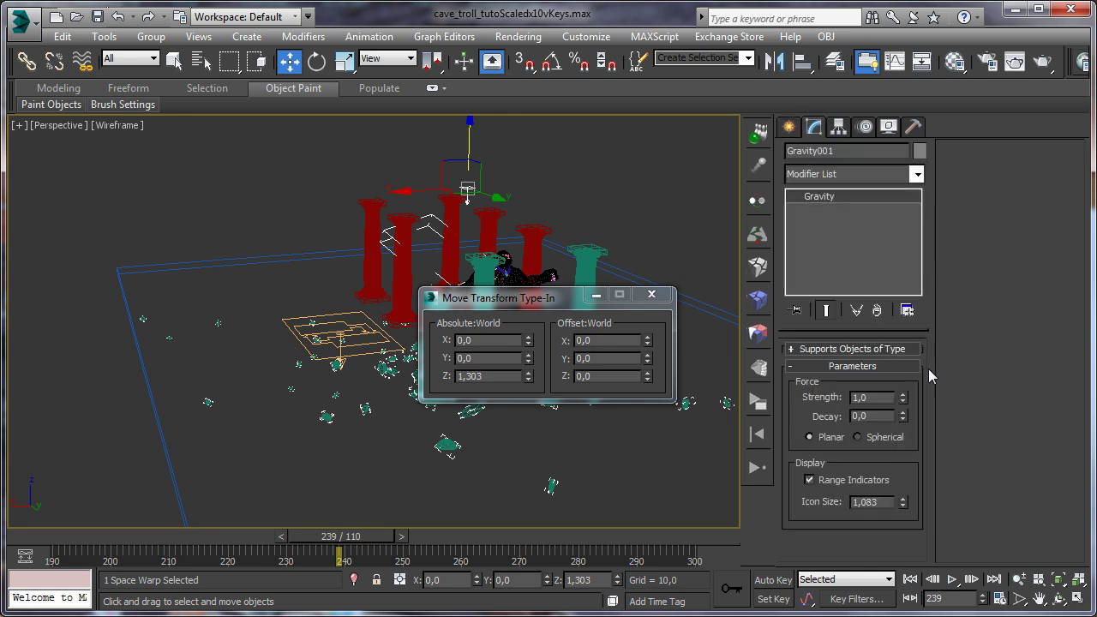
drag(955, 276, 954, 248)
drag(413, 190, 262, 196)
drag(318, 137, 319, 287)
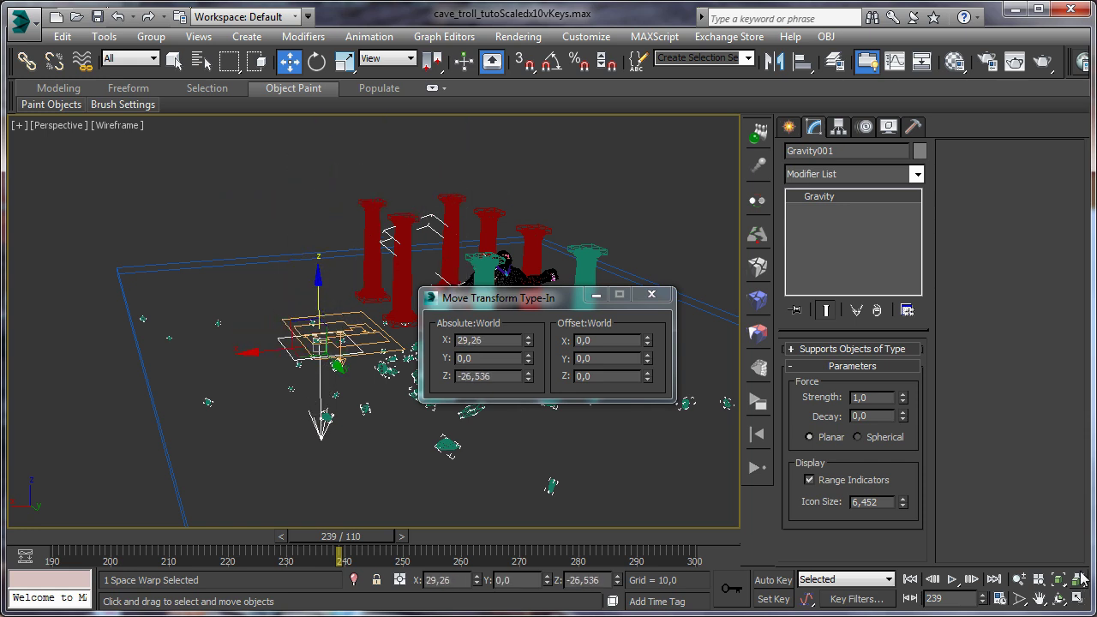
Reposition the gravity icon to about Y -30.3 and Z -23.4, above the particle source icon, and close the transform type-in
click(1060, 599)
drag(391, 359, 341, 359)
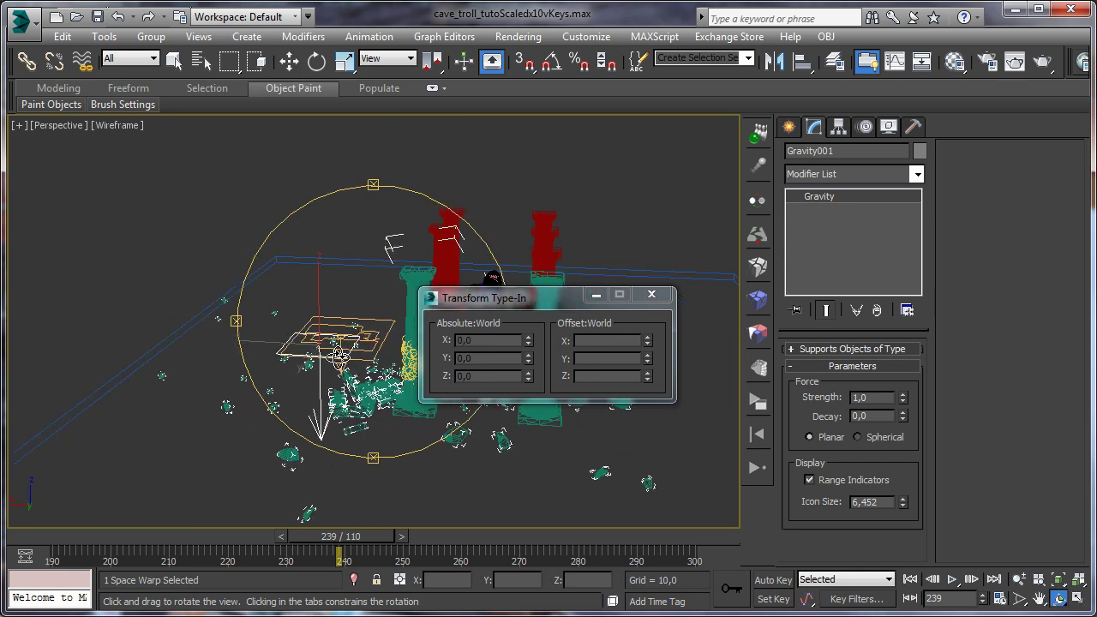
click(290, 60)
drag(317, 280, 317, 272)
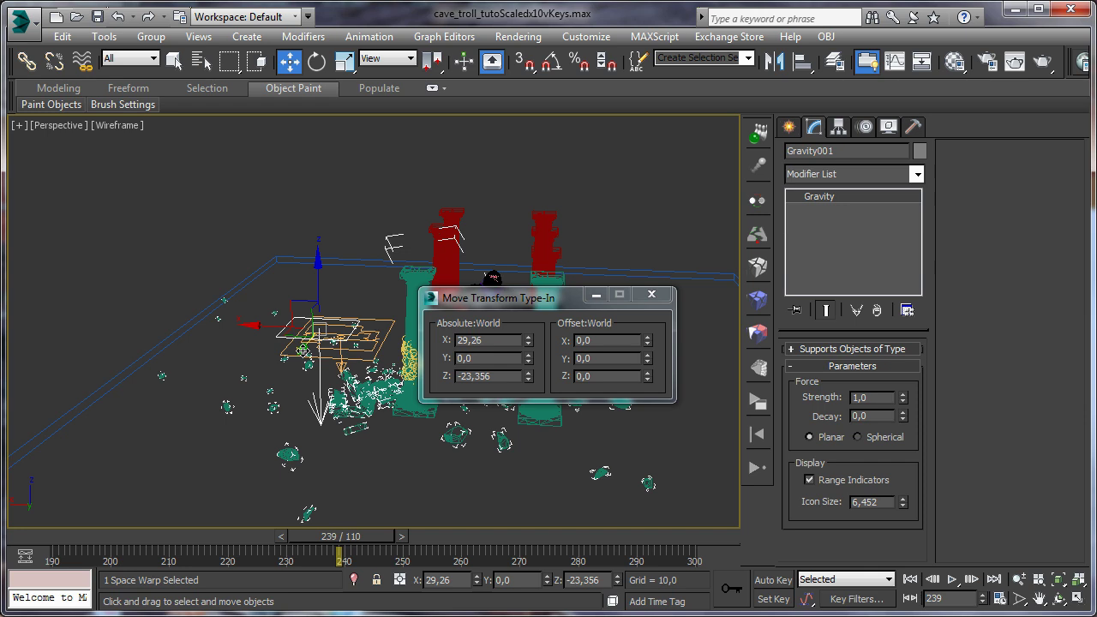
drag(304, 351, 403, 365)
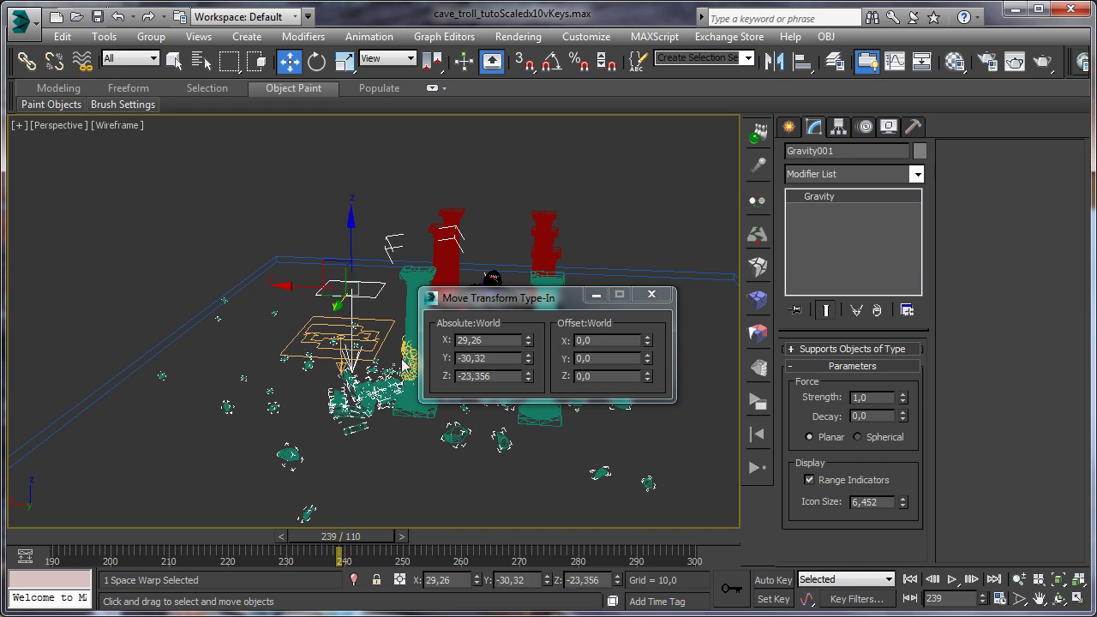
click(1060, 598)
drag(354, 311, 316, 260)
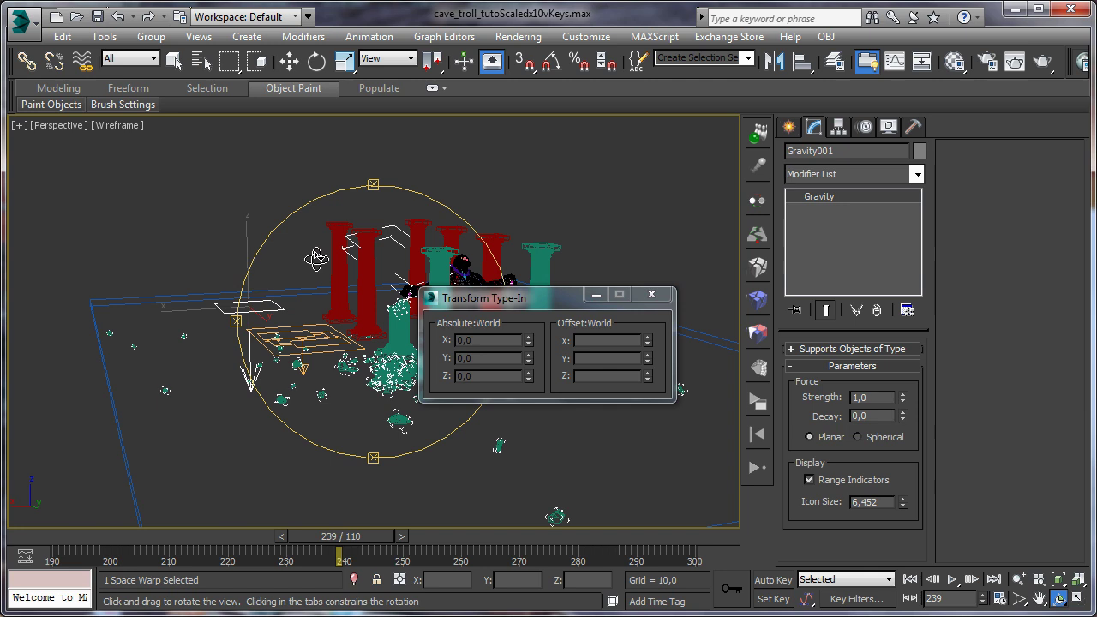
click(651, 294)
Switch the perspective viewport to Realistic shading and scrub the animation to frame 284
mouse_move(340, 536)
mouse_down()
mouse_move(230, 527)
mouse_move(134, 536)
mouse_move(347, 535)
mouse_up()
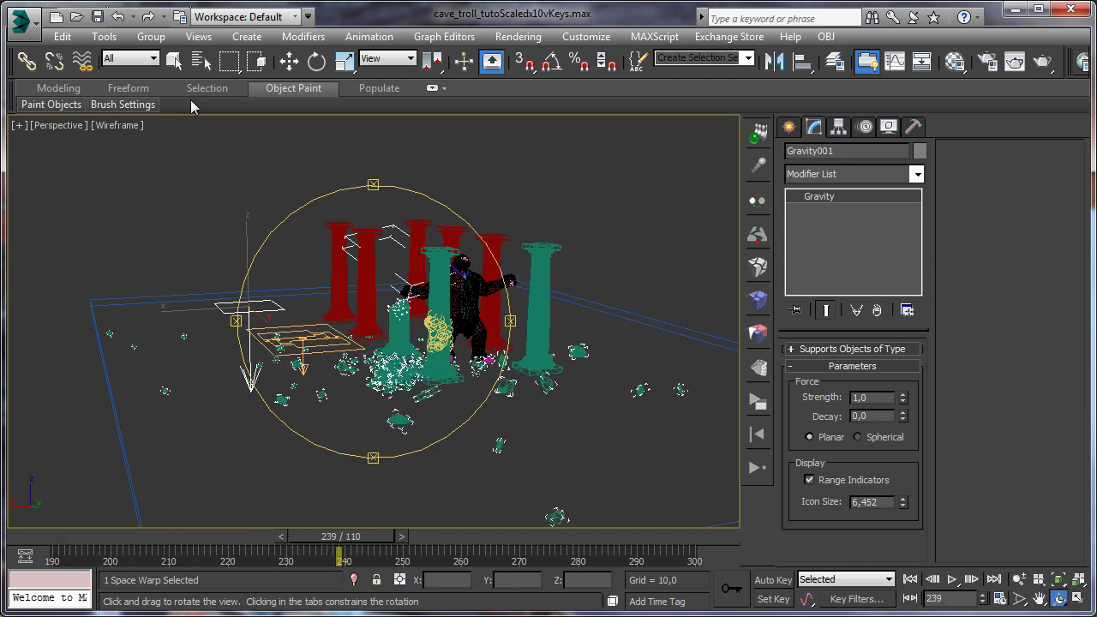
key(F3)
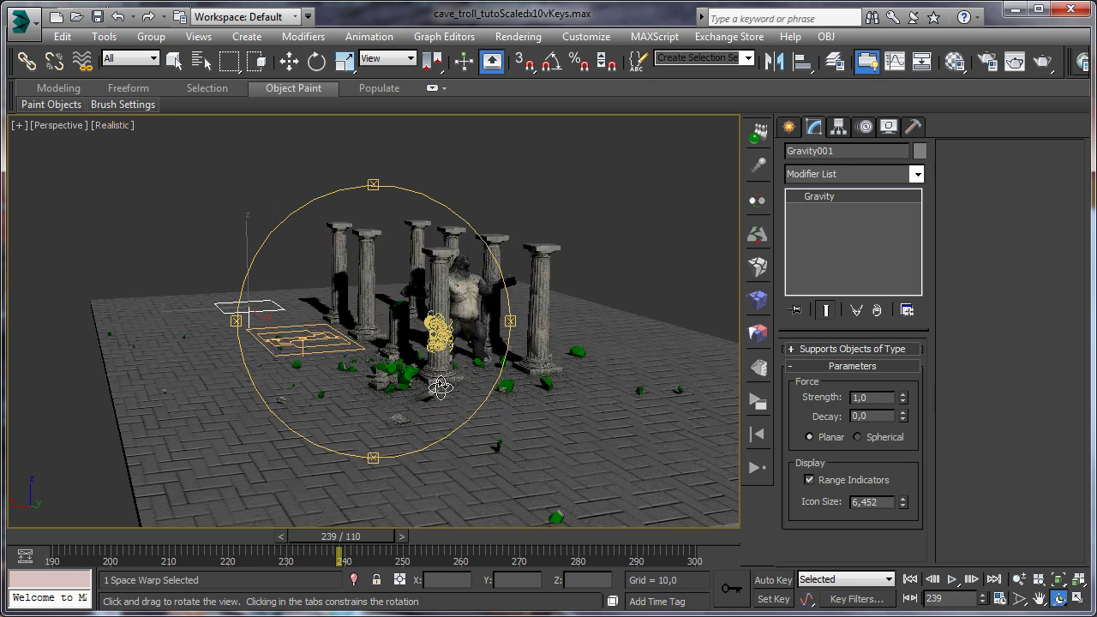
drag(354, 538, 600, 532)
Add a Force operator above the Display in Event 002 and assign the Gravity001 space warp to it
key(6)
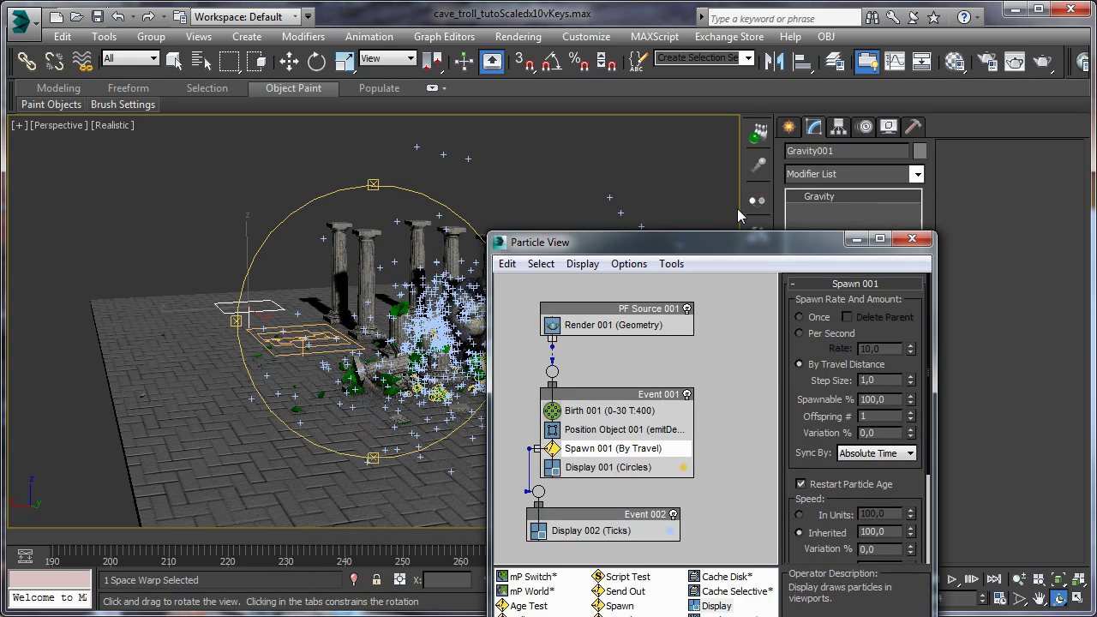
drag(732, 65, 732, 40)
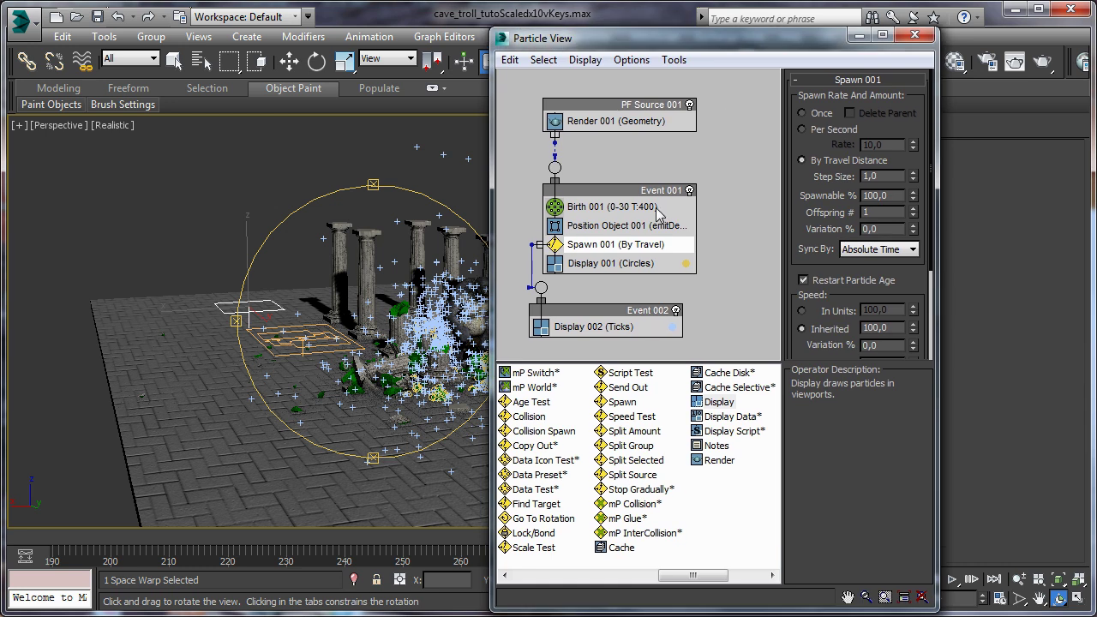
drag(677, 577, 600, 580)
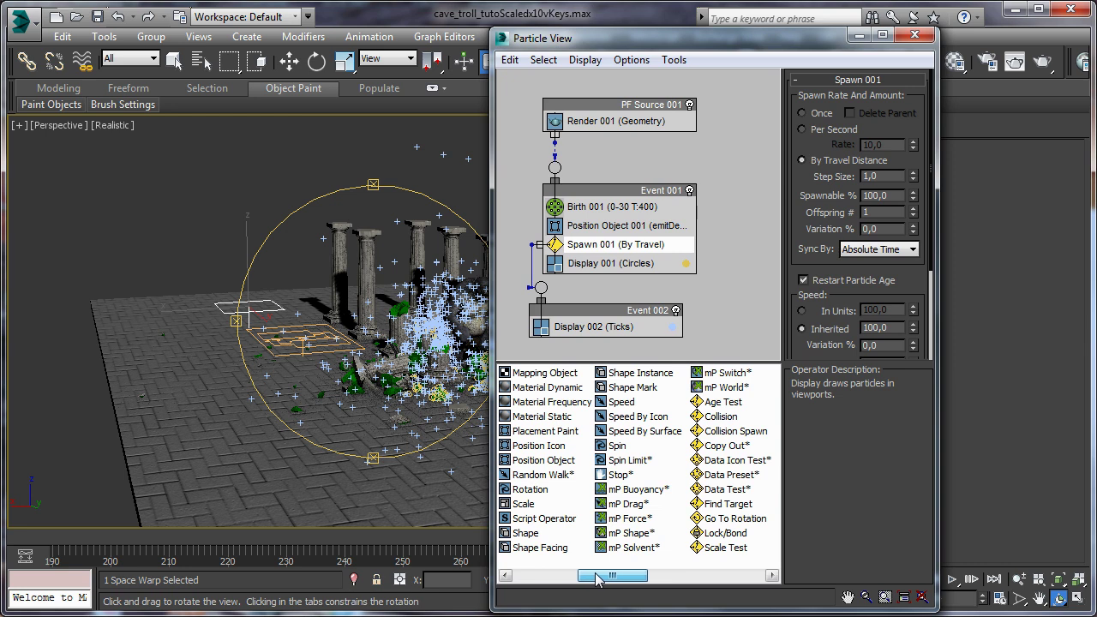
drag(590, 579, 562, 580)
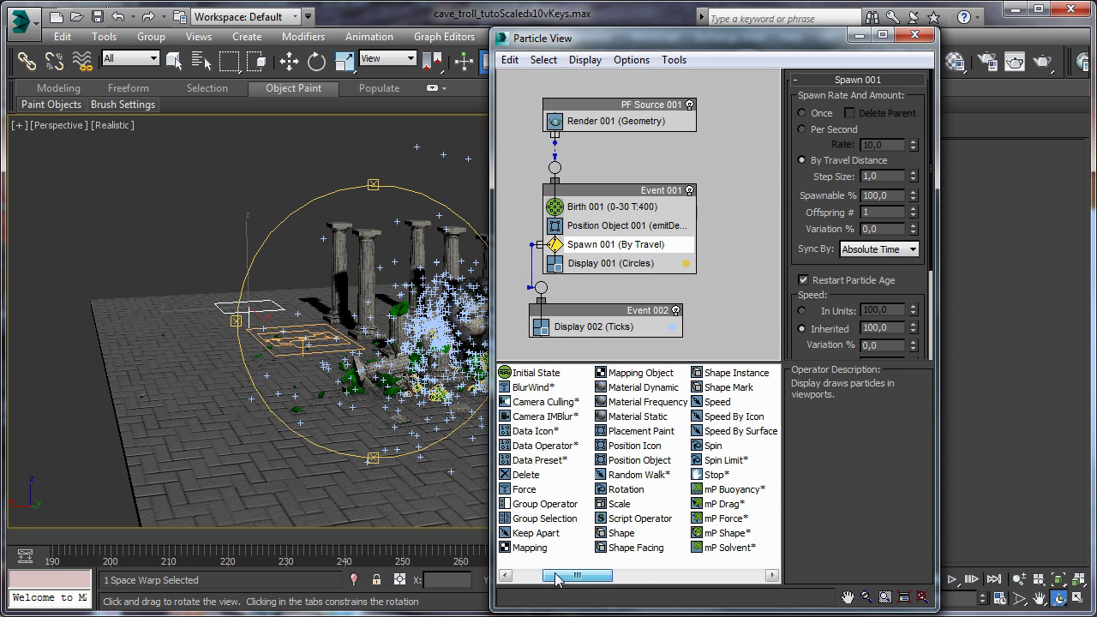
drag(524, 490, 598, 328)
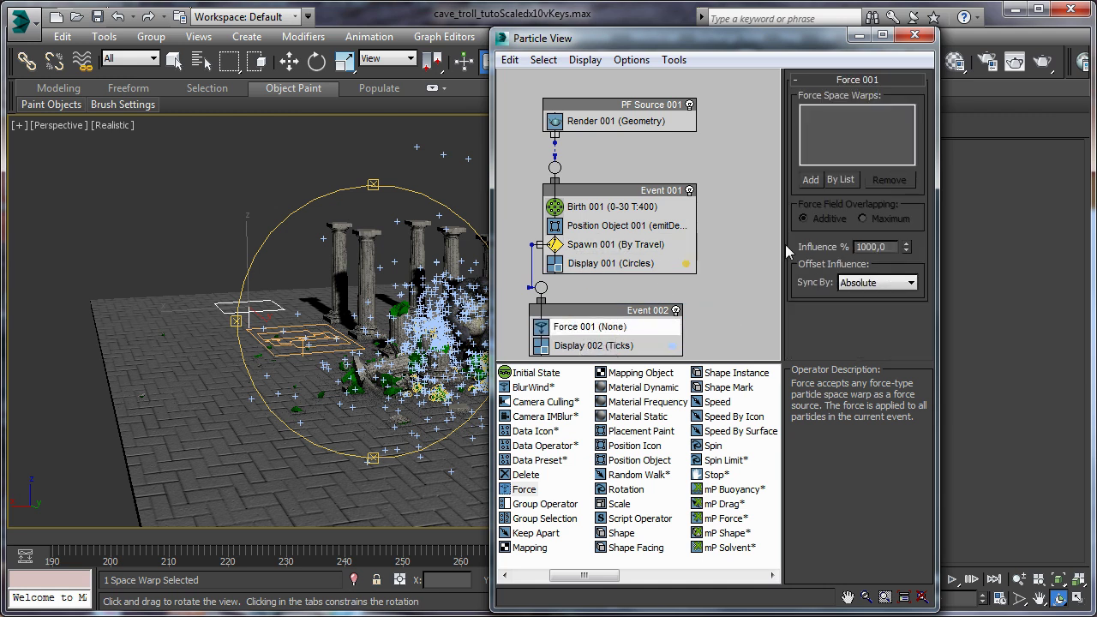
click(830, 181)
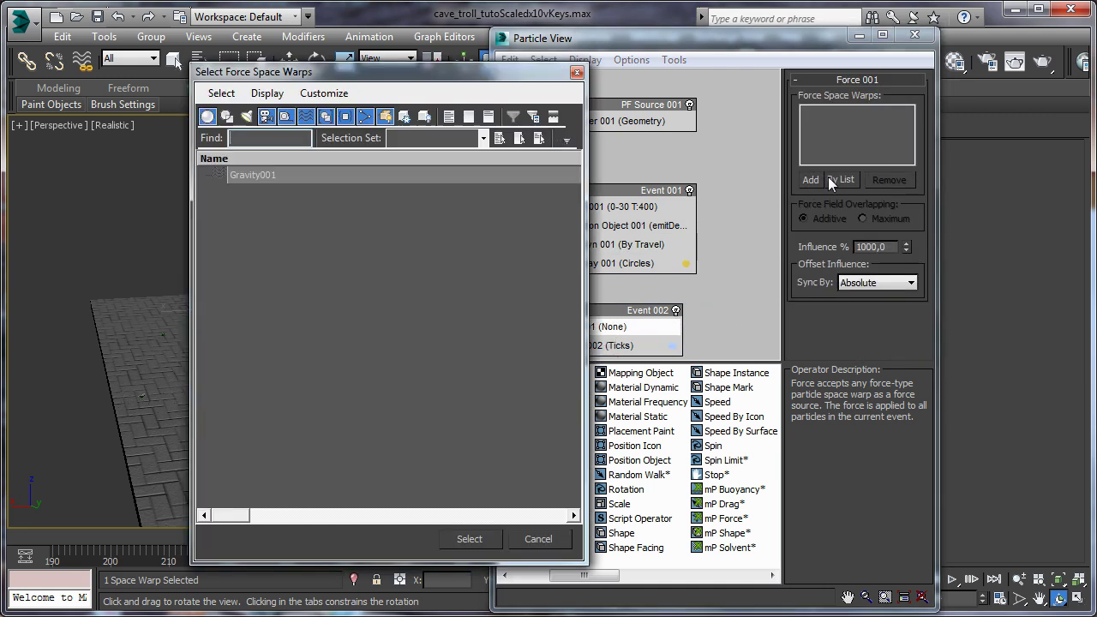
click(468, 539)
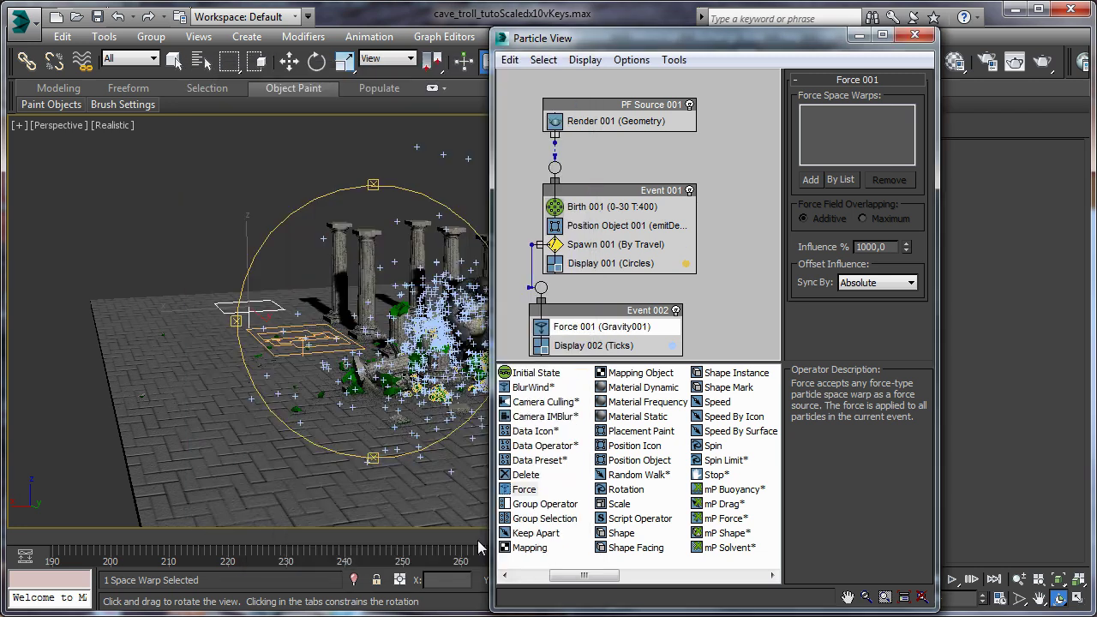
Move Particle View aside, scrub back to frame 272 and switch to Wireframe shading to inspect how gravity affects the debris particles
drag(809, 36, 1095, 366)
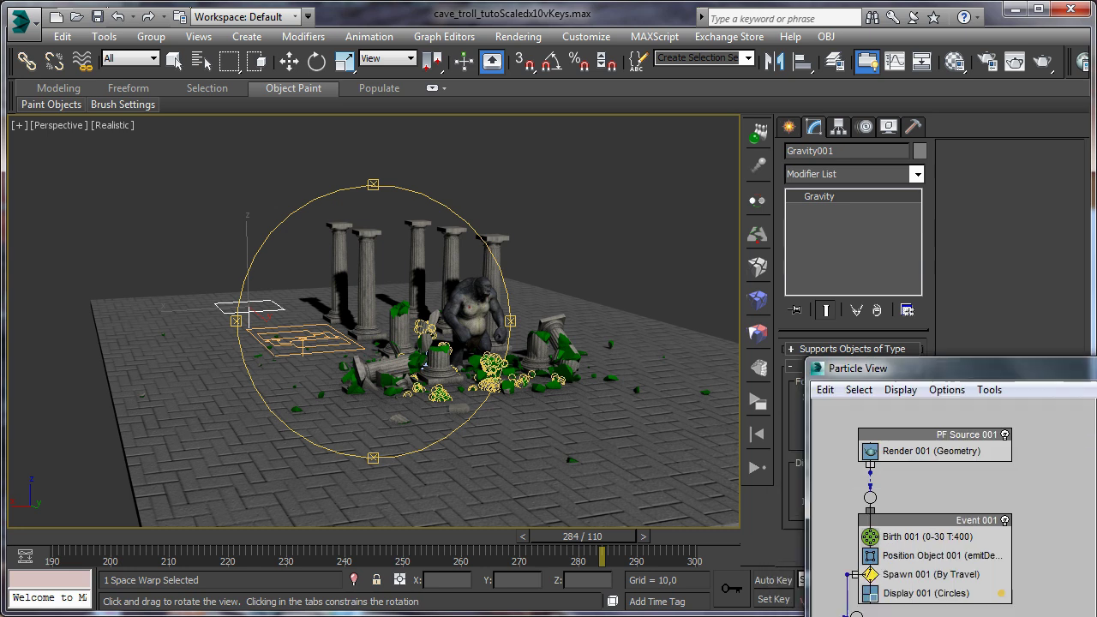
drag(567, 537, 503, 528)
alt+middle_drag(463, 342, 426, 358)
drag(477, 531, 509, 527)
alt+middle_drag(423, 340, 455, 342)
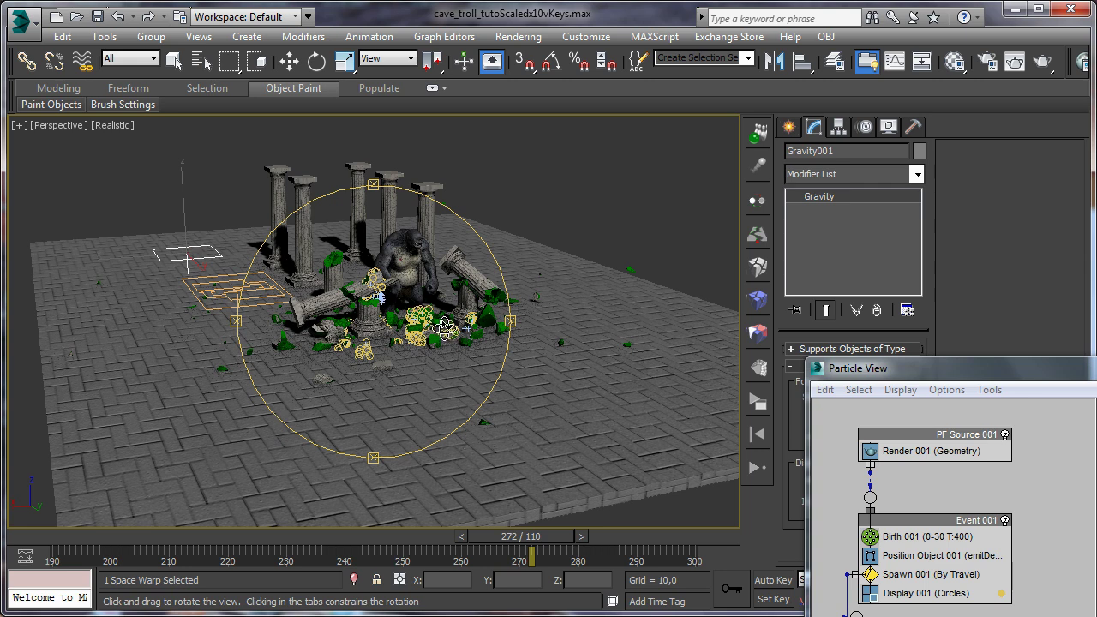
key(F3)
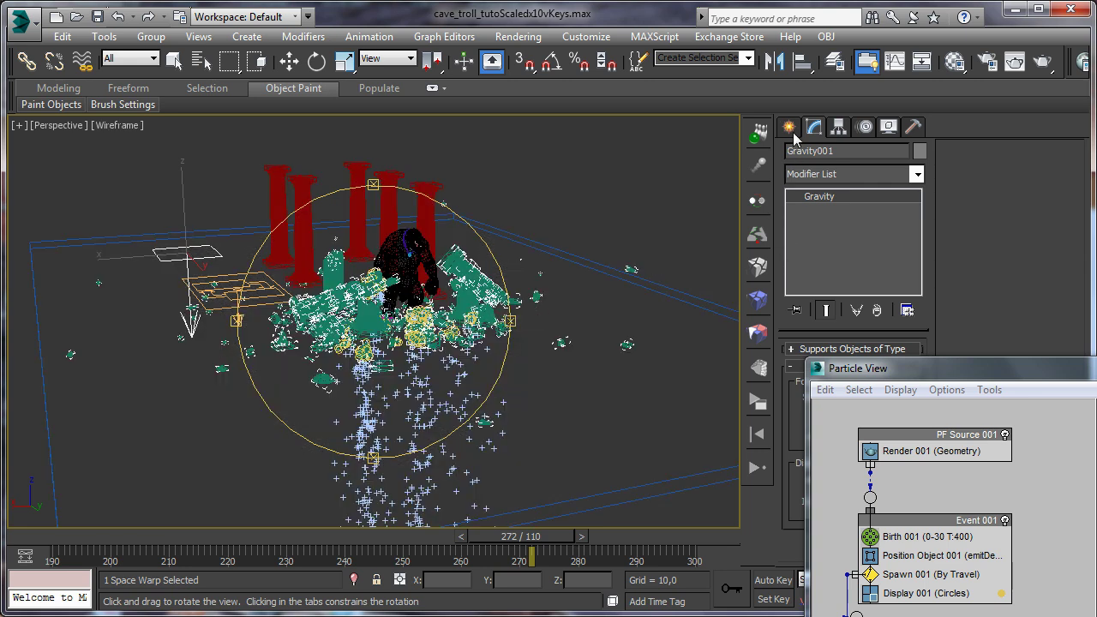
Hide Particle View and create a Deflector space warp about 96.7 wide and 122.8 long, covering the floor area
key(6)
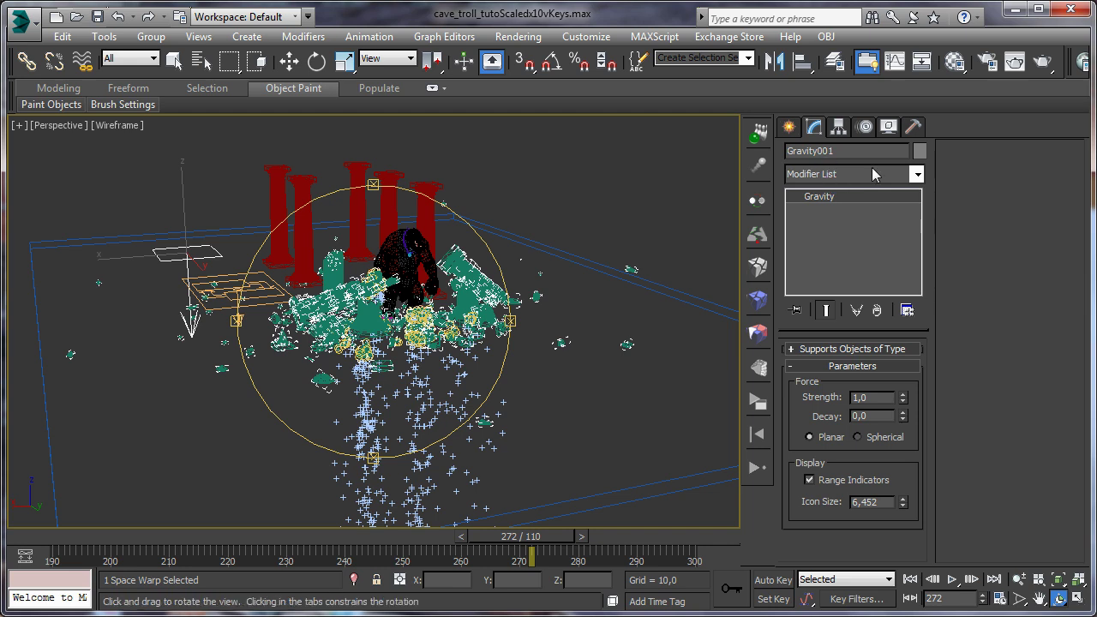
click(790, 128)
click(899, 178)
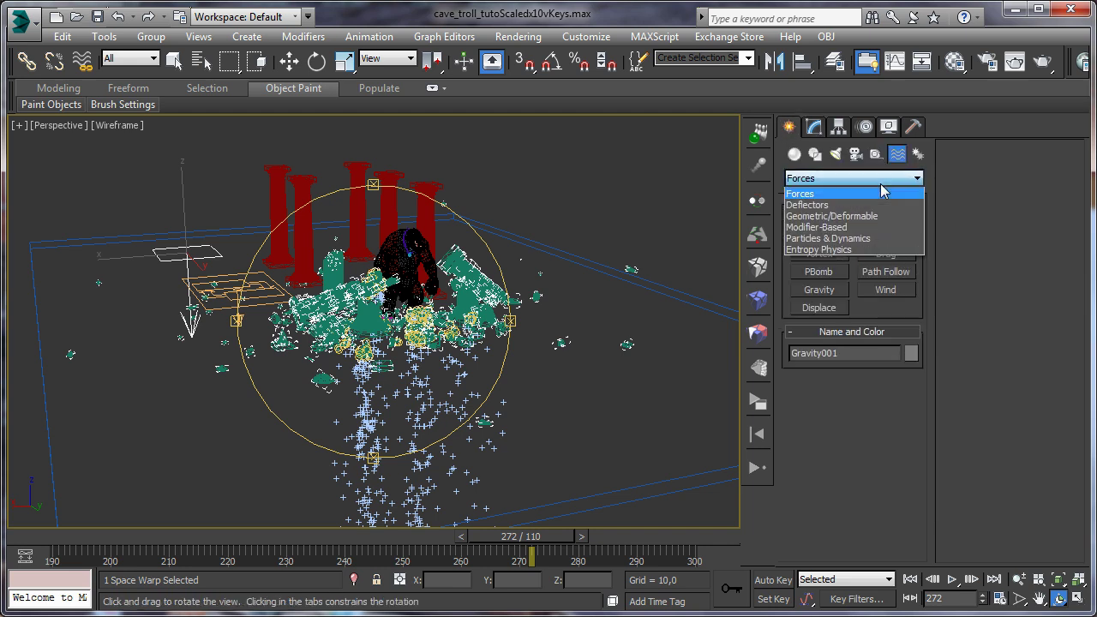
click(882, 205)
drag(396, 242, 375, 283)
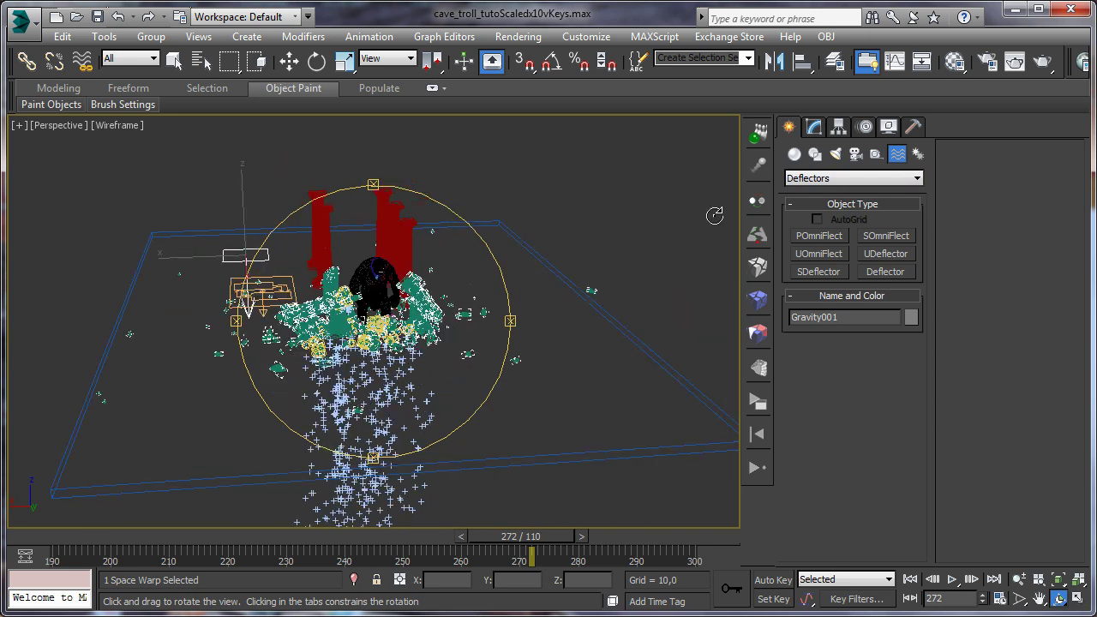
click(891, 272)
drag(341, 315, 738, 454)
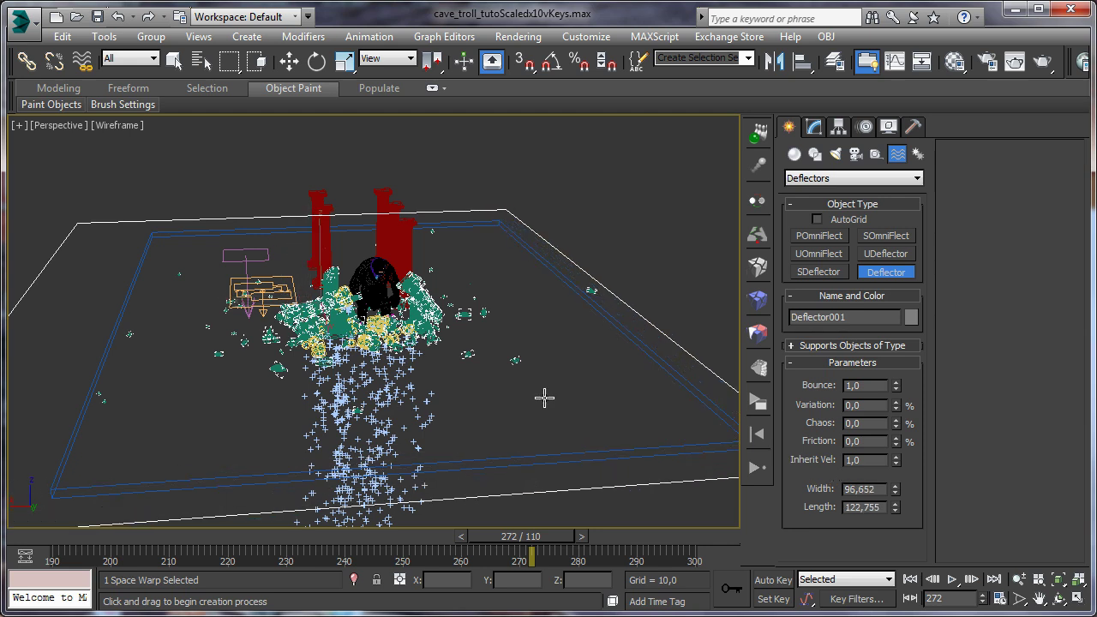
scroll(358, 338, down, 5)
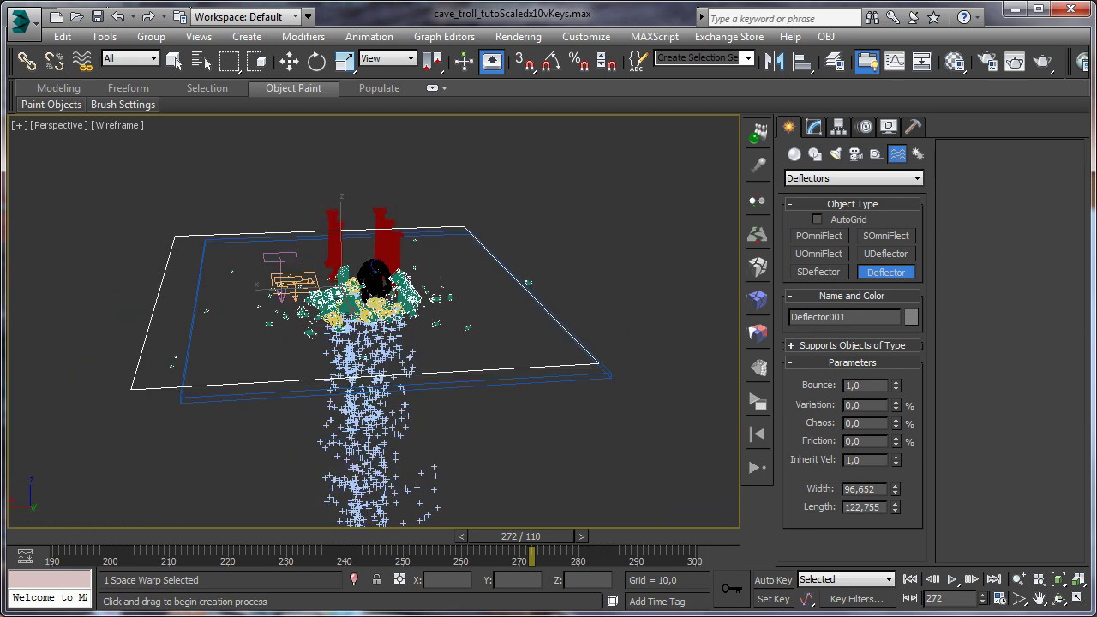
Set the deflector's absolute world X and Y positions to 0 and lower it to about Z -37.3
click(1060, 598)
drag(442, 409, 383, 377)
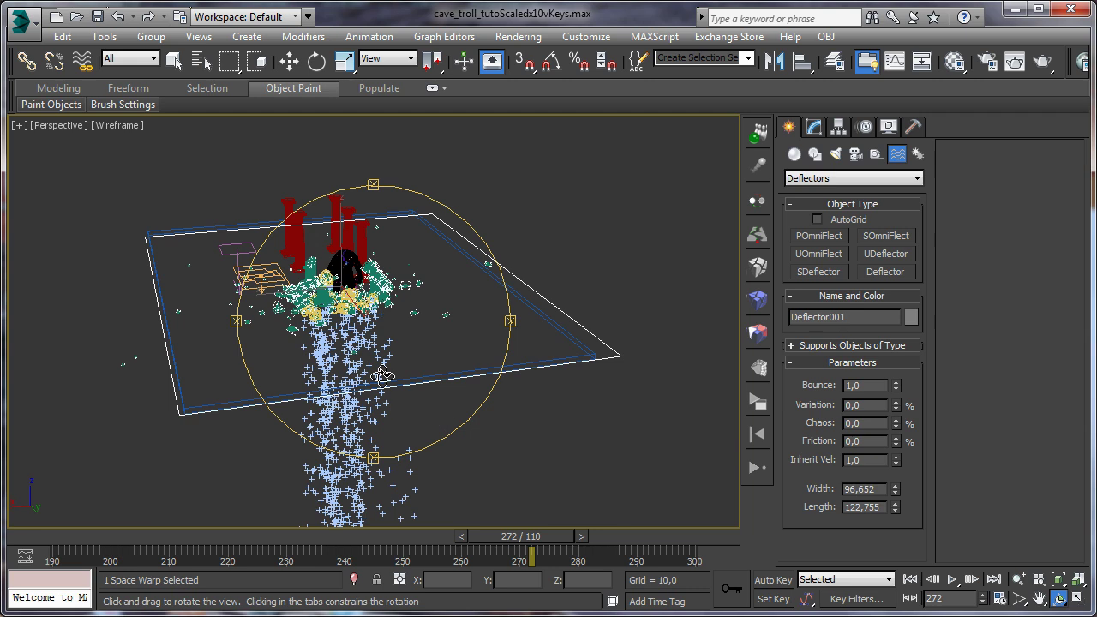
click(289, 61)
right_click(289, 61)
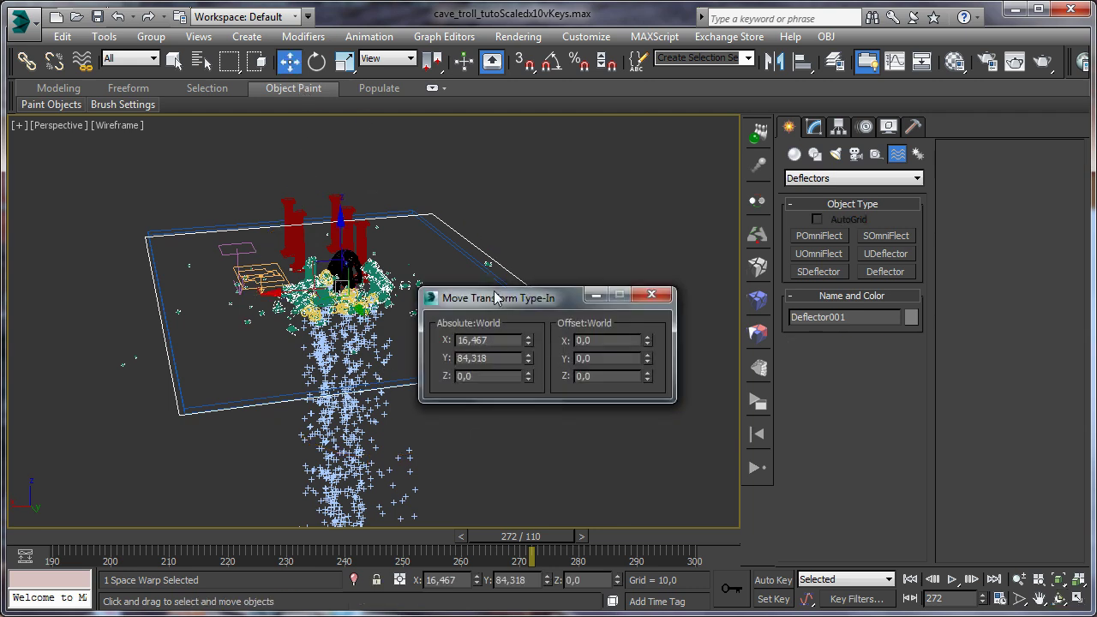
click(498, 358)
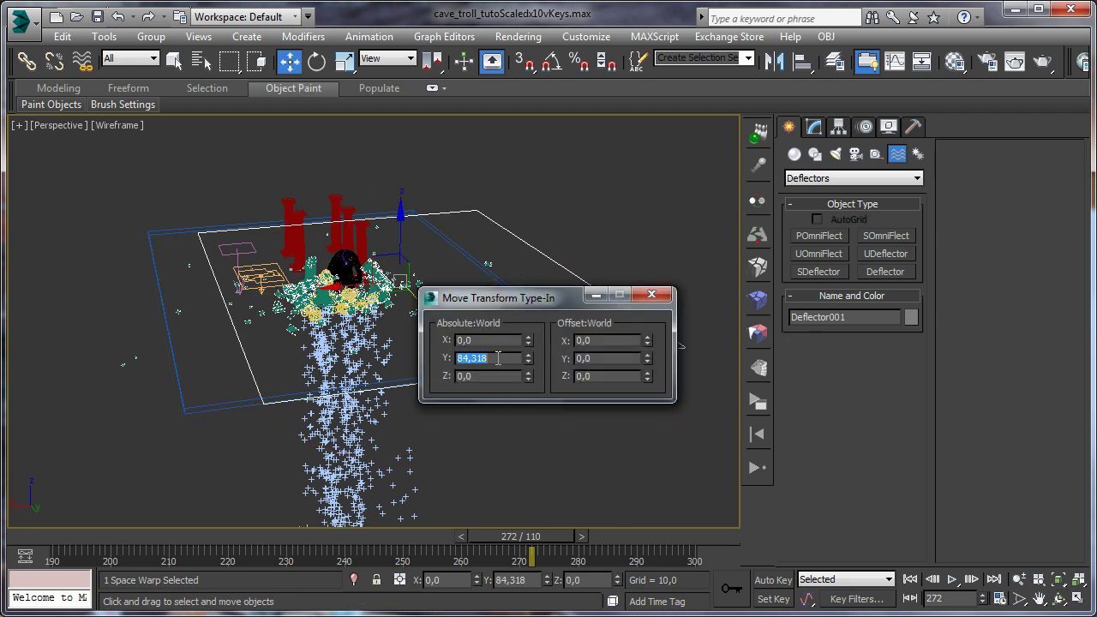
key(Return)
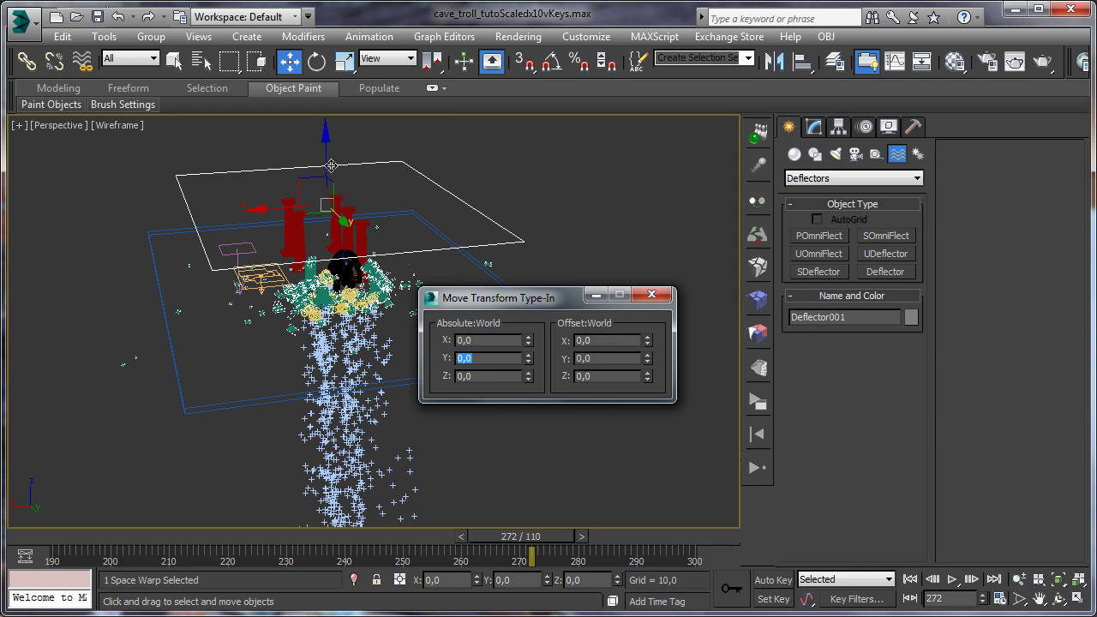
drag(326, 146, 318, 245)
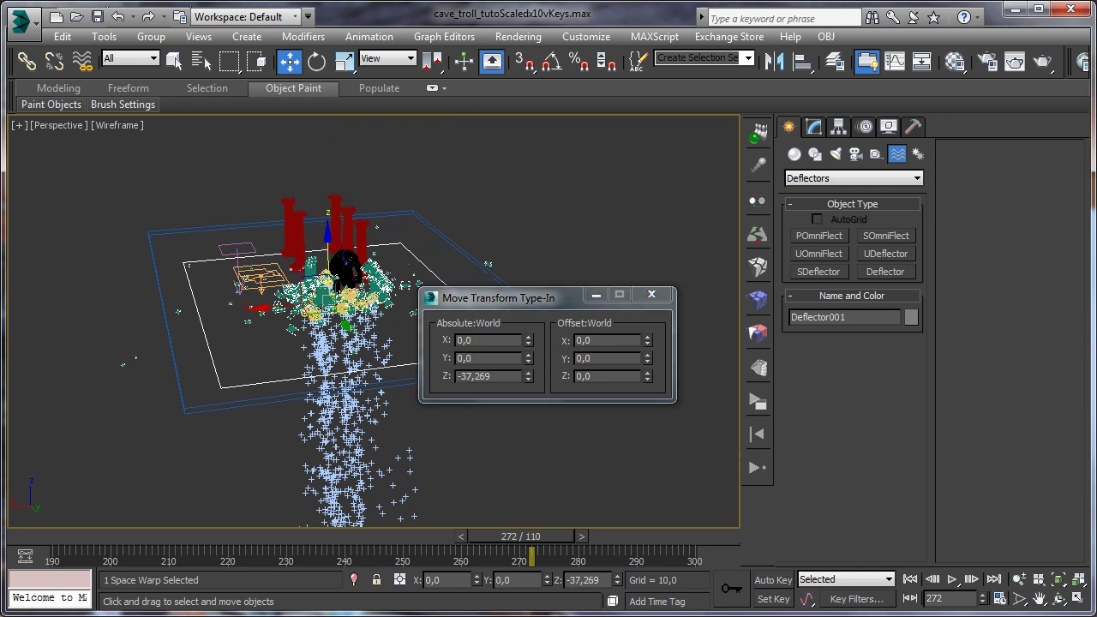
Raise the deflector to about Z -31.5, closer to the floor, and close the transform type-in window
click(1057, 599)
drag(445, 403, 429, 377)
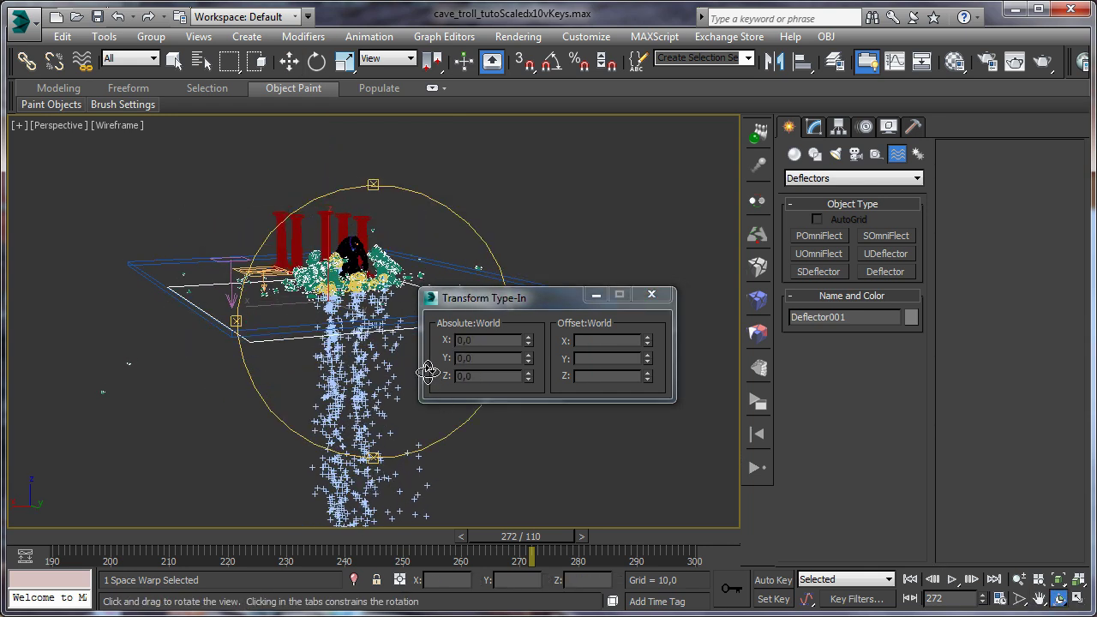
click(290, 61)
drag(331, 241, 331, 226)
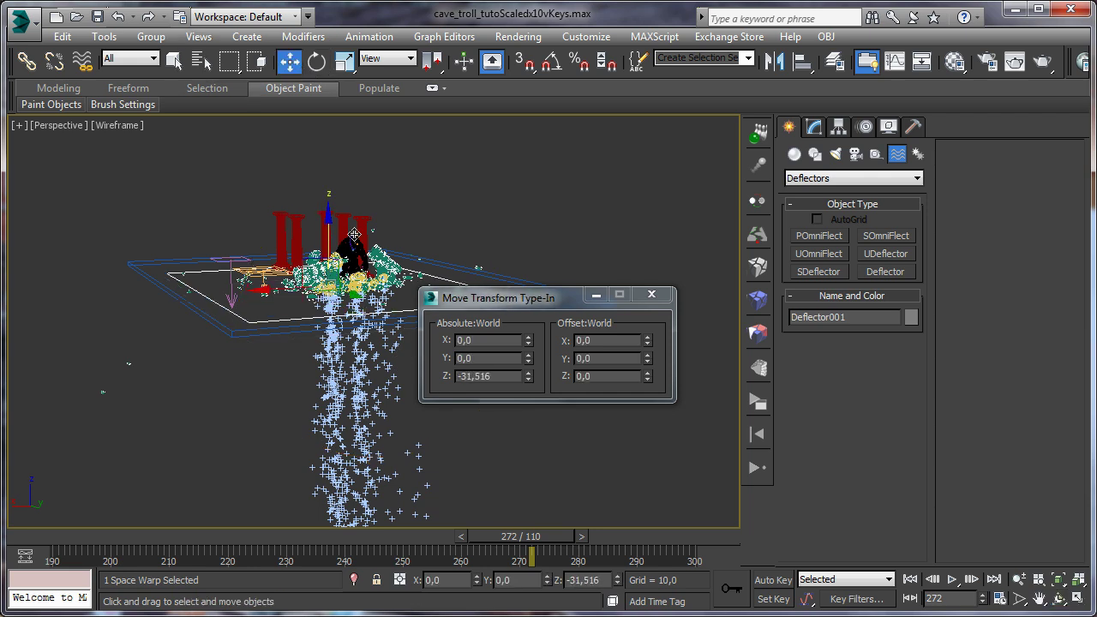
click(651, 294)
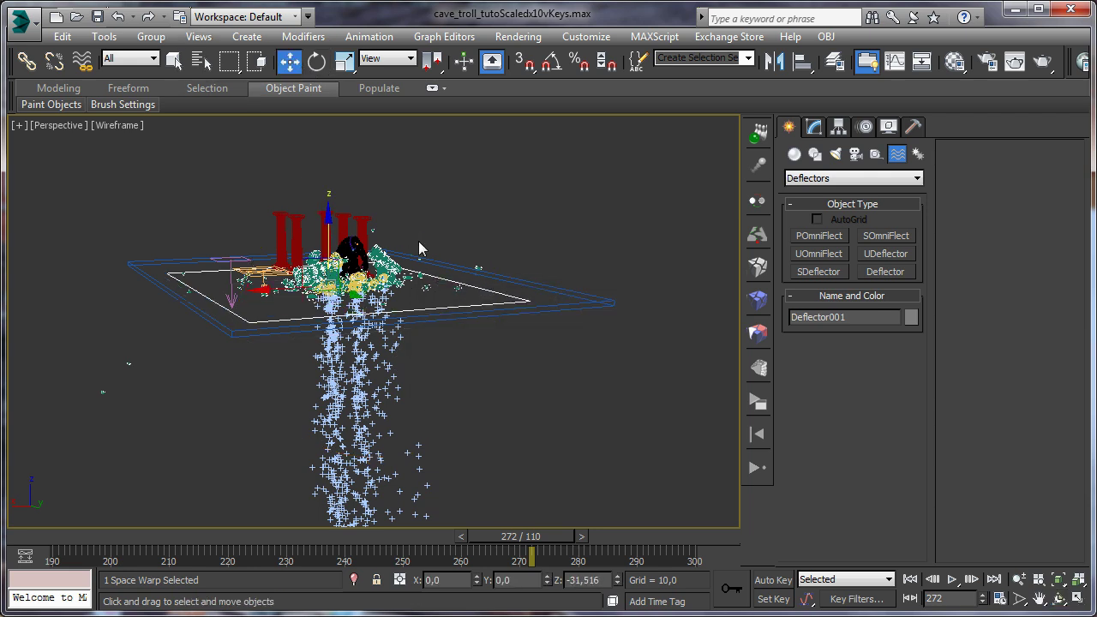
Enlarge the deflector to about 184.6 wide and 255.3 long so it extends beyond the floor
click(814, 126)
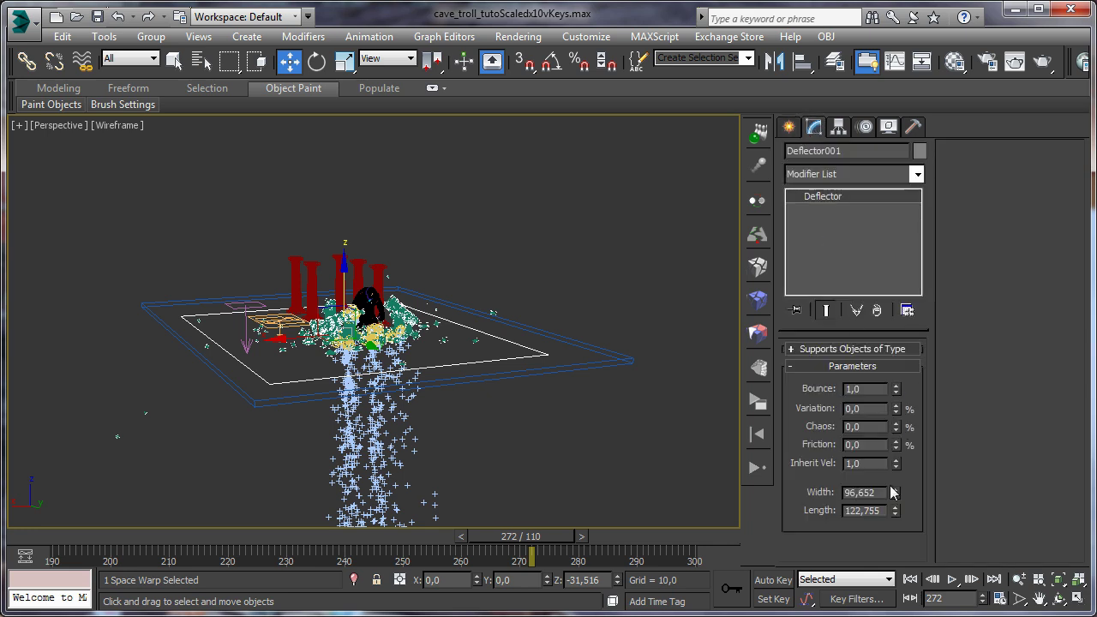
drag(897, 494, 915, 413)
click(1059, 598)
drag(357, 361, 514, 358)
Raise the deflector in the Front view to about Z -27.9, level with the floor surface, deselect it and return to the maximized Perspective view
click(1078, 599)
click(237, 358)
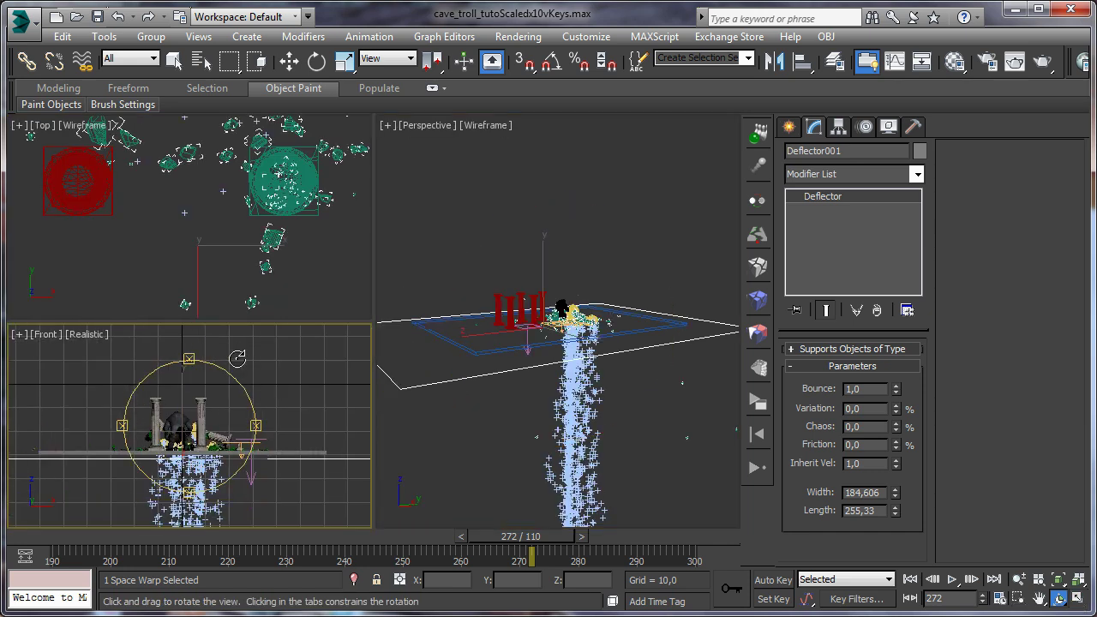
click(288, 61)
drag(179, 391, 184, 380)
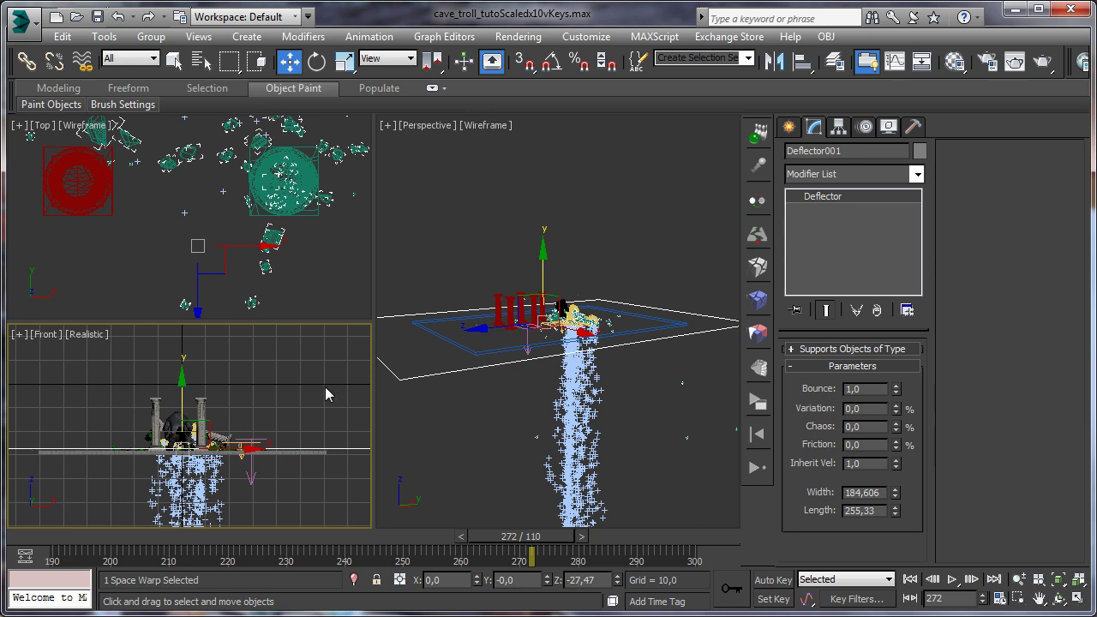
drag(374, 373, 598, 370)
drag(519, 319, 519, 206)
drag(289, 335, 291, 337)
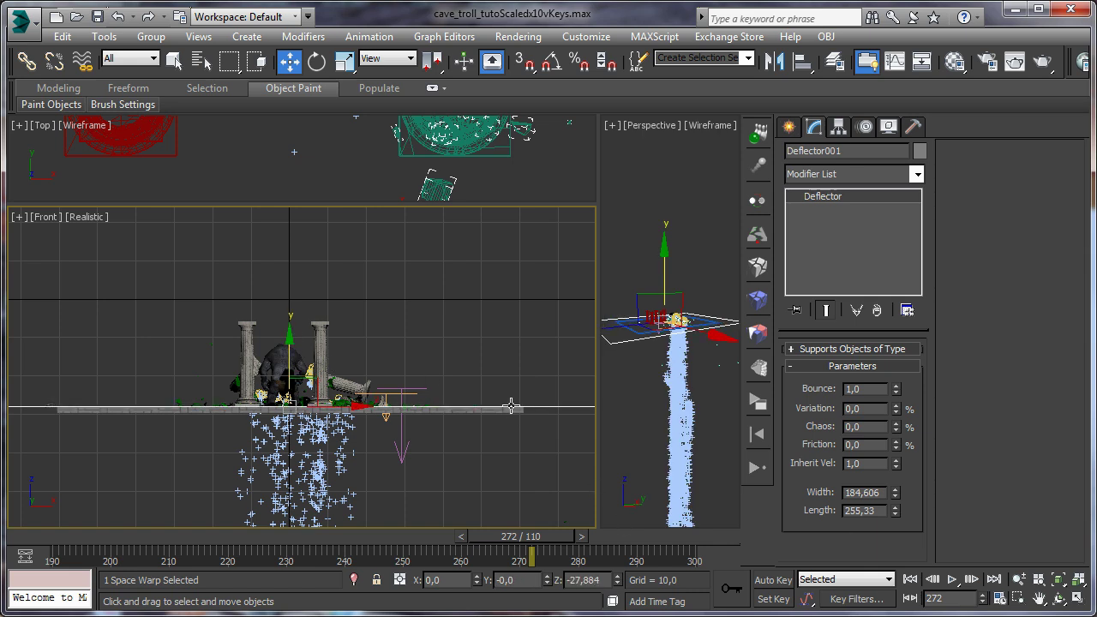
click(605, 414)
click(1080, 602)
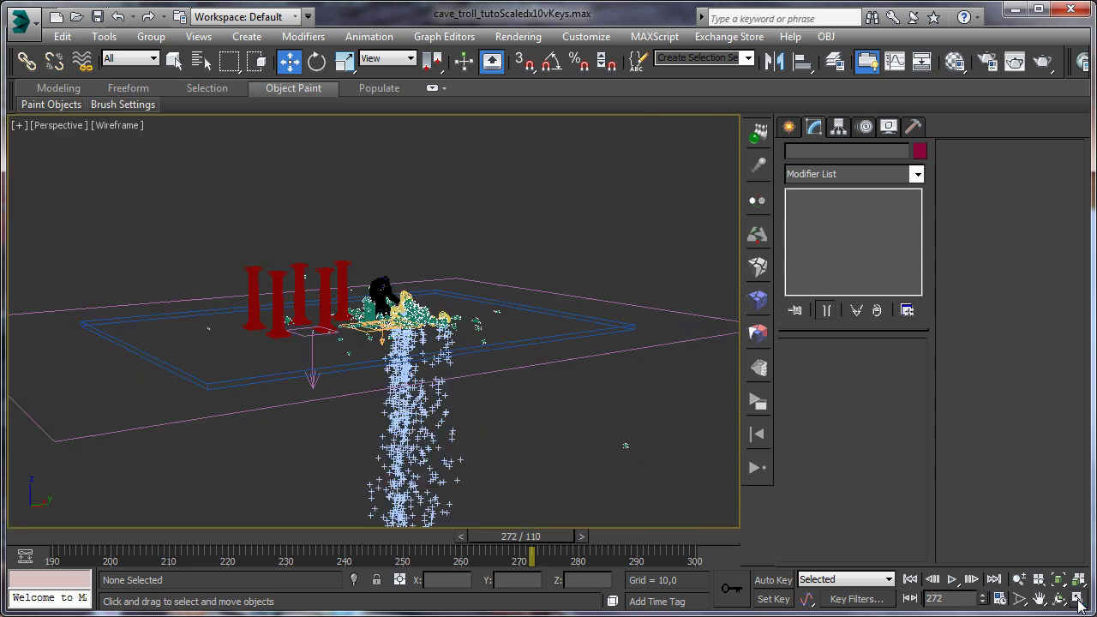
Scrub between frames 252 and 257 and examine from several angles how the particles fall relative to the deflector
mouse_move(525, 532)
mouse_down()
mouse_move(353, 538)
mouse_move(414, 549)
mouse_up()
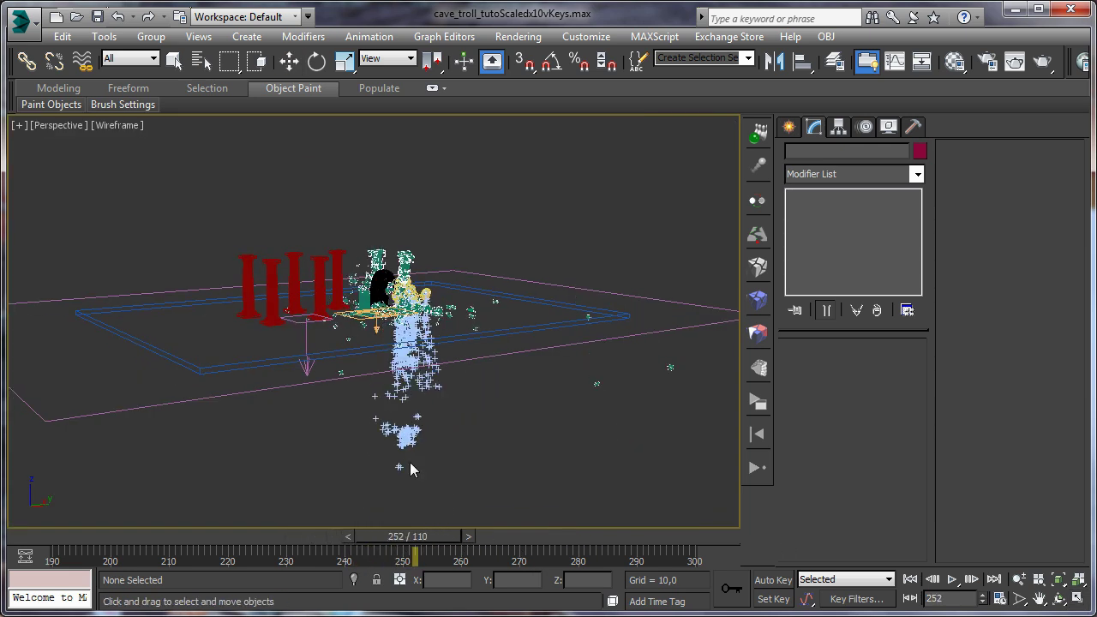
scroll(395, 428, up, 6)
scroll(383, 507, down, 2)
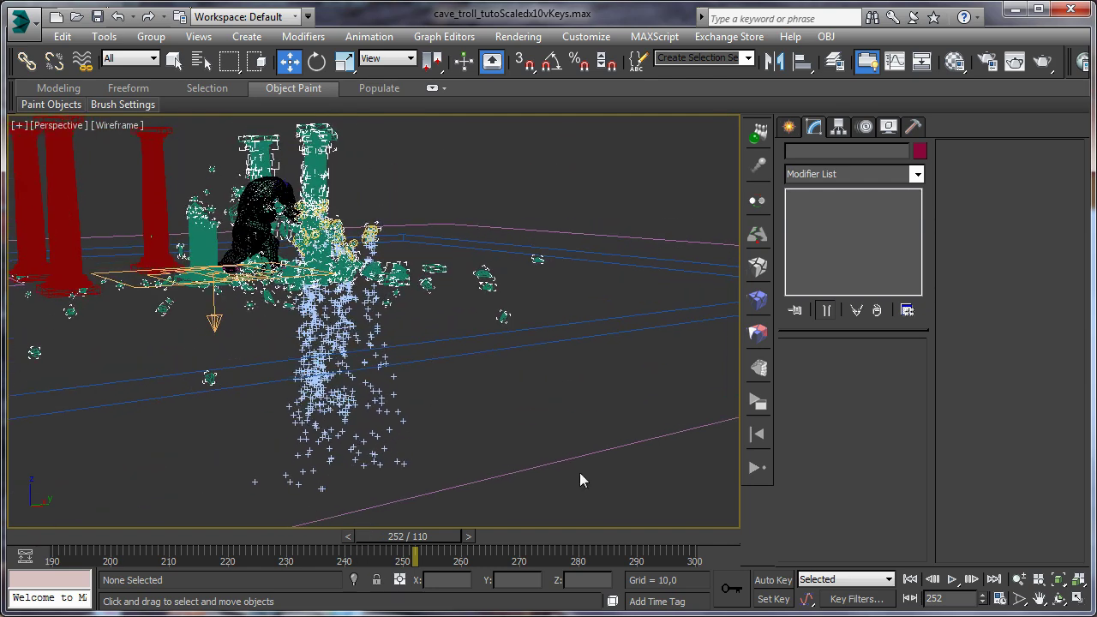
click(1059, 599)
mouse_move(455, 363)
mouse_down()
mouse_move(318, 385)
mouse_move(395, 360)
mouse_move(68, 309)
mouse_move(315, 328)
mouse_up()
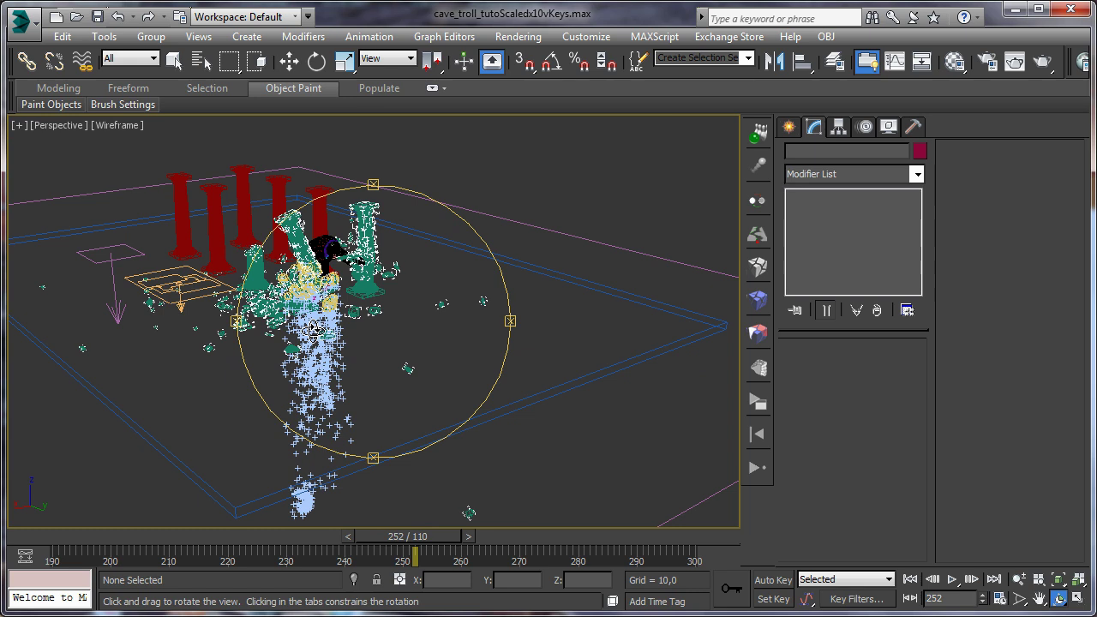
drag(361, 489, 313, 492)
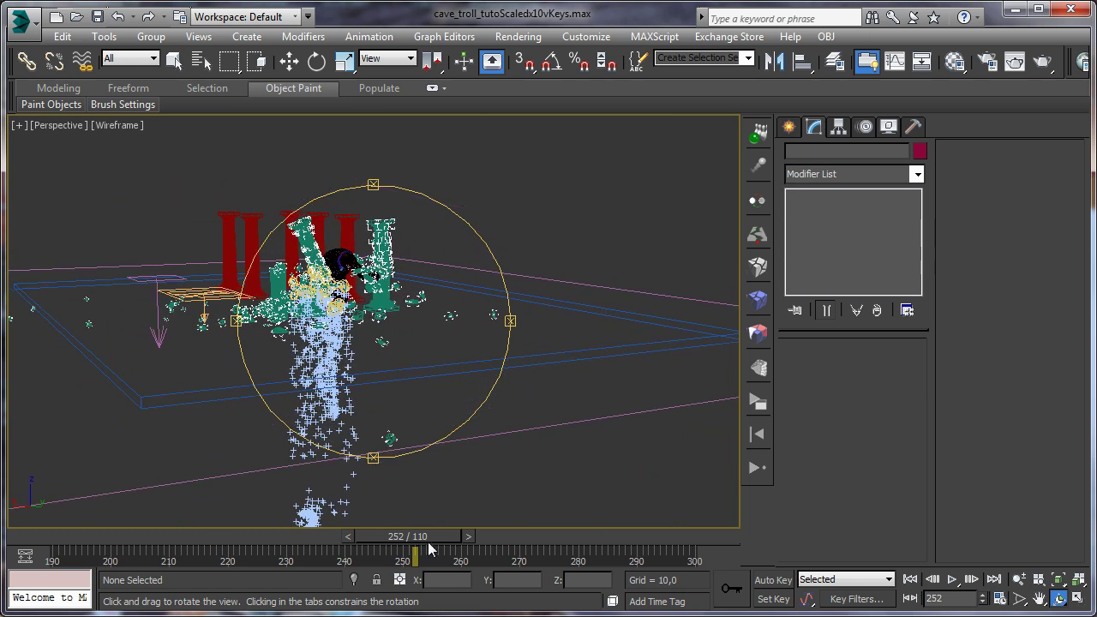
click(346, 537)
mouse_move(351, 536)
mouse_down()
mouse_move(218, 536)
mouse_move(424, 536)
mouse_move(450, 546)
mouse_up()
key(ctrl+r)
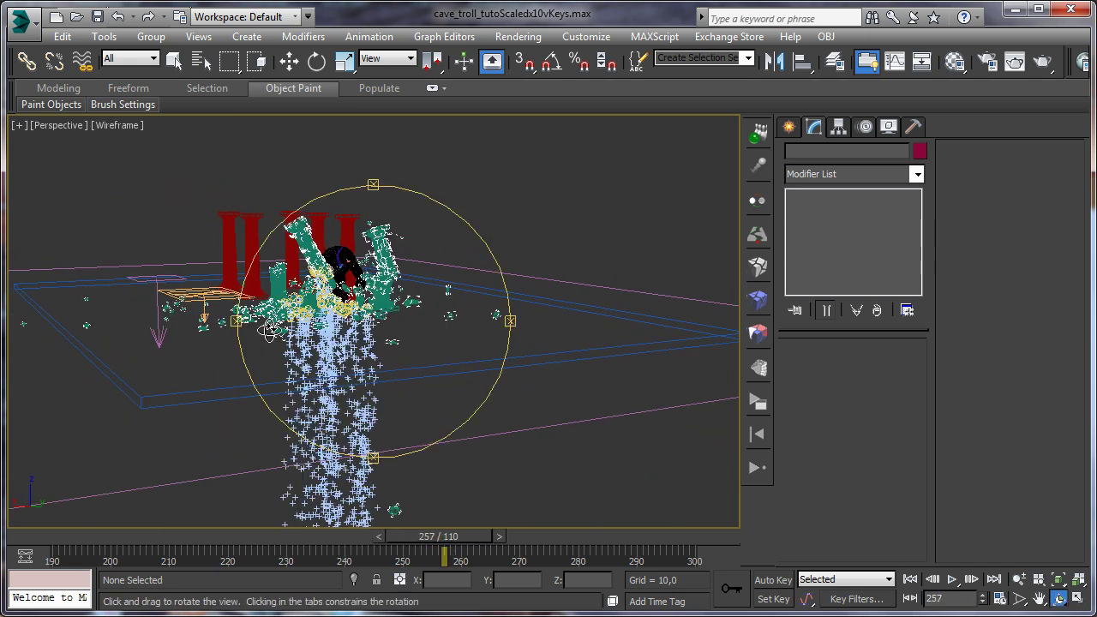
Switch the Perspective viewport from Wireframe to Shaded display
click(180, 58)
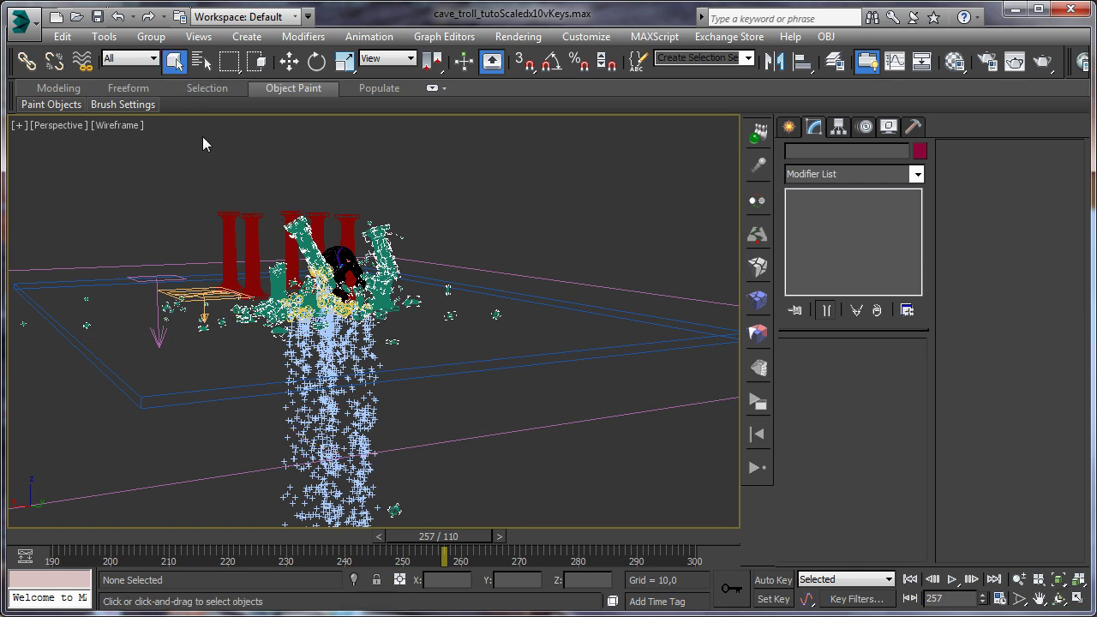
click(118, 126)
click(155, 165)
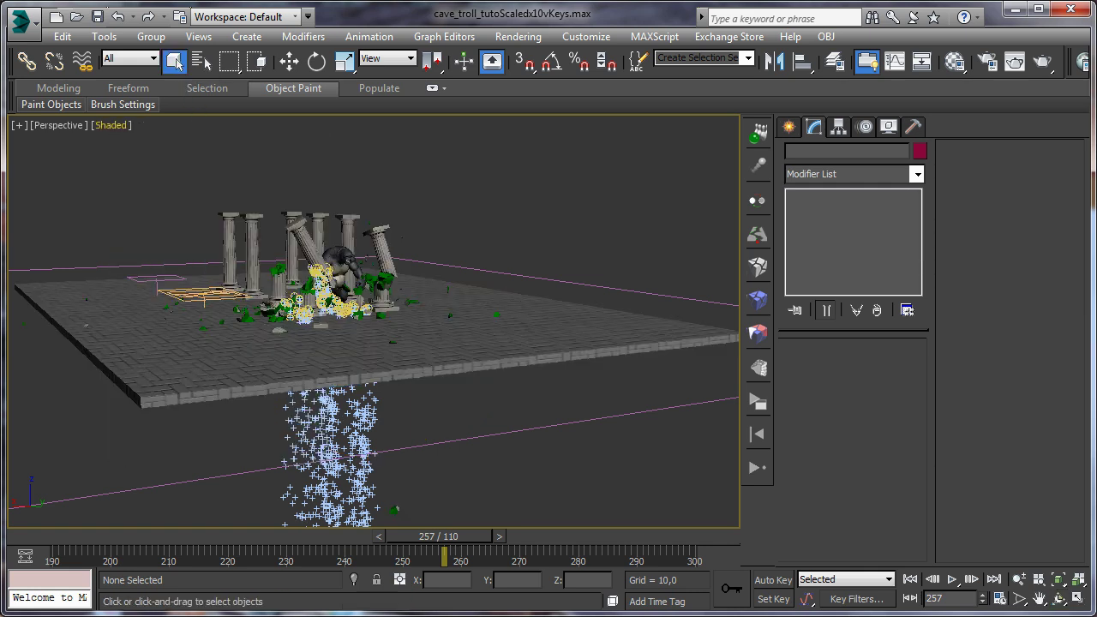
Add a Collision test below the Force operator in Event 002 and assign Deflector001 as its deflector
key(6)
drag(879, 386, 857, 70)
drag(671, 601, 715, 604)
drag(777, 444, 654, 372)
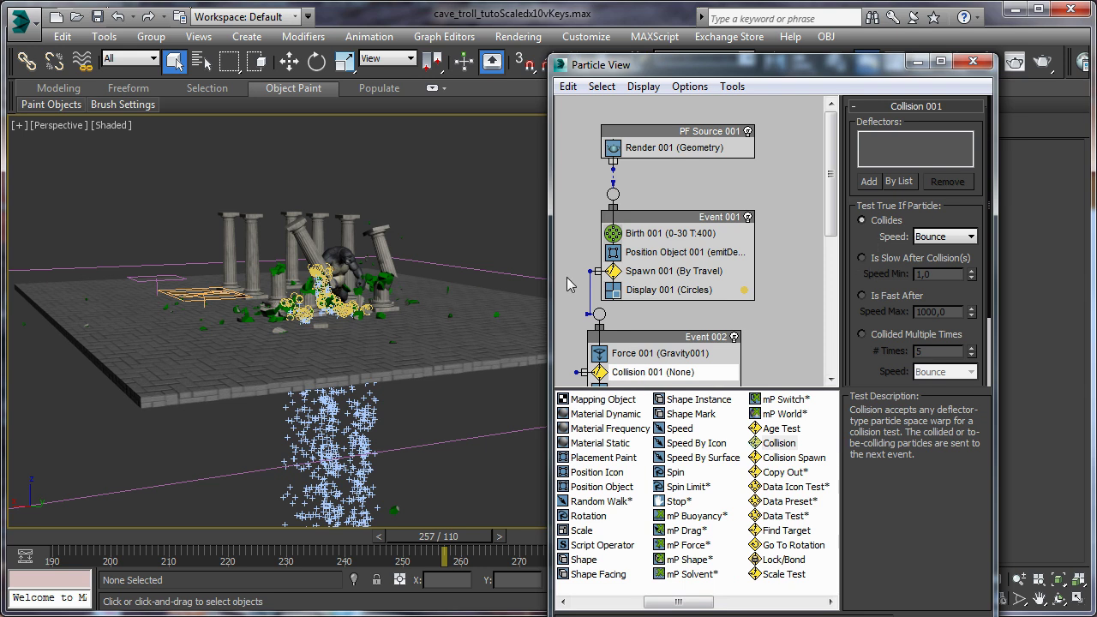
click(495, 274)
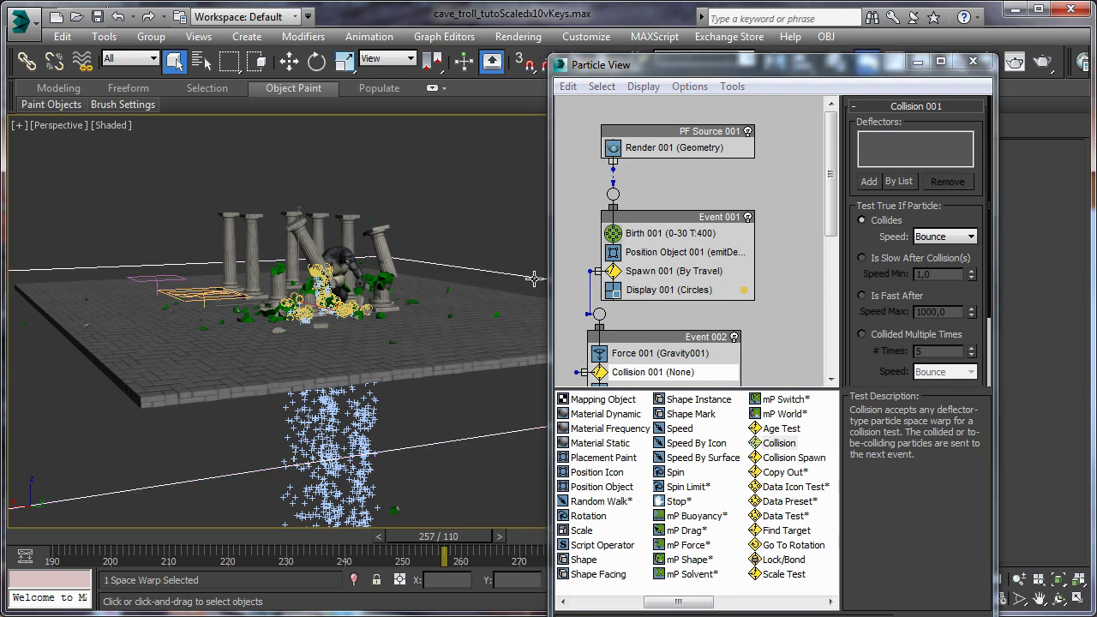
click(902, 185)
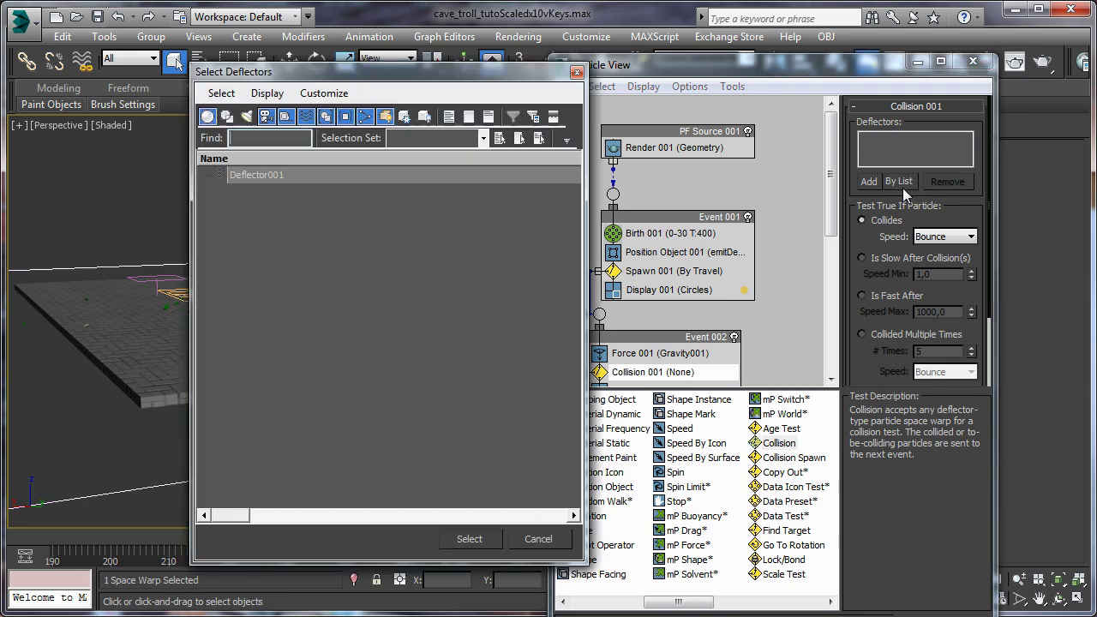
click(467, 538)
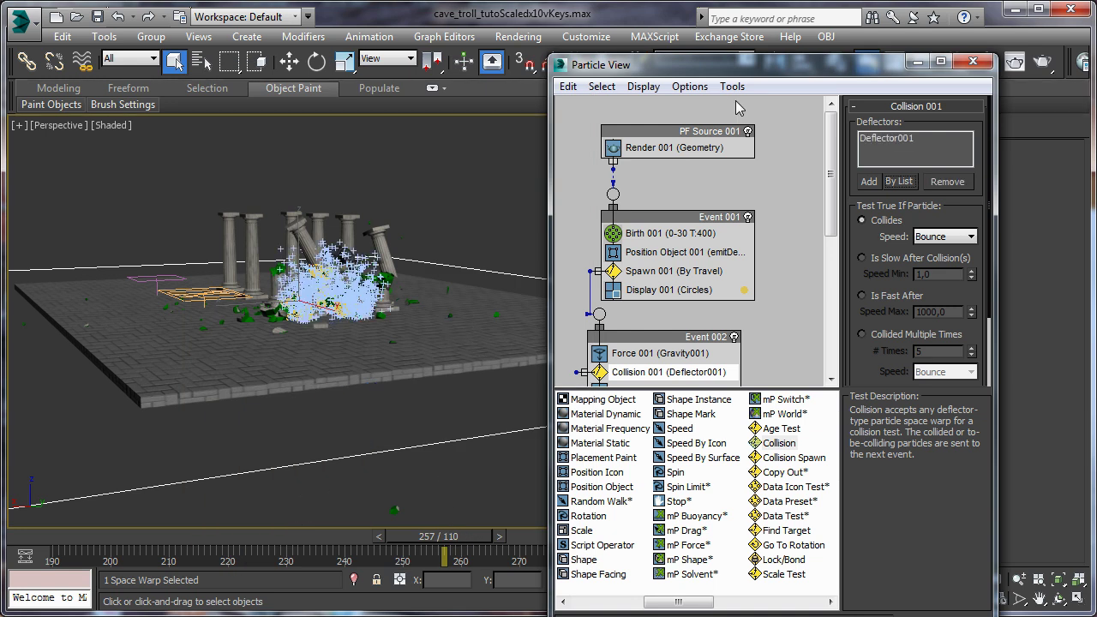
Move Particle View aside, frame the debris closely and scrub to frame 264 to inspect the bouncing particles
drag(776, 74, 901, 54)
scroll(501, 252, up, 5)
middle_drag(500, 252, 631, 154)
drag(457, 537, 499, 526)
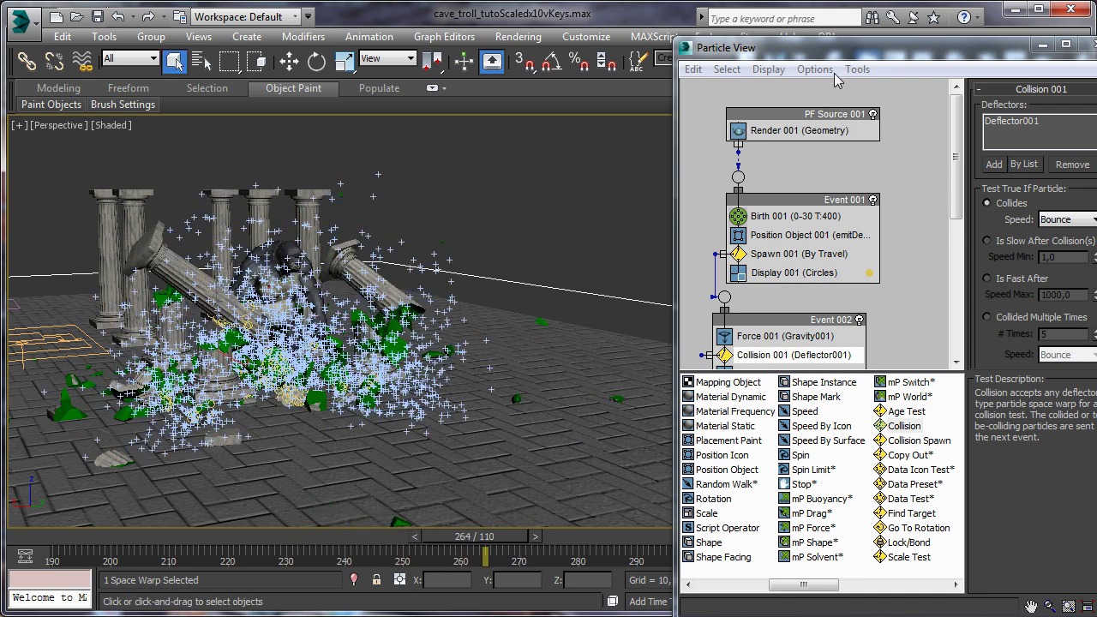
Hide Particle View and set the deflector's bounce to 0.3
drag(885, 52, 631, 317)
key(6)
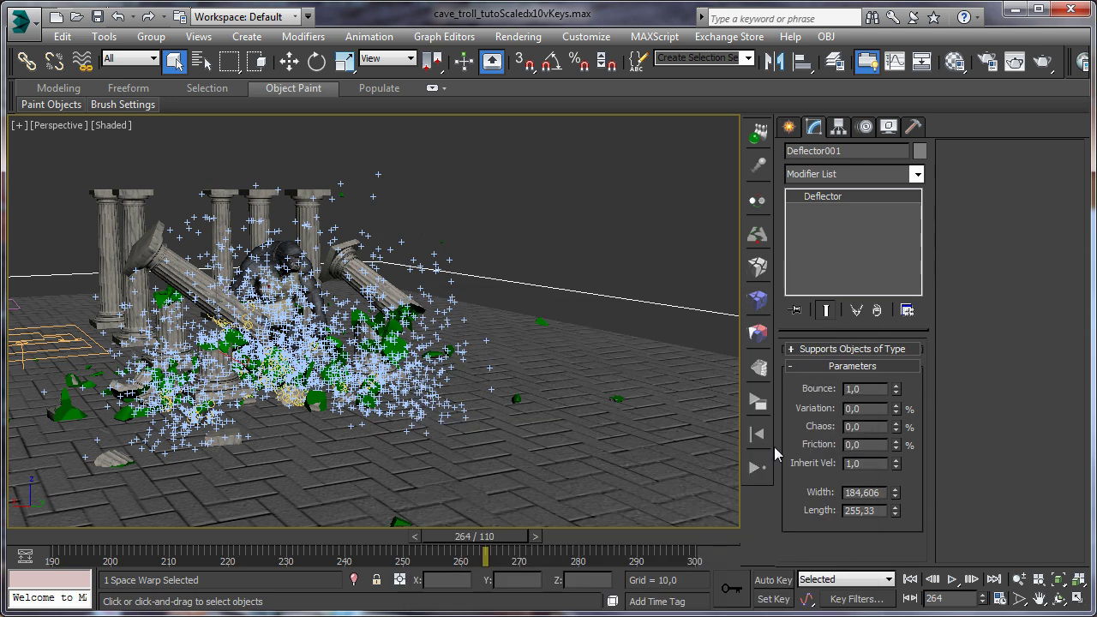
click(870, 391)
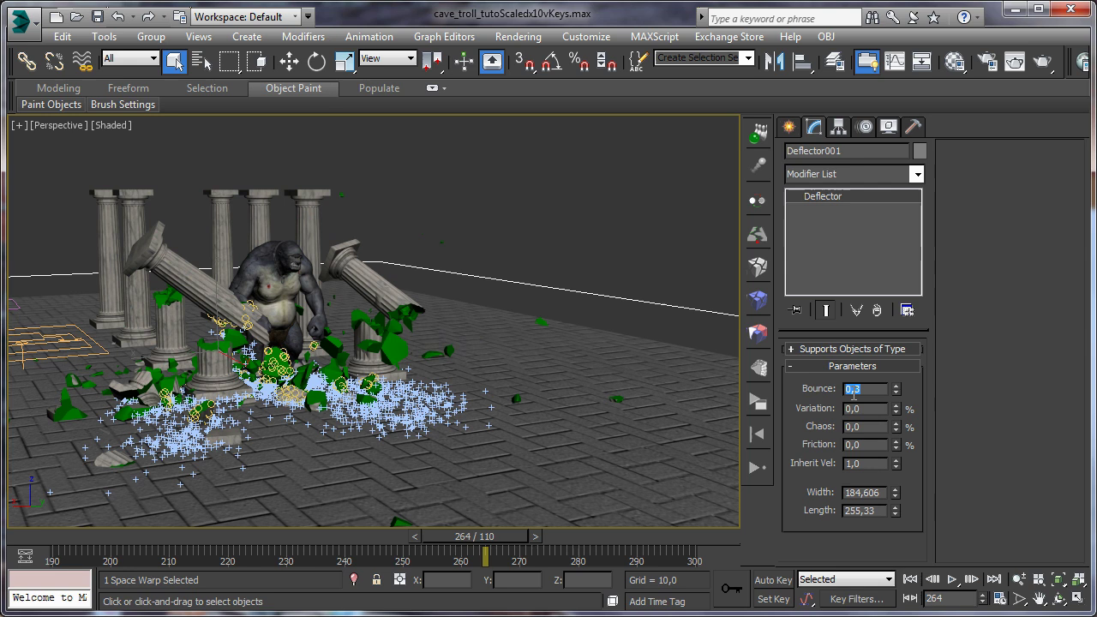
Try a deflector friction of 70% and scrub to frame 273 to check how far the particles slide
mouse_move(450, 538)
mouse_down()
mouse_move(300, 541)
mouse_move(481, 536)
mouse_up()
key(/)
drag(502, 533, 525, 534)
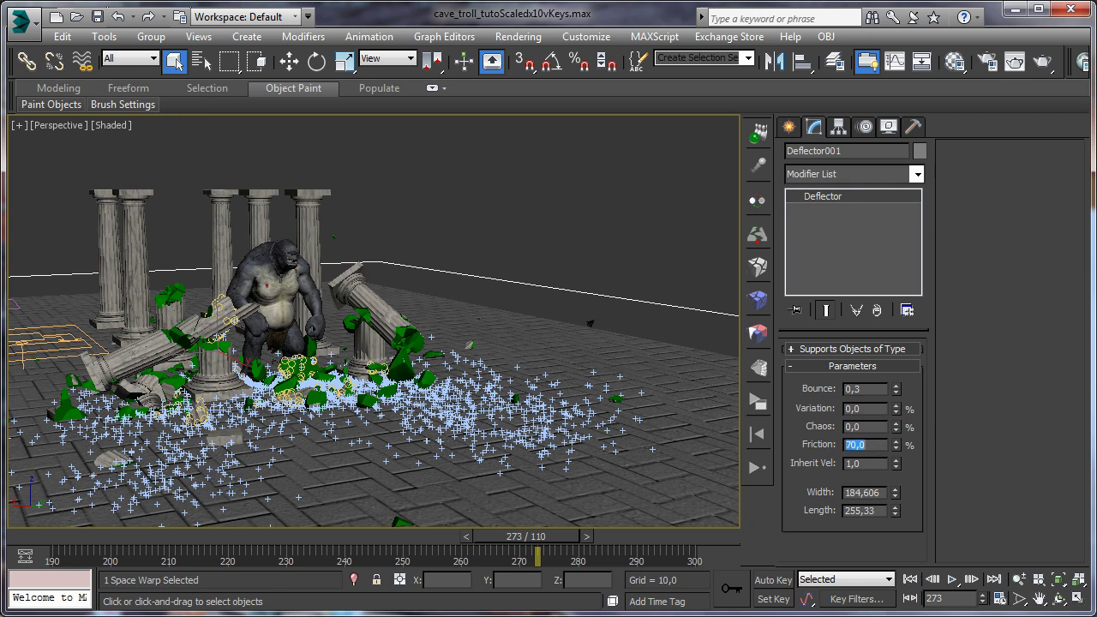
Set the deflector's friction to 50% and scrub to frame 279 to check the particles on the floor
drag(557, 538, 529, 548)
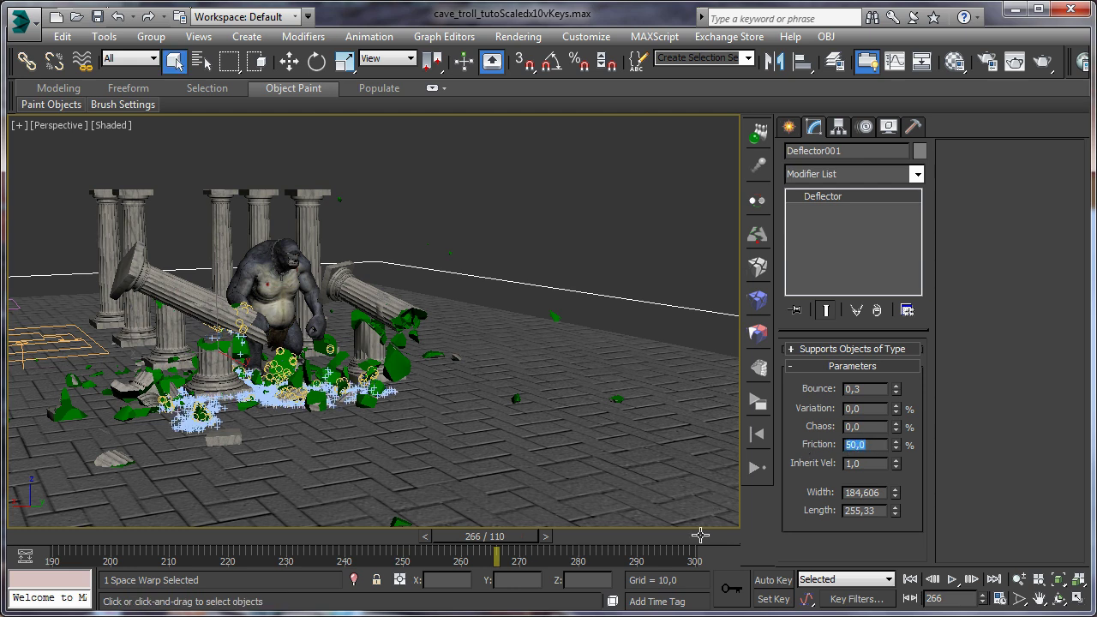
drag(501, 549, 574, 554)
key(q)
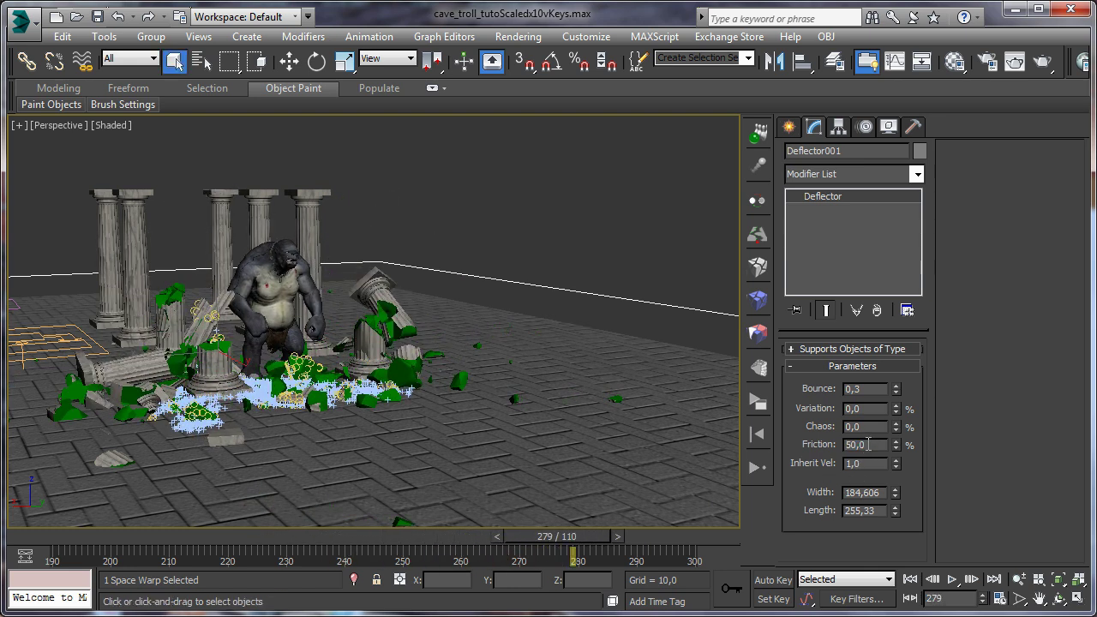
Set the deflector's variation to 20% and scrub to frame 270 to check the particles
drag(576, 538, 521, 543)
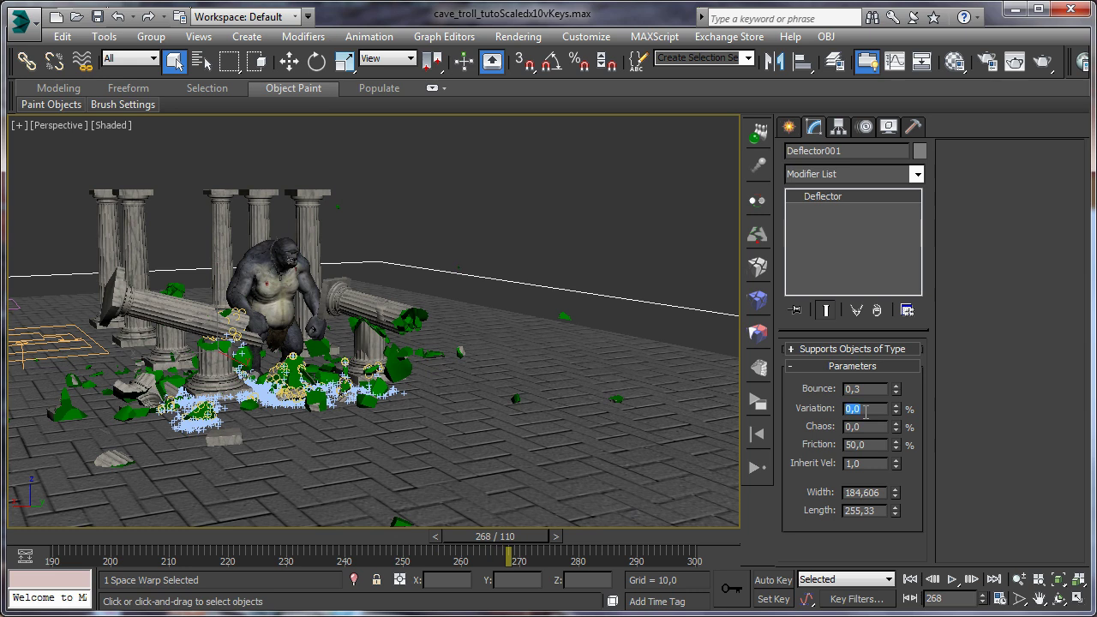
mouse_move(494, 537)
mouse_down()
mouse_move(318, 540)
mouse_move(471, 536)
mouse_move(561, 515)
mouse_move(377, 528)
mouse_move(507, 520)
mouse_up()
click(174, 60)
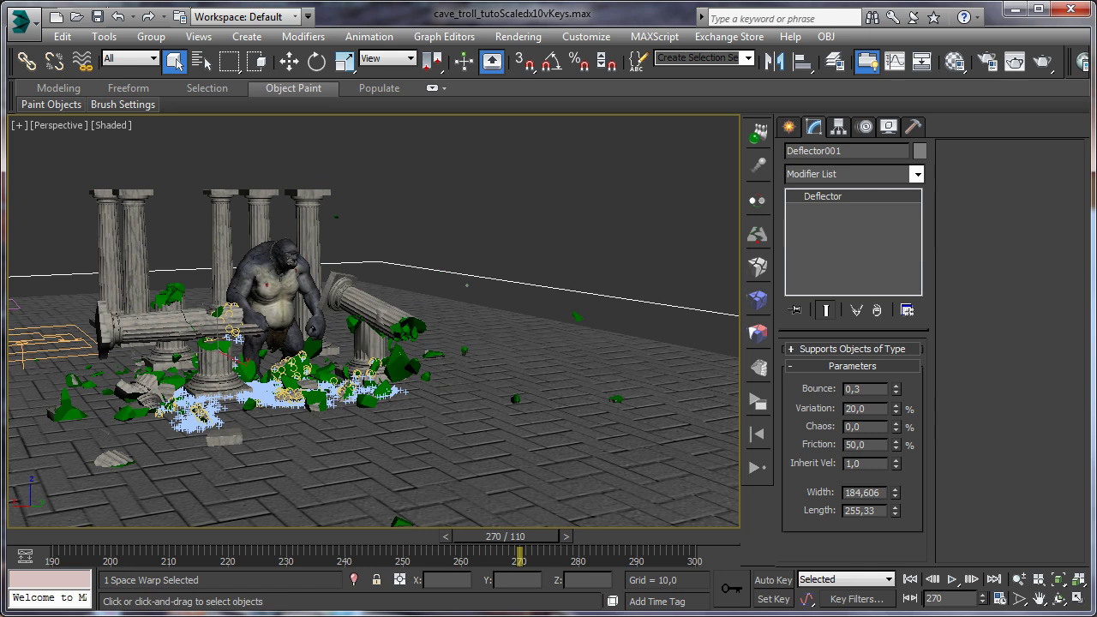
Reopen Particle View and set the Spawn 001 speed variation to 50% and divergence to 50
middle_drag(331, 445, 367, 415)
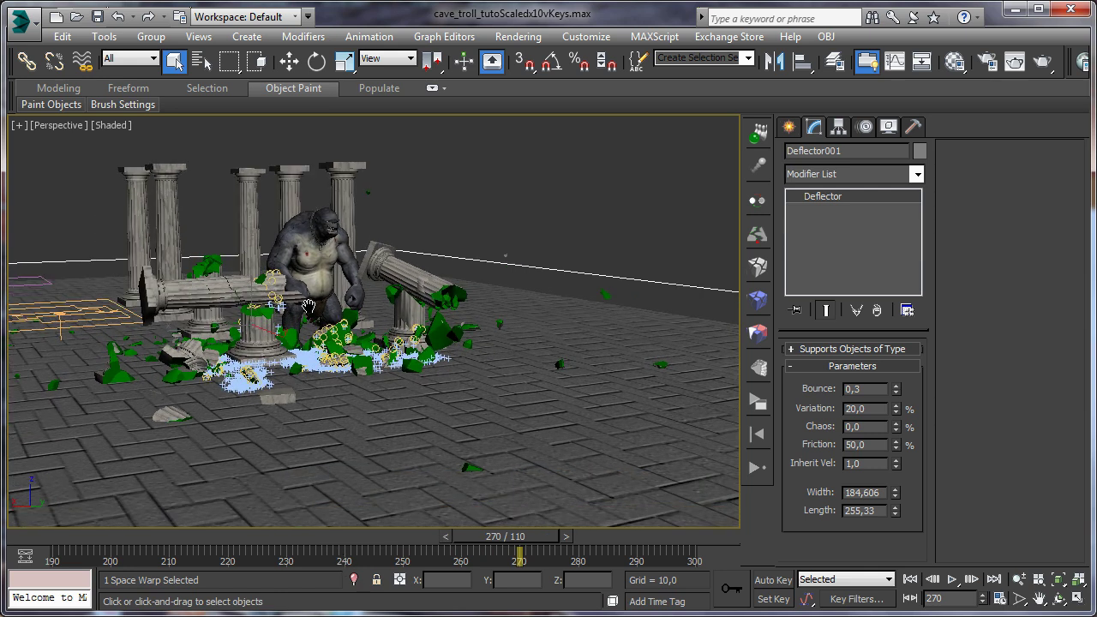
middle_drag(274, 387, 328, 388)
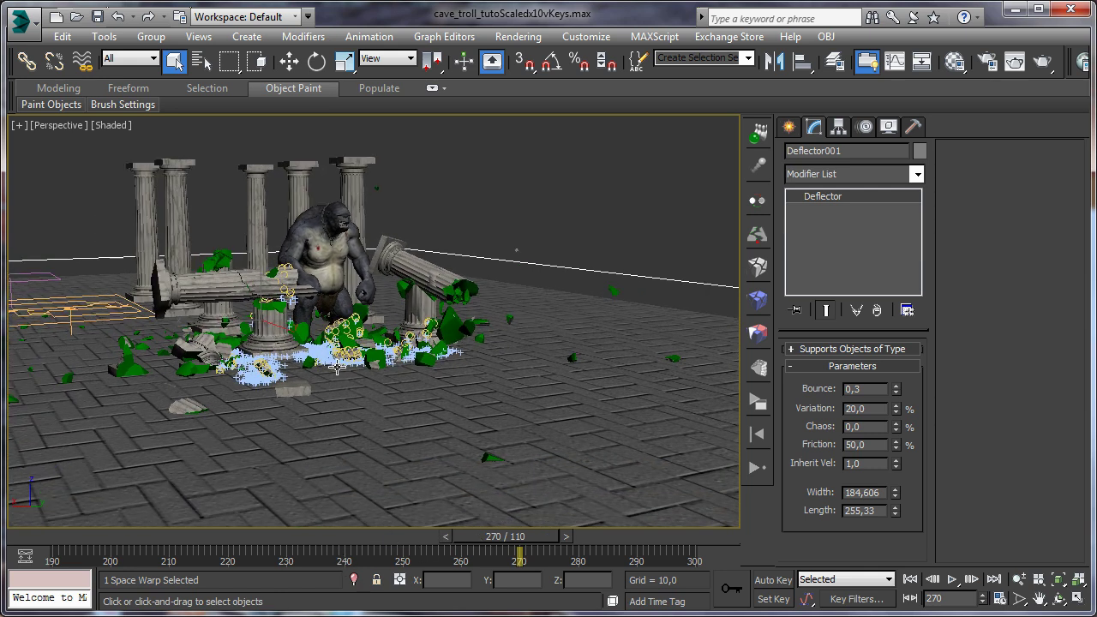
scroll(337, 369, up, 3)
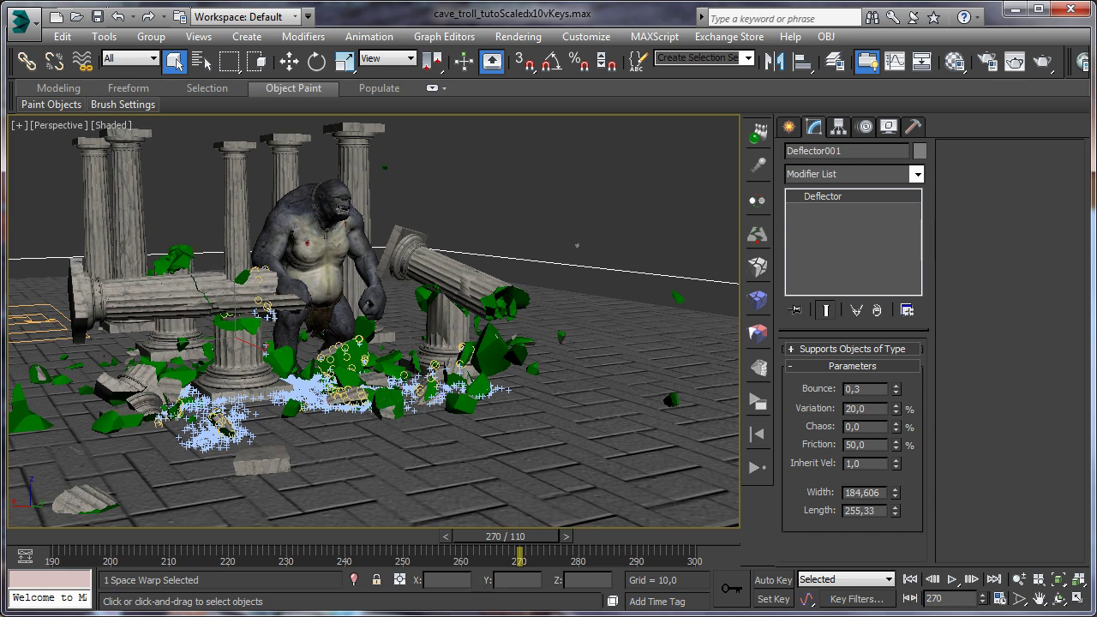
key(6)
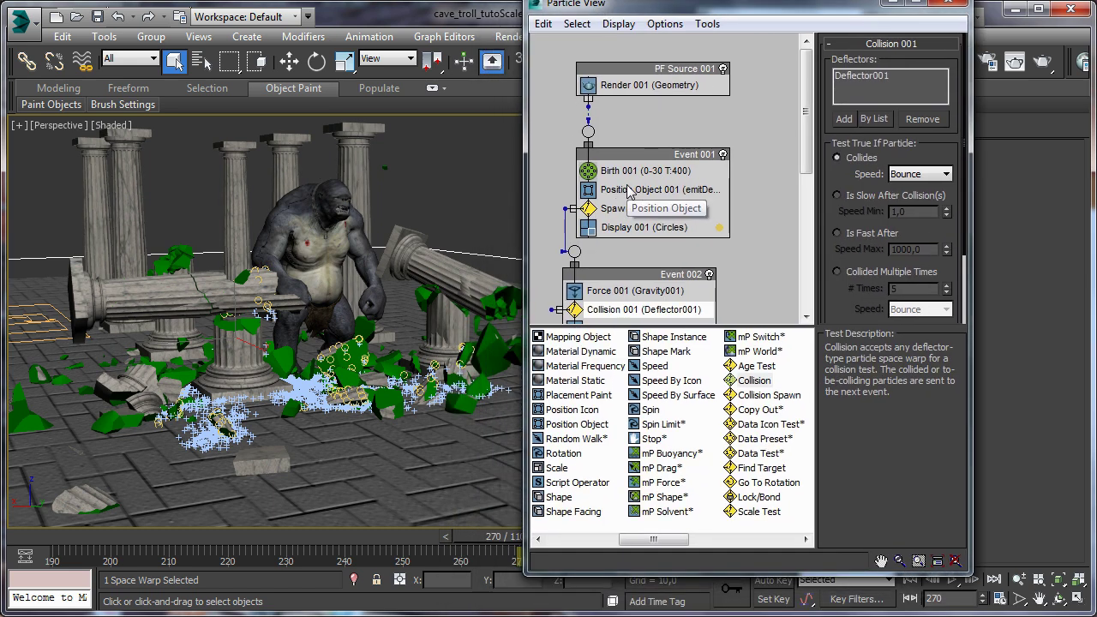
click(632, 190)
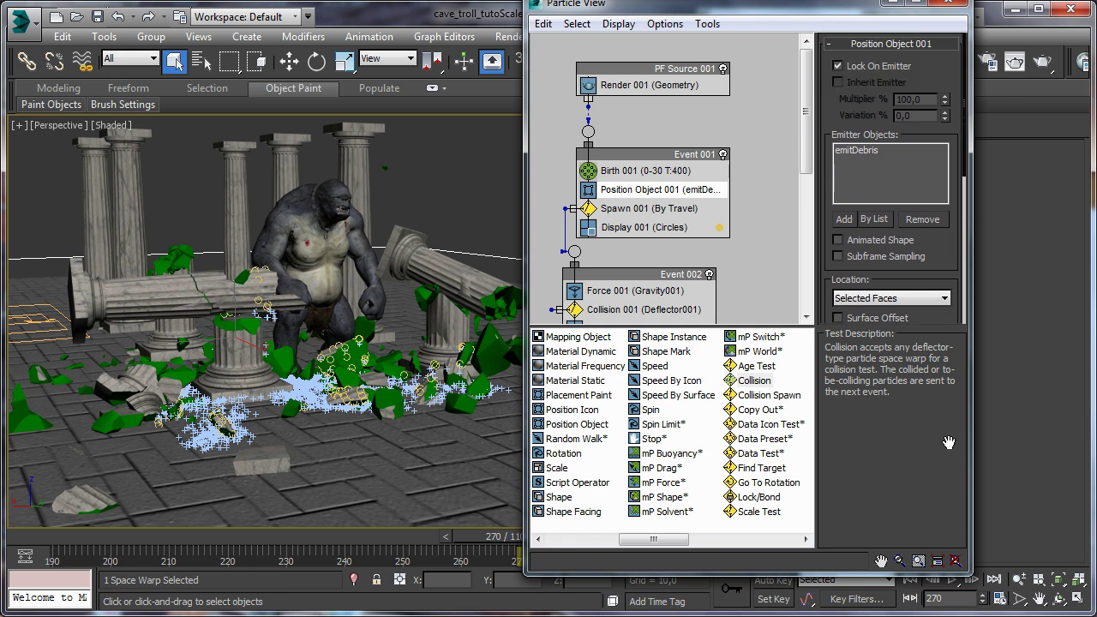
scroll(947, 249, down, 3)
click(632, 208)
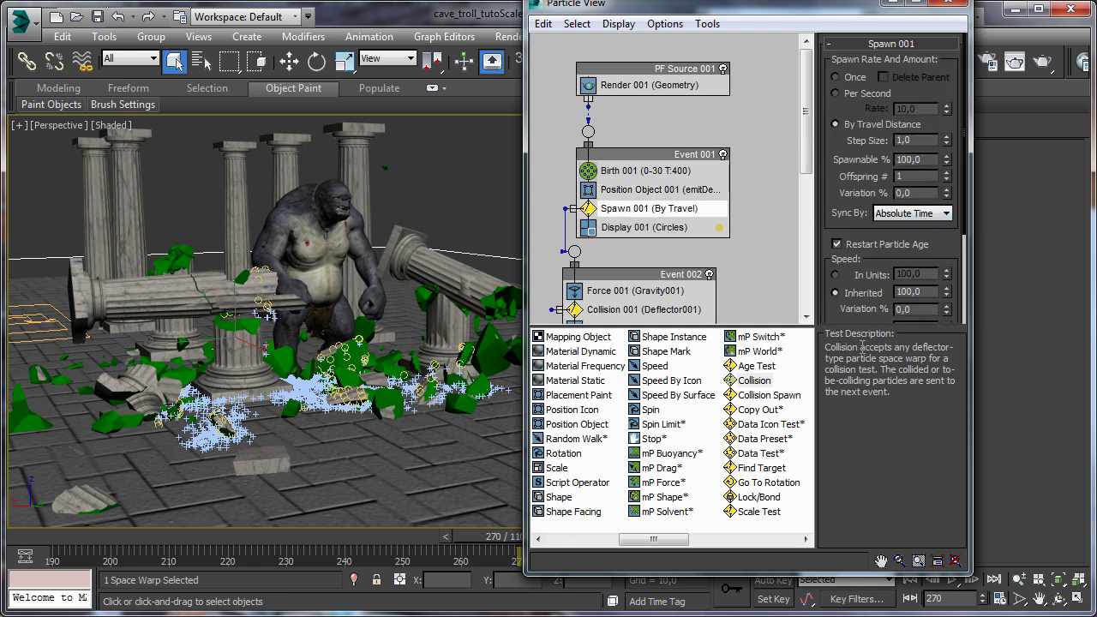
scroll(949, 298, down, 3)
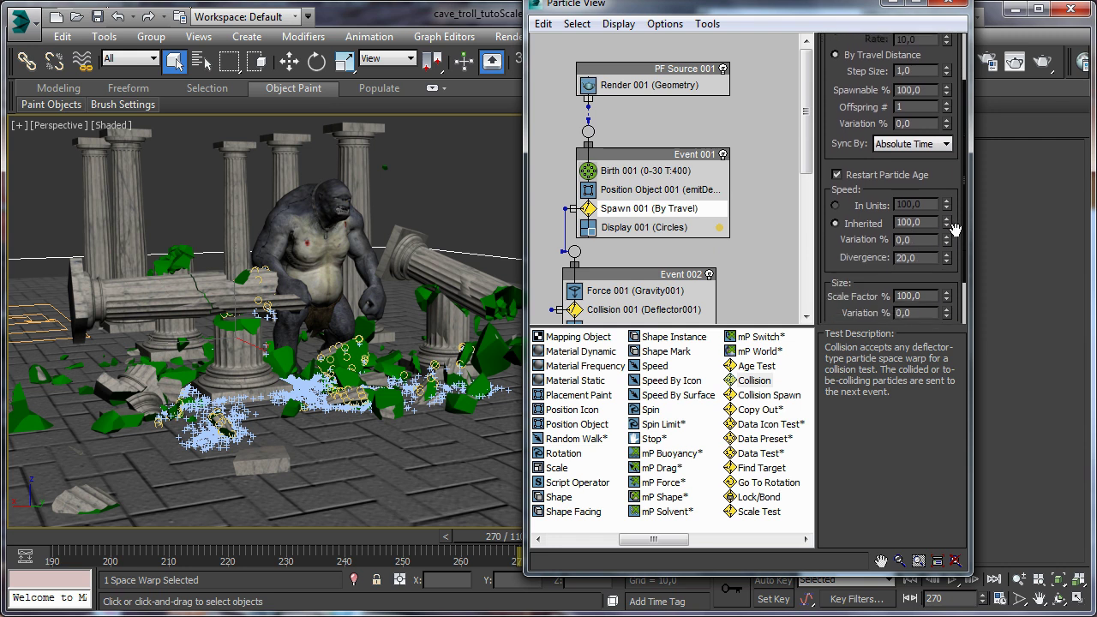
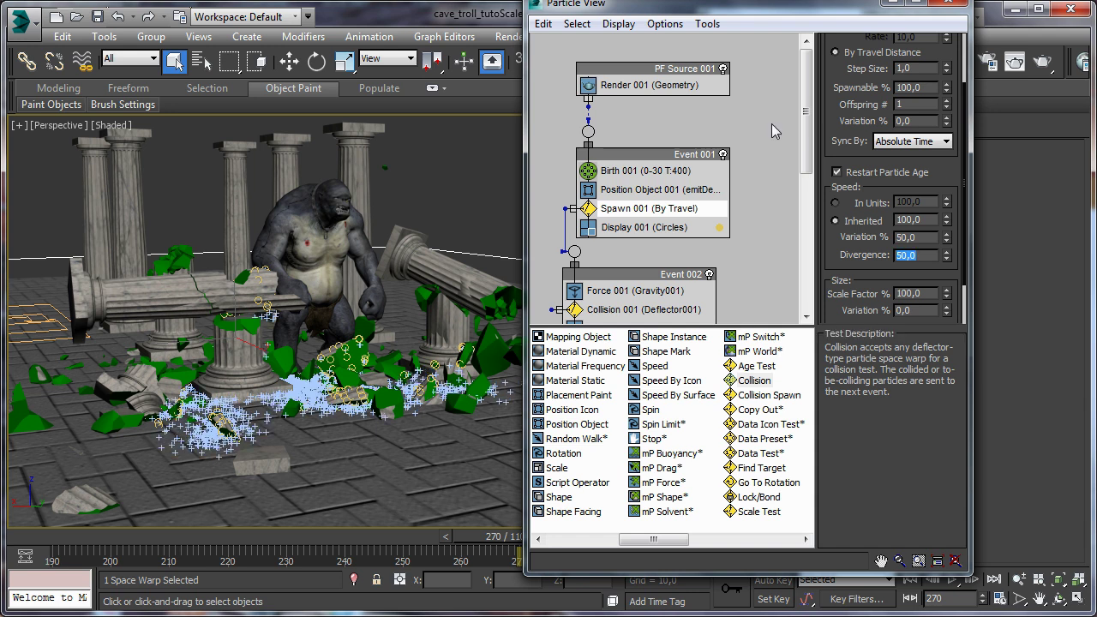
Move Particle View aside and scrub to frame 257 to check the spawned particles' spread
drag(652, 3, 772, 0)
mouse_move(508, 540)
mouse_down()
mouse_move(355, 541)
mouse_move(566, 537)
mouse_move(308, 537)
mouse_move(481, 524)
mouse_move(330, 527)
mouse_move(444, 522)
mouse_up()
key(q)
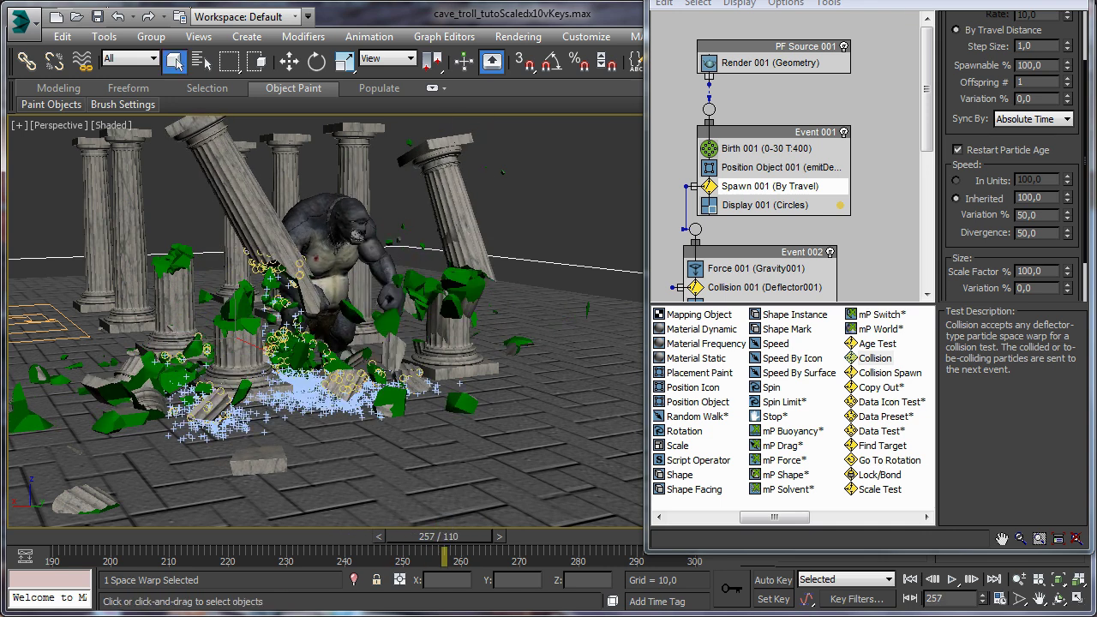
Select the gravity space warp, set its strength to 0,1, and scrub to frame 268 to check the falling particles
key(6)
middle_drag(24, 303, 139, 287)
click(57, 273)
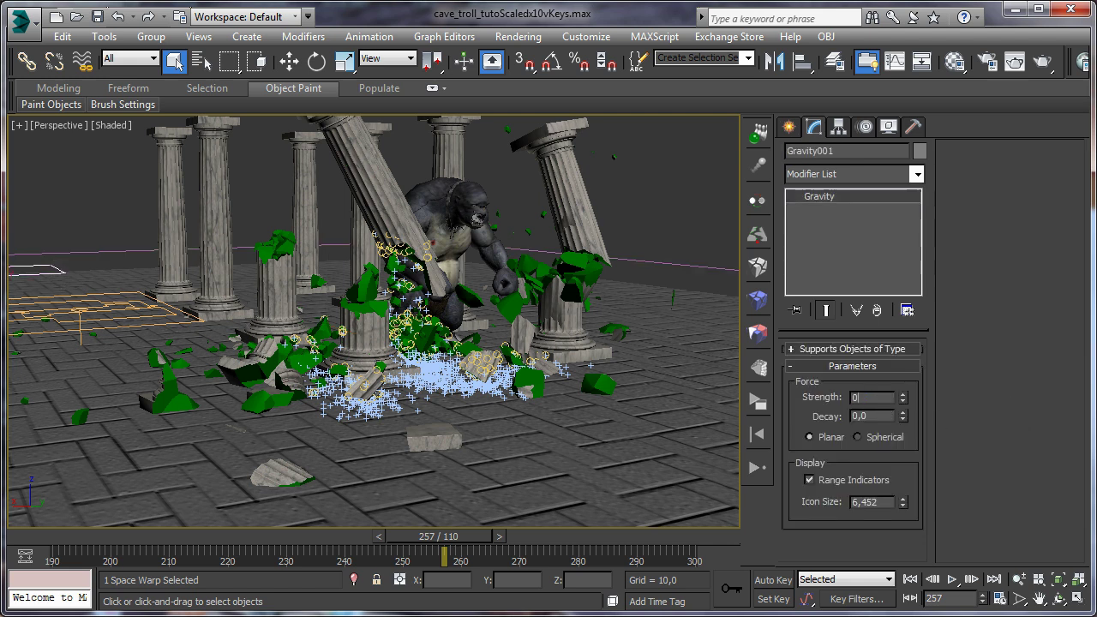
mouse_move(444, 553)
mouse_down()
mouse_move(442, 542)
mouse_move(343, 531)
mouse_move(480, 525)
mouse_up()
middle_drag(627, 513, 588, 519)
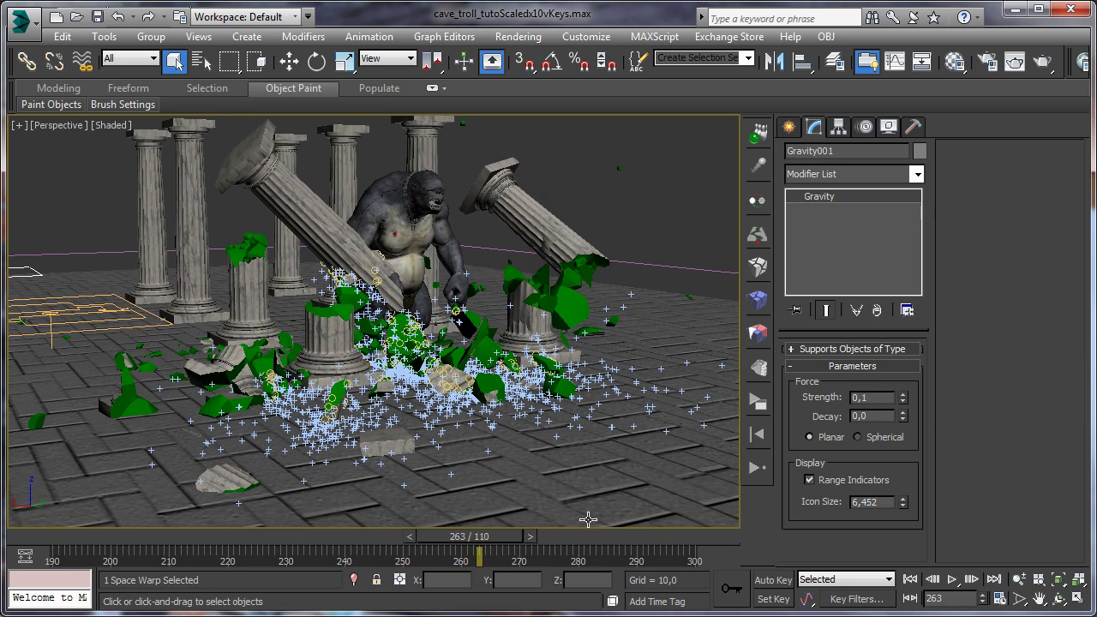
click(1059, 598)
drag(384, 405, 367, 390)
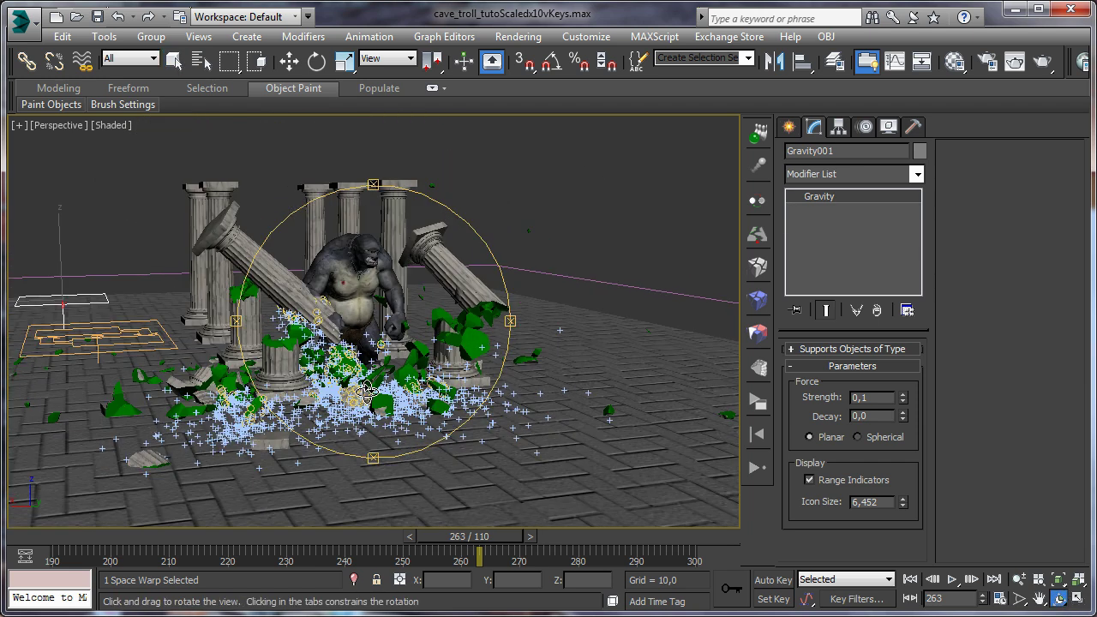
drag(377, 530, 487, 521)
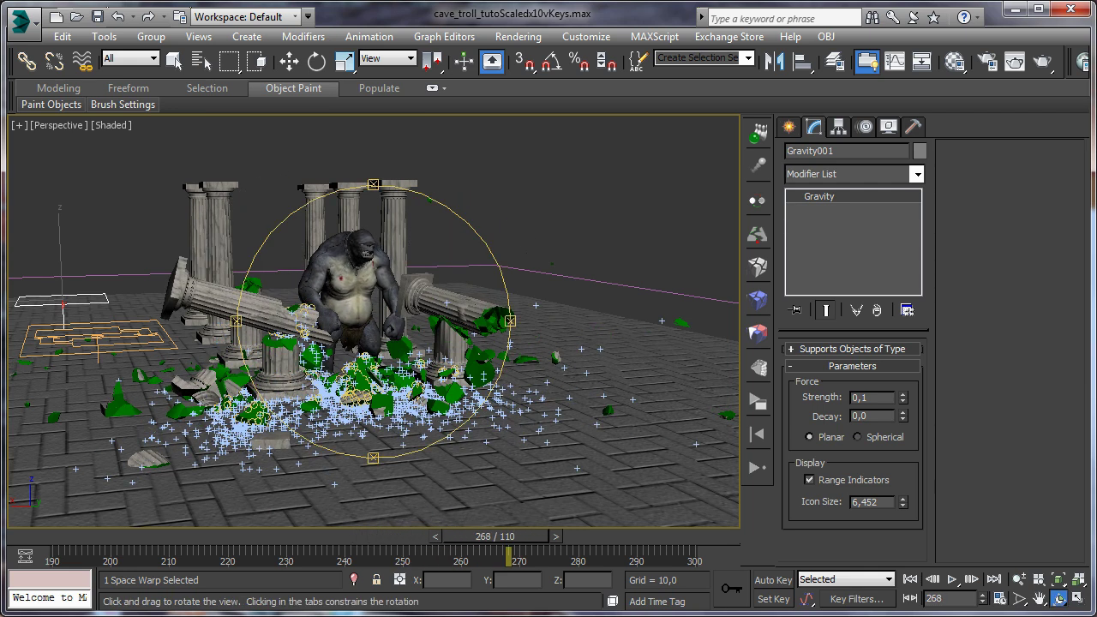
Set Spawn 001's spawnable percentage to 80 and Birth 001's amount to 300, checking the particles at frame 262
key(6)
drag(878, 322, 889, 17)
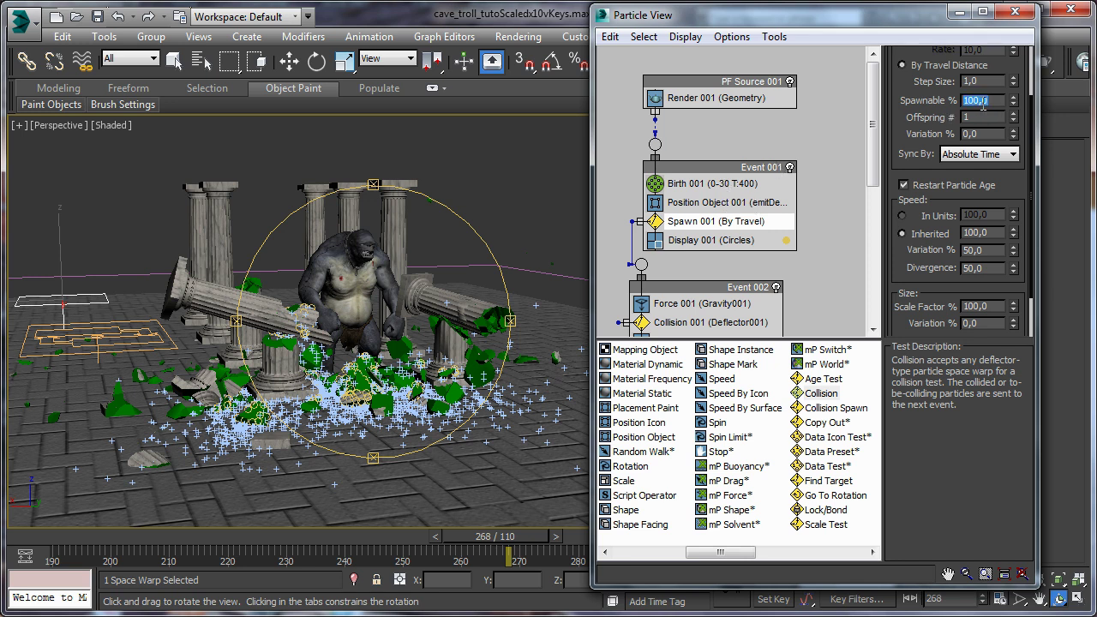
mouse_move(512, 533)
mouse_down()
mouse_move(381, 524)
mouse_move(477, 518)
mouse_move(406, 514)
mouse_move(394, 517)
mouse_move(516, 519)
mouse_up()
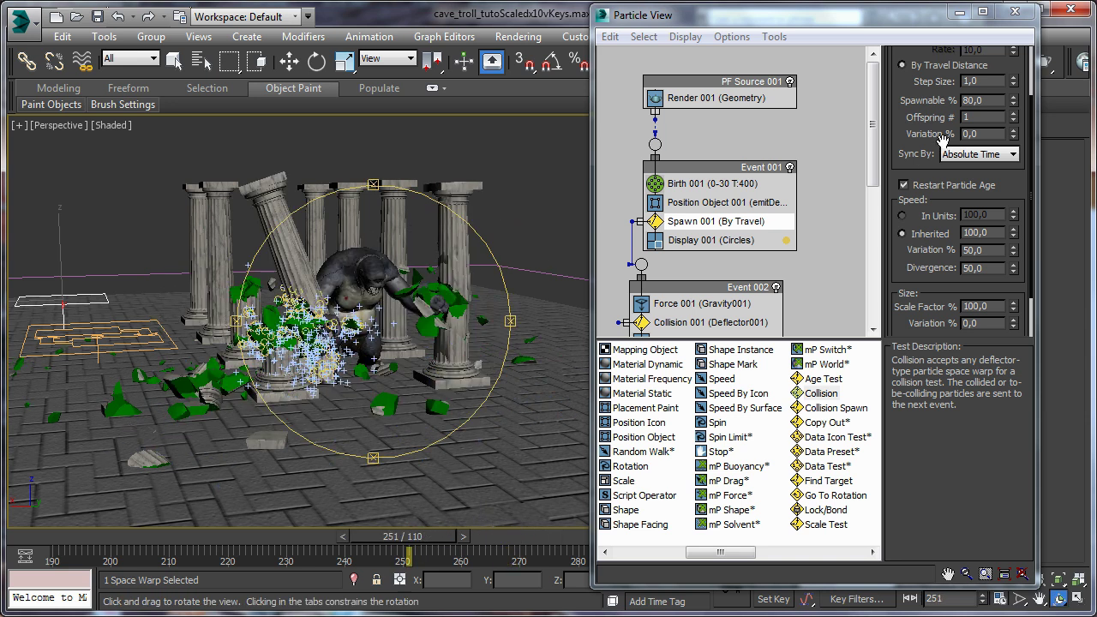
click(739, 184)
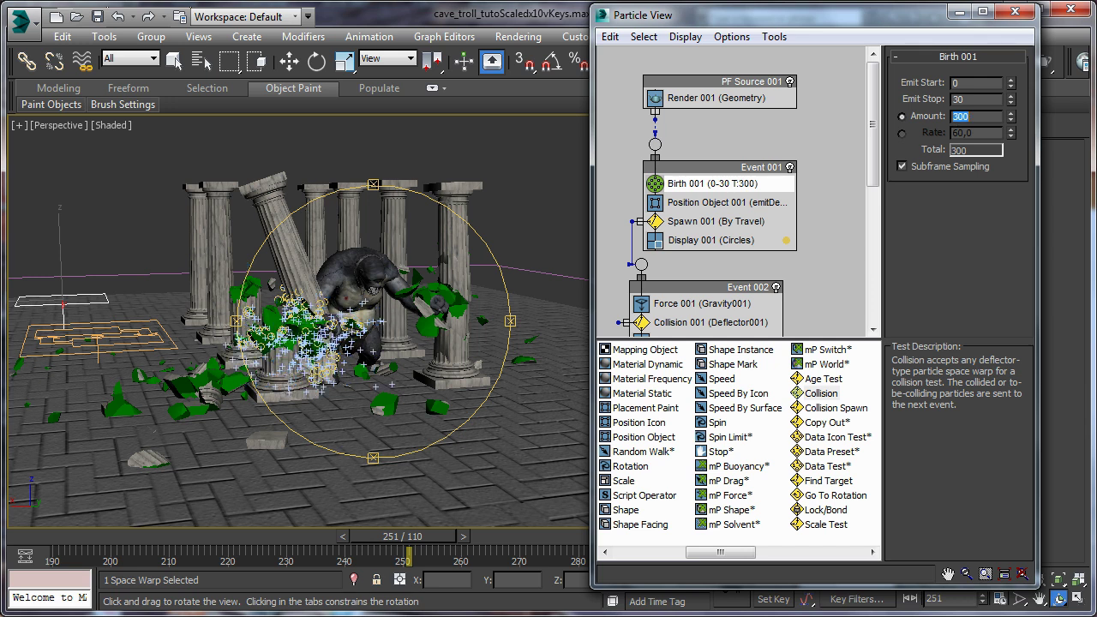
drag(381, 546, 439, 542)
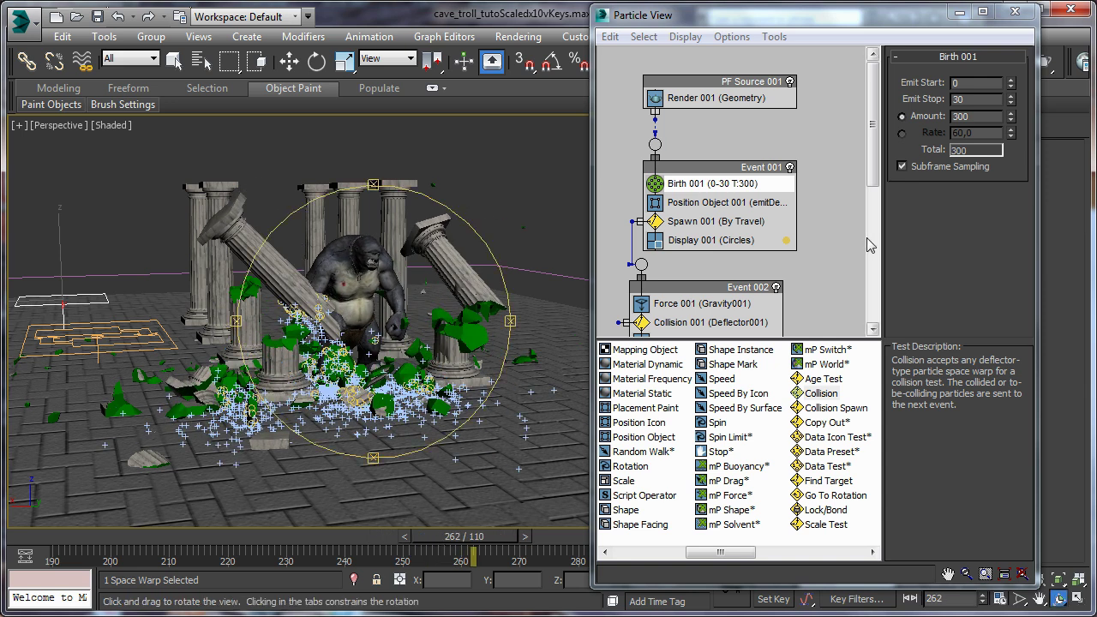
Try a gravity strength of 0,05, check it at frame 268, and restore the strength to 0,1
drag(921, 17, 848, 616)
click(878, 398)
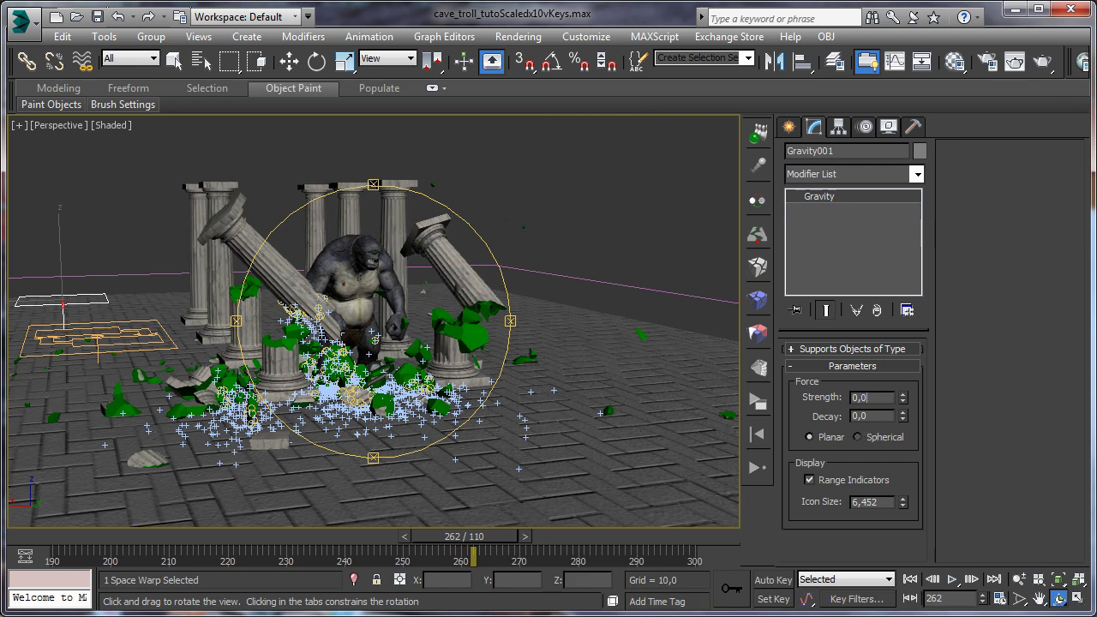
drag(442, 541, 486, 544)
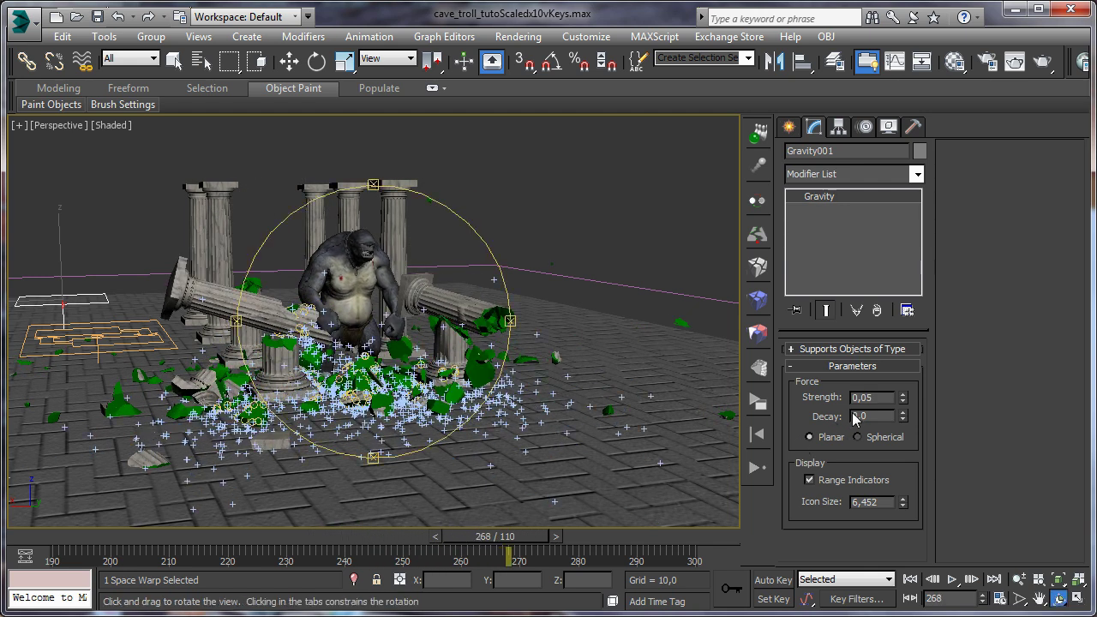
key(Return)
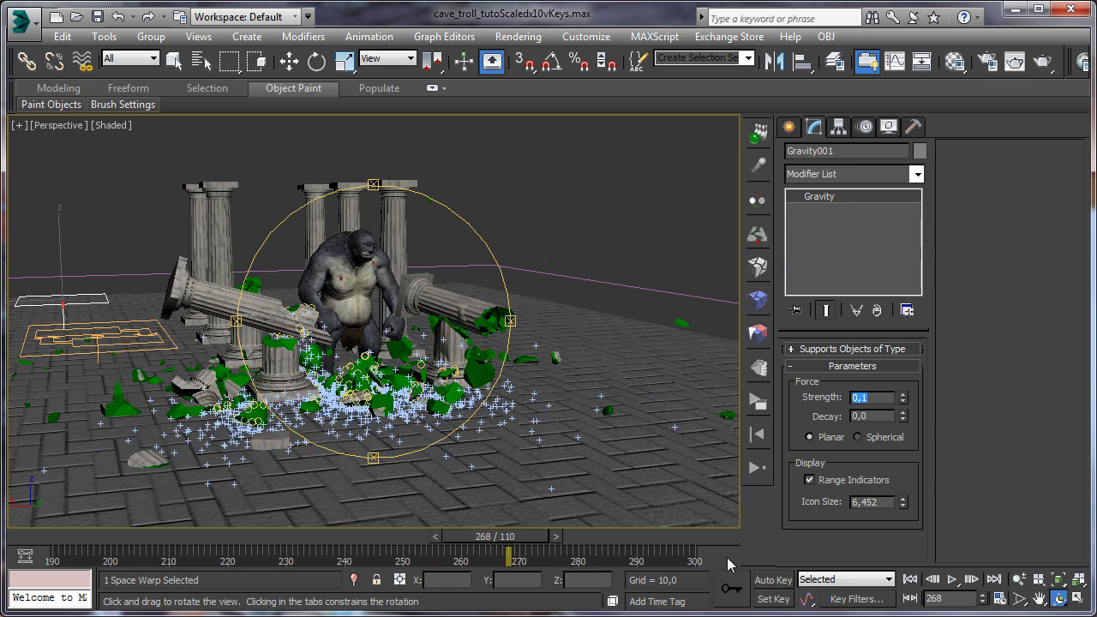
drag(534, 538, 471, 537)
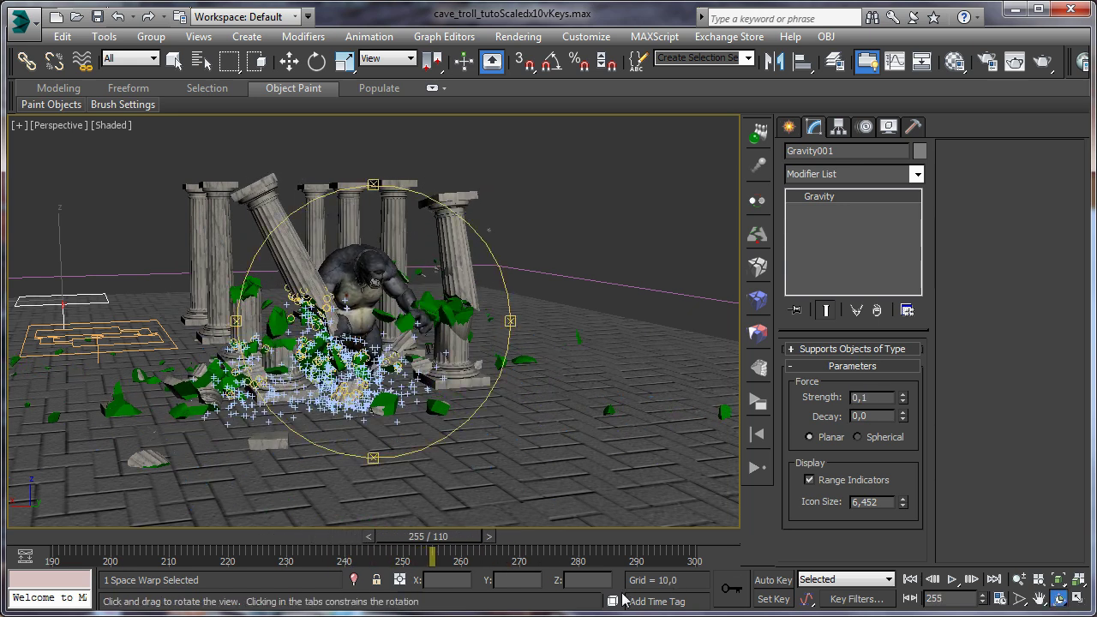
Set Spawn 001's inherited speed to 80% and scrub back to frame 239 to check the particles
key(6)
drag(803, 525, 786, 47)
click(580, 248)
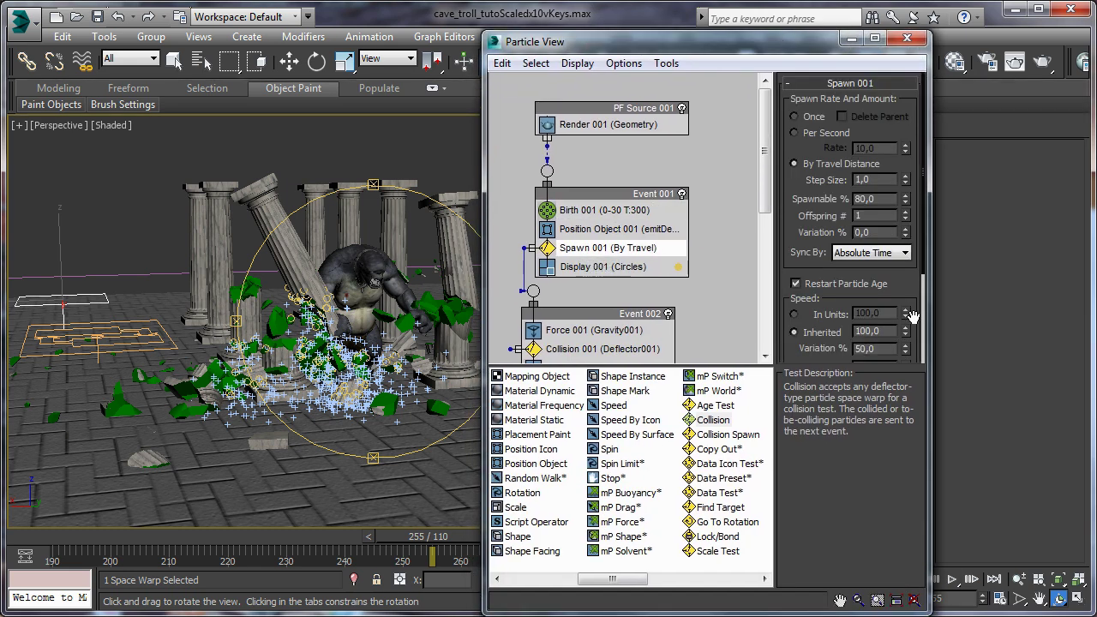
drag(912, 309, 919, 205)
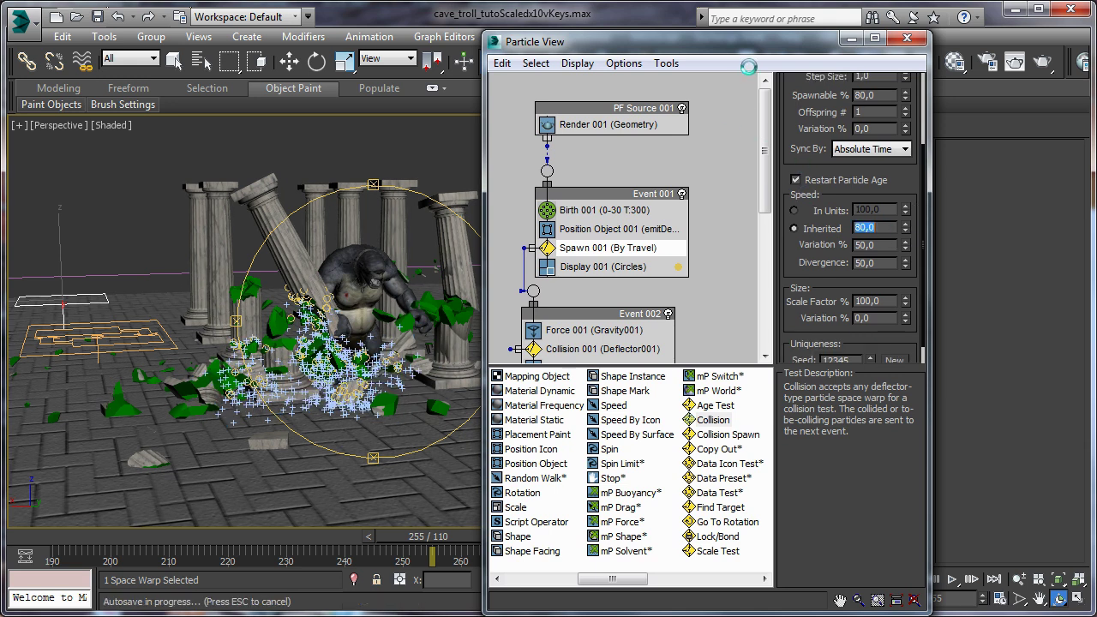
drag(750, 42, 945, 40)
mouse_move(447, 537)
mouse_down()
mouse_move(376, 538)
mouse_move(543, 536)
mouse_move(410, 546)
mouse_move(460, 538)
mouse_up()
mouse_move(346, 392)
mouse_down()
mouse_move(296, 393)
mouse_move(341, 386)
mouse_up()
drag(458, 547, 343, 545)
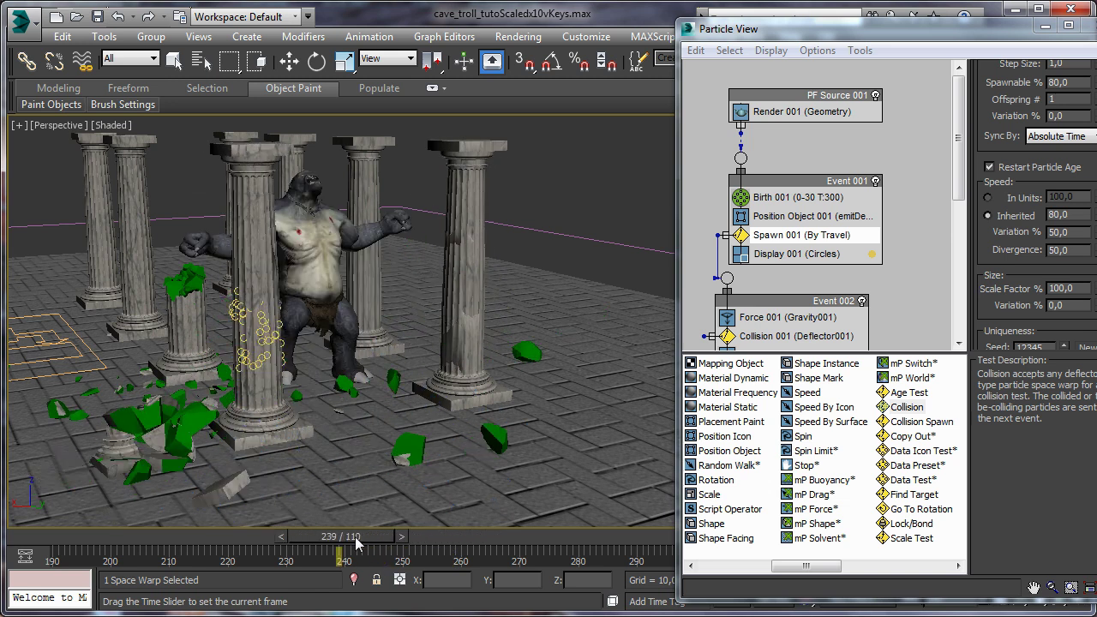
At frame 244, select the fragments in the middle of the column beside the troll's hands, excluding the floor deflector
click(1045, 27)
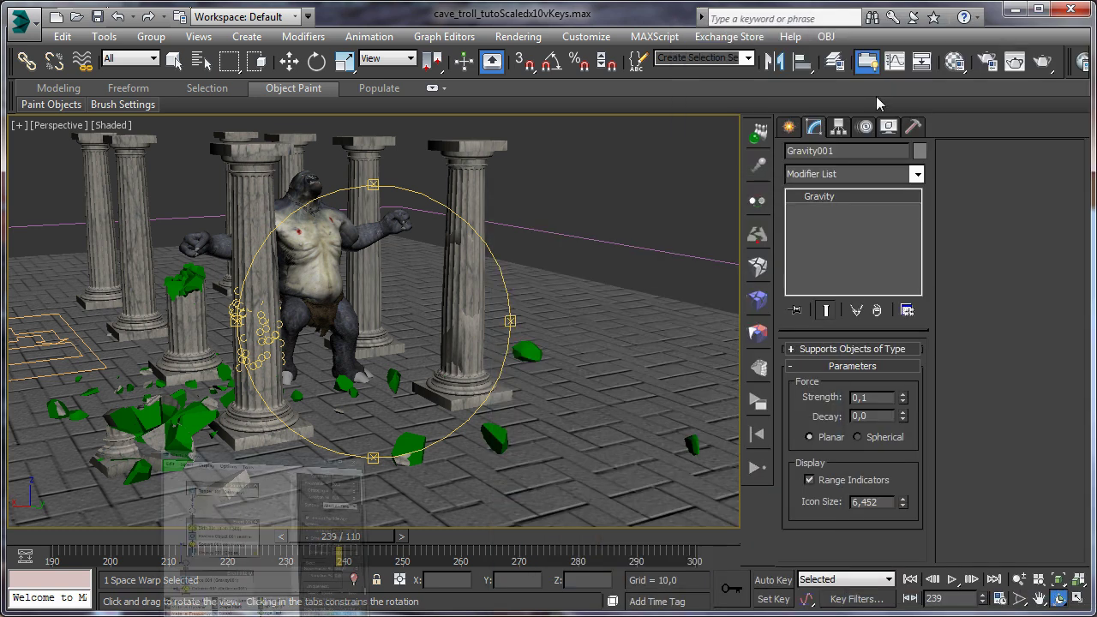
drag(340, 364, 341, 387)
drag(425, 300, 426, 492)
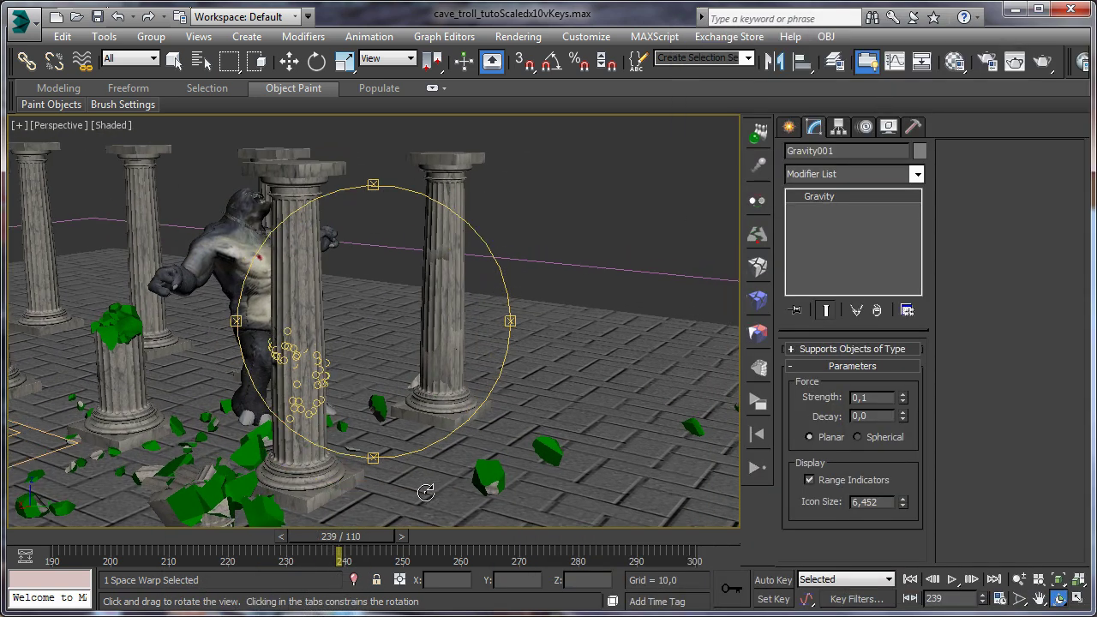
drag(377, 542, 407, 542)
drag(448, 365, 642, 215)
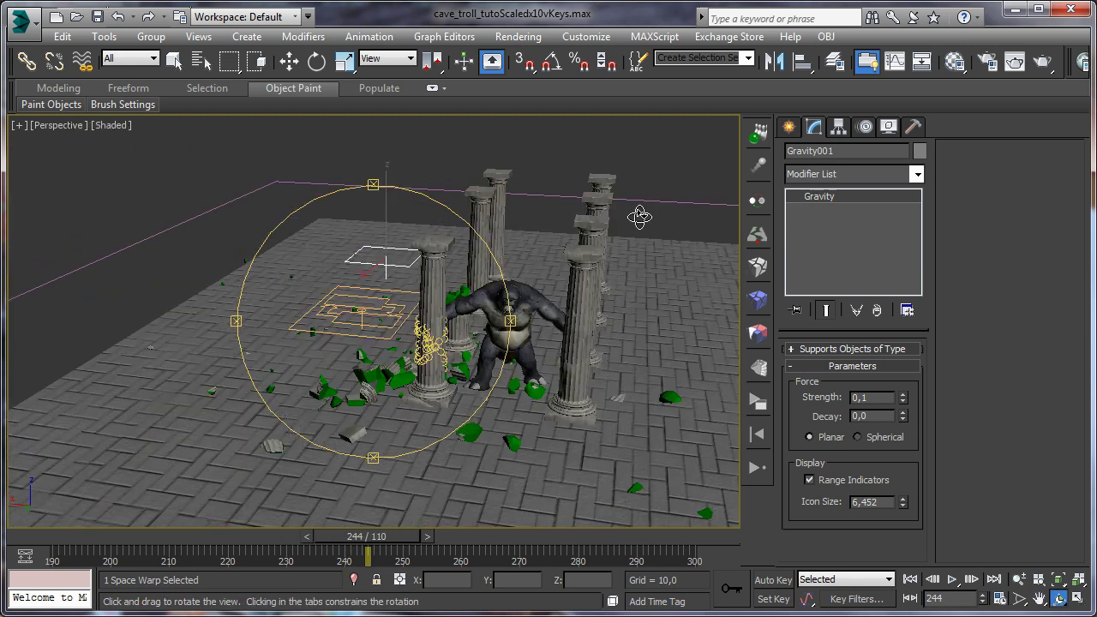
mouse_move(493, 330)
mouse_down()
mouse_move(446, 337)
mouse_move(298, 254)
mouse_move(468, 289)
mouse_move(458, 289)
mouse_up()
drag(407, 262, 561, 324)
mouse_move(425, 350)
mouse_down()
mouse_move(406, 332)
mouse_move(446, 326)
mouse_move(407, 339)
mouse_move(360, 300)
mouse_move(427, 341)
mouse_move(404, 383)
mouse_move(340, 303)
mouse_up()
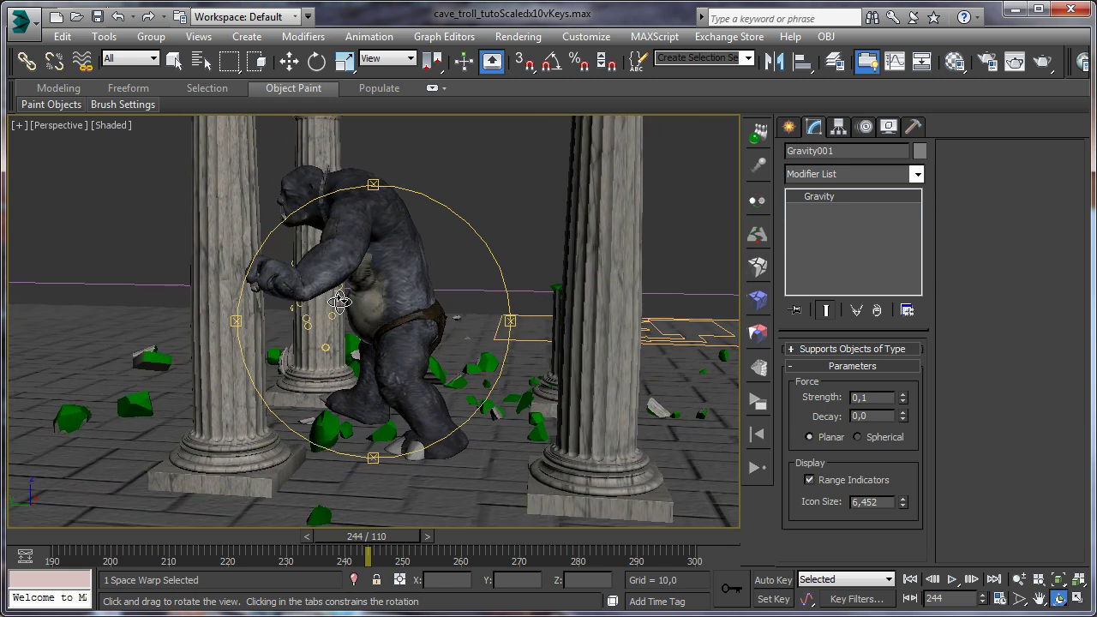
click(174, 59)
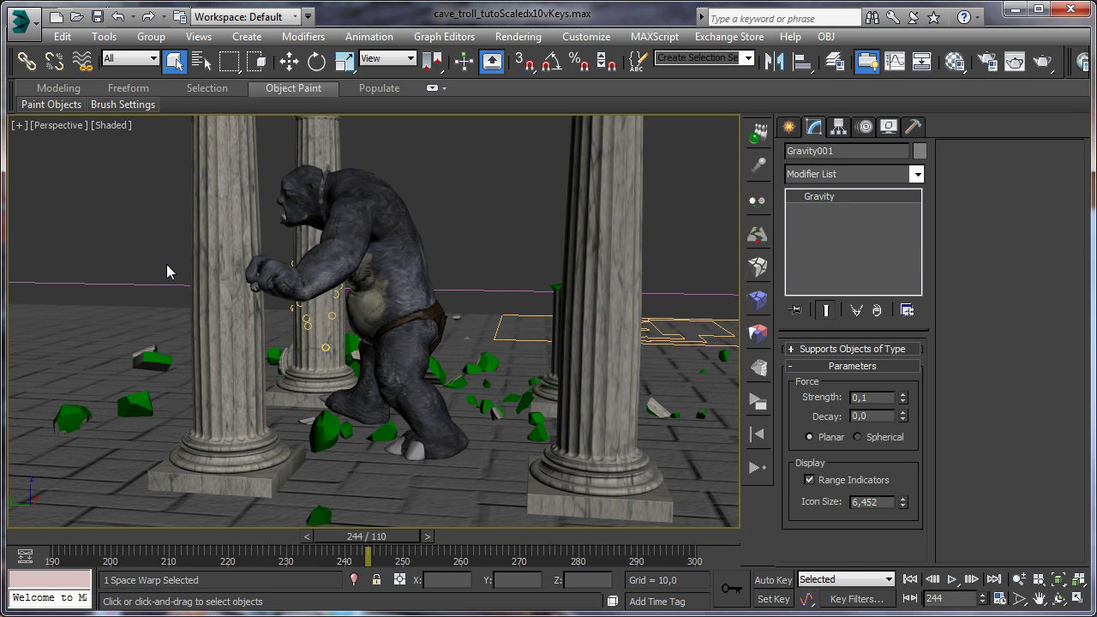
drag(256, 292, 133, 294)
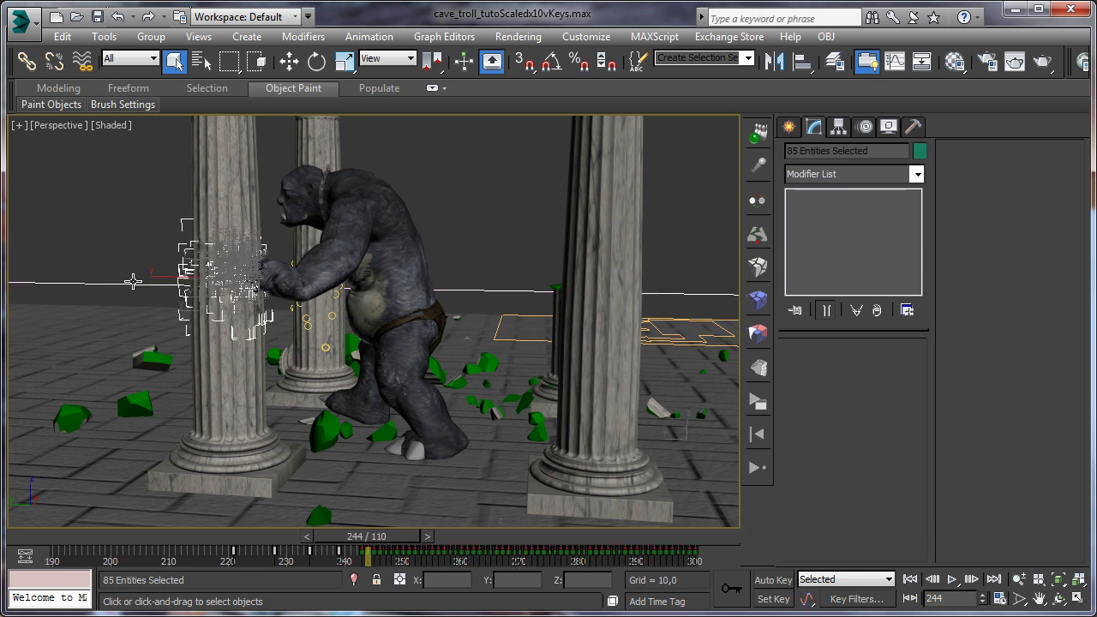
alt+click(131, 284)
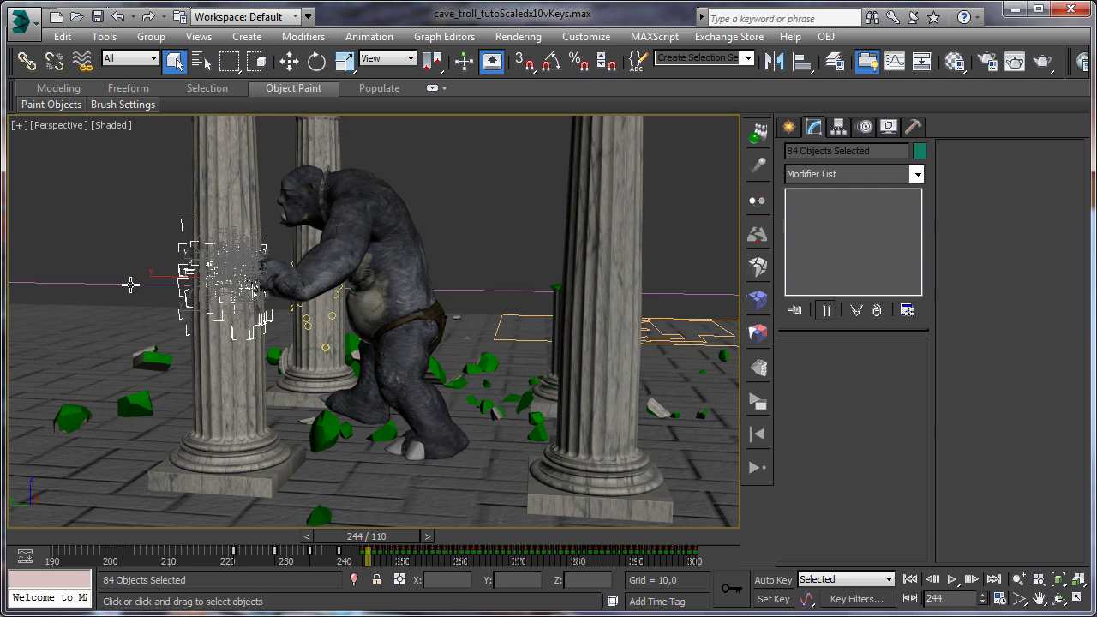
At frame 258, add a missed piece of the breaking column to the selection and deselect a stray object
drag(368, 537, 414, 522)
key(q)
ctrl+click(161, 370)
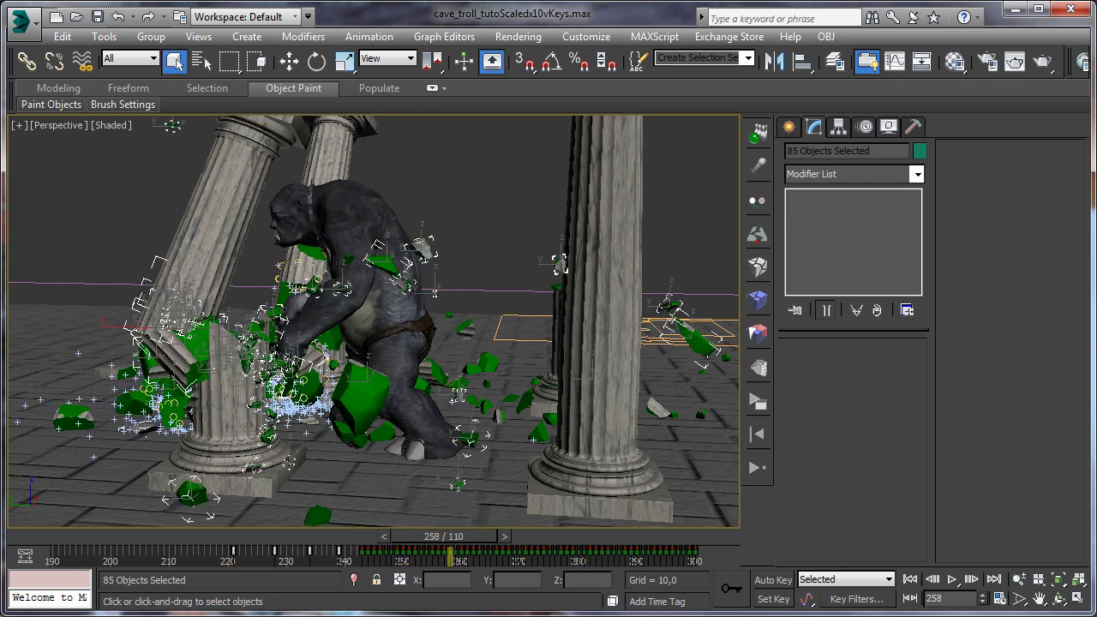
click(1059, 598)
drag(347, 354, 383, 355)
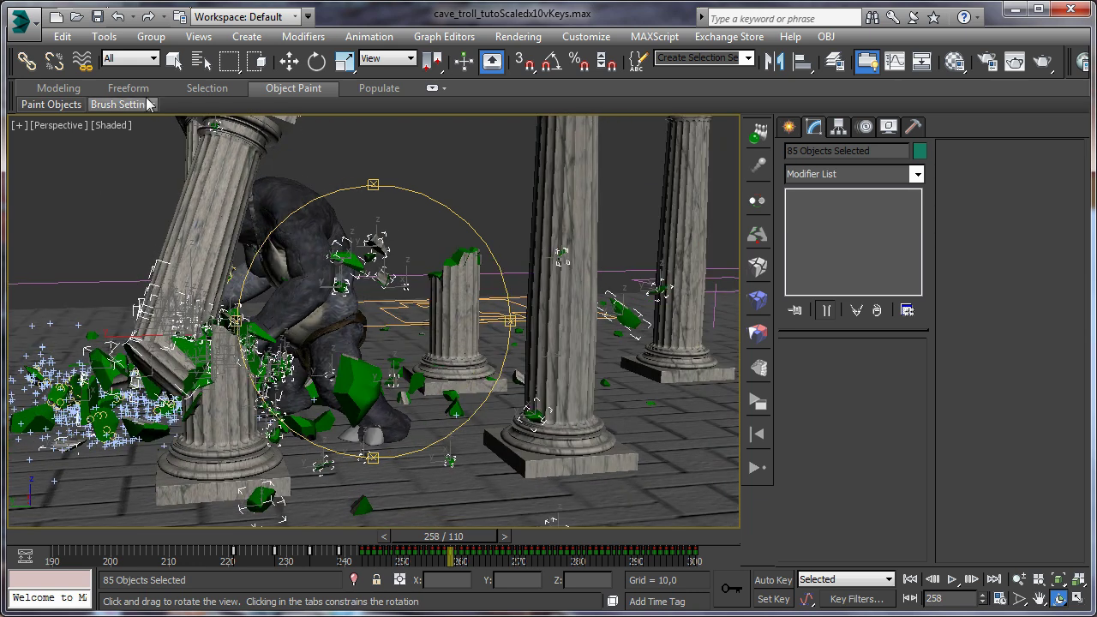
click(174, 60)
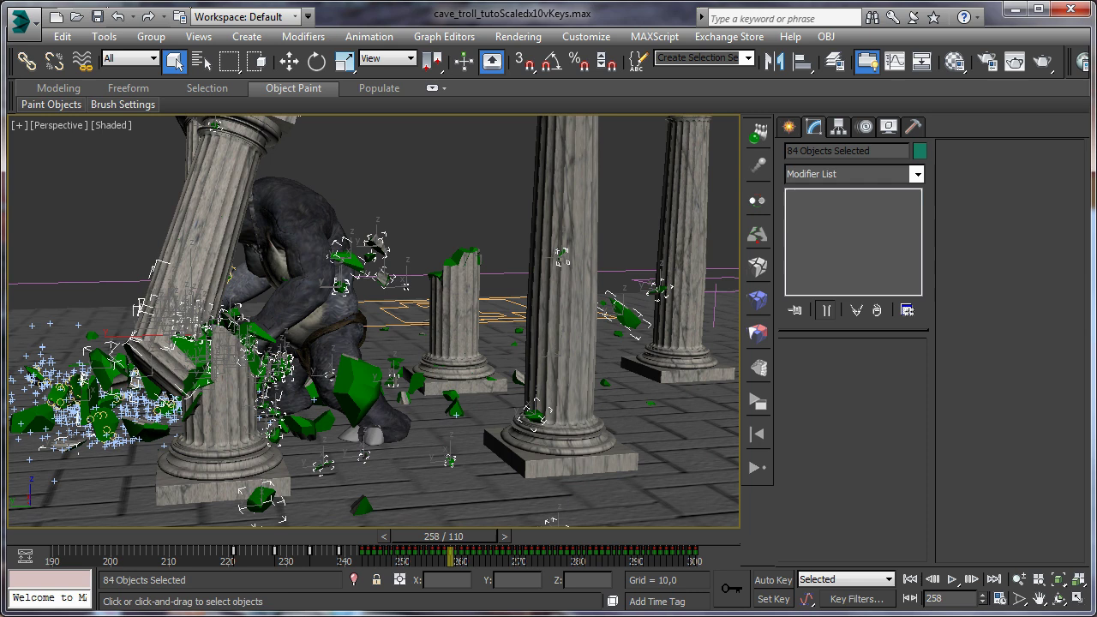
Check the selected column fragments from several sides at frame 258 and remove one more unwanted object from the selection
click(1061, 599)
drag(375, 380, 546, 375)
click(175, 61)
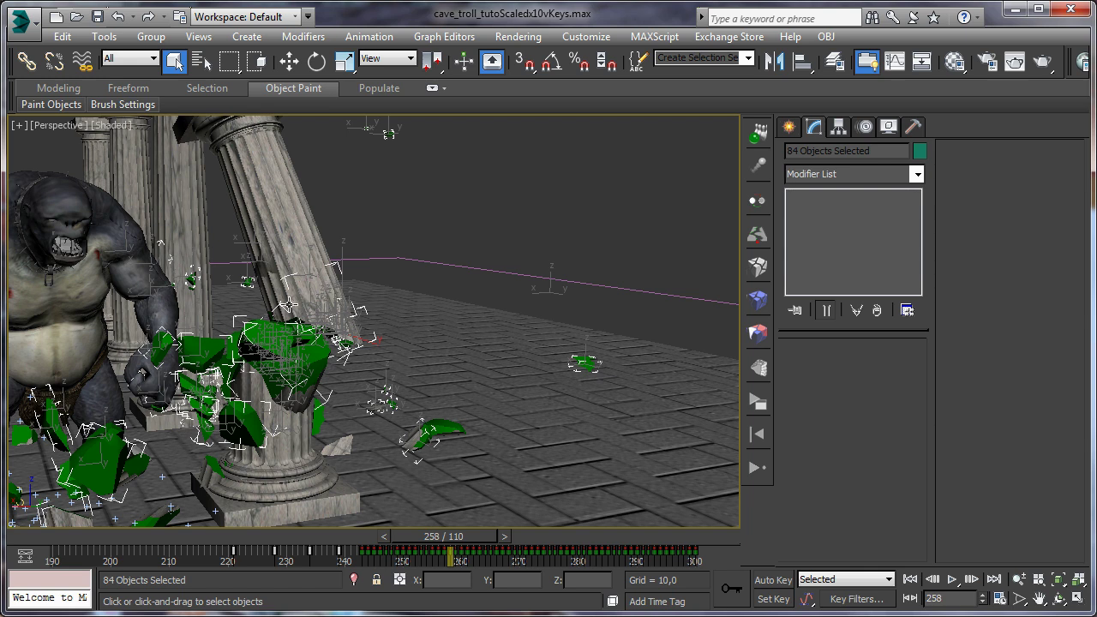
click(1060, 598)
drag(386, 368, 248, 180)
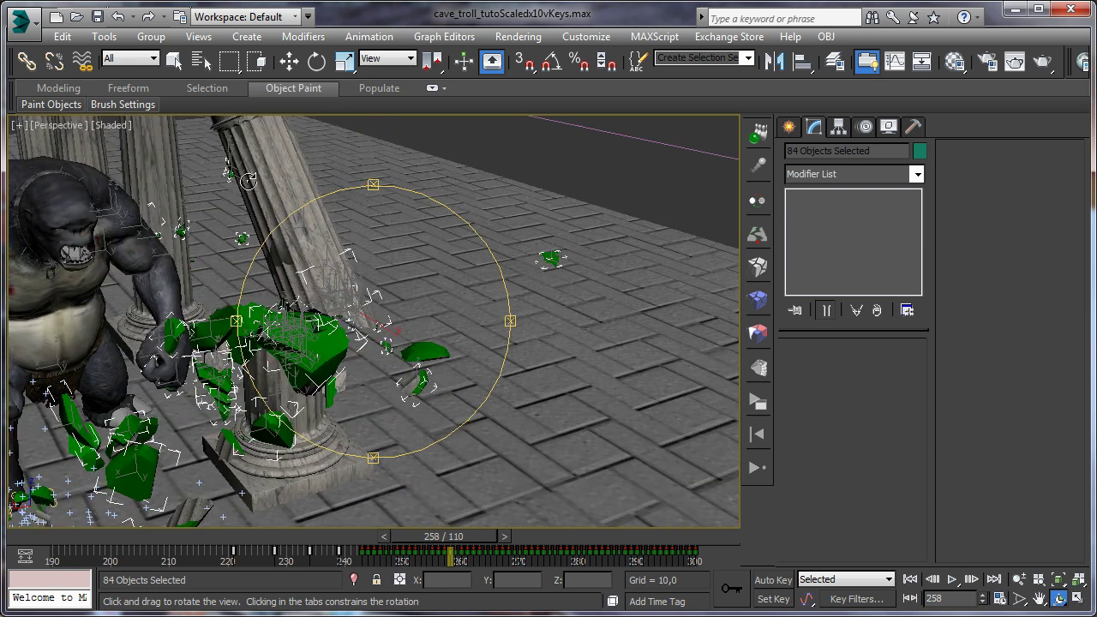
click(175, 61)
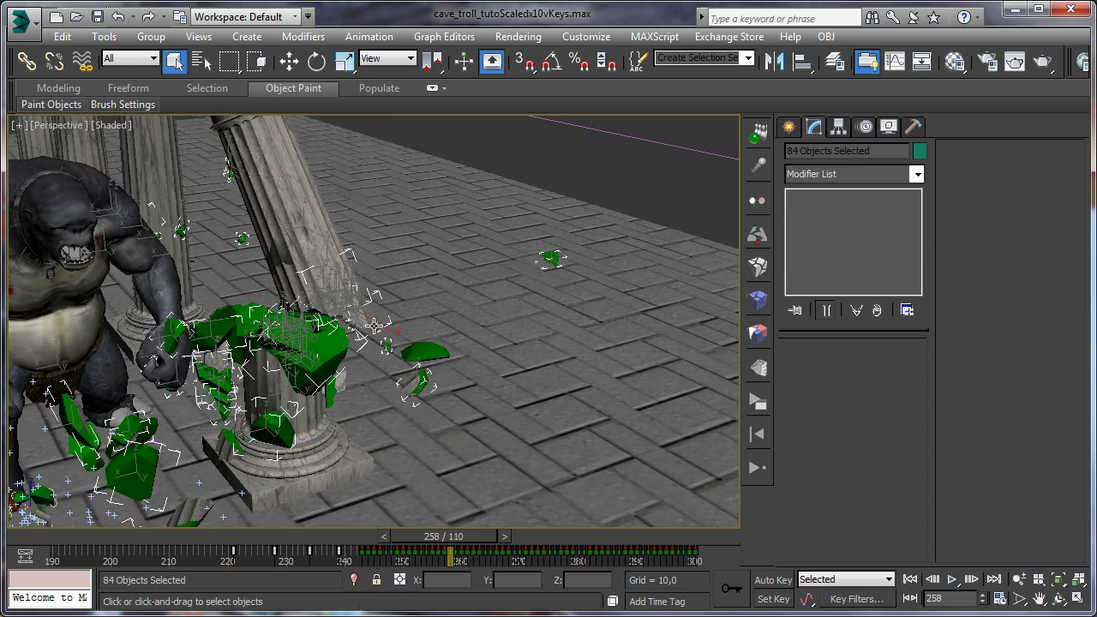
click(1059, 598)
drag(364, 340, 387, 306)
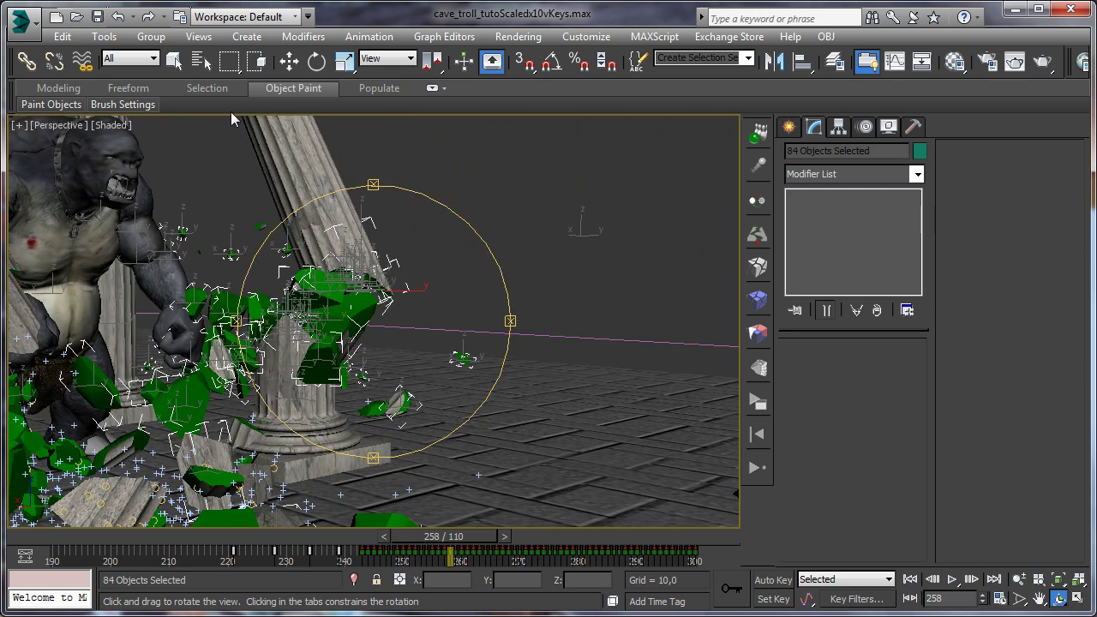
right_click(383, 261)
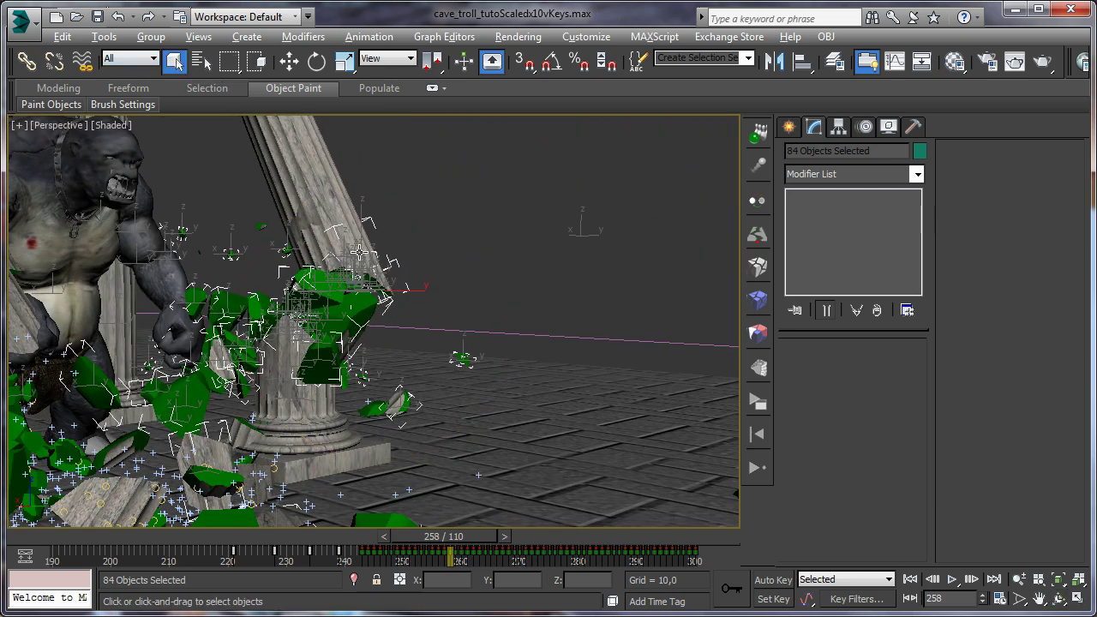
click(1059, 598)
drag(369, 343, 420, 435)
Try to group the selected column fragments at frame 227
drag(443, 535, 272, 536)
drag(354, 455, 239, 391)
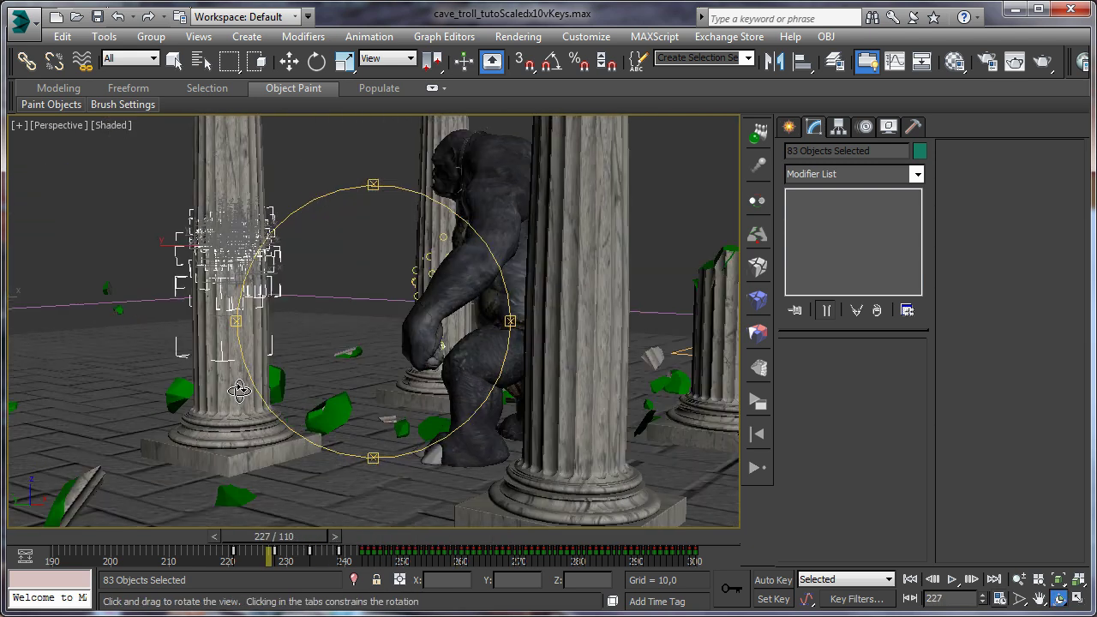
click(152, 37)
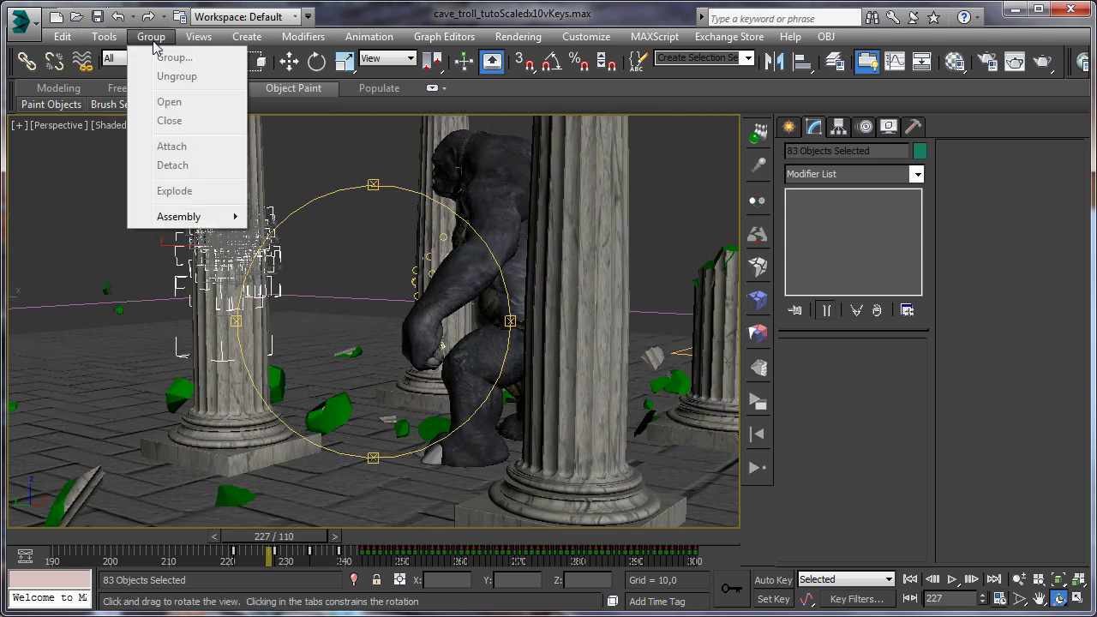
click(152, 39)
mouse_move(313, 229)
mouse_down()
mouse_move(318, 197)
mouse_move(301, 252)
mouse_move(363, 288)
mouse_move(291, 261)
mouse_move(274, 292)
mouse_move(267, 283)
mouse_up()
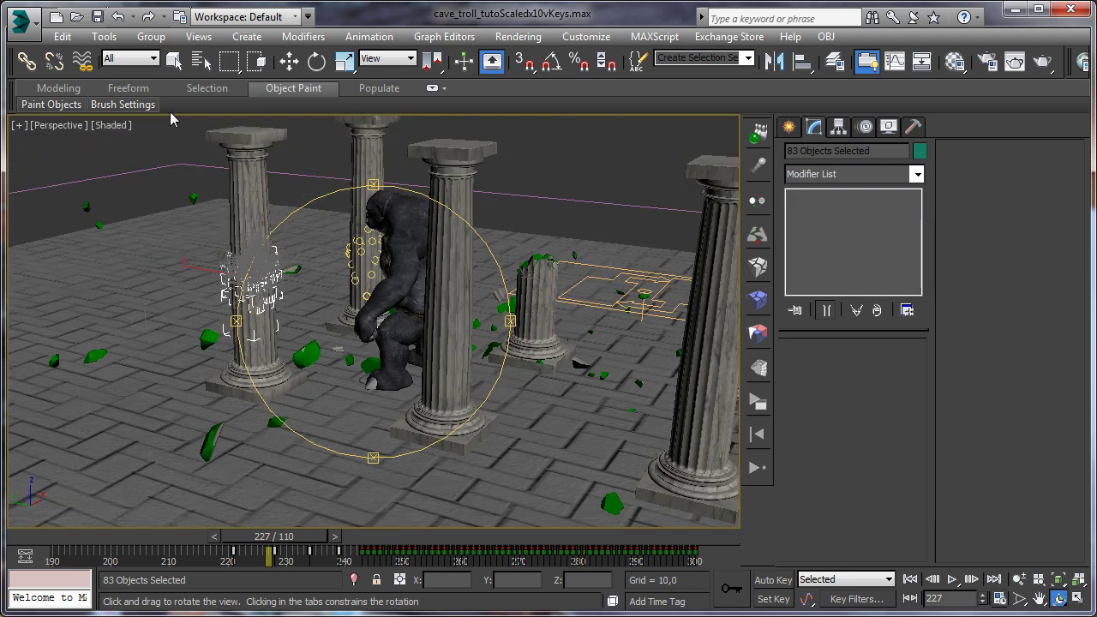
Try to pick Object037 under the troll's left hand bones by name, and undo that selection change
click(200, 58)
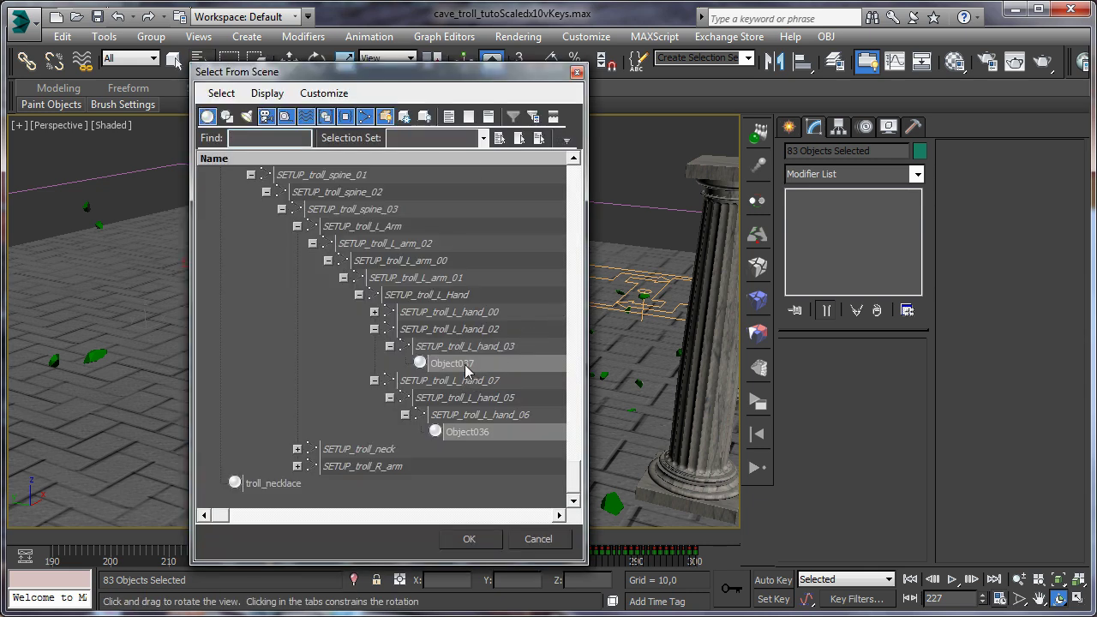
click(454, 364)
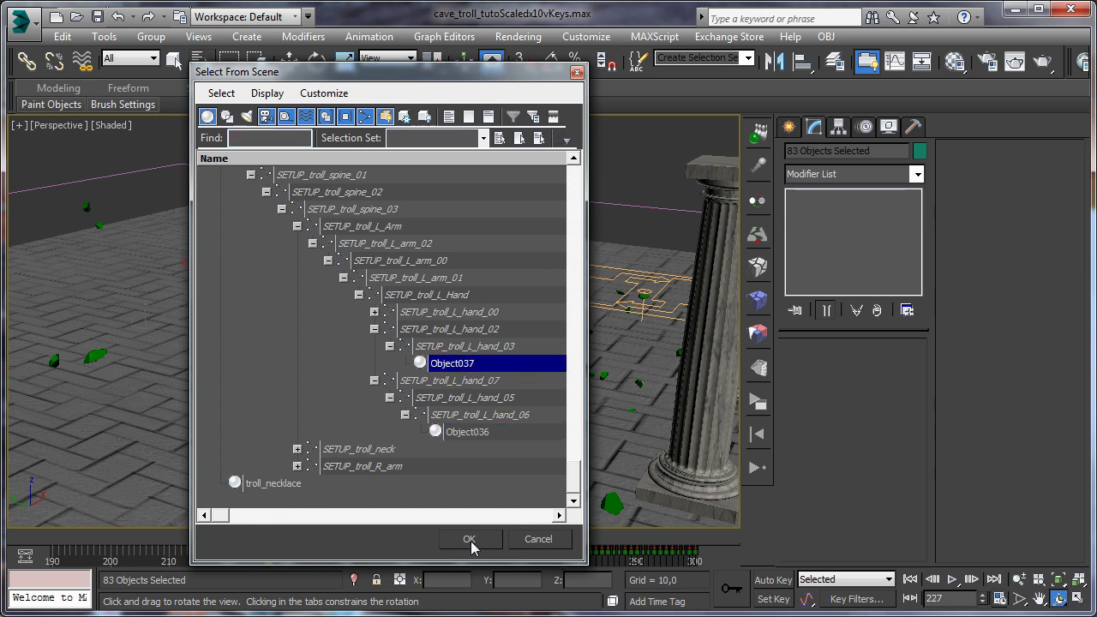
click(470, 539)
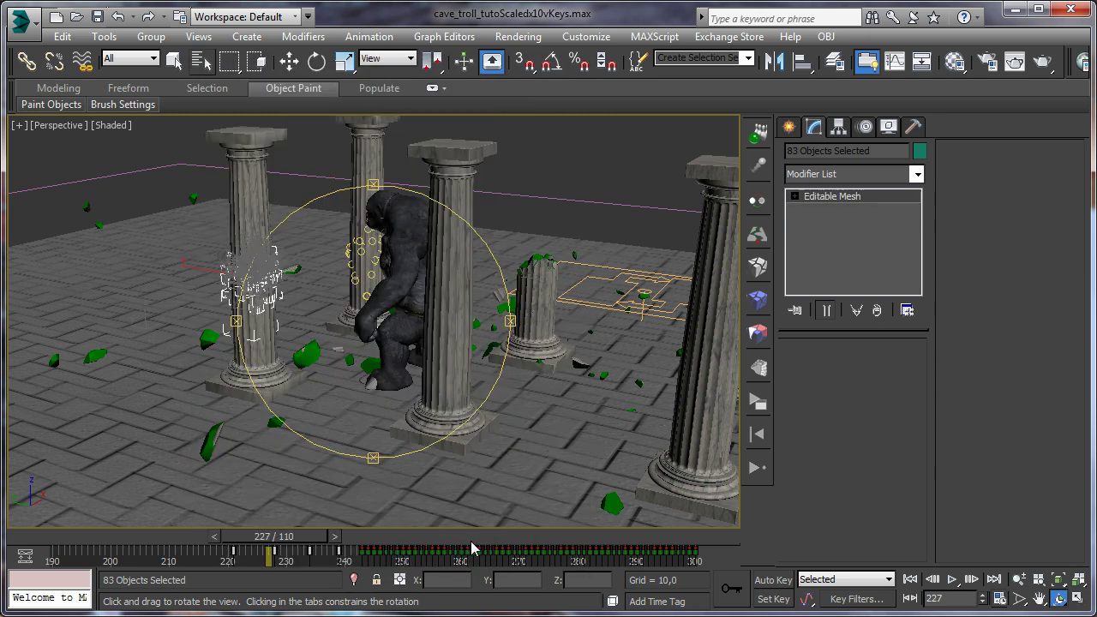
click(121, 17)
drag(426, 386, 359, 375)
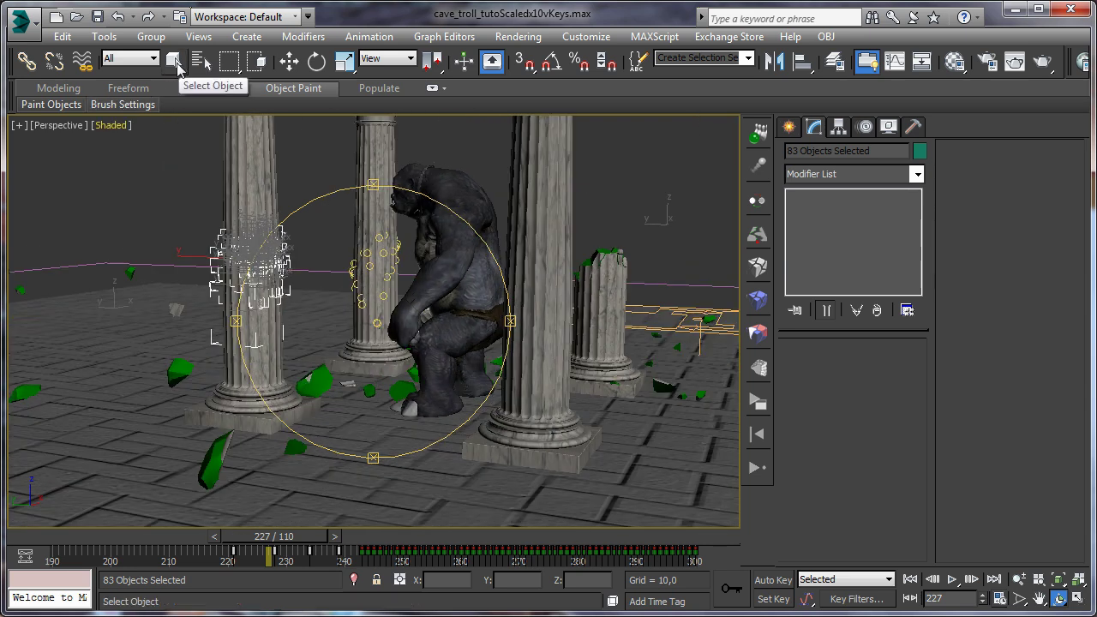
click(175, 61)
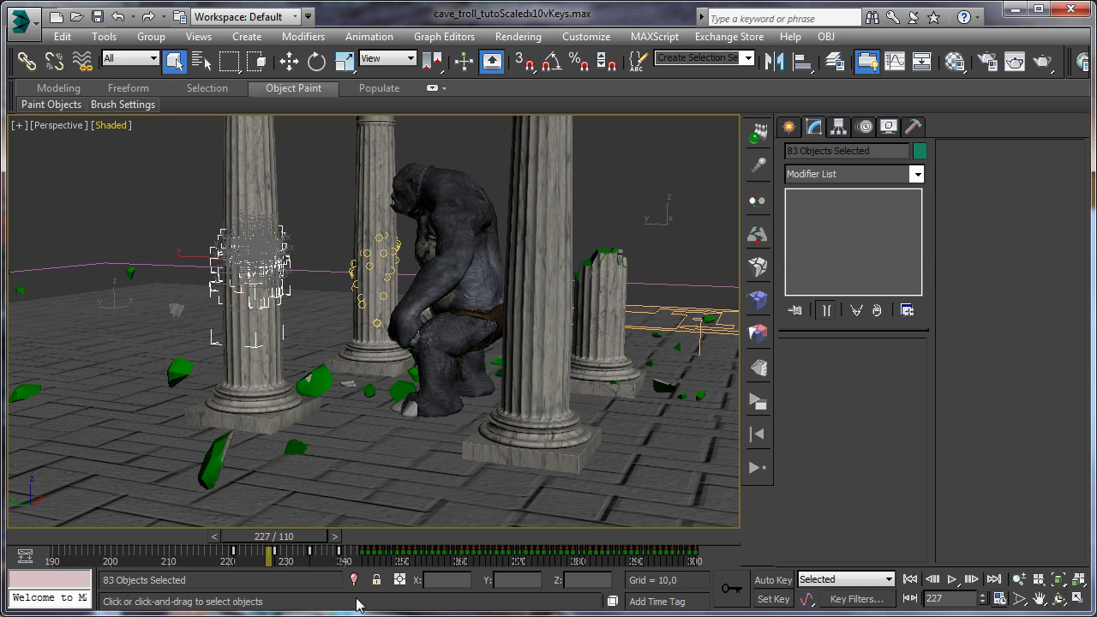
At frame 244, clear the selection and pick a single fragment in the middle of the column beside the troll's hands
drag(301, 537, 412, 536)
click(160, 208)
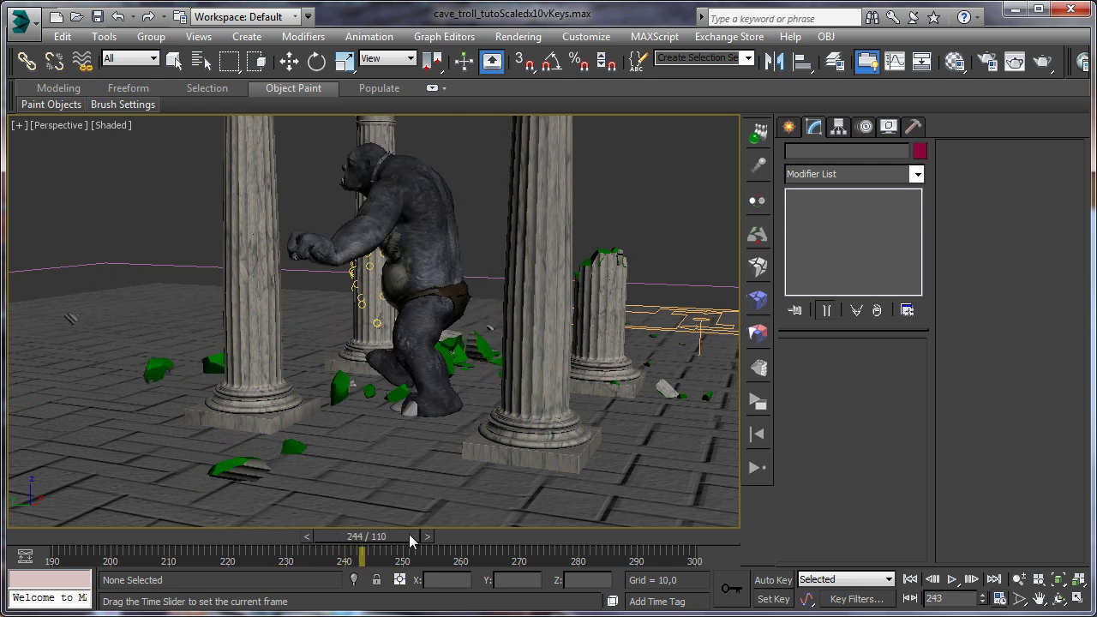
click(1059, 598)
drag(402, 390, 797, 77)
drag(608, 138, 444, 249)
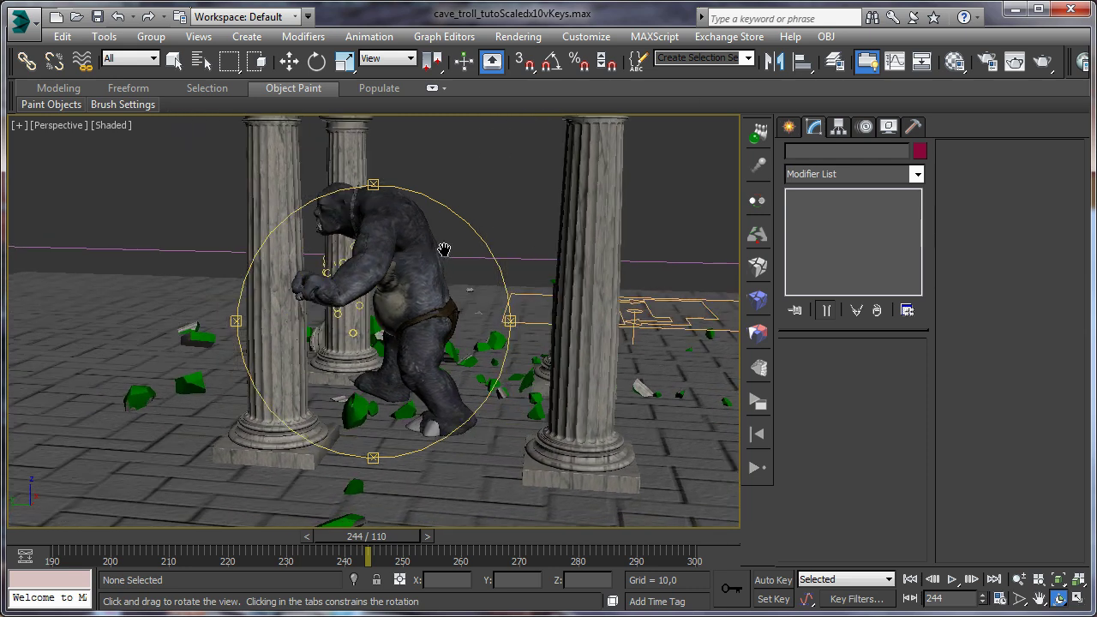
click(173, 58)
click(257, 304)
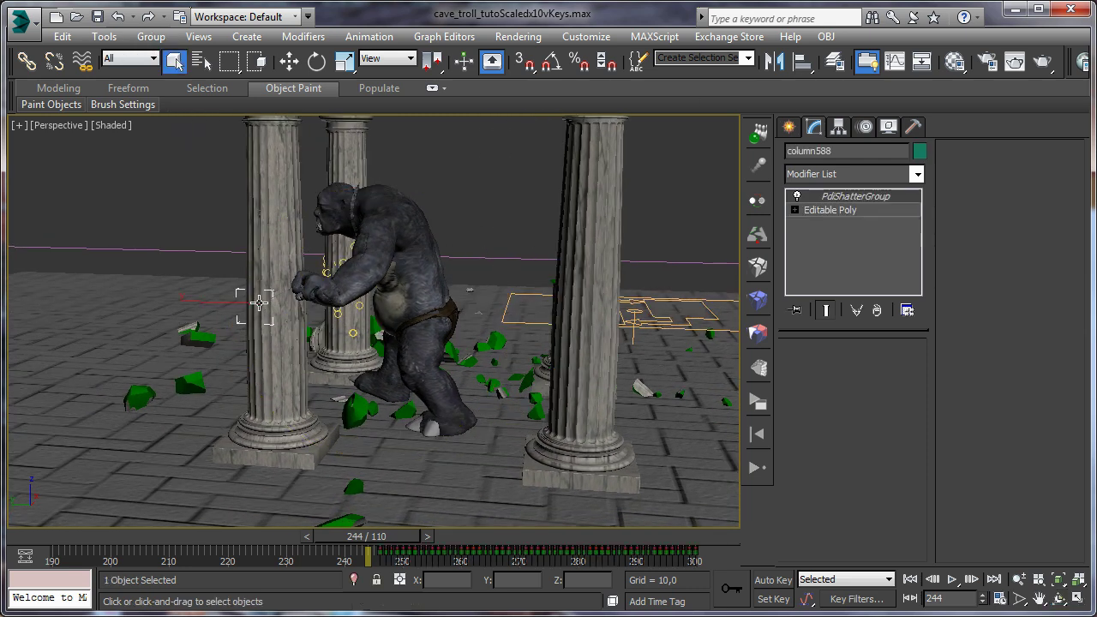
Hide the Troll_Geometry layer and select all the fragments around the middle of that column
click(838, 61)
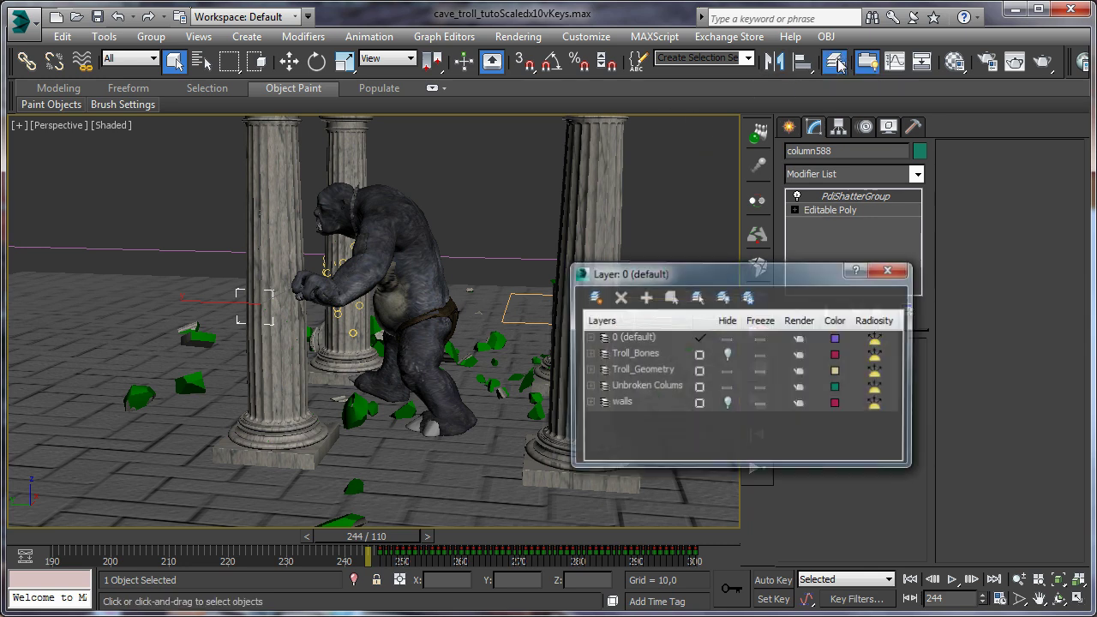
click(726, 374)
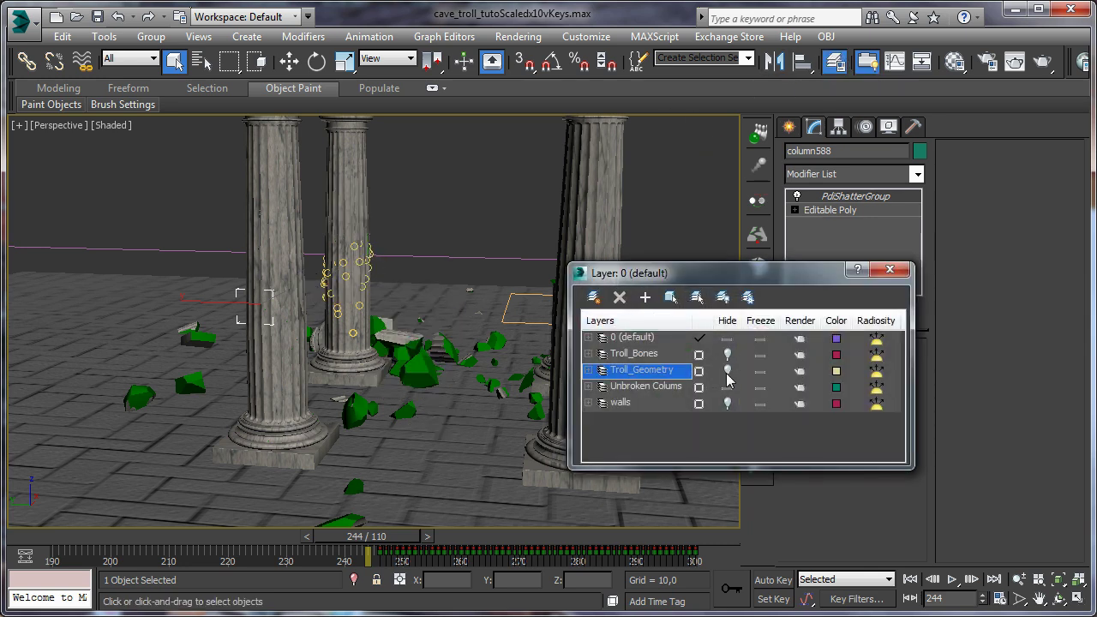
click(1060, 598)
drag(399, 353, 368, 330)
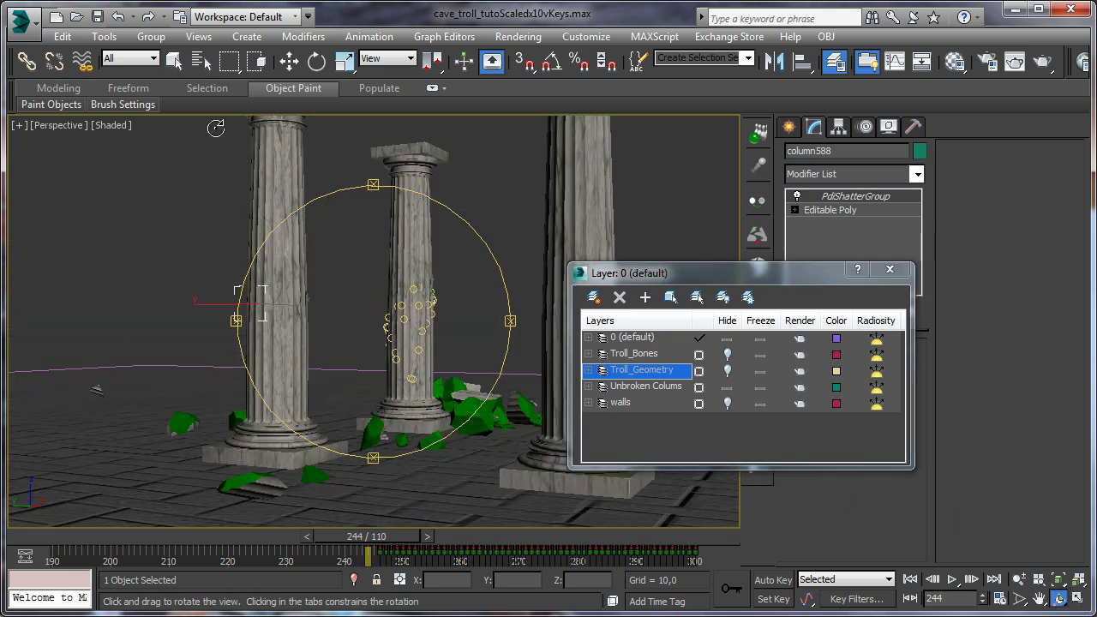
click(175, 60)
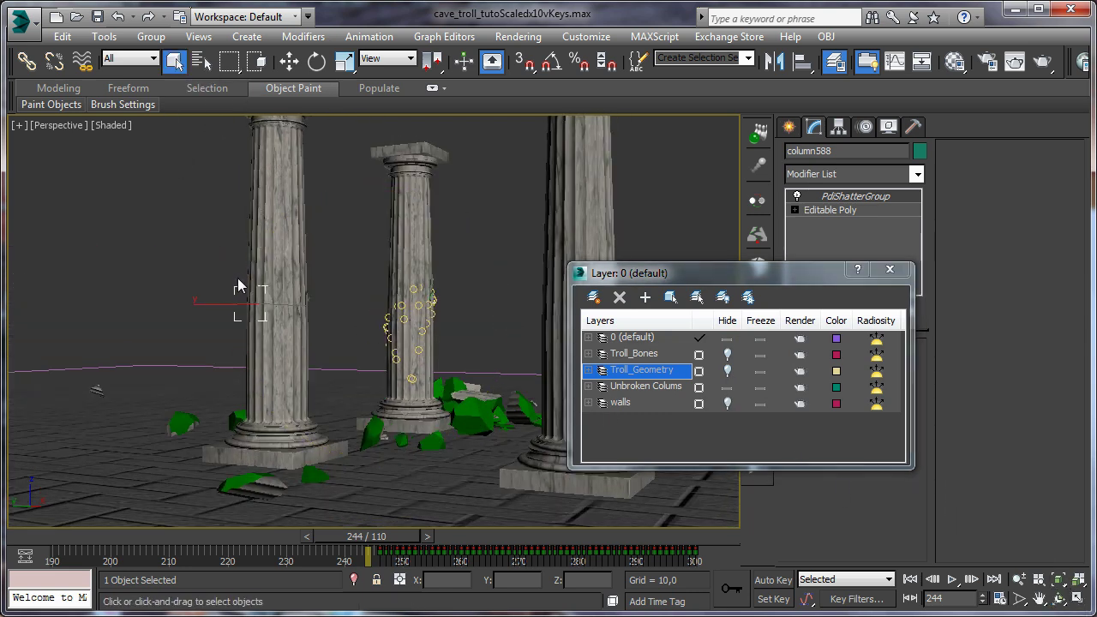
drag(320, 327, 308, 321)
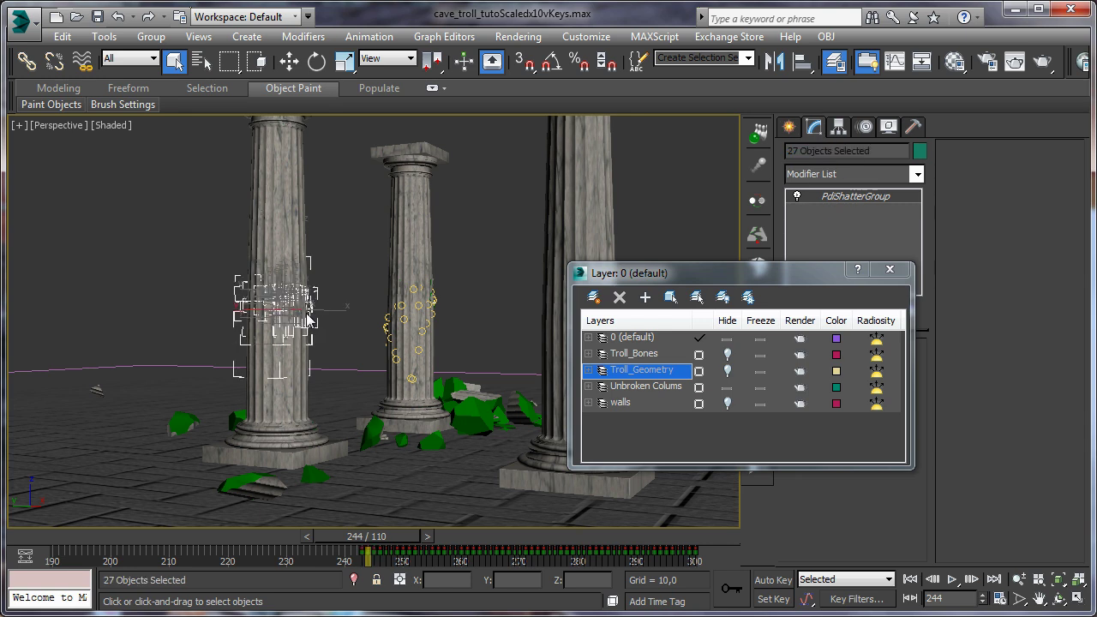
At frame 231, group the selected column fragments under the name emitGroup2
drag(408, 549, 345, 550)
click(151, 37)
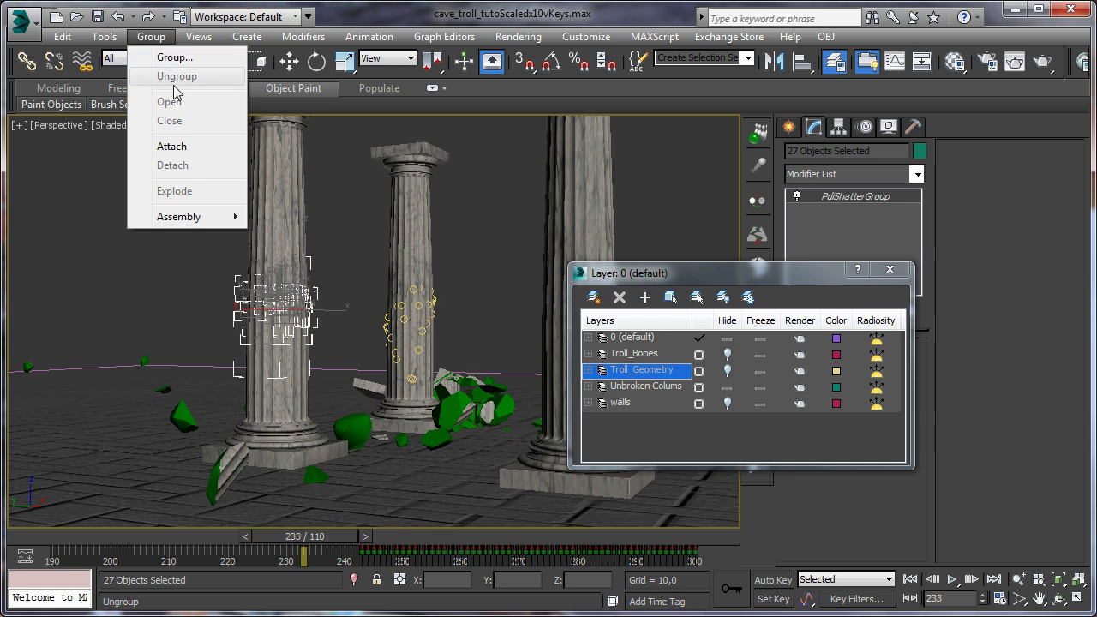
click(350, 258)
right_click(350, 257)
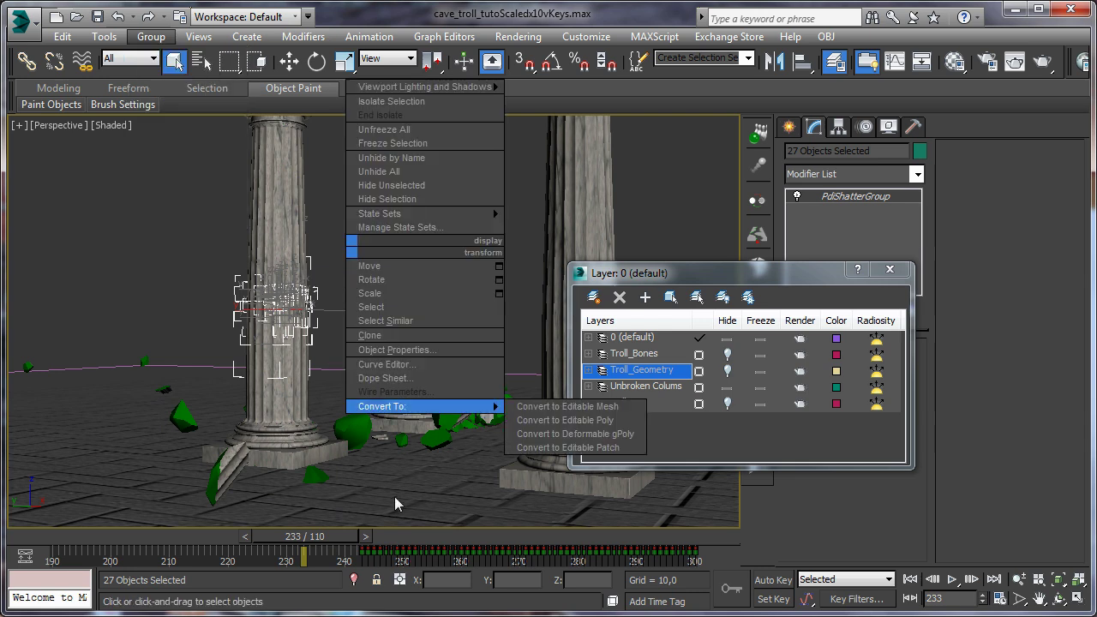
mouse_move(335, 551)
mouse_down()
mouse_move(535, 548)
mouse_move(362, 515)
mouse_move(396, 514)
mouse_move(472, 521)
mouse_move(353, 518)
mouse_move(328, 537)
mouse_up()
click(151, 36)
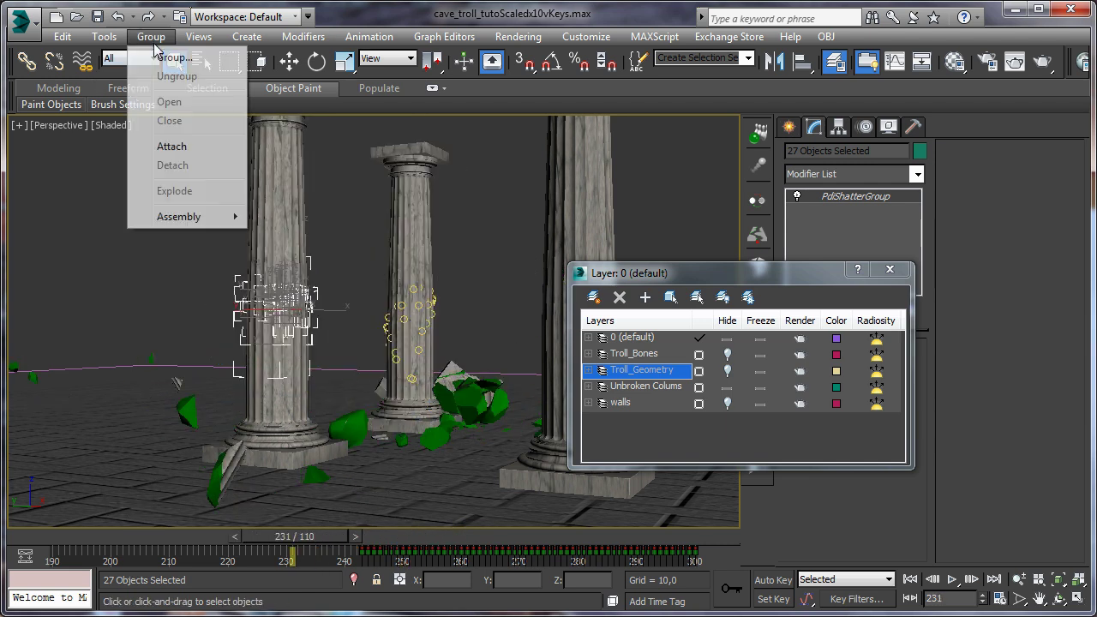
click(184, 57)
text(emitGroup2)
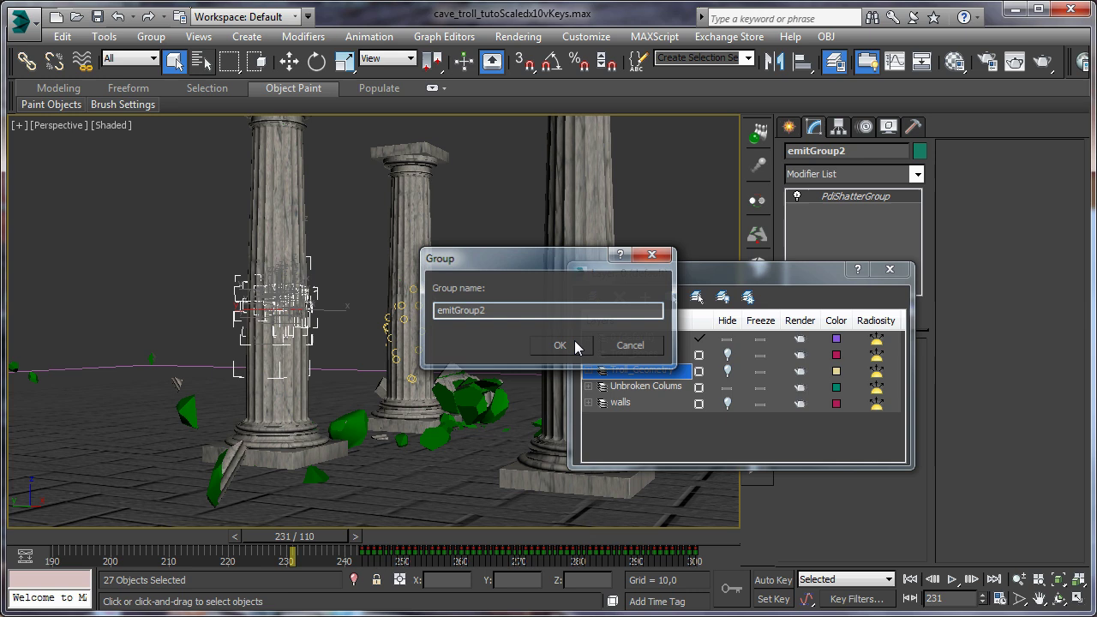
key(Return)
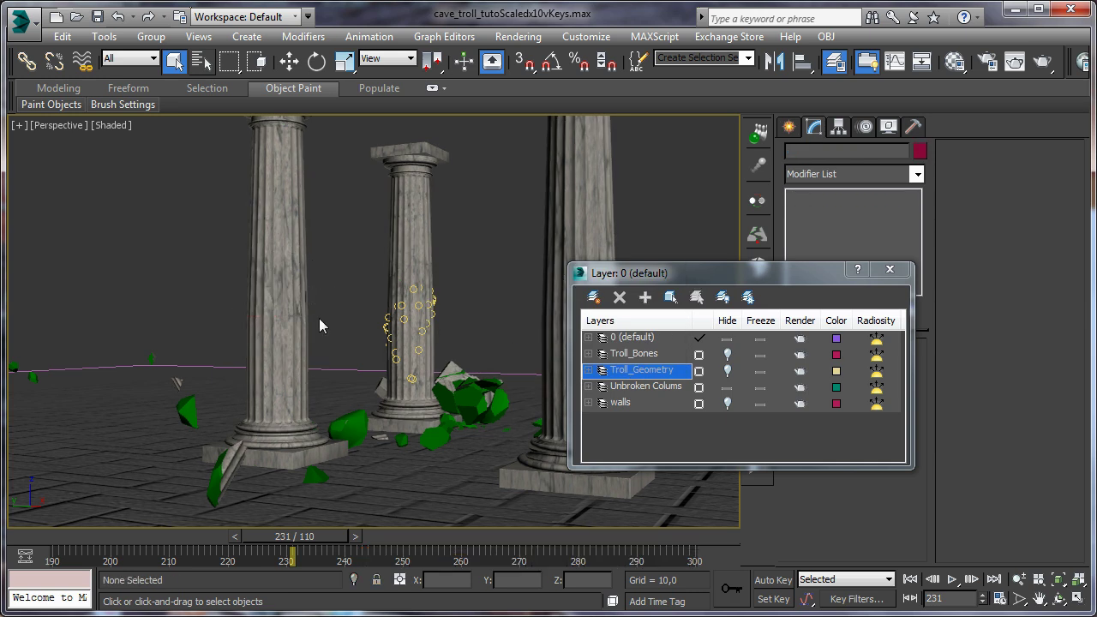
Unhide the Troll_Geometry layer and close the layer manager
click(726, 372)
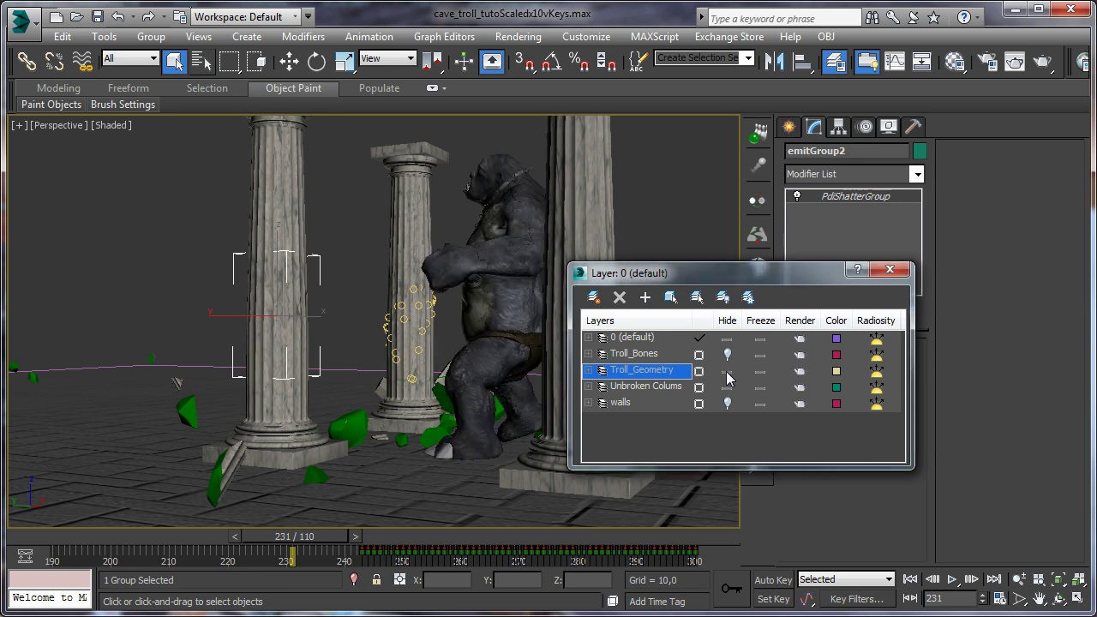
click(891, 270)
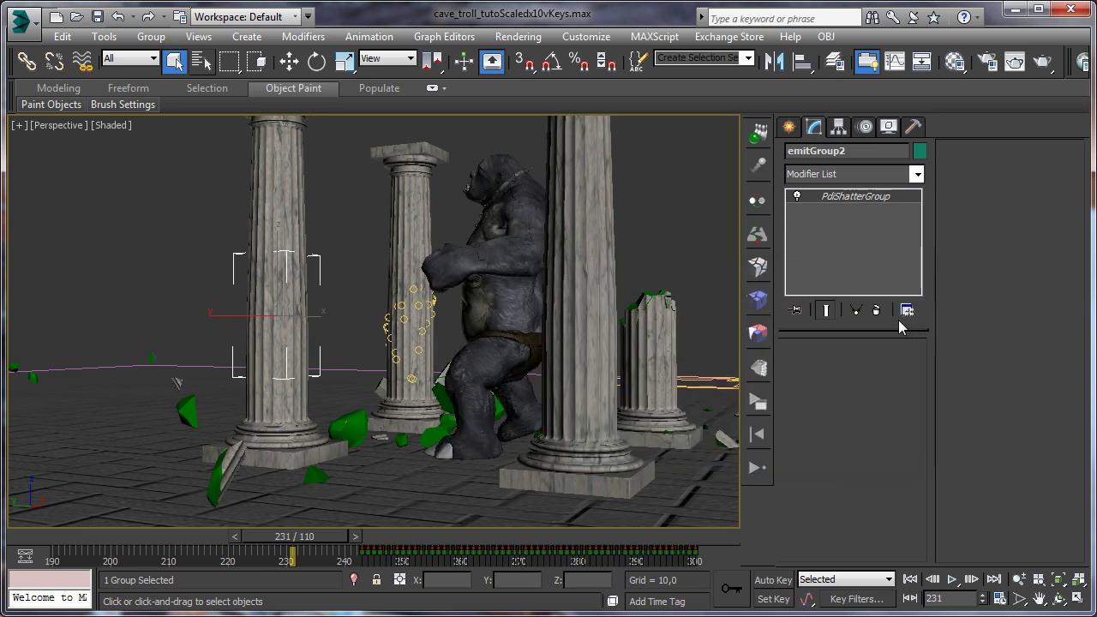
click(1059, 598)
drag(311, 326, 373, 326)
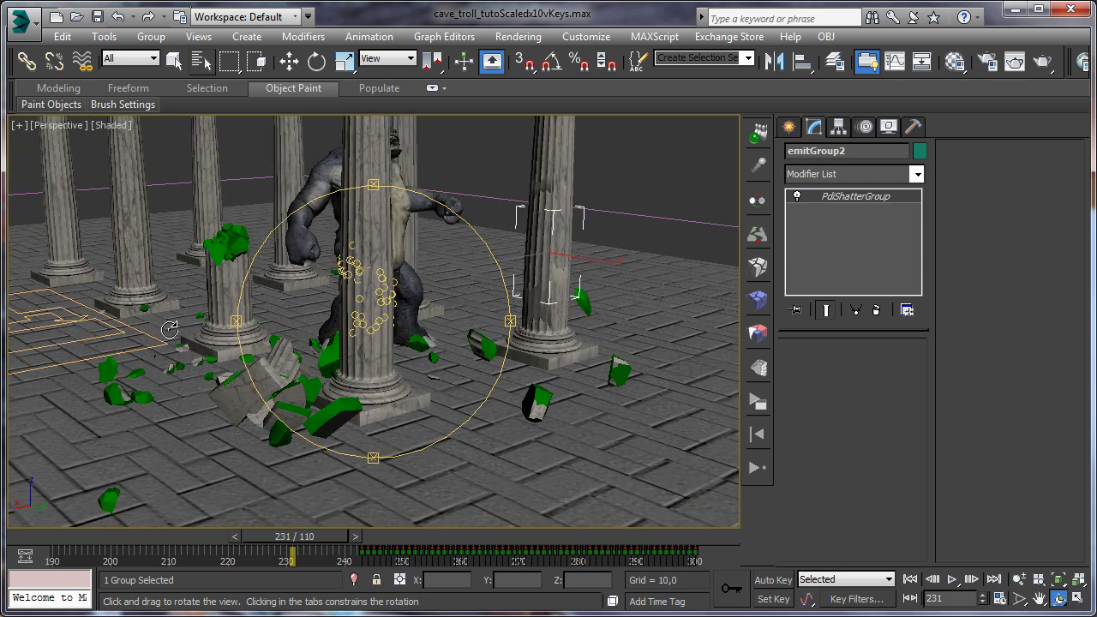
click(174, 59)
middle_drag(296, 340, 353, 329)
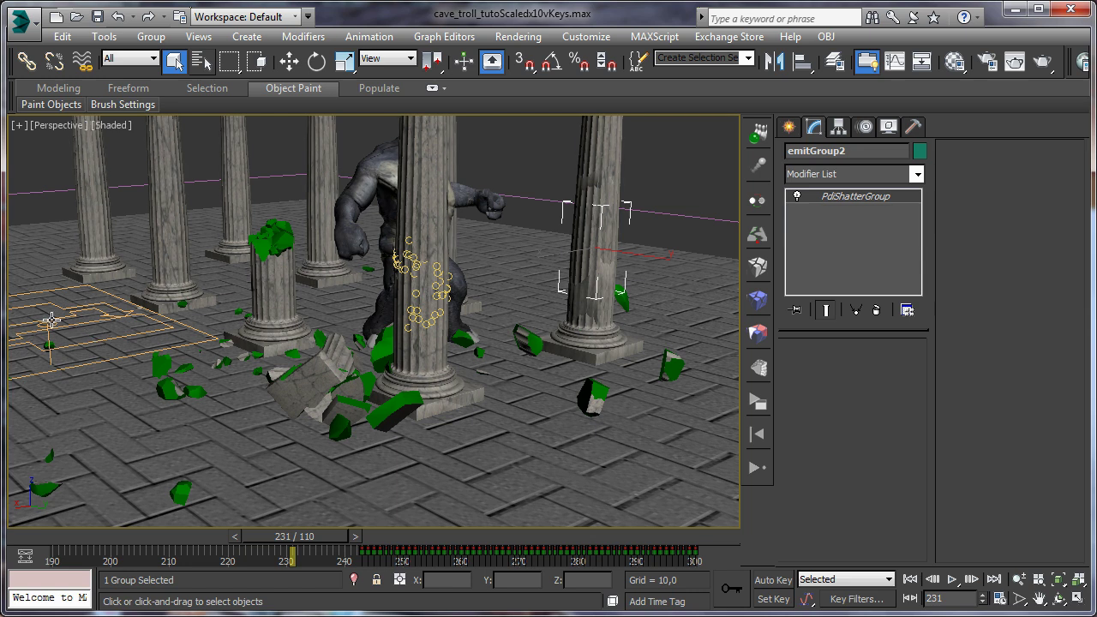
In Particle View, add emitGroup2 to the emitter objects of Position Object 001
key(6)
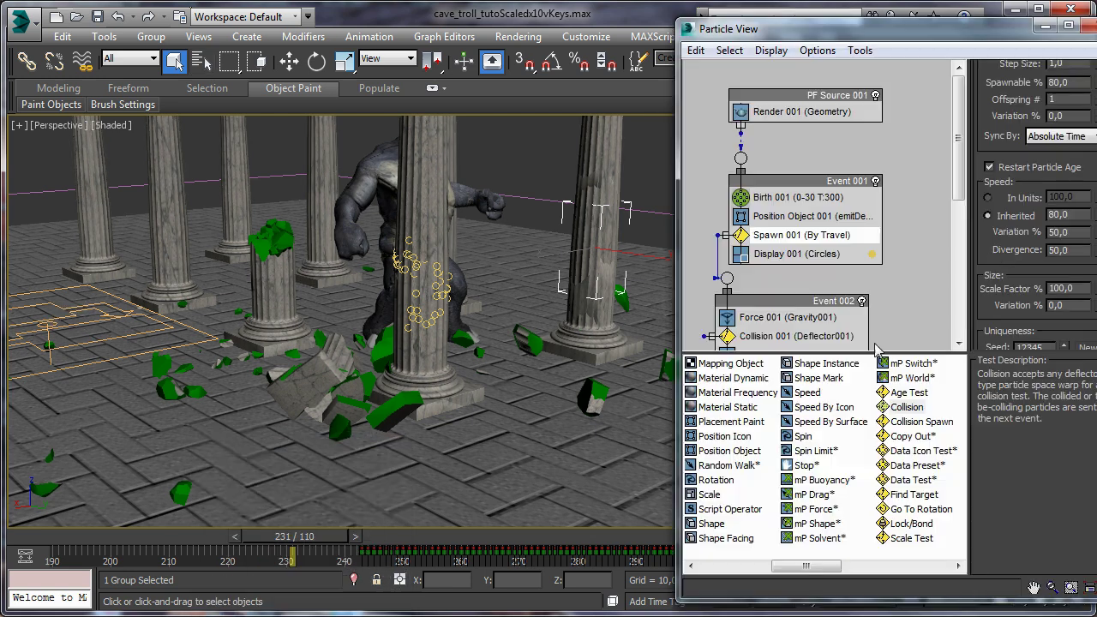
drag(900, 42, 746, 50)
click(637, 224)
alt+middle_drag(420, 318, 220, 306)
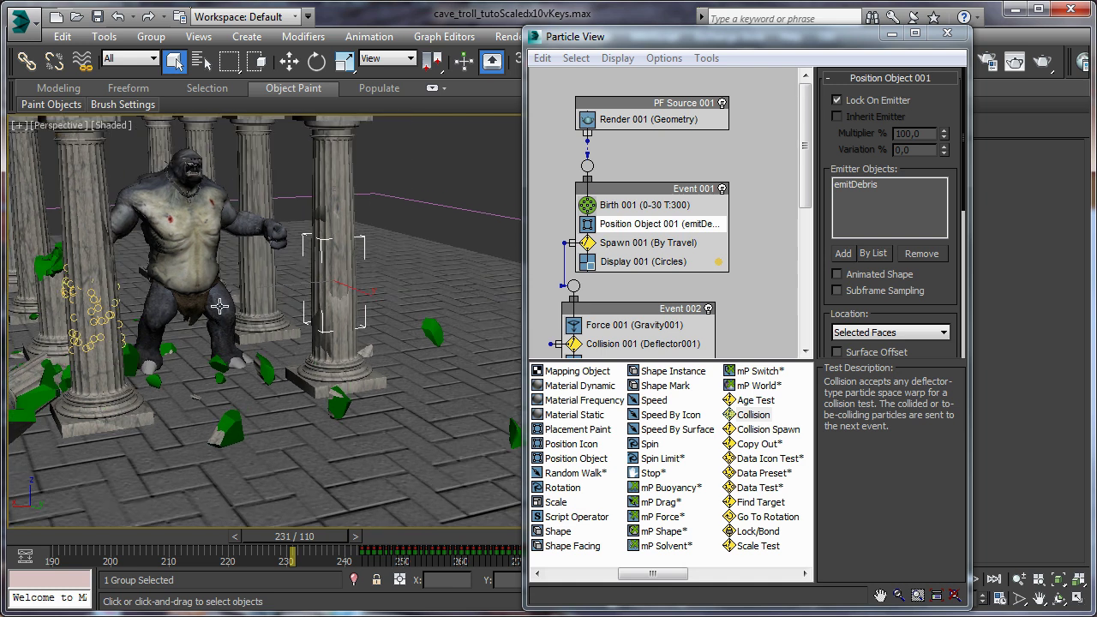
scroll(223, 303, up, 3)
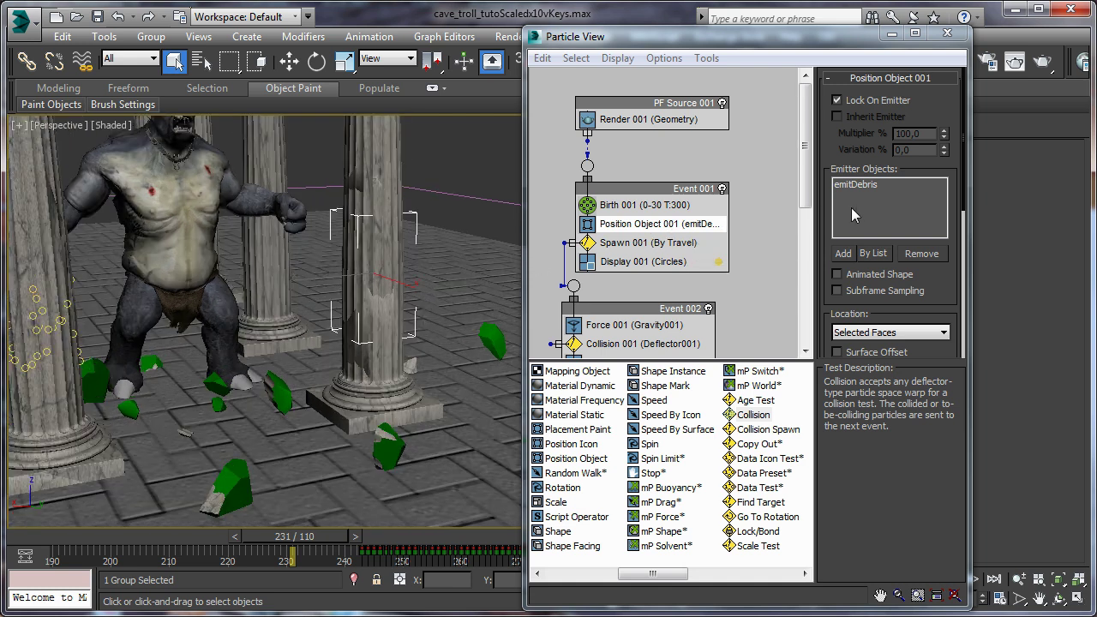
click(875, 253)
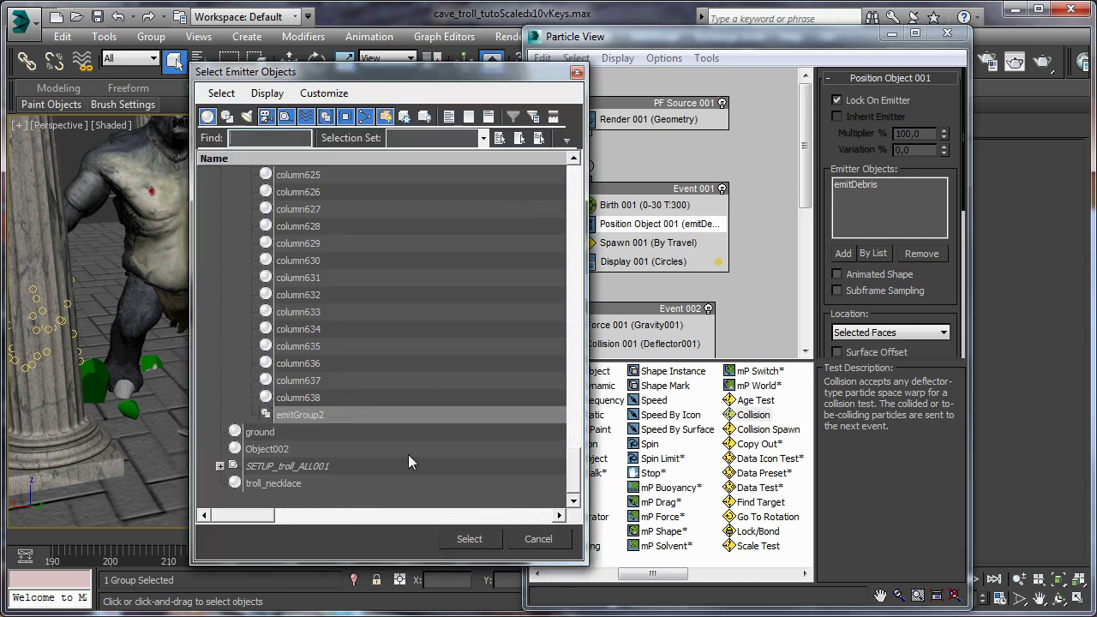
click(489, 538)
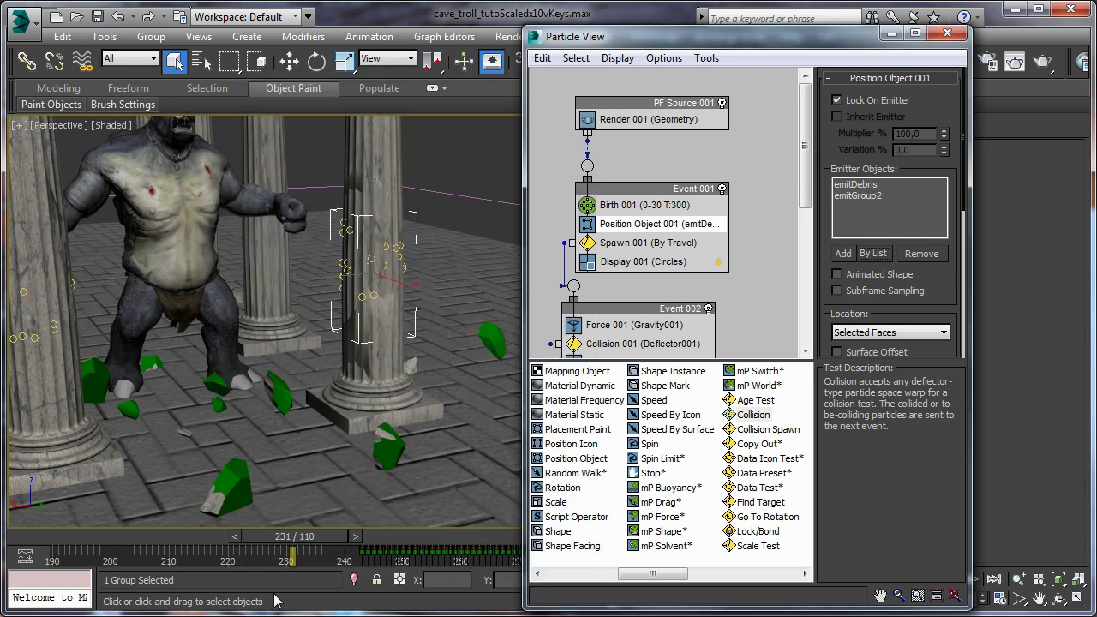
Scrub to frame 258 and back to 241, checking the debris particles around both breaking columns from different angles
drag(322, 544, 473, 553)
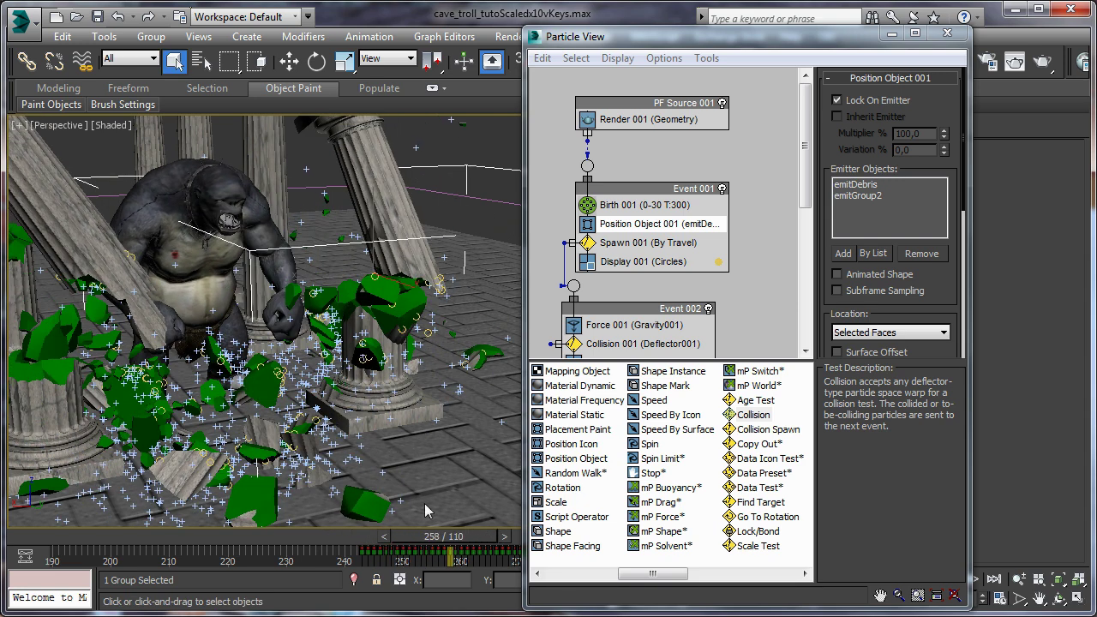
click(1061, 597)
drag(360, 390, 240, 394)
drag(426, 541, 493, 542)
key(ctrl+r)
drag(331, 429, 350, 538)
key(ctrl+r)
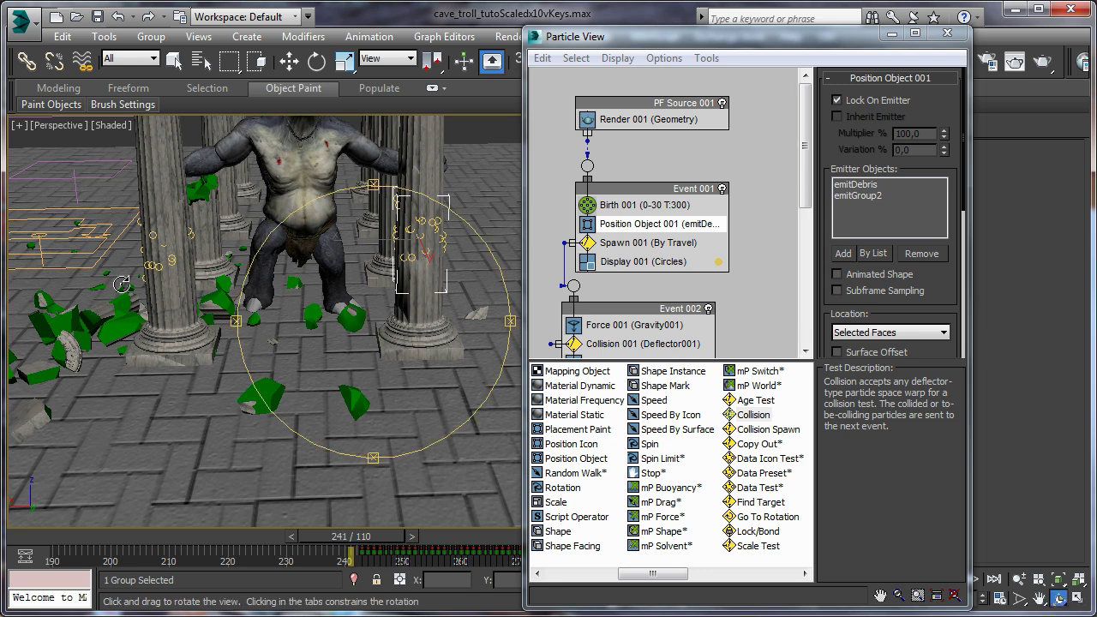
Minimize the Particle View window to clear the perspective viewport around the PF Source 001 icon
click(173, 58)
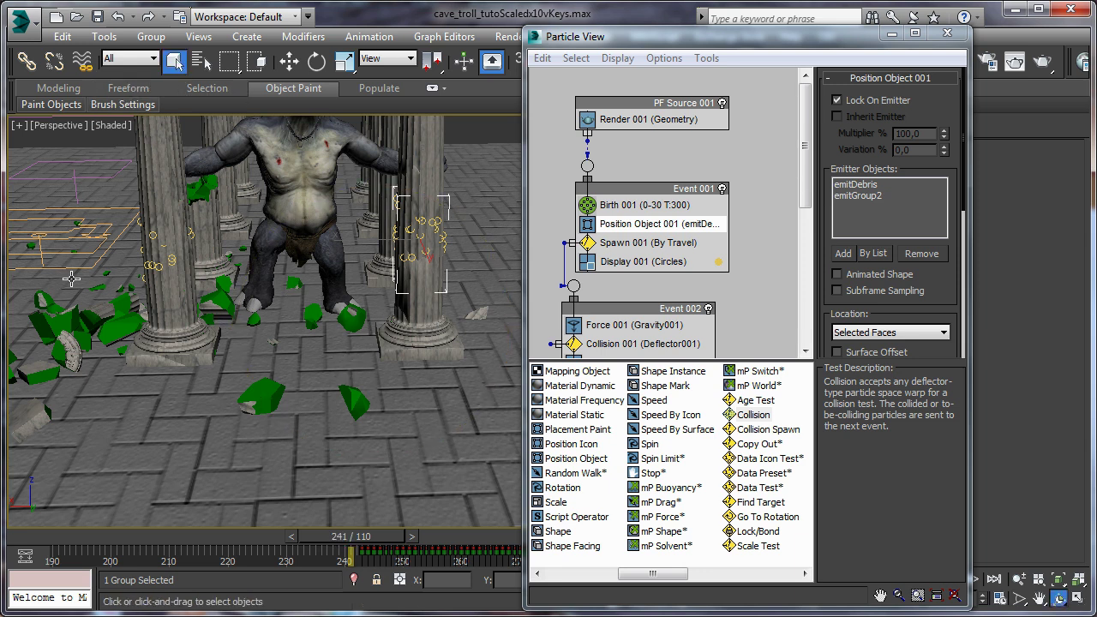
click(58, 244)
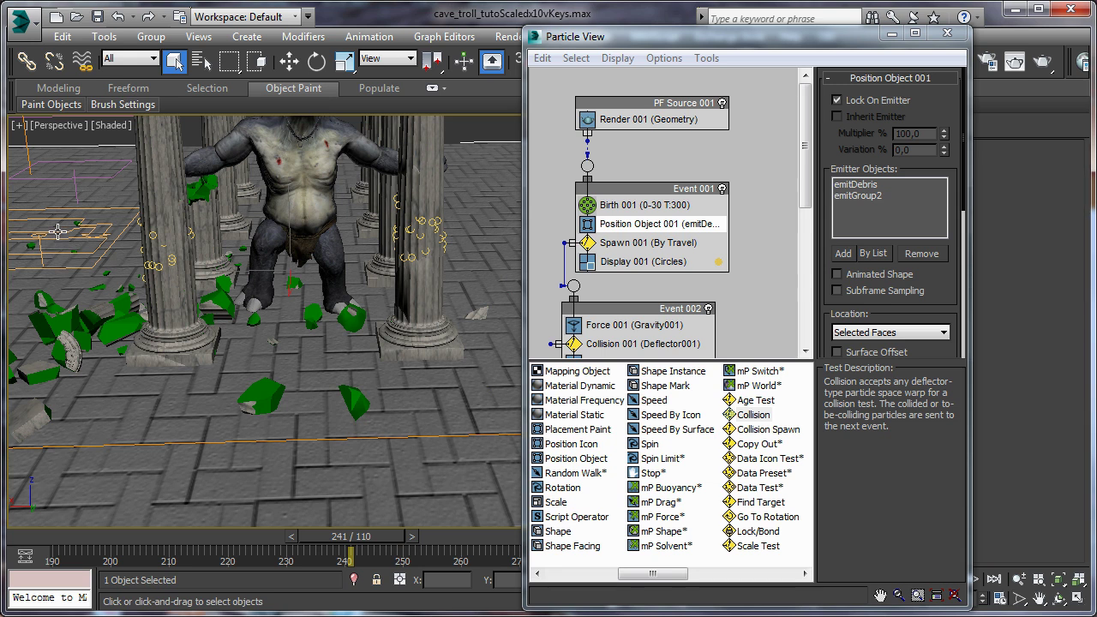
click(1062, 602)
drag(268, 330, 359, 325)
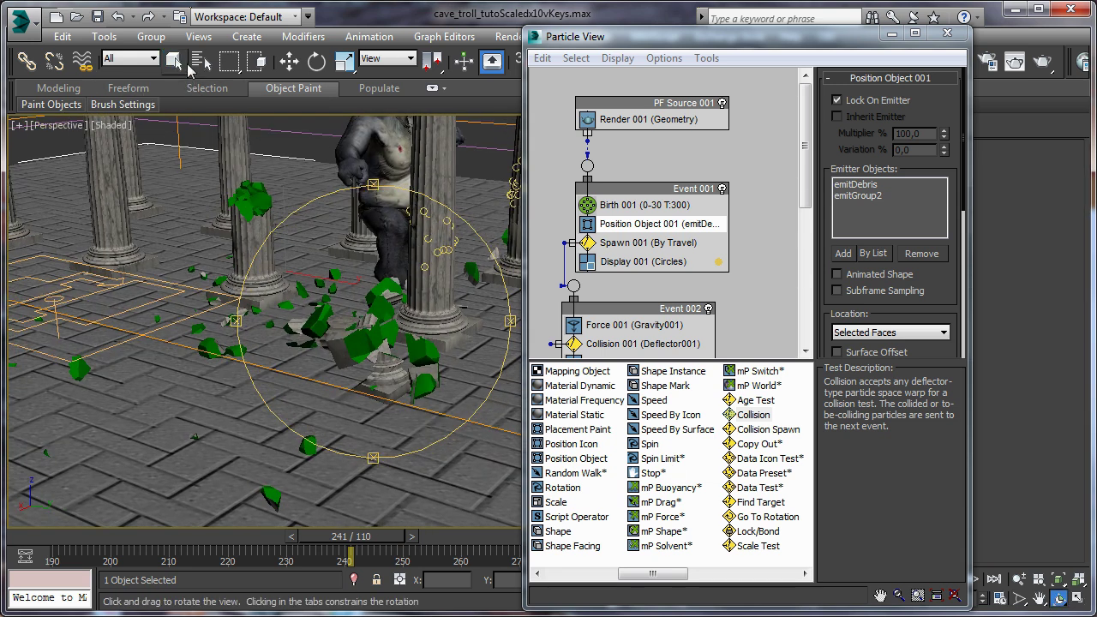
click(173, 58)
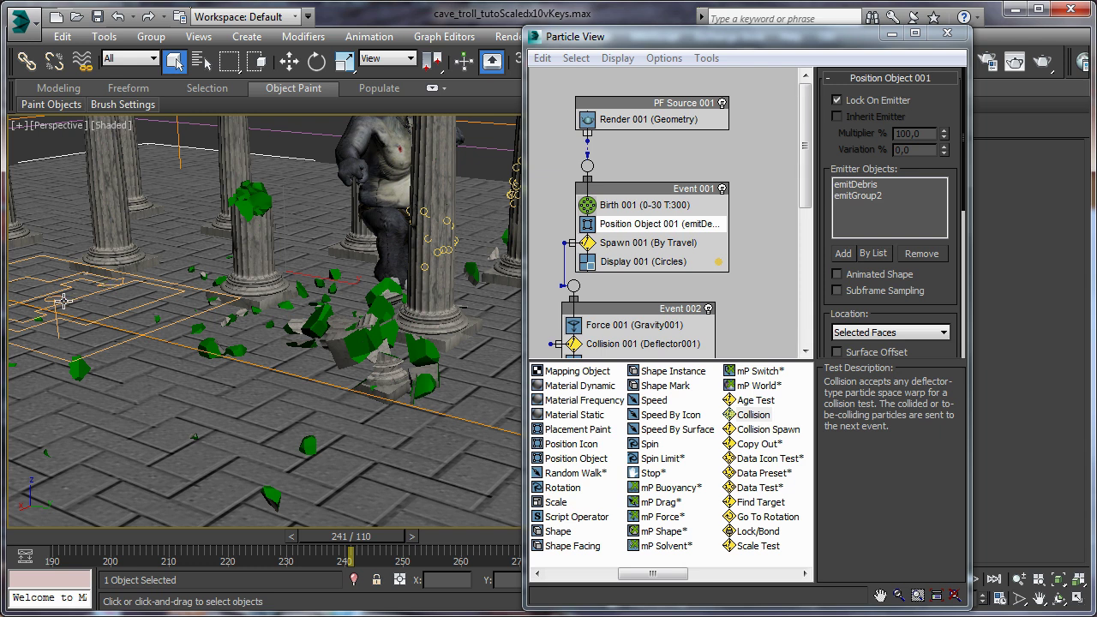
click(892, 34)
middle_drag(307, 306, 407, 312)
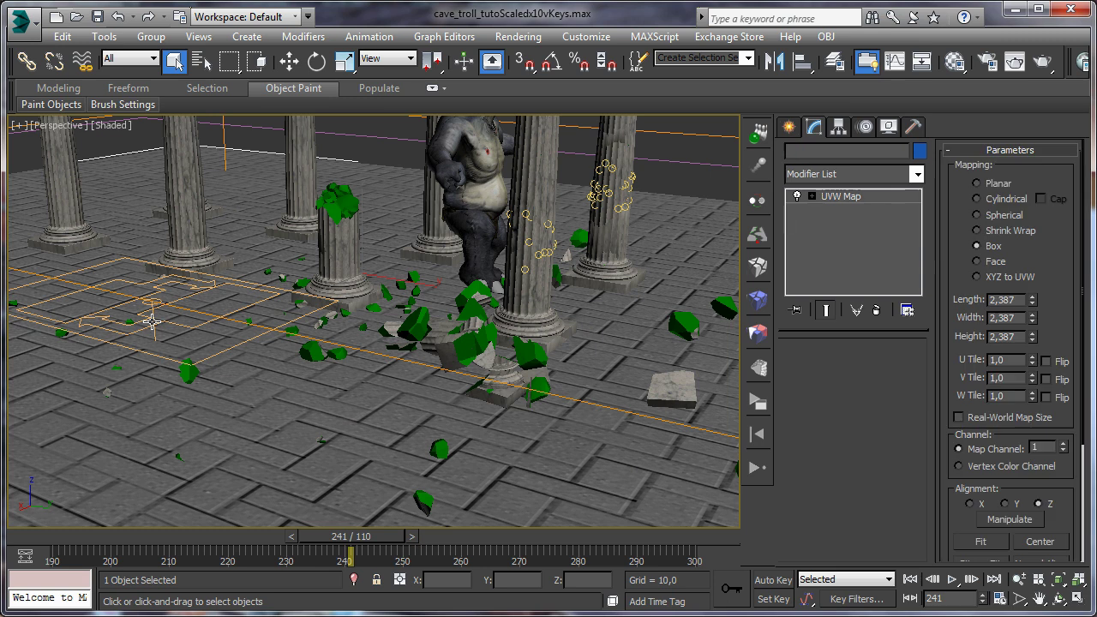
Try to select the PF Source 001 icon lying over the ground
click(1059, 598)
drag(390, 352, 341, 330)
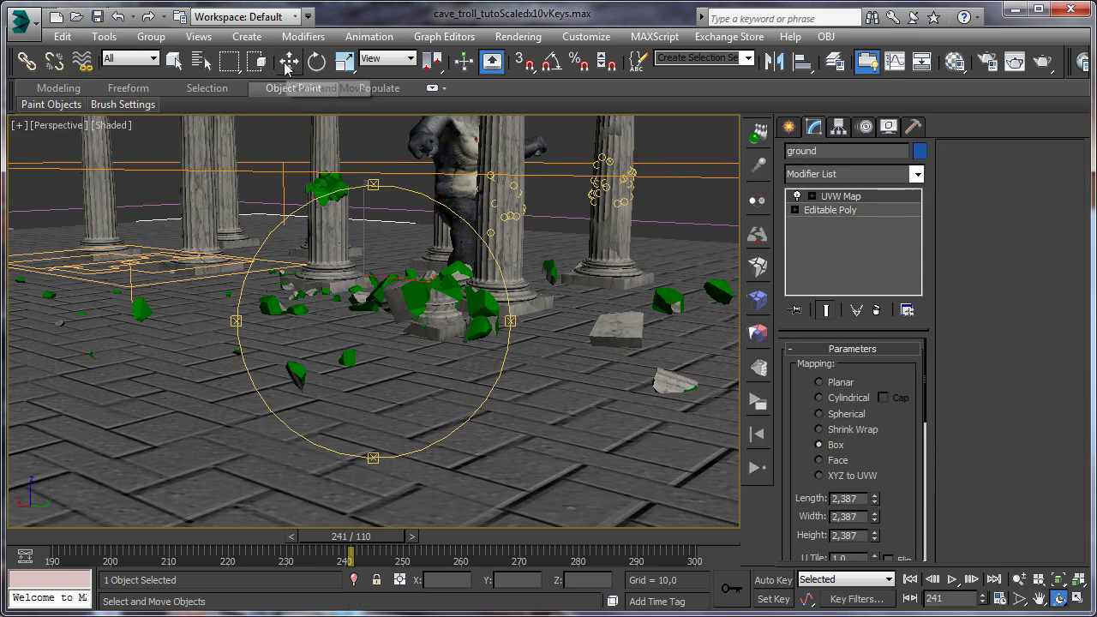
click(174, 60)
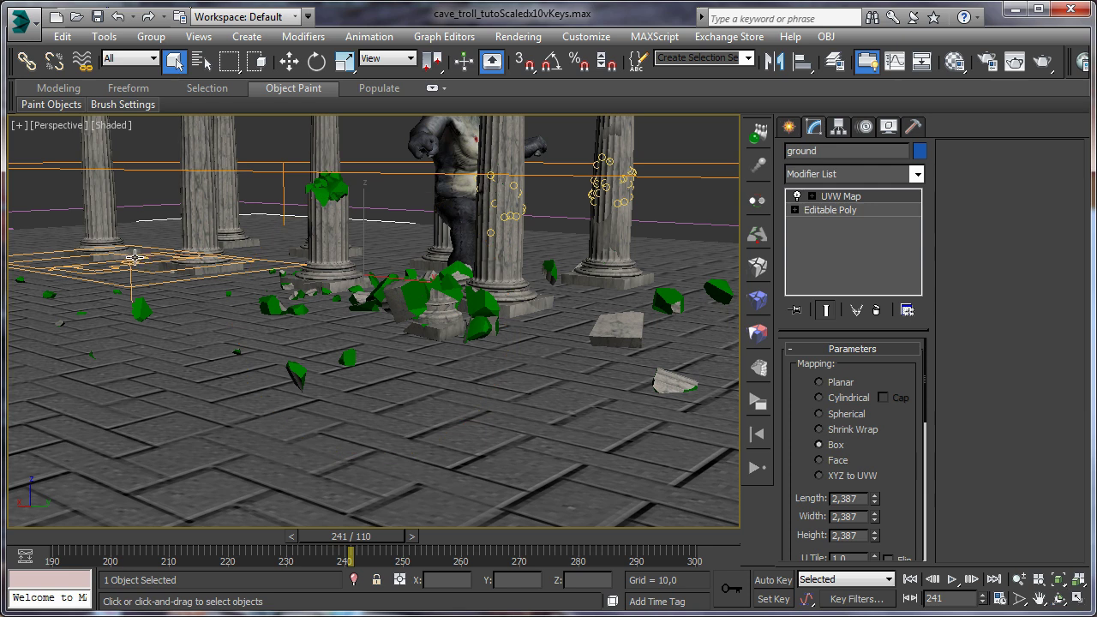
click(135, 257)
click(133, 269)
click(1058, 599)
drag(327, 283, 309, 314)
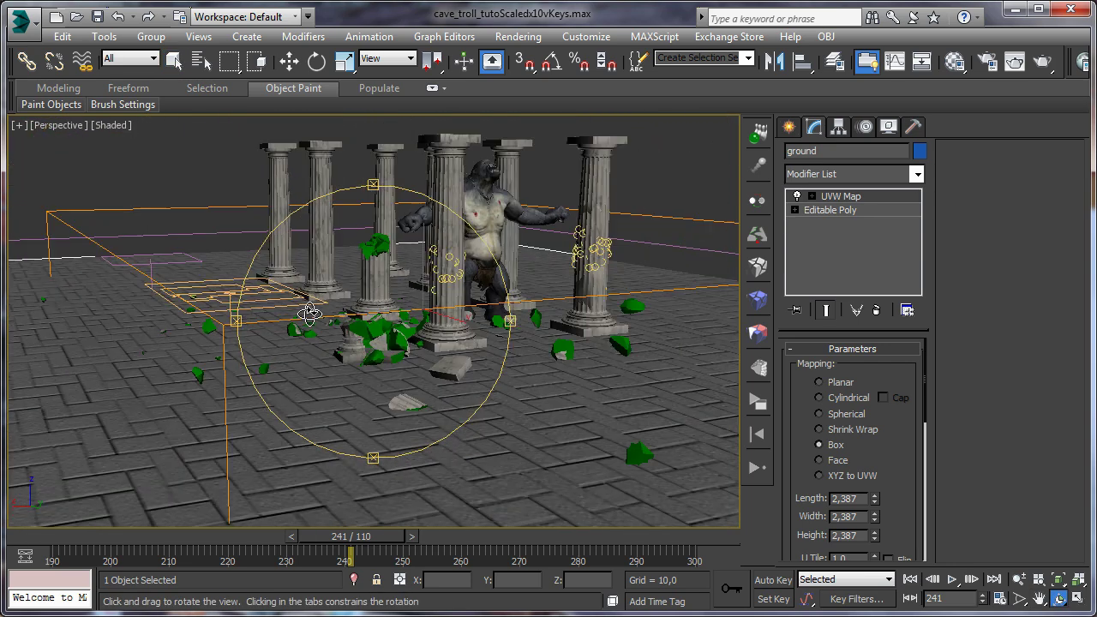
Select the PF Source 001 icon together with the fragment groups of both breaking columns and isolate the selection
click(789, 126)
middle_drag(268, 331, 268, 297)
drag(268, 296, 228, 324)
key(q)
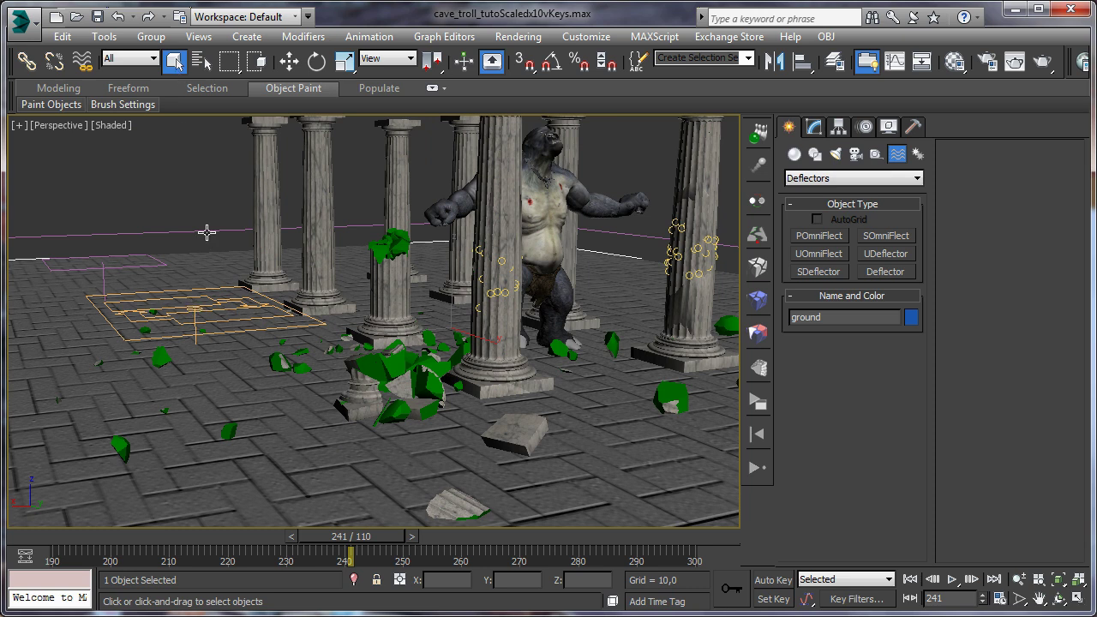
middle_drag(205, 233, 167, 199)
click(1060, 598)
drag(348, 382, 316, 369)
key(q)
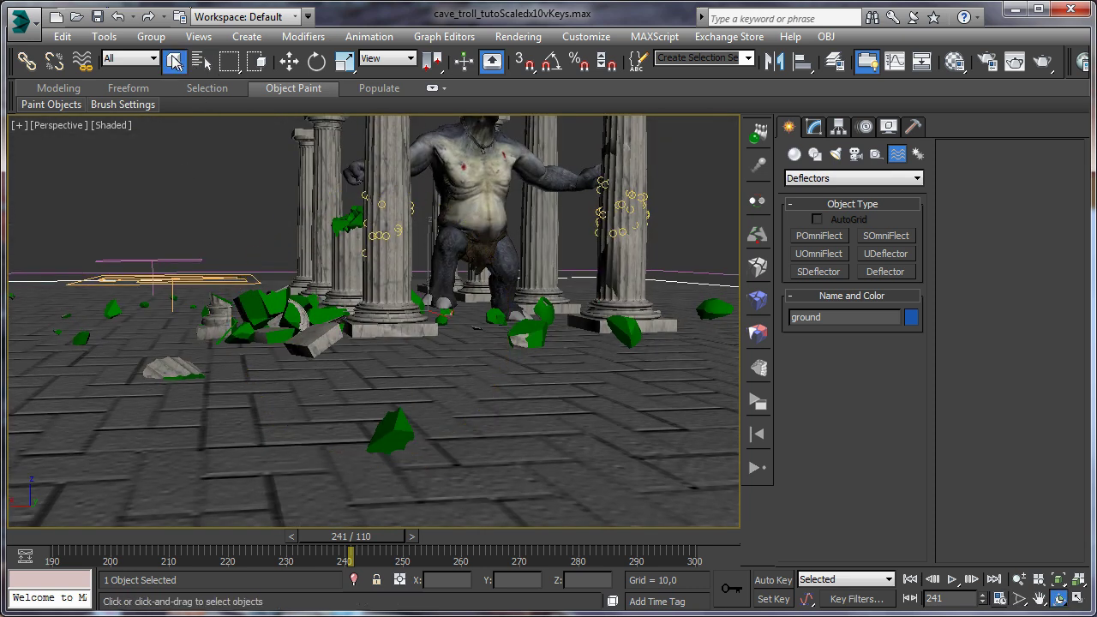
click(170, 296)
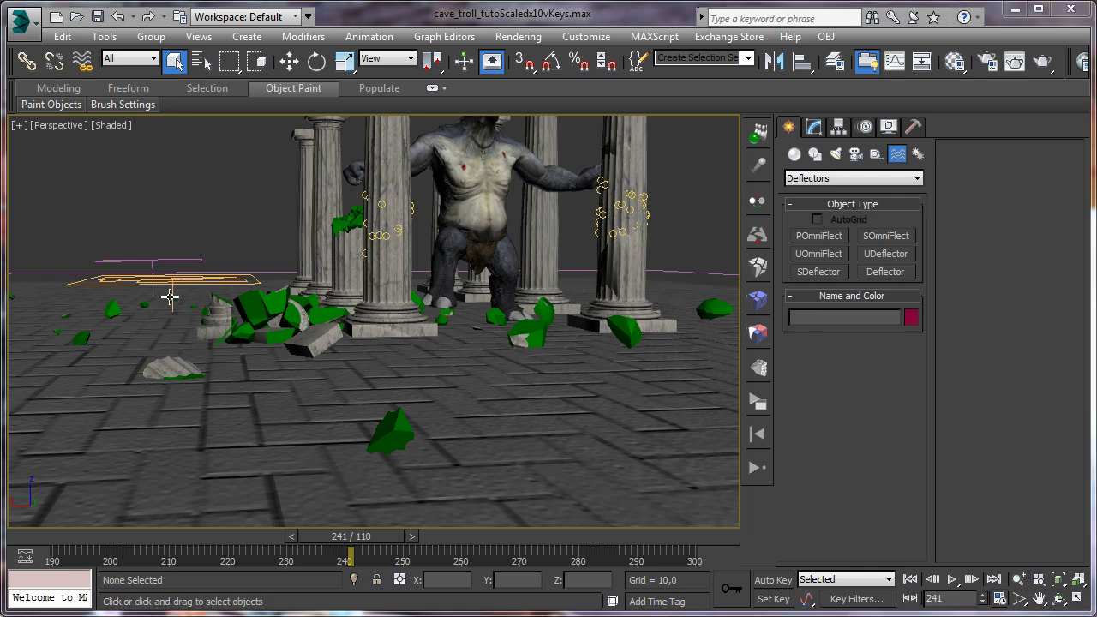
click(172, 285)
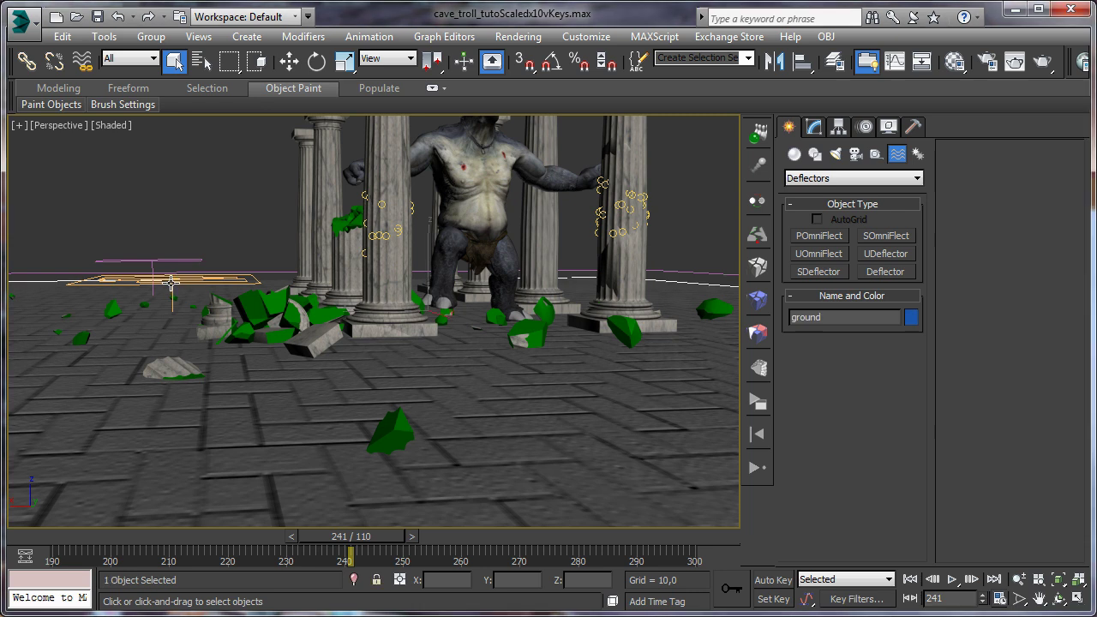
click(181, 280)
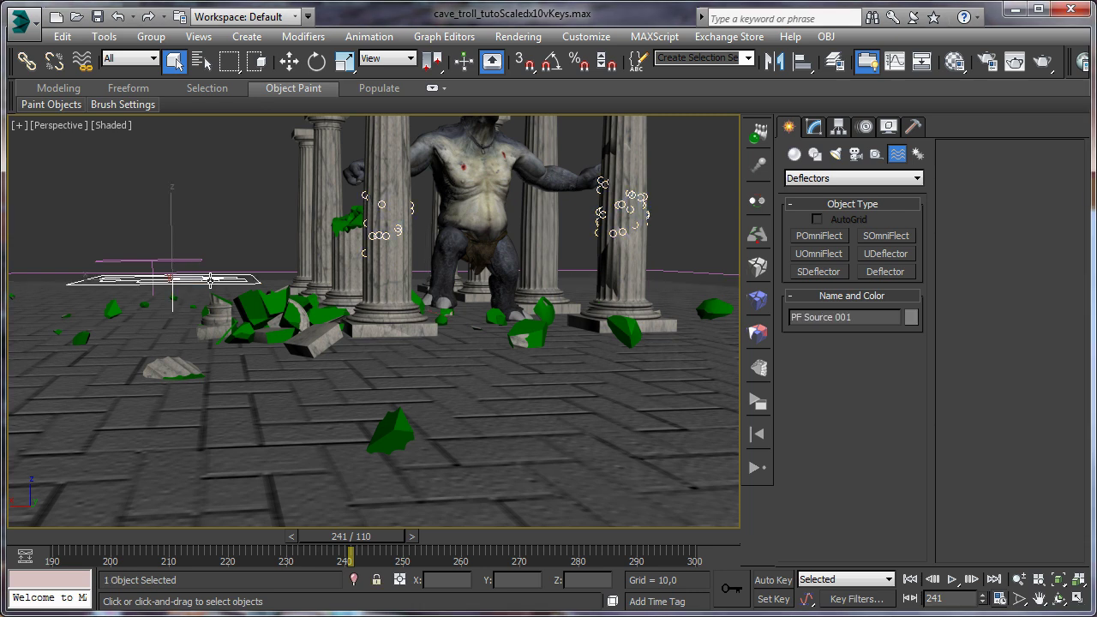
click(624, 218)
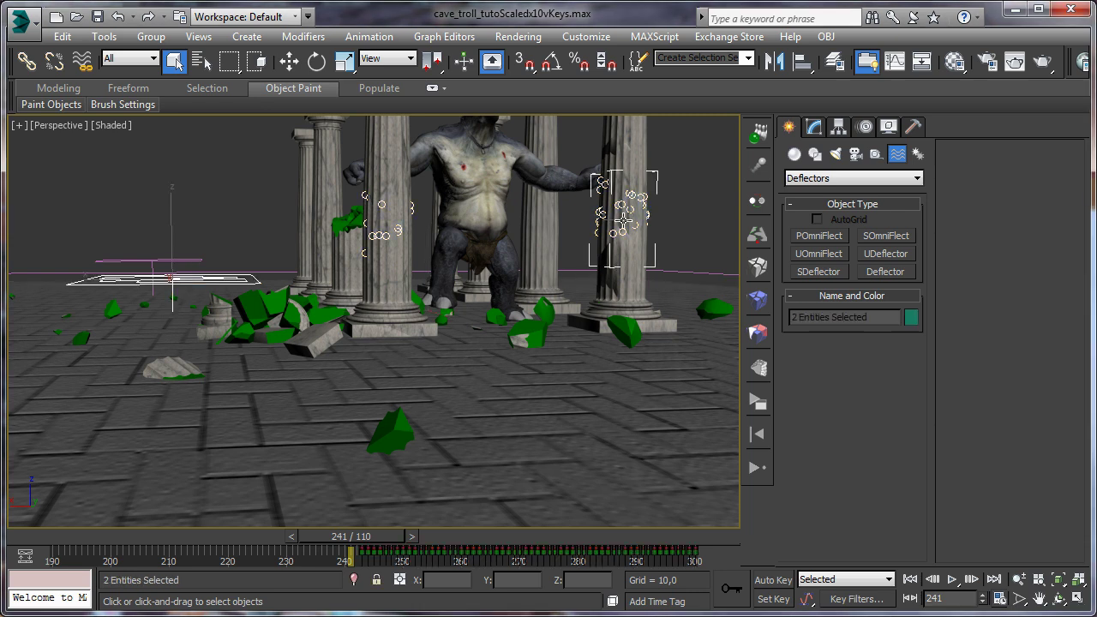
ctrl+click(391, 225)
right_click(391, 229)
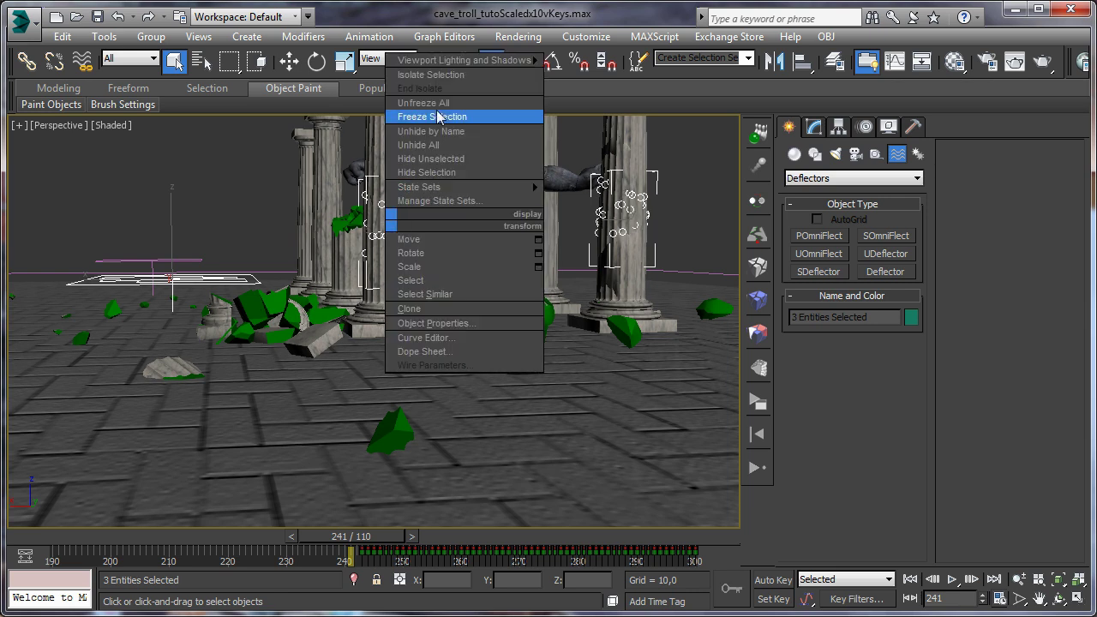
click(433, 76)
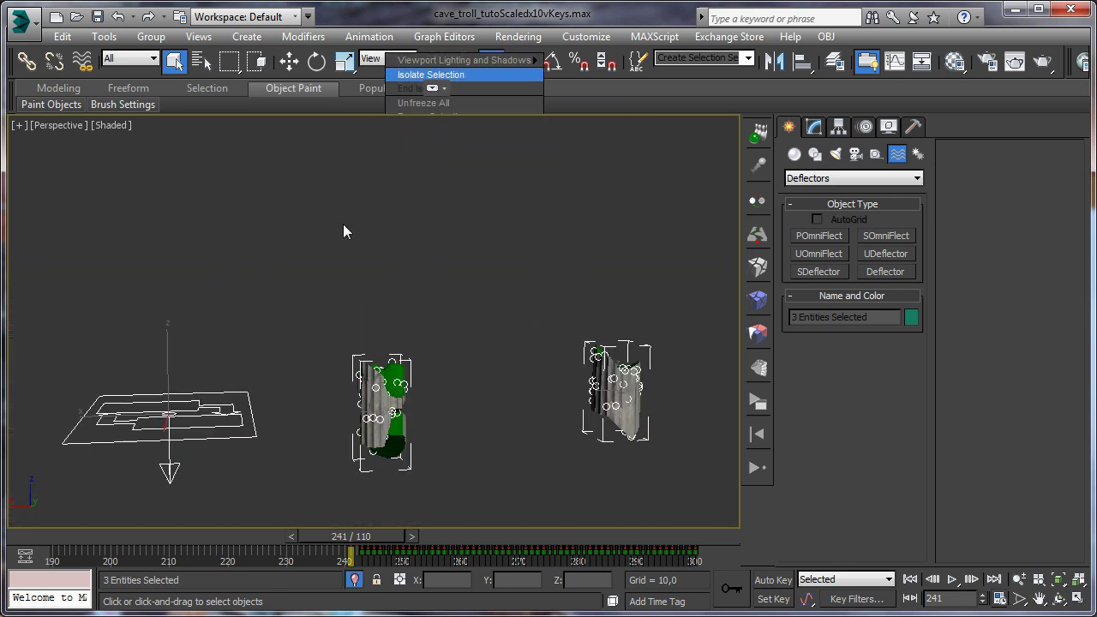
Scrub to frame 249 and back to 235, examining the particles emitted around both isolated fragment groups
drag(376, 537, 289, 537)
key(q)
click(255, 431)
middle_drag(427, 402, 398, 420)
scroll(413, 388, up, 4)
drag(313, 541, 418, 551)
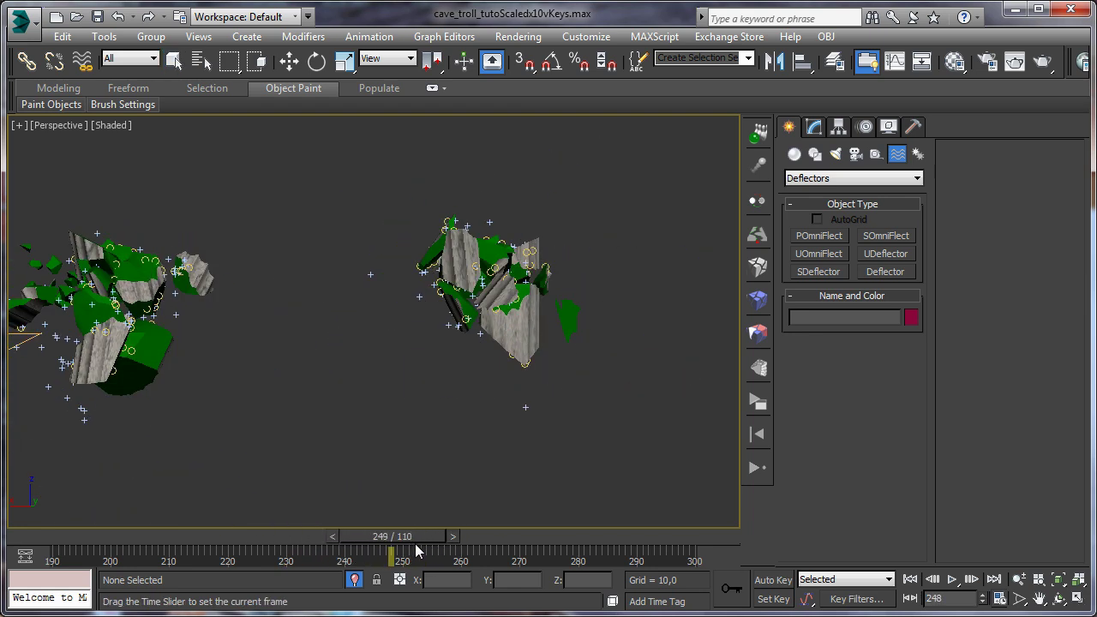
click(1059, 600)
drag(431, 372, 366, 390)
drag(401, 535, 315, 533)
drag(342, 433, 399, 382)
key(q)
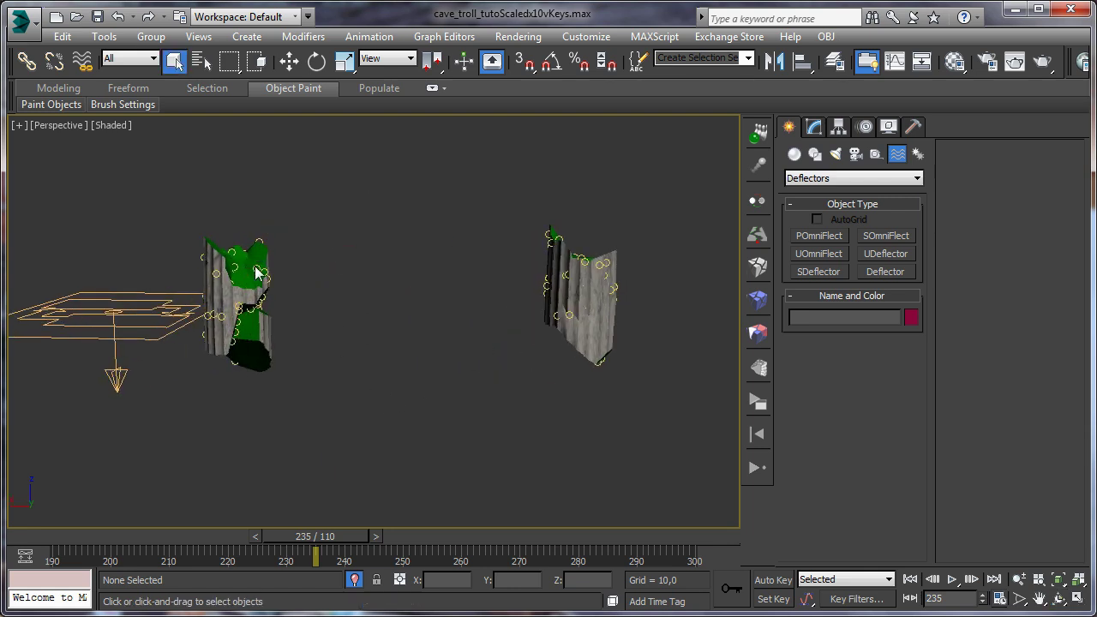
End the isolation to bring back the whole temple scene
right_click(256, 273)
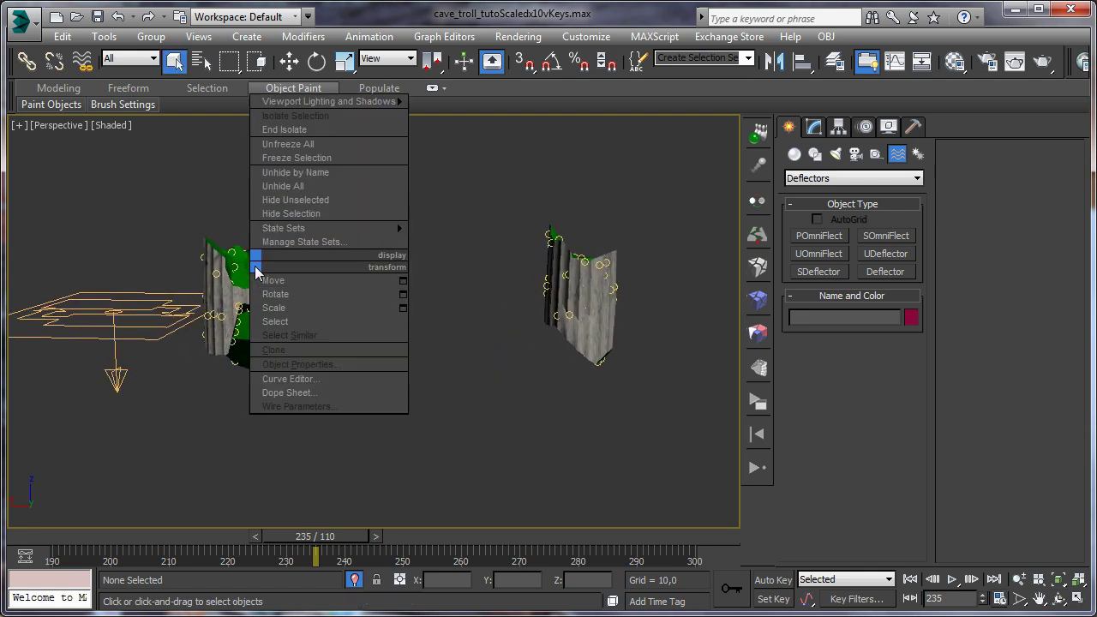
click(283, 131)
middle_drag(253, 311, 229, 302)
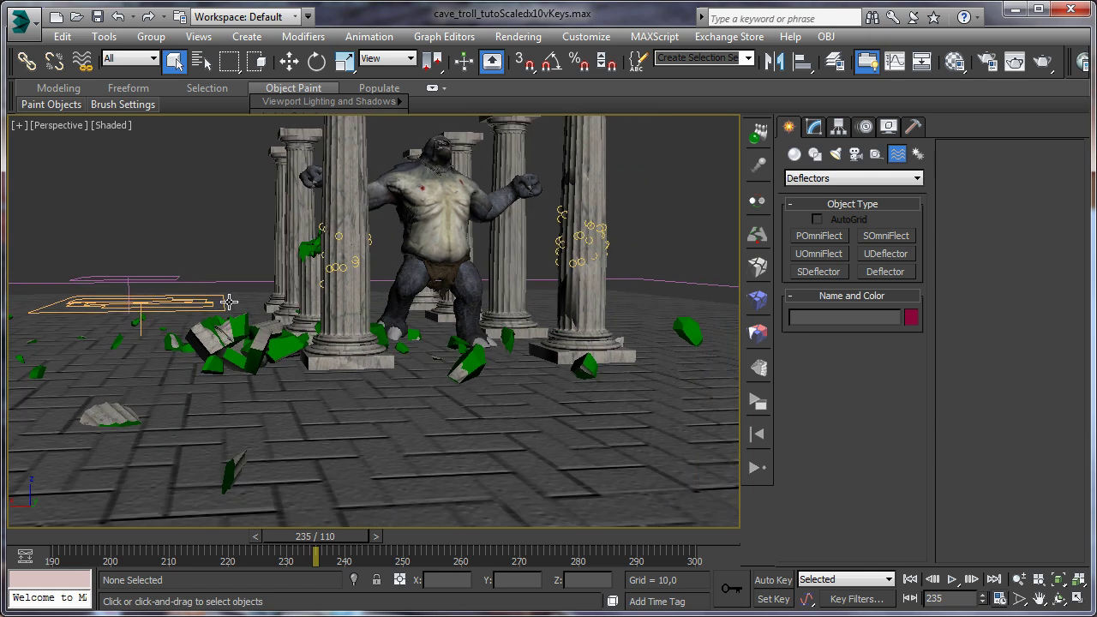
Scrub to frame 267 and back to 194, examining the debris particles around both collapsing columns from several angles
drag(352, 533, 586, 532)
click(1060, 598)
drag(641, 446, 375, 383)
drag(524, 536, 489, 537)
alt+middle_drag(404, 450, 277, 572)
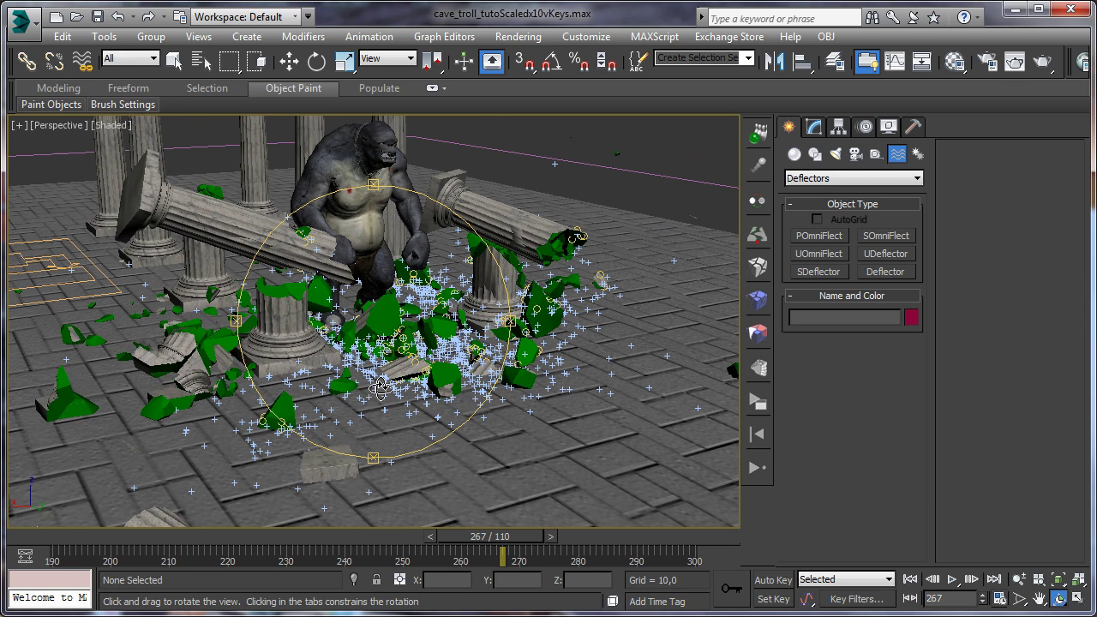
drag(376, 388, 396, 360)
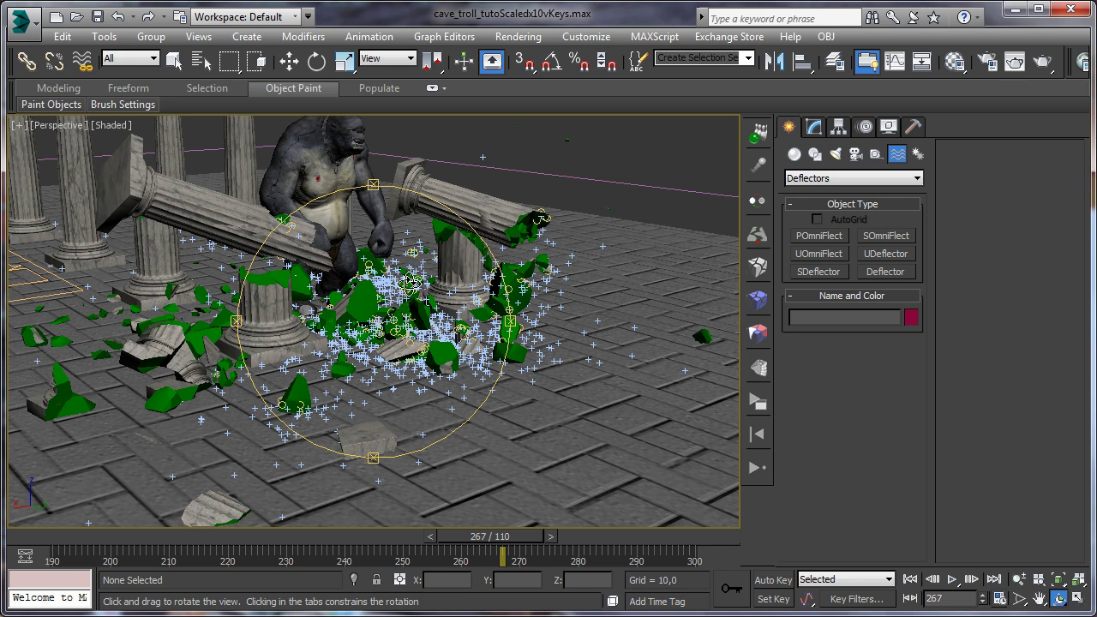
drag(409, 284, 433, 288)
drag(472, 539, 75, 554)
drag(454, 330, 473, 317)
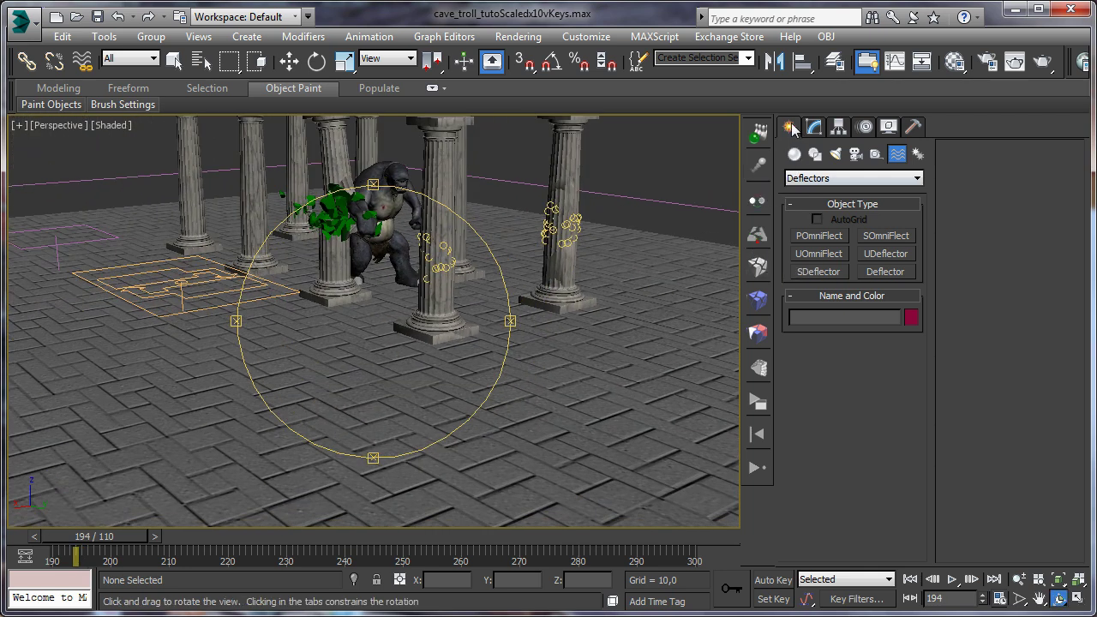
Create a standard box about 4 long, 2.6 wide and 3.3 high on the empty floor beside the columns
click(796, 155)
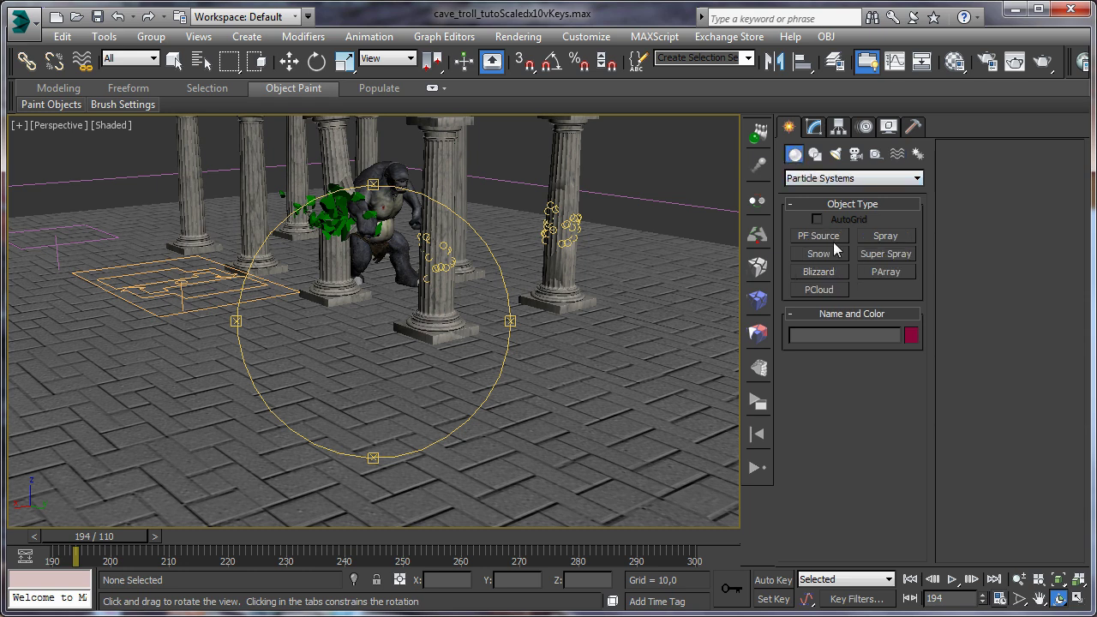
click(848, 178)
click(827, 188)
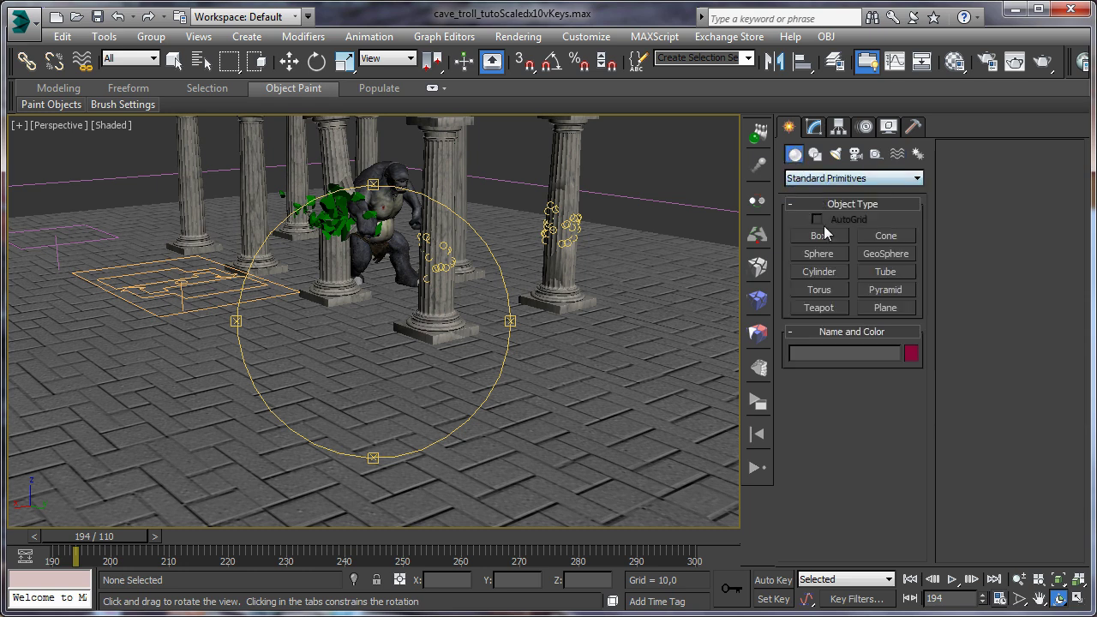
click(818, 238)
scroll(717, 269, down, 5)
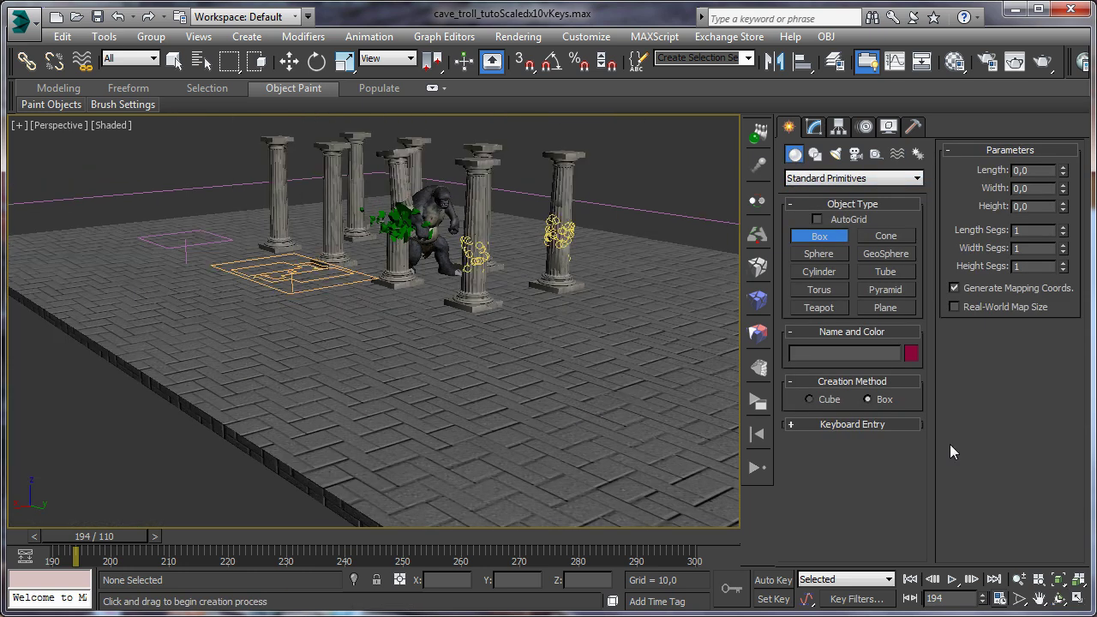
click(1058, 598)
drag(401, 337, 278, 348)
click(823, 236)
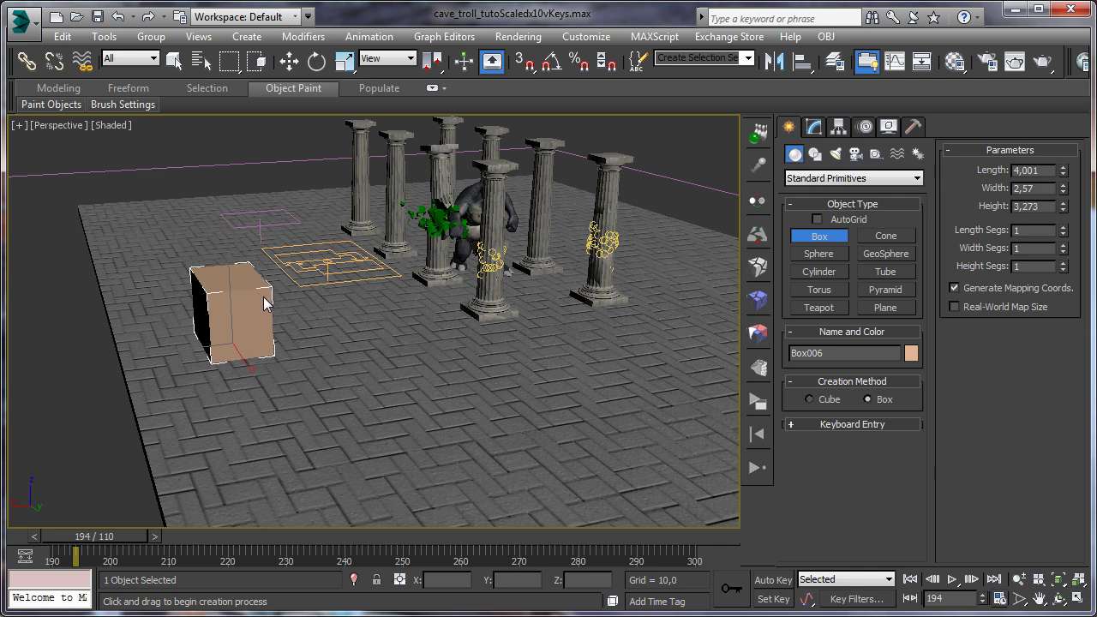
Shatter the new box into 64 shards in Uniform style with Pulldownit's Shatter It
click(758, 268)
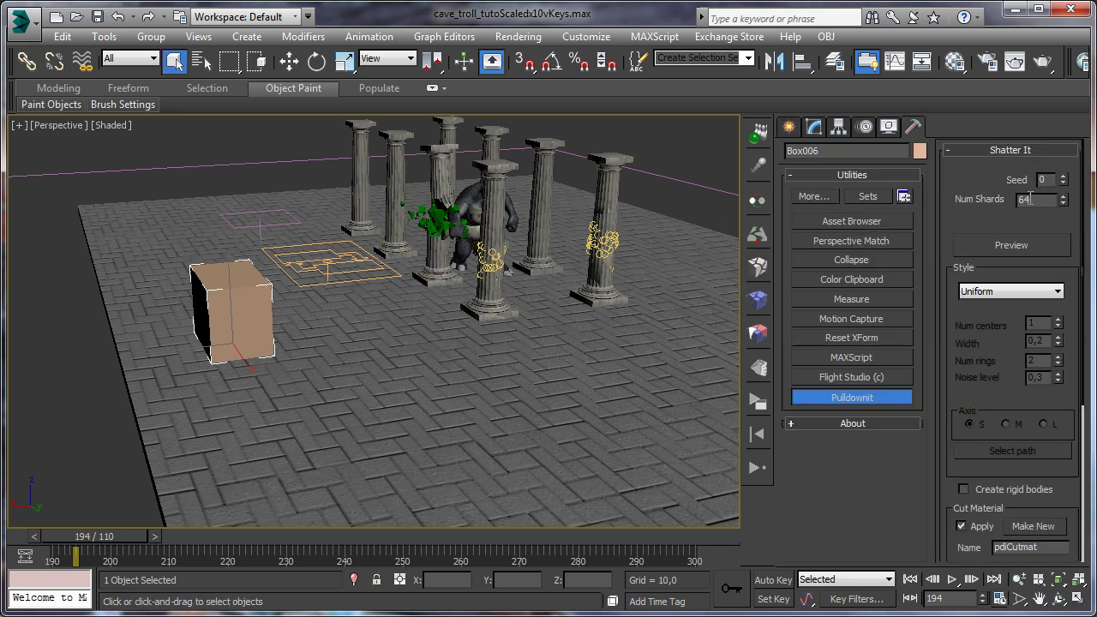
drag(1076, 482, 1077, 229)
click(1010, 341)
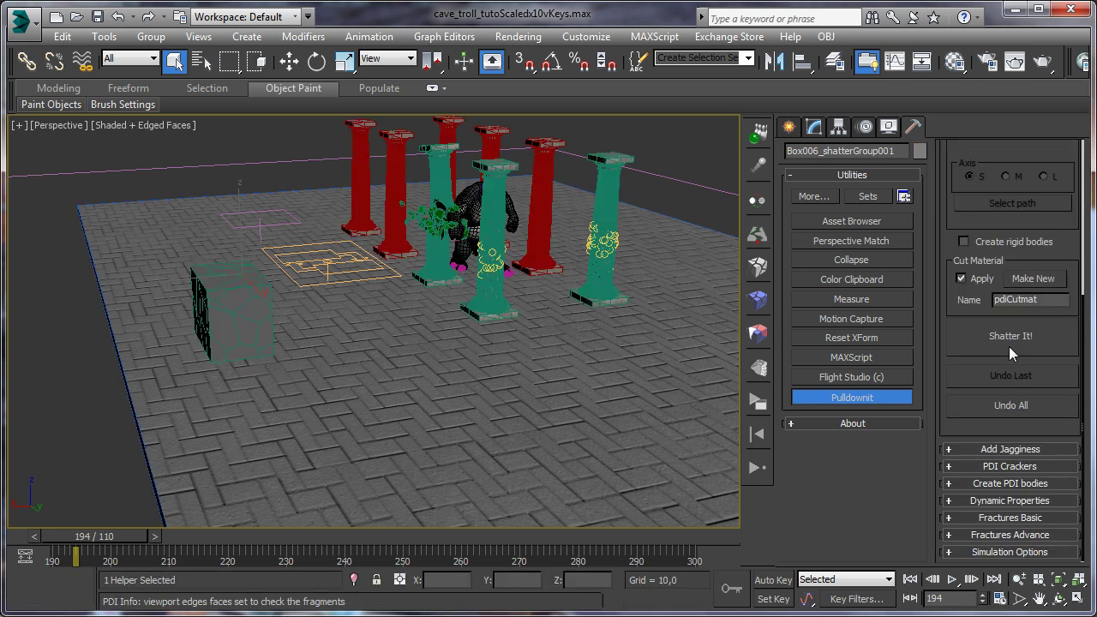
Try to isolate the shattered box through its shatter group helper
click(1059, 598)
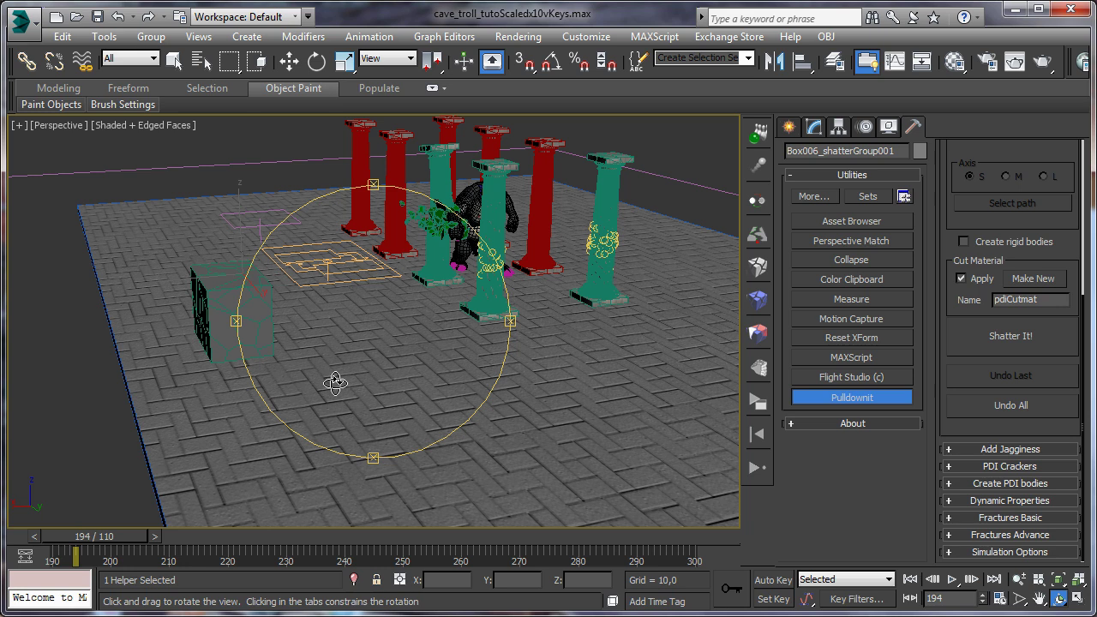
click(174, 60)
right_click(225, 276)
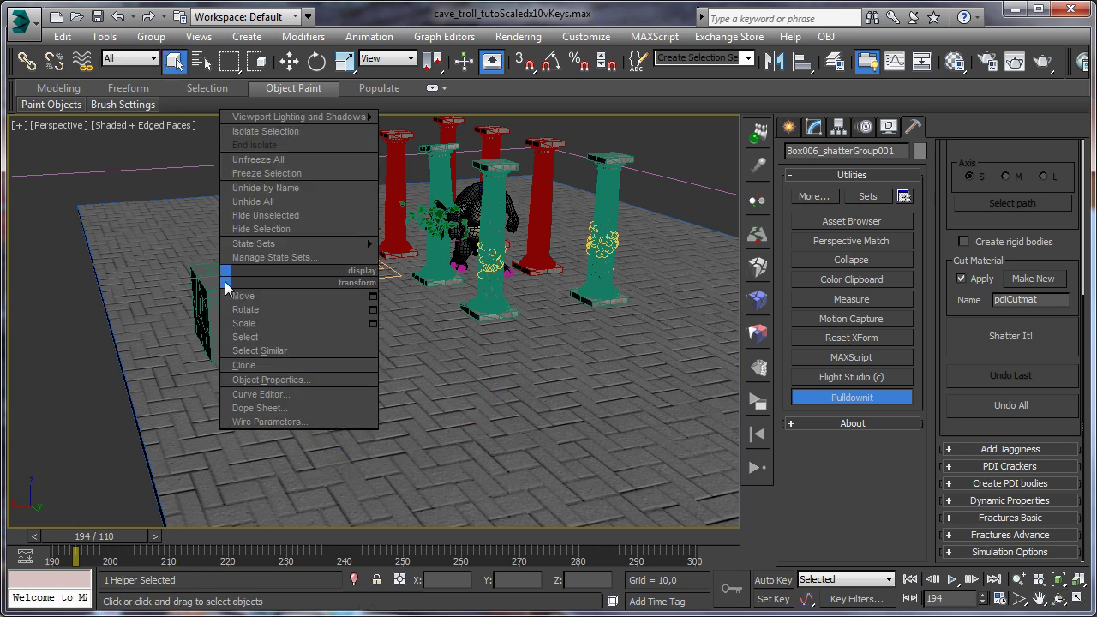
click(263, 133)
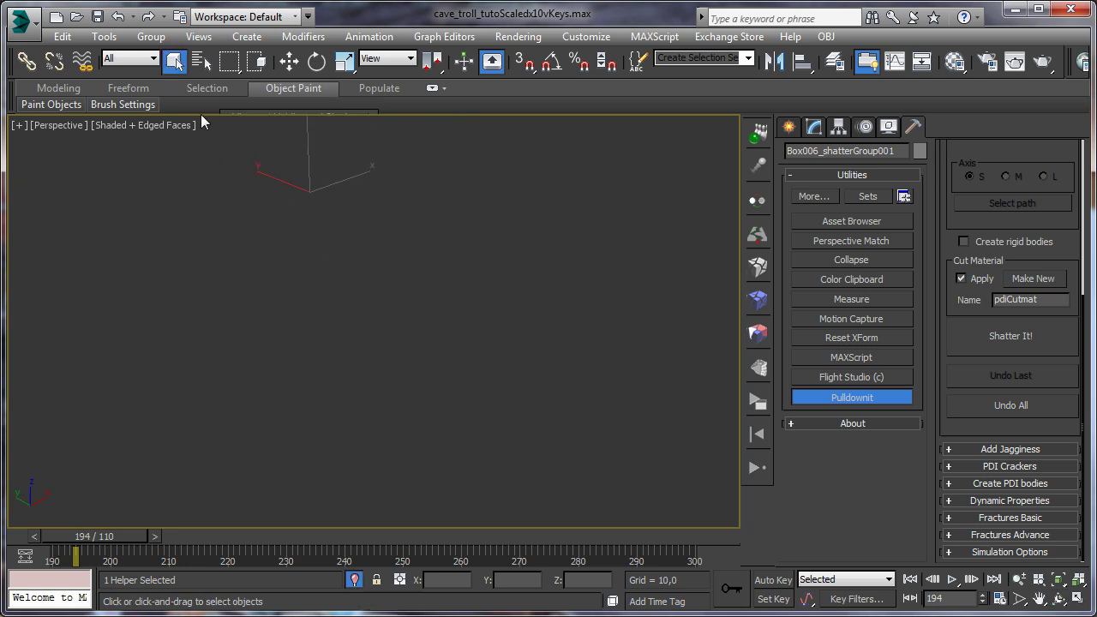
right_click(314, 194)
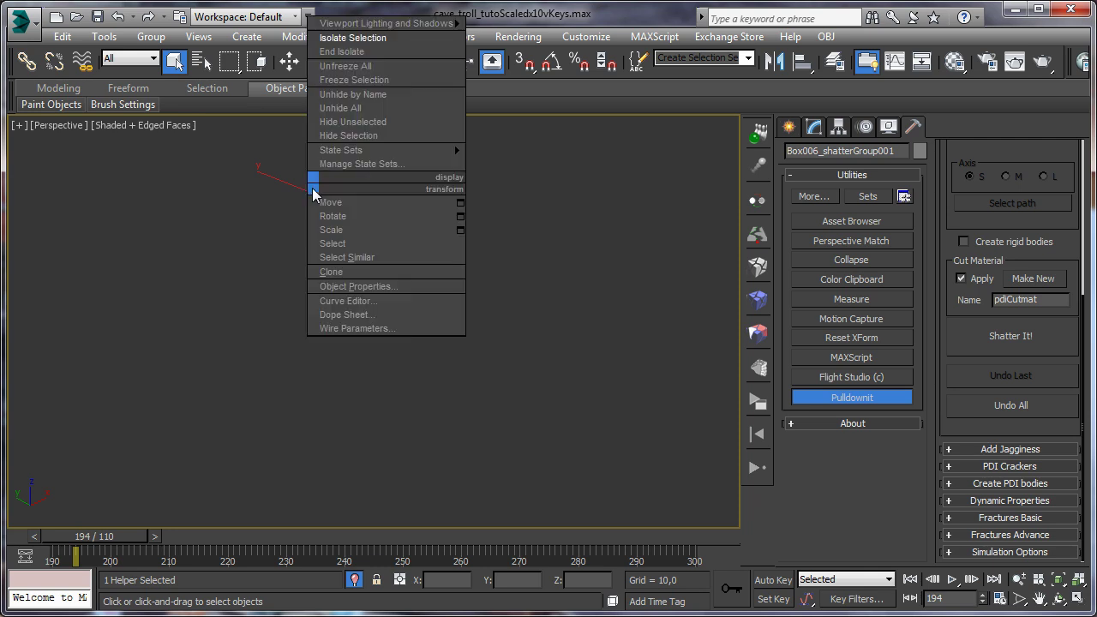
click(351, 68)
End the helper isolation, then region-select the shattered box without the floor and deflector and isolate the selection
click(204, 274)
click(168, 149)
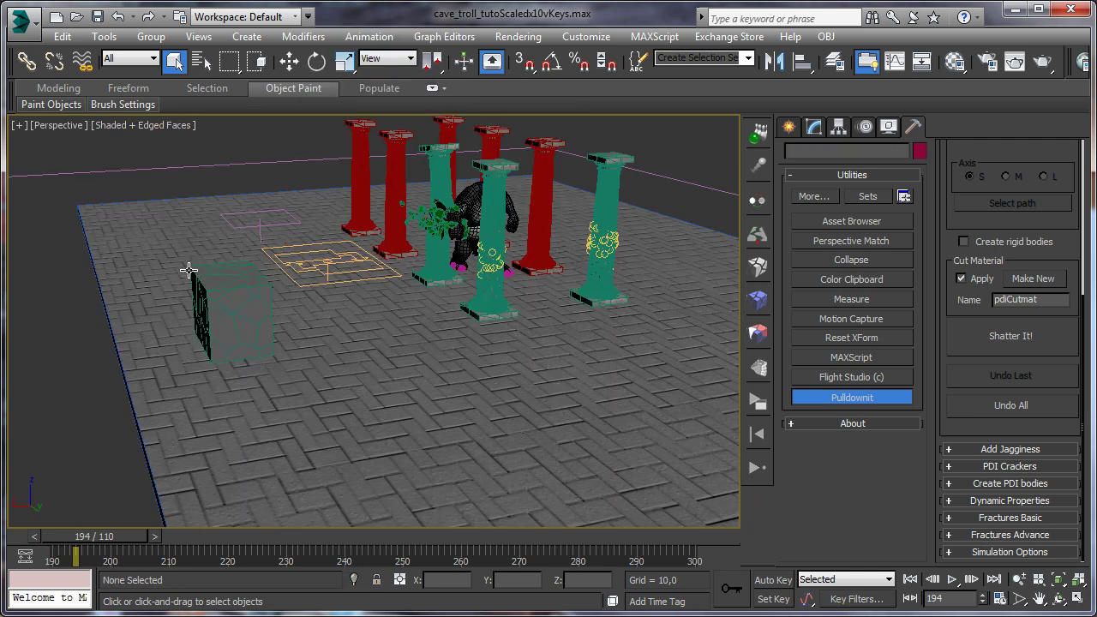
click(274, 376)
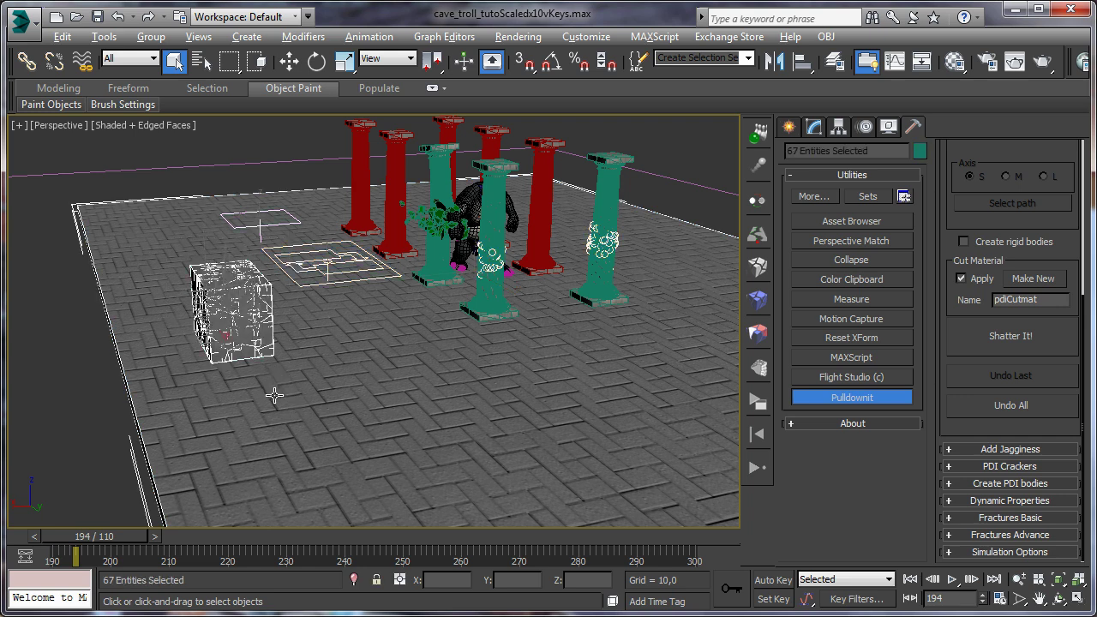
alt+click(274, 395)
alt+click(260, 234)
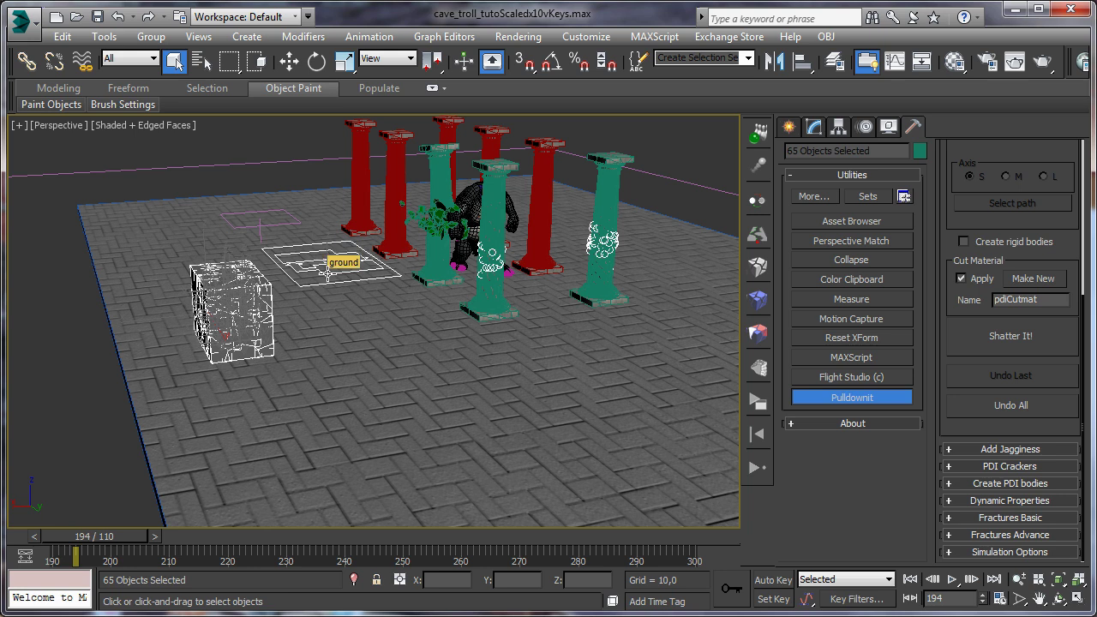
right_click(371, 313)
click(251, 161)
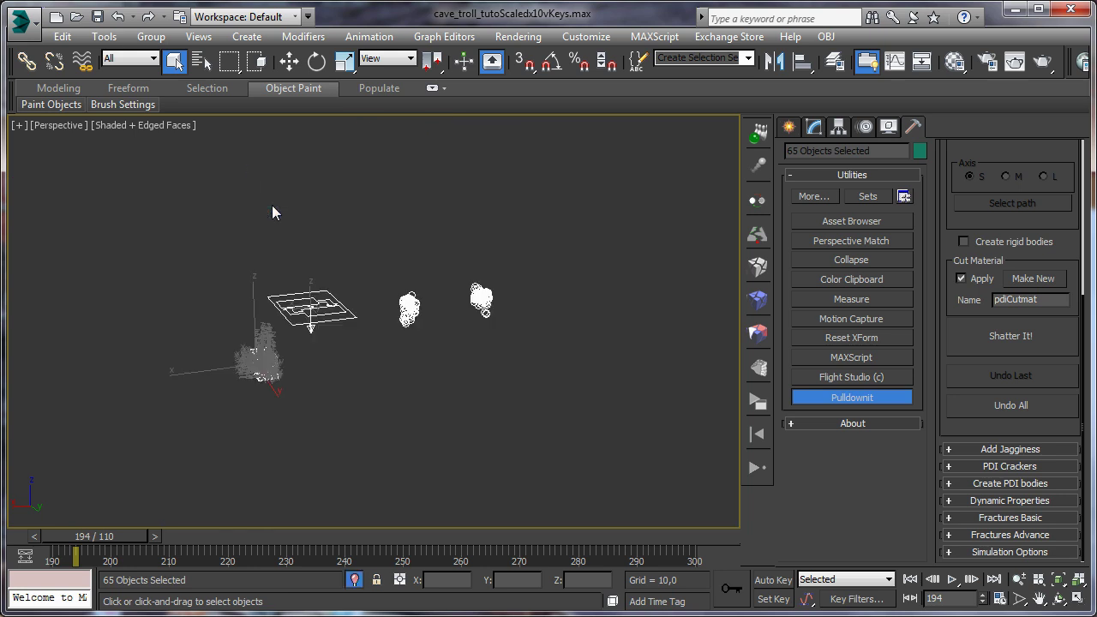
Narrow the isolation to only the 64 shards of the shattered box, leaving out the particle system
click(331, 258)
middle_drag(333, 255, 326, 227)
scroll(325, 226, up, 3)
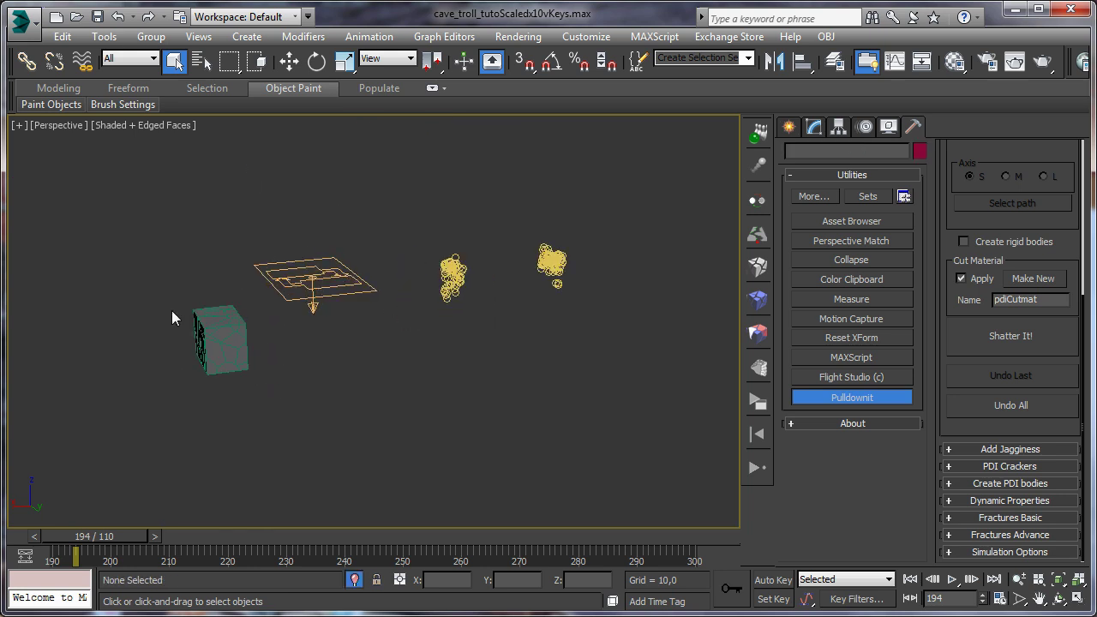
drag(234, 398, 250, 405)
right_click(221, 338)
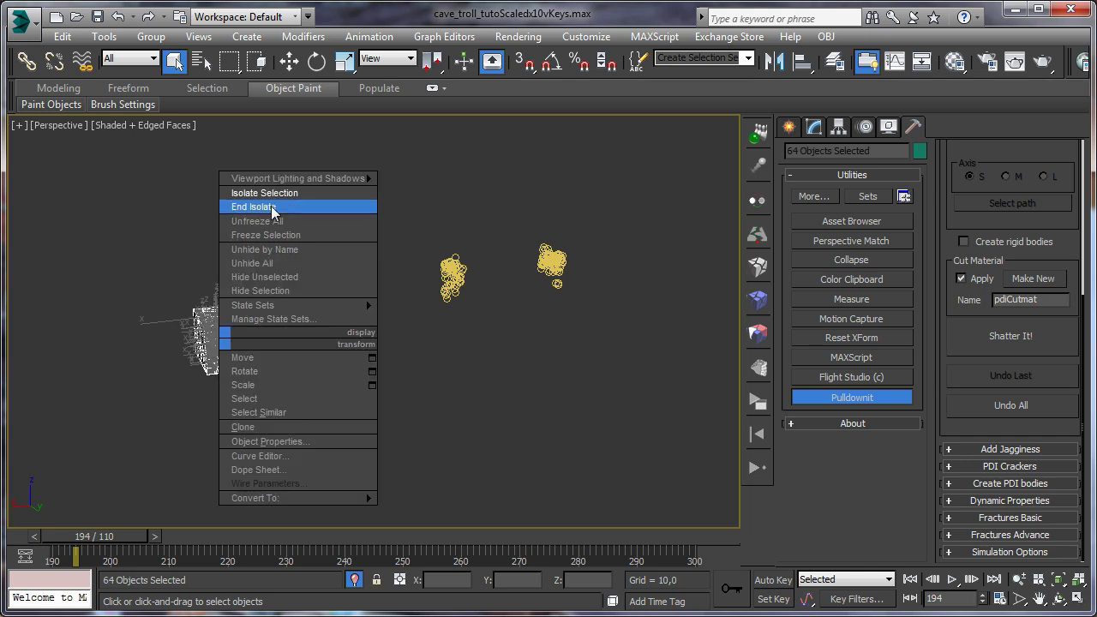
click(271, 192)
click(491, 303)
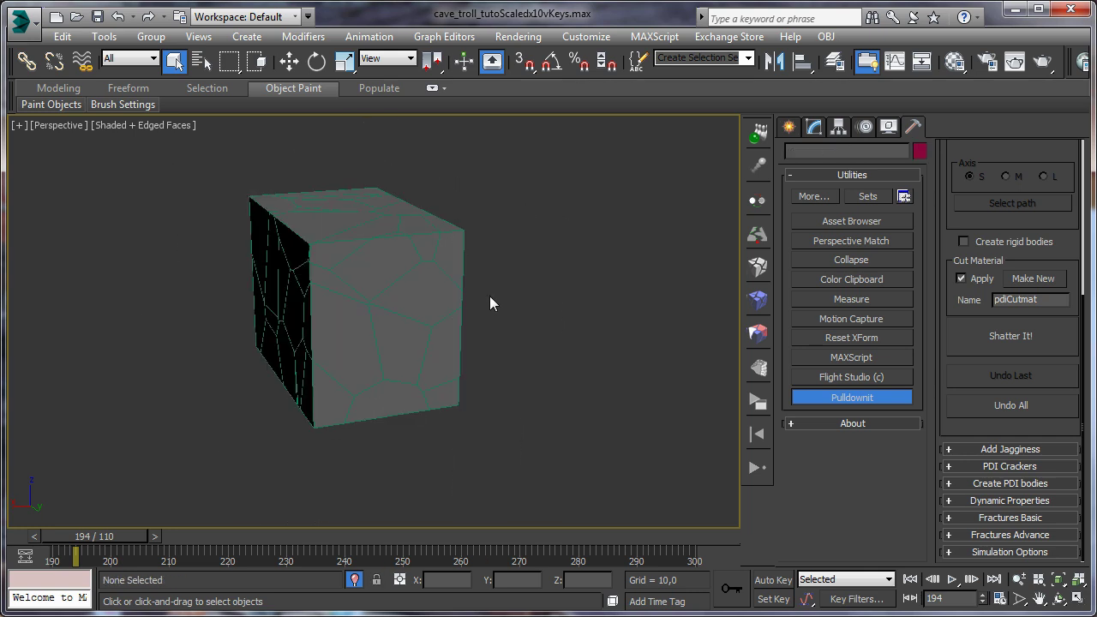
Delete the shards at the upper and lower corners along one vertical edge of the box
click(1063, 600)
drag(462, 369, 319, 336)
click(177, 64)
middle_drag(289, 226, 336, 253)
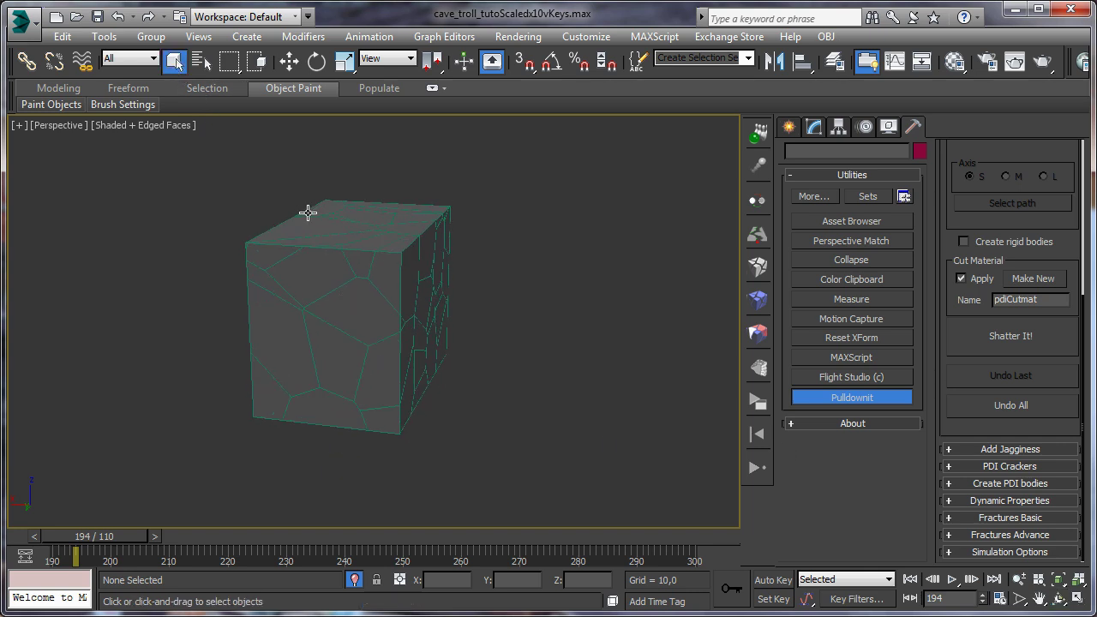
click(1059, 598)
drag(343, 345, 390, 331)
click(174, 62)
click(1059, 598)
drag(390, 322, 395, 324)
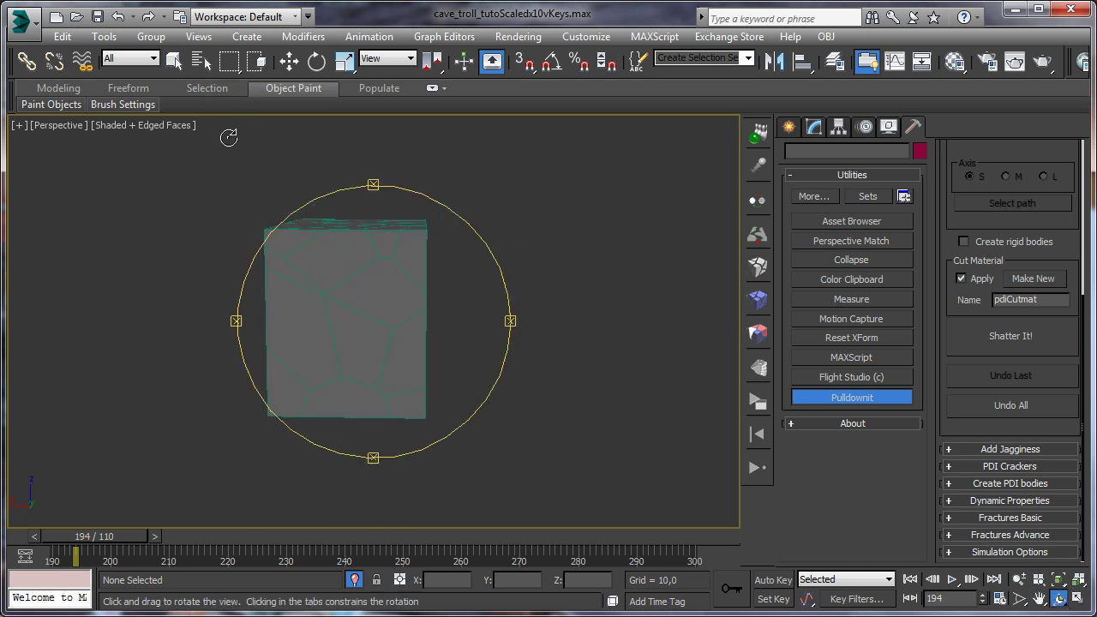
click(174, 58)
drag(466, 316, 466, 316)
click(426, 209)
drag(431, 252, 436, 266)
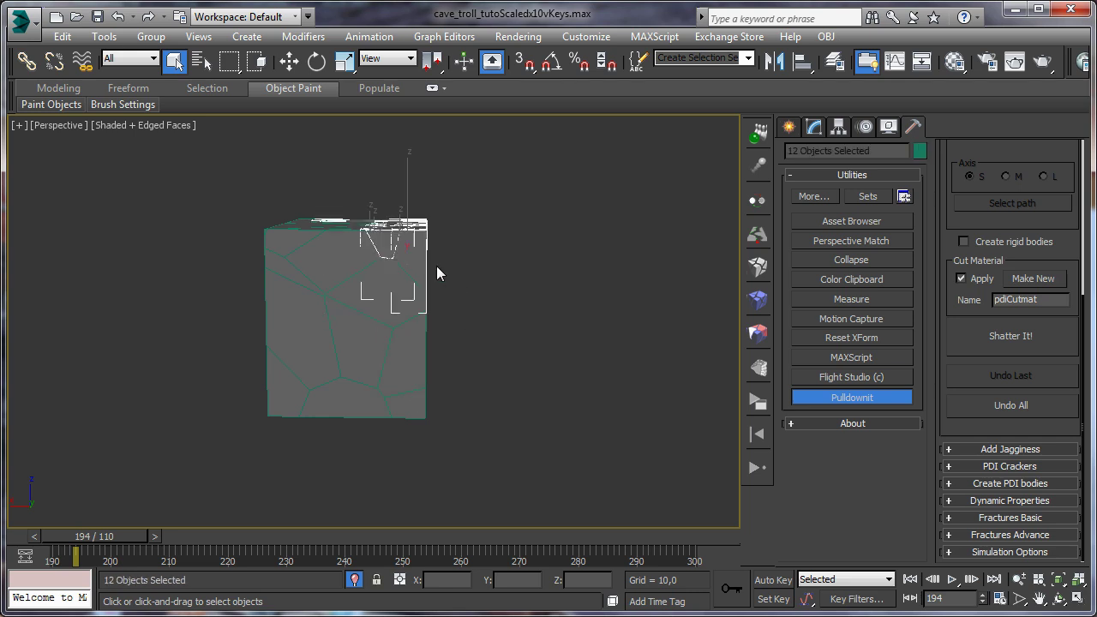
key(Delete)
drag(443, 376, 413, 435)
key(Delete)
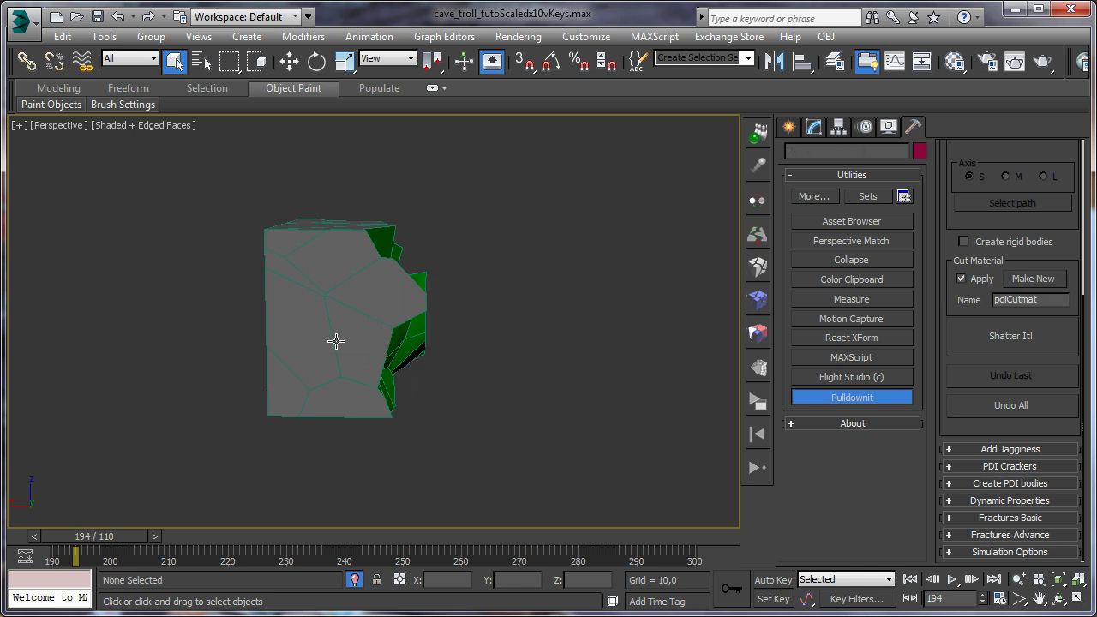
Delete the shards at the lower and upper corners along the opposite vertical edge of the box
key(ctrl+r)
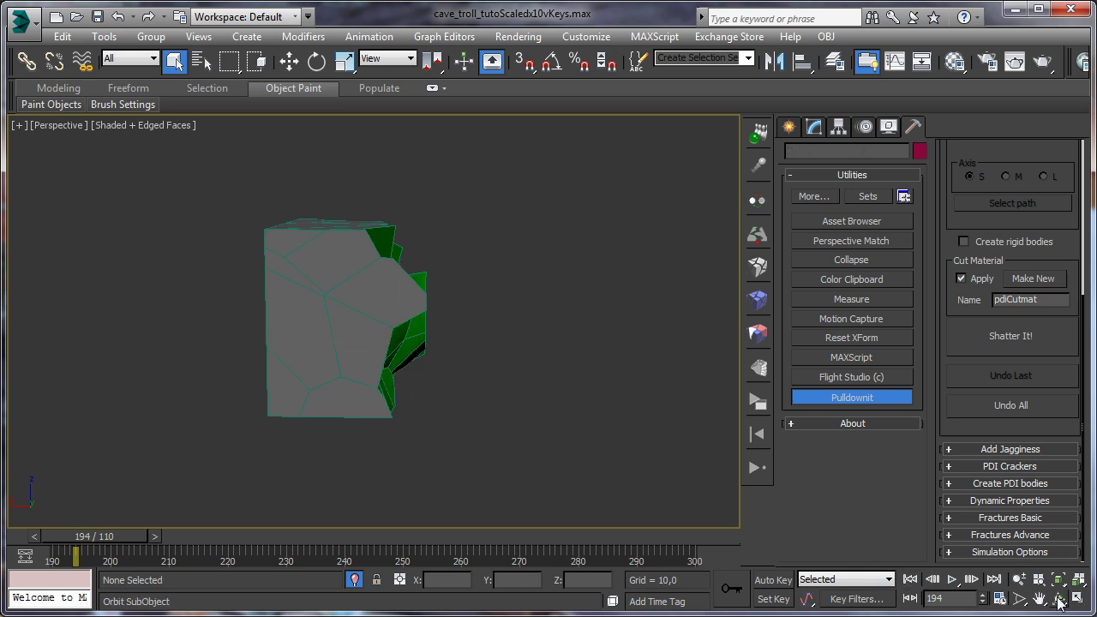
drag(395, 361, 400, 341)
click(174, 60)
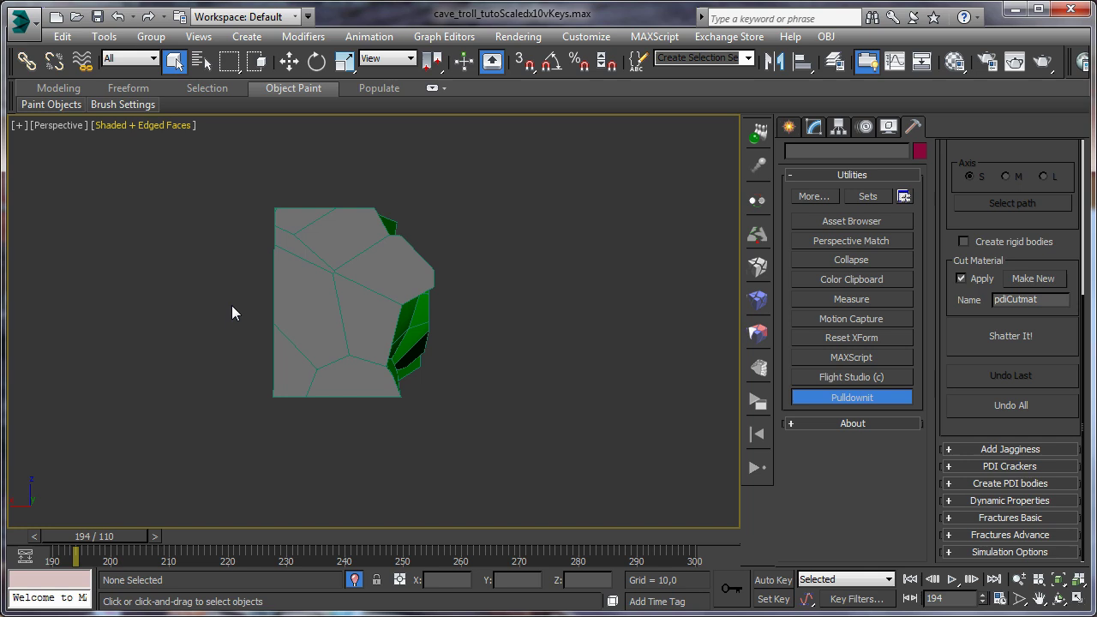
drag(233, 369, 288, 417)
click(288, 417)
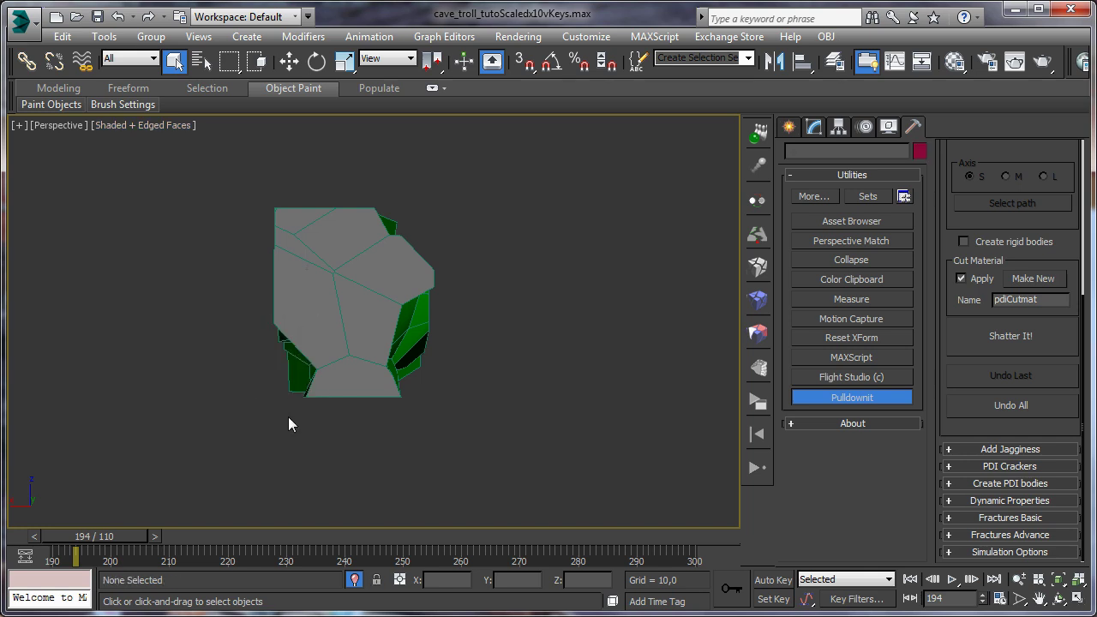
drag(286, 234, 288, 236)
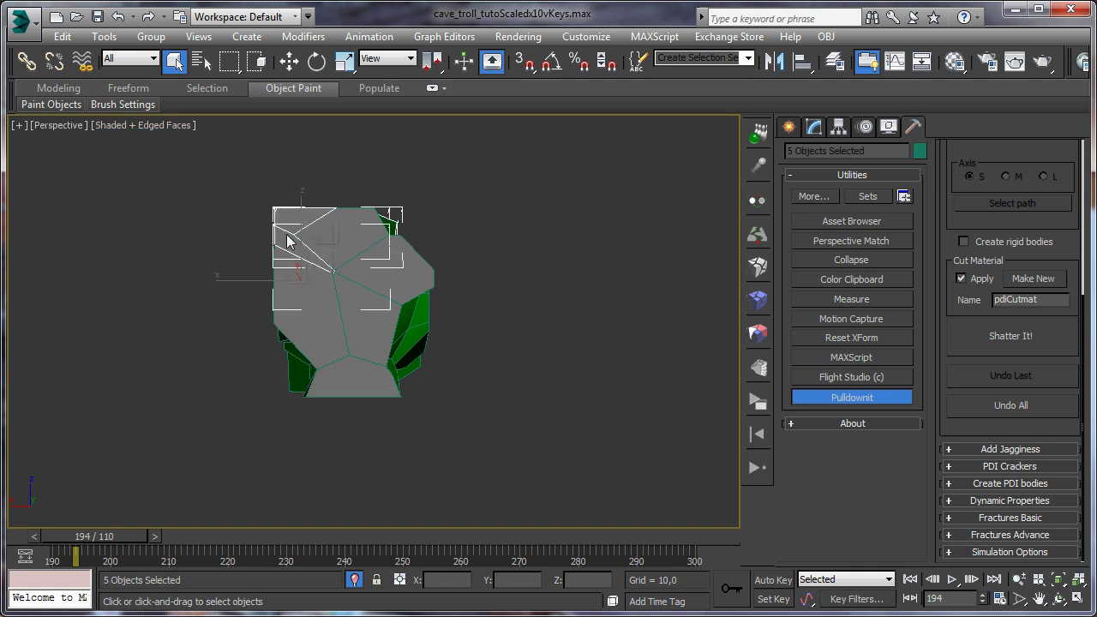
key(Delete)
Delete the large upper shards on the adjoining side of the remaining chunk
key(ctrl+r)
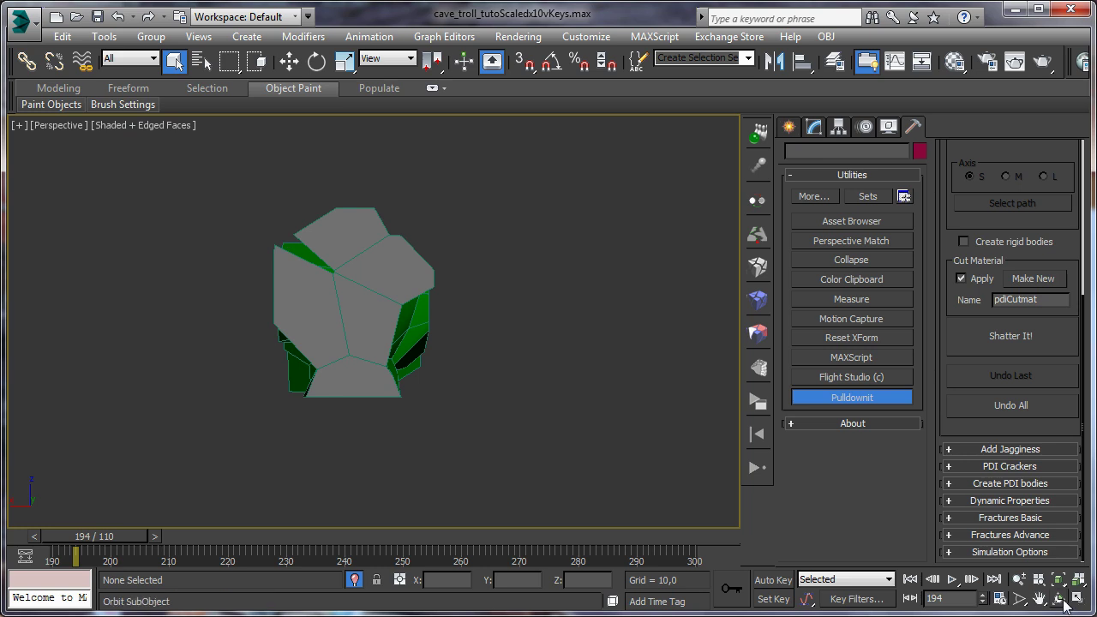
drag(272, 311, 584, 241)
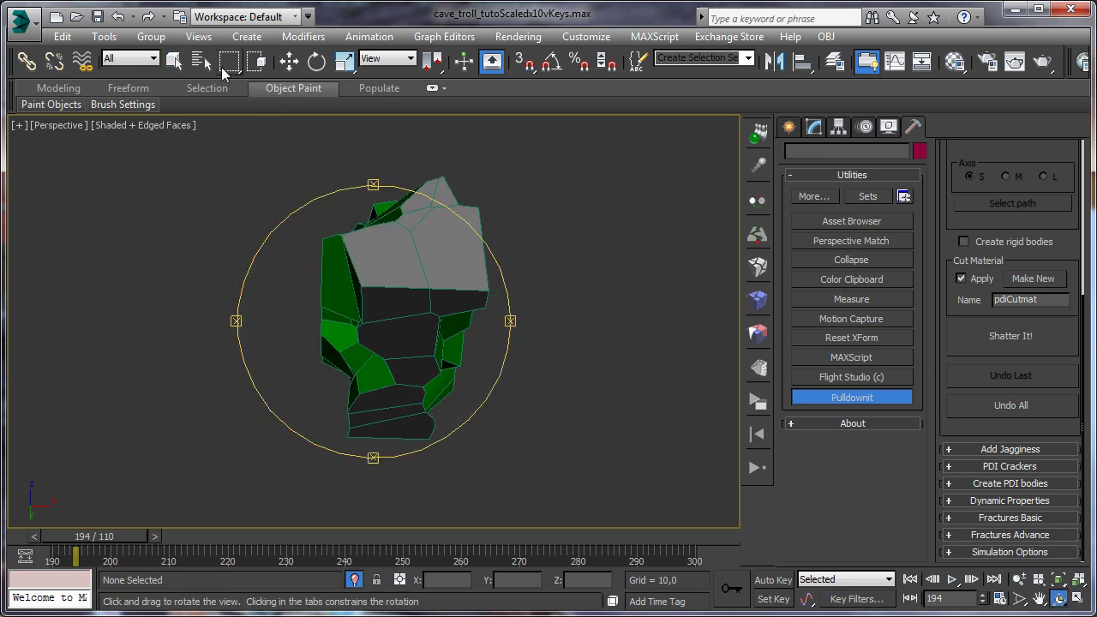
click(174, 59)
click(388, 315)
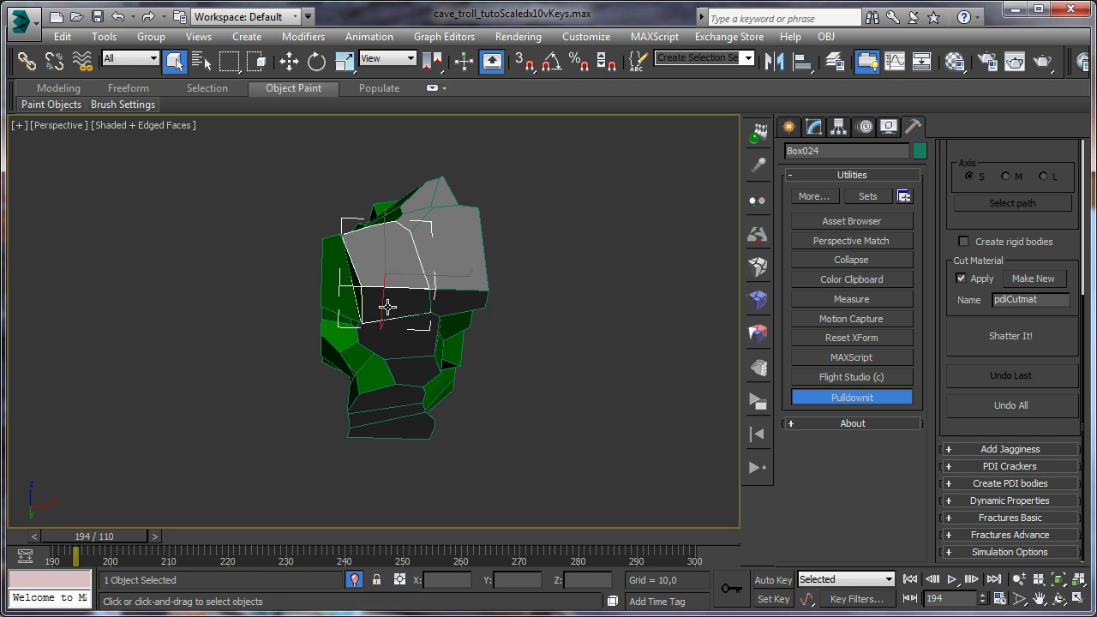
click(454, 285)
key(Delete)
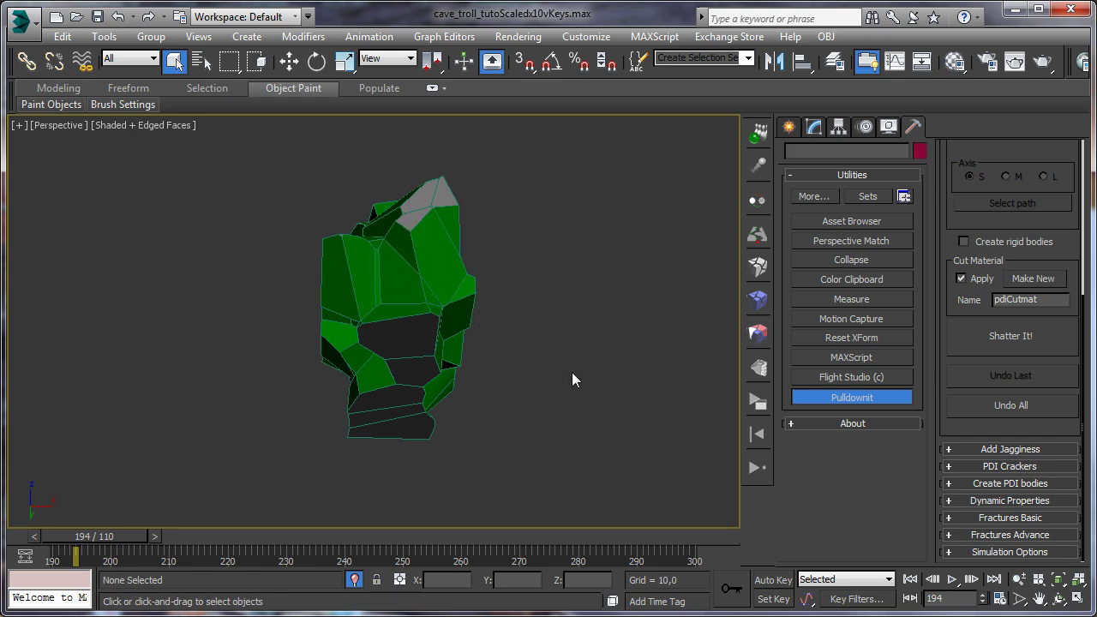
Delete the flat shard at the base of the chunk's front face
click(1059, 599)
drag(356, 309, 89, 335)
click(174, 60)
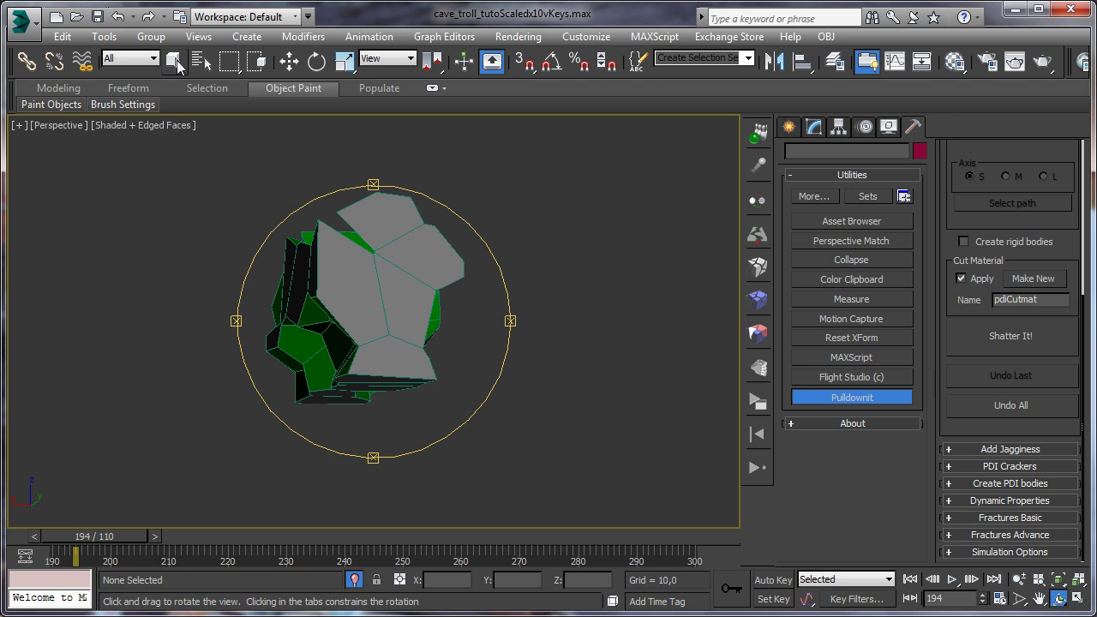
click(373, 361)
key(Delete)
Check the irregular chunk from the other side and end the isolation to restore the full scene
click(1059, 598)
drag(460, 360, 758, 412)
drag(390, 354, 441, 347)
right_click(369, 302)
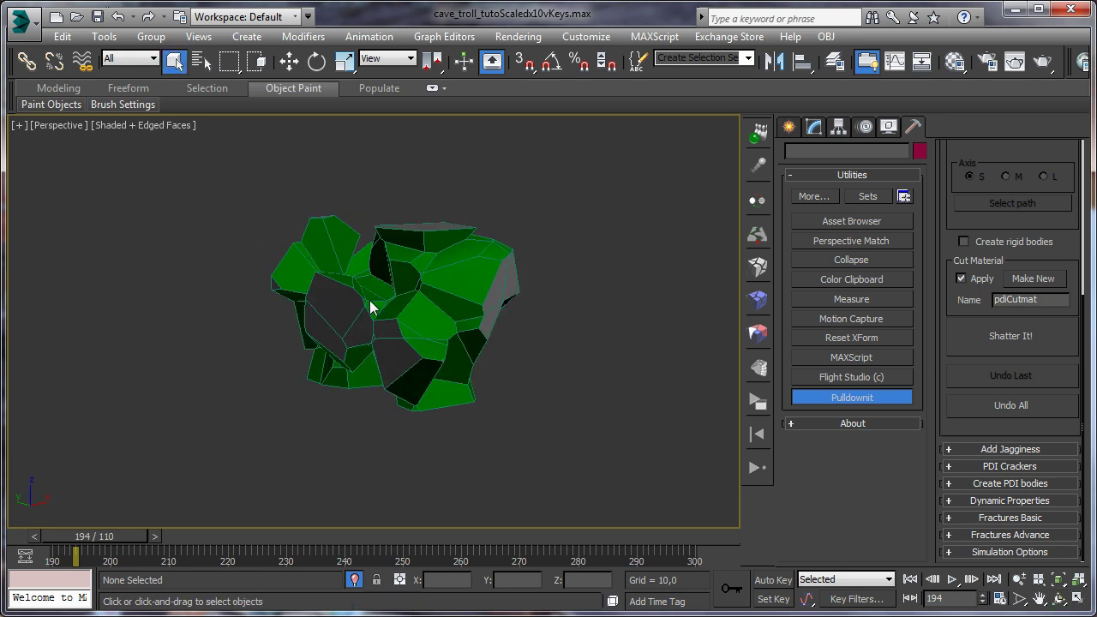
right_click(371, 300)
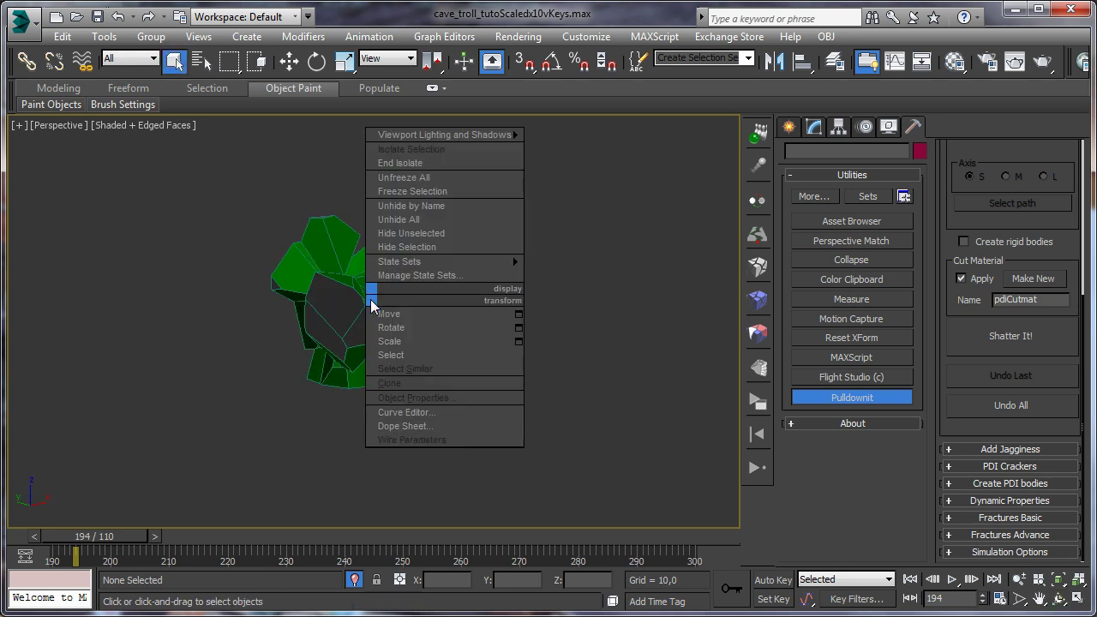
click(400, 162)
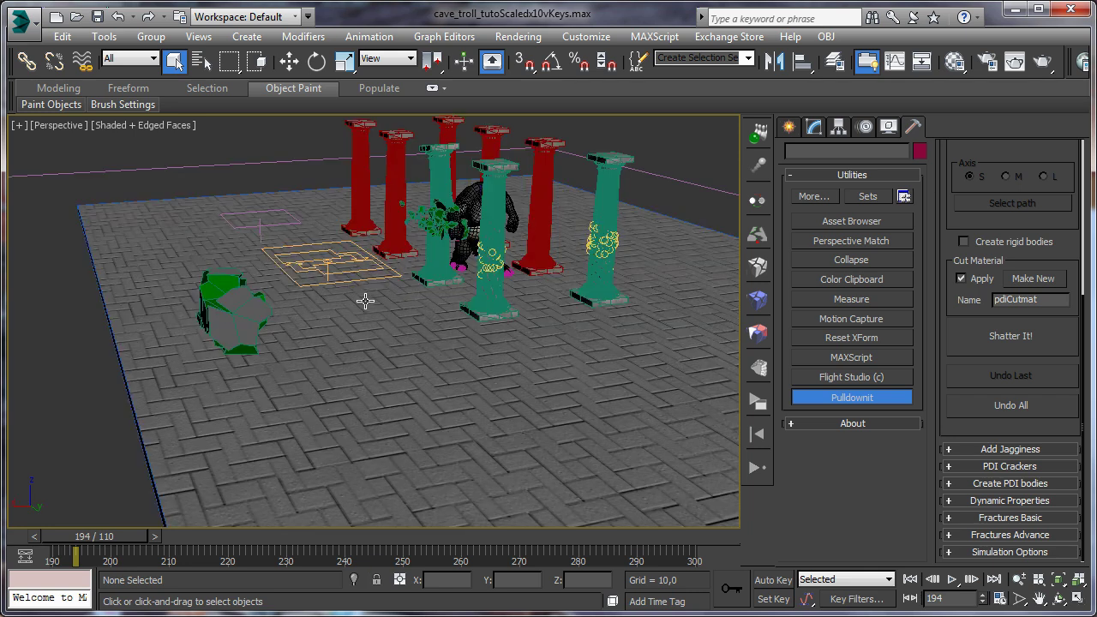
Select all the remaining shards of the box and group them as instanceDebris
click(239, 320)
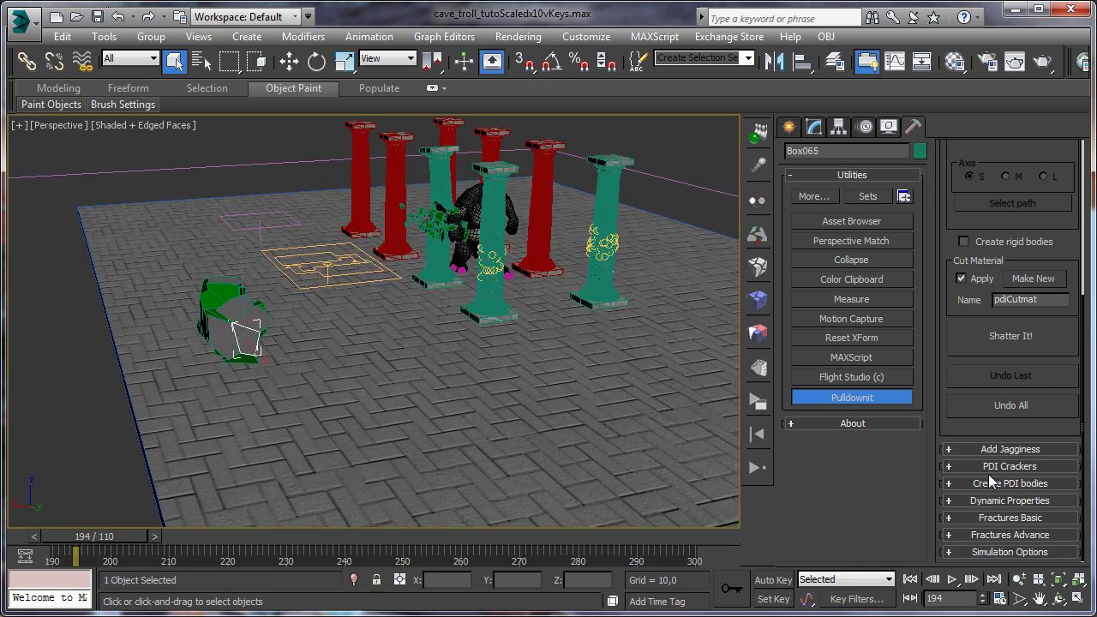
click(1059, 598)
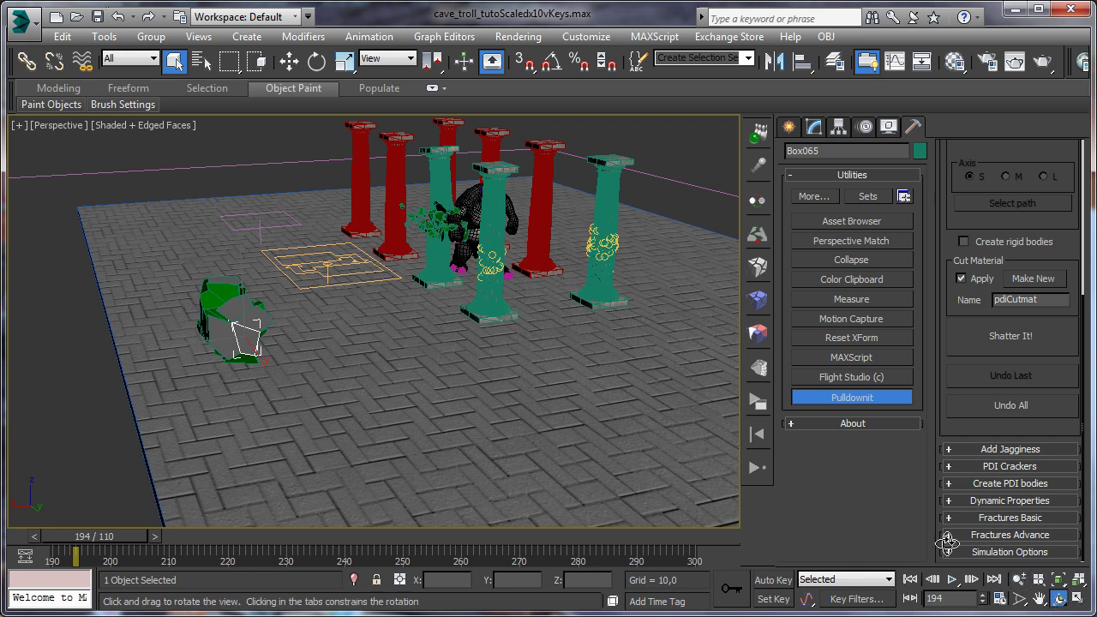
click(174, 60)
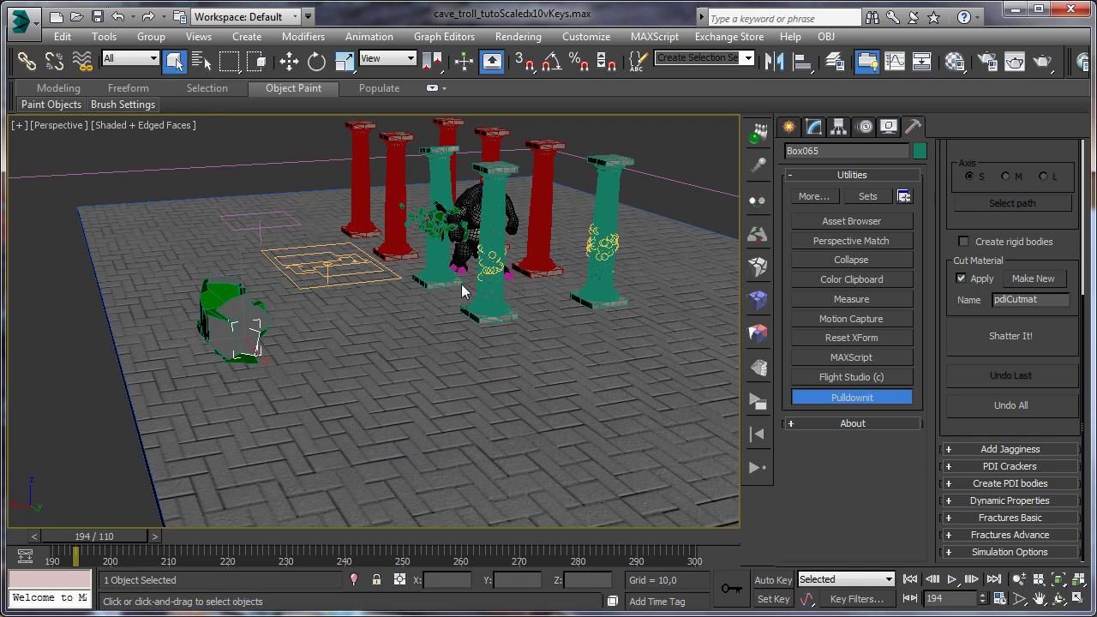
click(1060, 598)
drag(358, 335, 283, 292)
click(174, 60)
drag(185, 249, 295, 327)
click(151, 36)
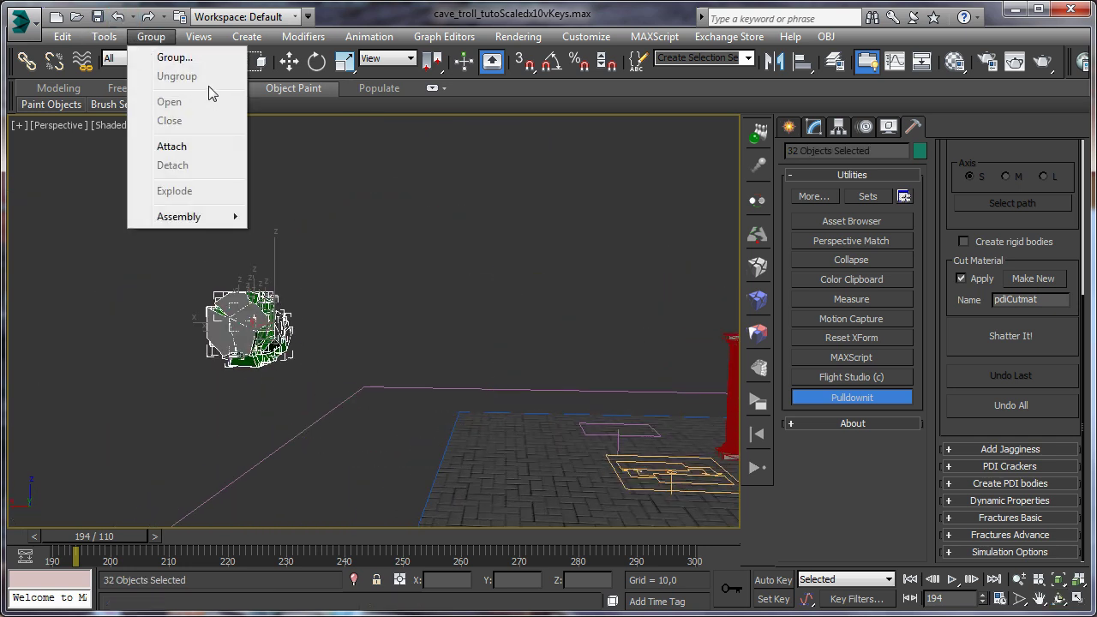
click(174, 54)
text(instanceDebris)
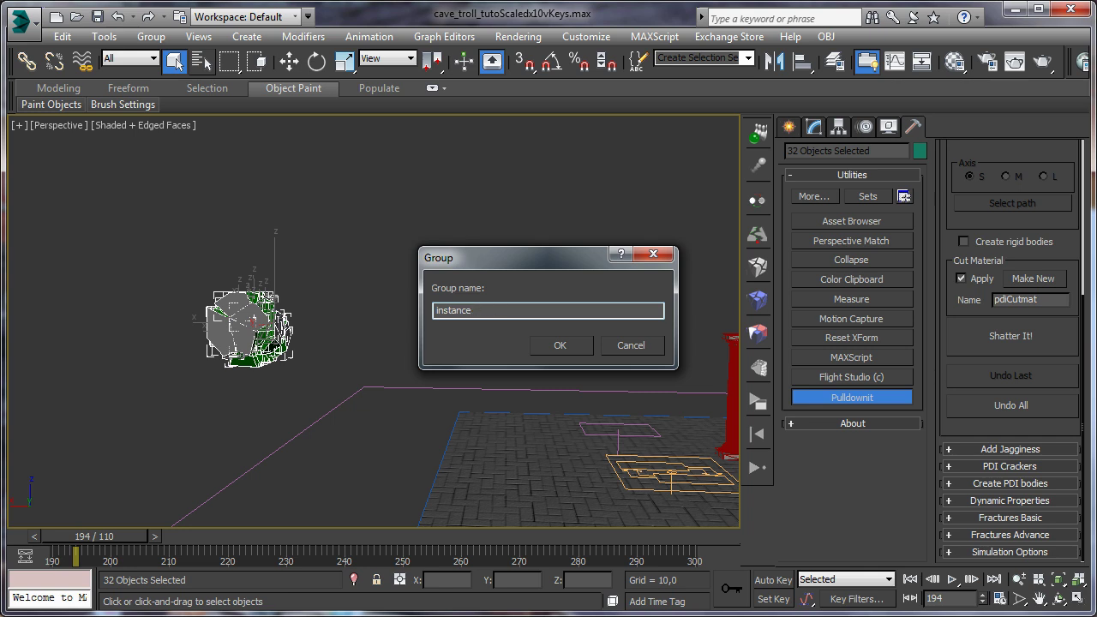
click(562, 345)
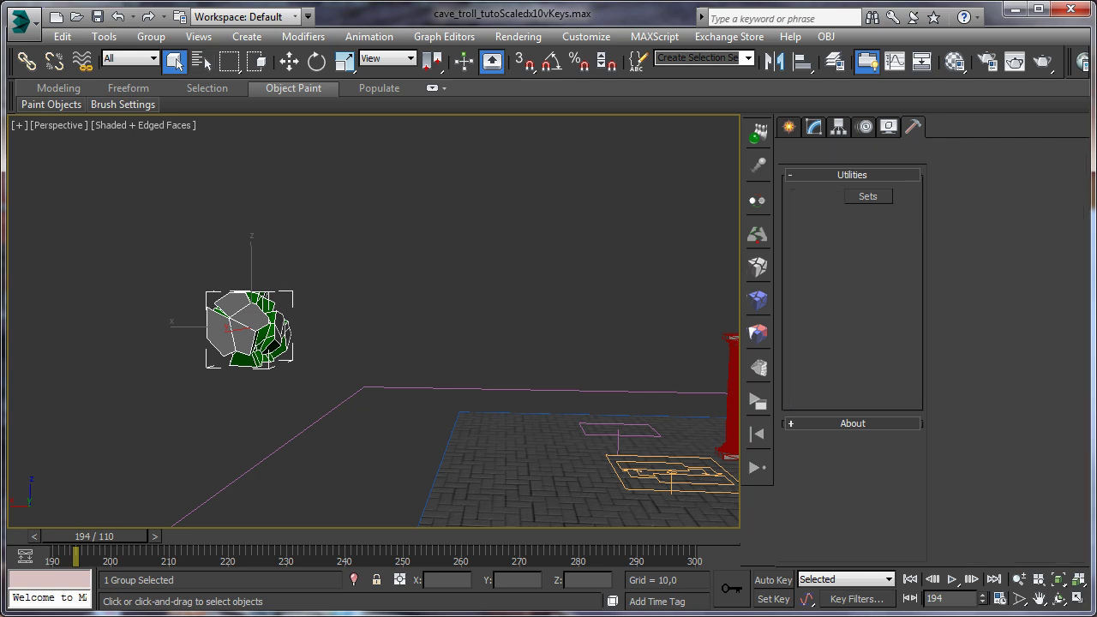
Open Particle View and turn off the Edged Faces display in the perspective viewport
key(6)
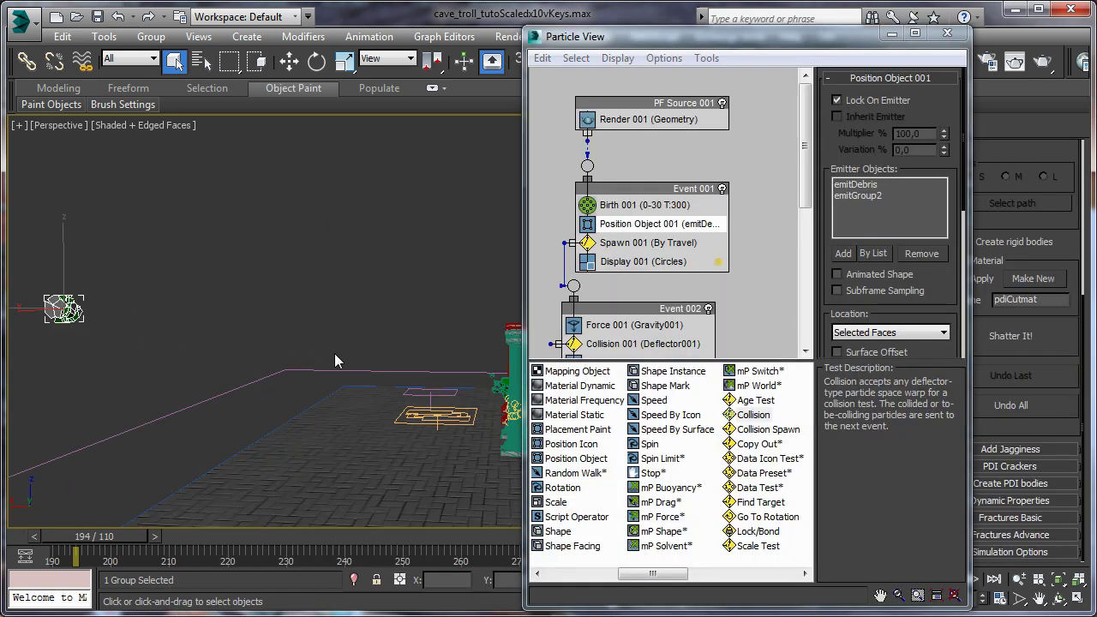
middle_drag(335, 354, 299, 342)
click(156, 127)
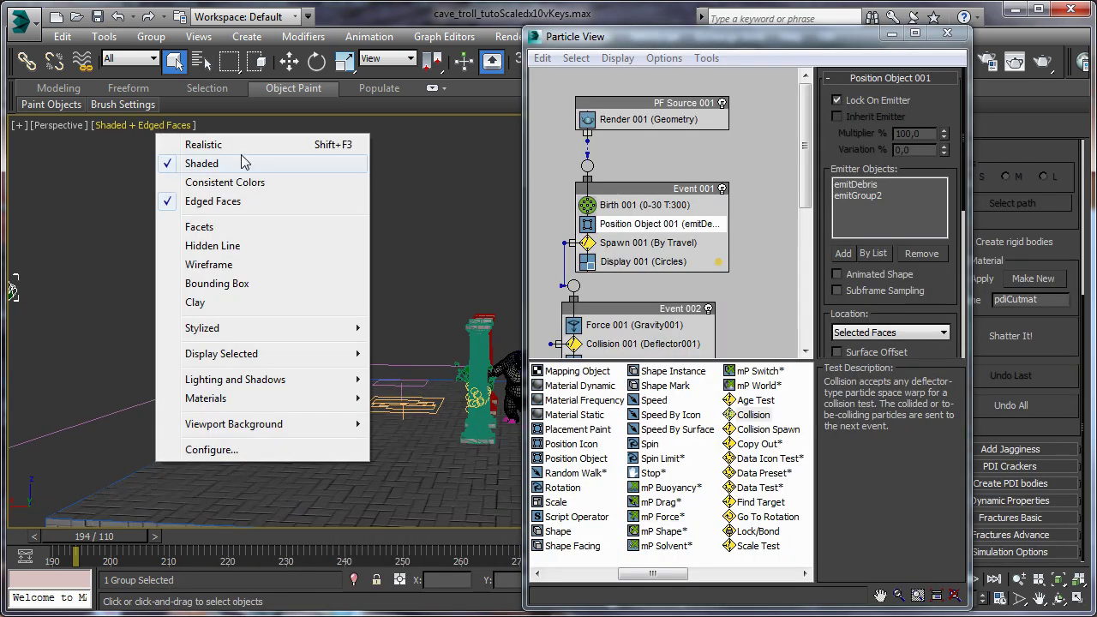
click(215, 202)
middle_drag(216, 201, 188, 258)
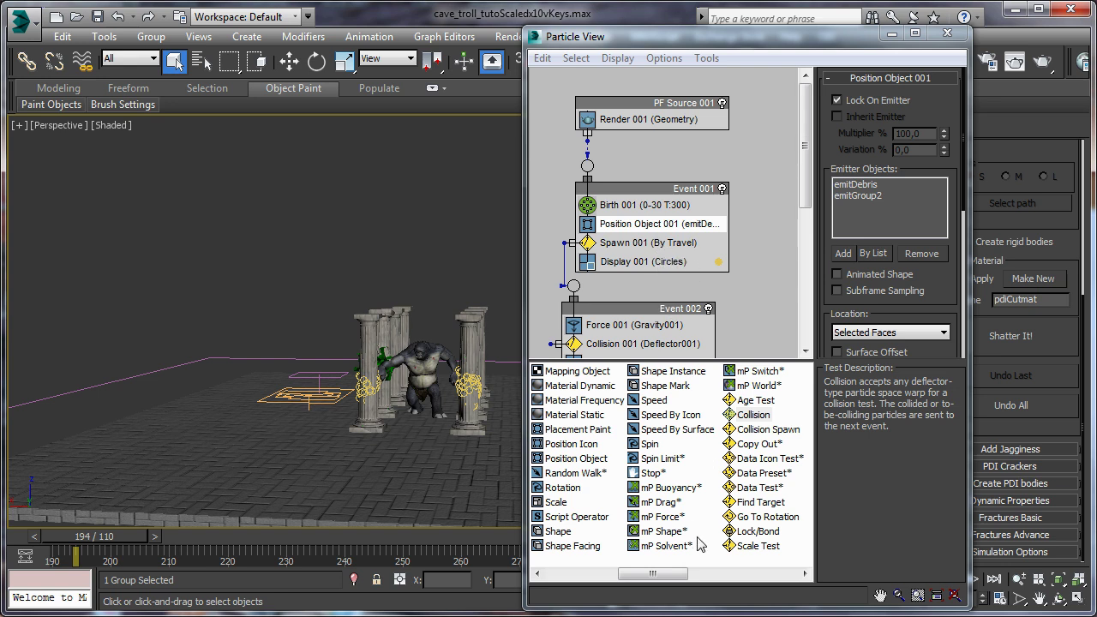
Add a Shape Instance operator at the start of Event 002, above the gravity Force operator
click(651, 574)
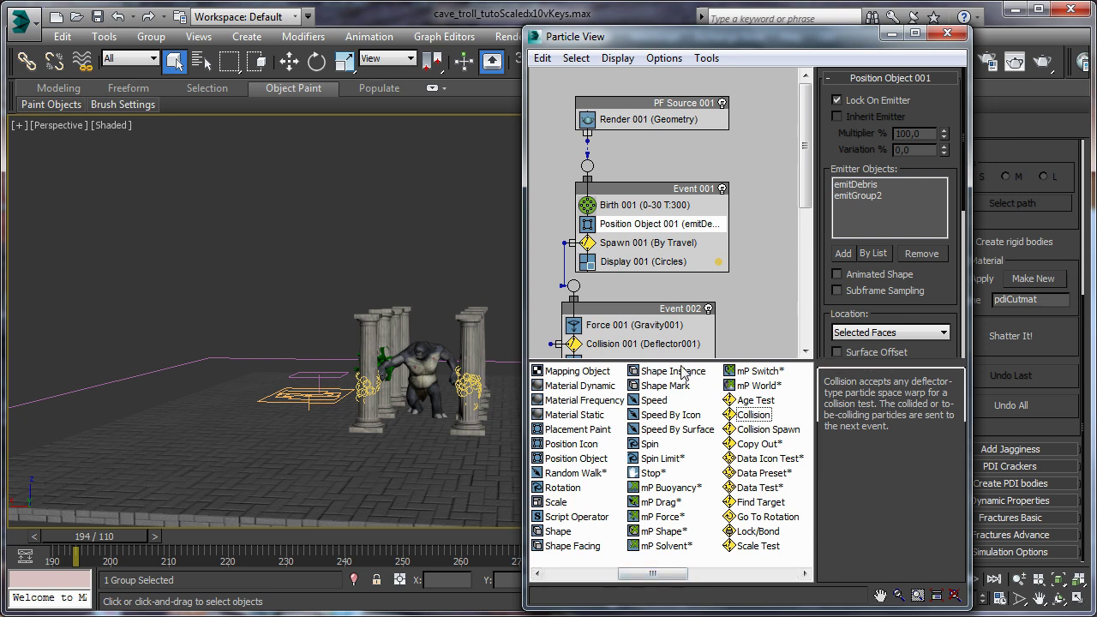
click(806, 351)
drag(667, 374, 609, 260)
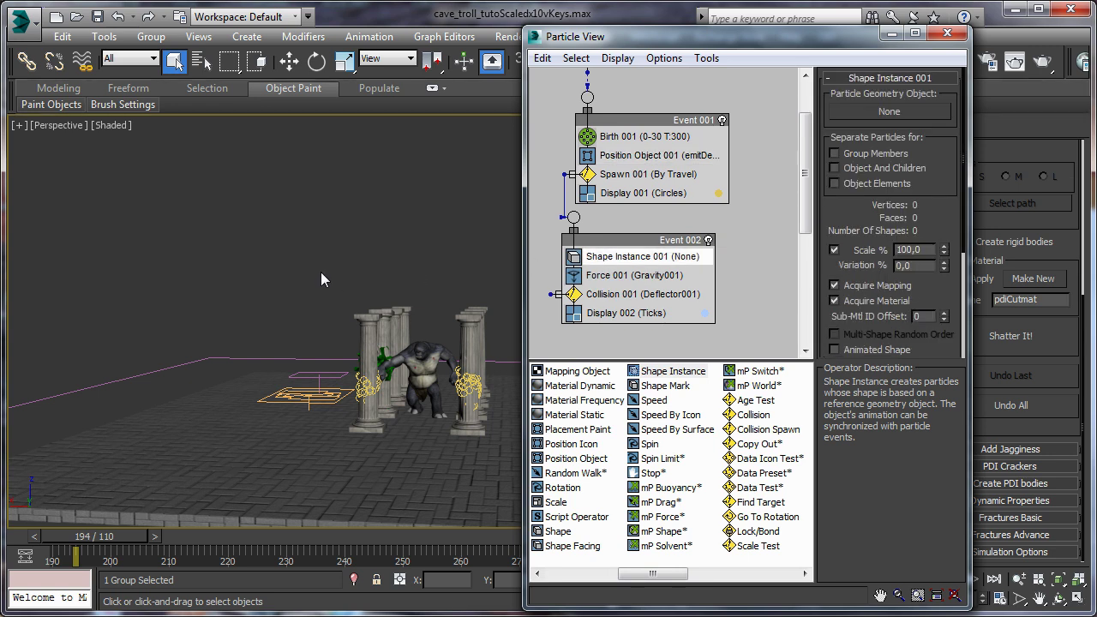
middle_drag(322, 278, 450, 271)
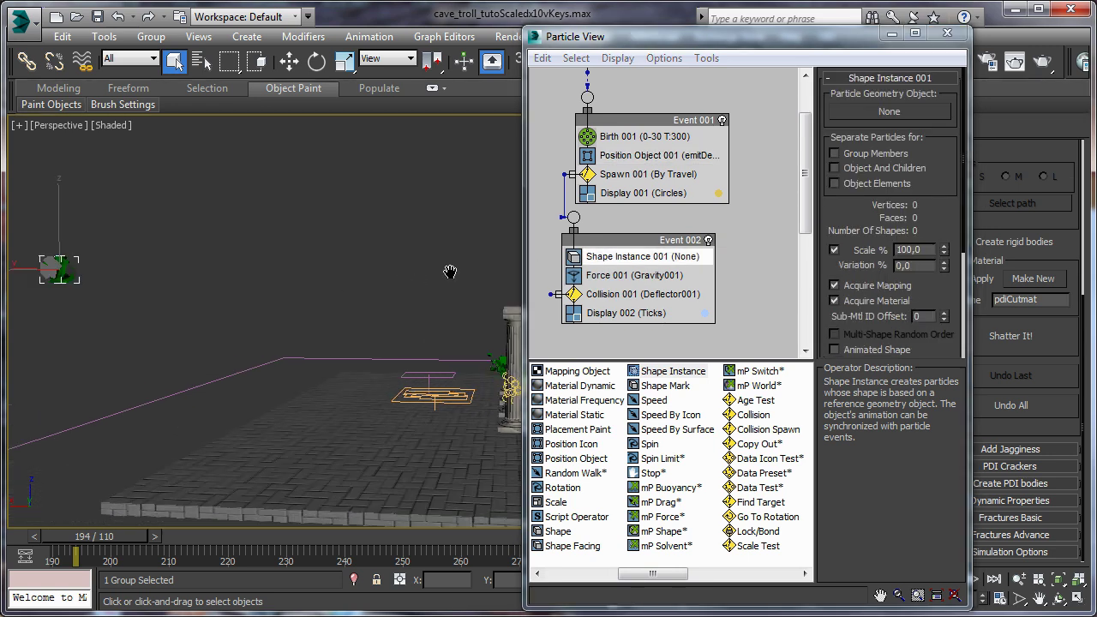
Pick the instanceDebris group as the particle geometry object of Shape Instance 001 and minimize Particle View
click(884, 112)
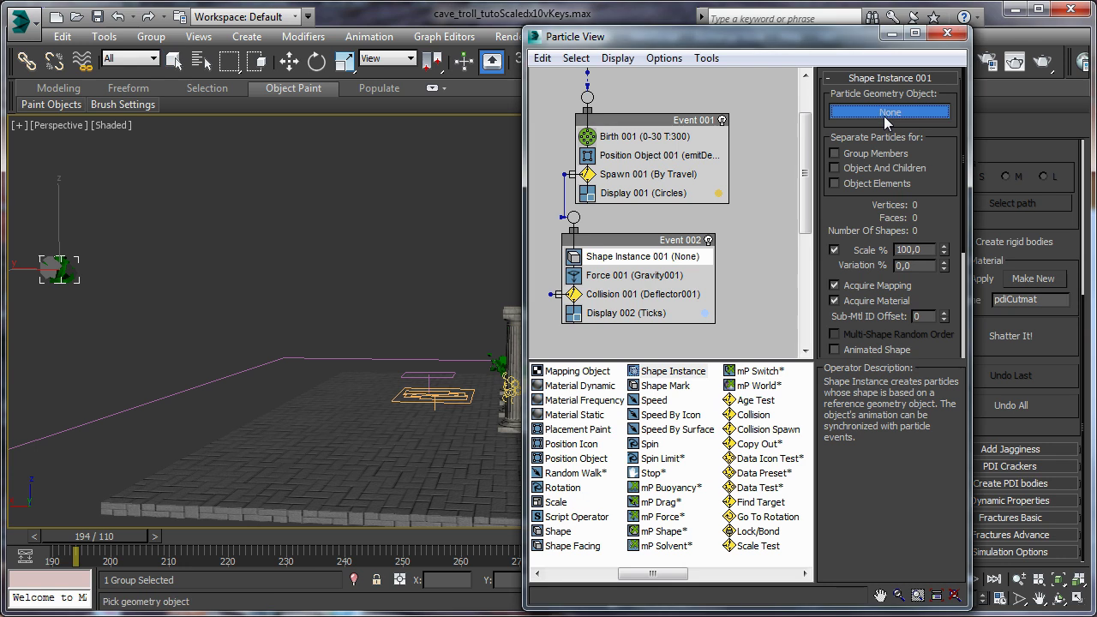
click(56, 268)
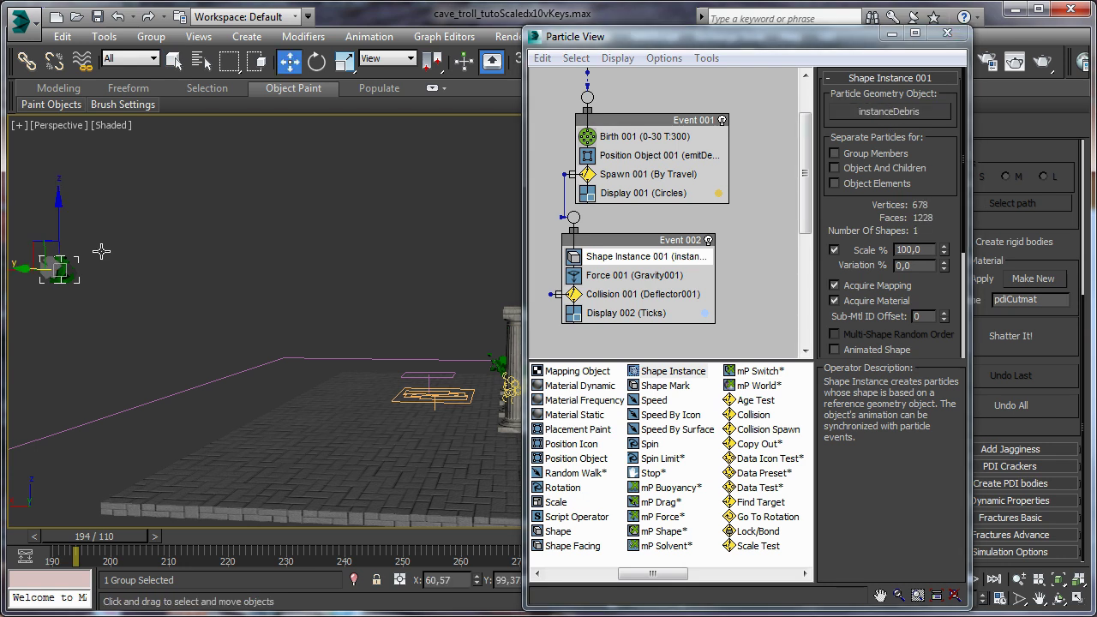
drag(639, 39, 747, 40)
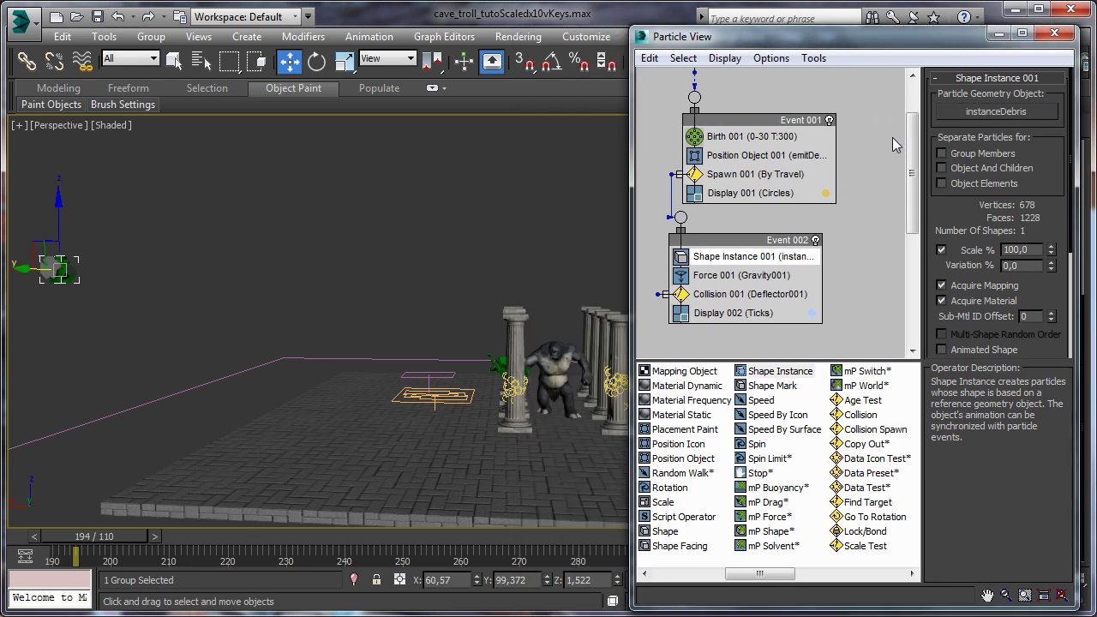
click(997, 33)
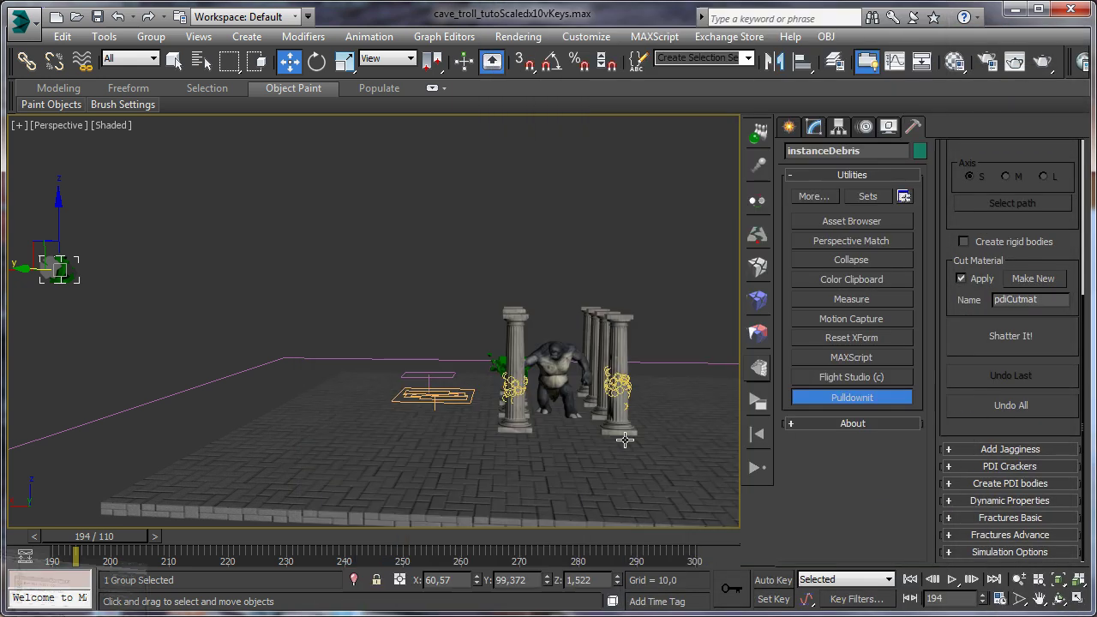
Go to frame 254 and examine the debris particles up close around the troll and the collapsing columns
middle_drag(624, 440, 530, 313)
drag(112, 534, 443, 548)
key(w)
click(1059, 598)
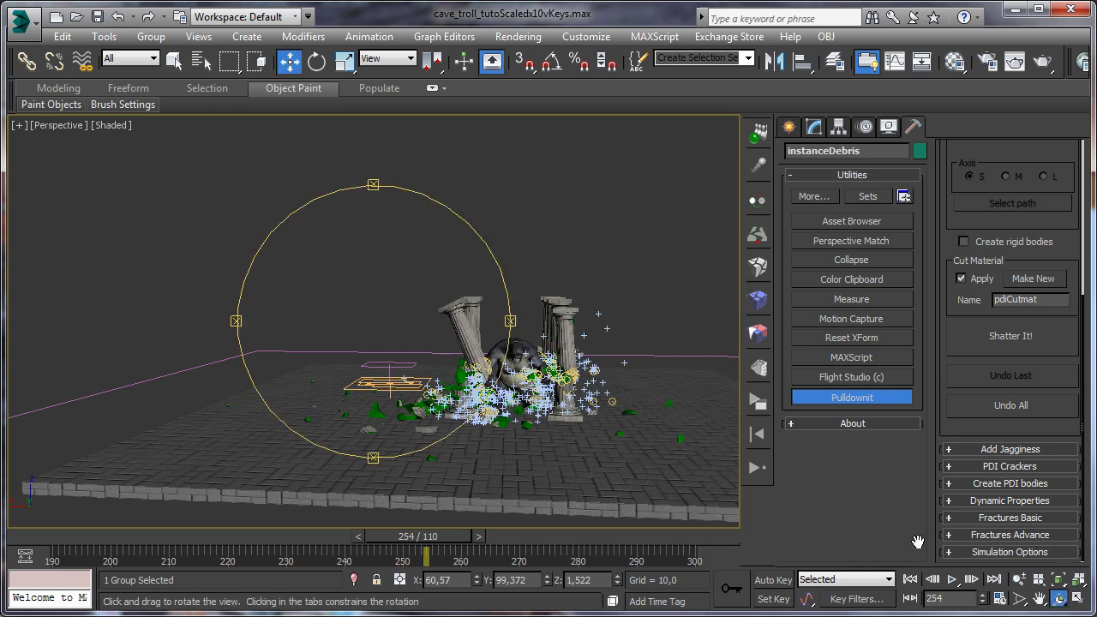
drag(380, 324, 297, 297)
scroll(297, 297, up, 3)
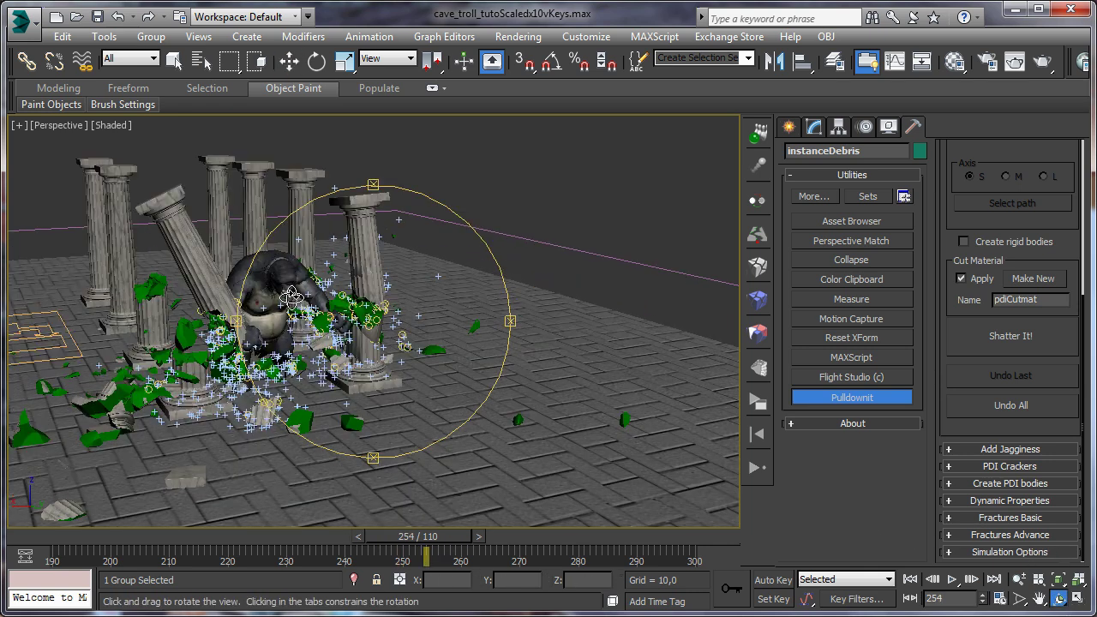
scroll(298, 298, up, 2)
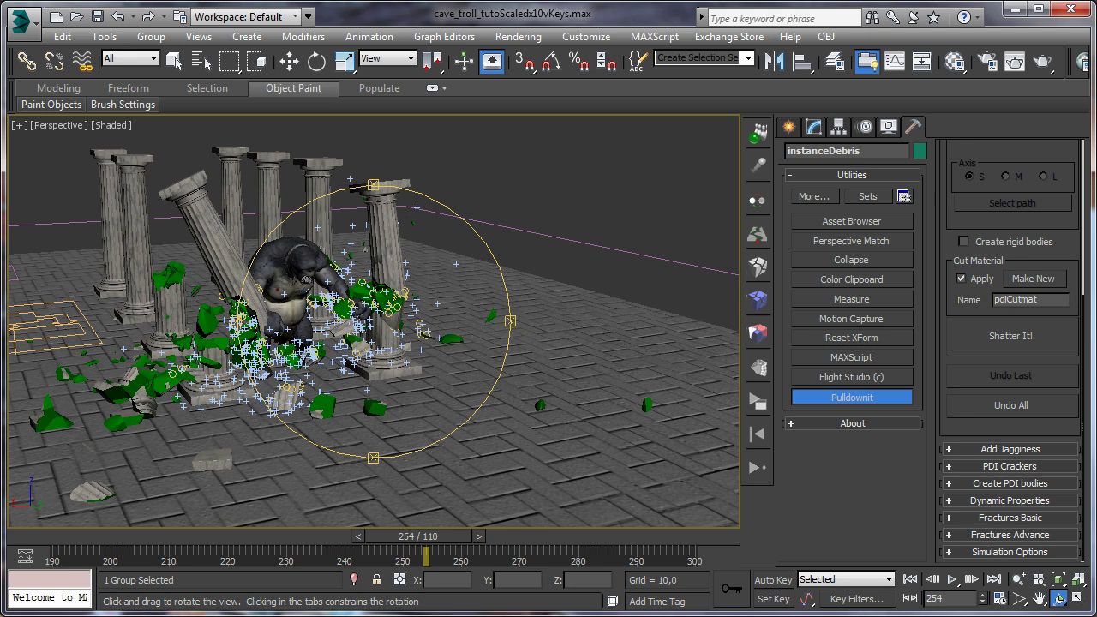
Reopen Particle View and set both the Type and Selected display modes of Display 002 to Geometry
key(6)
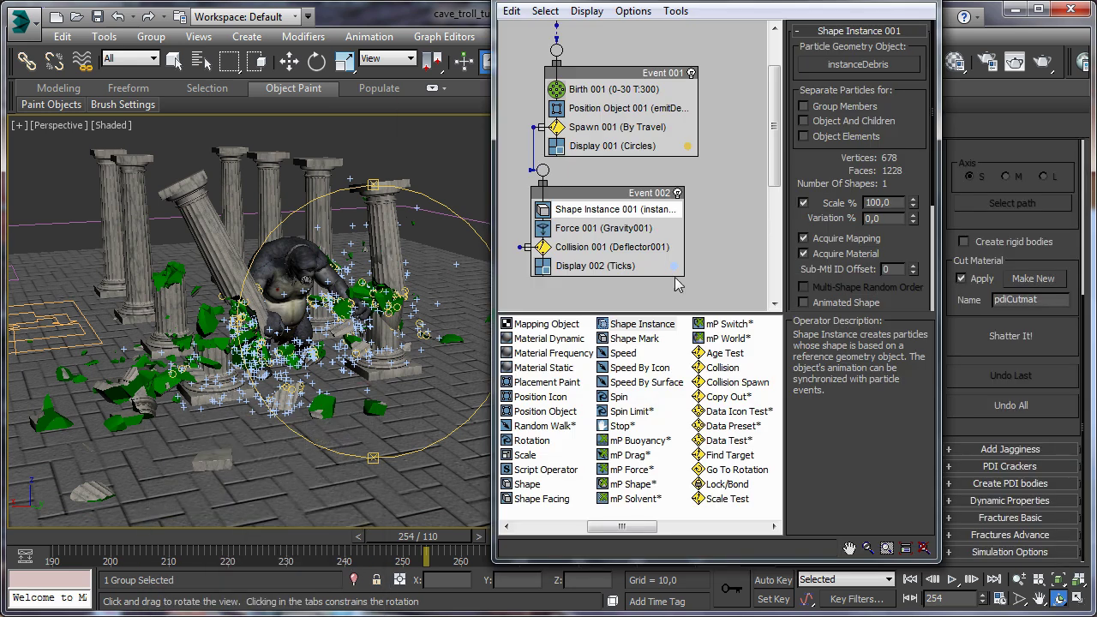
click(595, 266)
click(869, 56)
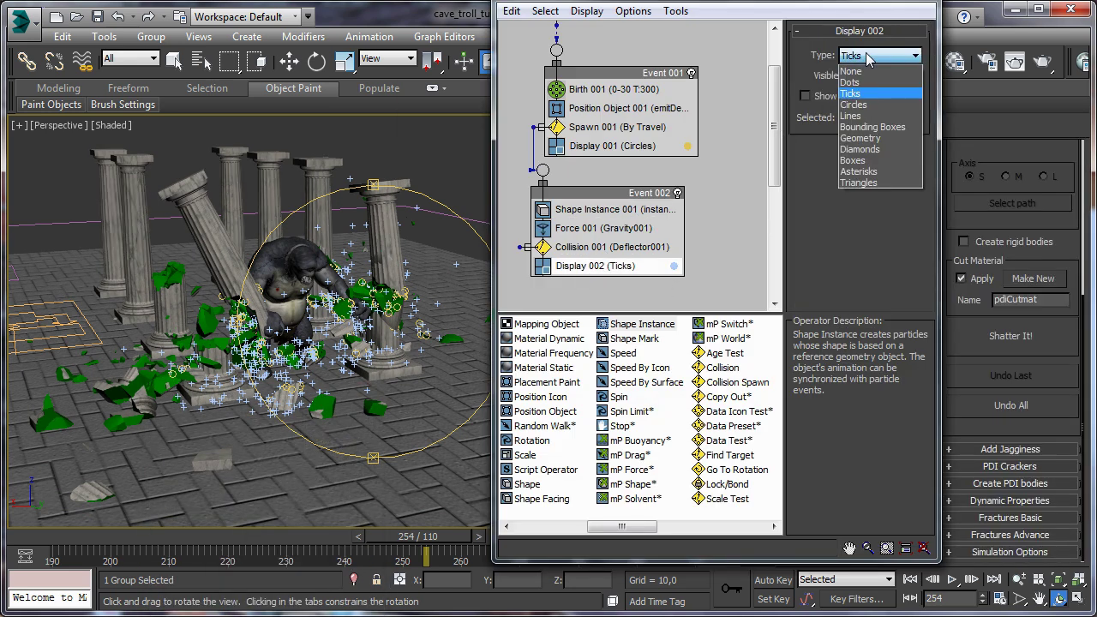
click(860, 140)
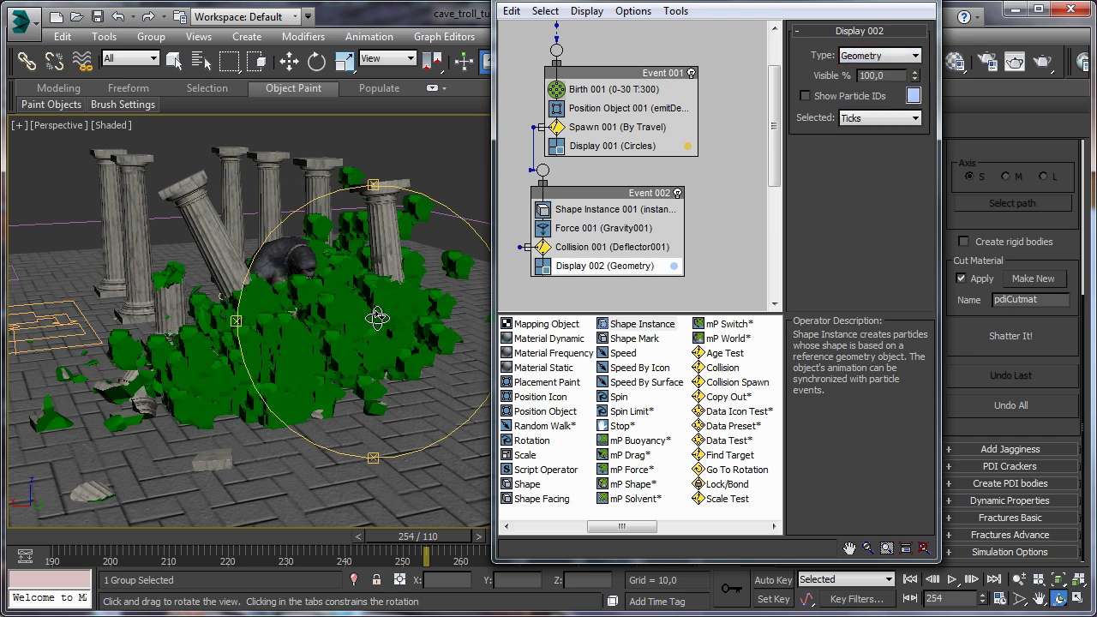
click(891, 125)
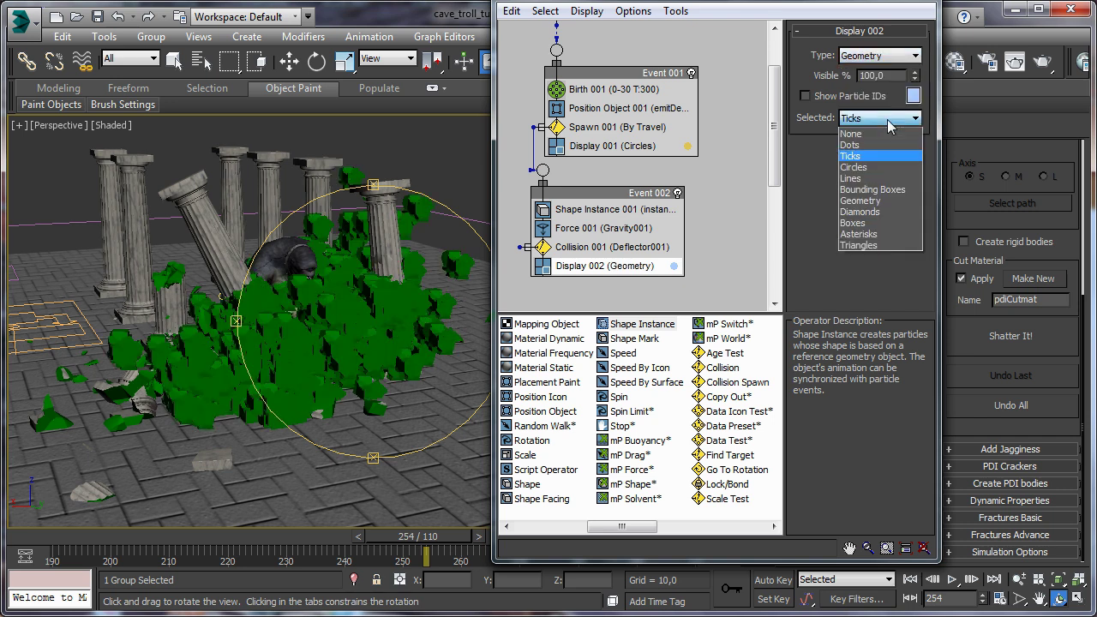
click(879, 199)
At frame 259, make Shape Instance 001 separate its particles by Group Members
drag(416, 360, 325, 368)
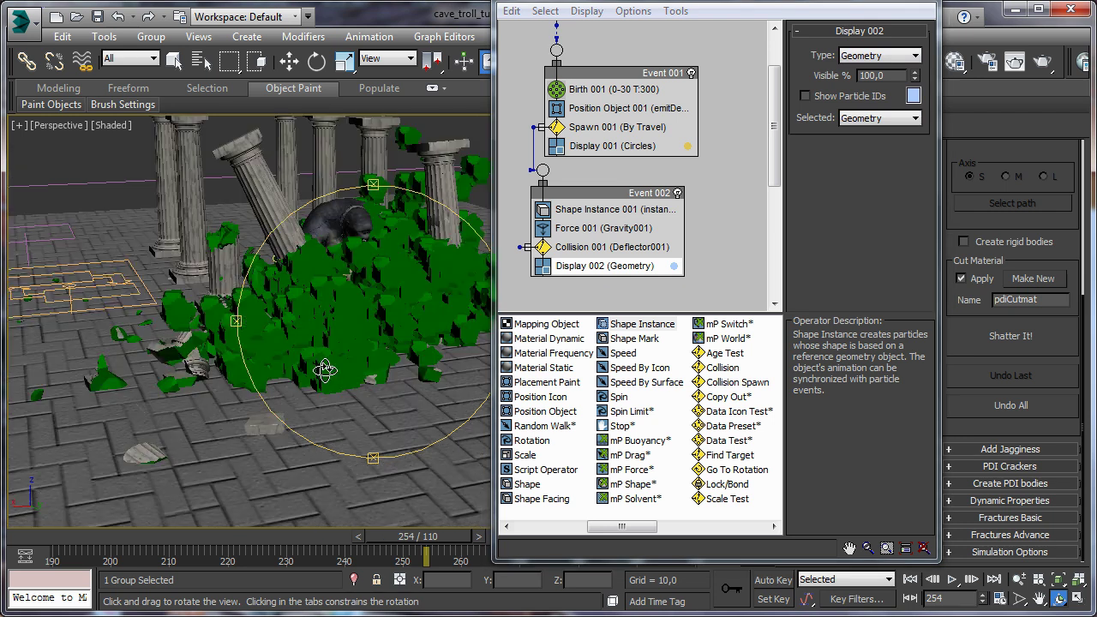
mouse_move(420, 540)
mouse_down()
mouse_move(364, 538)
mouse_move(438, 537)
mouse_up()
key(ctrl+r)
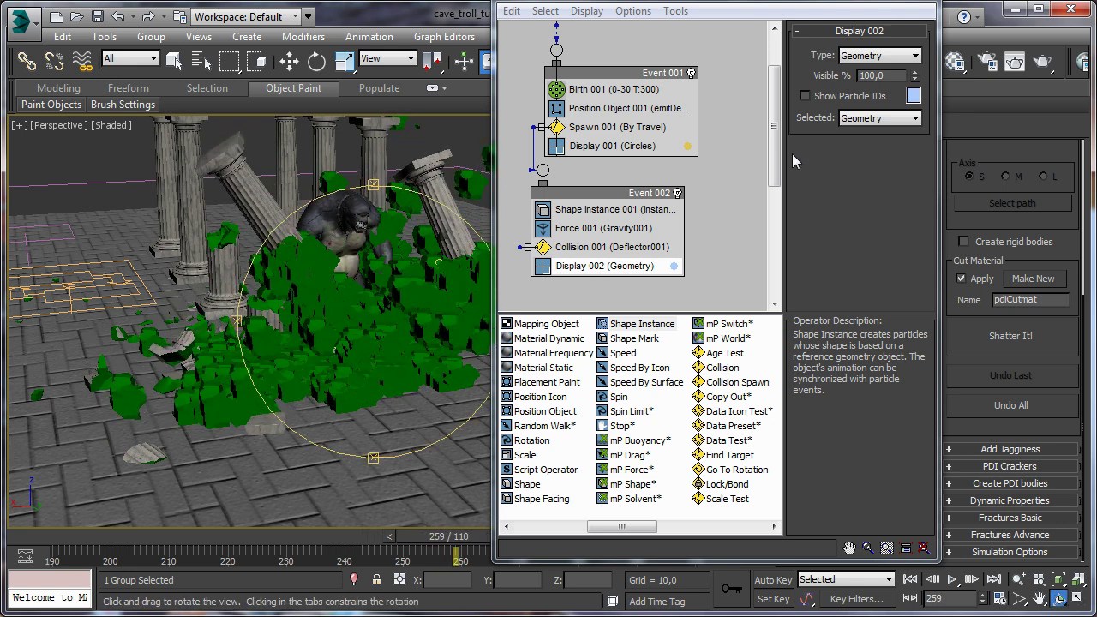
click(588, 226)
click(589, 211)
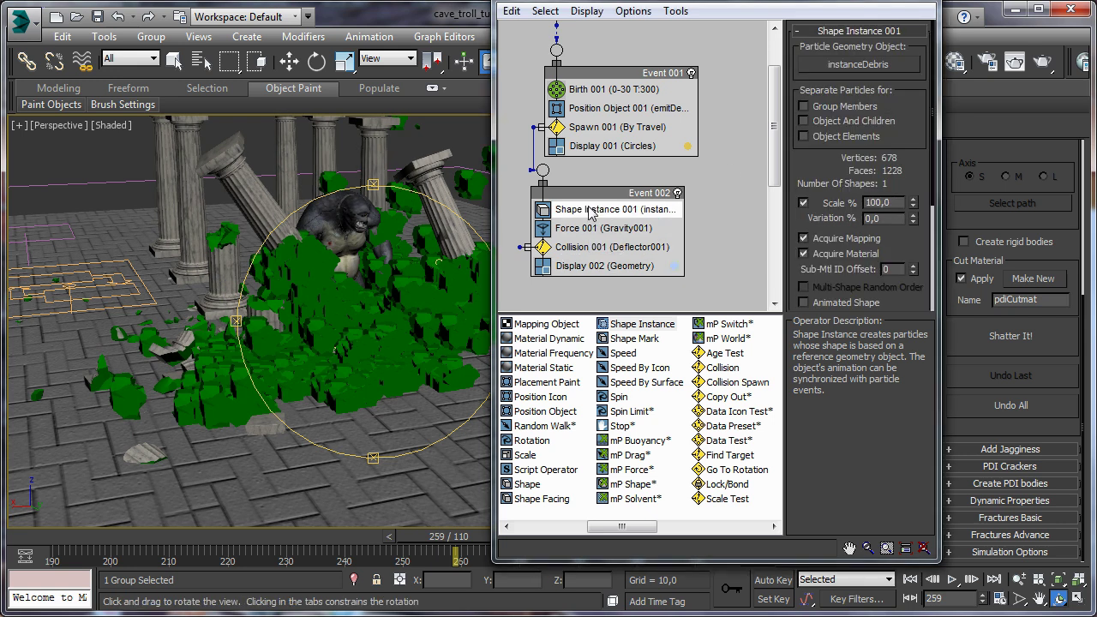
click(804, 106)
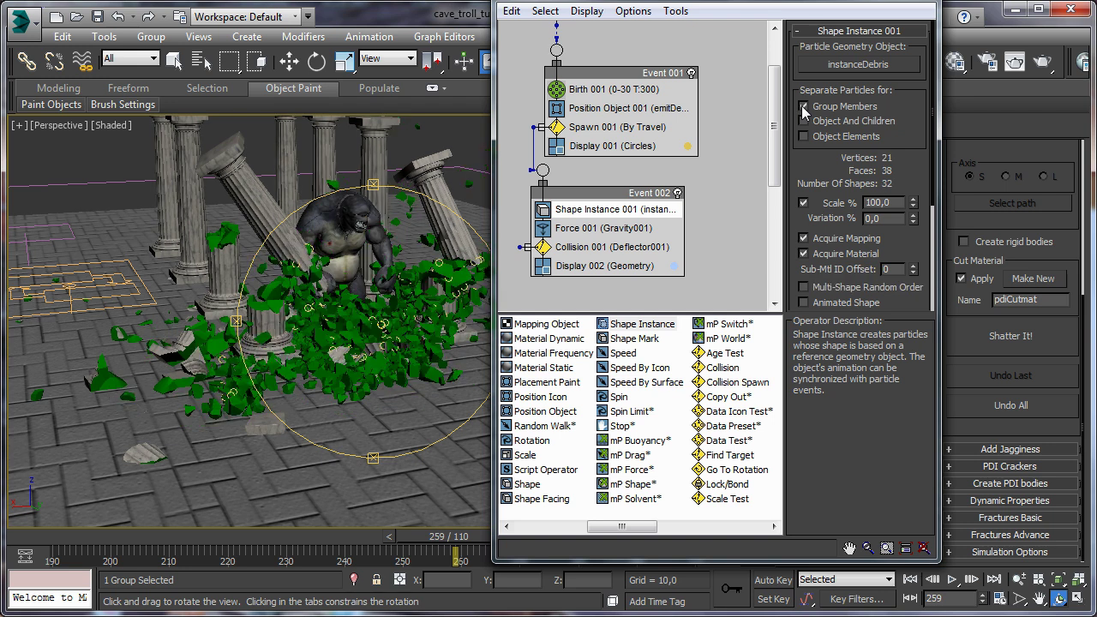
Check the debris at frame 267 with Particle View moved aside and set the Shape Instance scale to 50%
drag(284, 390, 431, 509)
drag(643, 3, 863, 10)
drag(488, 540, 554, 540)
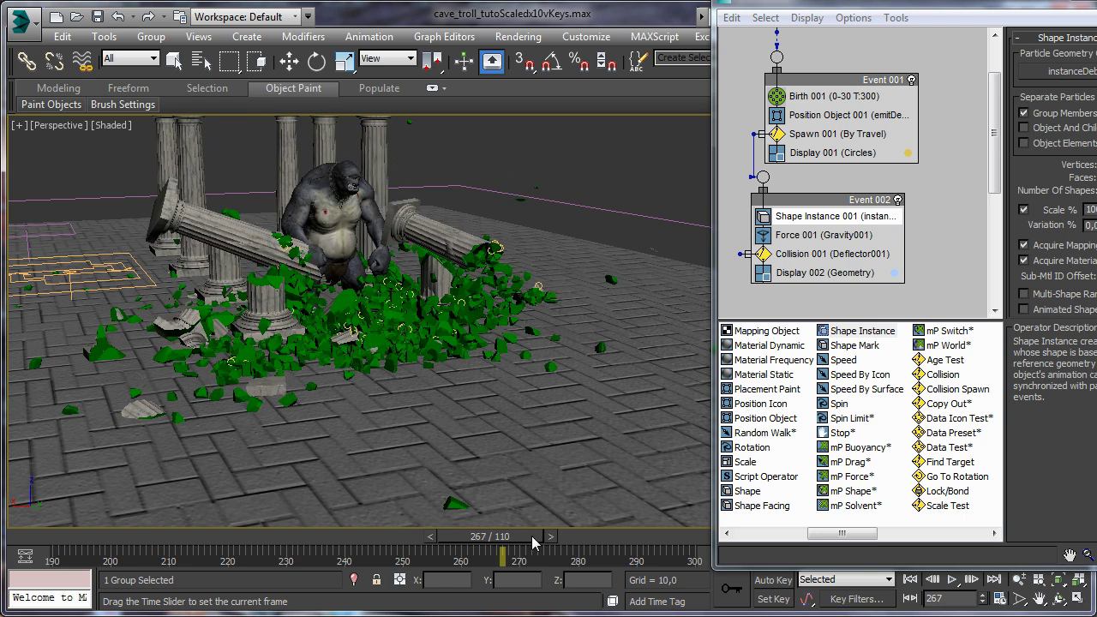
key(ctrl+r)
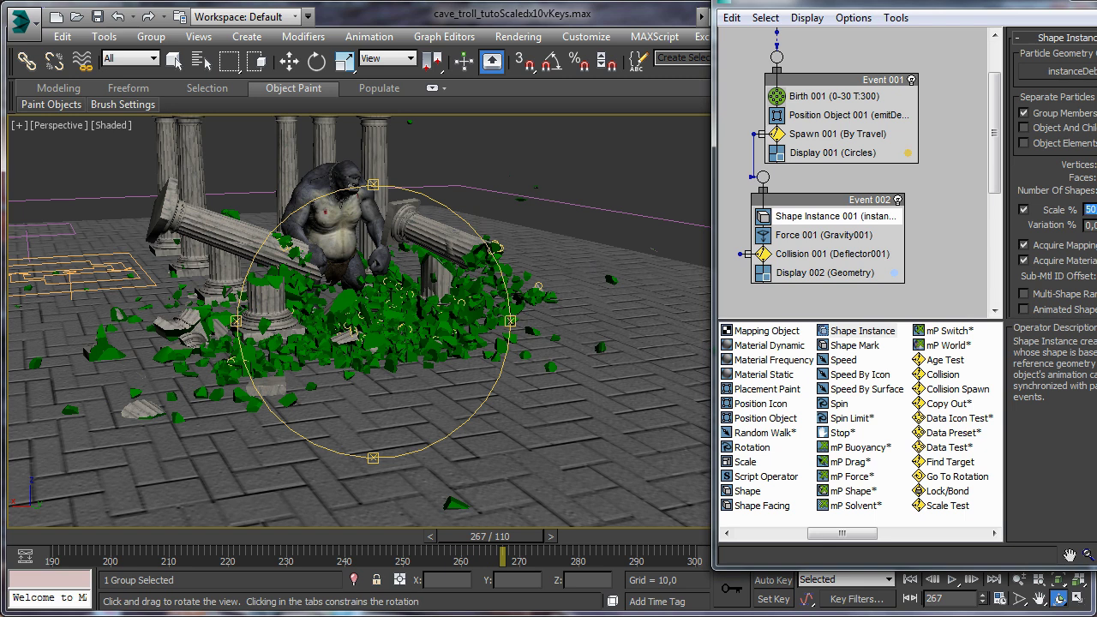
Try a Shape Instance scale of 30% with 50% variation, comparing the debris at frames 257 and 265
drag(566, 505, 449, 546)
key(ctrl+r)
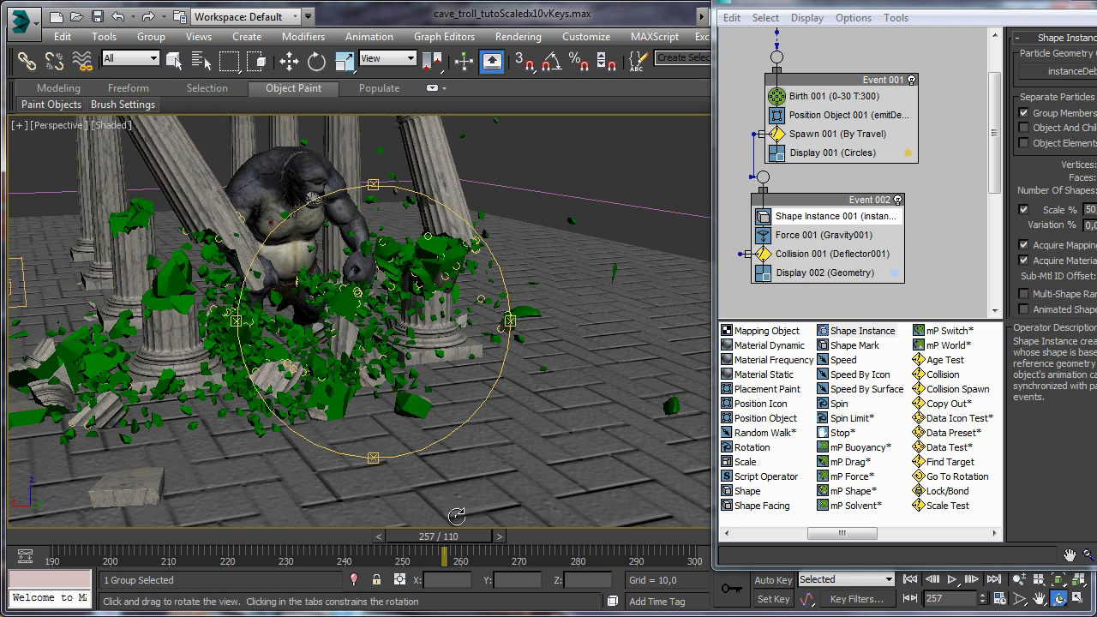
drag(456, 538, 504, 538)
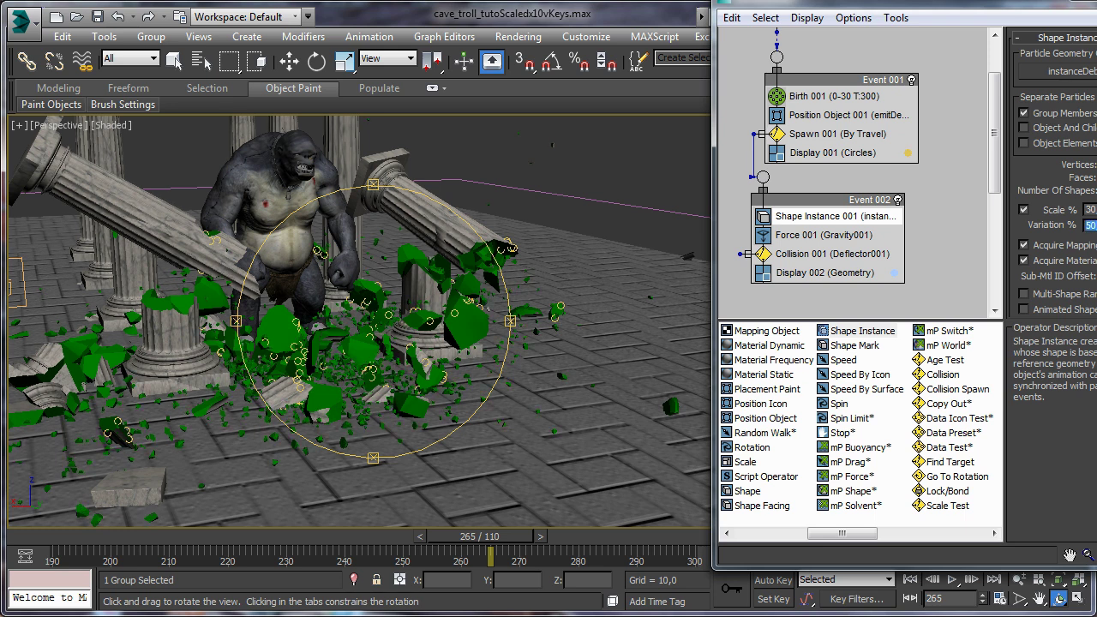
Set the Shape Instance scale to 40% and its variation to 40%, and scrub back to frame 243
drag(481, 540, 445, 537)
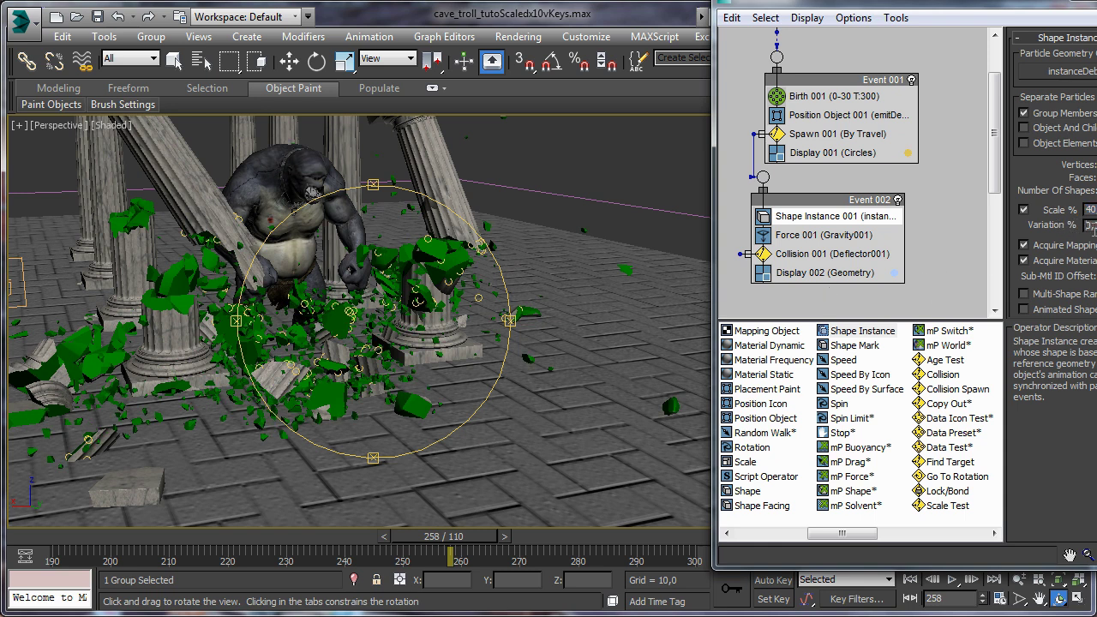
drag(433, 538, 362, 540)
drag(257, 412, 358, 439)
drag(362, 540, 312, 555)
drag(404, 547, 365, 546)
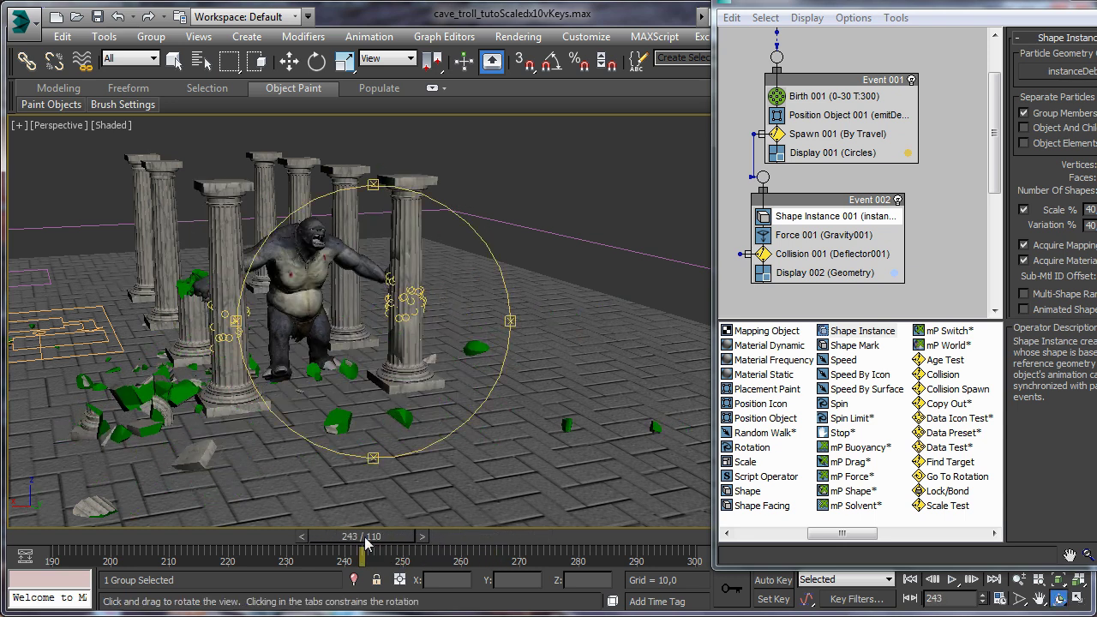
Find the frame where the troll reaches the columns and set the Birth 001 Emit Start to frame 244
drag(299, 354, 335, 339)
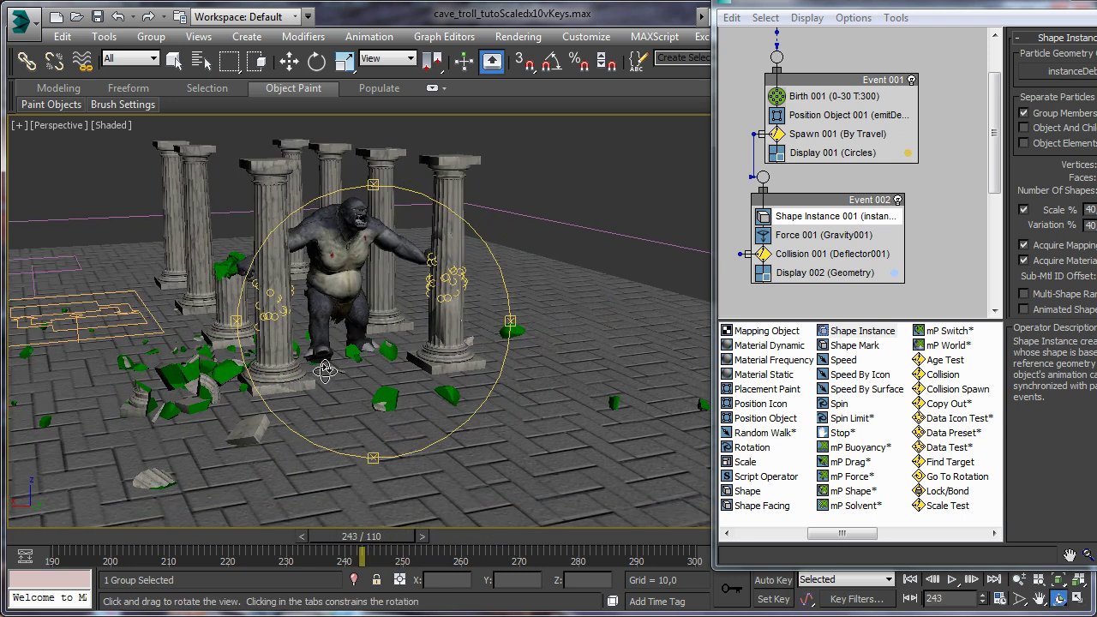
drag(377, 538, 303, 548)
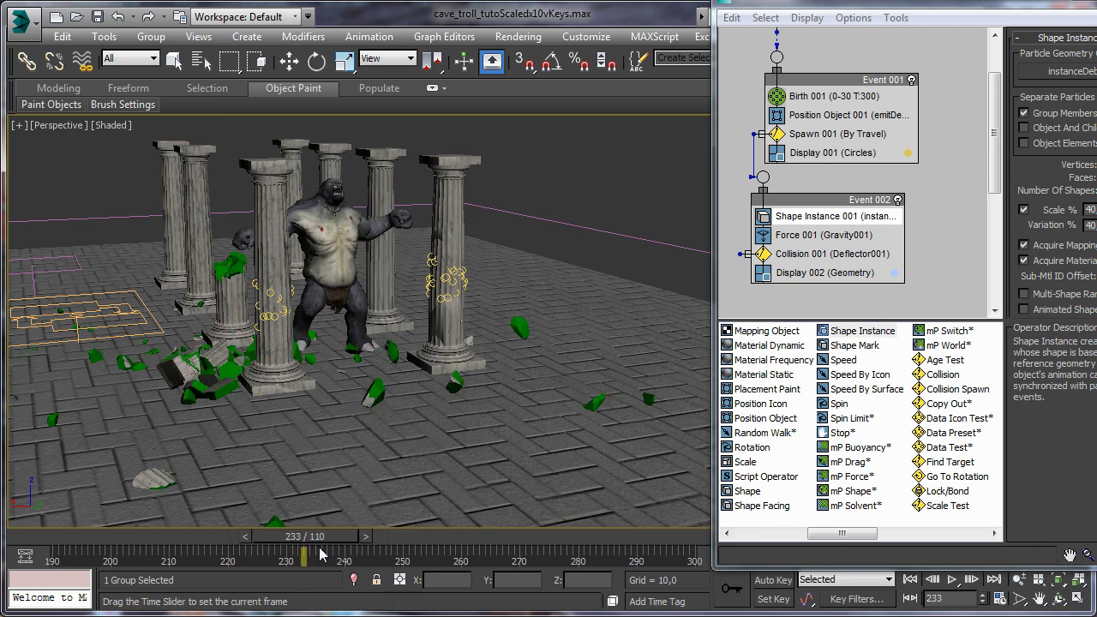
scroll(319, 343, up, 4)
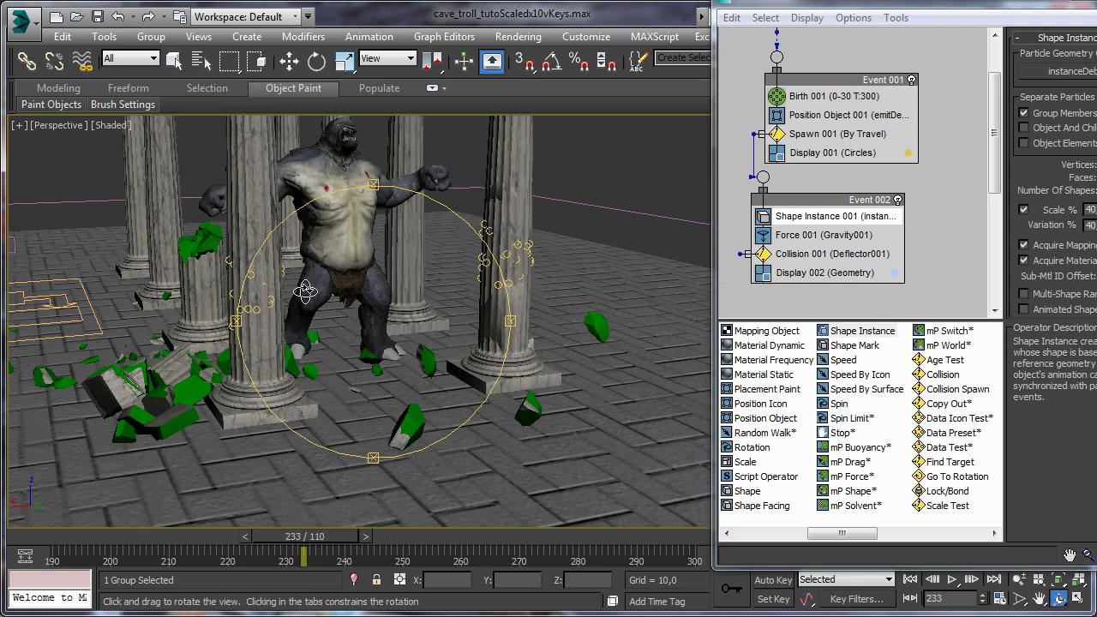
click(830, 97)
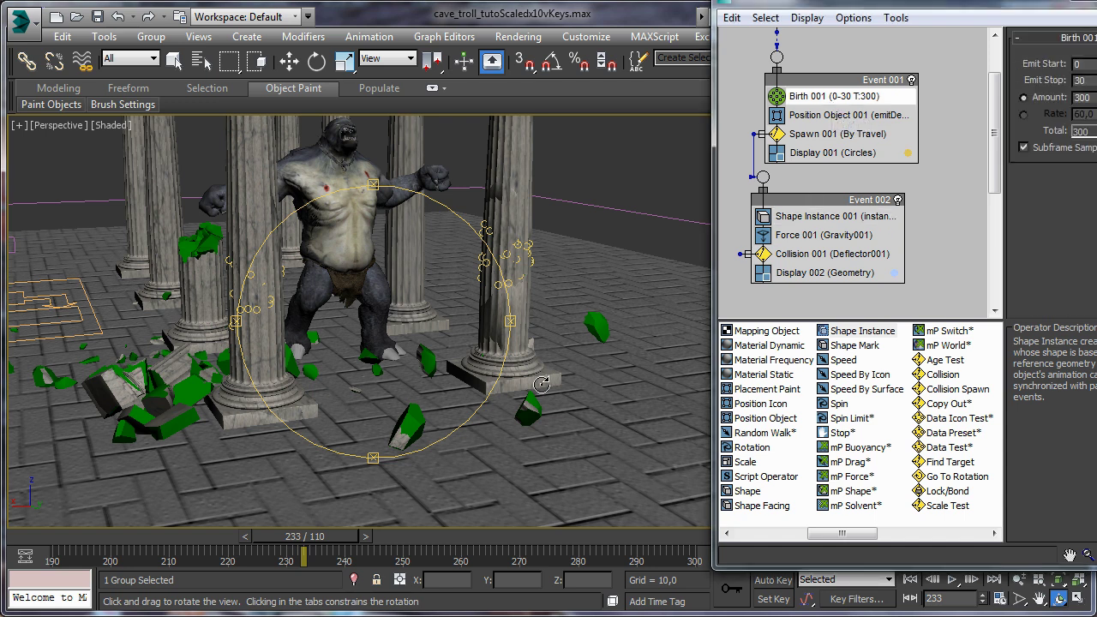
drag(333, 537, 400, 541)
key(ctrl+r)
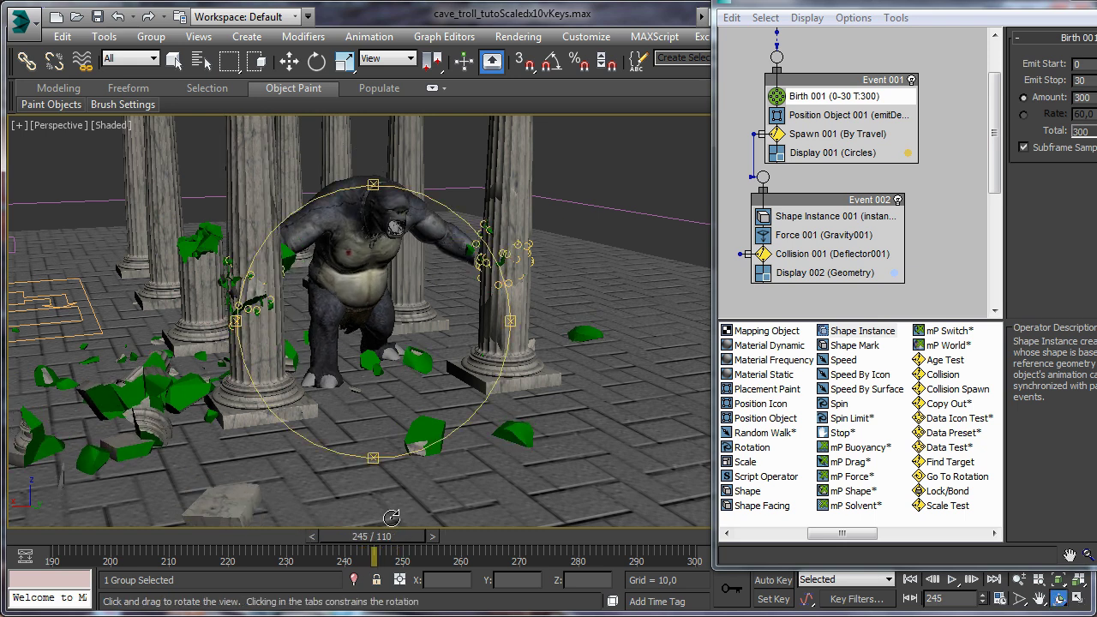
click(1077, 64)
text(244)
key(Return)
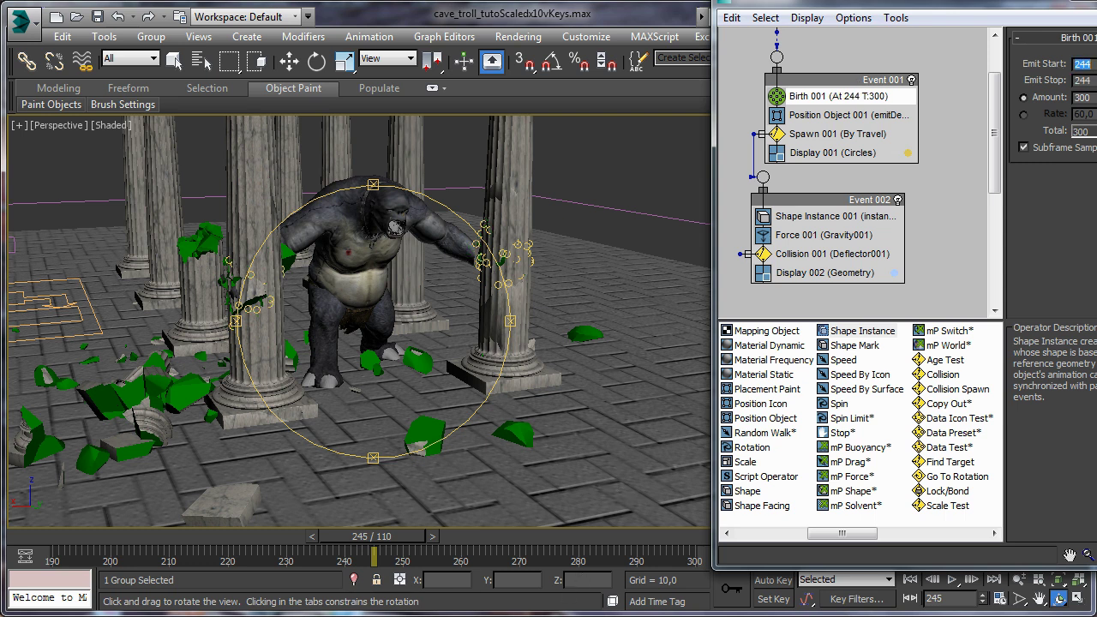
Scrub from frame 241 to 273 to review the debris emission from above and minimize Particle View
drag(427, 553, 408, 549)
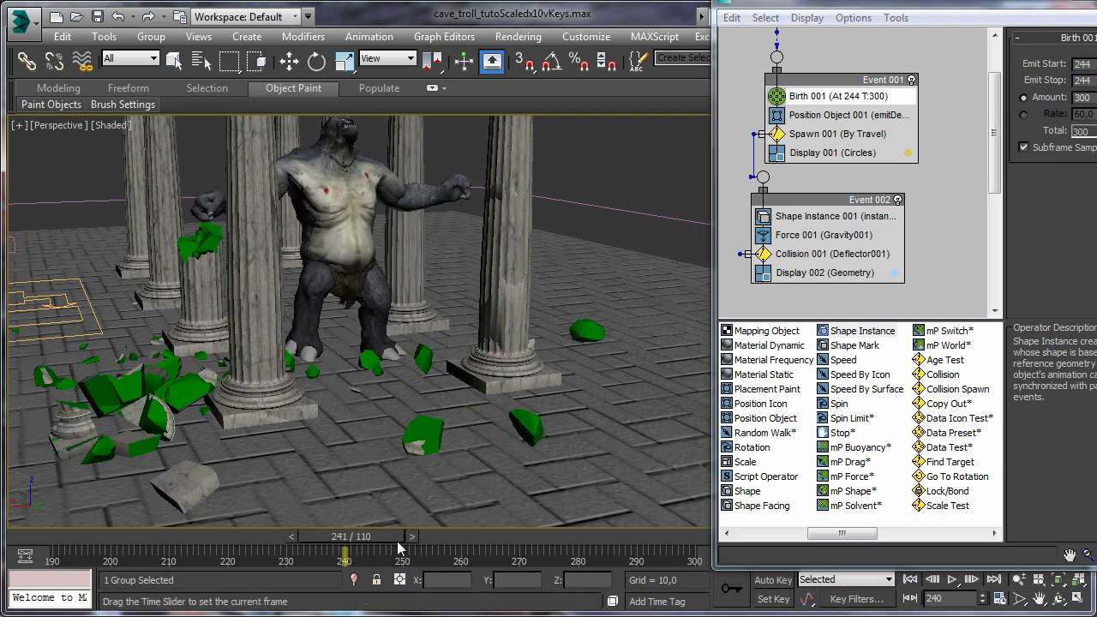
key(ctrl+r)
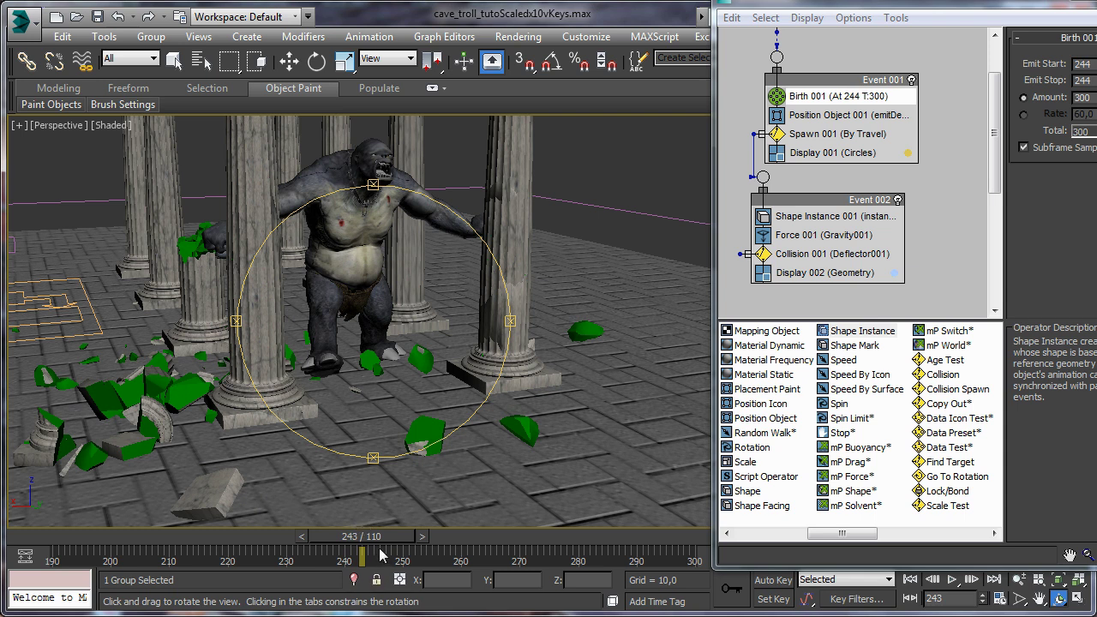
drag(380, 547, 543, 553)
drag(429, 402, 403, 388)
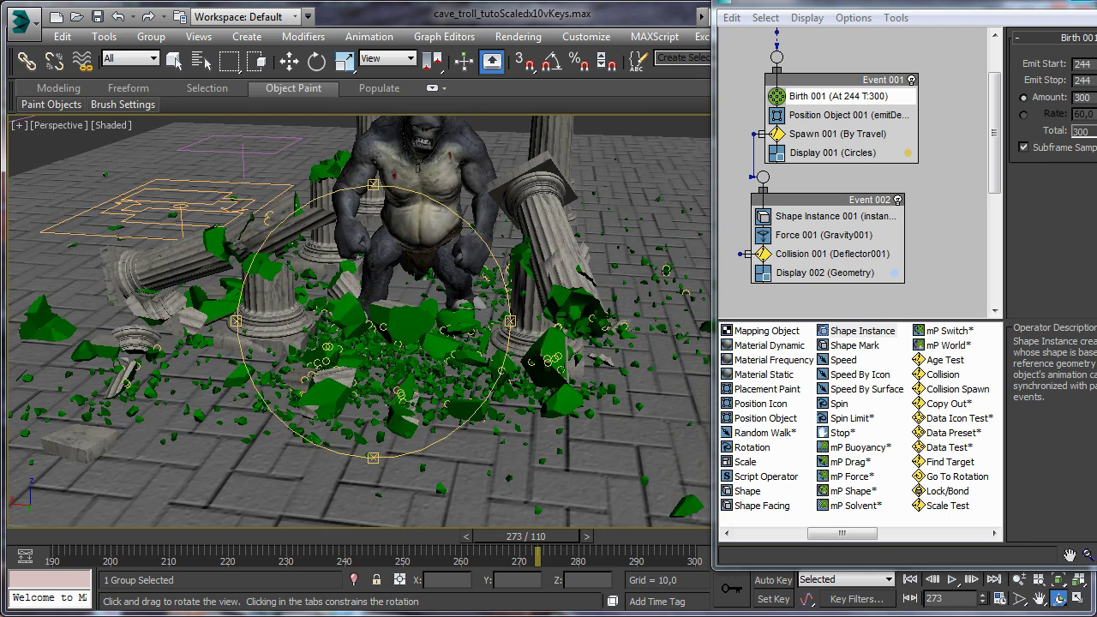
click(446, 615)
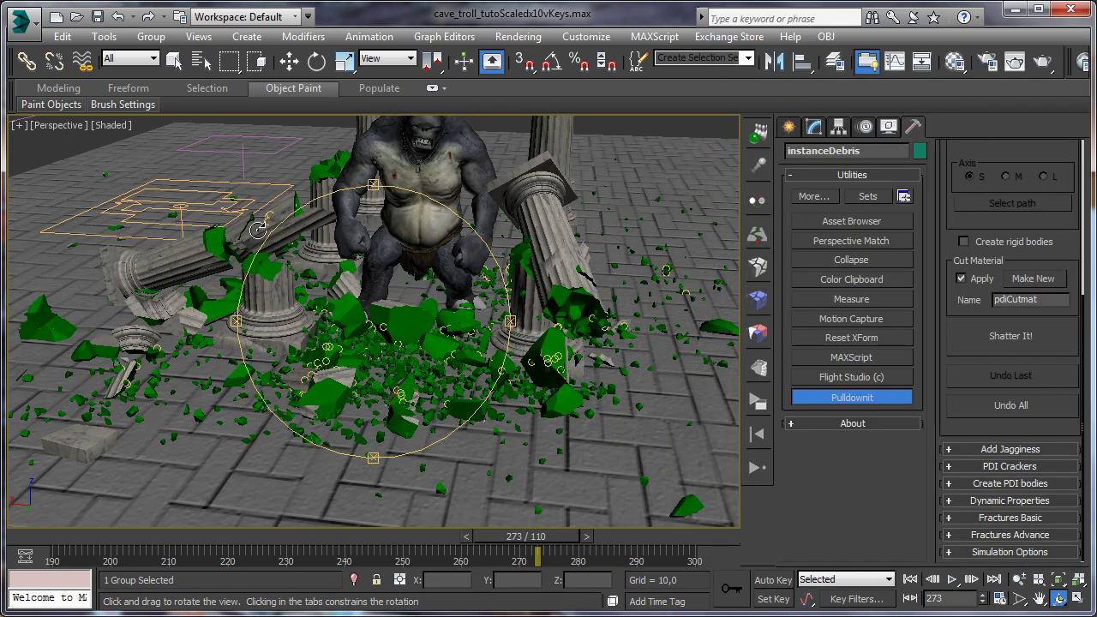
Select the PF Source 001 particle emitter beside the broken columns and show its editable parameters
click(173, 60)
click(185, 212)
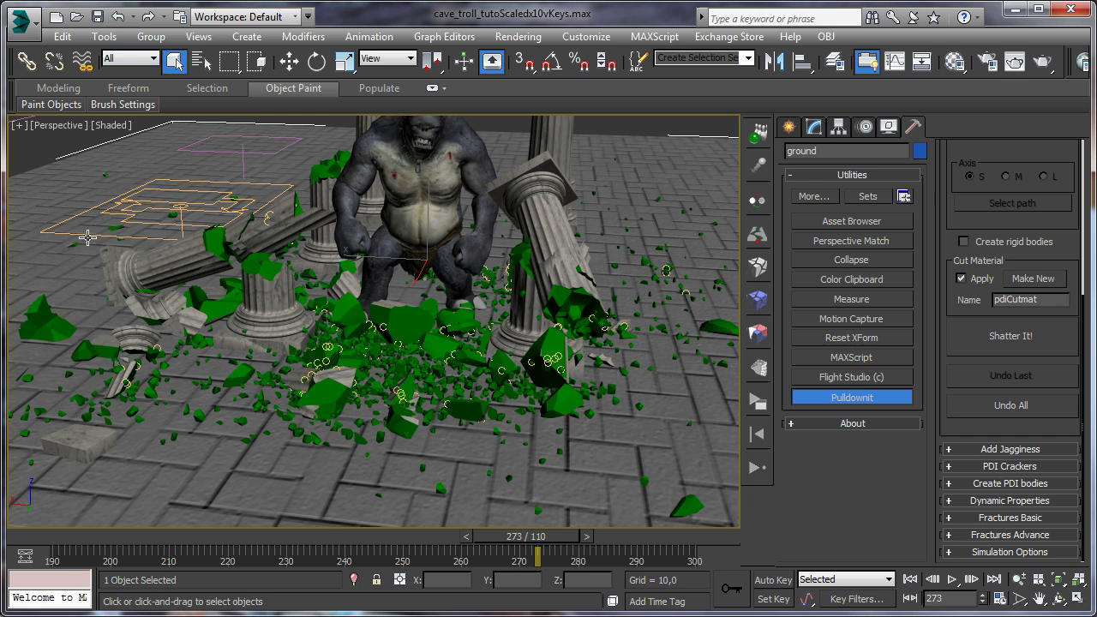
click(1059, 599)
drag(483, 364, 506, 340)
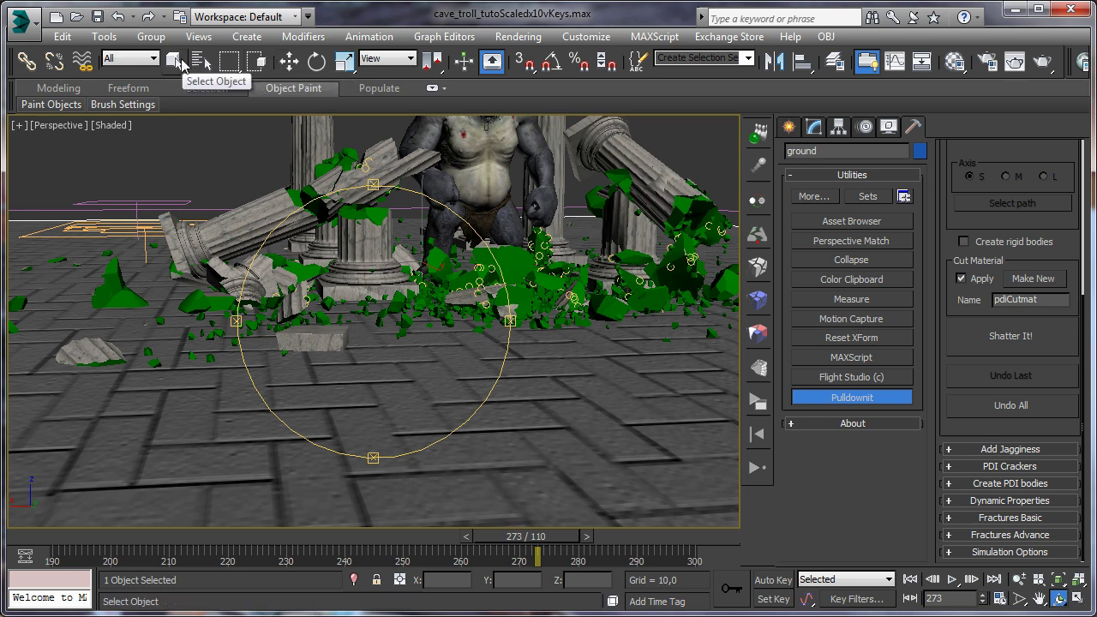
click(175, 62)
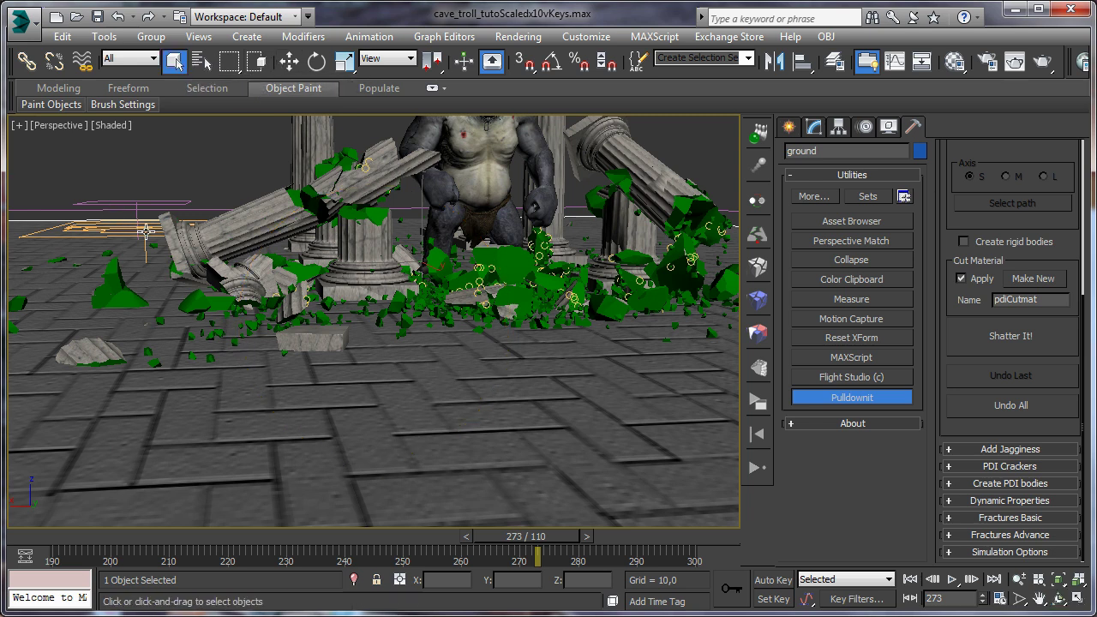
click(790, 129)
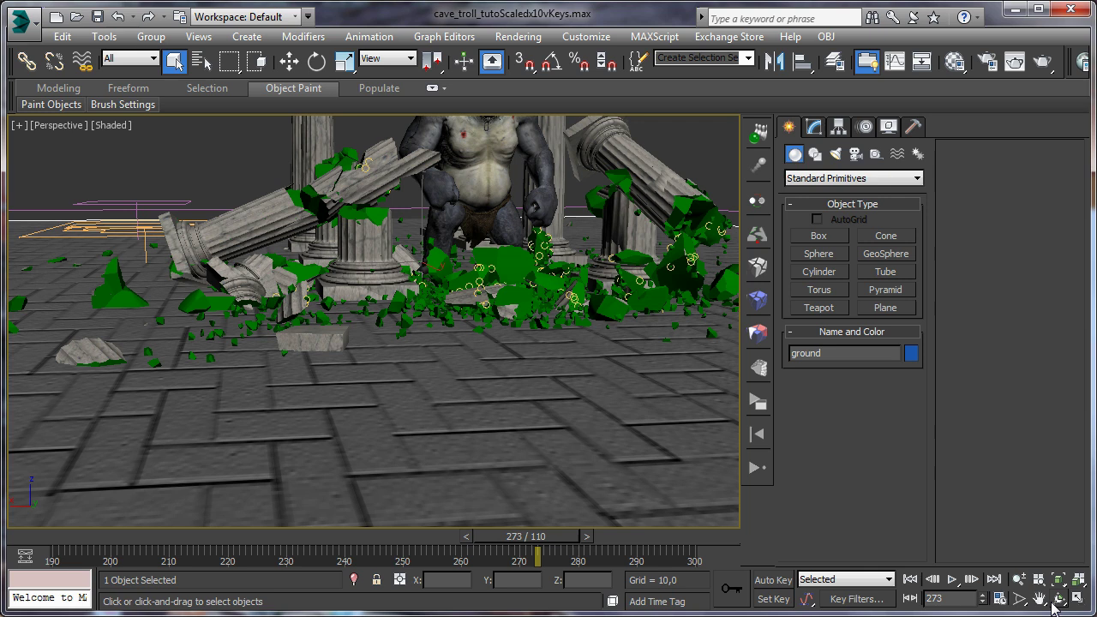
click(143, 237)
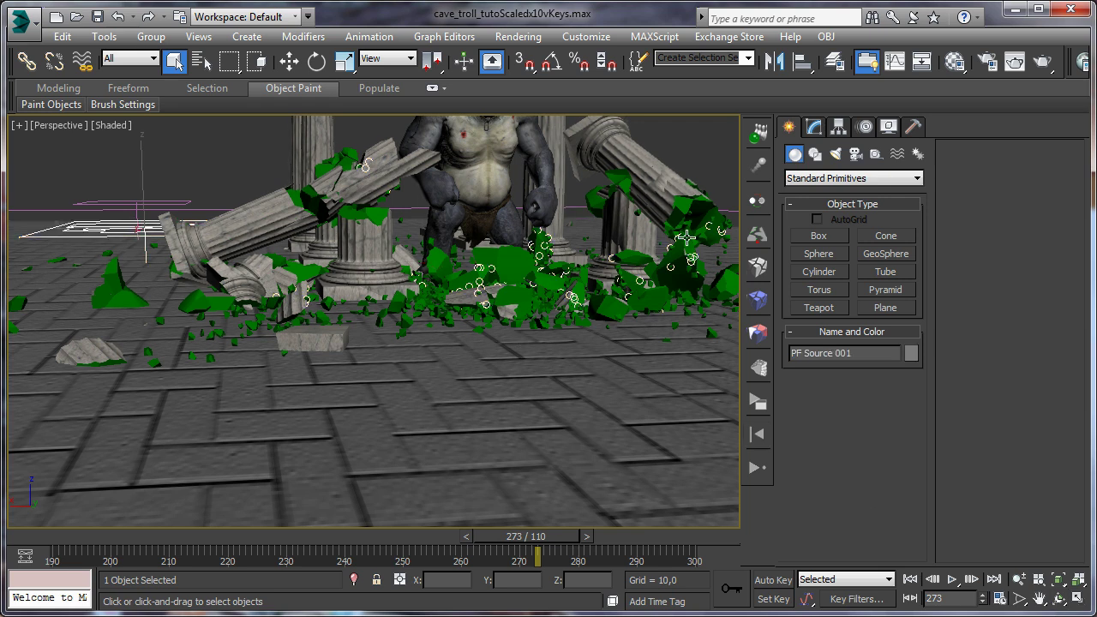
click(1060, 598)
drag(463, 313, 436, 313)
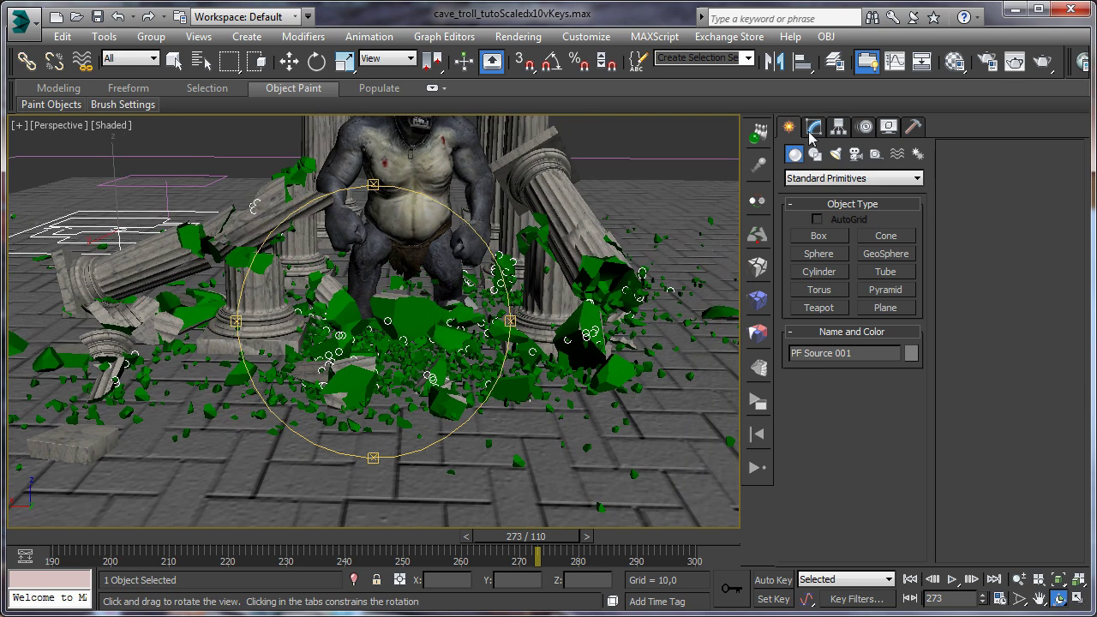
click(813, 128)
click(174, 60)
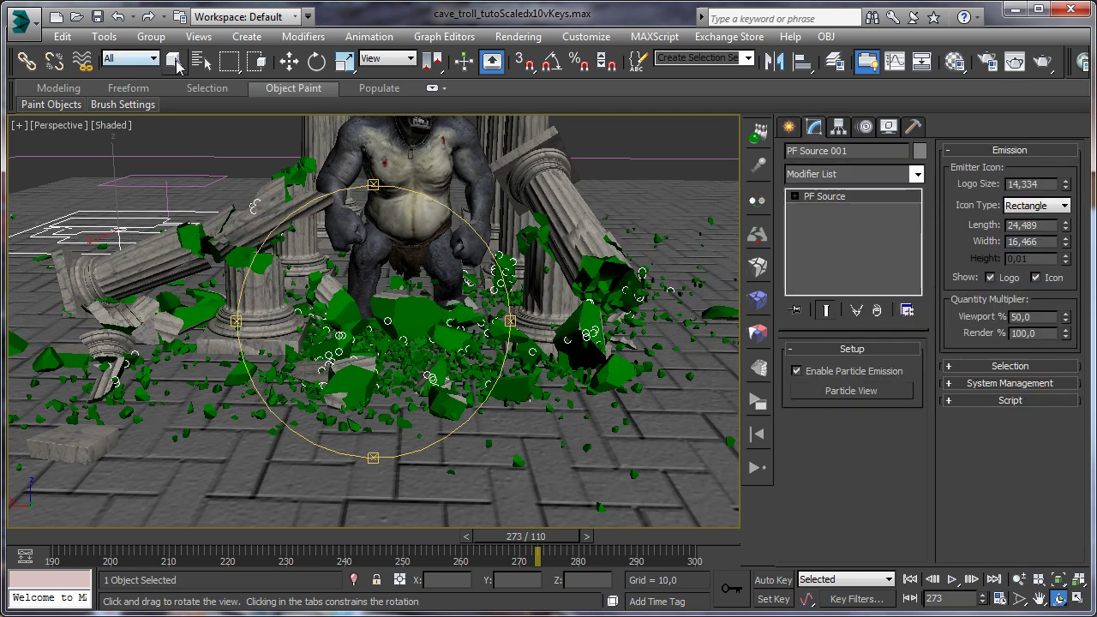
Toggle PF Source 001's particle emission off and on to compare the collapse with and without debris, leaving emission enabled
click(797, 371)
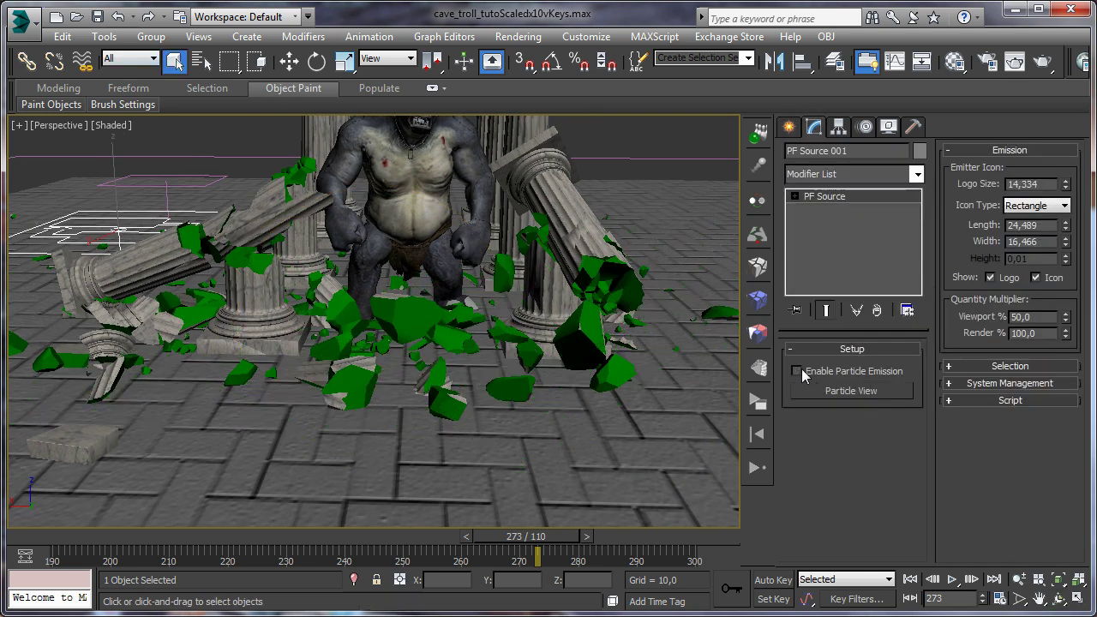
click(802, 369)
click(802, 369)
click(802, 369)
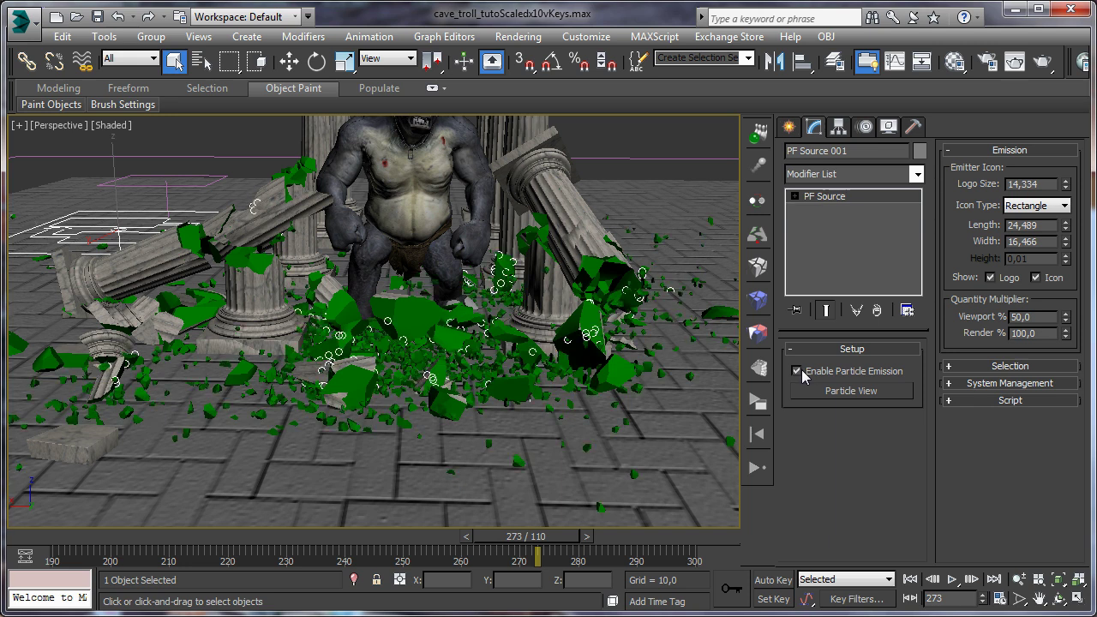
click(802, 369)
click(802, 369)
click(801, 369)
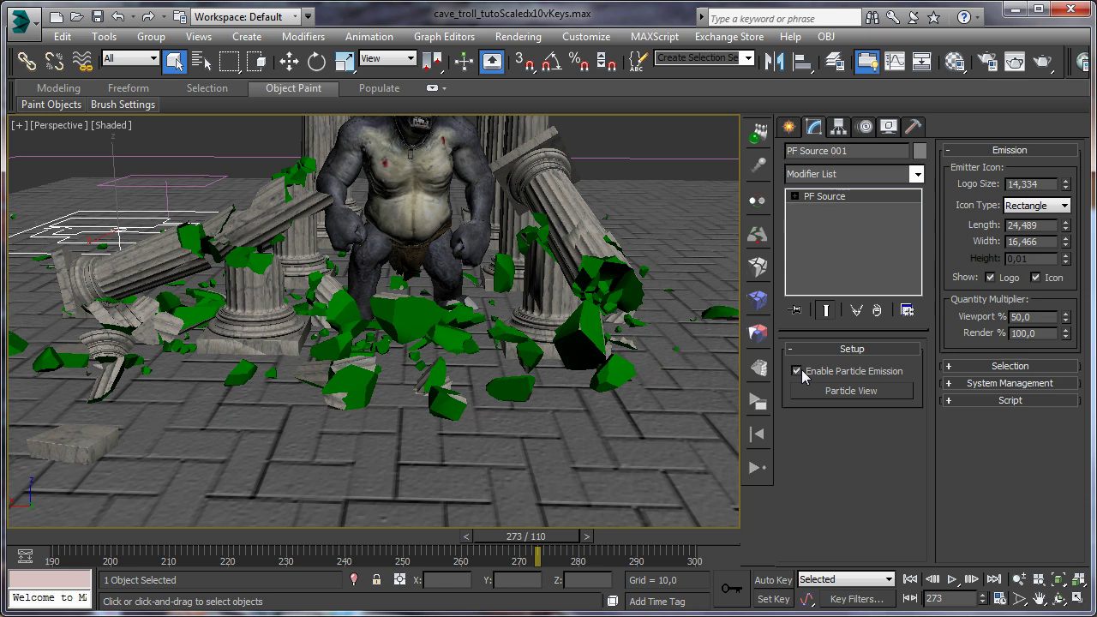
click(802, 369)
Load the innerFacesDark image as the diffuse bitmap of the pdiCutmat material
middle_drag(368, 319, 397, 332)
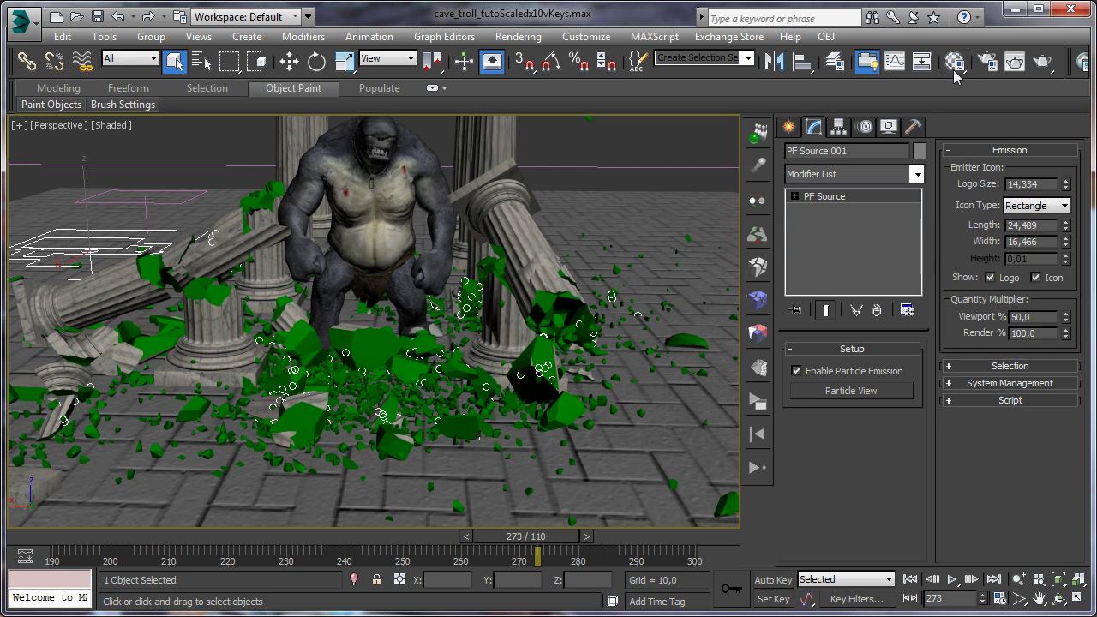
middle_drag(507, 340, 507, 355)
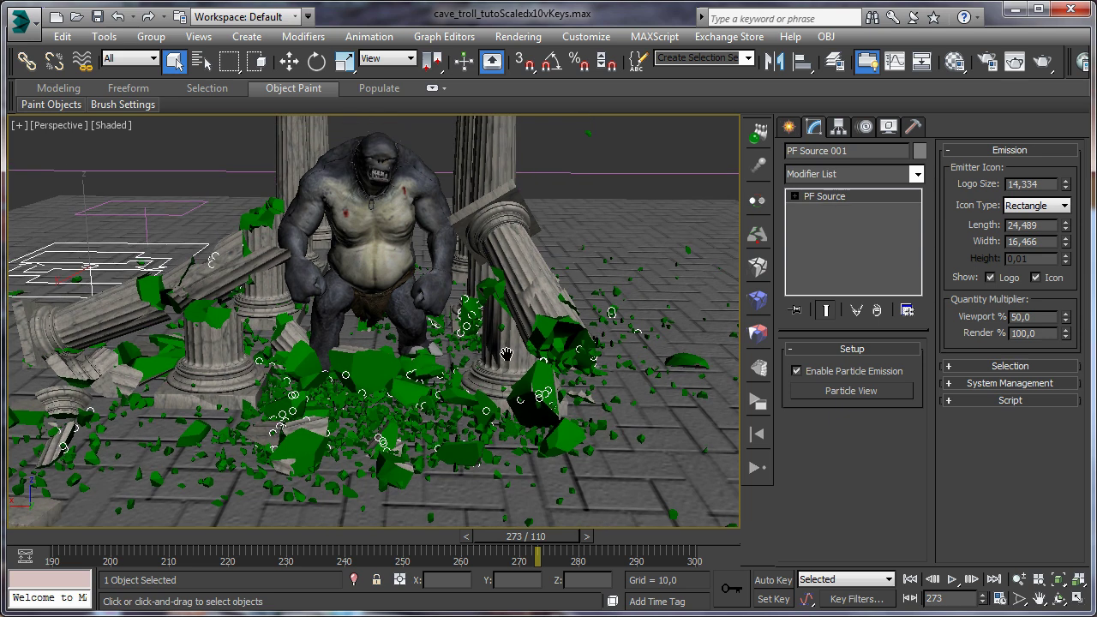
click(972, 60)
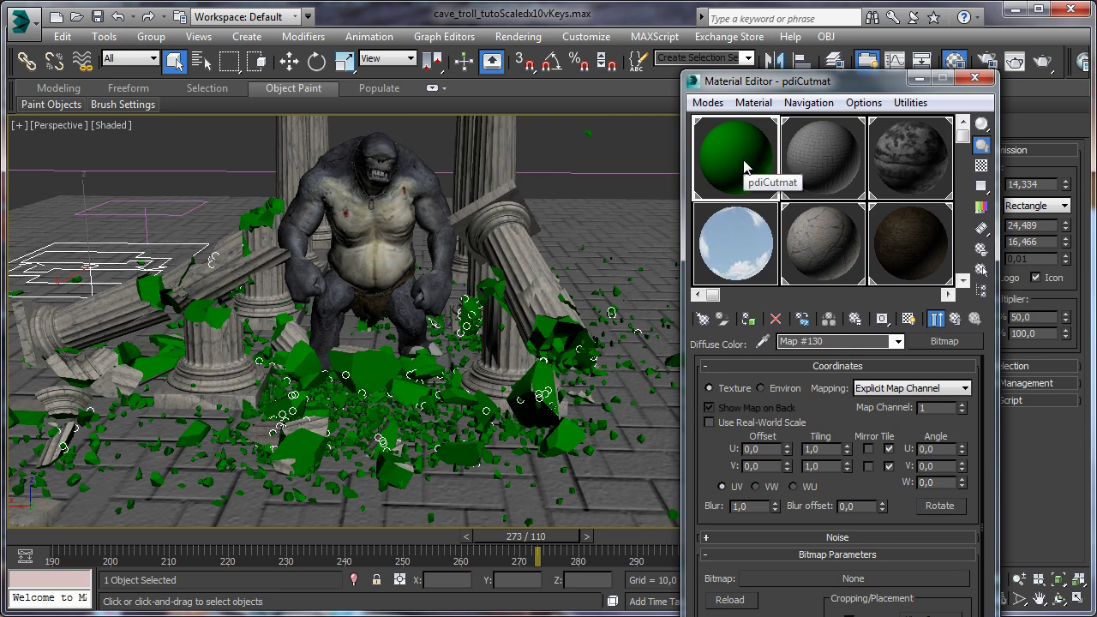
drag(820, 85, 821, 20)
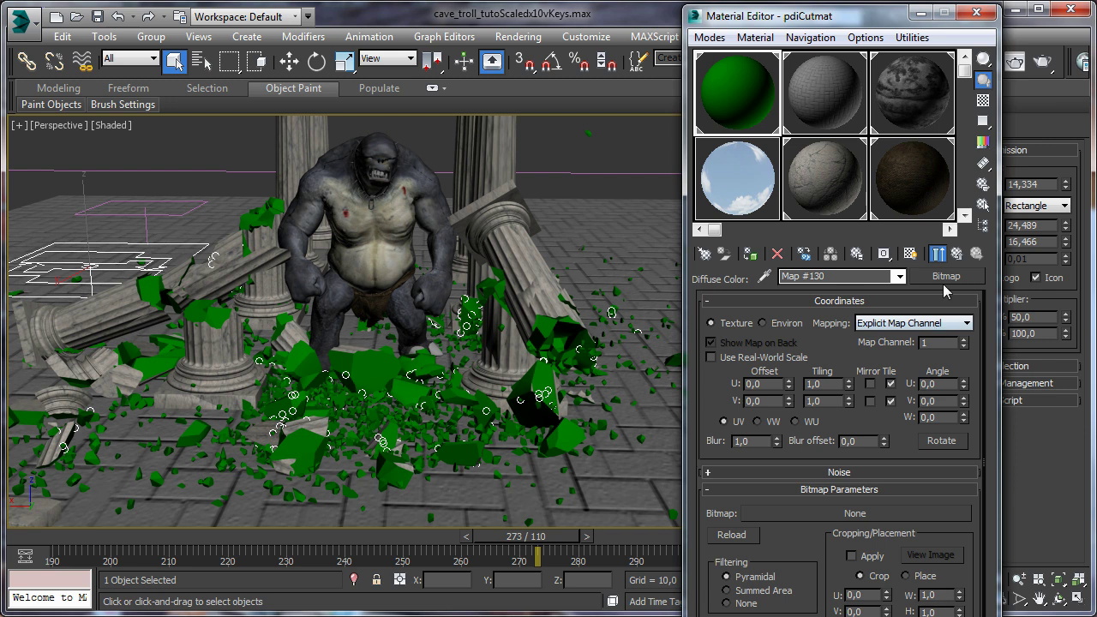
click(955, 251)
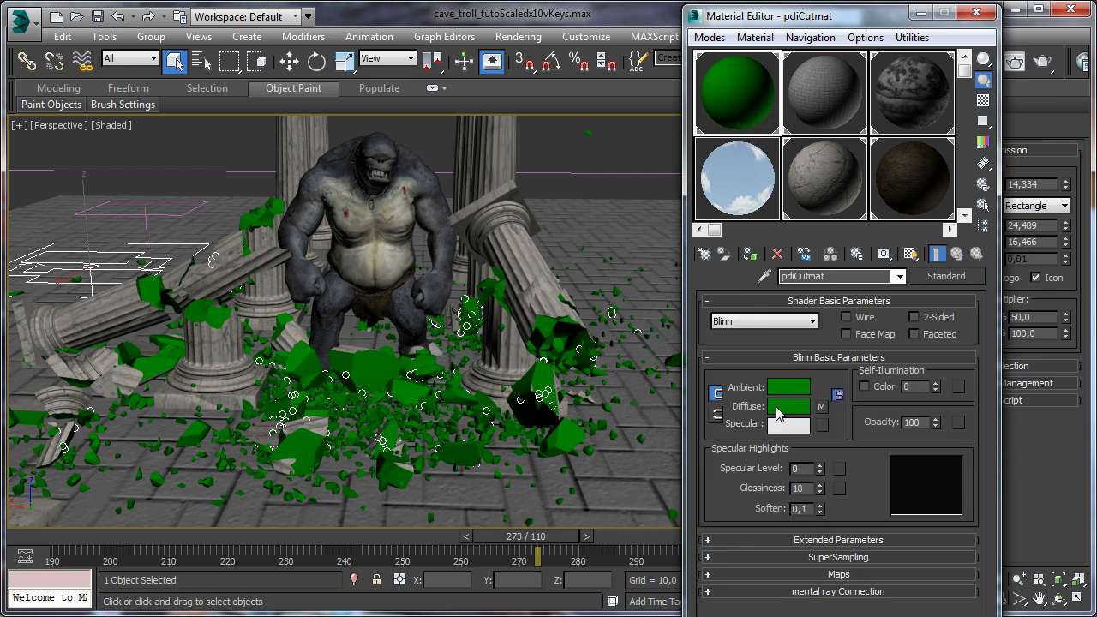
click(821, 408)
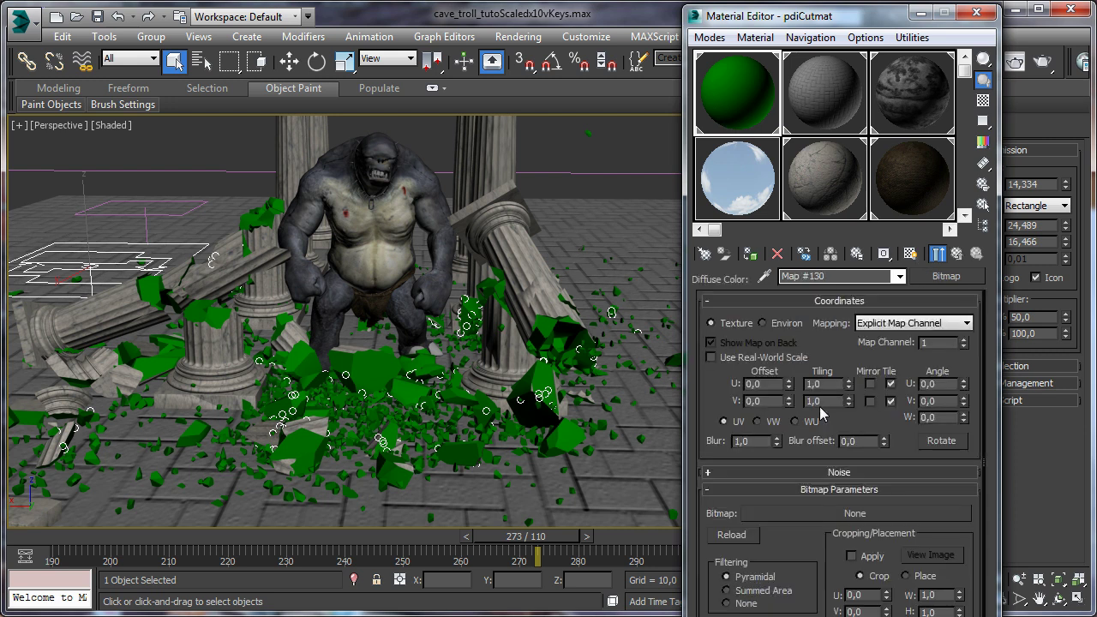
click(946, 276)
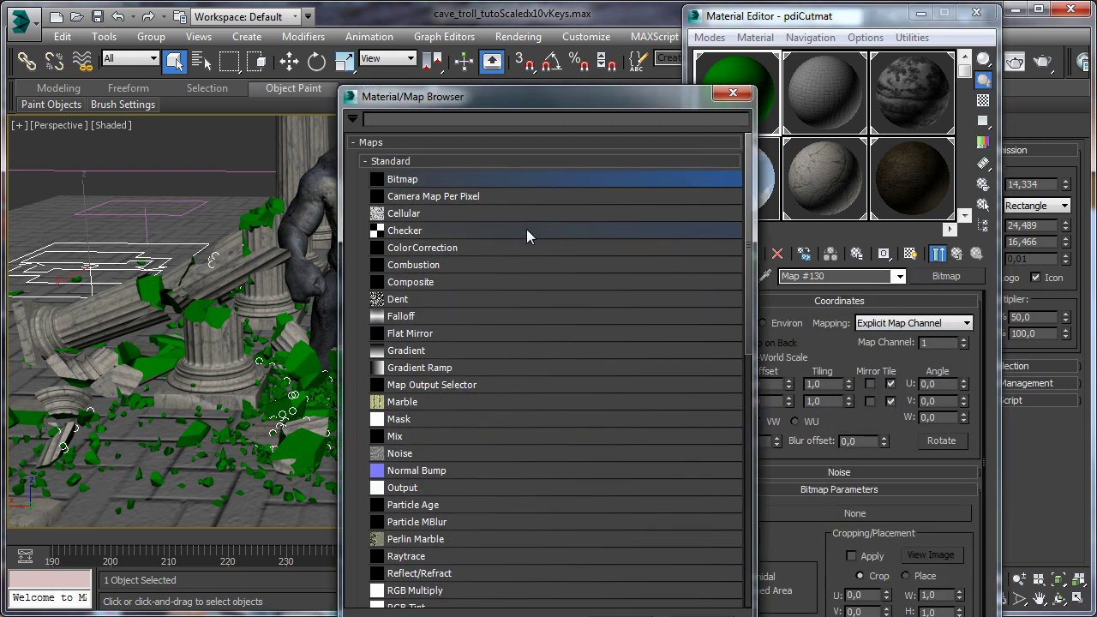
click(608, 614)
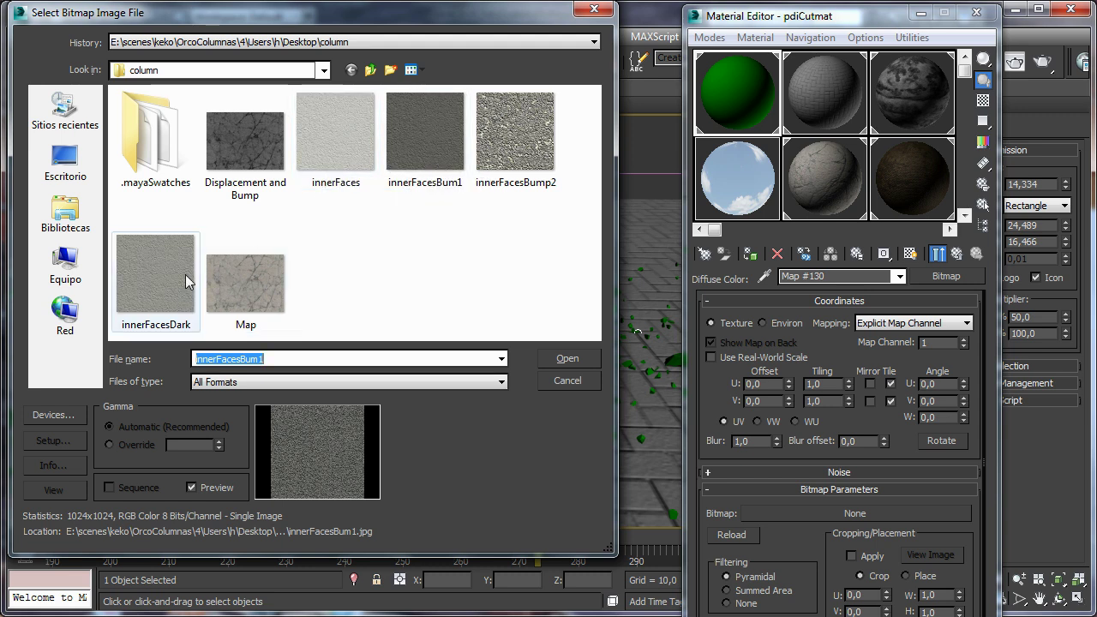
click(151, 290)
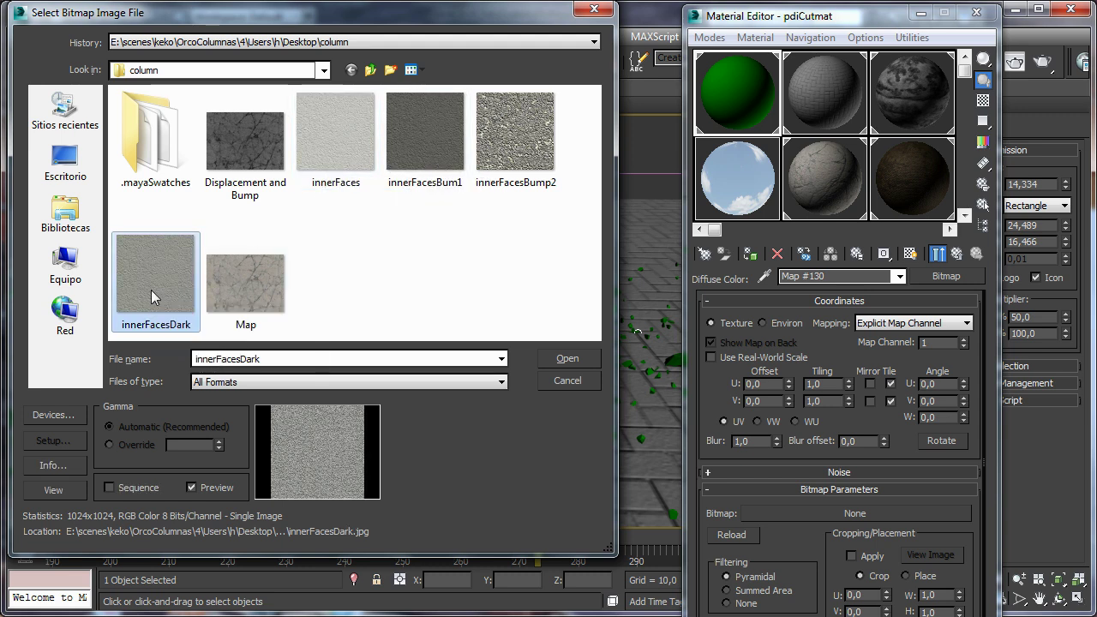
click(566, 359)
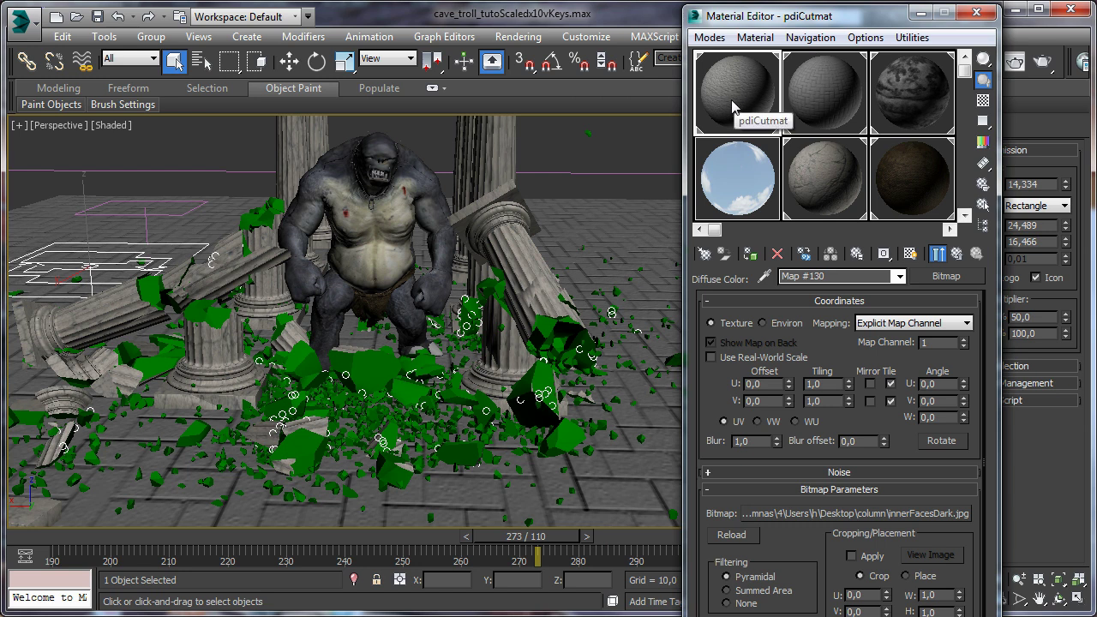
Assign the innerFacesBump2 image as the Bump bitmap of pdiCutmat and return to the parent material
click(958, 254)
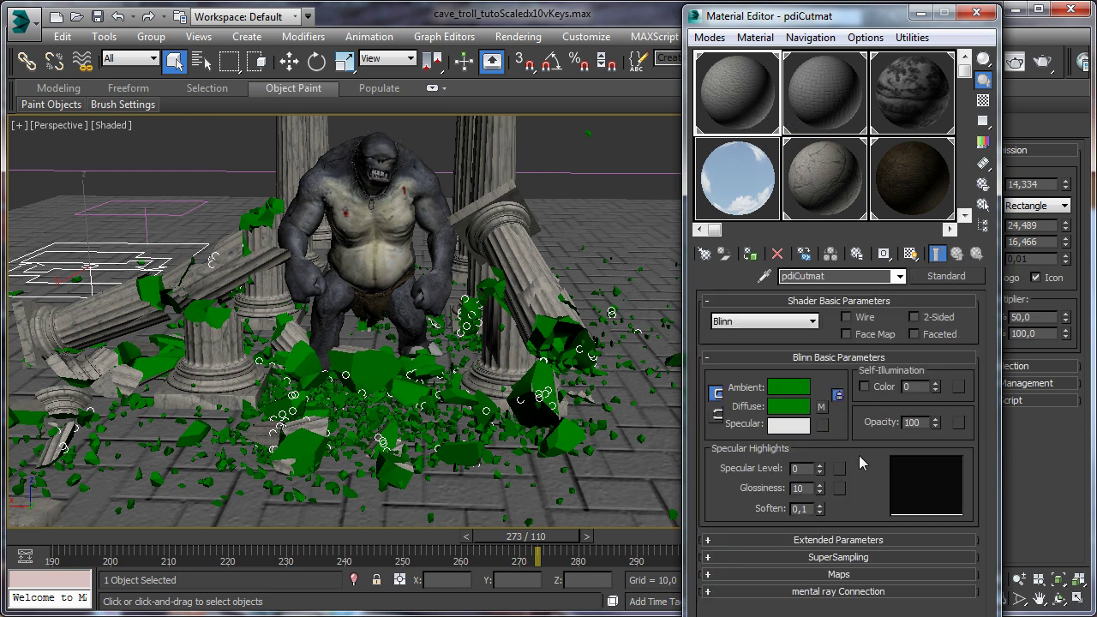
click(844, 574)
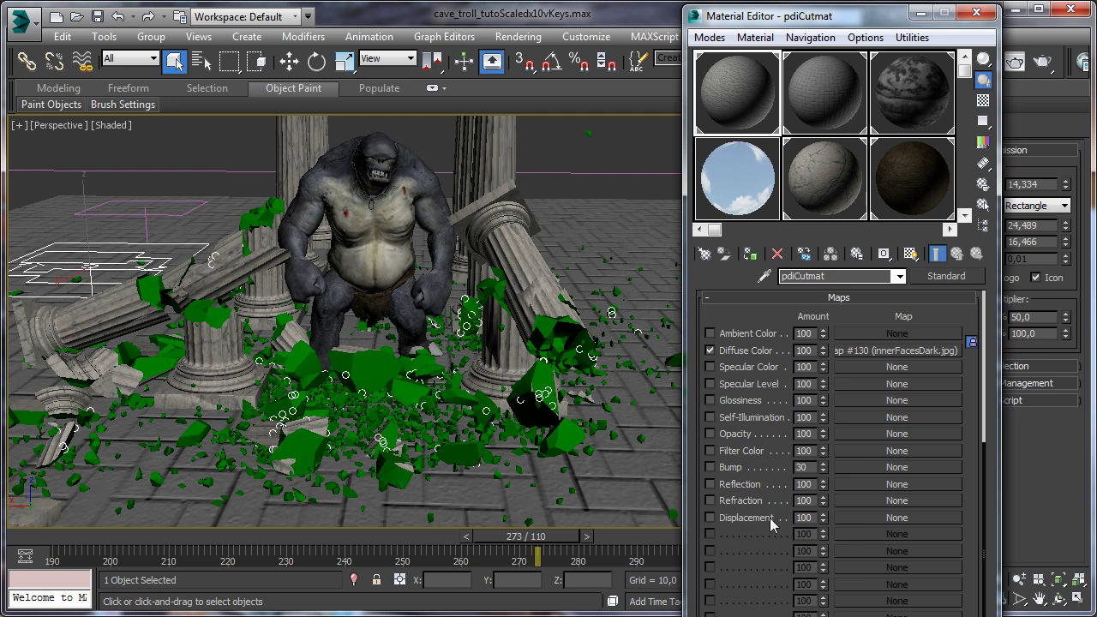
click(900, 467)
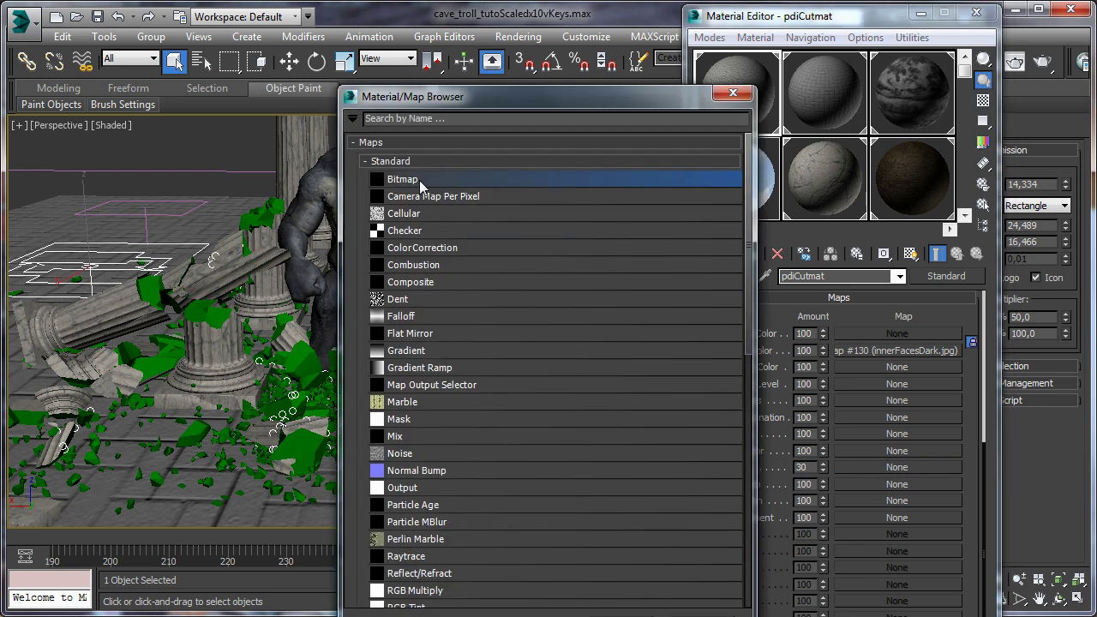
double_click(402, 179)
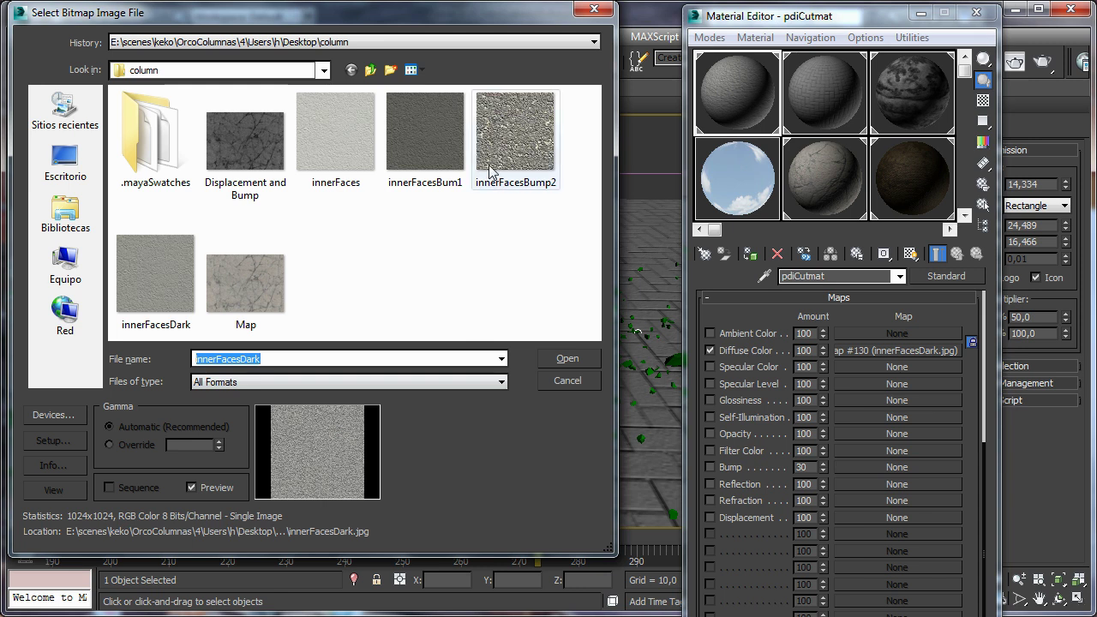
click(514, 137)
click(568, 360)
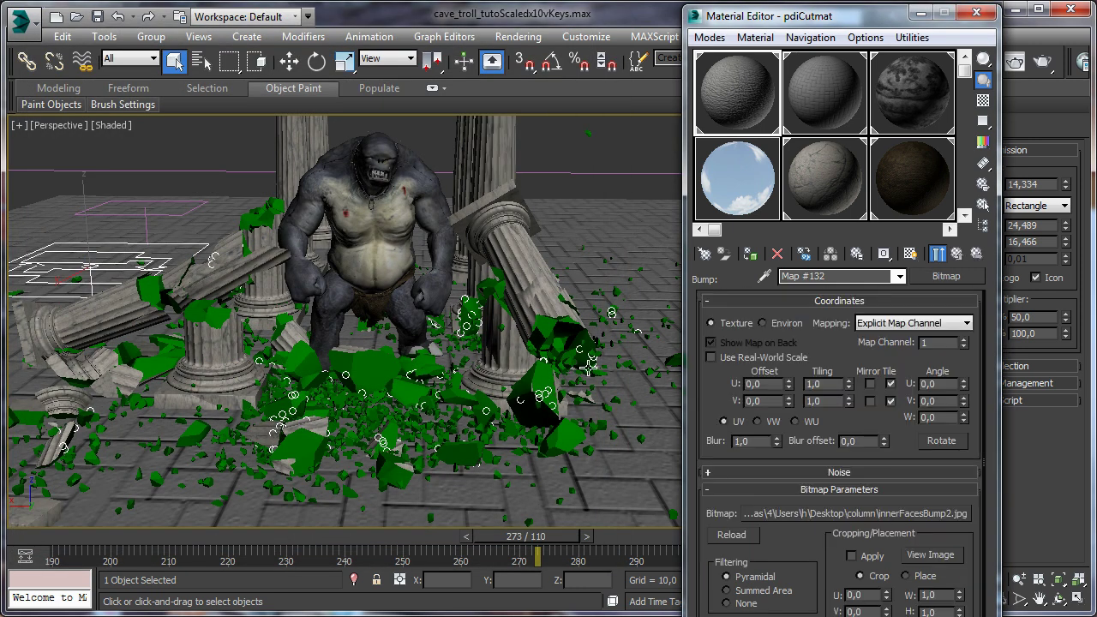
click(915, 256)
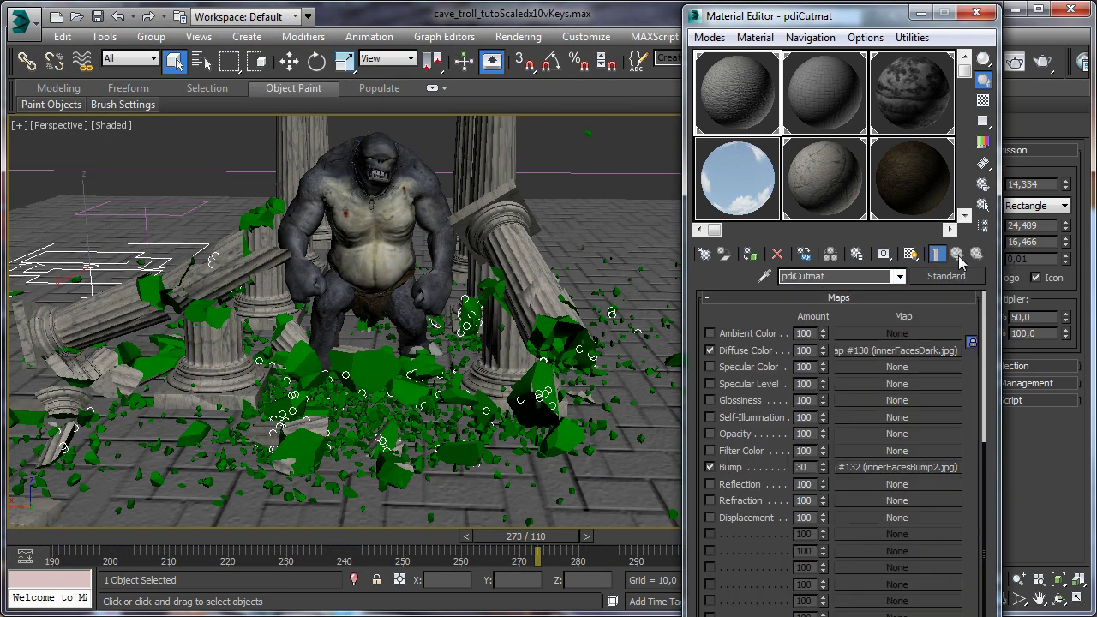
Display the pdiCutmat textures in the viewport, inspect the debris up close and close the Material Editor
click(911, 255)
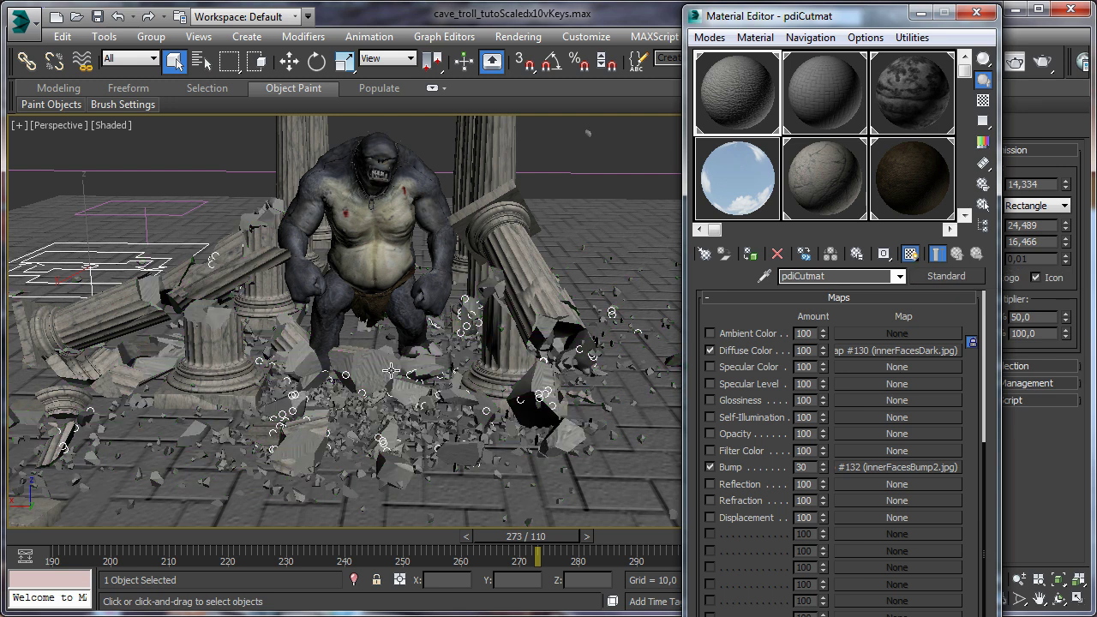
scroll(390, 370, up, 5)
scroll(395, 360, down, 4)
scroll(400, 351, up, 4)
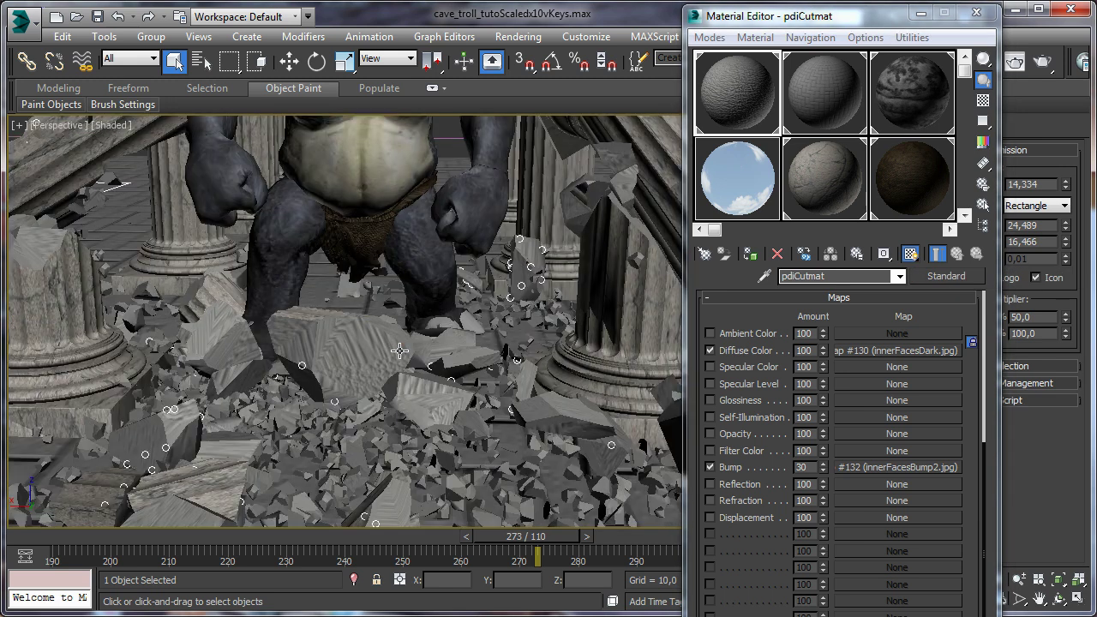
scroll(368, 357, down, 6)
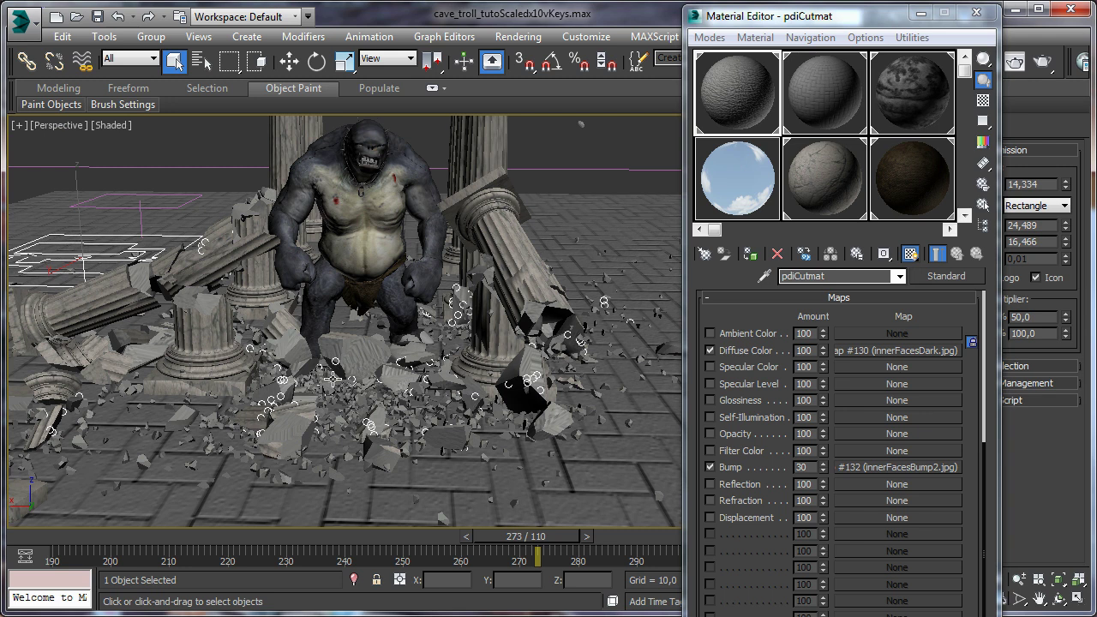
click(977, 12)
Scrub the animation back to frame 190 and view the intact columns and troll from the side
drag(501, 533, 281, 532)
key(q)
drag(347, 538, 116, 537)
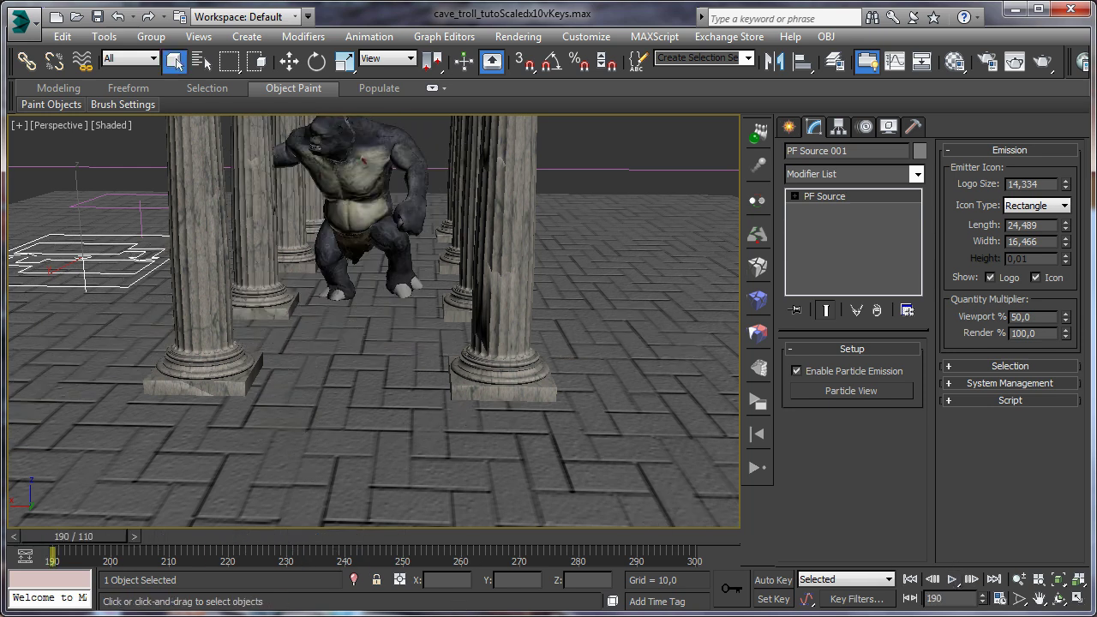
click(1059, 598)
drag(363, 329, 444, 267)
drag(445, 361, 400, 322)
click(380, 547)
drag(380, 547, 8, 515)
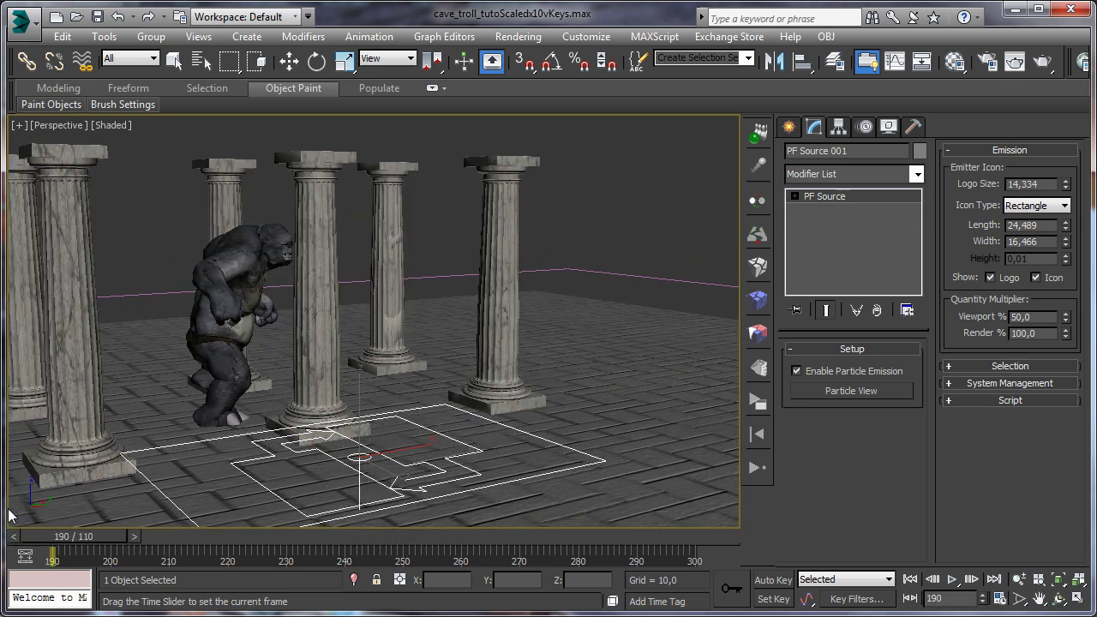
Hide the Troll_Geometry, Unbroken Colums and 0 (default) layers
click(835, 61)
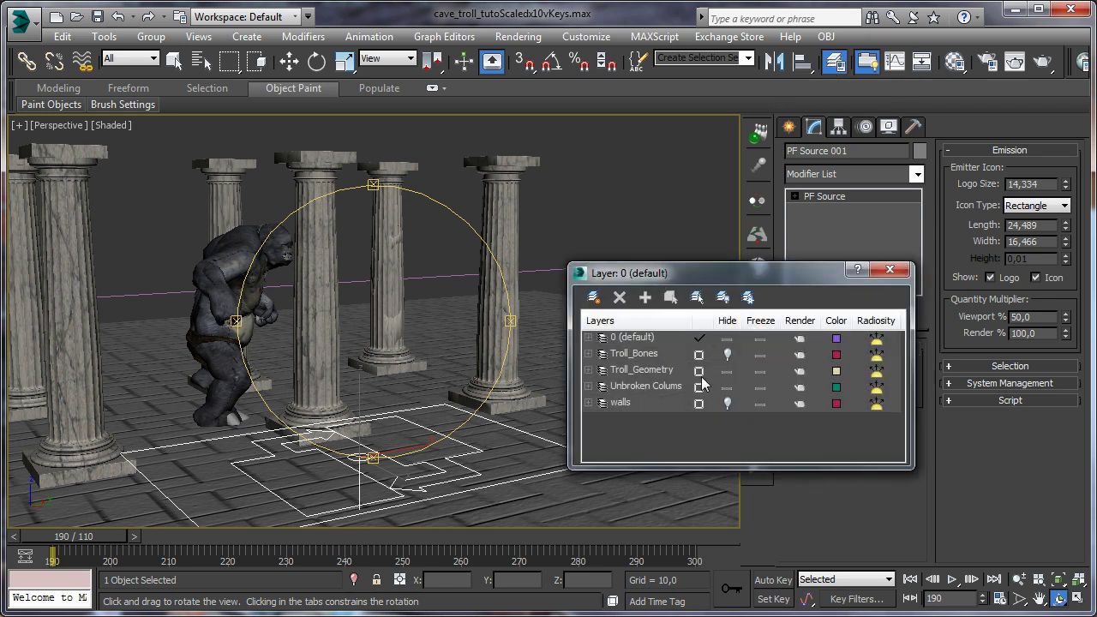
click(725, 371)
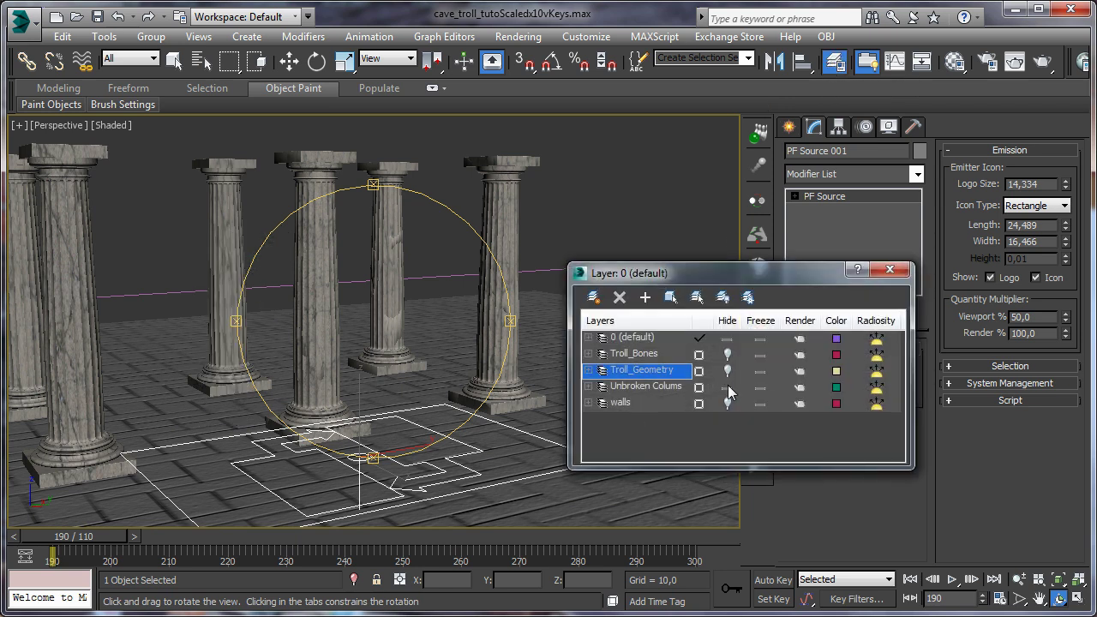
click(728, 387)
drag(728, 284, 786, 272)
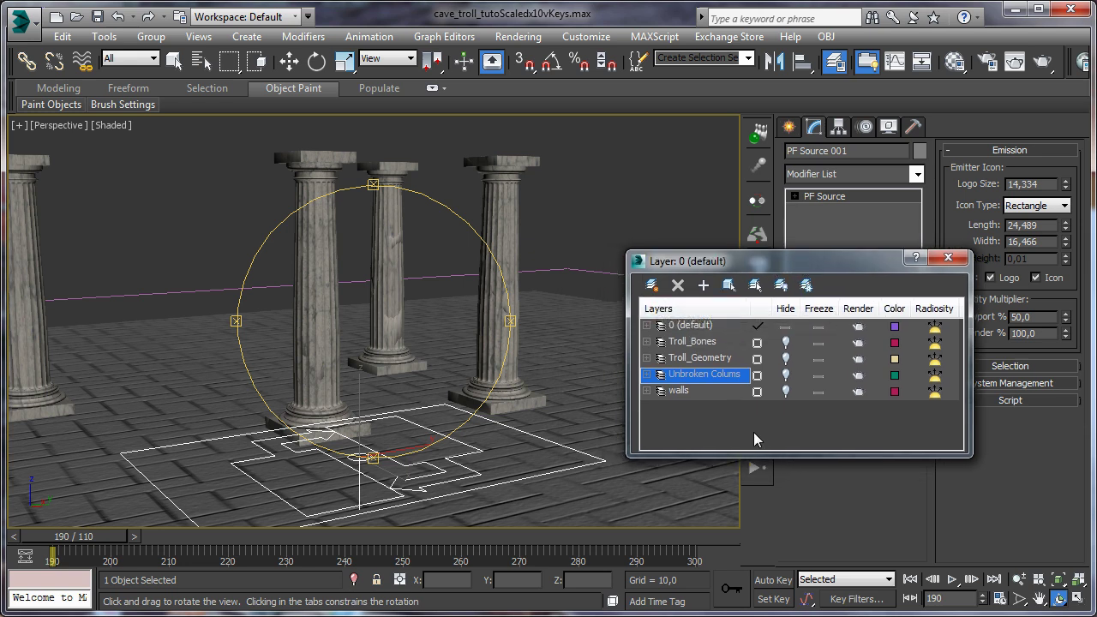
click(785, 327)
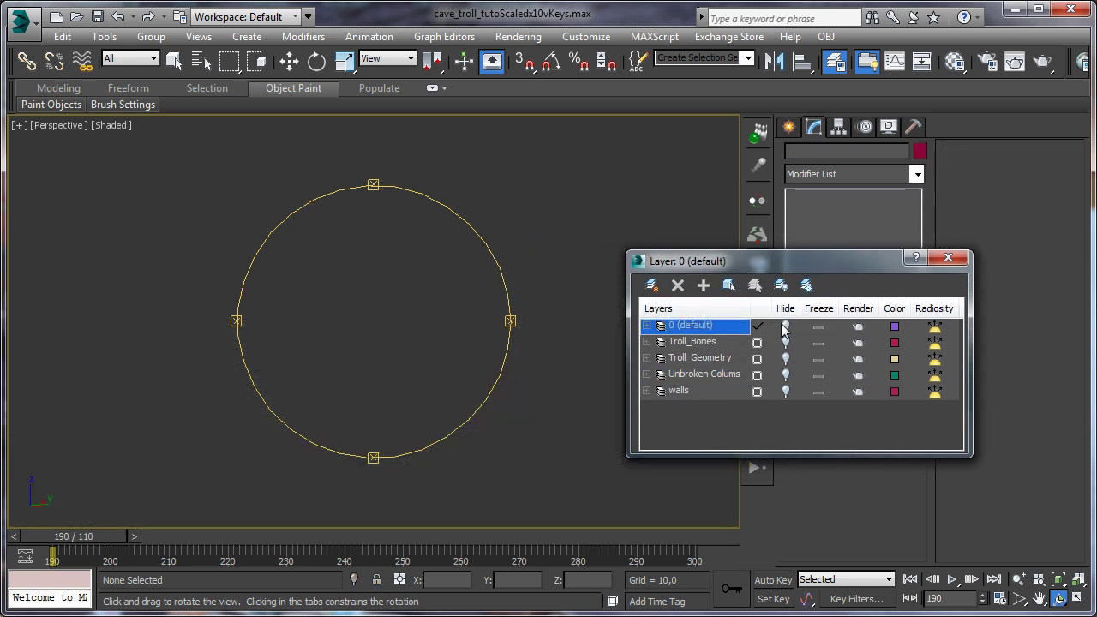
Unhide the 0 (default) layer and move the PF Source 001 icon across the floor, away from the columns
click(785, 327)
drag(429, 368, 433, 370)
click(289, 61)
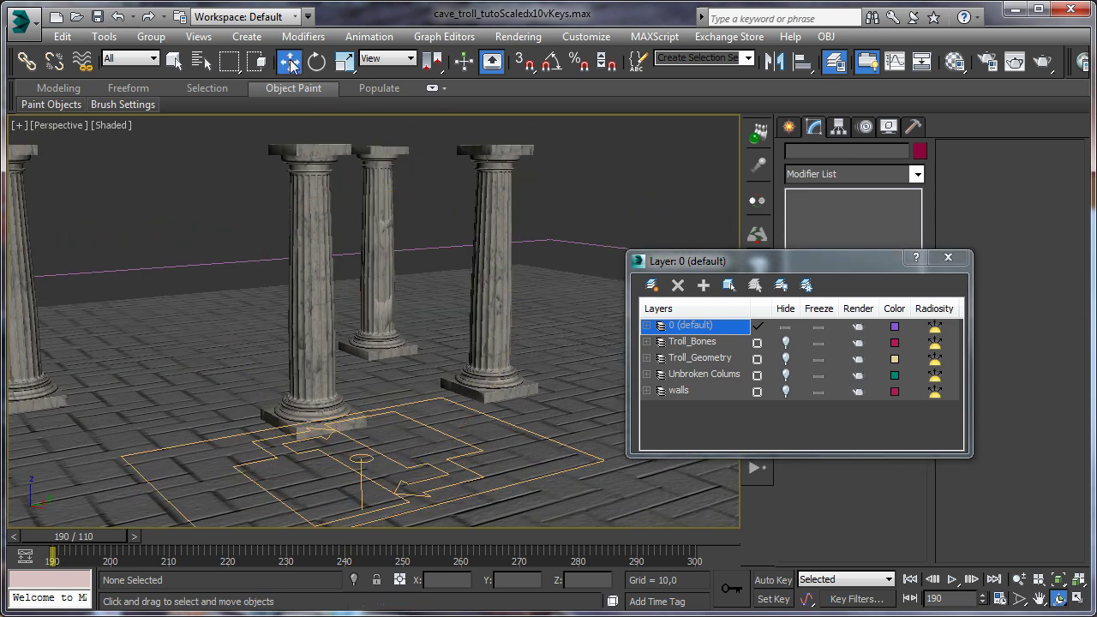
click(368, 460)
scroll(377, 398, down, 2)
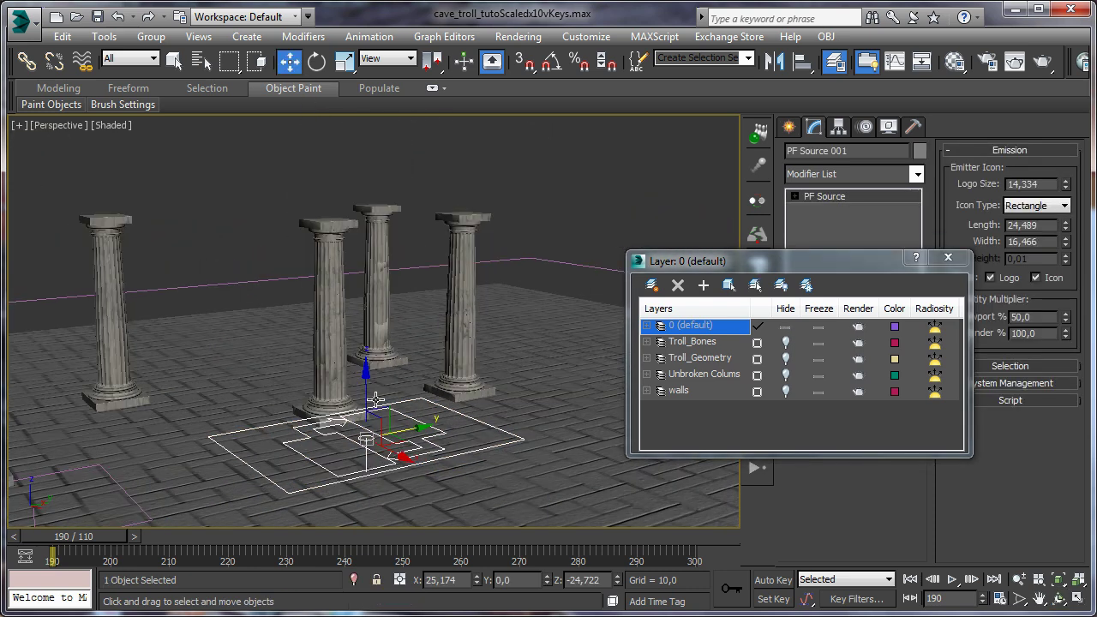
drag(401, 462, 698, 514)
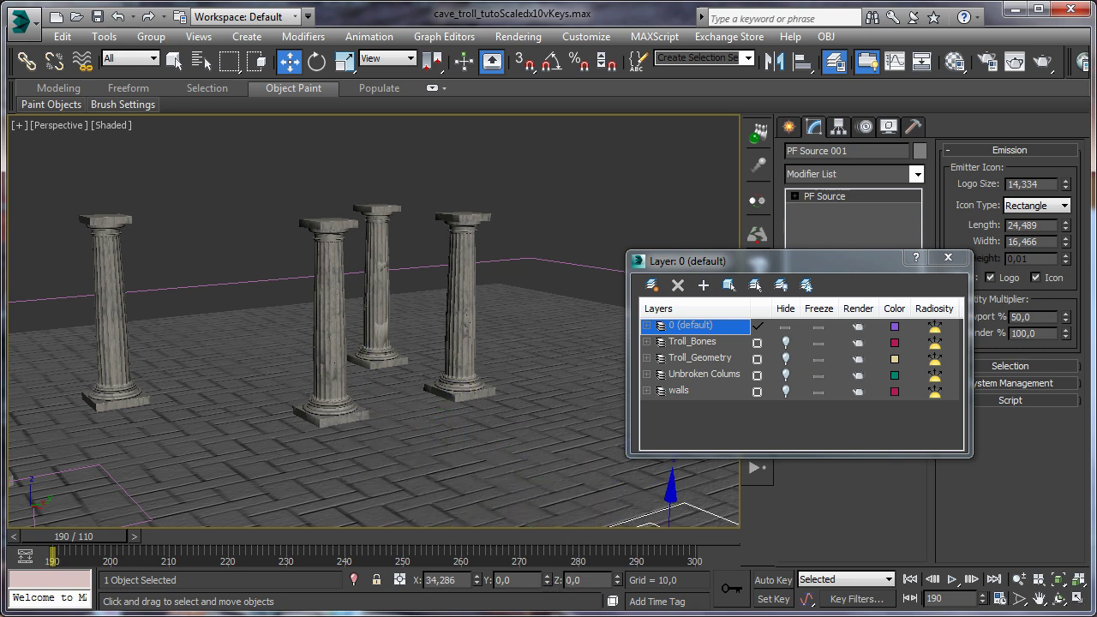
middle_drag(371, 380, 370, 358)
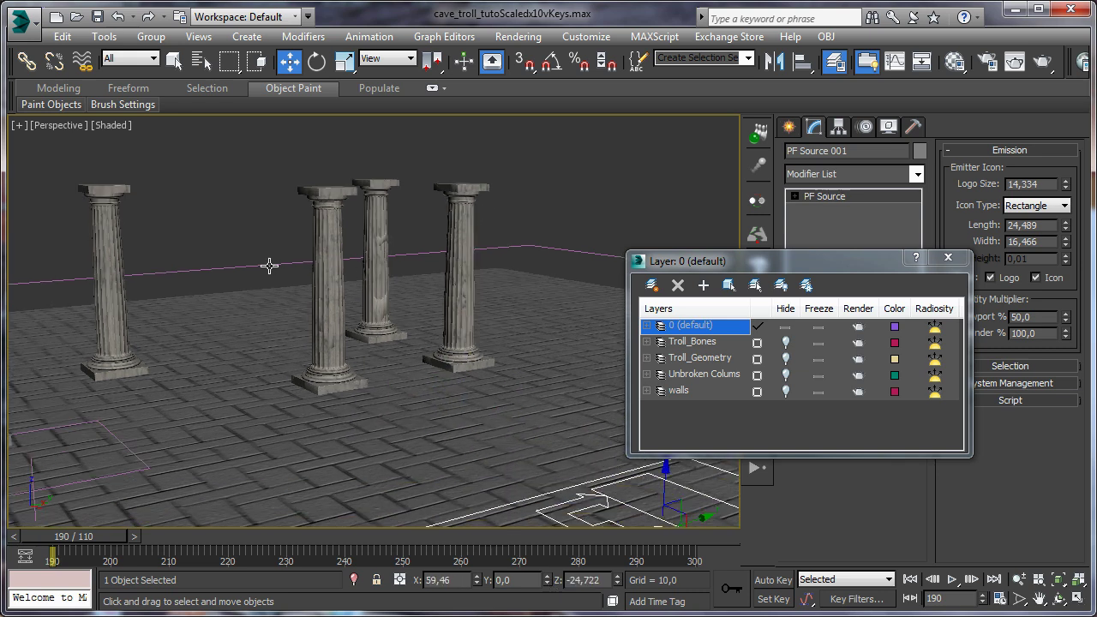
Select the large floor deflector, Deflector001, and freeze it
click(557, 250)
drag(814, 260, 659, 253)
click(883, 131)
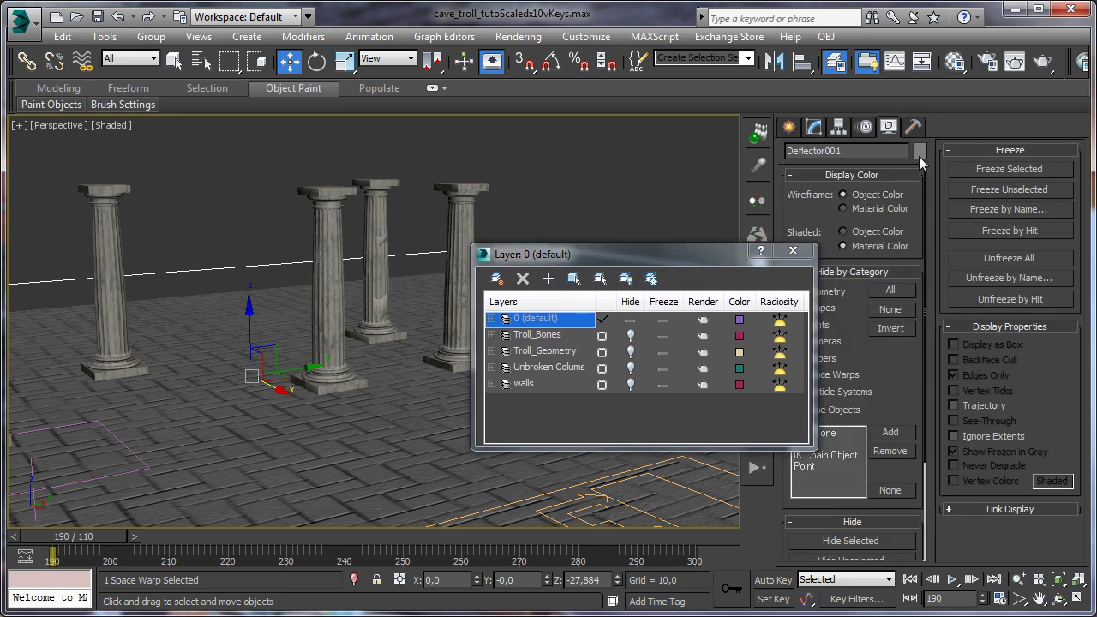
click(1001, 170)
Select all pieces of the three broken columns without the floor, and close the layer manager
drag(657, 261, 899, 237)
drag(274, 155, 388, 245)
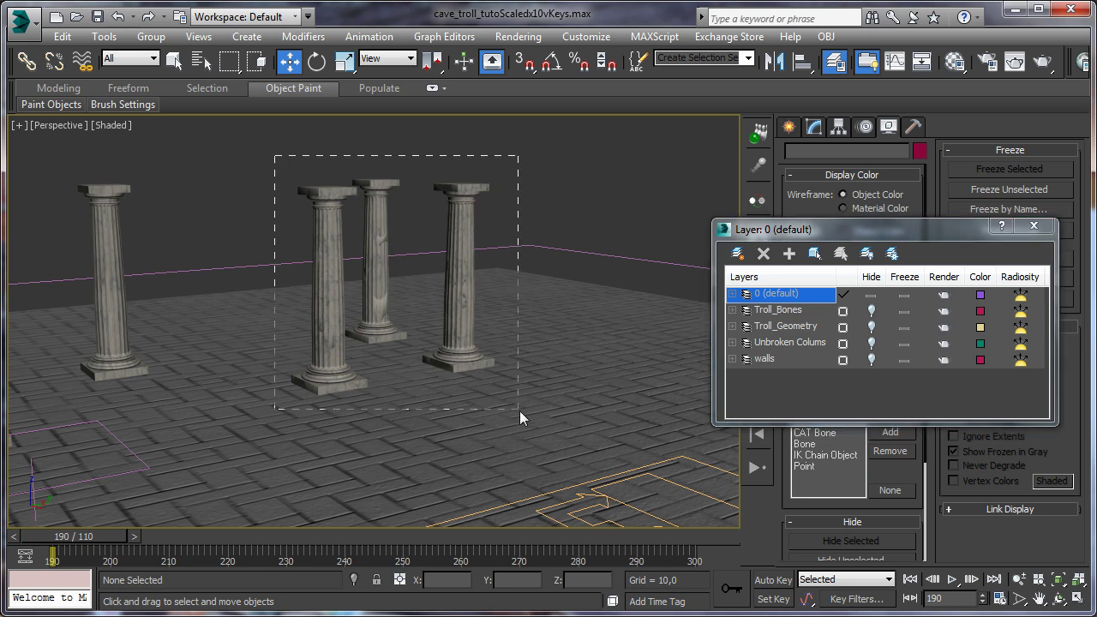
drag(519, 411, 520, 414)
alt+click(416, 440)
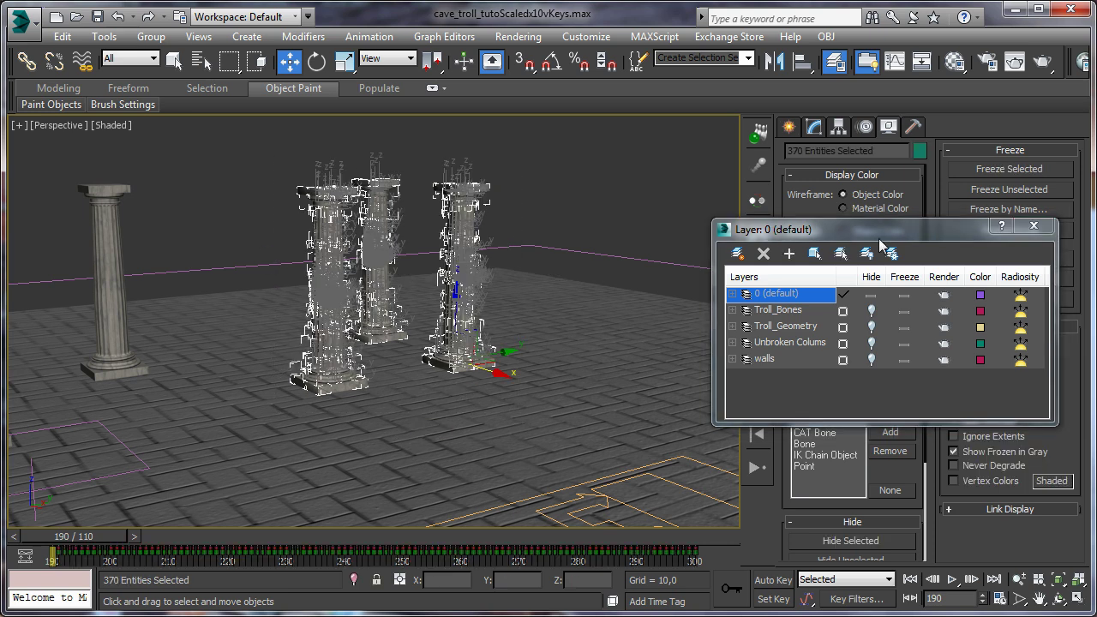
click(1030, 229)
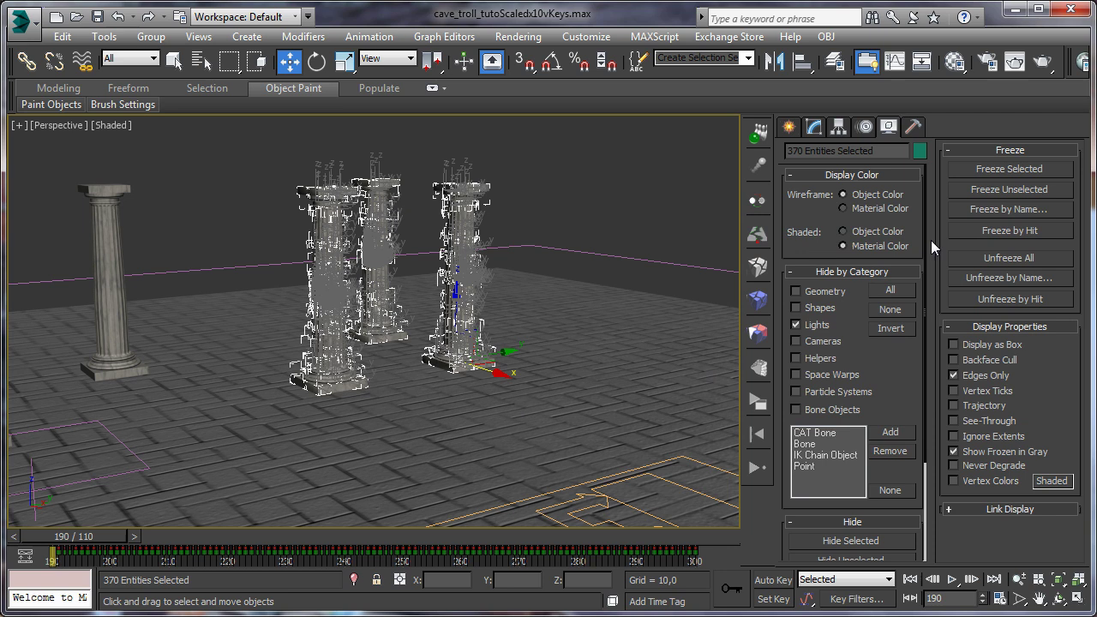
Apply a UVW Map modifier to the selected column pieces
click(811, 130)
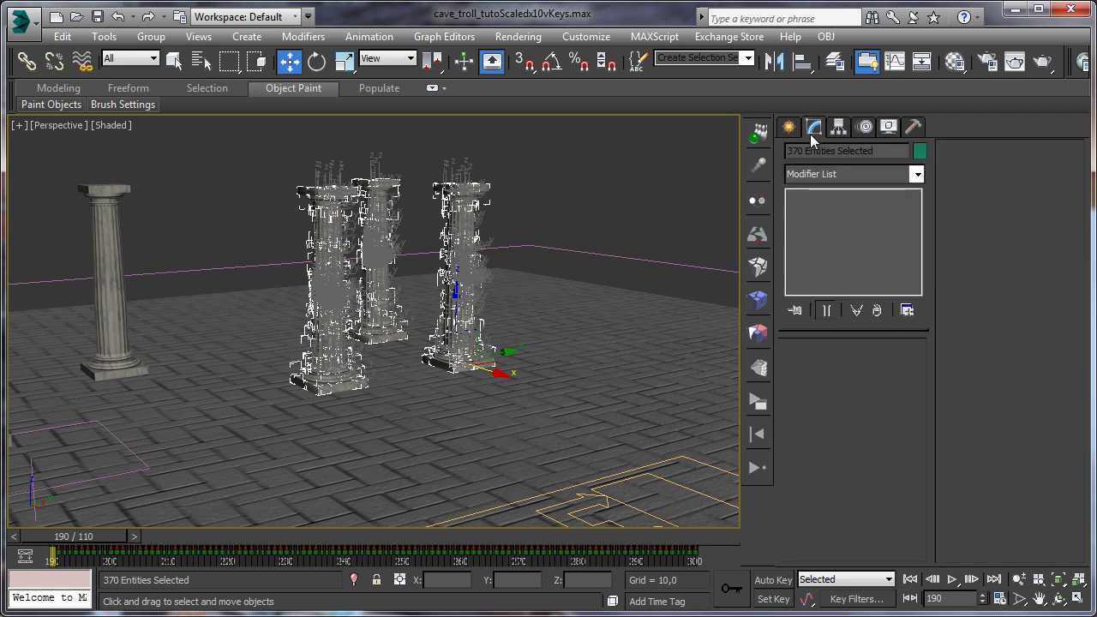
click(918, 174)
scroll(856, 335, down, 15)
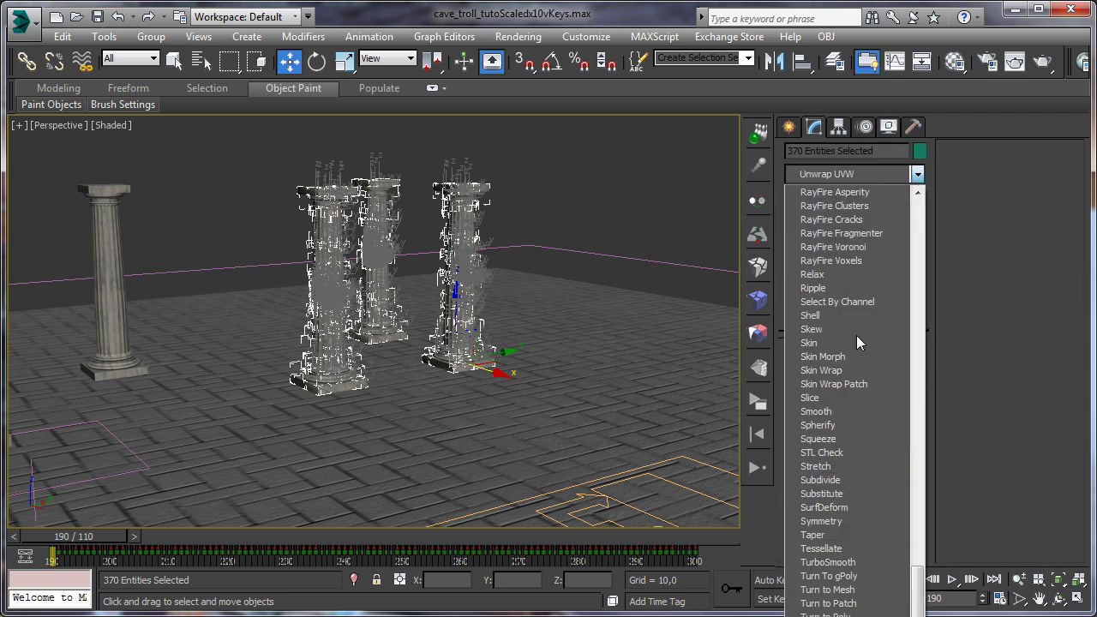
text(uvw)
key(Return)
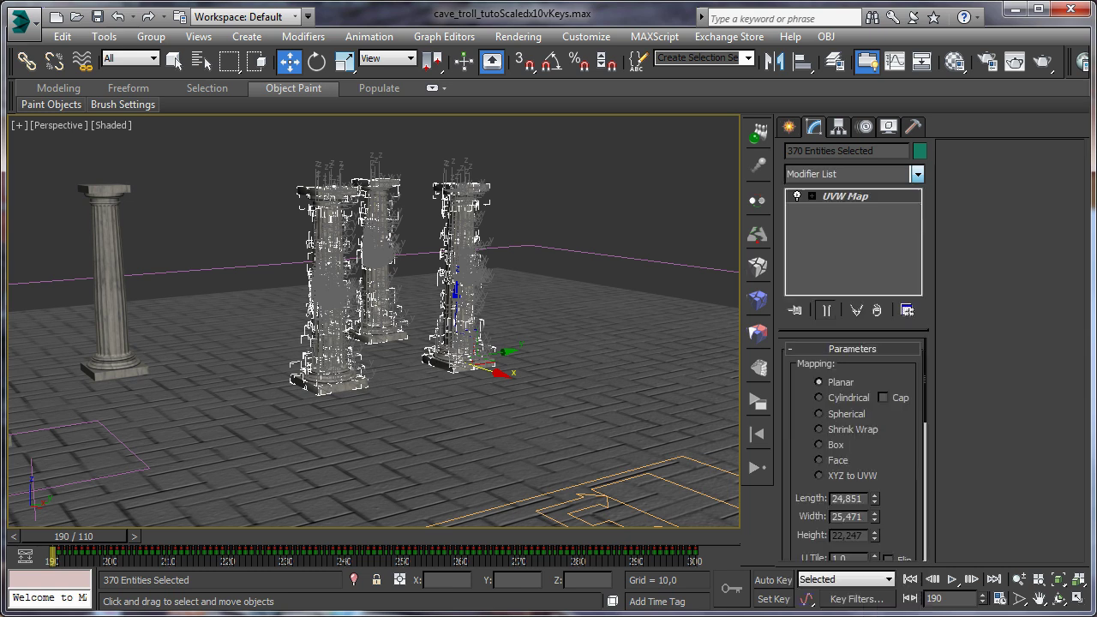
Go to frame 246, view the fallen pieces up close and set the UVW mapping to Face
click(1059, 599)
drag(455, 384, 302, 360)
drag(387, 543, 383, 542)
drag(383, 414, 392, 342)
scroll(392, 342, up, 4)
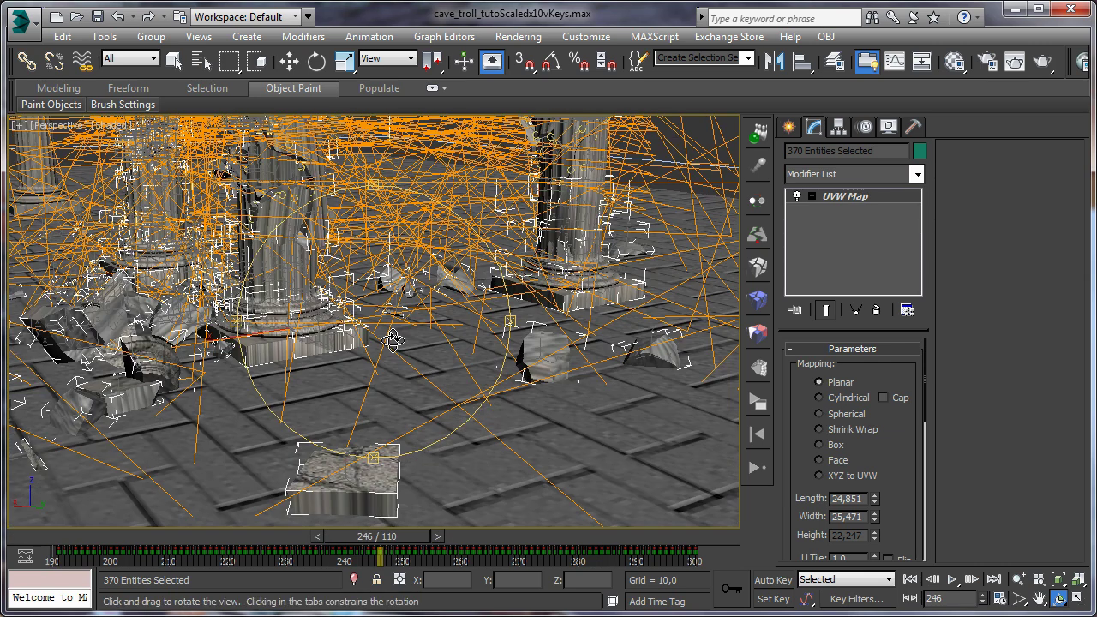
click(819, 460)
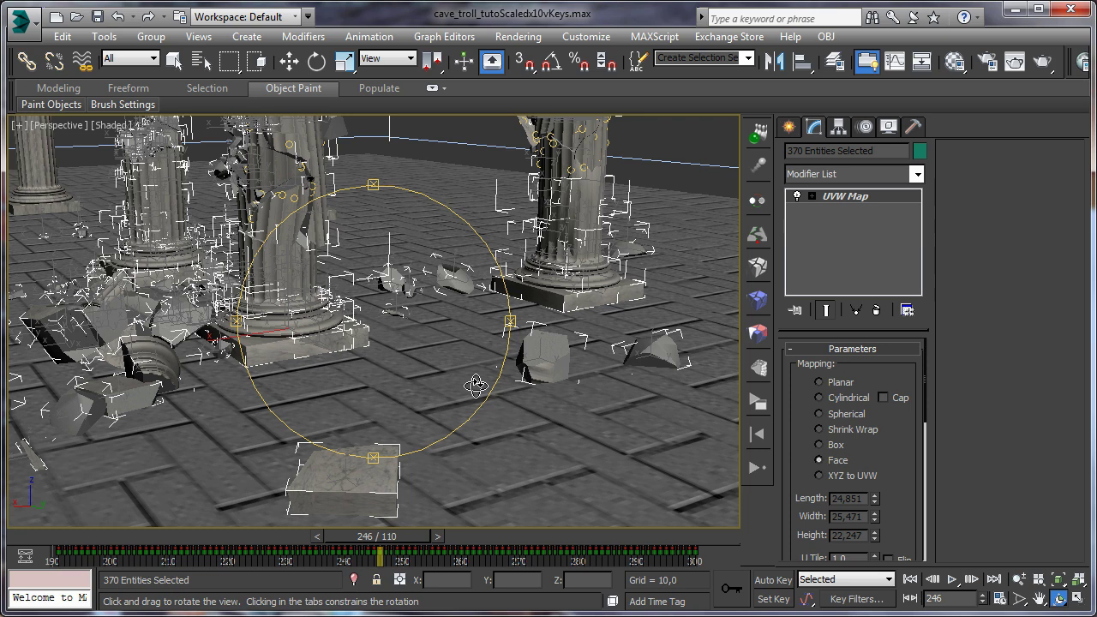
Go to frame 273 and set the U Tile and V Tile of the face mapping to 0,5
drag(428, 547, 574, 540)
alt+middle_drag(564, 416, 370, 295)
drag(911, 496, 902, 367)
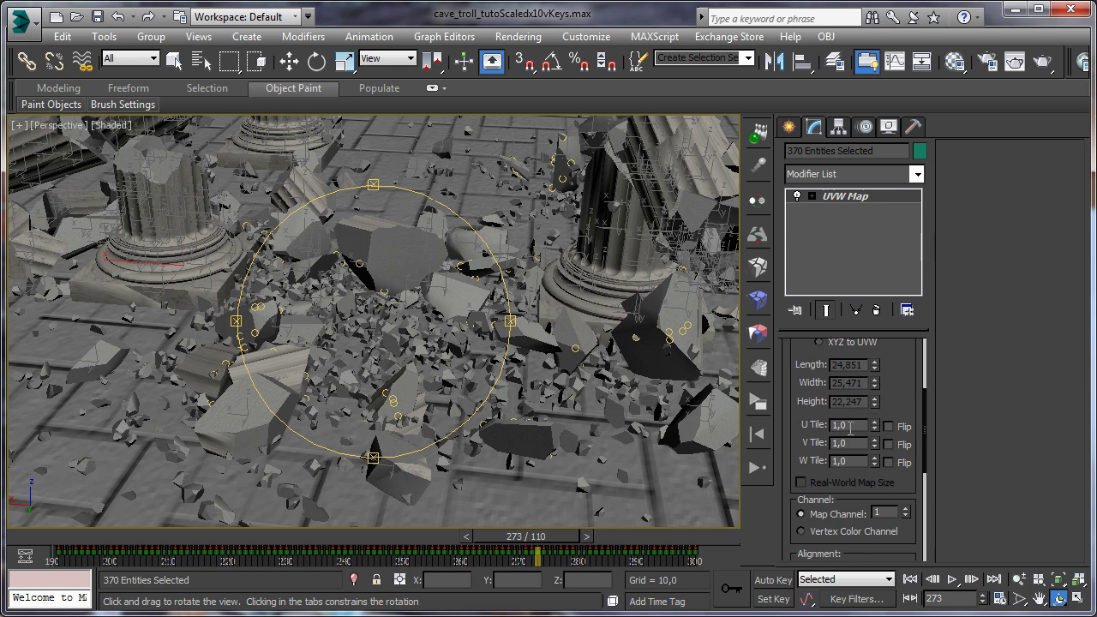
alt+middle_drag(576, 385, 438, 361)
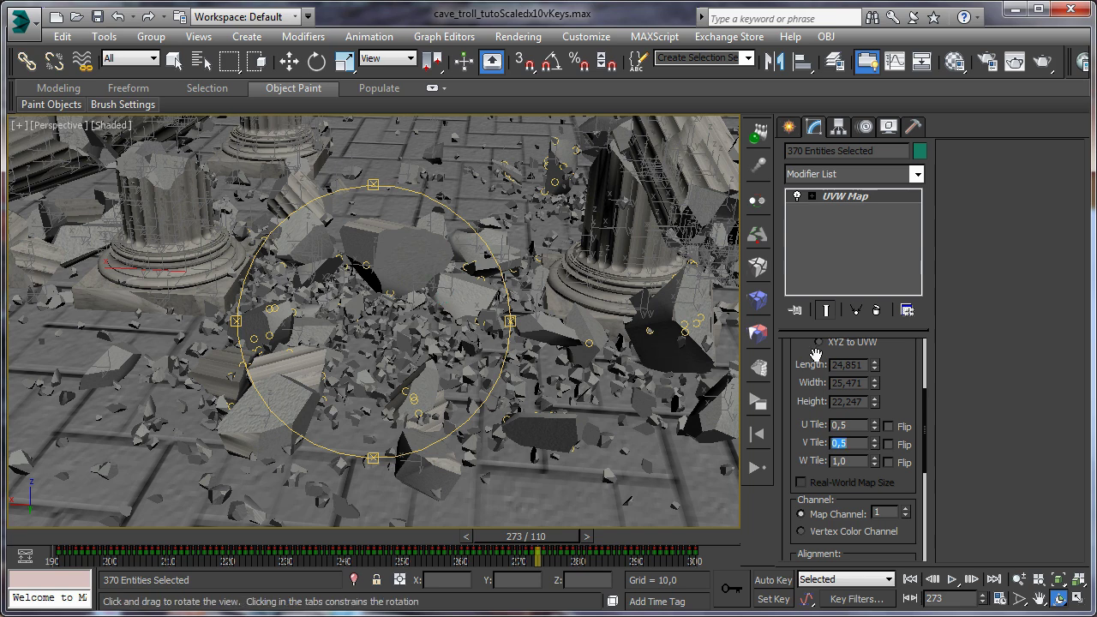
Switch the UVW mapping to Box and check the texture on the debris up close
drag(900, 382, 893, 438)
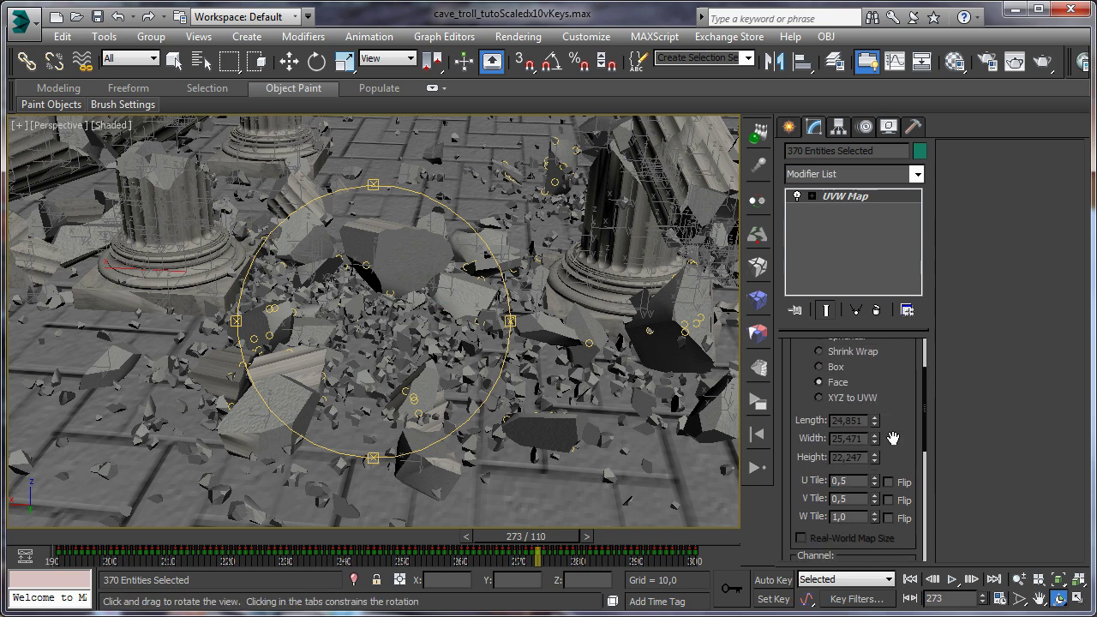
click(818, 366)
drag(387, 302, 454, 244)
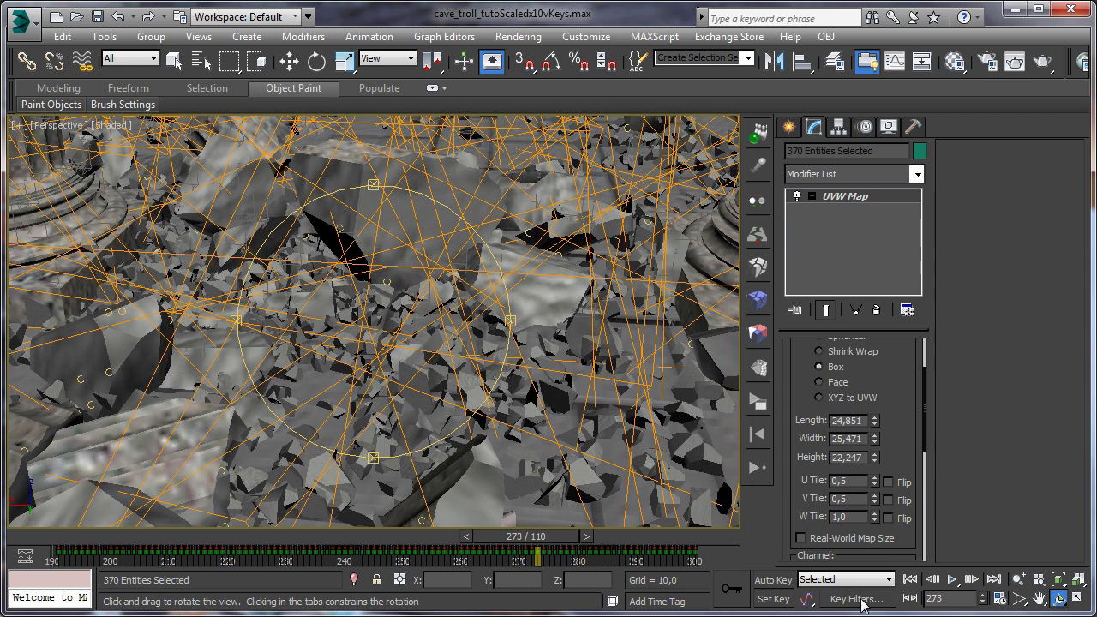
scroll(405, 380, up, 5)
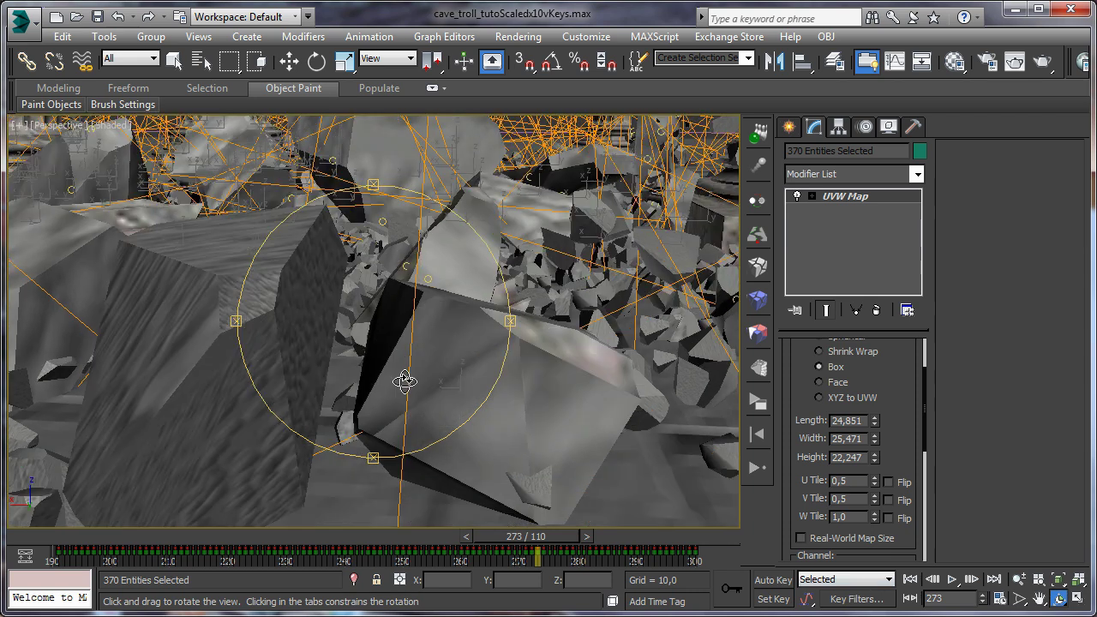
Set the U Tile of the box mapping to 4,0, raise the V Tile as well and check the debris texture
scroll(411, 373, down, 10)
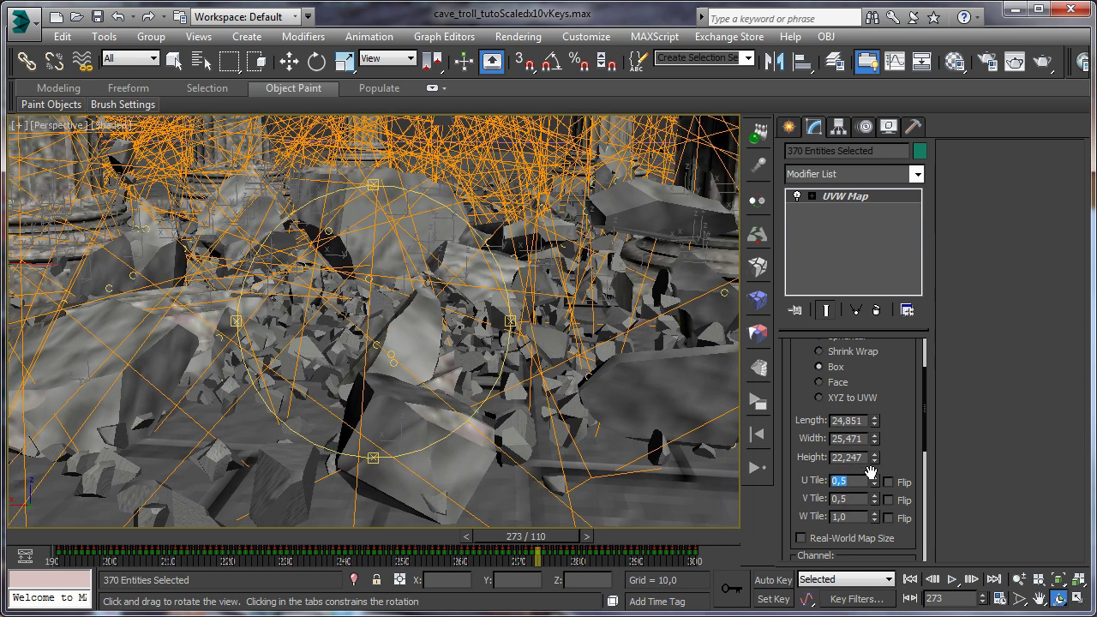
key(Return)
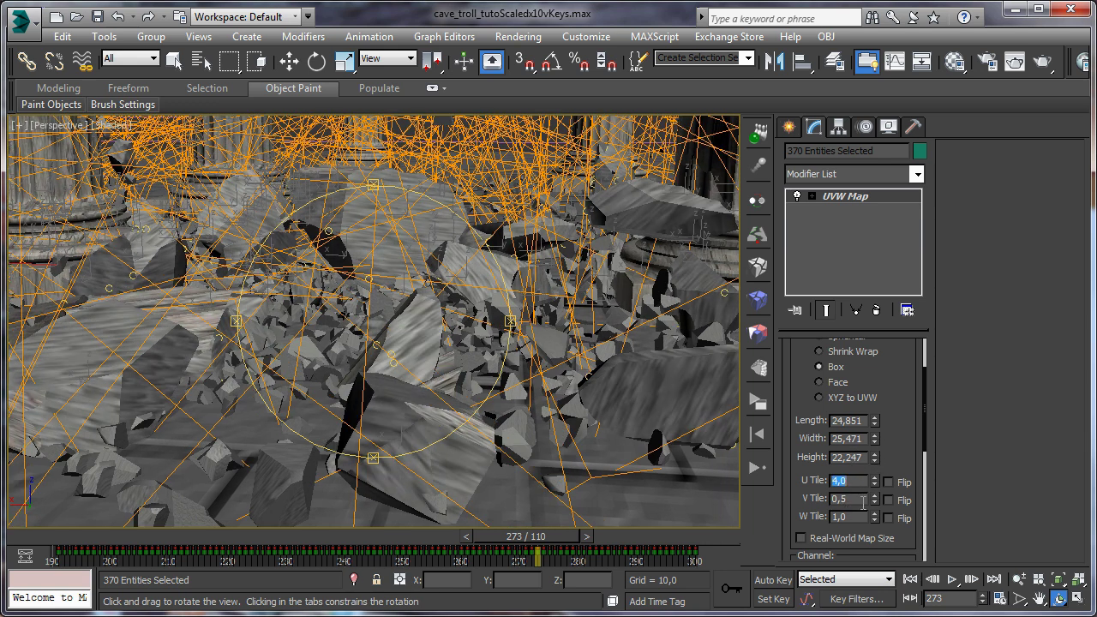
key(Return)
drag(446, 402, 277, 454)
drag(256, 413, 356, 385)
Deselect the column pieces and view the collapsed columns from farther back
click(788, 126)
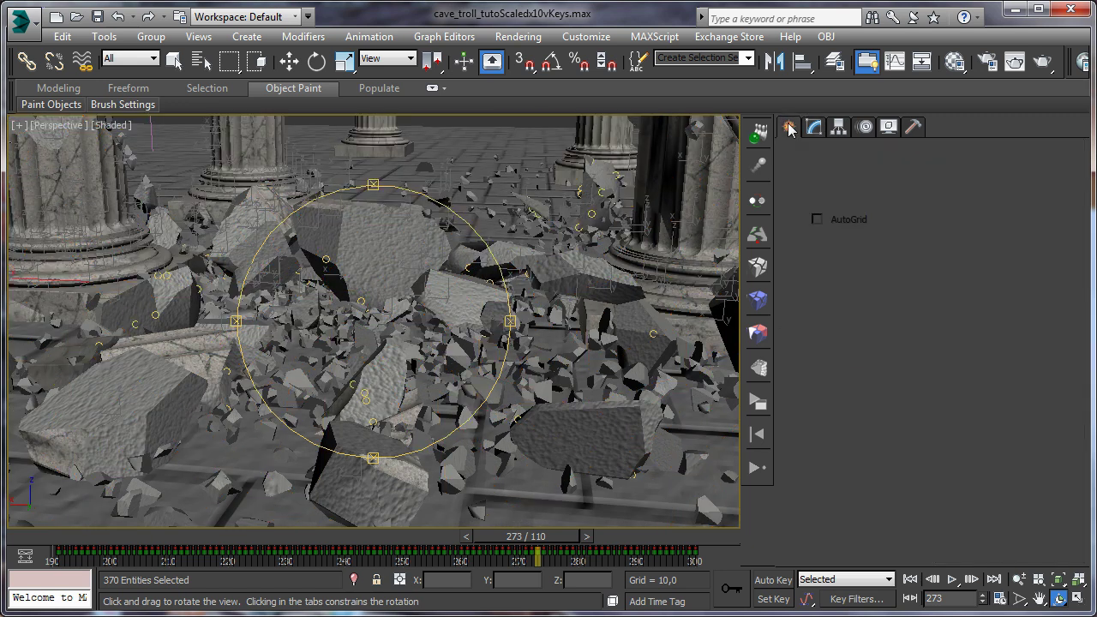
drag(336, 254, 345, 248)
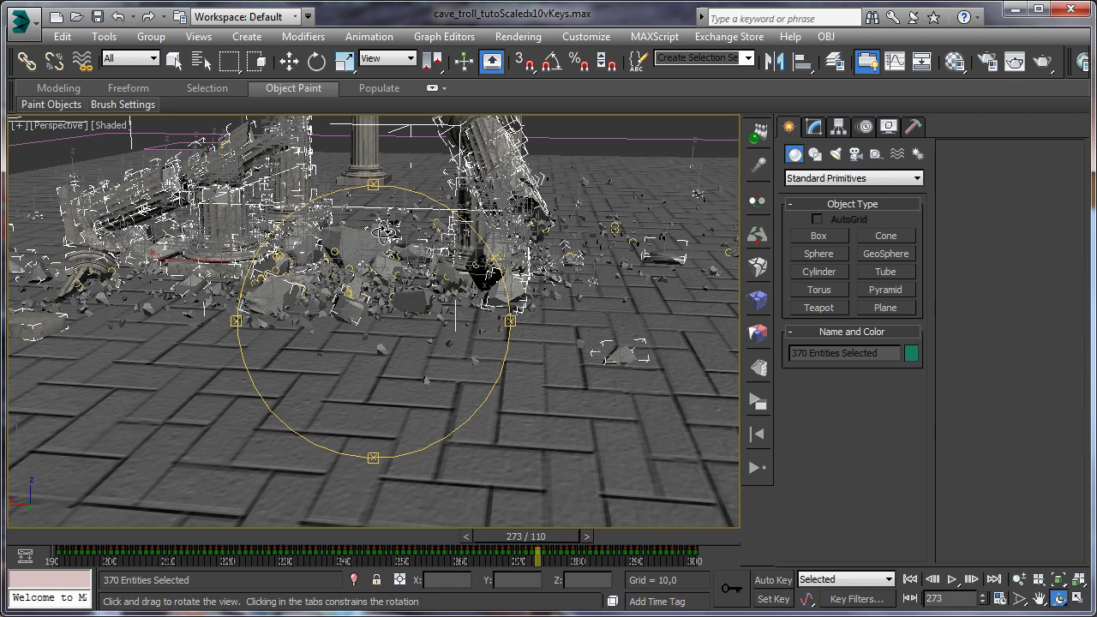
key(h)
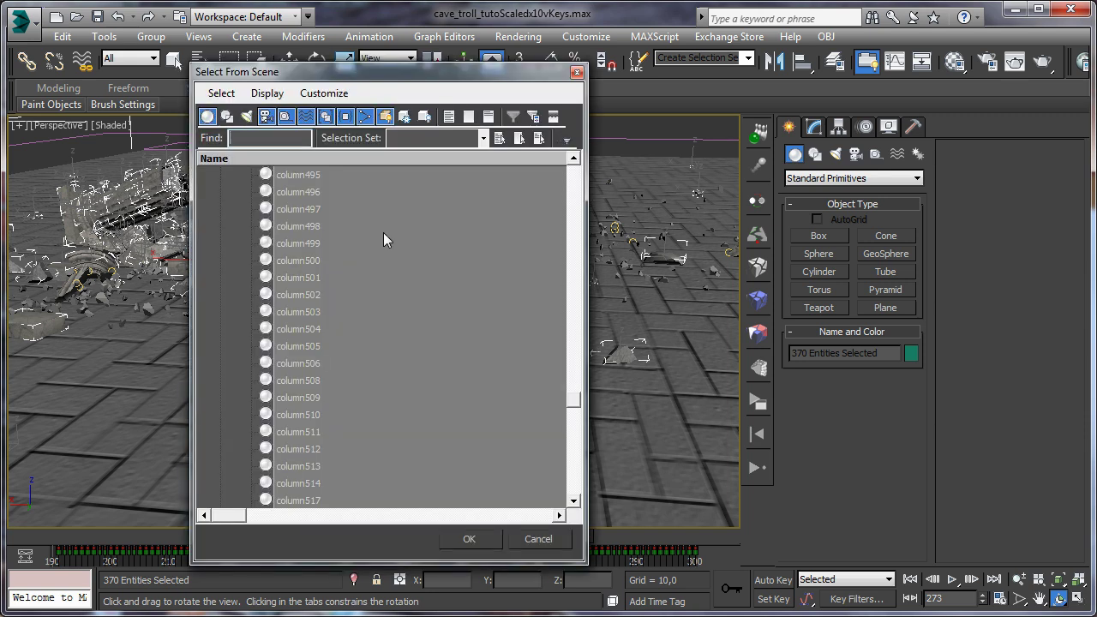
click(577, 73)
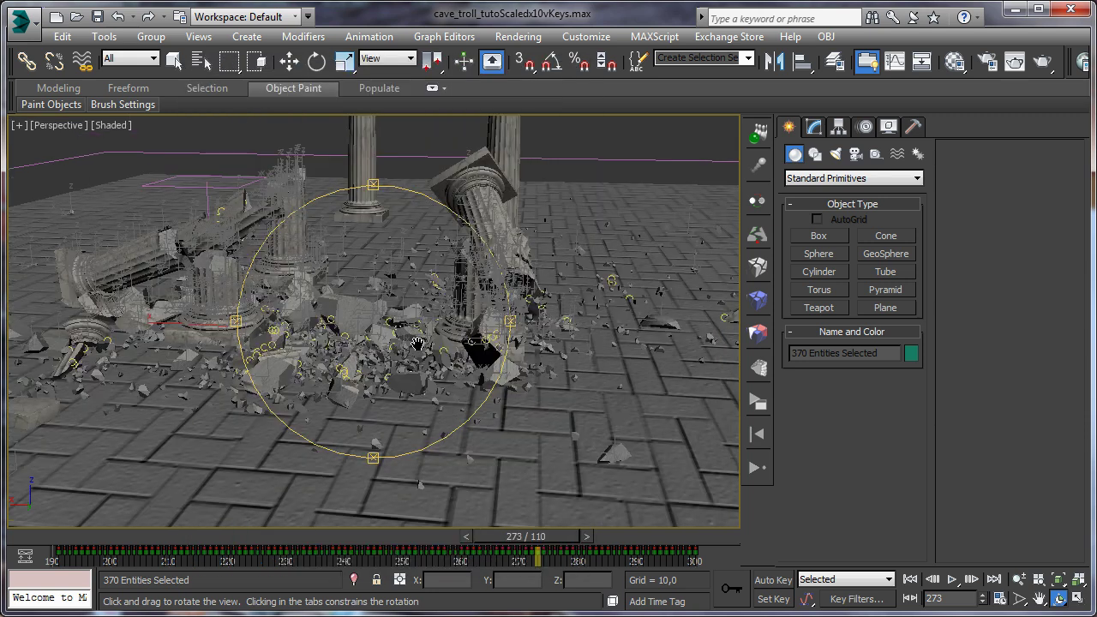
click(174, 60)
click(215, 134)
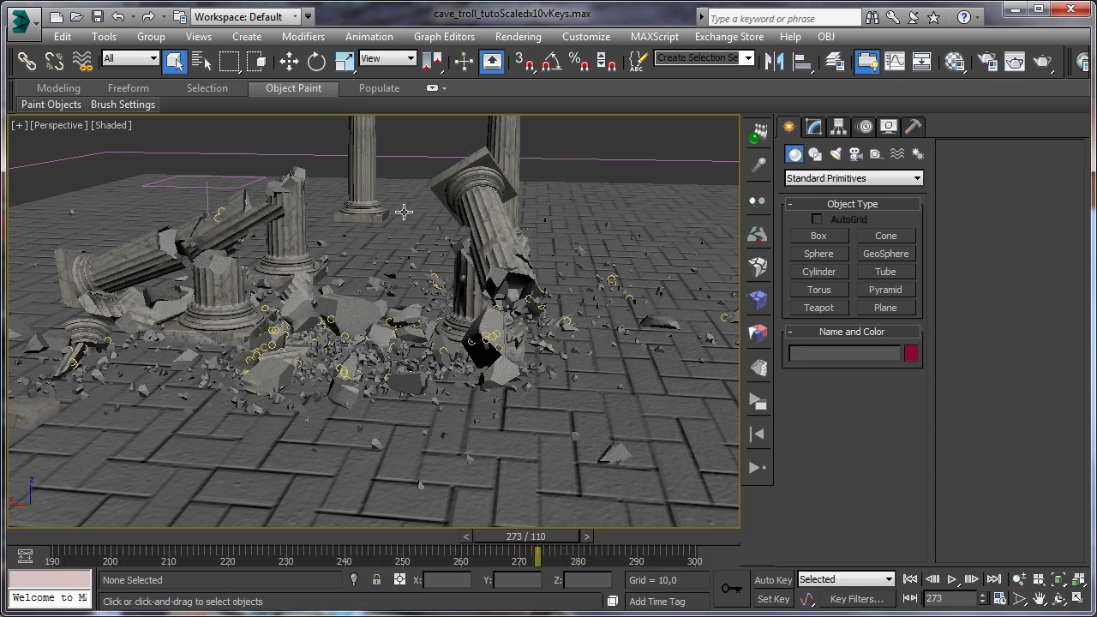
alt+middle_drag(404, 212, 409, 239)
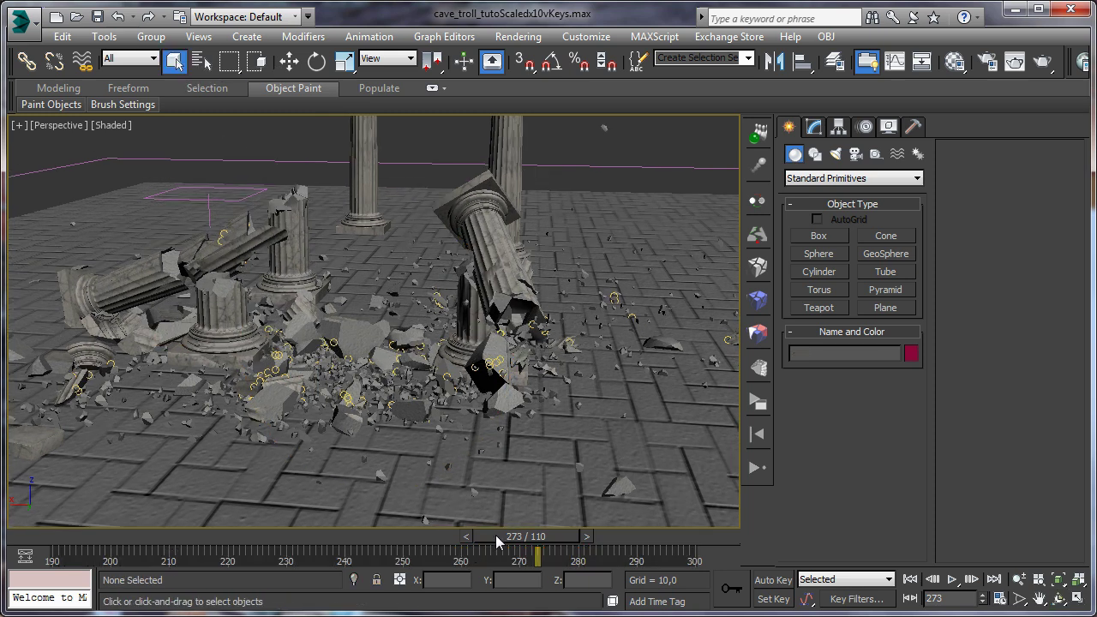
Unhide the Troll_Geometry and Unbroken Colums layers and close the layer manager
click(835, 61)
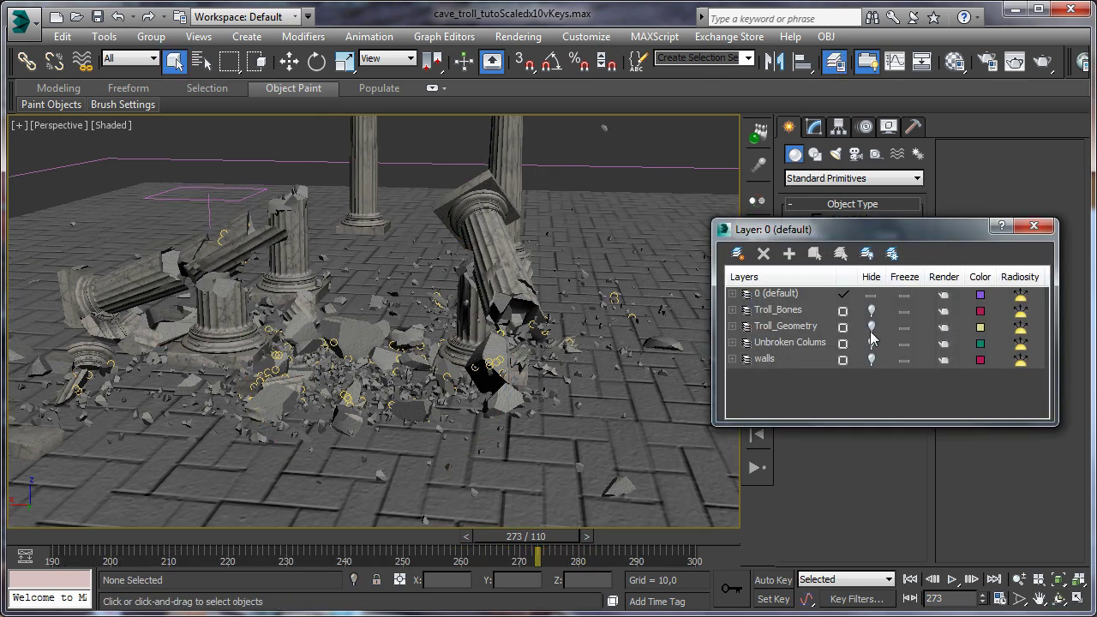
click(870, 331)
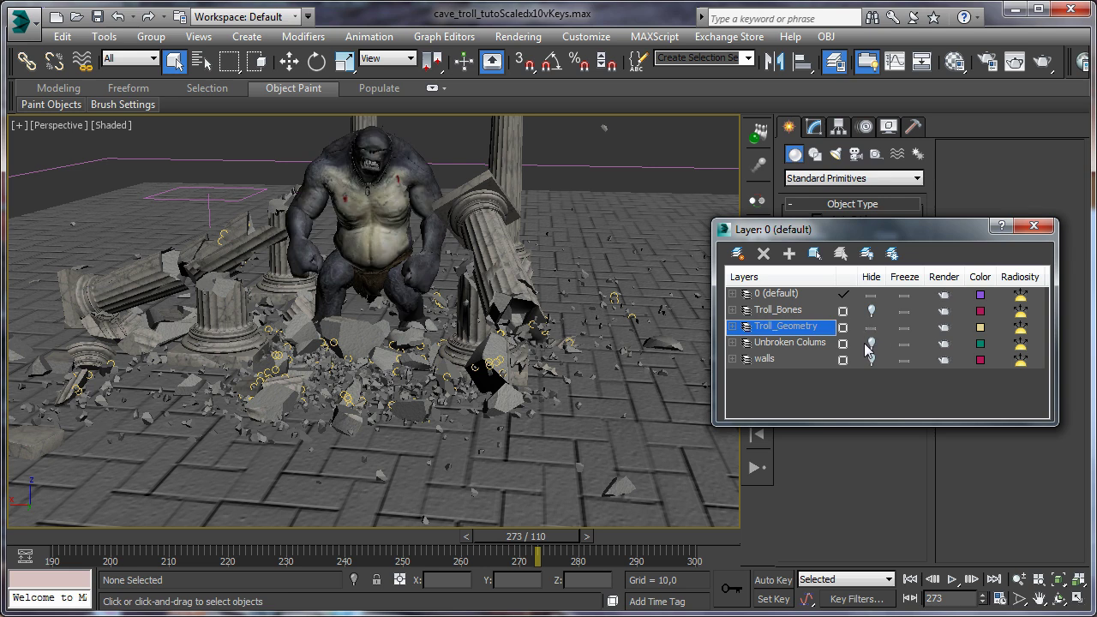
click(871, 343)
click(1034, 226)
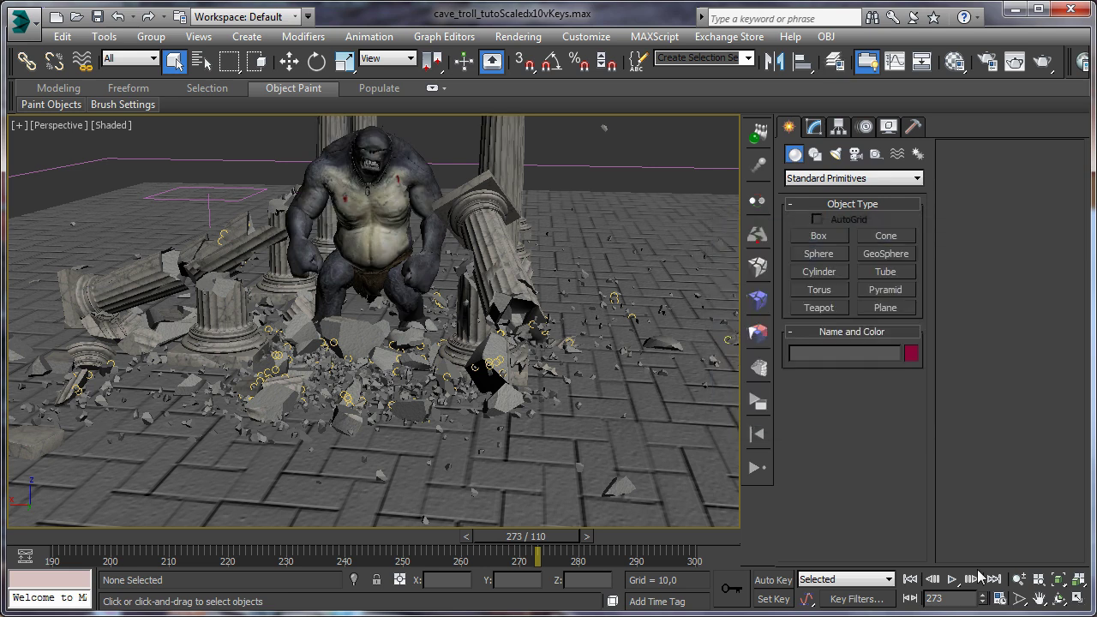
Scrub to frame 265 and view the troll among the collapsing columns from another angle
click(1059, 598)
drag(288, 360, 257, 324)
drag(510, 535, 473, 522)
key(ctrl+r)
drag(375, 409, 392, 385)
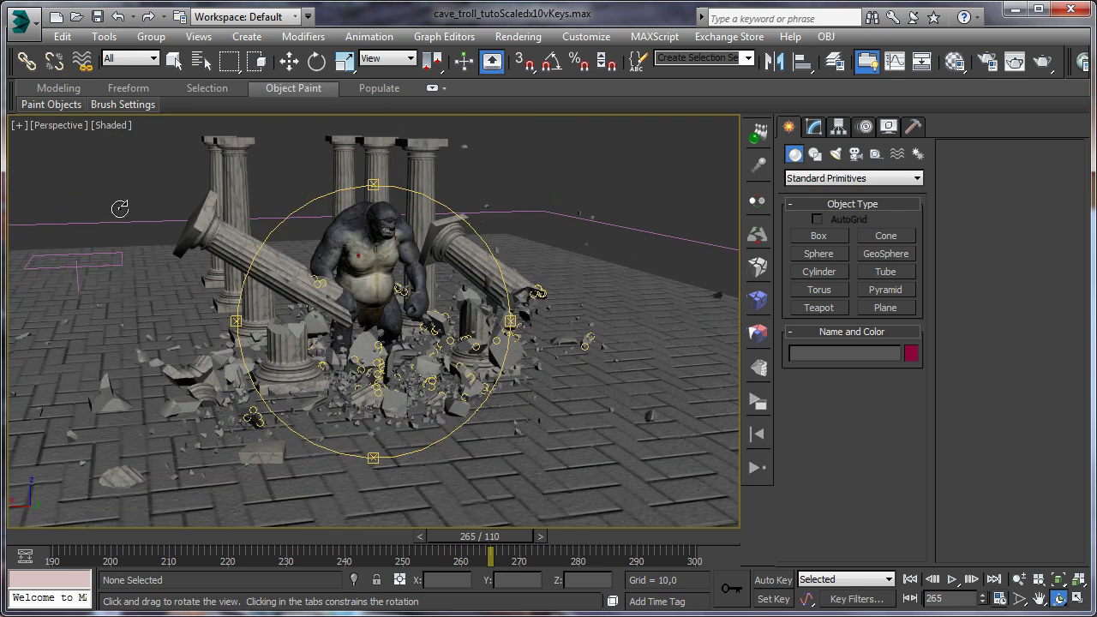
click(173, 60)
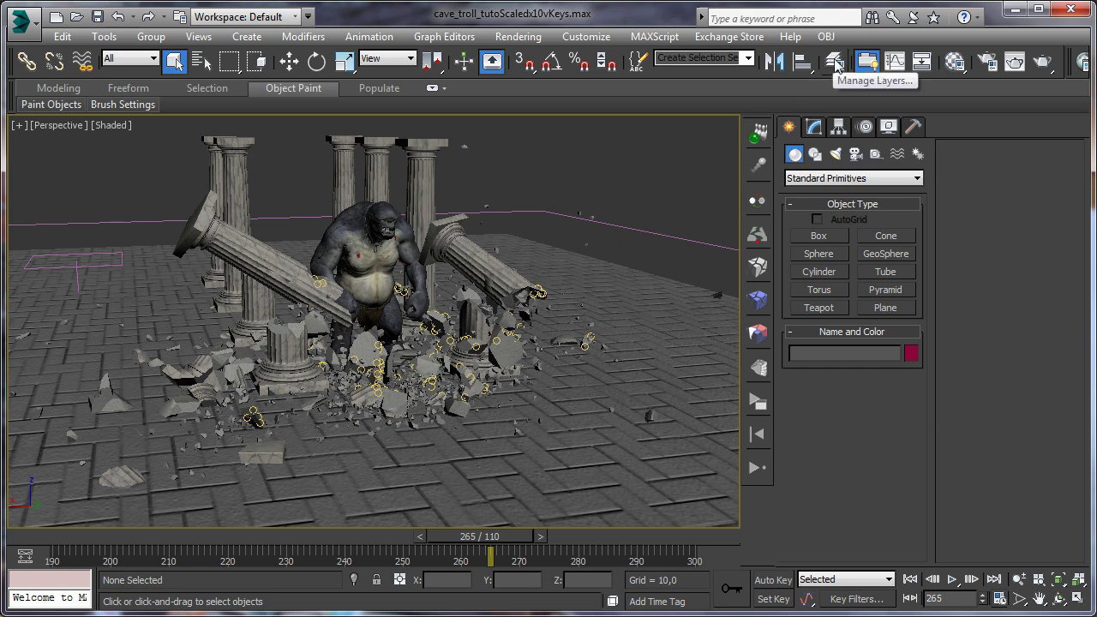
Unhide the walls layer, move the space warp icon near the corner out past the wall and deselect it
click(835, 61)
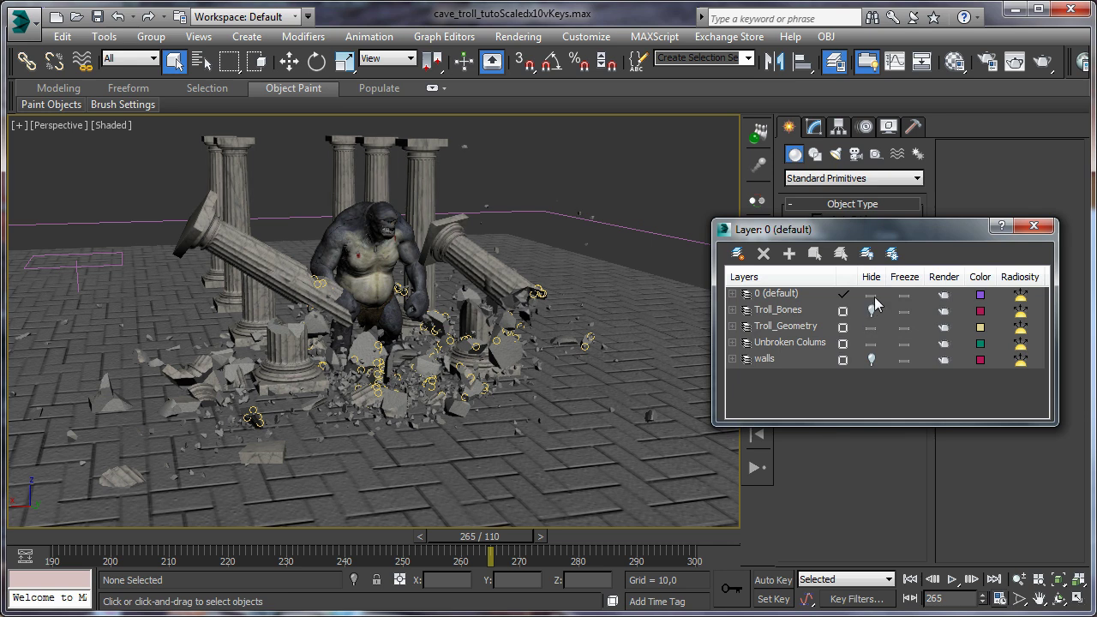
click(870, 360)
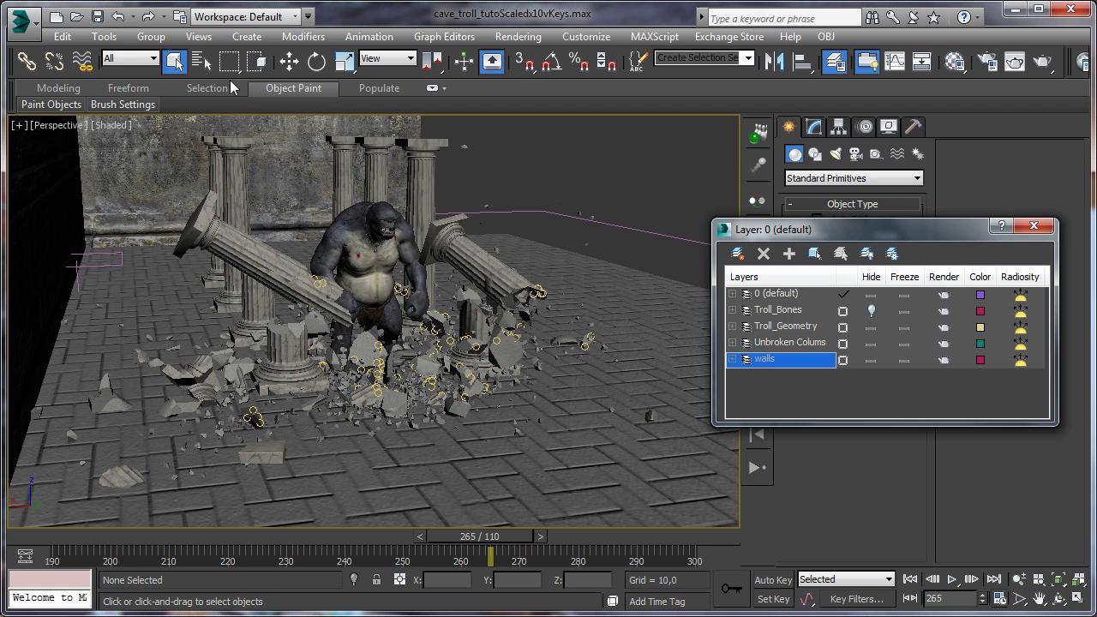
click(288, 64)
click(107, 267)
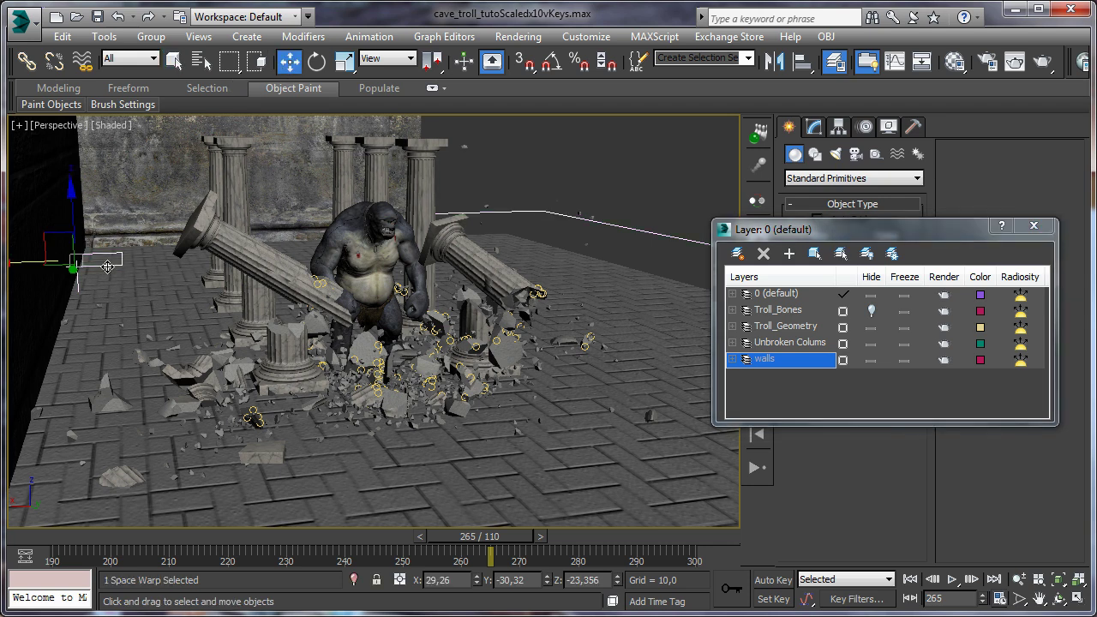
drag(41, 260, 1, 260)
click(534, 174)
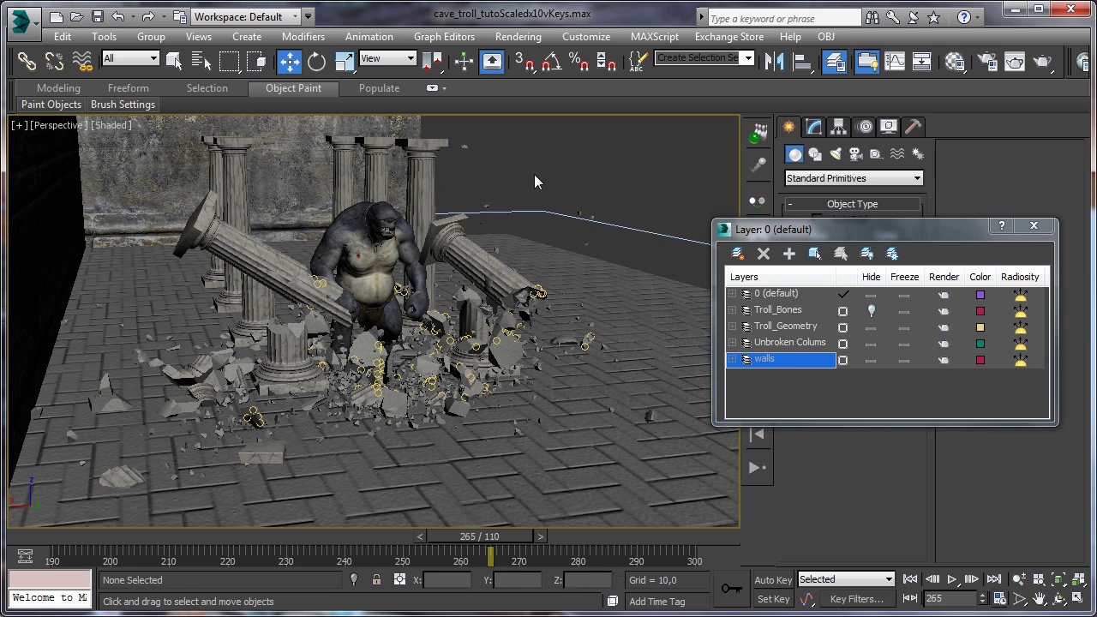
Switch the perspective viewport to Realistic shading for a closer frontal view of the troll, and close the layer manager
drag(883, 235, 846, 200)
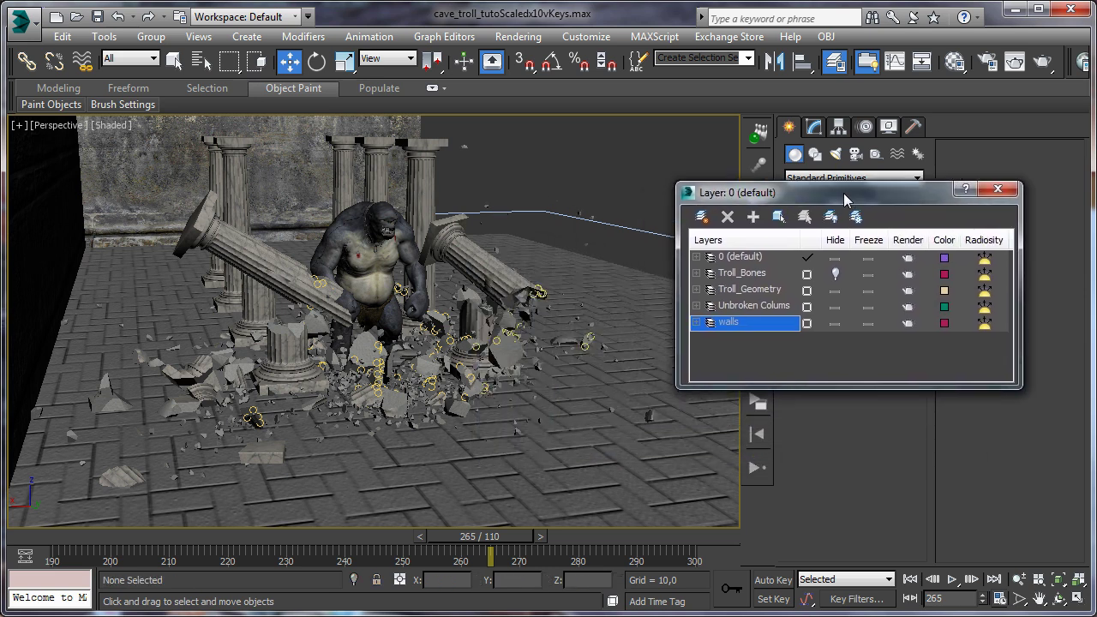
click(1061, 597)
mouse_move(237, 357)
mouse_down()
mouse_move(274, 353)
mouse_move(246, 348)
mouse_up()
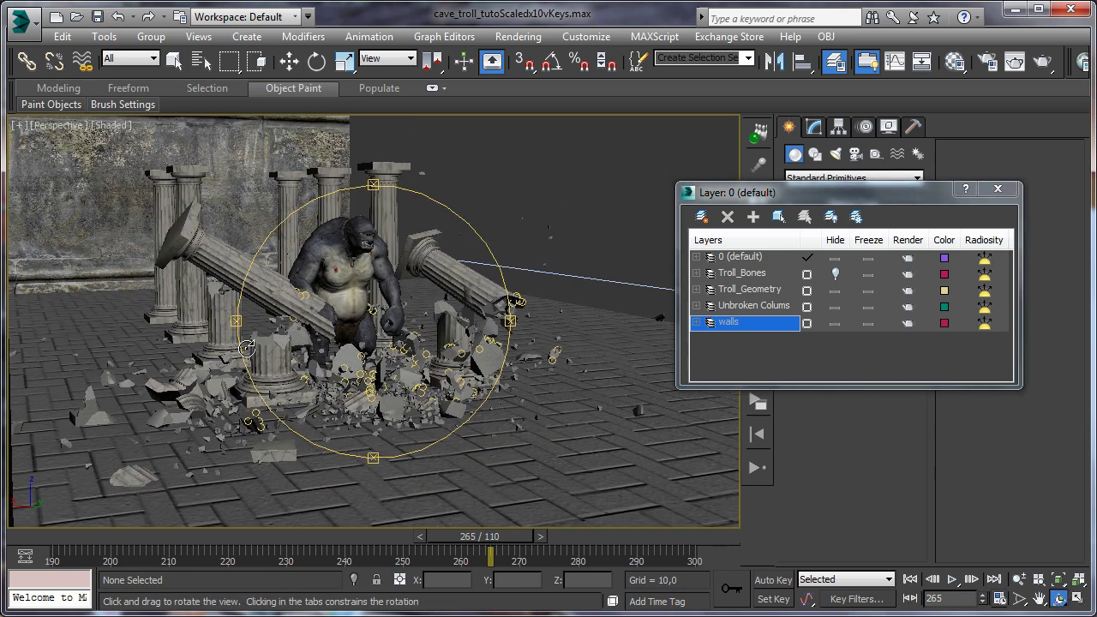
drag(324, 347, 276, 343)
mouse_move(131, 110)
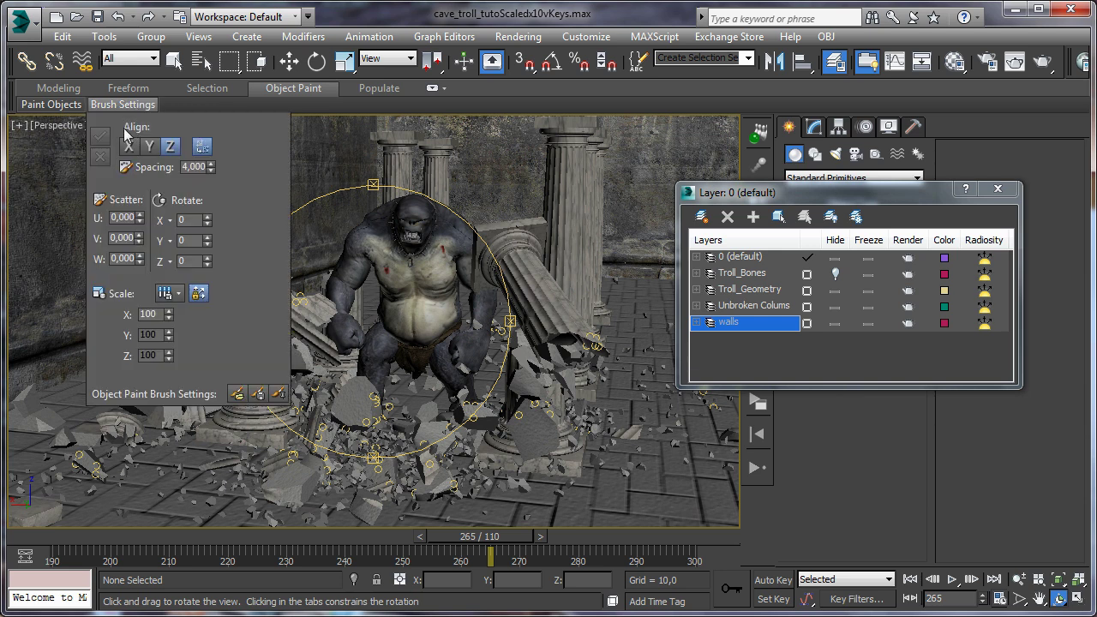
click(111, 125)
click(163, 142)
middle_drag(423, 280, 420, 269)
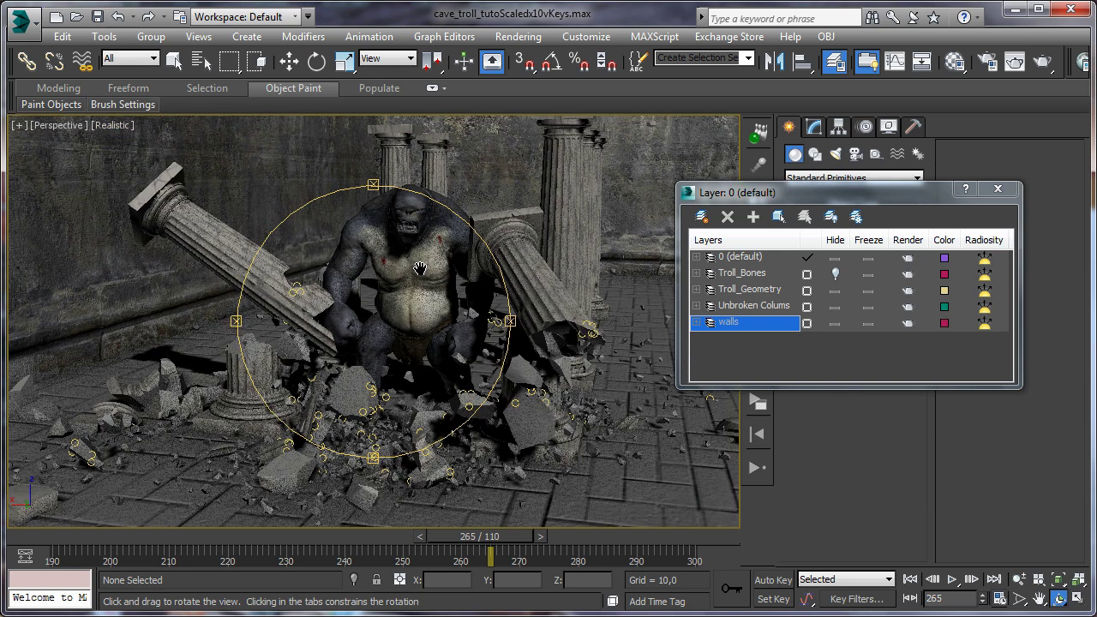
click(999, 196)
Scrub the animation back to frame 190 and forward to frame 261 to review the column collapse in Realistic shading
middle_drag(431, 326, 437, 344)
drag(445, 539, 12, 489)
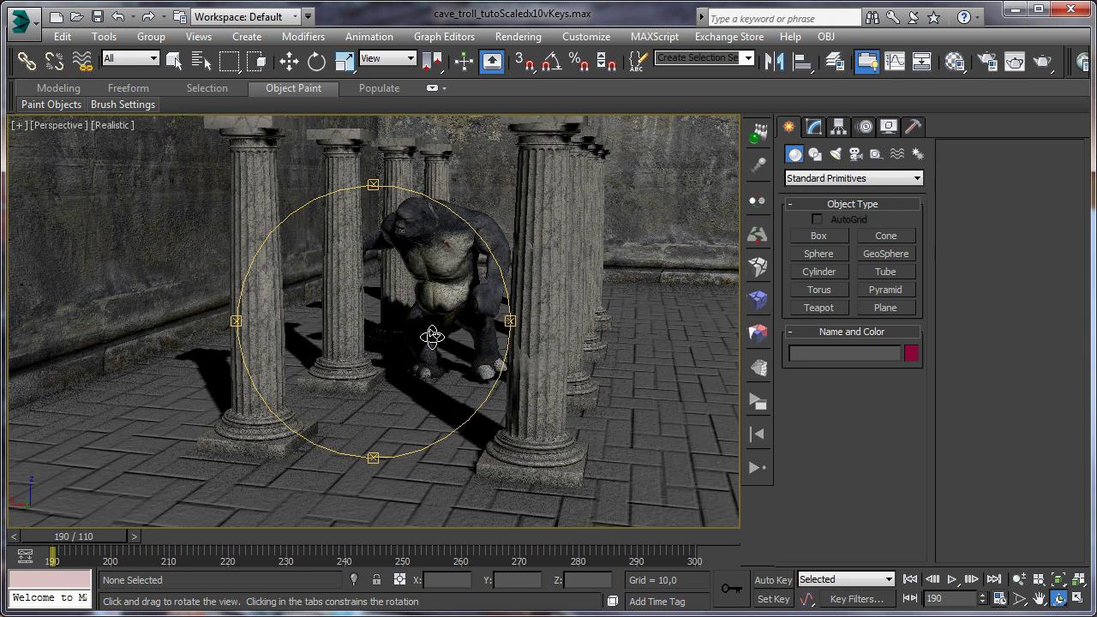
click(174, 60)
drag(107, 542, 504, 529)
key(q)
middle_drag(441, 449, 450, 420)
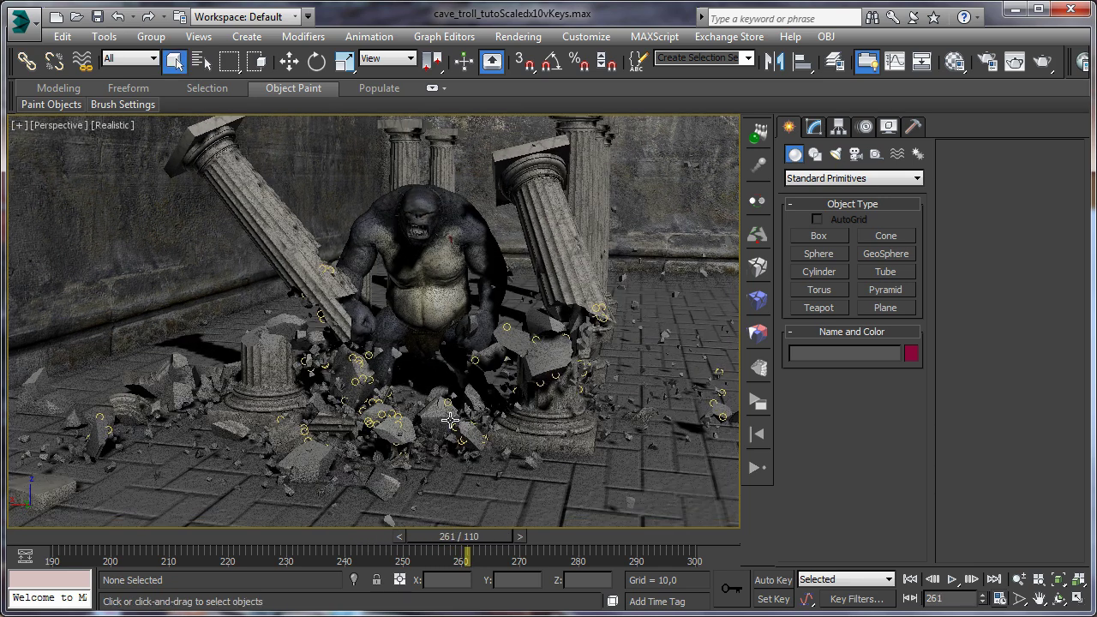
Select PF Source 001 by name from the scene's objects and open its Particle View
click(198, 60)
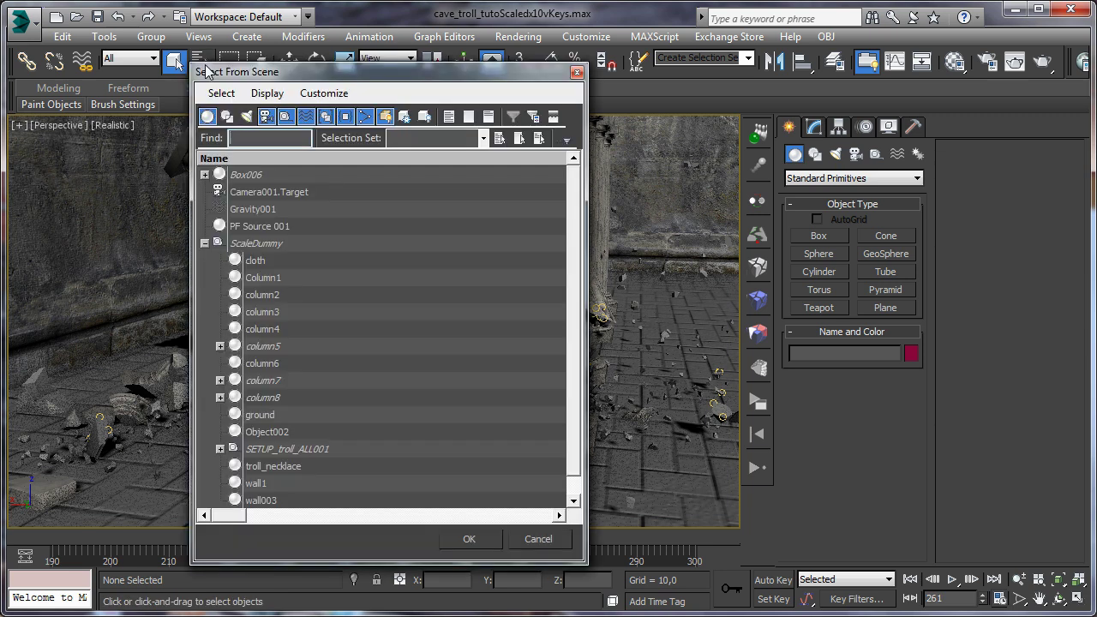
click(282, 228)
click(464, 538)
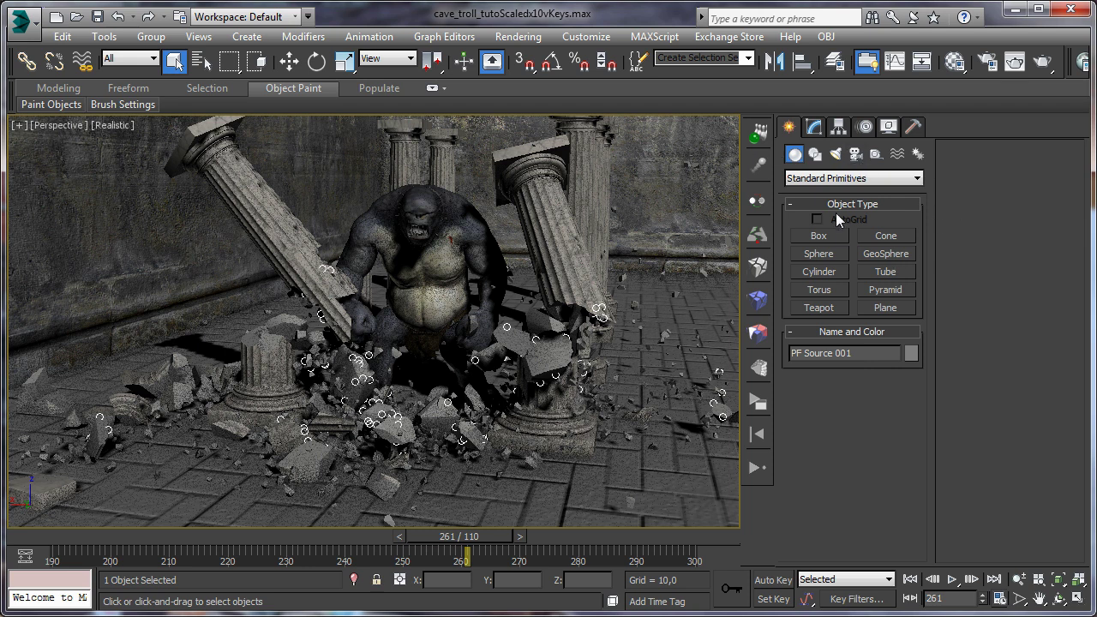
click(813, 126)
click(851, 390)
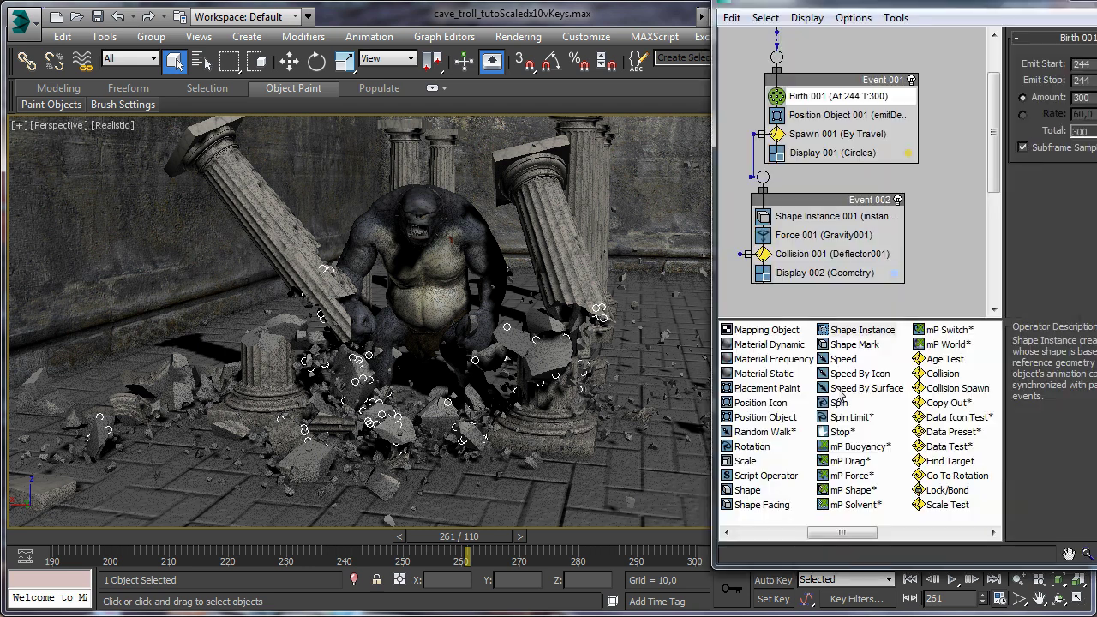
Set the Display 001 operator's type in Event 001 to None and close Particle View
click(831, 153)
click(1074, 63)
click(1071, 79)
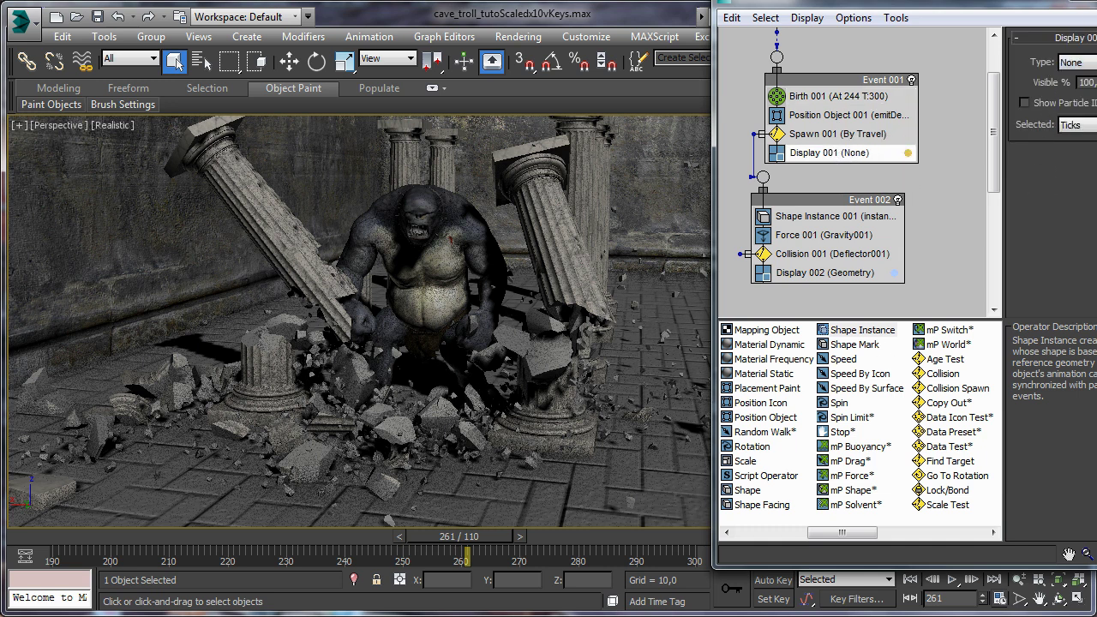
drag(1031, 3, 954, 116)
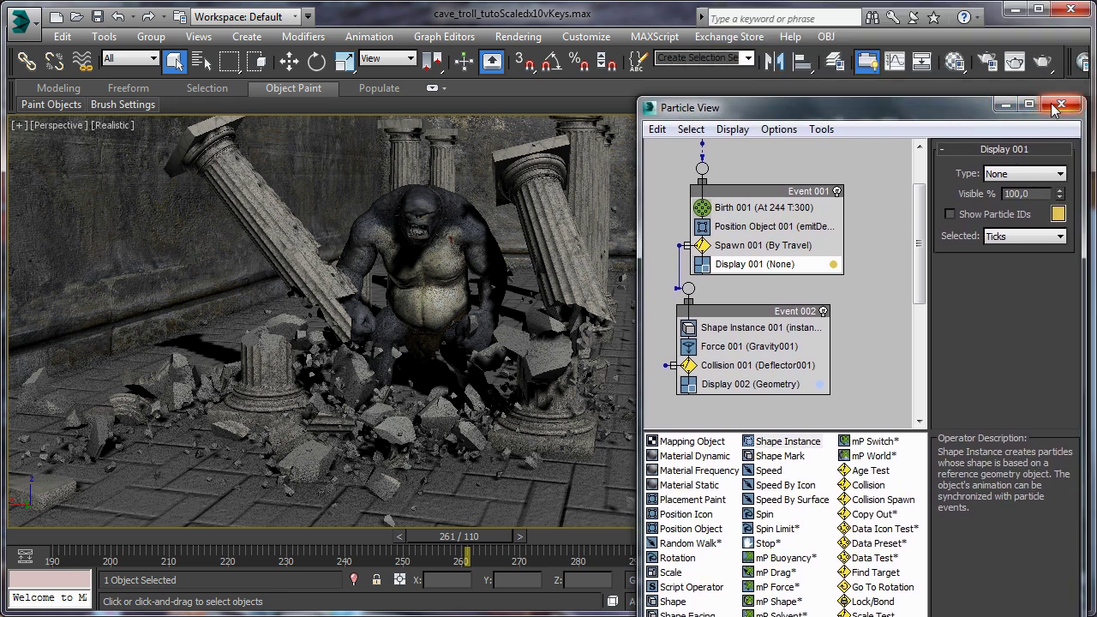
click(1056, 108)
Scrub back to frame 254, return to the first frame of the range and play the collapse animation
drag(440, 539, 412, 546)
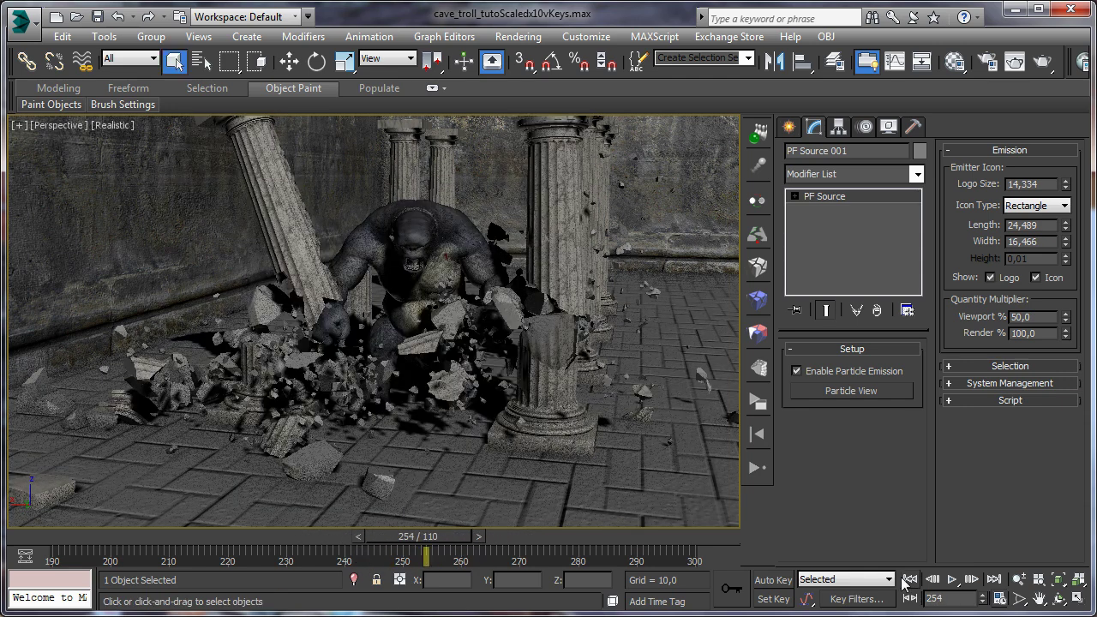
click(909, 580)
click(959, 580)
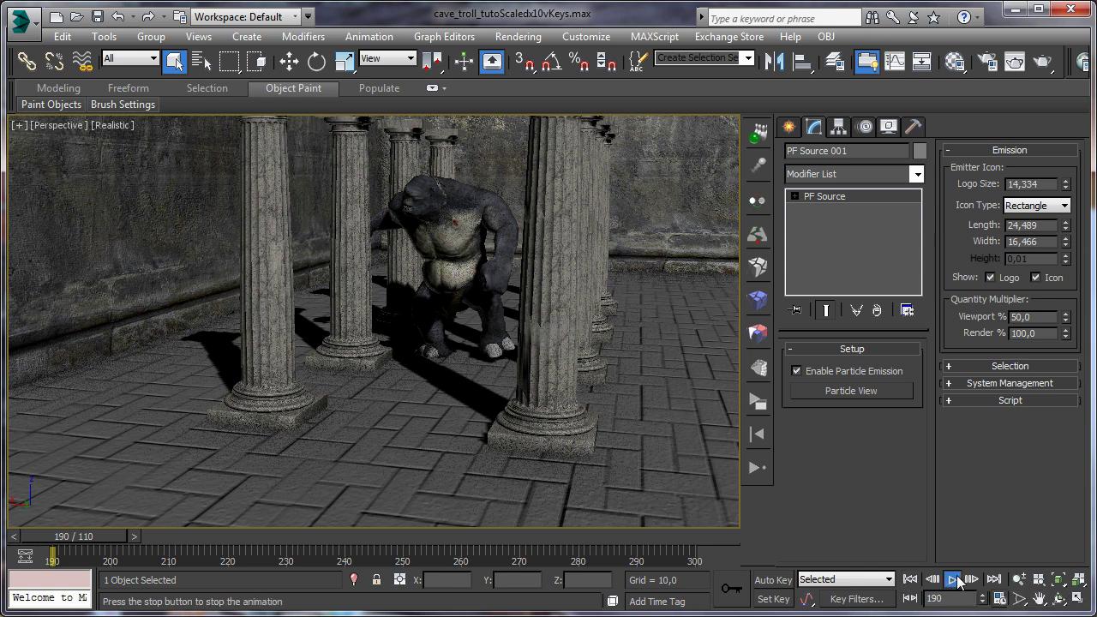